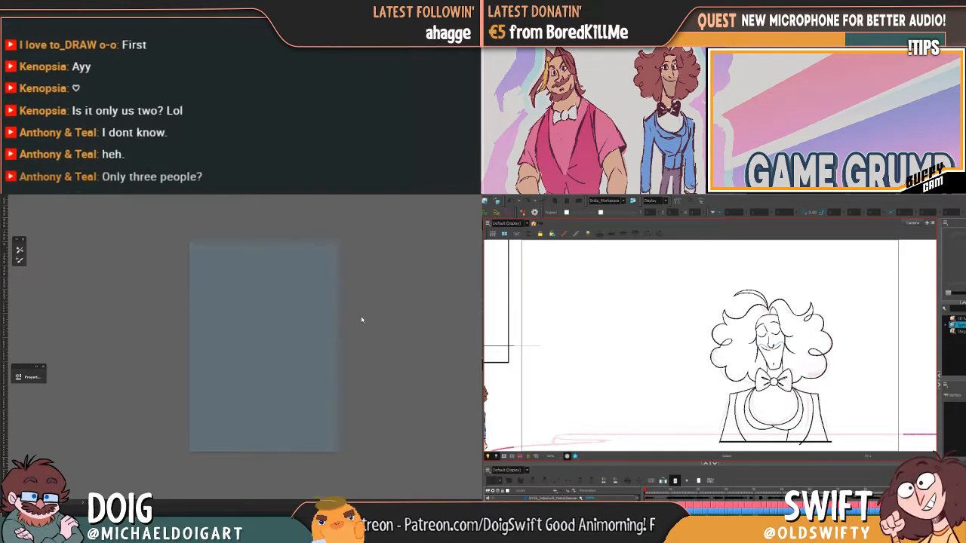
Test a red brush with freehand wavy strokes on the blank blue-grey canvas, then undo them
{"action": "key", "text": "ctrl+plus"}
{"action": "key", "text": "ctrl+plus"}
{"action": "key", "text": "ctrl+plus"}
{"action": "key", "text": "ctrl+plus"}
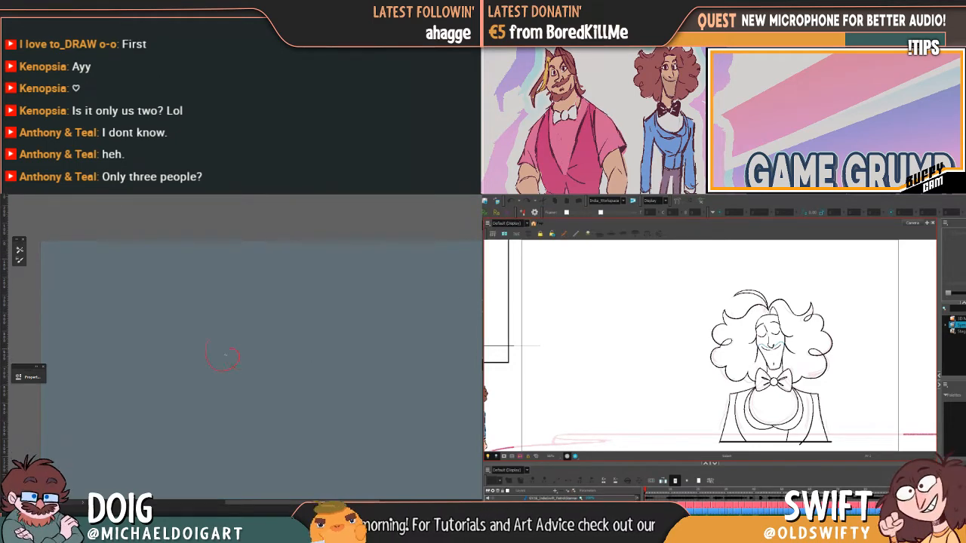
{"action": "mouse_move", "coordinate": [225, 354]}
{"action": "left_mouse_down"}
{"action": "mouse_move", "coordinate": [330, 373]}
{"action": "mouse_move", "coordinate": [399, 353]}
{"action": "left_mouse_up"}
{"action": "key", "text": "ctrl+z"}
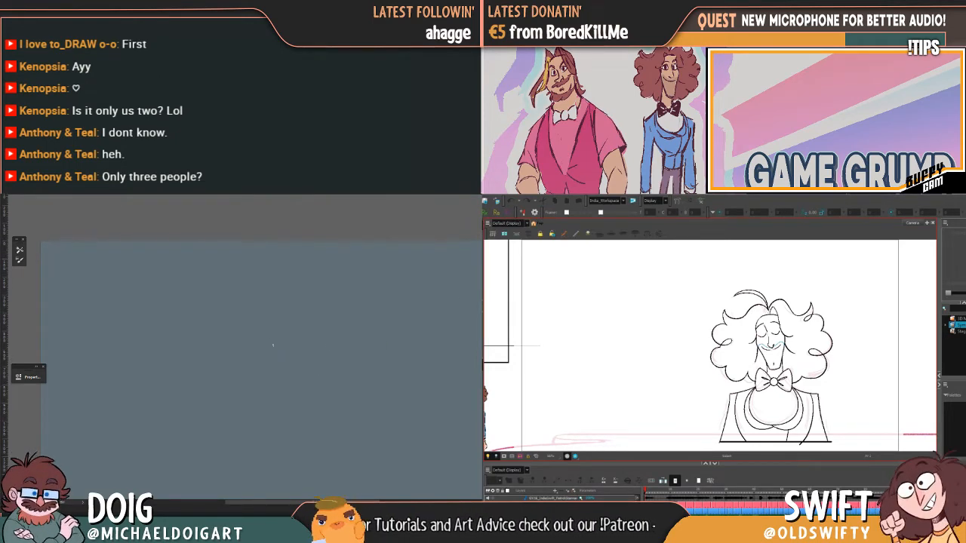
{"action": "mouse_move", "coordinate": [209, 415]}
{"action": "left_mouse_down"}
{"action": "mouse_move", "coordinate": [246, 366]}
{"action": "mouse_move", "coordinate": [349, 371]}
{"action": "left_mouse_up"}
{"action": "left_click_drag", "start_coordinate": [262, 356], "coordinate": [361, 353]}
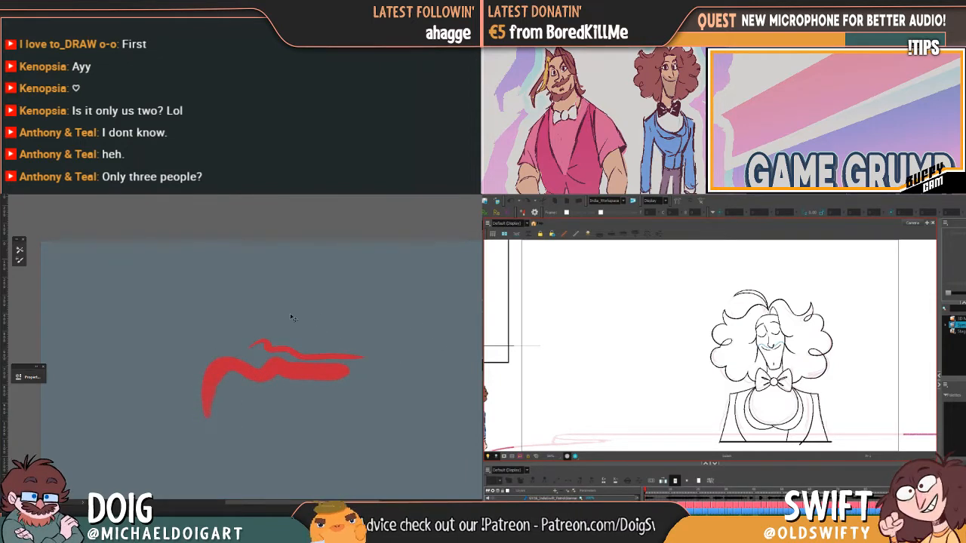
{"action": "key", "text": "ctrl+minus"}
{"action": "key", "text": "ctrl+z"}
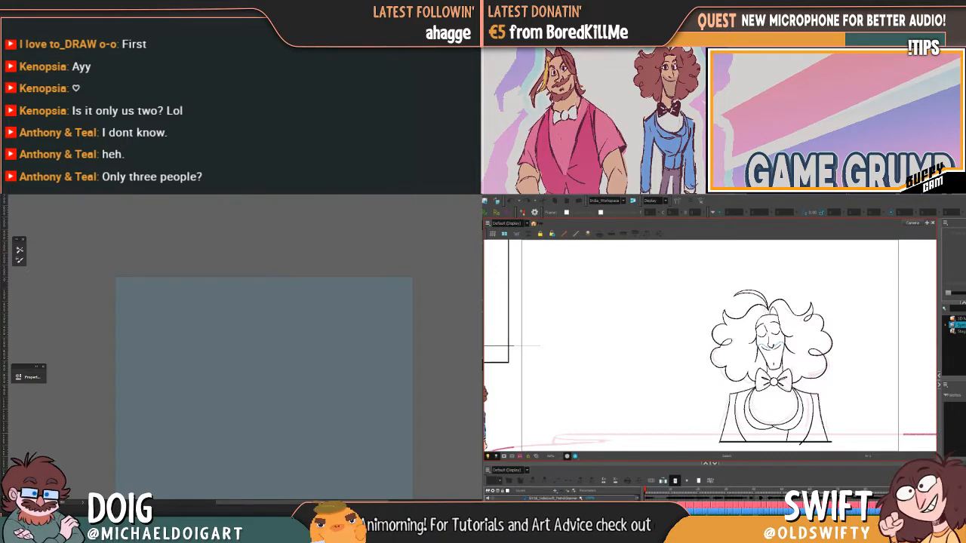
Test a thin black brush with short separate marks across the canvas, then undo them
{"action": "mouse_move", "coordinate": [220, 354]}
{"action": "left_mouse_down"}
{"action": "mouse_move", "coordinate": [216, 374]}
{"action": "mouse_move", "coordinate": [257, 361]}
{"action": "left_mouse_up"}
{"action": "left_click_drag", "start_coordinate": [268, 359], "coordinate": [315, 372]}
{"action": "left_click_drag", "start_coordinate": [330, 366], "coordinate": [329, 374]}
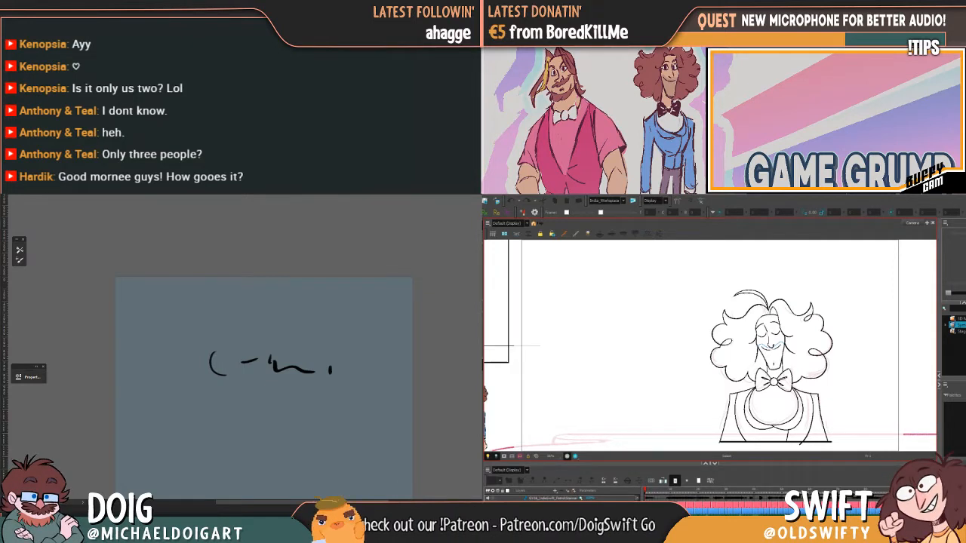
{"action": "key", "text": "ctrl+plus"}
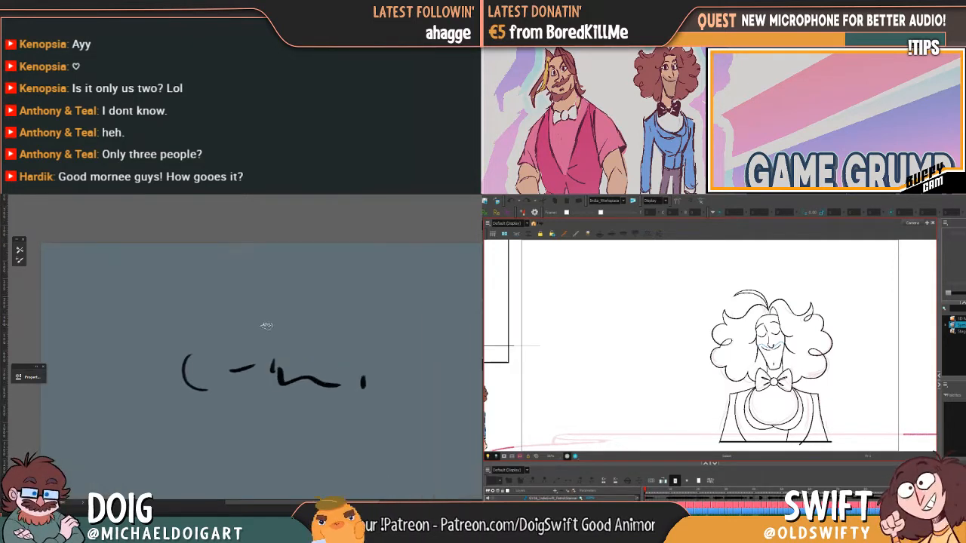
{"action": "key", "text": "ctrl+z"}
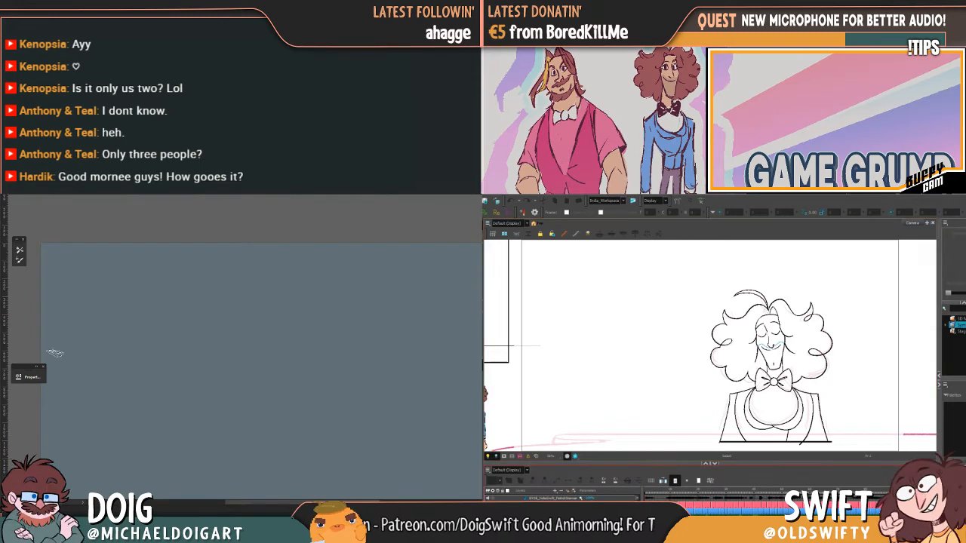
Choose a flat rectangular bristle brush from near the end of the brush presets
{"action": "left_click", "coordinate": [865, 500]}
{"action": "left_click", "coordinate": [4, 199]}
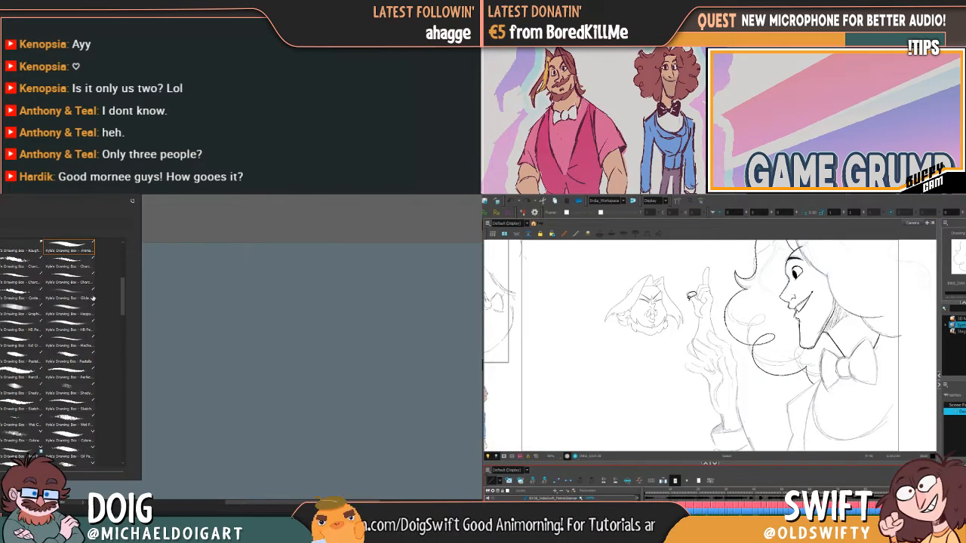
{"action": "scroll", "coordinate": [124, 291], "scroll_direction": "up", "scroll_amount": 1}
{"action": "scroll", "coordinate": [125, 289], "scroll_direction": "up", "scroll_amount": 5}
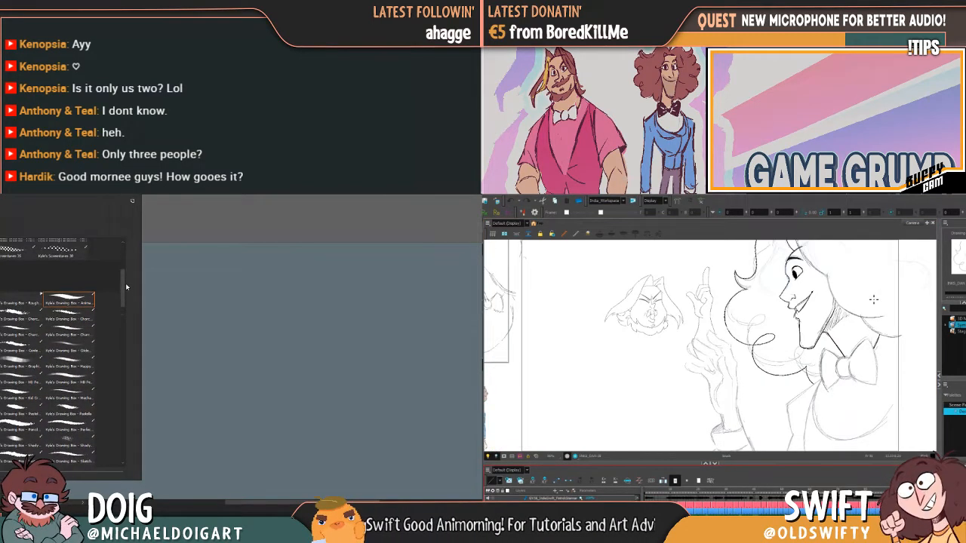
{"action": "scroll", "coordinate": [128, 265], "scroll_direction": "up", "scroll_amount": 2}
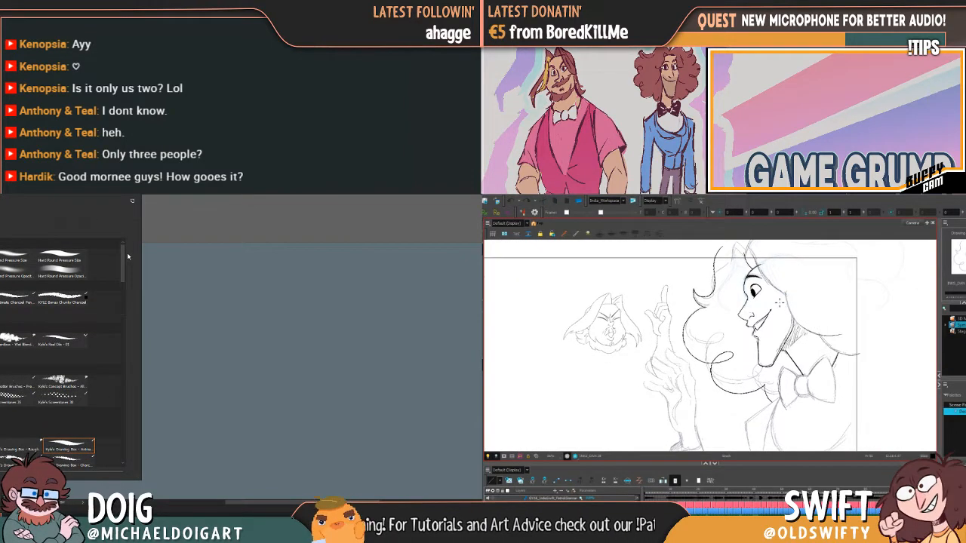
{"action": "left_click_drag", "start_coordinate": [128, 257], "coordinate": [129, 453]}
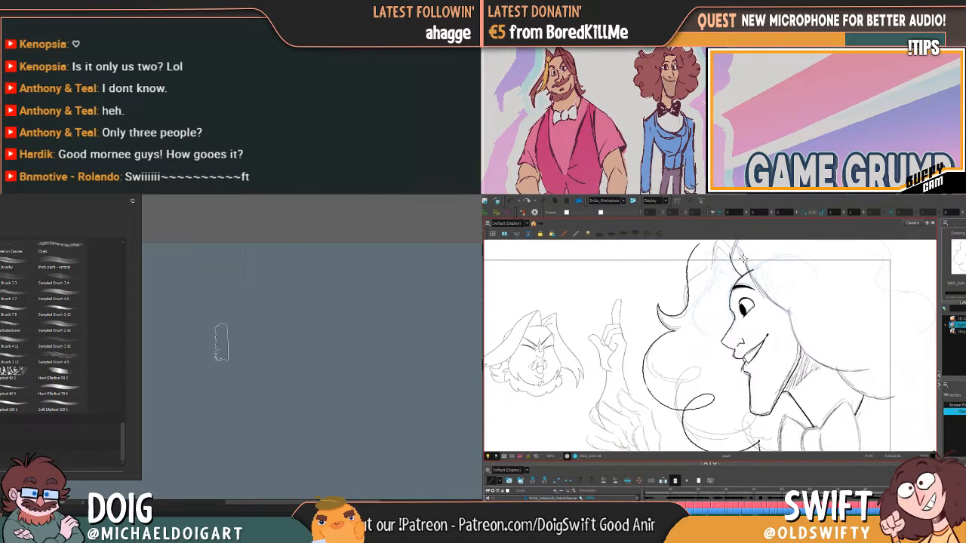
{"action": "left_click", "coordinate": [241, 351]}
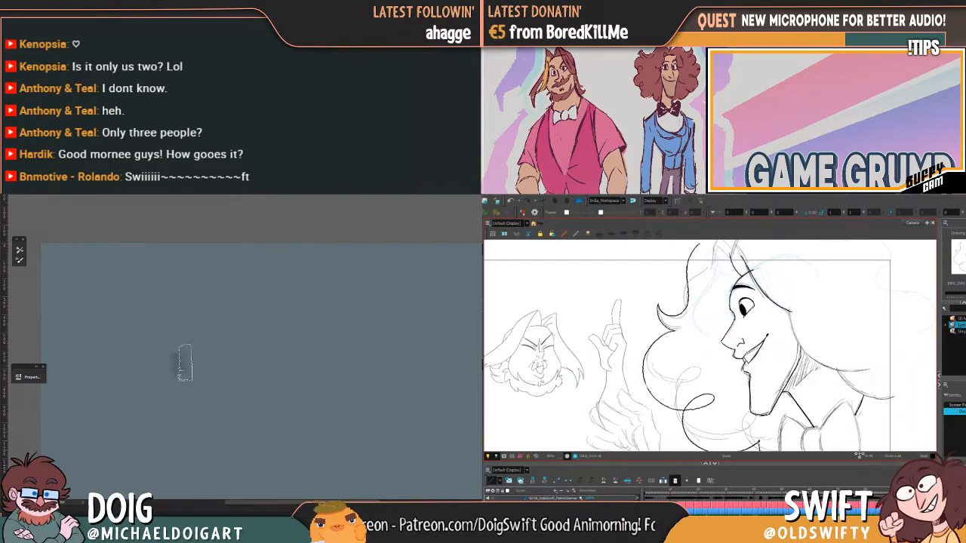
Try the flat brush with one stroke, undo it, and block in a broad black mass near the canvas centre
{"action": "mouse_move", "coordinate": [168, 364]}
{"action": "left_mouse_down"}
{"action": "mouse_move", "coordinate": [220, 377]}
{"action": "mouse_move", "coordinate": [320, 364]}
{"action": "left_mouse_up"}
{"action": "key", "text": "ctrl+z"}
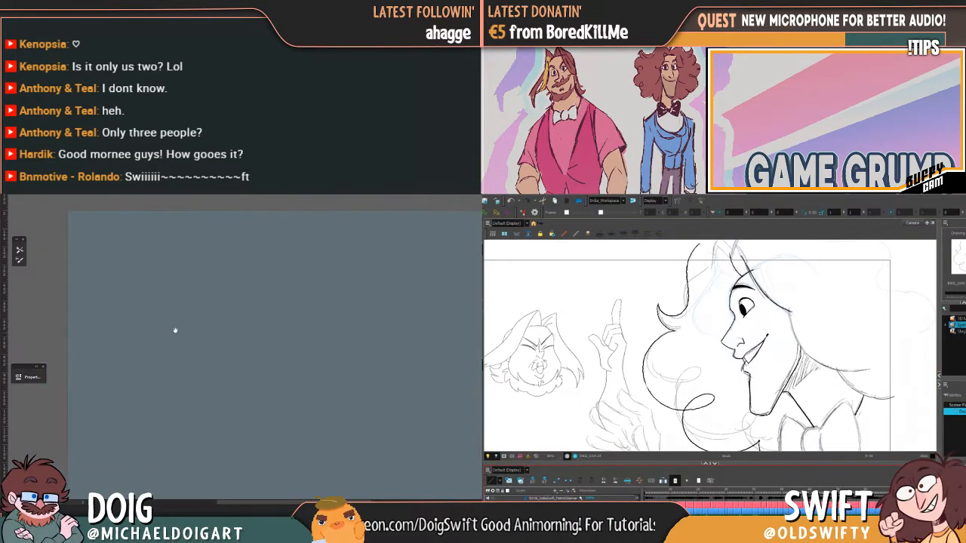
{"action": "mouse_move", "coordinate": [226, 321]}
{"action": "left_mouse_down"}
{"action": "mouse_move", "coordinate": [268, 329]}
{"action": "mouse_move", "coordinate": [234, 355]}
{"action": "mouse_move", "coordinate": [227, 385]}
{"action": "mouse_move", "coordinate": [323, 340]}
{"action": "left_mouse_up"}
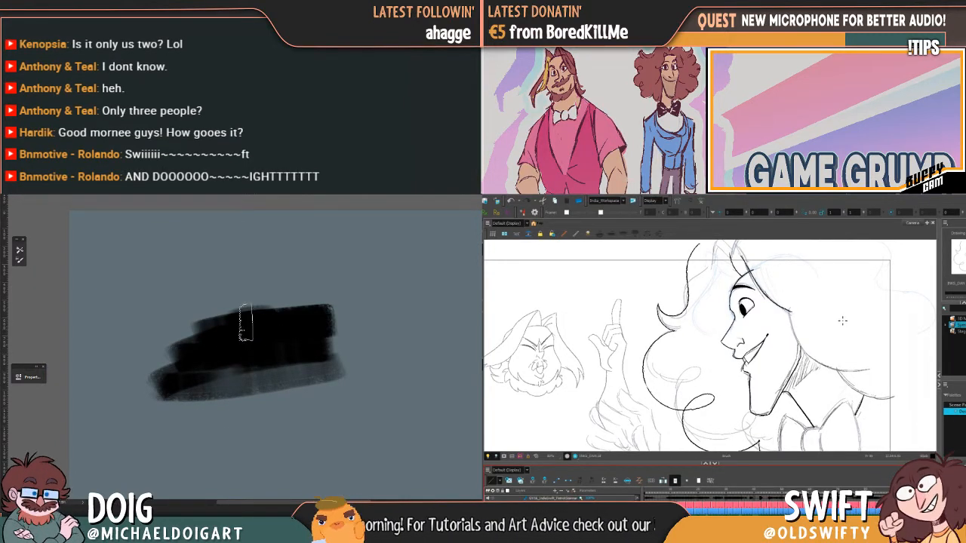
In Toon Boom Harmony, ink the edge of the hair behind the curly-haired profile character's neck
{"action": "left_click_drag", "start_coordinate": [865, 336], "coordinate": [854, 320]}
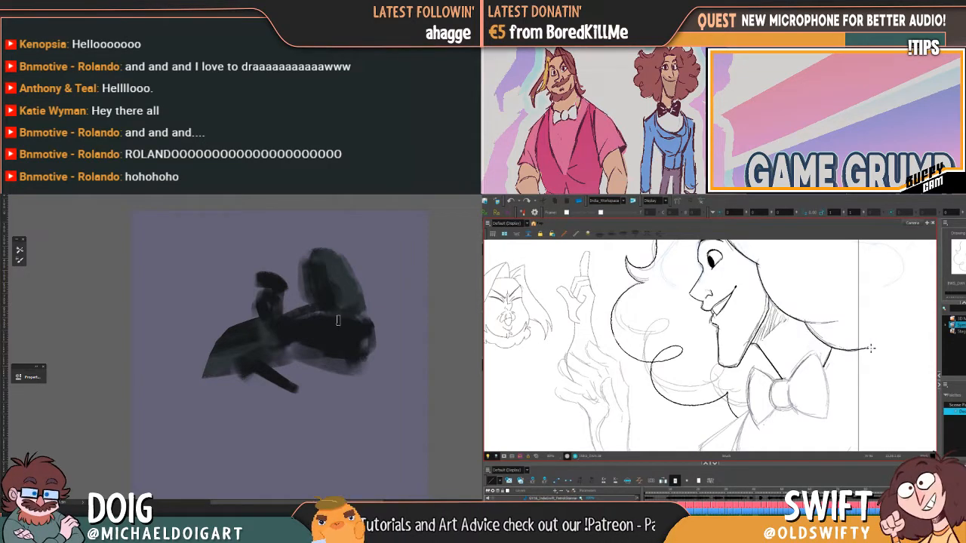
{"action": "mouse_move", "coordinate": [839, 345]}
{"action": "left_mouse_down"}
{"action": "mouse_move", "coordinate": [850, 391]}
{"action": "mouse_move", "coordinate": [861, 325]}
{"action": "mouse_move", "coordinate": [859, 335]}
{"action": "left_mouse_up"}
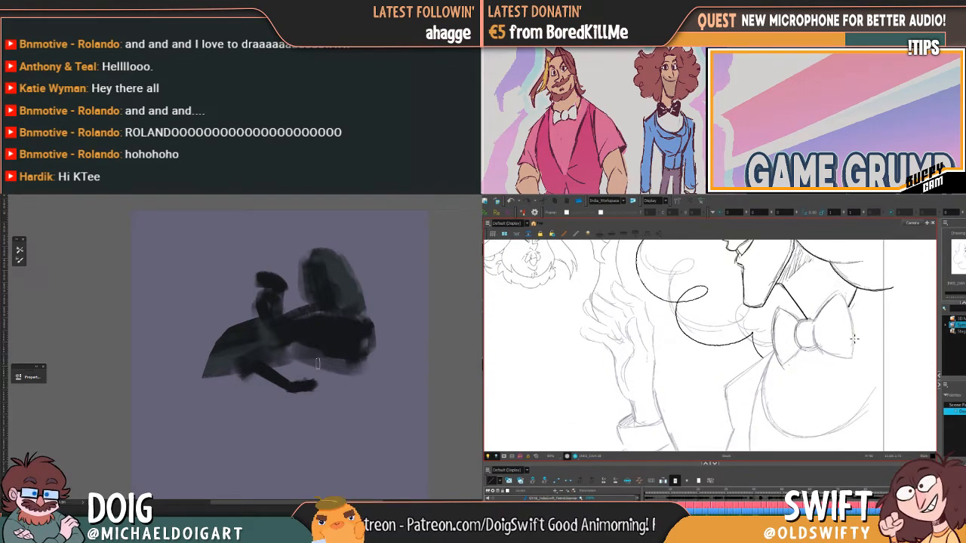
In Photoshop, extend the dark arc under the silhouette and fill the area around it with sampled dark grey
{"action": "left_click_drag", "start_coordinate": [318, 365], "coordinate": [314, 346]}
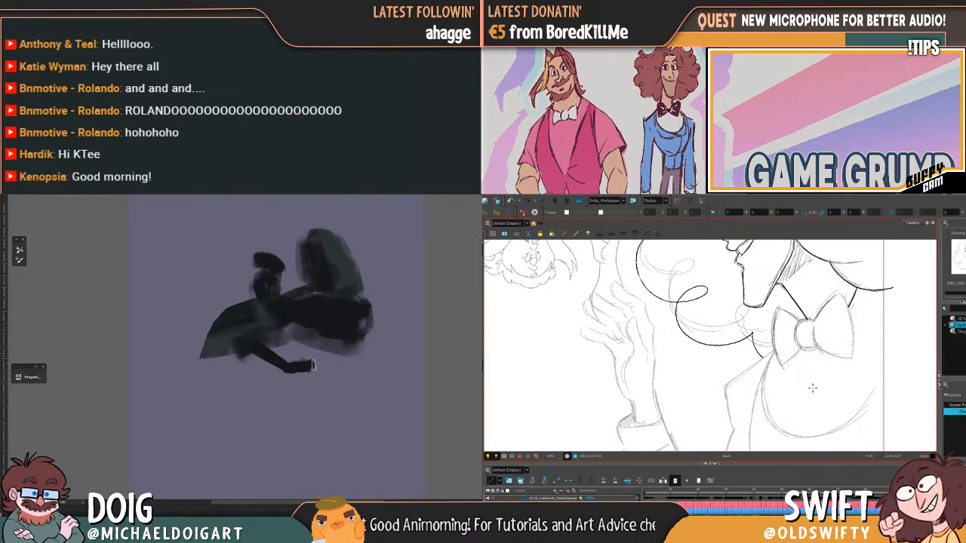
{"action": "left_click_drag", "start_coordinate": [332, 361], "coordinate": [343, 349]}
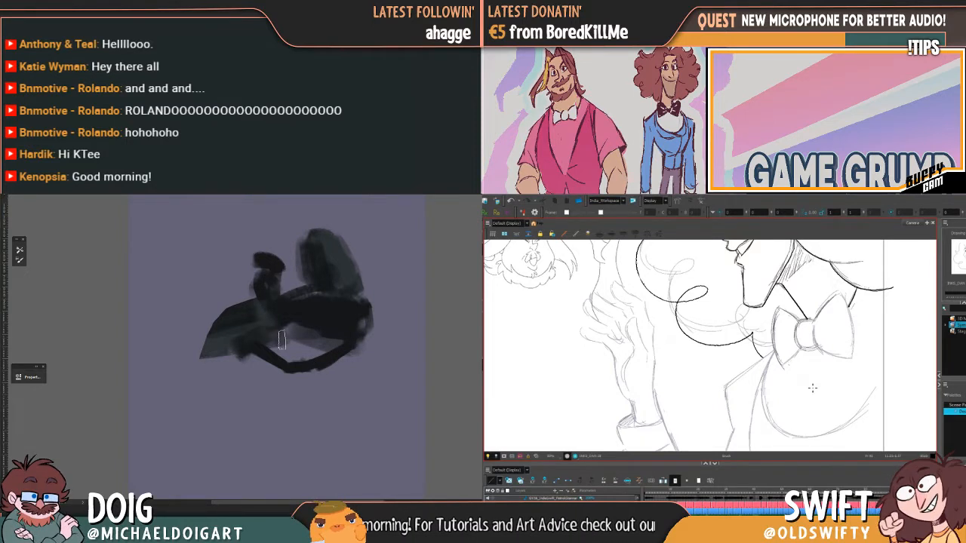
{"action": "left_click", "coordinate": [228, 343], "text": "alt"}
{"action": "mouse_move", "coordinate": [269, 342]}
{"action": "left_mouse_down"}
{"action": "mouse_move", "coordinate": [311, 361]}
{"action": "mouse_move", "coordinate": [316, 356]}
{"action": "mouse_move", "coordinate": [297, 338]}
{"action": "mouse_move", "coordinate": [338, 362]}
{"action": "mouse_move", "coordinate": [328, 360]}
{"action": "mouse_move", "coordinate": [329, 327]}
{"action": "mouse_move", "coordinate": [347, 330]}
{"action": "mouse_move", "coordinate": [335, 353]}
{"action": "mouse_move", "coordinate": [313, 356]}
{"action": "mouse_move", "coordinate": [310, 381]}
{"action": "mouse_move", "coordinate": [298, 373]}
{"action": "mouse_move", "coordinate": [324, 384]}
{"action": "mouse_move", "coordinate": [318, 394]}
{"action": "mouse_move", "coordinate": [330, 345]}
{"action": "left_mouse_up"}
Sample the black and outline a looping lower shape beneath the silhouette
{"action": "left_click", "coordinate": [320, 313], "text": "alt"}
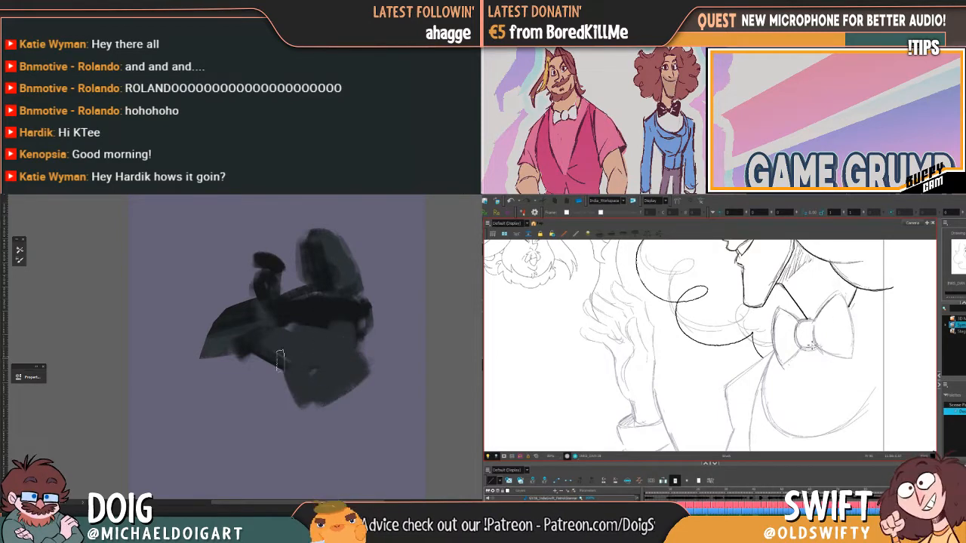
{"action": "mouse_move", "coordinate": [263, 396]}
{"action": "left_mouse_down"}
{"action": "mouse_move", "coordinate": [289, 422]}
{"action": "mouse_move", "coordinate": [281, 413]}
{"action": "mouse_move", "coordinate": [222, 421]}
{"action": "mouse_move", "coordinate": [256, 441]}
{"action": "mouse_move", "coordinate": [285, 428]}
{"action": "mouse_move", "coordinate": [260, 401]}
{"action": "mouse_move", "coordinate": [343, 363]}
{"action": "mouse_move", "coordinate": [348, 394]}
{"action": "left_mouse_up"}
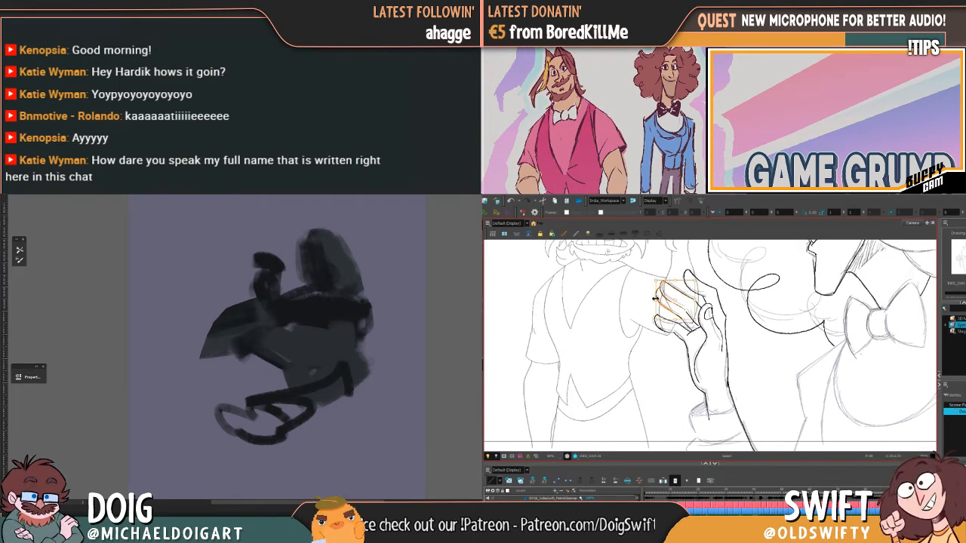
In Toon Boom Harmony, adjust the selected finger lines and the index fingertip line of the raised hand
{"action": "left_click_drag", "start_coordinate": [656, 299], "coordinate": [654, 299]}
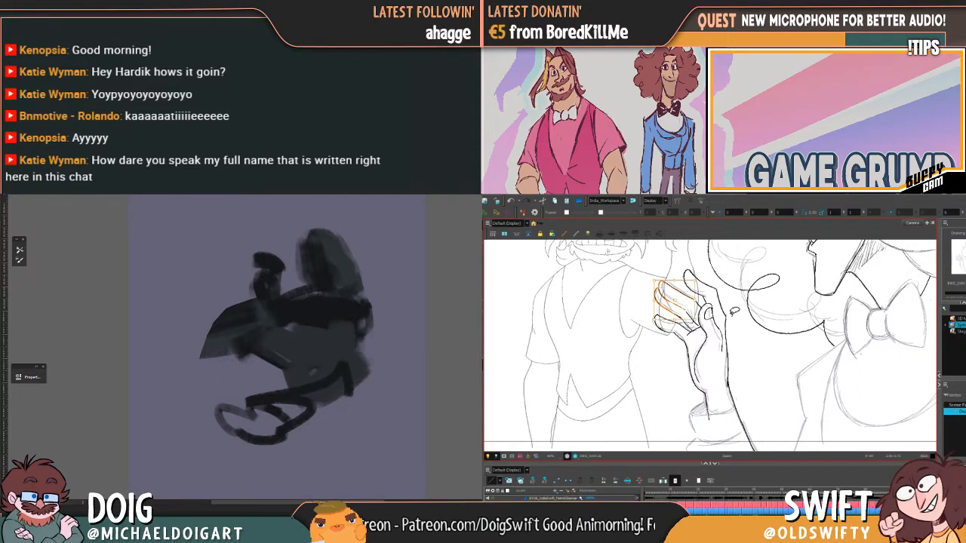
{"action": "left_click", "coordinate": [736, 310]}
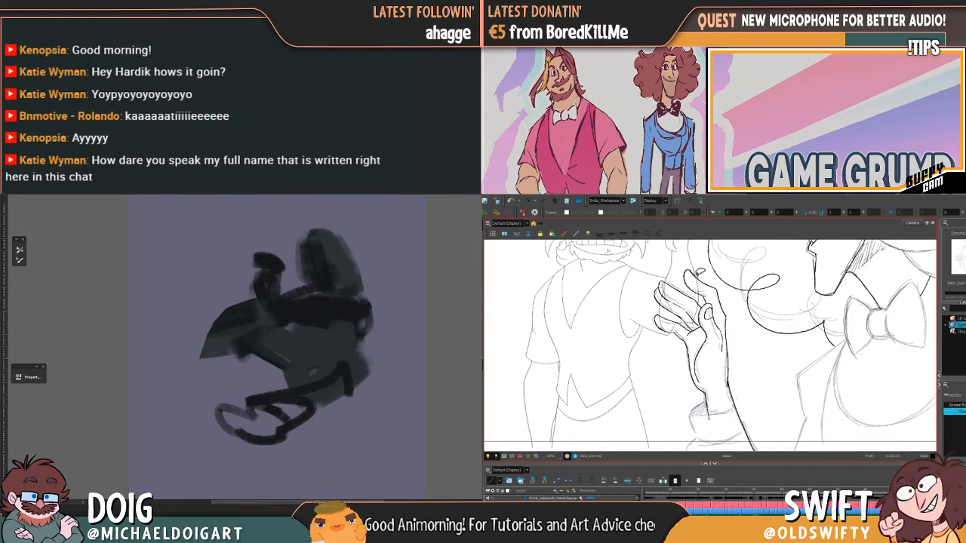
{"action": "left_click", "coordinate": [698, 283]}
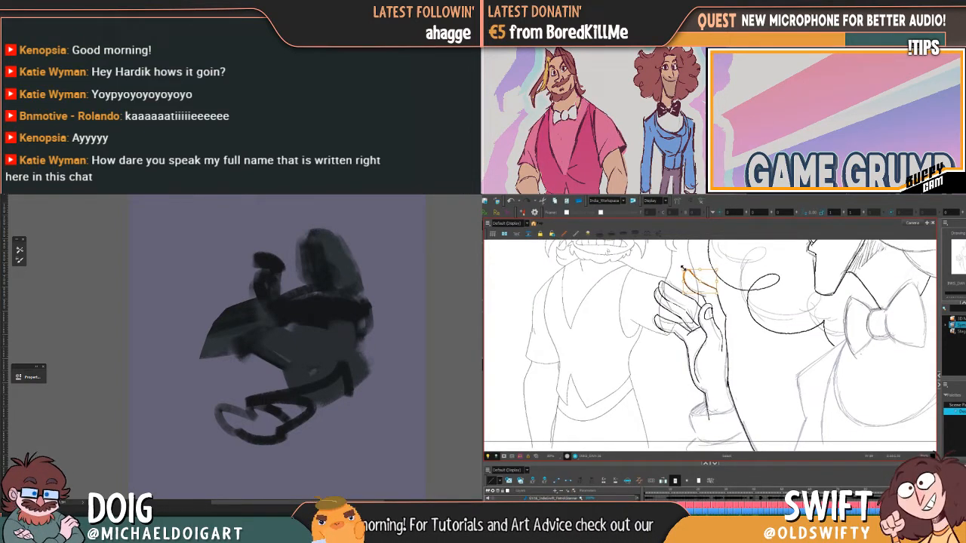
{"action": "left_click_drag", "start_coordinate": [683, 268], "coordinate": [684, 270]}
{"action": "left_click", "coordinate": [692, 262]}
Flip between neighbouring drawings to examine how the raised hand's lines move from frame to frame
{"action": "key", "text": "f"}
{"action": "key", "text": "g"}
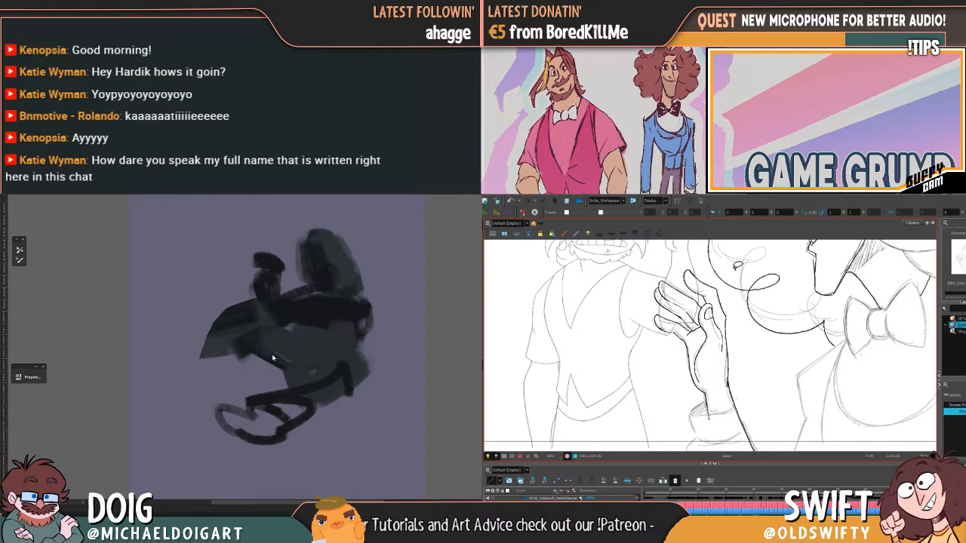
{"action": "key", "text": "f"}
{"action": "key", "text": "g"}
{"action": "mouse_move", "coordinate": [271, 352]}
{"action": "left_mouse_down"}
{"action": "mouse_move", "coordinate": [246, 361]}
{"action": "mouse_move", "coordinate": [230, 343]}
{"action": "left_mouse_up"}
{"action": "left_click", "coordinate": [657, 325]}
{"action": "left_click", "coordinate": [652, 336]}
{"action": "key", "text": "f"}
{"action": "key", "text": "g"}
{"action": "key", "text": "f"}
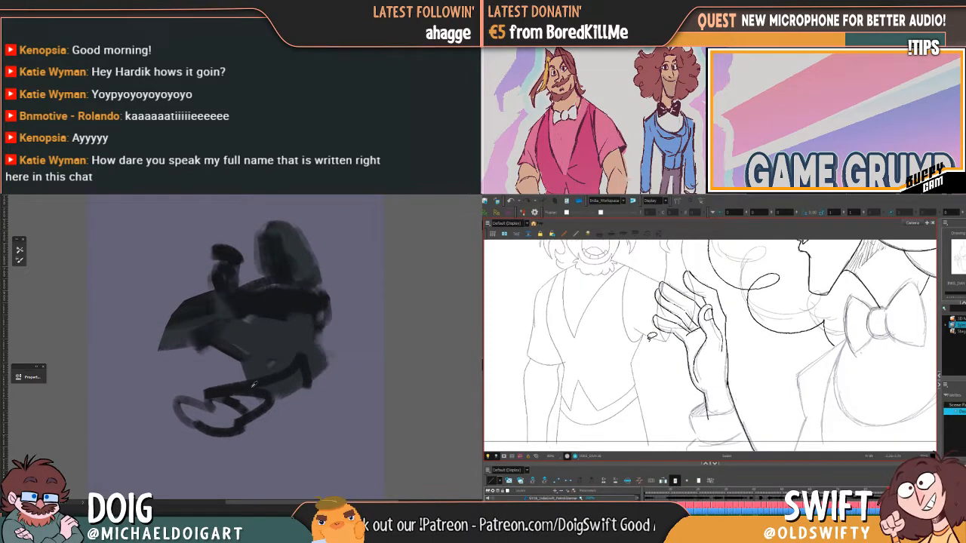
In Photoshop, sample the dark colour and paint it inside the looped outline at the silhouette's lower end
{"action": "left_click", "coordinate": [256, 390], "text": "alt"}
{"action": "key", "text": "g"}
{"action": "key", "text": "f"}
{"action": "key", "text": "g"}
{"action": "left_click_drag", "start_coordinate": [218, 408], "coordinate": [223, 421]}
{"action": "key", "text": "f"}
{"action": "key", "text": "g"}
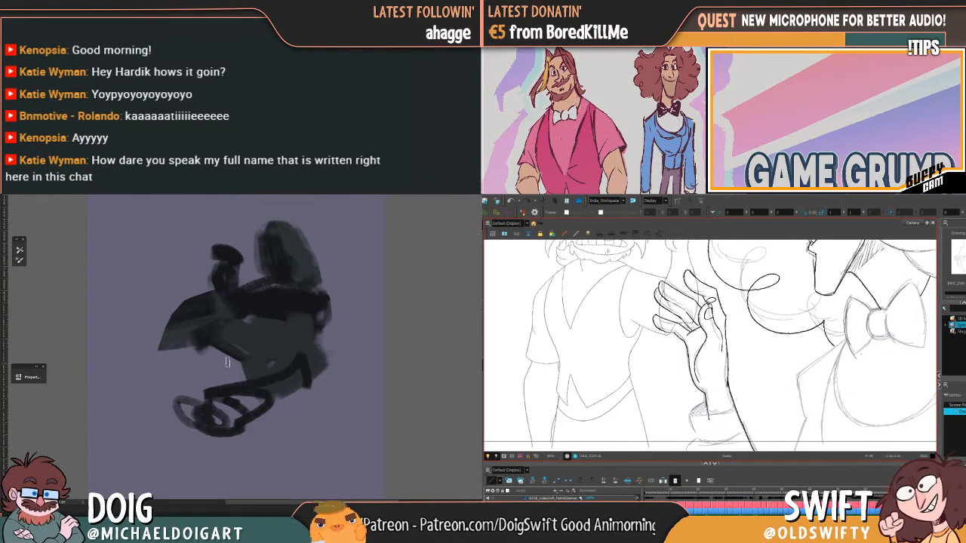
{"action": "key", "text": "f"}
{"action": "key", "text": "g"}
Sample the dark grey, enlarge the brush and fill the looped lower outline as one solid shape
{"action": "left_click", "coordinate": [274, 357], "text": "alt"}
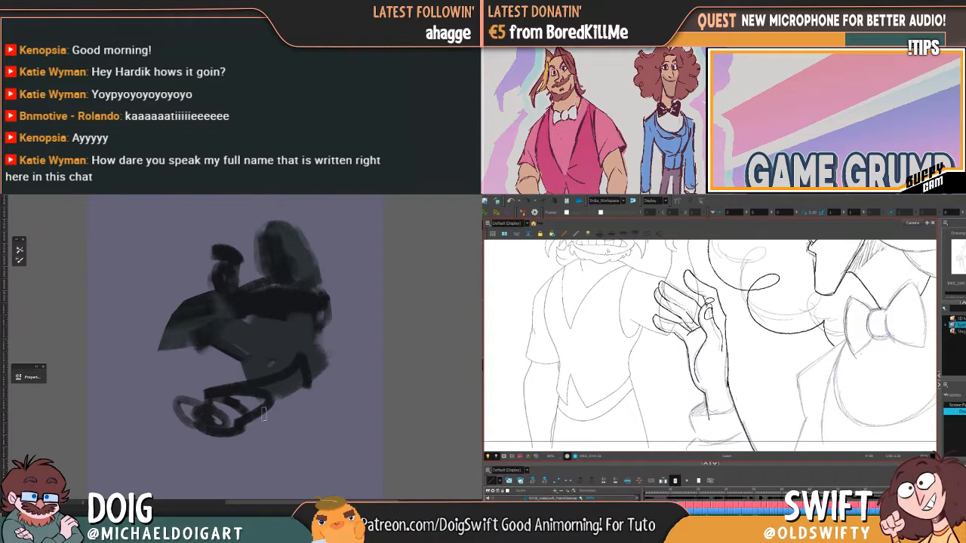
{"action": "key", "text": "bracketright"}
{"action": "key", "text": "bracketright"}
{"action": "key", "text": "bracketright"}
{"action": "key", "text": "f"}
{"action": "mouse_move", "coordinate": [227, 419]}
{"action": "left_mouse_down"}
{"action": "mouse_move", "coordinate": [262, 413]}
{"action": "mouse_move", "coordinate": [279, 382]}
{"action": "left_mouse_up"}
{"action": "key", "text": "g"}
{"action": "key", "text": "ctrl+minus"}
{"action": "key", "text": "f"}
{"action": "key", "text": "g"}
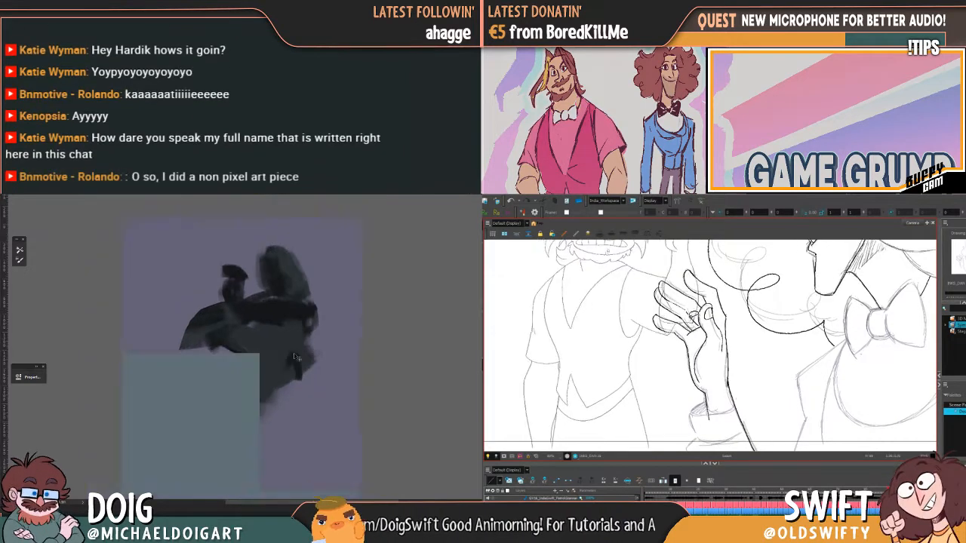
{"action": "key", "text": "f"}
{"action": "key", "text": "g"}
Sample the black and darken the silhouette's right side and the underside of the lower shape
{"action": "left_click", "coordinate": [271, 318], "text": "alt"}
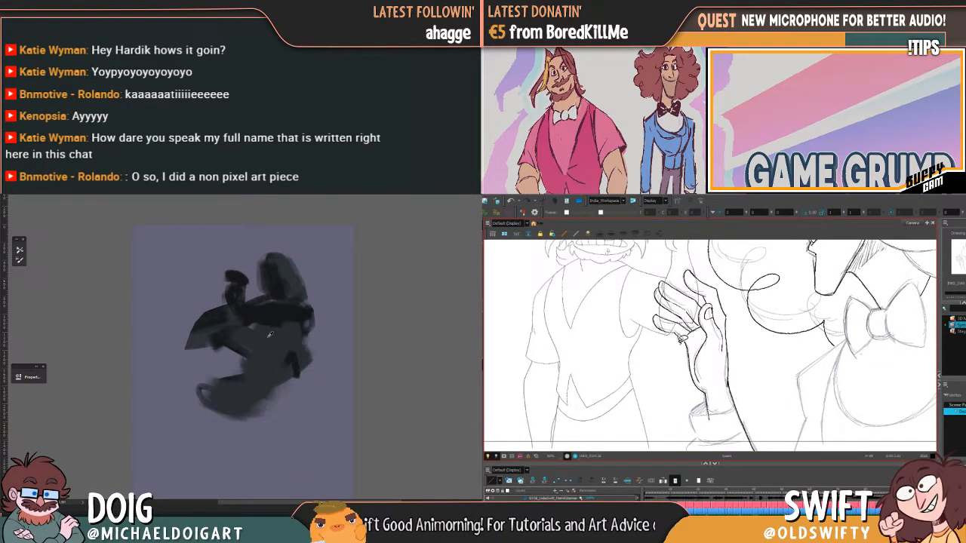
{"action": "mouse_move", "coordinate": [266, 388]}
{"action": "left_mouse_down"}
{"action": "mouse_move", "coordinate": [239, 414]}
{"action": "mouse_move", "coordinate": [277, 376]}
{"action": "mouse_move", "coordinate": [285, 349]}
{"action": "mouse_move", "coordinate": [272, 326]}
{"action": "mouse_move", "coordinate": [296, 367]}
{"action": "left_mouse_up"}
{"action": "key", "text": "f"}
{"action": "key", "text": "g"}
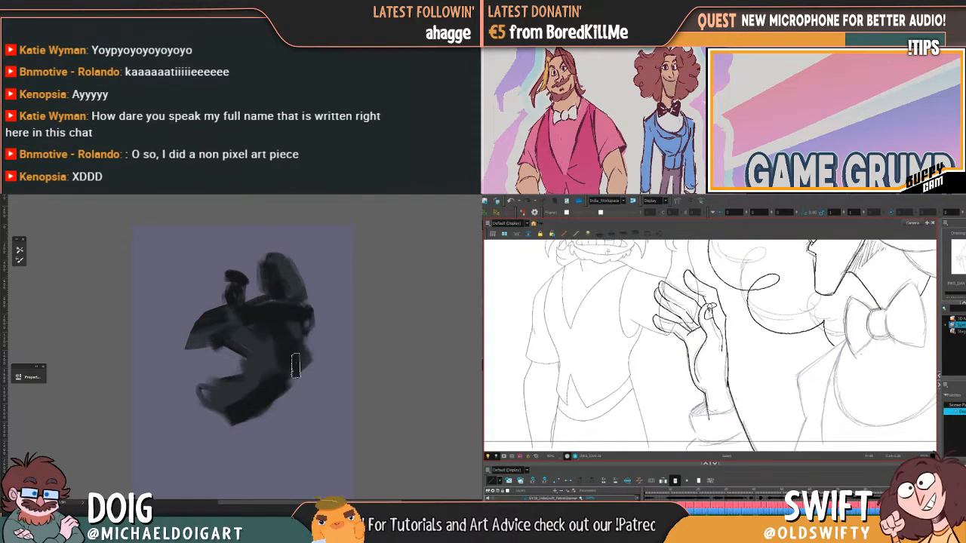
{"action": "key", "text": "f"}
{"action": "key", "text": "g"}
{"action": "mouse_move", "coordinate": [222, 415]}
{"action": "left_mouse_down"}
{"action": "mouse_move", "coordinate": [211, 416]}
{"action": "mouse_move", "coordinate": [250, 413]}
{"action": "mouse_move", "coordinate": [301, 352]}
{"action": "mouse_move", "coordinate": [221, 400]}
{"action": "mouse_move", "coordinate": [200, 397]}
{"action": "mouse_move", "coordinate": [233, 360]}
{"action": "mouse_move", "coordinate": [171, 371]}
{"action": "mouse_move", "coordinate": [188, 391]}
{"action": "mouse_move", "coordinate": [183, 378]}
{"action": "left_mouse_up"}
{"action": "key", "text": "f"}
{"action": "key", "text": "g"}
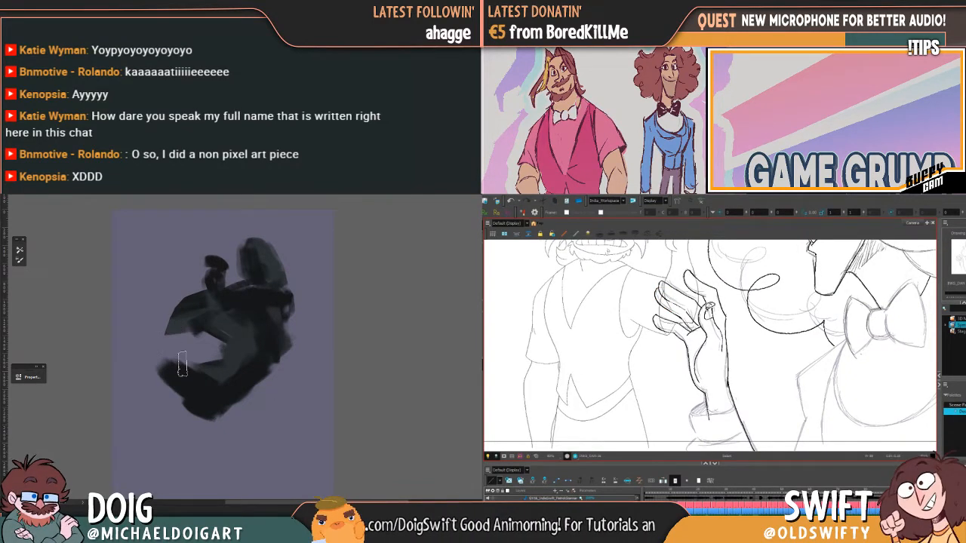
Carve the silhouette with background purple around its inner opening, across its upper part and along its right edge
{"action": "mouse_move", "coordinate": [173, 377]}
{"action": "left_mouse_down"}
{"action": "mouse_move", "coordinate": [162, 354]}
{"action": "mouse_move", "coordinate": [220, 392]}
{"action": "mouse_move", "coordinate": [201, 407]}
{"action": "mouse_move", "coordinate": [220, 413]}
{"action": "mouse_move", "coordinate": [211, 422]}
{"action": "mouse_move", "coordinate": [274, 348]}
{"action": "mouse_move", "coordinate": [268, 359]}
{"action": "mouse_move", "coordinate": [235, 318]}
{"action": "mouse_move", "coordinate": [249, 342]}
{"action": "mouse_move", "coordinate": [217, 334]}
{"action": "left_mouse_up"}
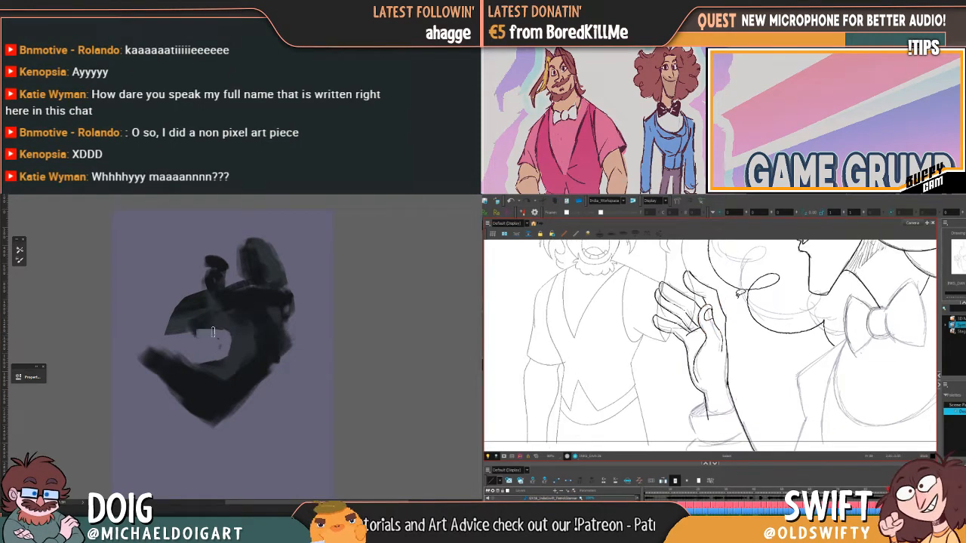
{"action": "mouse_move", "coordinate": [203, 300]}
{"action": "left_mouse_down"}
{"action": "mouse_move", "coordinate": [259, 295]}
{"action": "mouse_move", "coordinate": [296, 306]}
{"action": "mouse_move", "coordinate": [286, 289]}
{"action": "mouse_move", "coordinate": [279, 354]}
{"action": "left_mouse_up"}
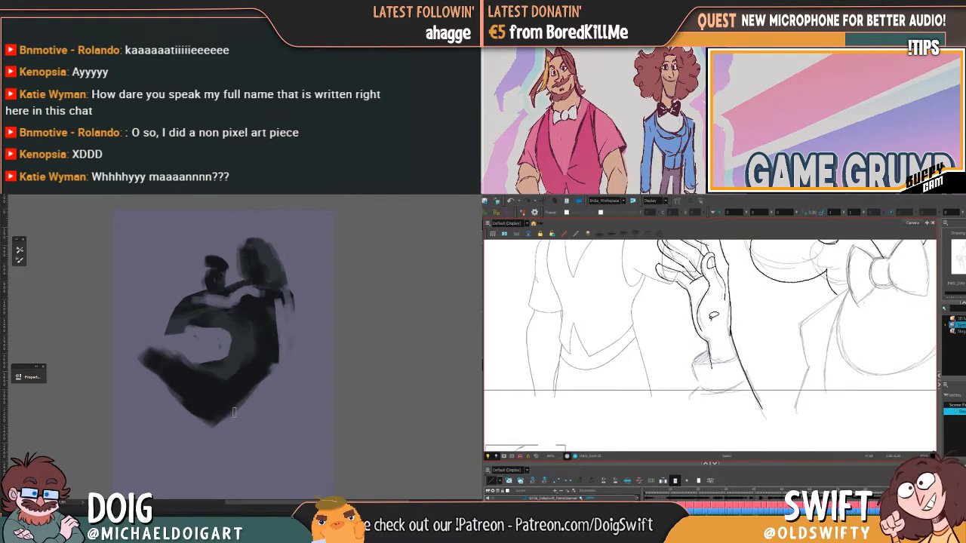
{"action": "left_click_drag", "start_coordinate": [277, 310], "coordinate": [281, 363]}
{"action": "mouse_move", "coordinate": [216, 313]}
{"action": "left_mouse_down"}
{"action": "mouse_move", "coordinate": [174, 346]}
{"action": "mouse_move", "coordinate": [182, 354]}
{"action": "mouse_move", "coordinate": [152, 338]}
{"action": "mouse_move", "coordinate": [200, 351]}
{"action": "mouse_move", "coordinate": [172, 354]}
{"action": "left_mouse_up"}
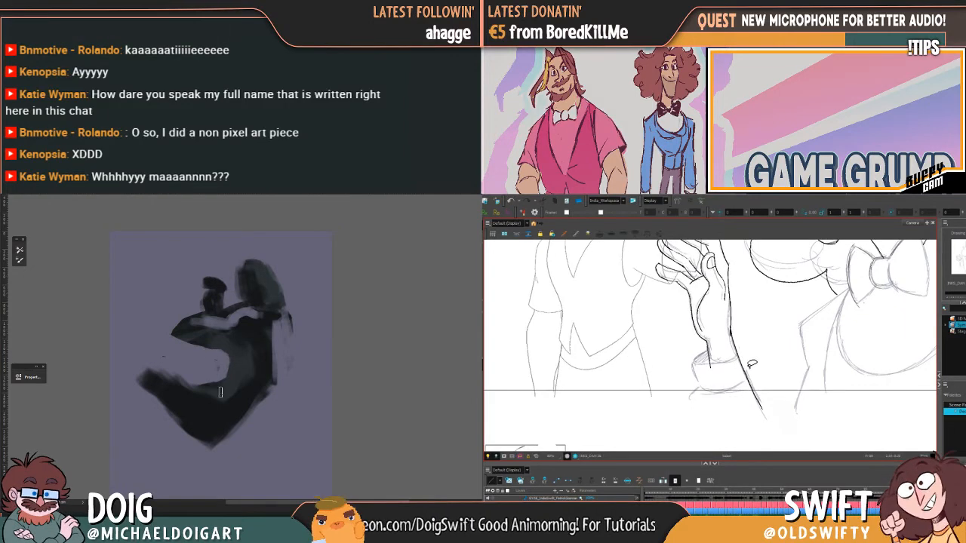
Paint a soft dark shape beneath the silhouette's lower end and shift the artwork down and right, sampling the raised arm's dark colour
{"action": "mouse_move", "coordinate": [192, 431]}
{"action": "left_mouse_down"}
{"action": "mouse_move", "coordinate": [140, 444]}
{"action": "mouse_move", "coordinate": [159, 433]}
{"action": "mouse_move", "coordinate": [196, 443]}
{"action": "mouse_move", "coordinate": [149, 438]}
{"action": "mouse_move", "coordinate": [186, 428]}
{"action": "mouse_move", "coordinate": [195, 446]}
{"action": "mouse_move", "coordinate": [214, 438]}
{"action": "mouse_move", "coordinate": [142, 438]}
{"action": "left_mouse_up"}
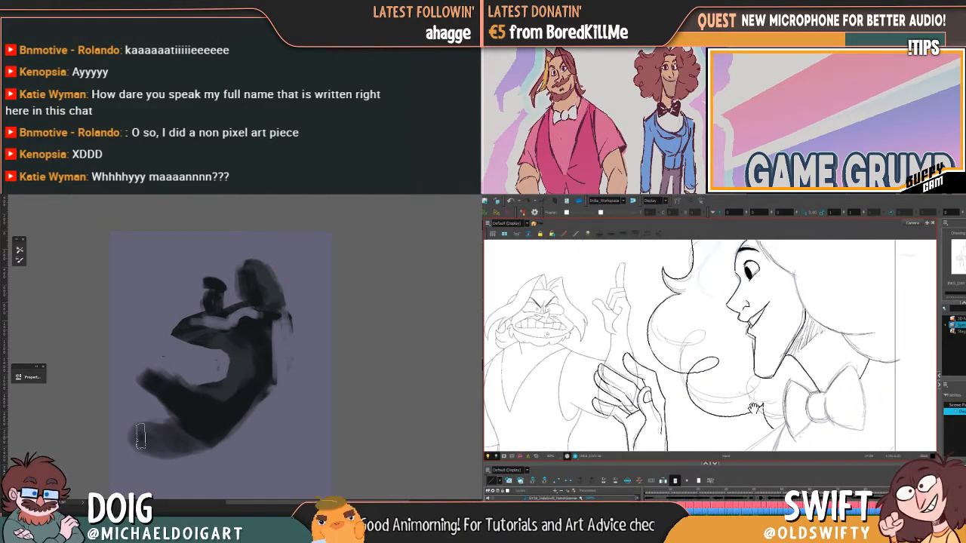
{"action": "mouse_move", "coordinate": [208, 379]}
{"action": "left_mouse_down"}
{"action": "mouse_move", "coordinate": [183, 371]}
{"action": "mouse_move", "coordinate": [179, 338]}
{"action": "left_mouse_up"}
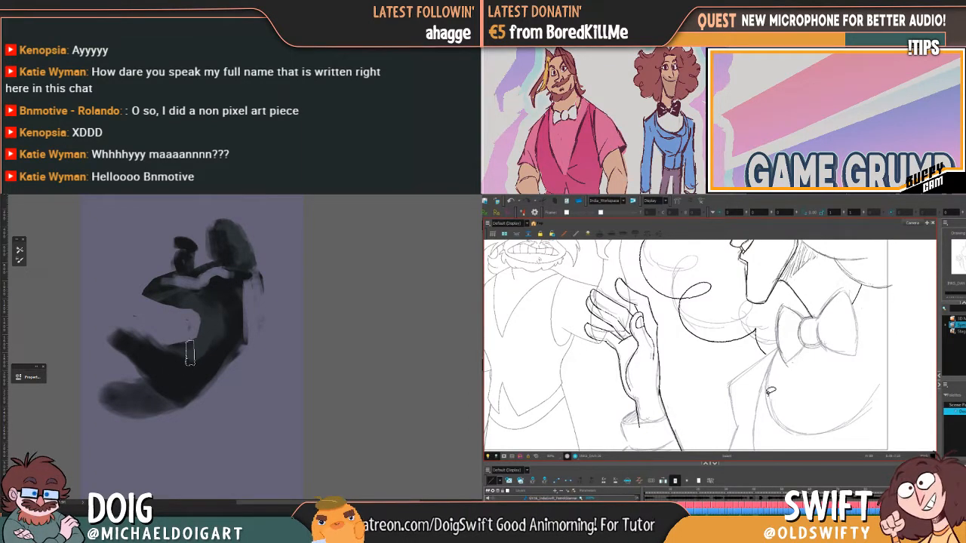
{"action": "key", "text": "v"}
{"action": "mouse_move", "coordinate": [196, 353]}
{"action": "left_mouse_down"}
{"action": "mouse_move", "coordinate": [222, 369]}
{"action": "mouse_move", "coordinate": [220, 384]}
{"action": "left_mouse_up"}
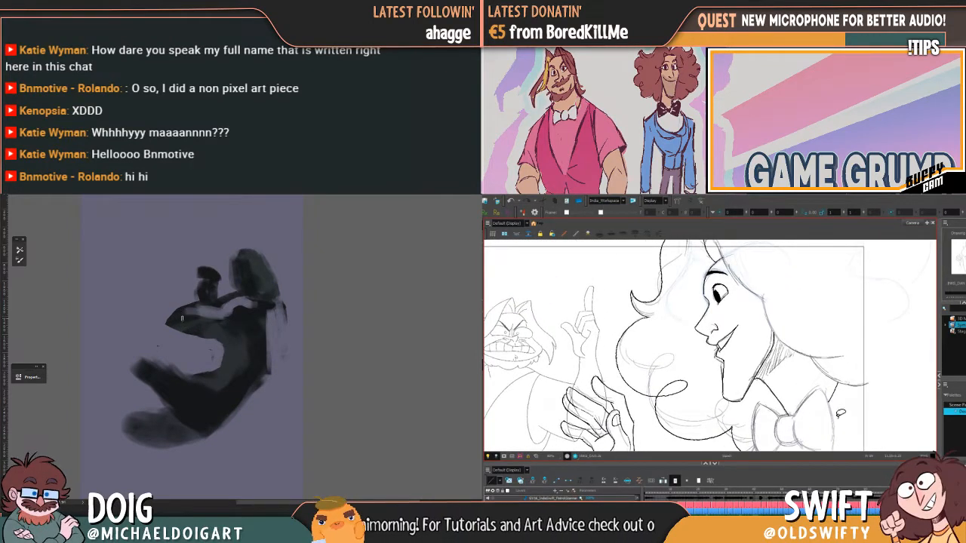
{"action": "key", "text": "b"}
{"action": "left_click", "coordinate": [183, 314], "text": "alt"}
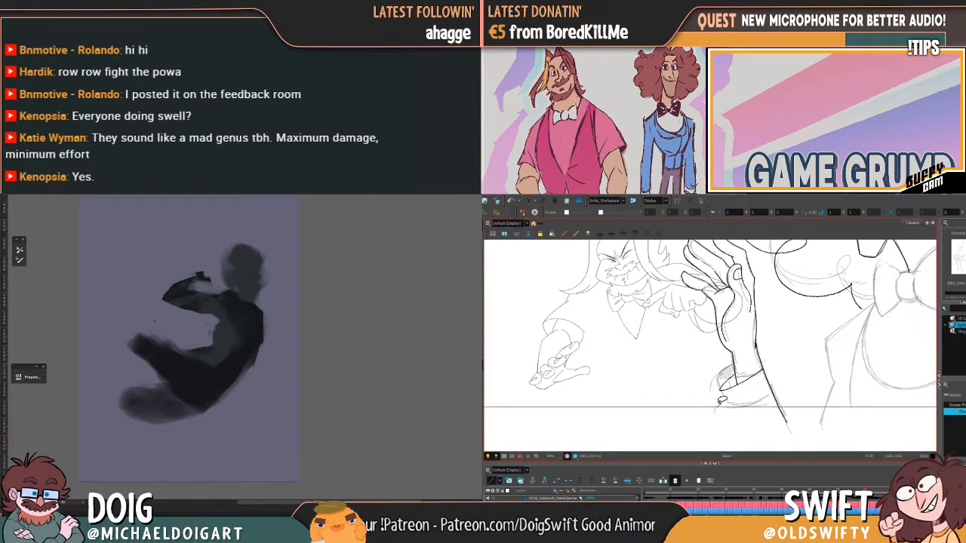
In Toon Boom Harmony, select the curve of the shirt cuff's opening below the raised hand and slightly reduce its height
{"action": "left_click", "coordinate": [748, 381]}
{"action": "left_click_drag", "start_coordinate": [741, 393], "coordinate": [741, 390]}
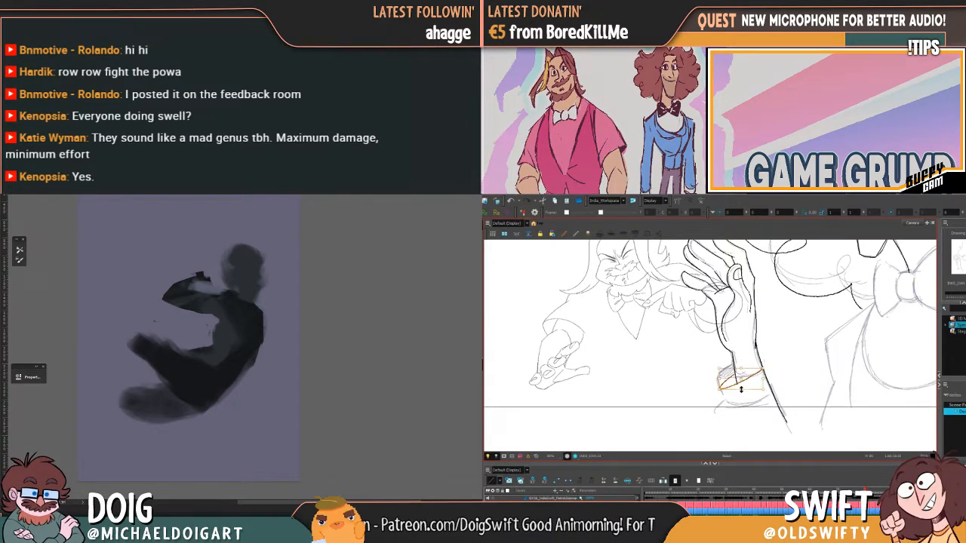
{"action": "left_click", "coordinate": [733, 390]}
{"action": "left_click", "coordinate": [734, 388]}
{"action": "left_click", "coordinate": [739, 408]}
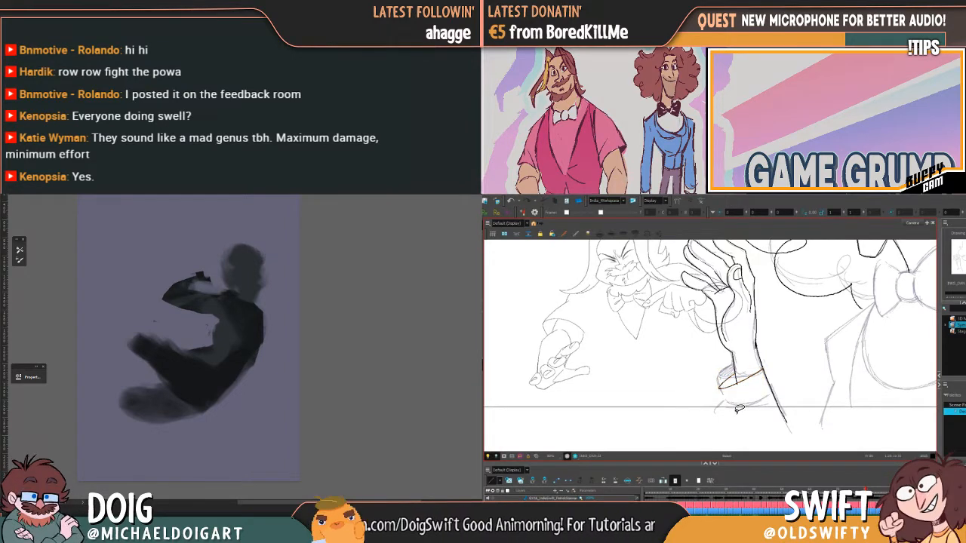
Flip repeatedly between adjacent drawings to check the cuff's position against the raised wrist
{"action": "key", "text": "comma"}
{"action": "key", "text": "period"}
{"action": "key", "text": "comma"}
{"action": "key", "text": "period"}
{"action": "key", "text": "comma"}
{"action": "key", "text": "period"}
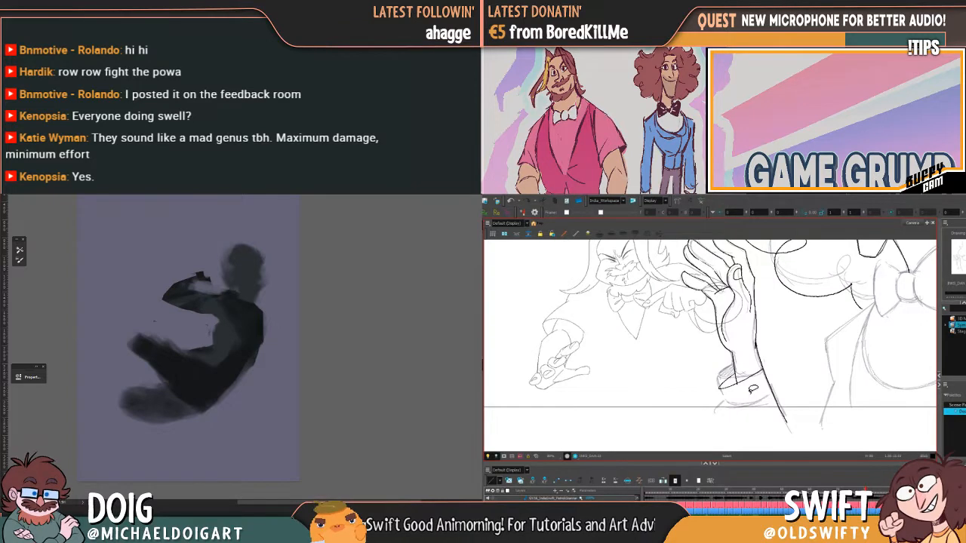
{"action": "key", "text": "comma"}
{"action": "key", "text": "period"}
Stretch the cuff's opening curve slightly outward at the forearm side and compare it with the adjacent drawings
{"action": "left_click", "coordinate": [764, 369]}
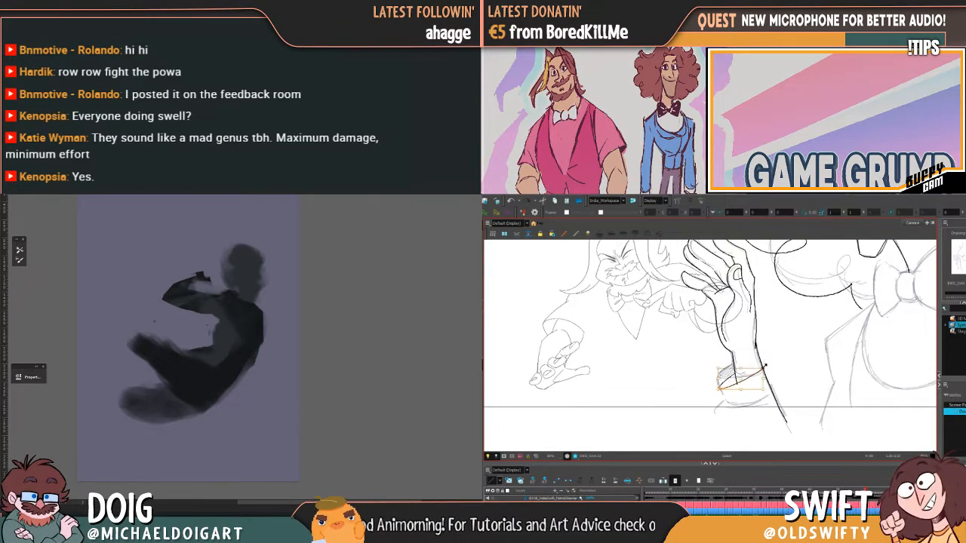
{"action": "left_click_drag", "start_coordinate": [764, 366], "coordinate": [768, 366]}
{"action": "left_click", "coordinate": [780, 364]}
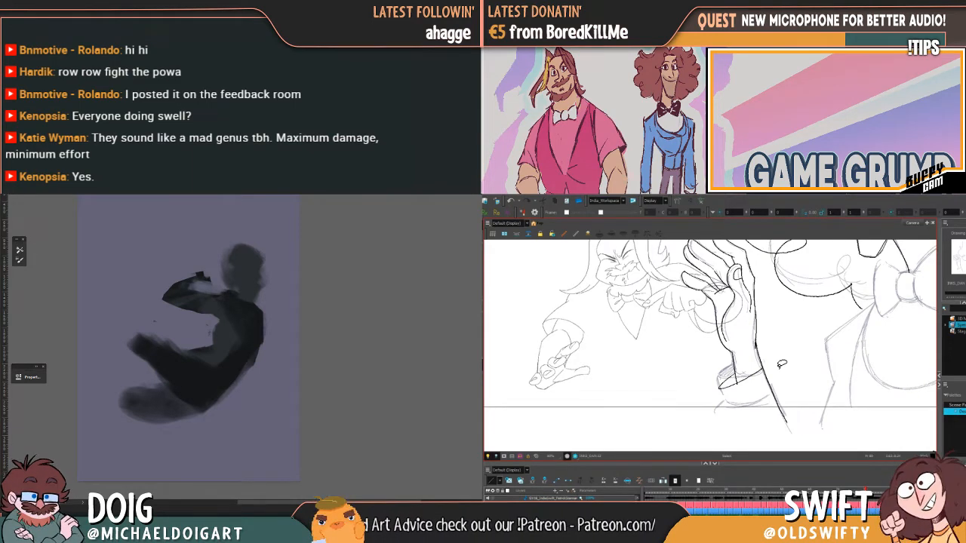
{"action": "key", "text": "comma"}
{"action": "key", "text": "period"}
{"action": "key", "text": "comma"}
{"action": "key", "text": "period"}
{"action": "key", "text": "comma"}
{"action": "key", "text": "period"}
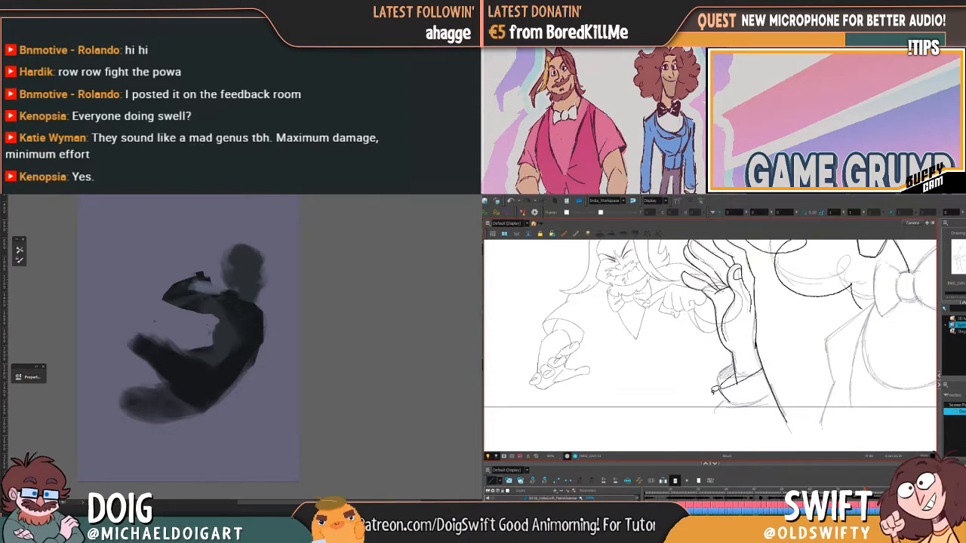
Ink the cuff's side and lower edge, flipping against the adjacent key drawing to match its shape
{"action": "key", "text": "f"}
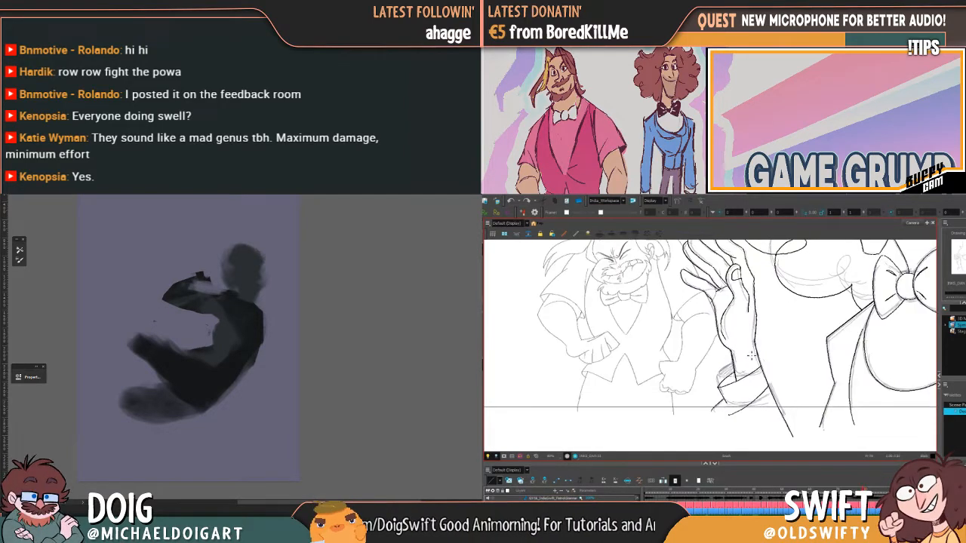
{"action": "key", "text": "g"}
{"action": "key", "text": "f"}
{"action": "key", "text": "g"}
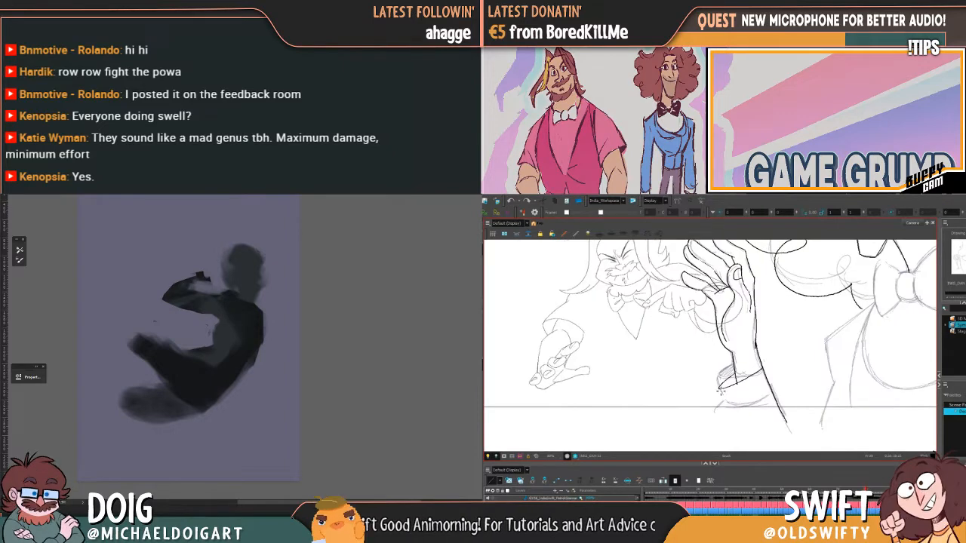
{"action": "key", "text": "f"}
{"action": "key", "text": "g"}
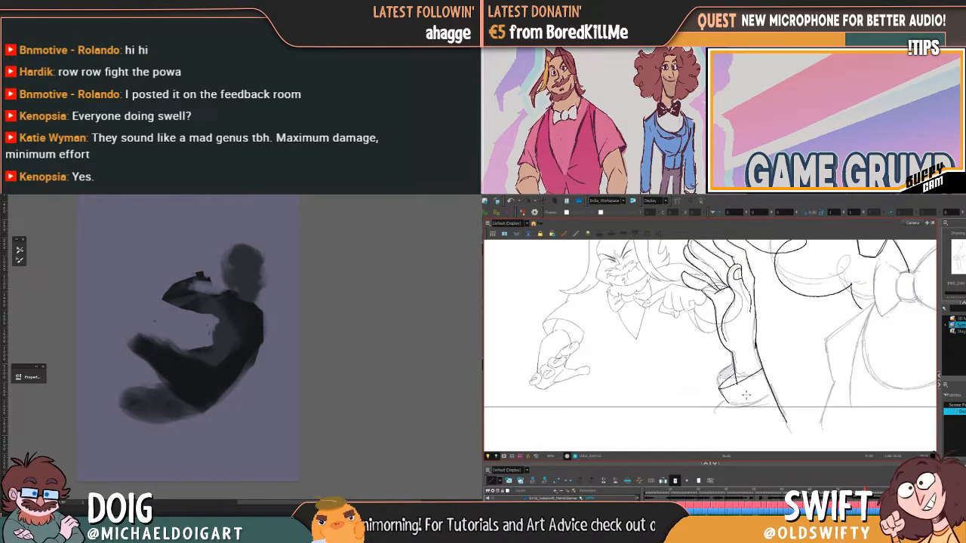
{"action": "key", "text": "f"}
{"action": "key", "text": "g"}
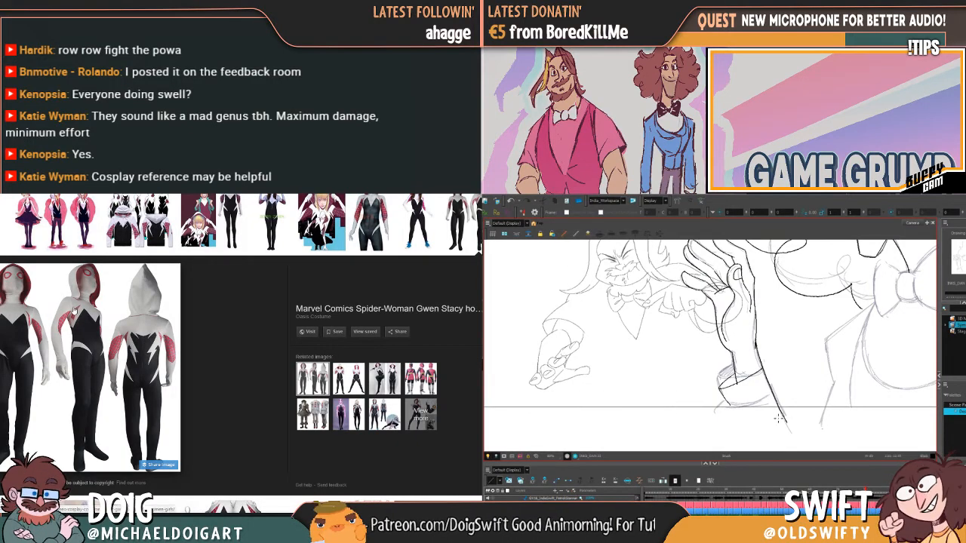
Redraw the cuff's short outer side from the opening's corner and check it against the adjacent key drawing
{"action": "left_click_drag", "start_coordinate": [737, 388], "coordinate": [724, 391]}
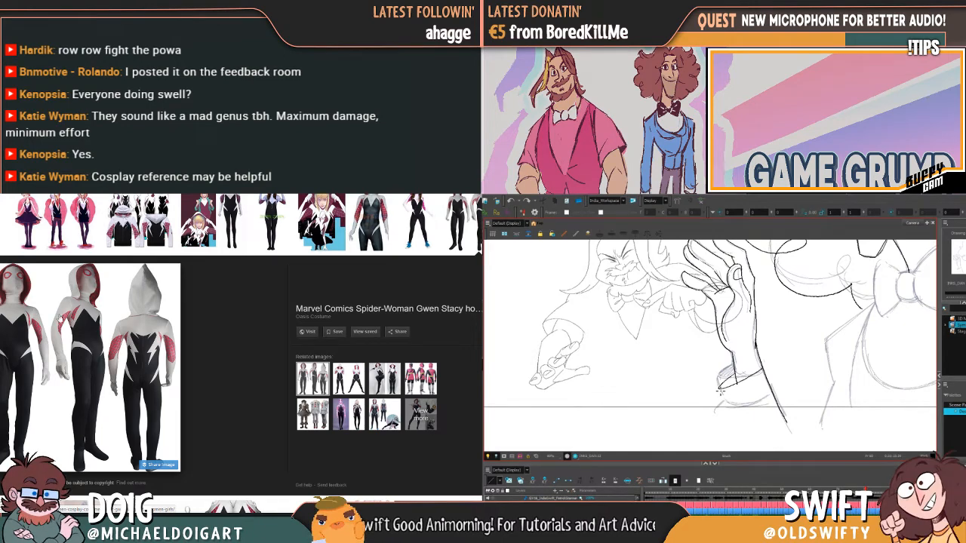
{"action": "key", "text": "f"}
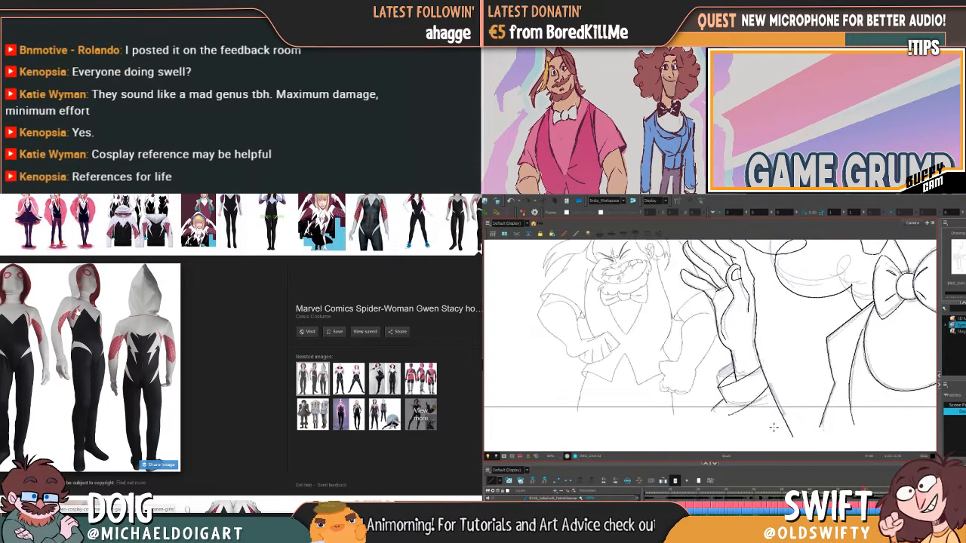
{"action": "key", "text": "g"}
{"action": "key", "text": "f"}
{"action": "key", "text": "g"}
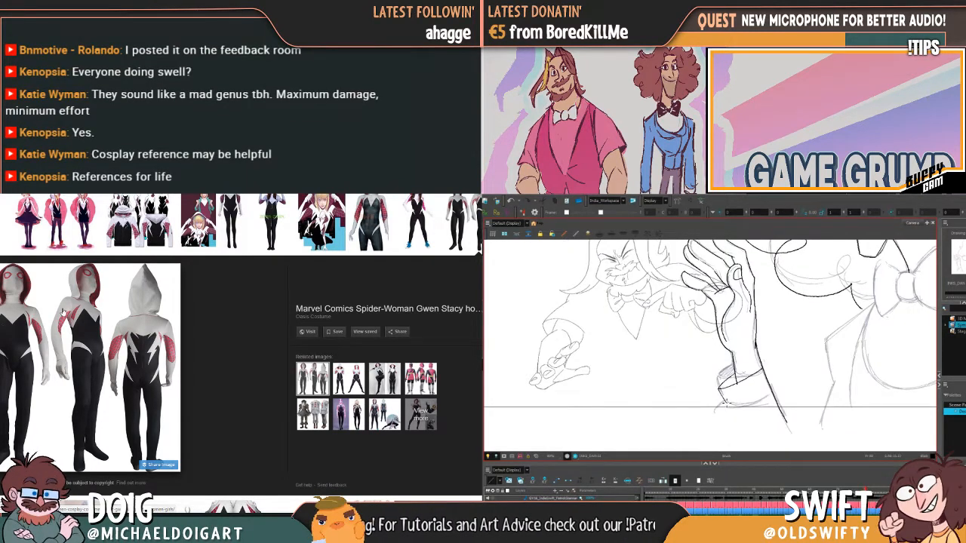
Ink a short sleeve line running diagonally outward from the cuff's lower corner, matching the adjacent key drawing
{"action": "left_click_drag", "start_coordinate": [727, 404], "coordinate": [714, 412]}
{"action": "key", "text": "f"}
{"action": "key", "text": "g"}
{"action": "key", "text": "f"}
{"action": "key", "text": "g"}
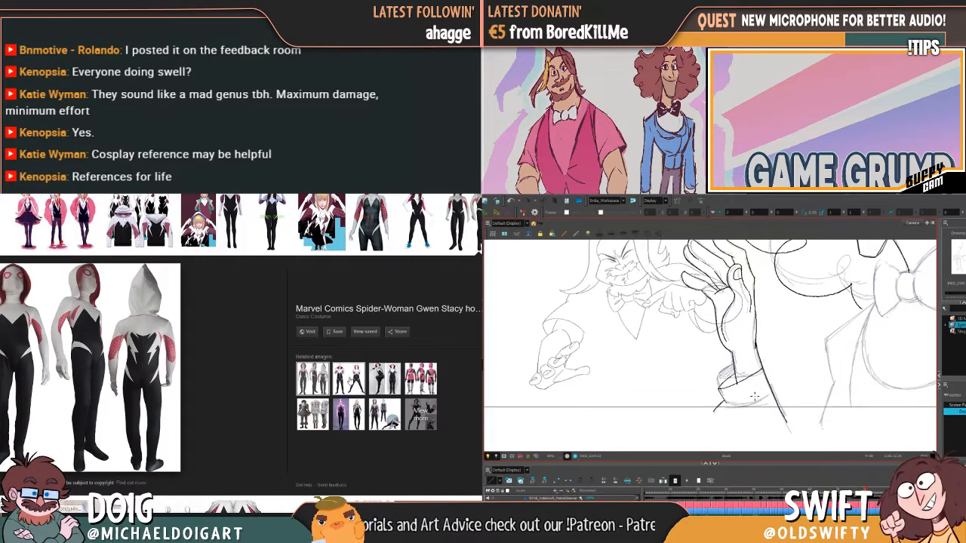
{"action": "key", "text": "f"}
{"action": "key", "text": "g"}
Close the three-figure costume preview in the browser and ink the sleeve's curved edge beneath the cuff in Harmony
{"action": "left_click", "coordinate": [479, 276]}
{"action": "left_click_drag", "start_coordinate": [732, 417], "coordinate": [762, 405]}
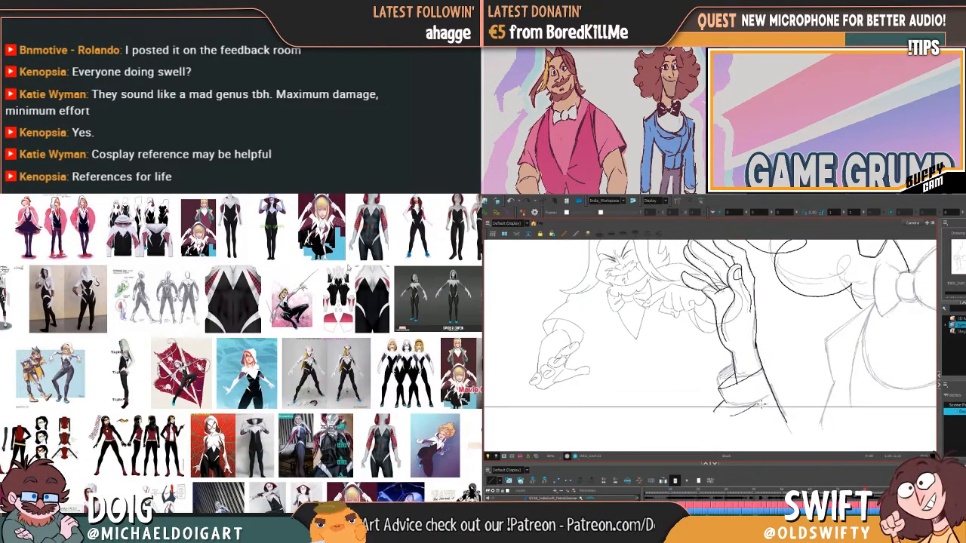
{"action": "key", "text": "f"}
{"action": "key", "text": "g"}
In the browser's image results, examine the Spider-Gwen illustration on blue water and the crouching one on magenta
{"action": "scroll", "coordinate": [349, 266], "scroll_direction": "down", "scroll_amount": 1}
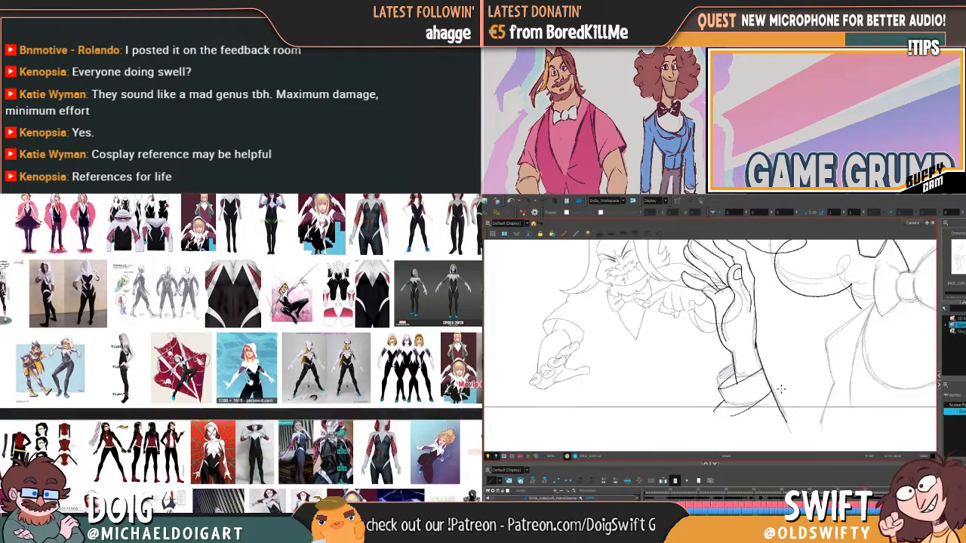
{"action": "left_click", "coordinate": [247, 370]}
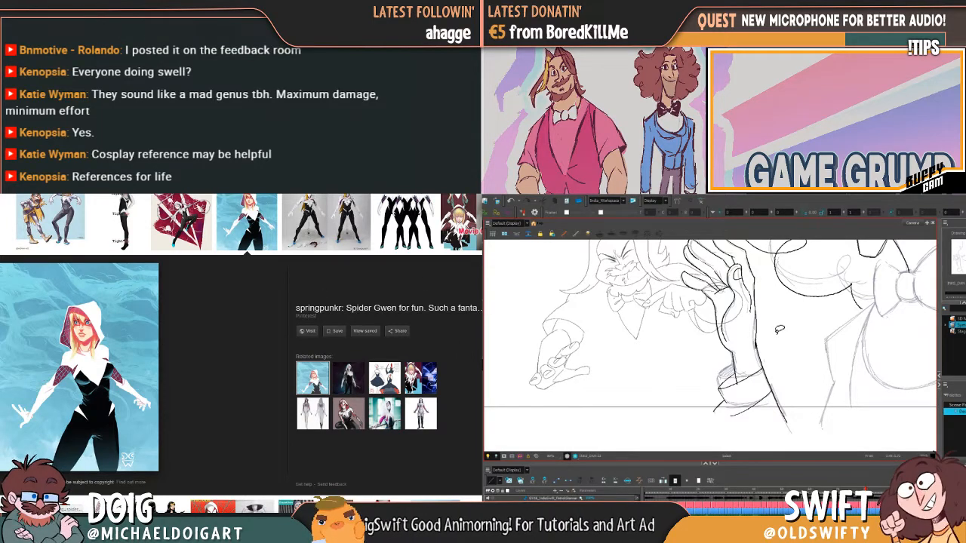
{"action": "left_click", "coordinate": [470, 275]}
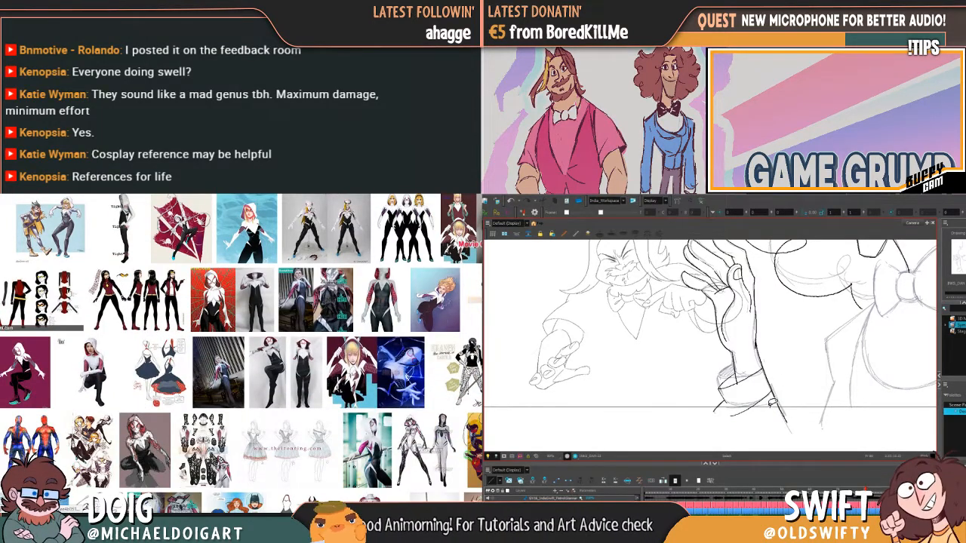
{"action": "scroll", "coordinate": [241, 353], "scroll_direction": "up", "scroll_amount": 1}
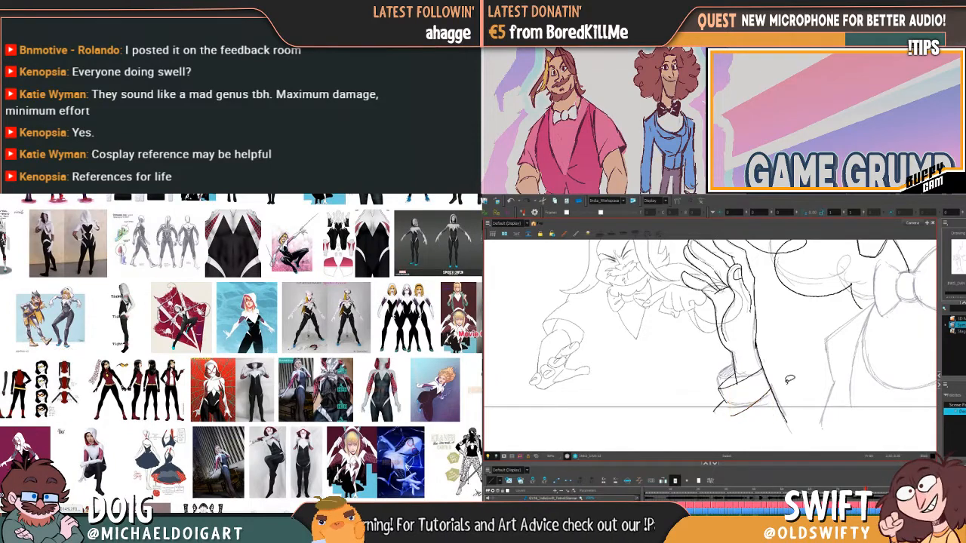
{"action": "left_click", "coordinate": [23, 457]}
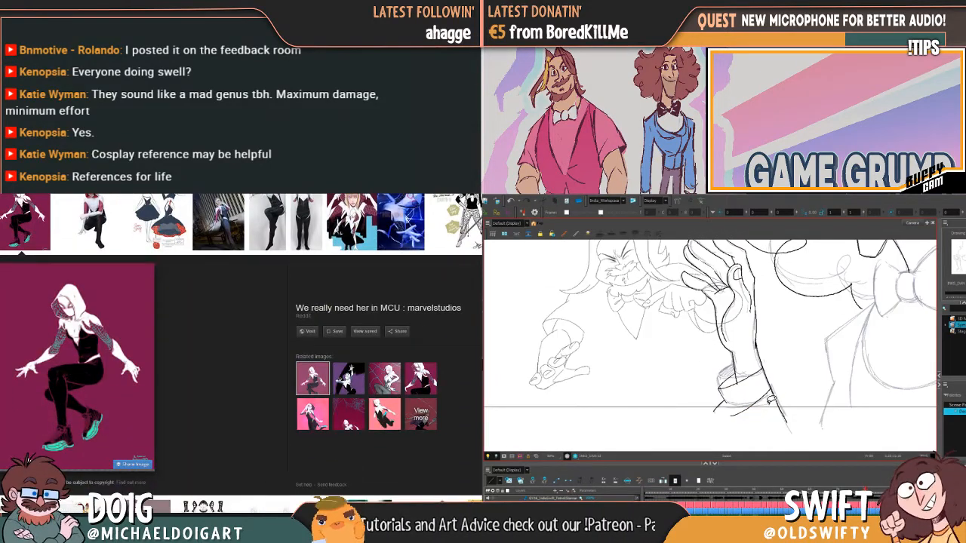
Select and adjust the sleeve line beneath the cuff in Harmony, and open the brick-wall Spider-Gwen reference in the browser
{"action": "left_click", "coordinate": [767, 396]}
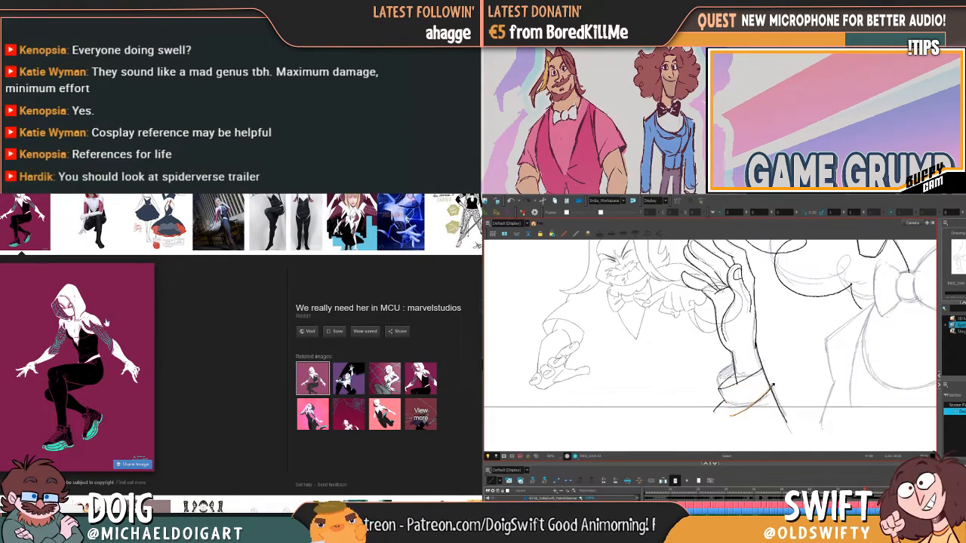
{"action": "left_click", "coordinate": [458, 274]}
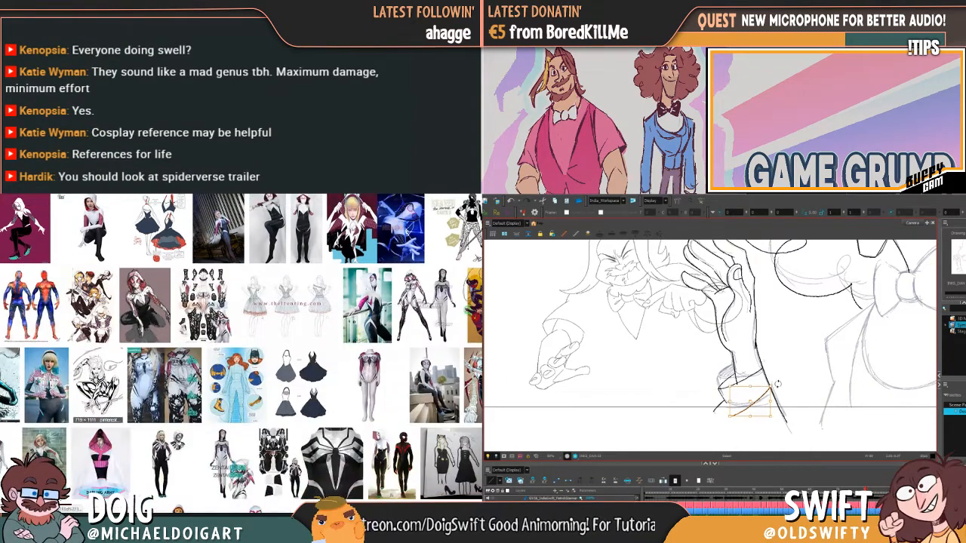
{"action": "scroll", "coordinate": [115, 386], "scroll_direction": "down", "scroll_amount": 2}
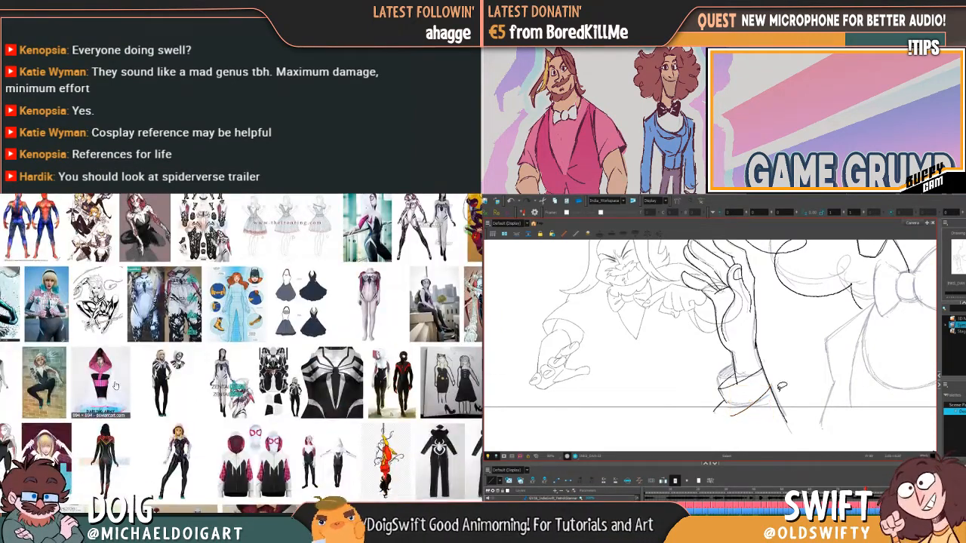
{"action": "left_click", "coordinate": [45, 381]}
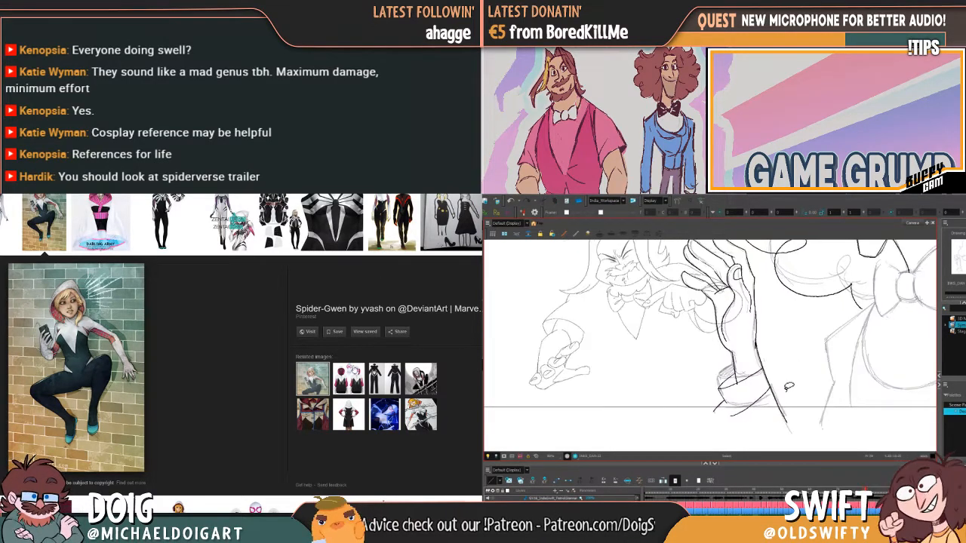
Browse the Spider-Gwen image results for costume references and compare the cuff and sleeve lines with the adjacent key drawing
{"action": "key", "text": "Escape"}
{"action": "key", "text": "f"}
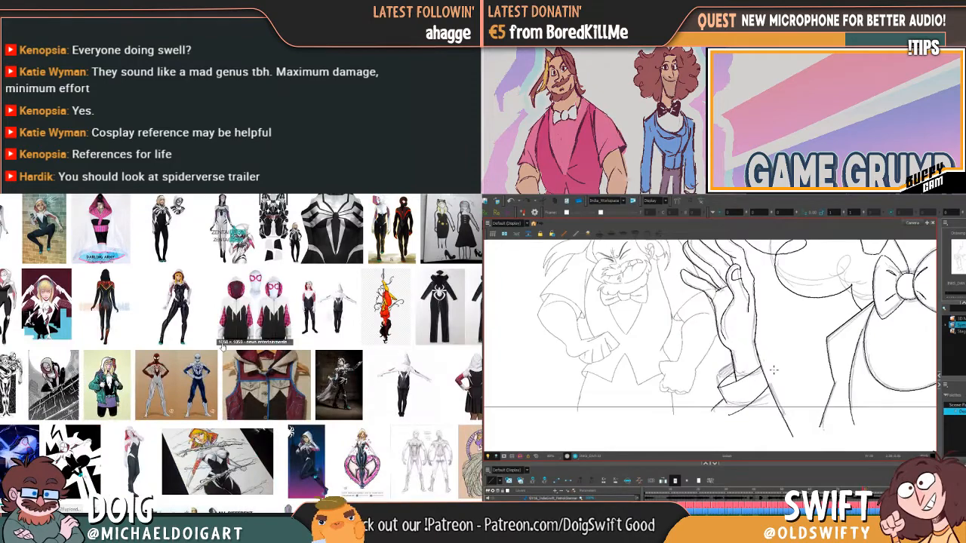
{"action": "key", "text": "g"}
{"action": "key", "text": "f"}
{"action": "scroll", "coordinate": [242, 347], "scroll_direction": "down", "scroll_amount": 10}
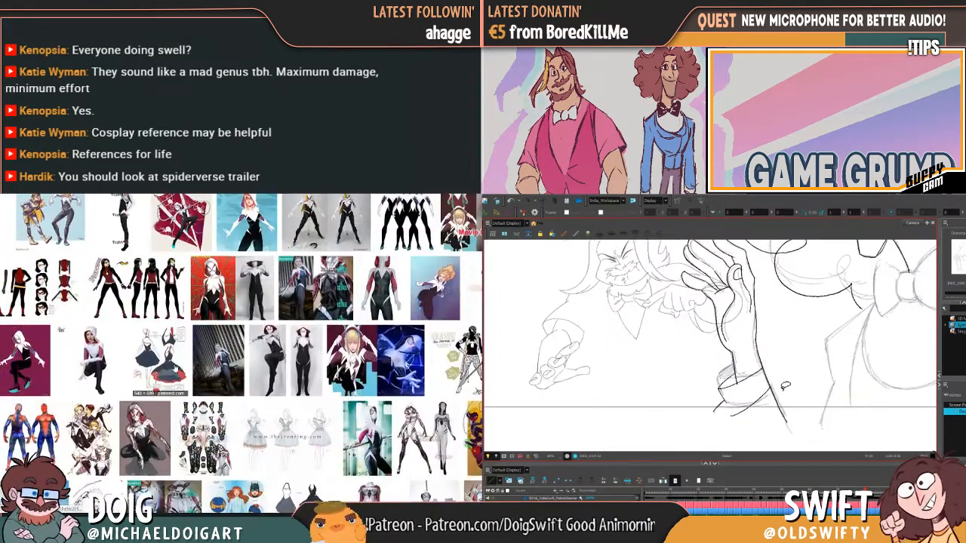
{"action": "scroll", "coordinate": [160, 456], "scroll_direction": "up", "scroll_amount": 3}
{"action": "key", "text": "g"}
{"action": "key", "text": "f"}
{"action": "key", "text": "g"}
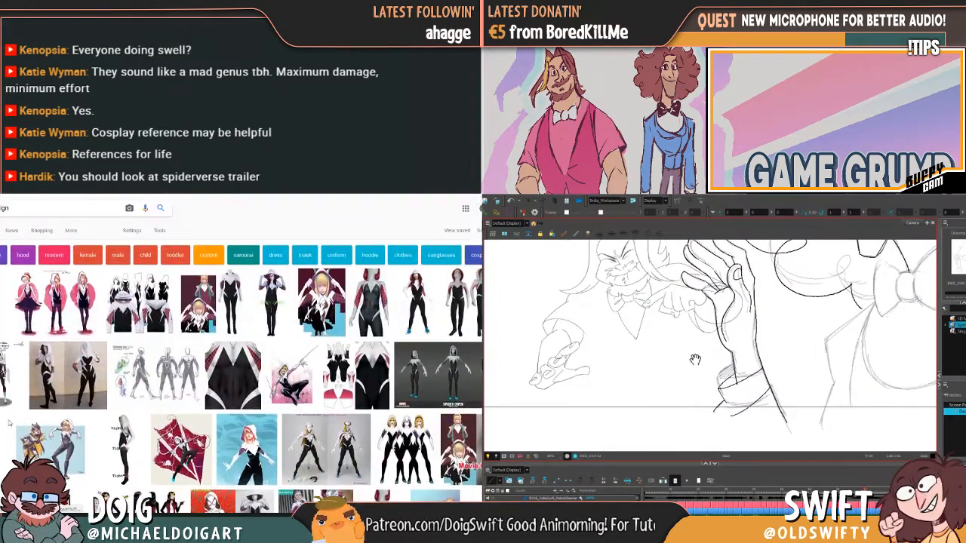
Check the sleeve against the adjacent drawing in Harmony and examine the three-figure hoodie design and Spider-Gwen Pattern in the browser
{"action": "left_click_drag", "start_coordinate": [694, 360], "coordinate": [700, 328]}
{"action": "key", "text": "g"}
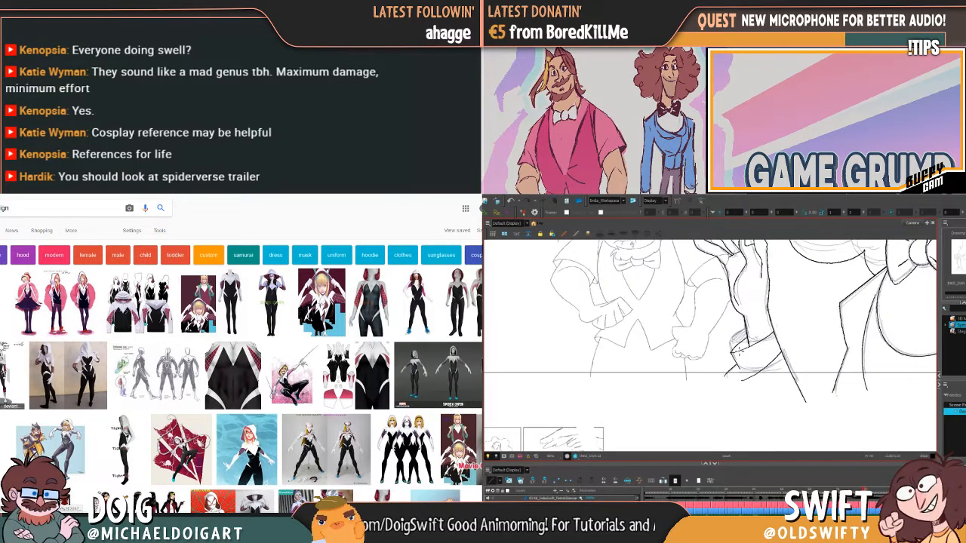
{"action": "left_click", "coordinate": [74, 312]}
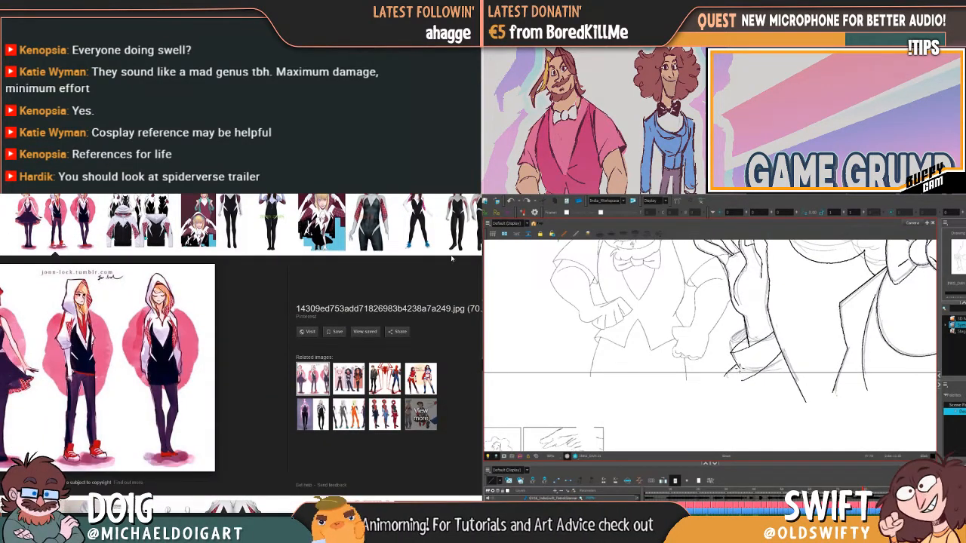
{"action": "key", "text": "Escape"}
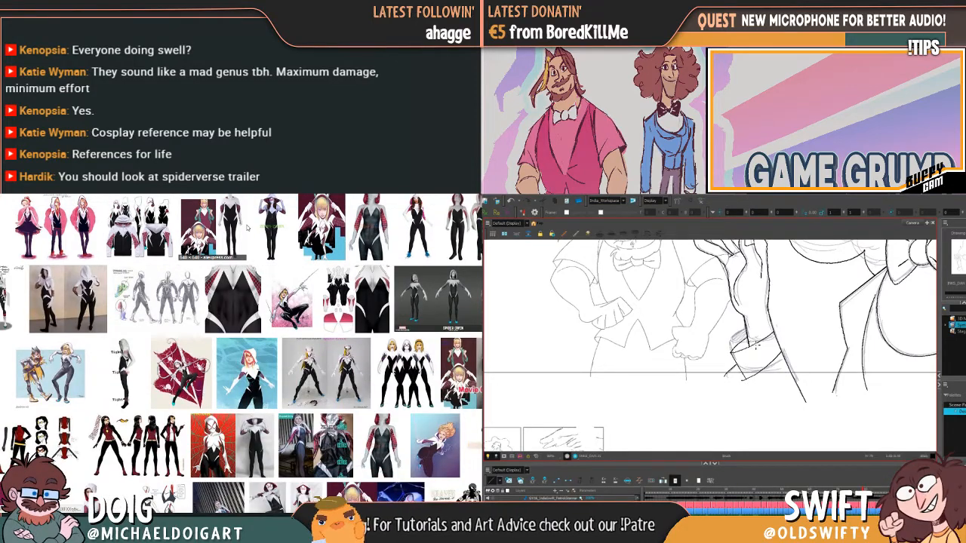
{"action": "key", "text": "period"}
{"action": "left_click", "coordinate": [241, 281]}
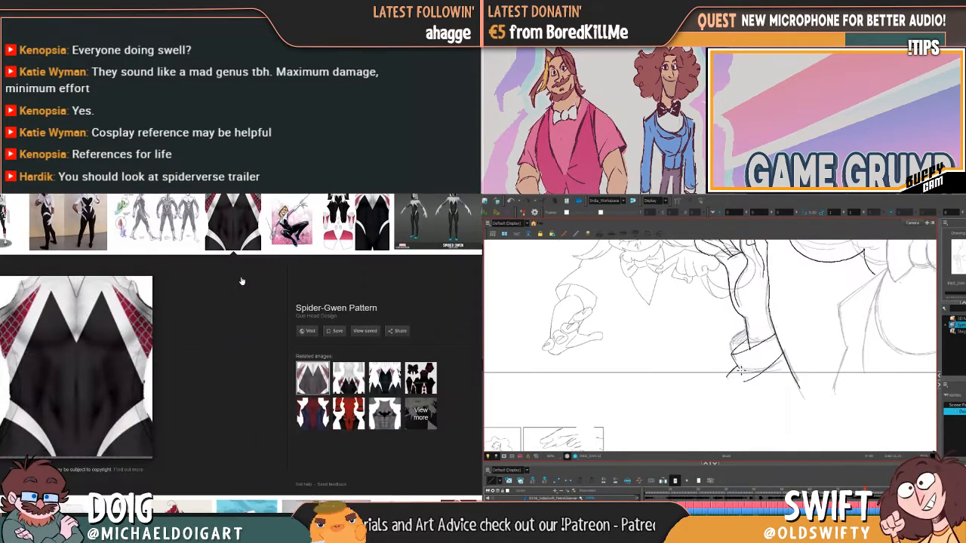
In the browser's image results, examine the Spider-Gwen Web Slinger illustration and the Spider Gwen Stacy 3digital print costume
{"action": "key", "text": "Escape"}
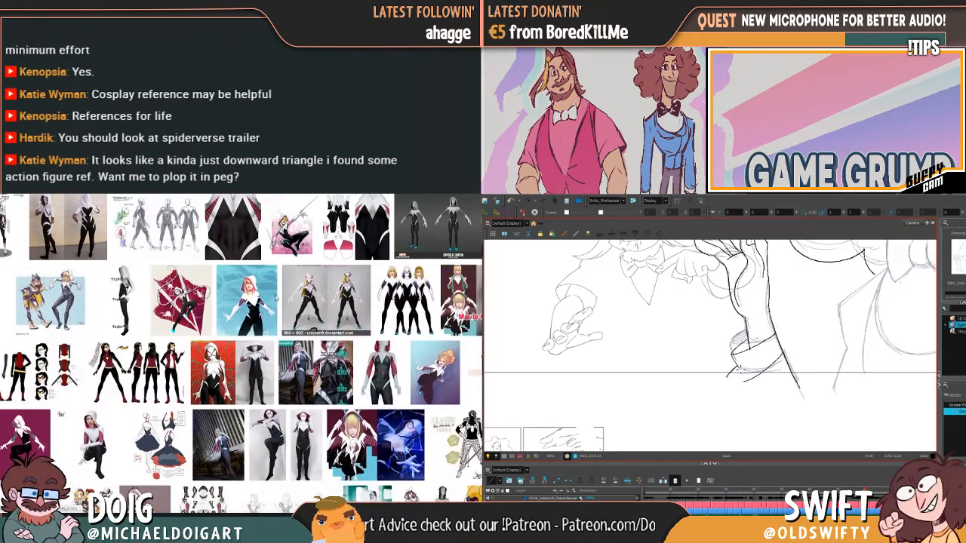
{"action": "left_click", "coordinate": [189, 300]}
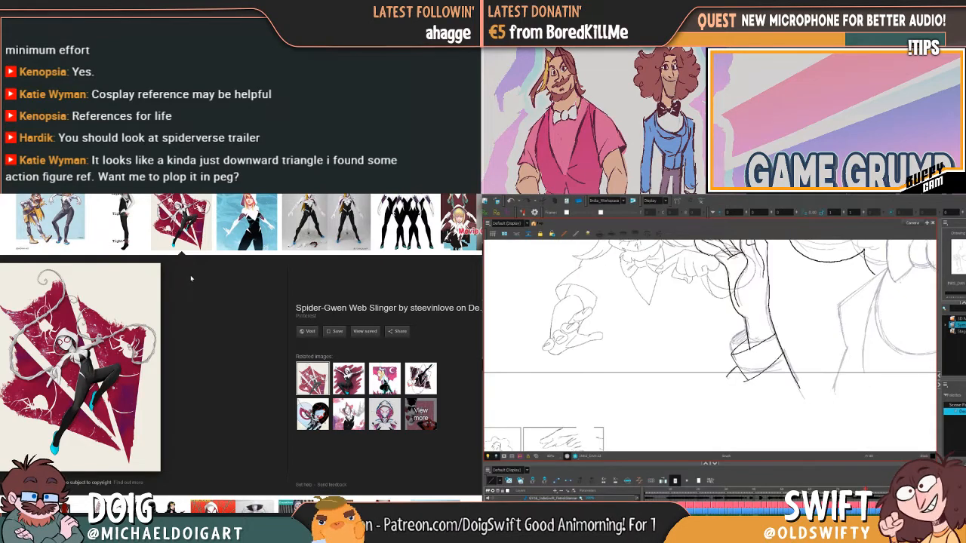
{"action": "left_click", "coordinate": [472, 266]}
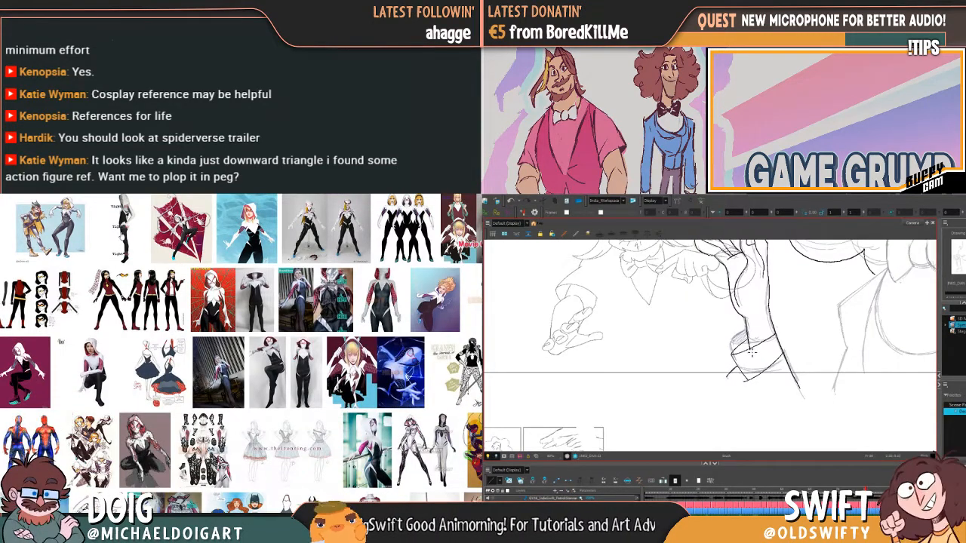
{"action": "left_click", "coordinate": [369, 374]}
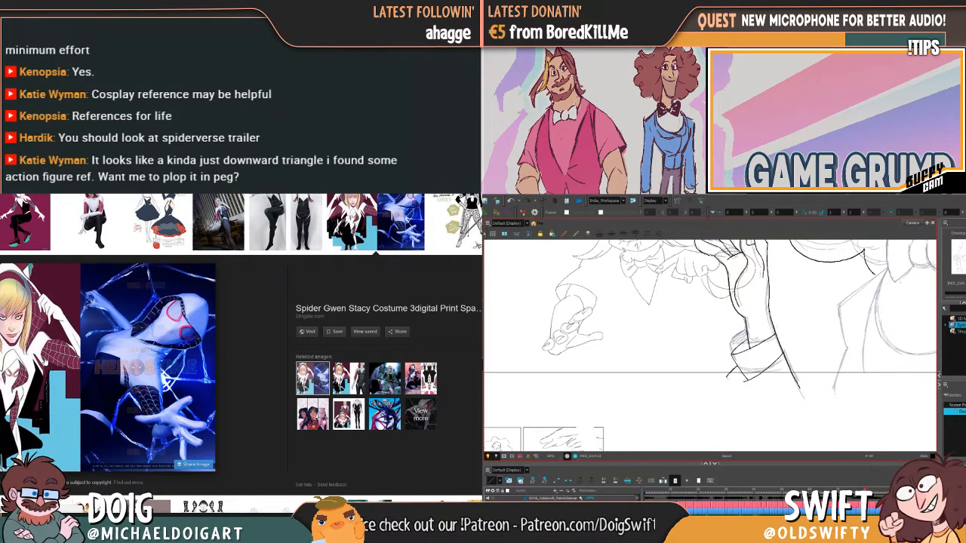
Select the cuff's edge line in Harmony, and open the Spider-Gwen pattern from Cosplay Amino and the Gwen Stacy Appreciation model reference in the browser
{"action": "left_click_drag", "start_coordinate": [750, 354], "coordinate": [755, 357]}
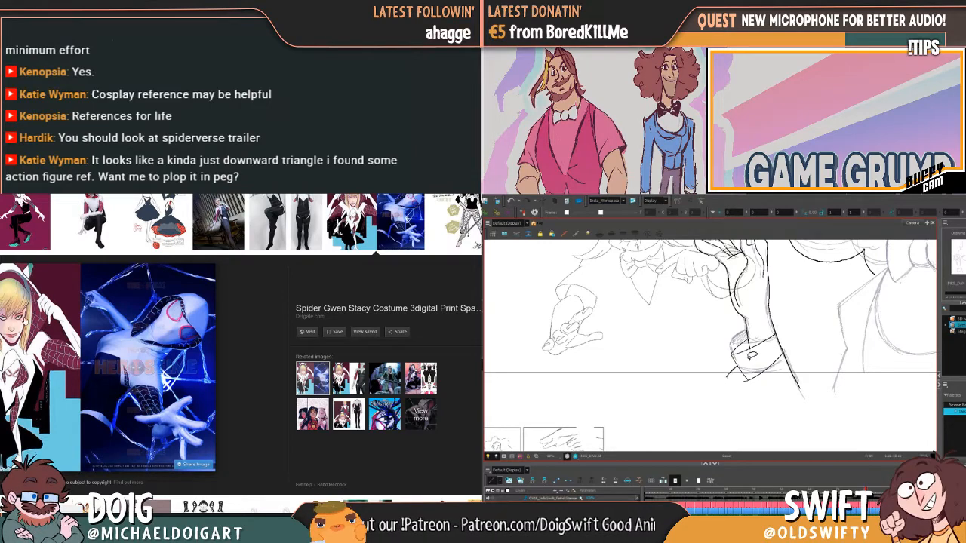
{"action": "left_click", "coordinate": [744, 373]}
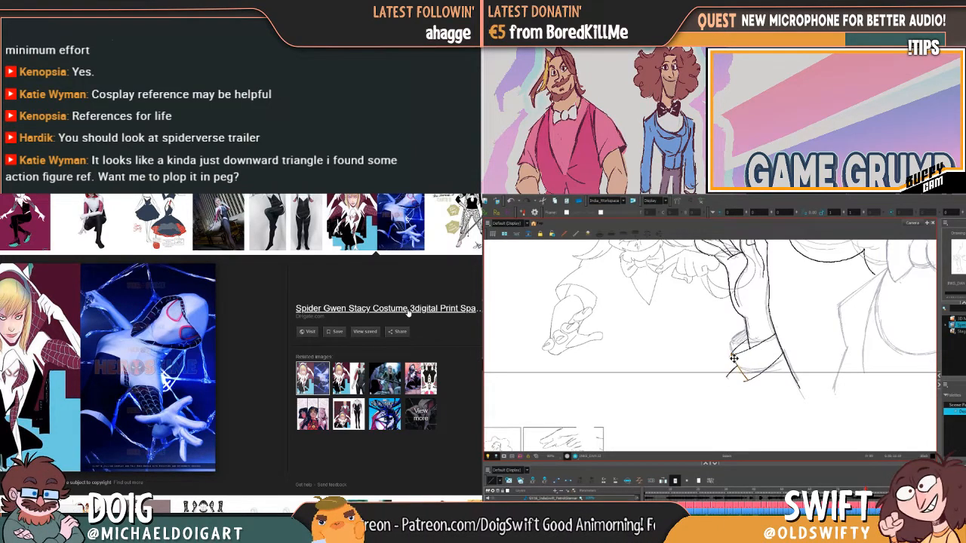
{"action": "scroll", "coordinate": [408, 312], "scroll_direction": "up", "scroll_amount": 5}
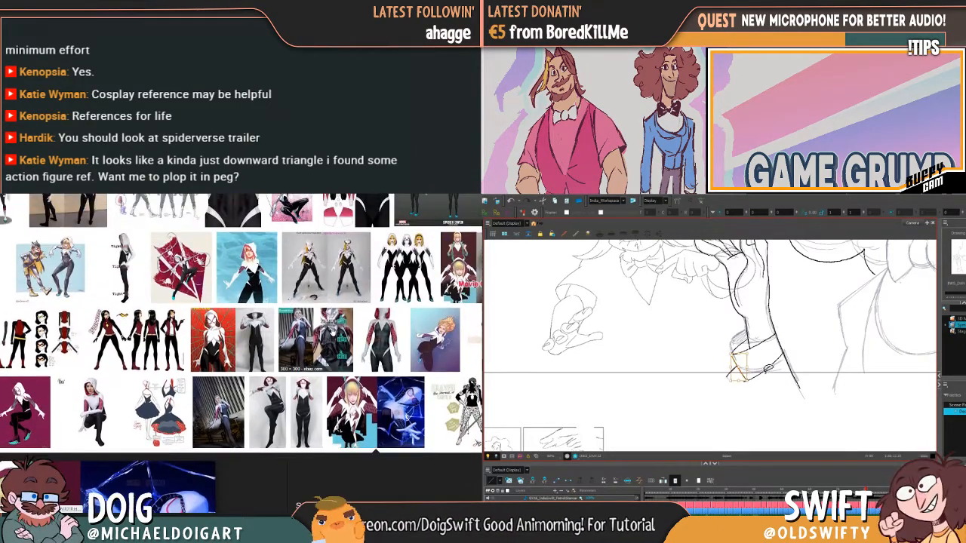
{"action": "scroll", "coordinate": [333, 333], "scroll_direction": "up", "scroll_amount": 2}
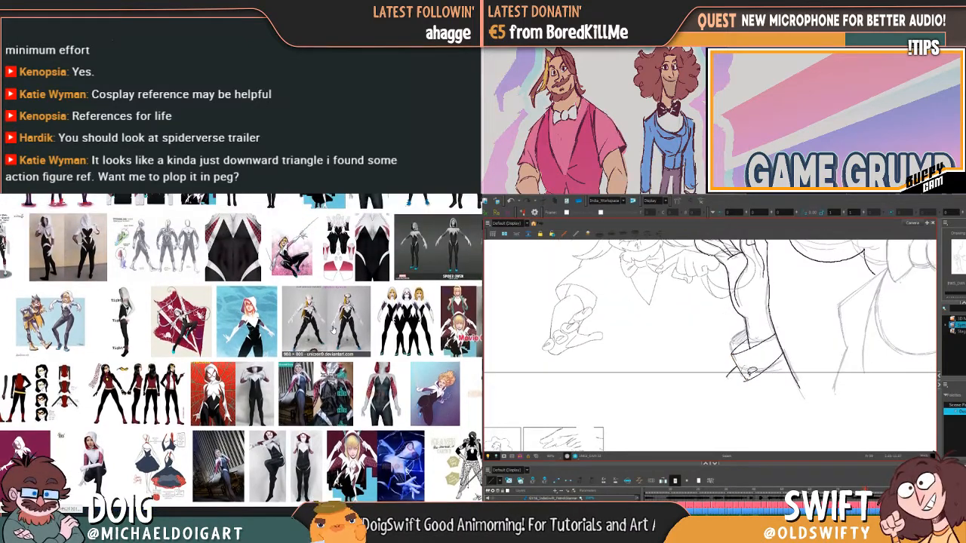
{"action": "left_click", "coordinate": [339, 246]}
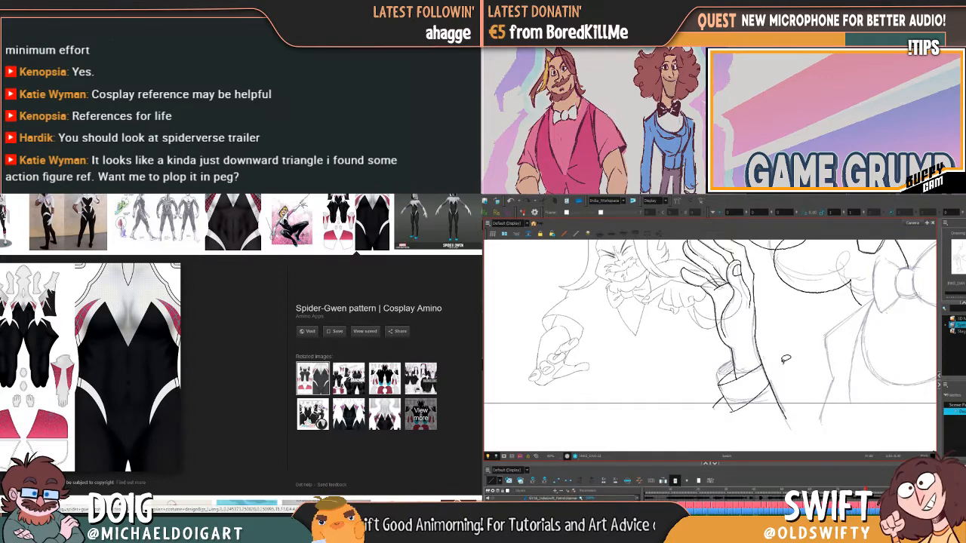
{"action": "left_click", "coordinate": [441, 226]}
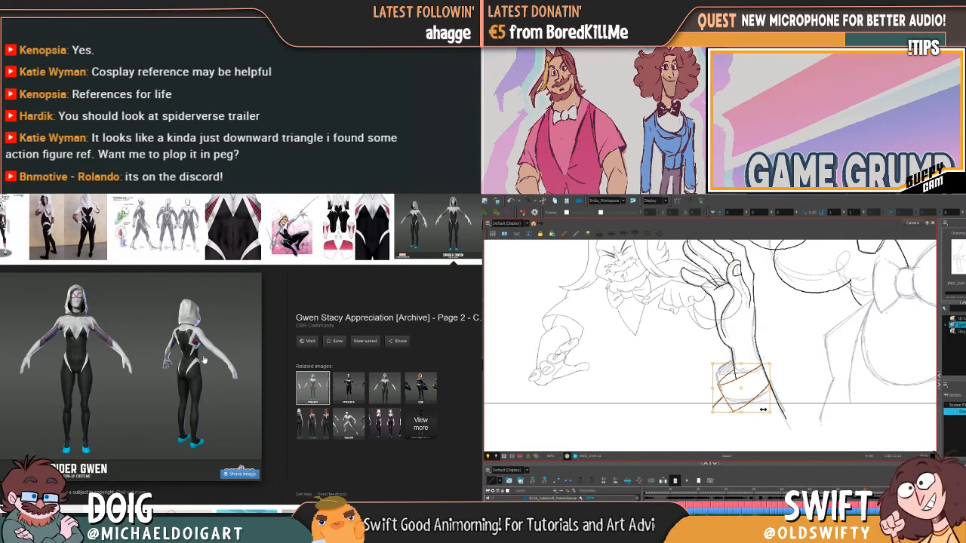
Copy the selected cuff lines into the next drawing in Harmony and nudge them slightly down over the rough wrist
{"action": "key", "text": "ctrl+x"}
{"action": "key", "text": "period"}
{"action": "key", "text": "ctrl+v"}
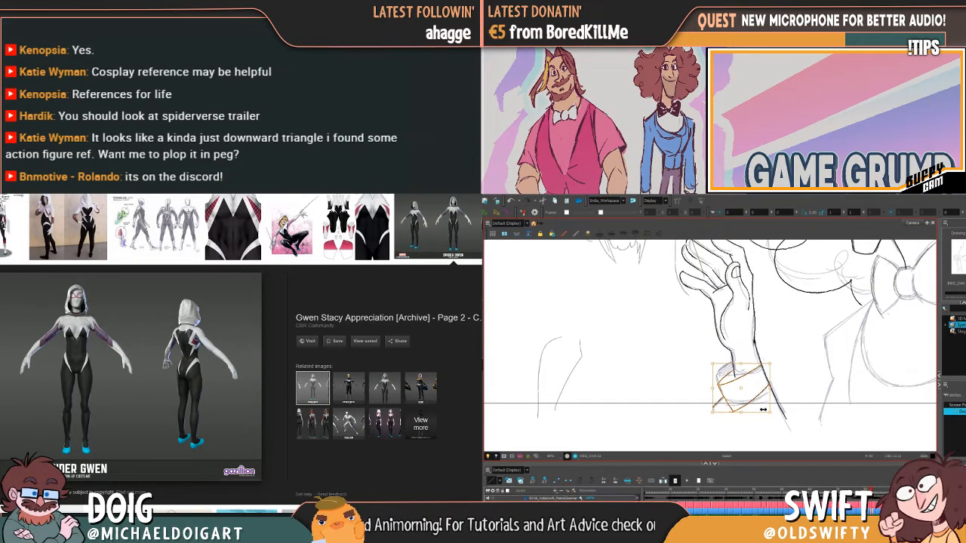
{"action": "left_click_drag", "start_coordinate": [744, 391], "coordinate": [745, 398]}
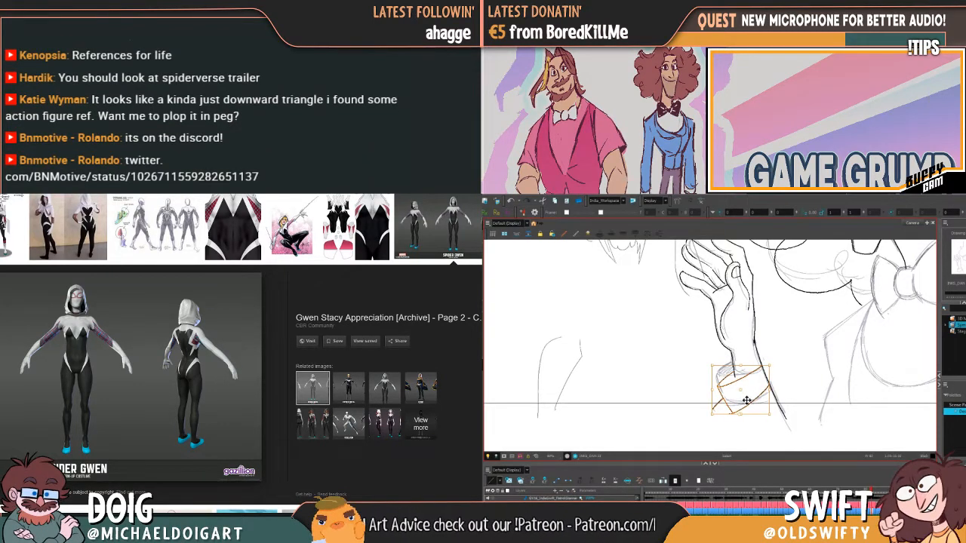
Flip repeatedly between the current drawing and the previous one to compare the cuff, wrist and sleeve lines
{"action": "key", "text": "comma"}
{"action": "key", "text": "period"}
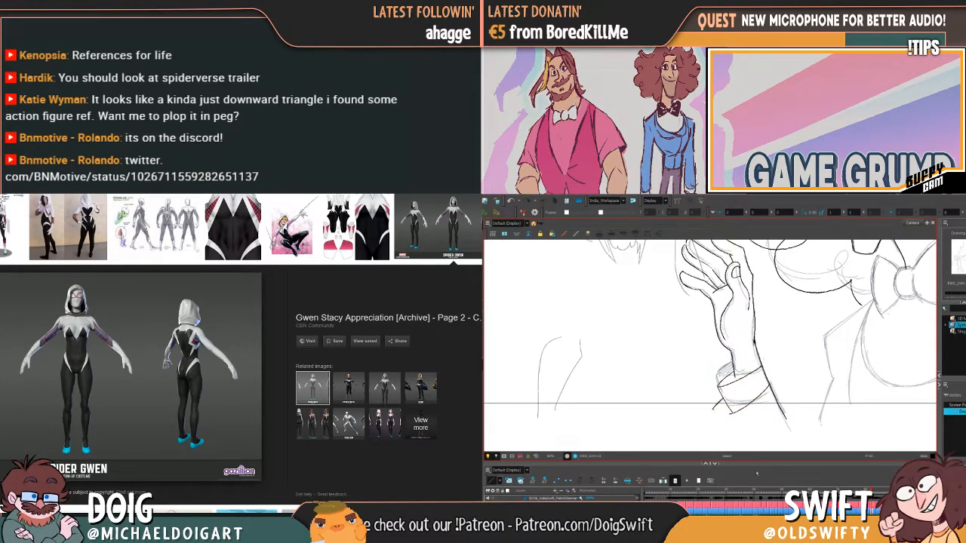
{"action": "key", "text": "comma"}
{"action": "key", "text": "period"}
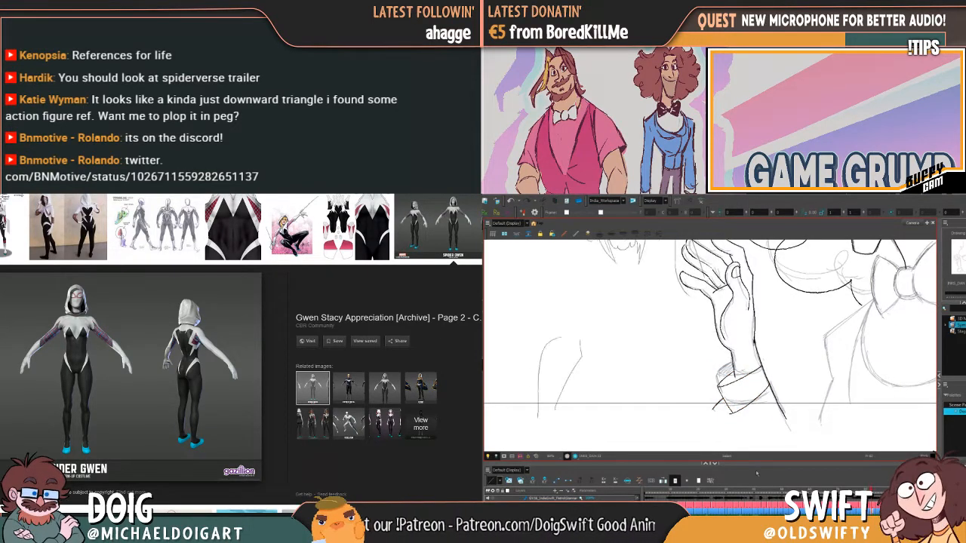
{"action": "key", "text": "comma"}
{"action": "key", "text": "period"}
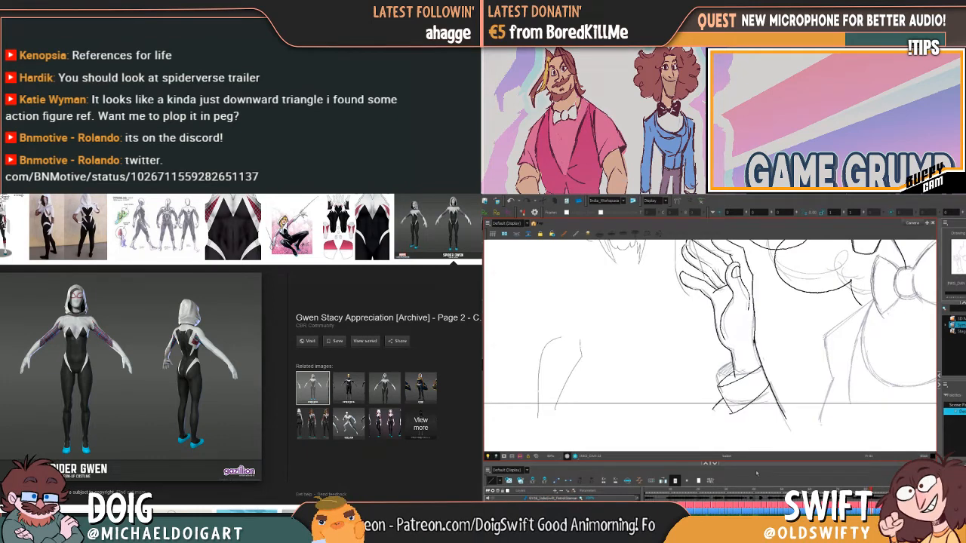
{"action": "key", "text": "comma"}
{"action": "key", "text": "period"}
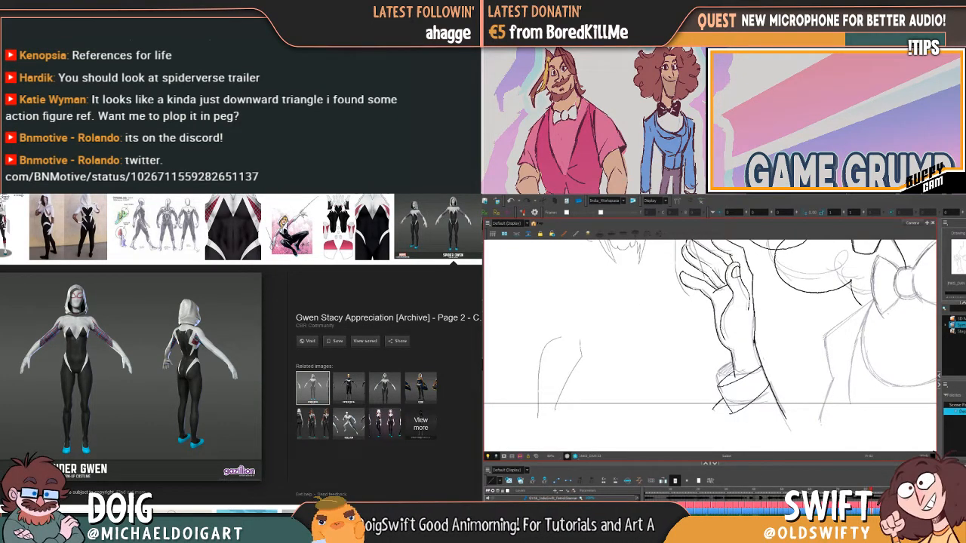
{"action": "key", "text": "comma"}
{"action": "key", "text": "period"}
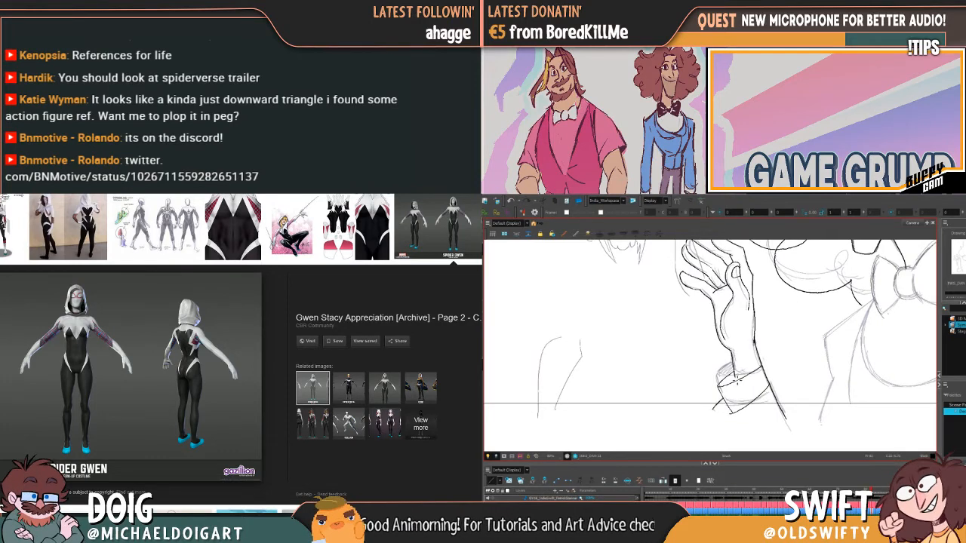
{"action": "key", "text": "comma"}
{"action": "key", "text": "period"}
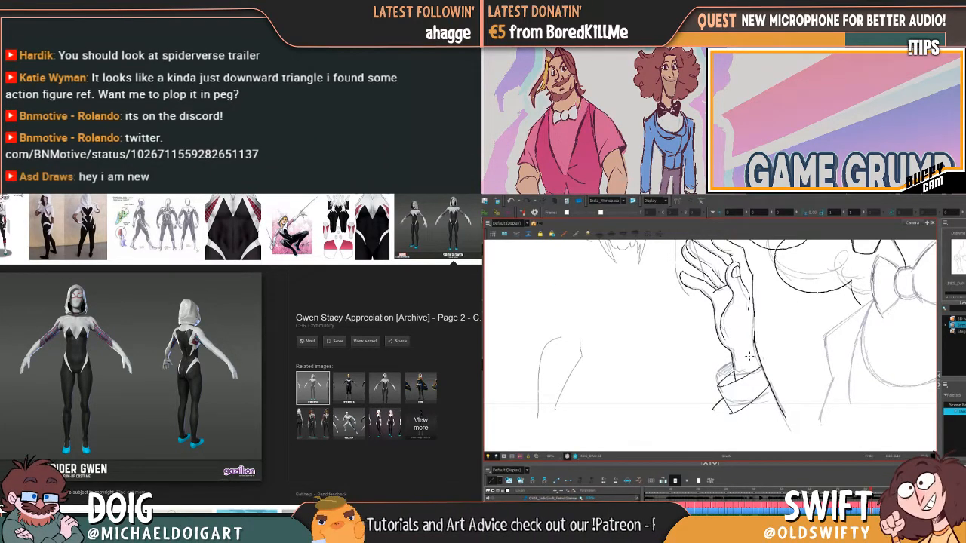
{"action": "key", "text": "comma"}
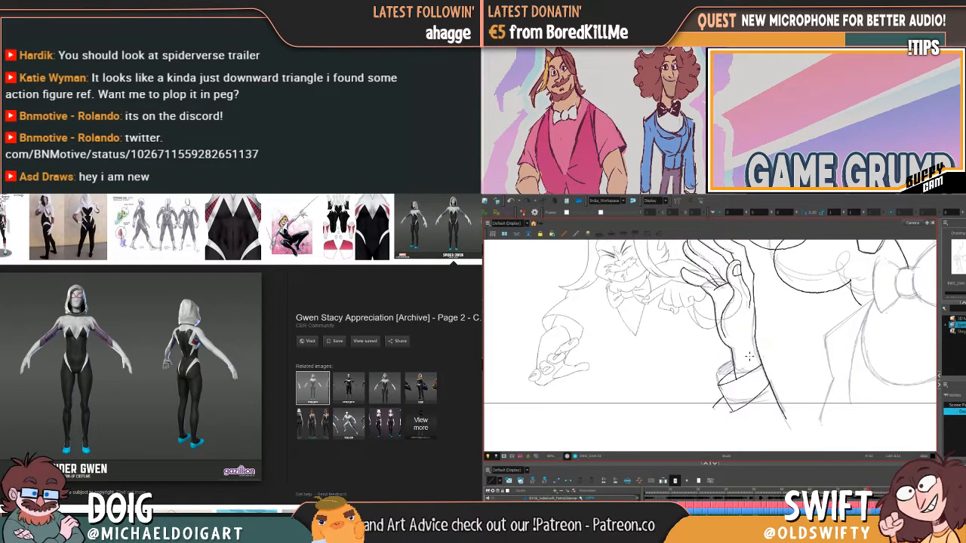
{"action": "key", "text": "period"}
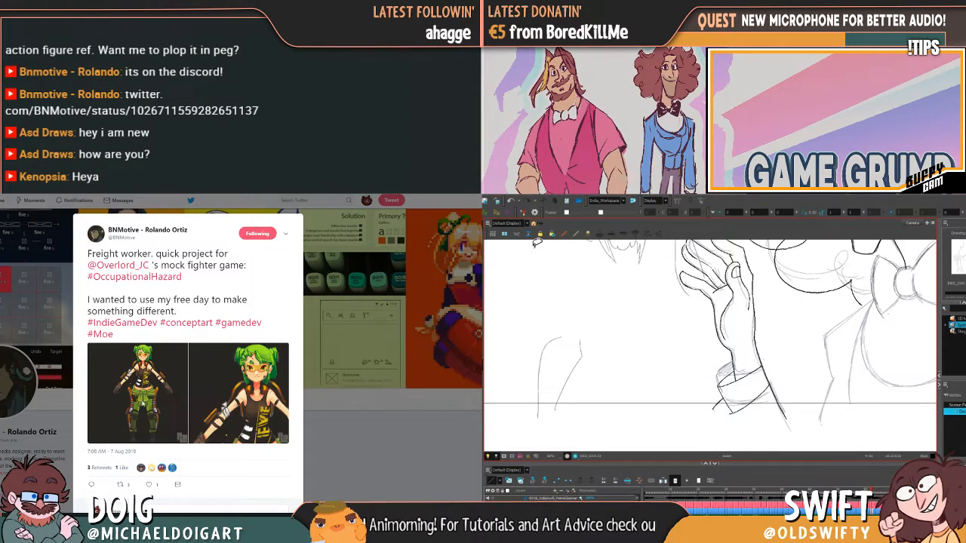
Examine both images of the green-haired freight worker in the Twitter post, and return to the silhouette painting in Photoshop
{"action": "left_click", "coordinate": [141, 393]}
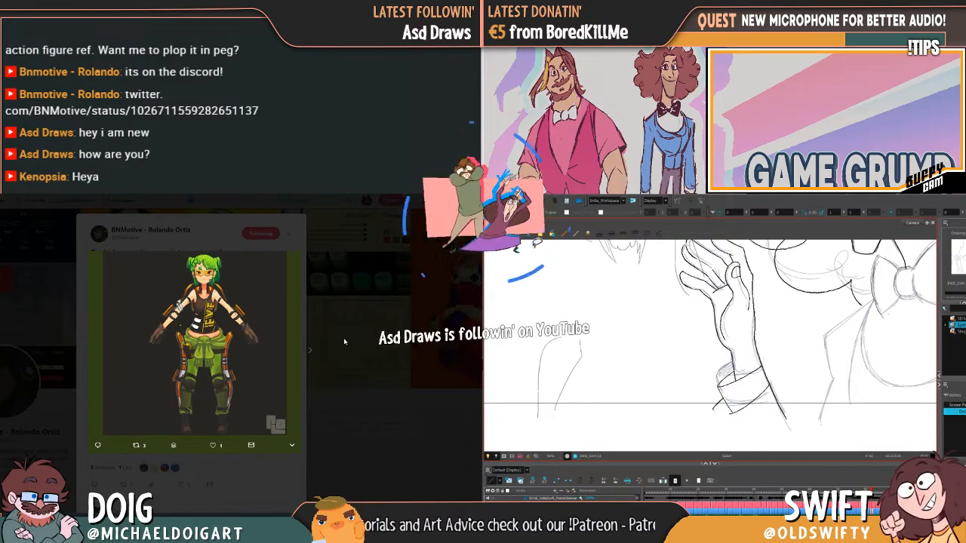
{"action": "left_click", "coordinate": [312, 352]}
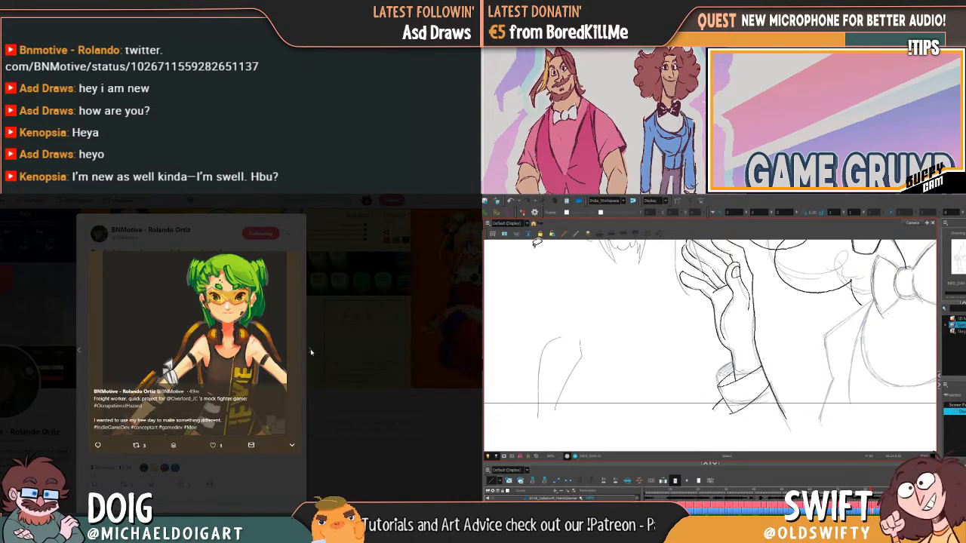
{"action": "left_click", "coordinate": [80, 351]}
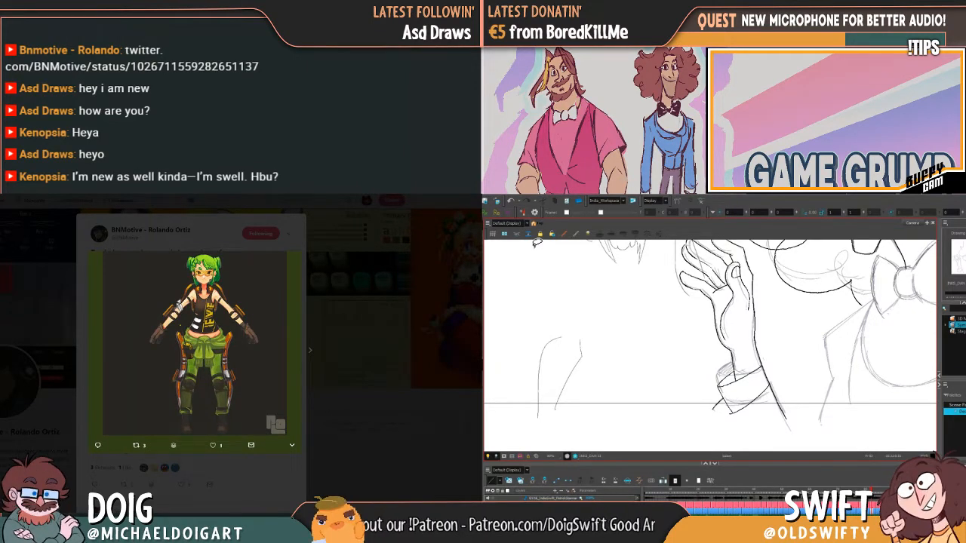
{"action": "mouse_move", "coordinate": [408, 169]}
{"action": "left_mouse_down"}
{"action": "mouse_move", "coordinate": [45, 281]}
{"action": "mouse_move", "coordinate": [2, 340]}
{"action": "left_mouse_up"}
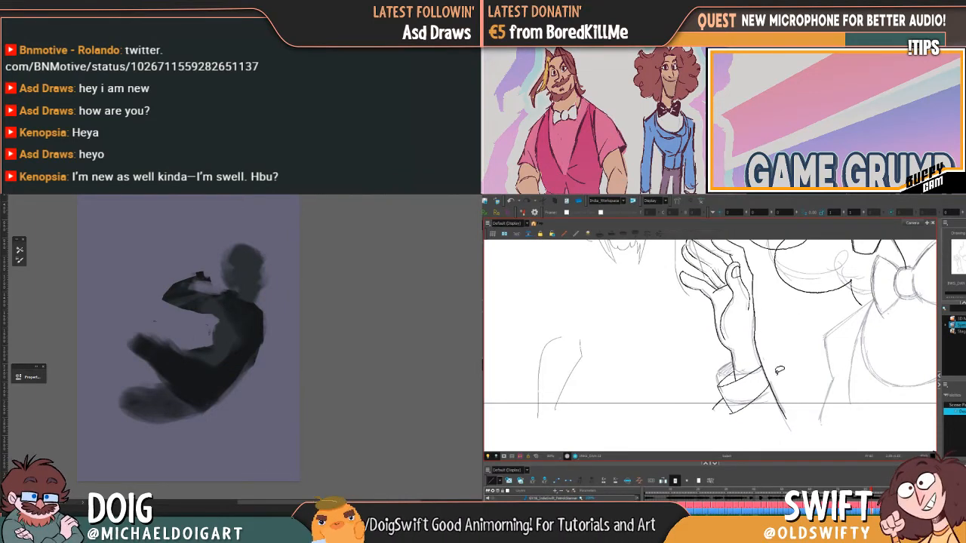
Check the cuff against the adjacent drawing in Harmony, and copy the cuff lines into the following drawing
{"action": "key", "text": "period"}
{"action": "key", "text": "comma"}
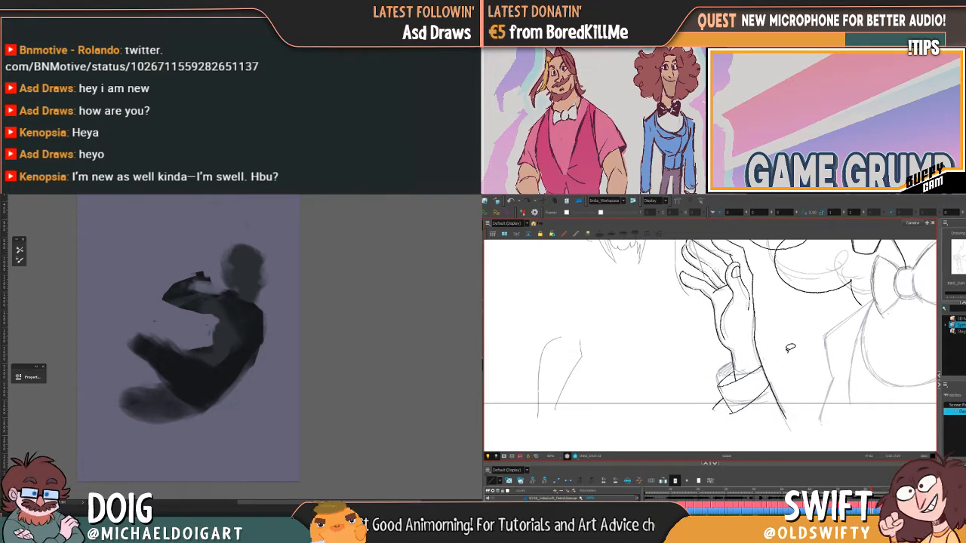
{"action": "key", "text": "period"}
{"action": "key", "text": "comma"}
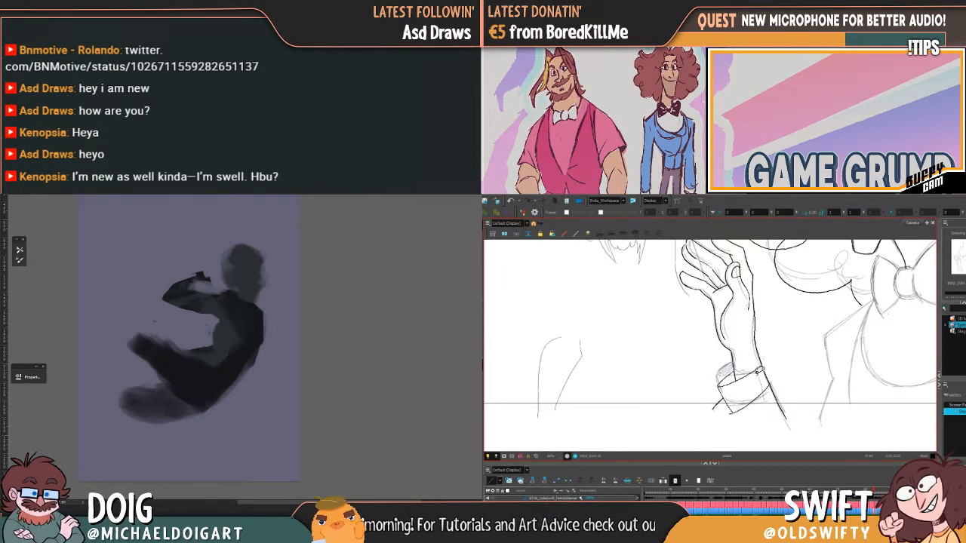
{"action": "left_click_drag", "start_coordinate": [715, 412], "coordinate": [782, 386]}
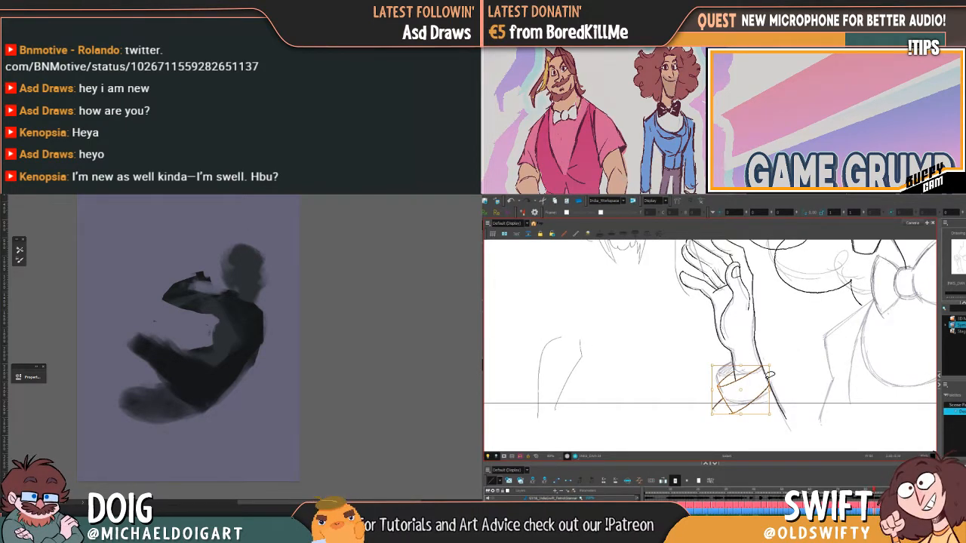
{"action": "key", "text": "period"}
{"action": "key", "text": "ctrl+v"}
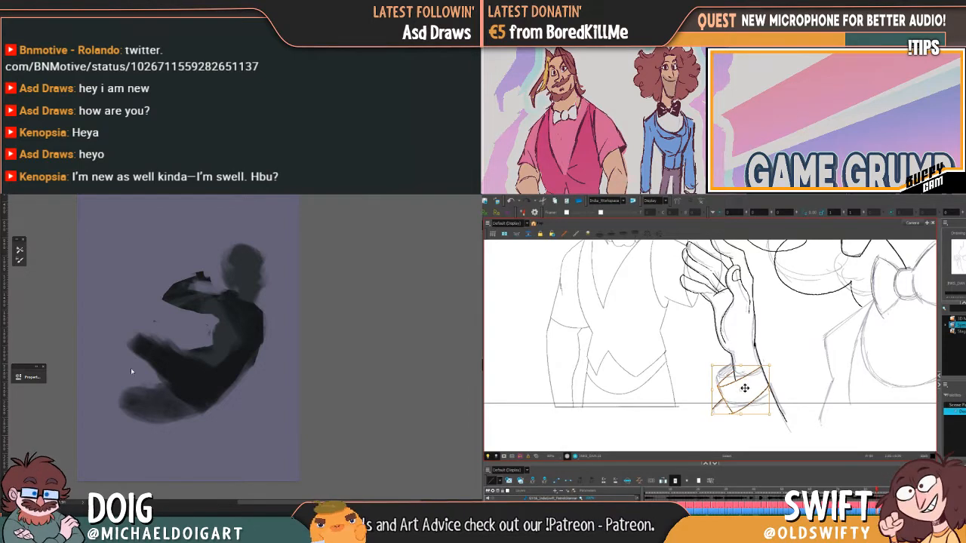
Compare the pasted cuff with the previous drawing and adjust its position slightly in the new drawing
{"action": "key", "text": "comma"}
{"action": "key", "text": "period"}
{"action": "key", "text": "comma"}
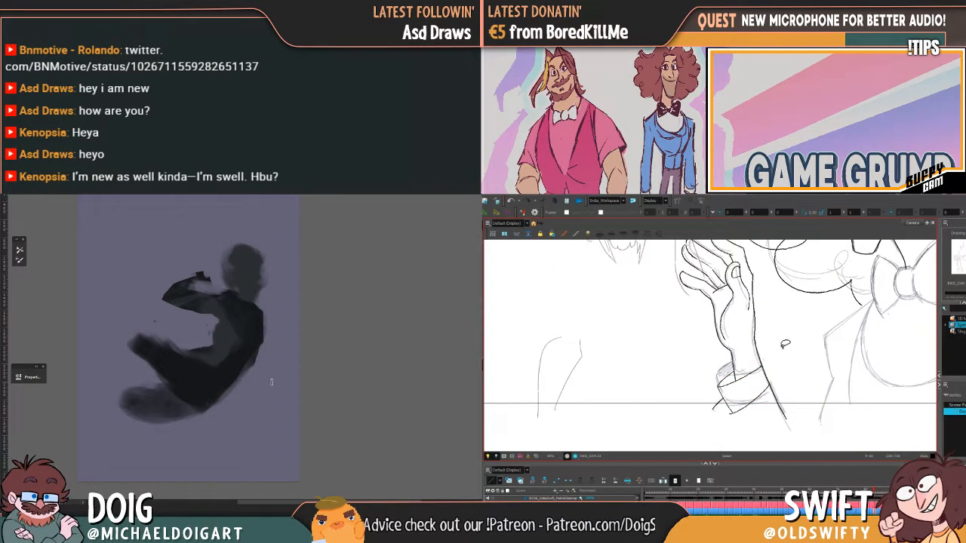
{"action": "key", "text": "period"}
{"action": "left_click_drag", "start_coordinate": [718, 409], "coordinate": [768, 377]}
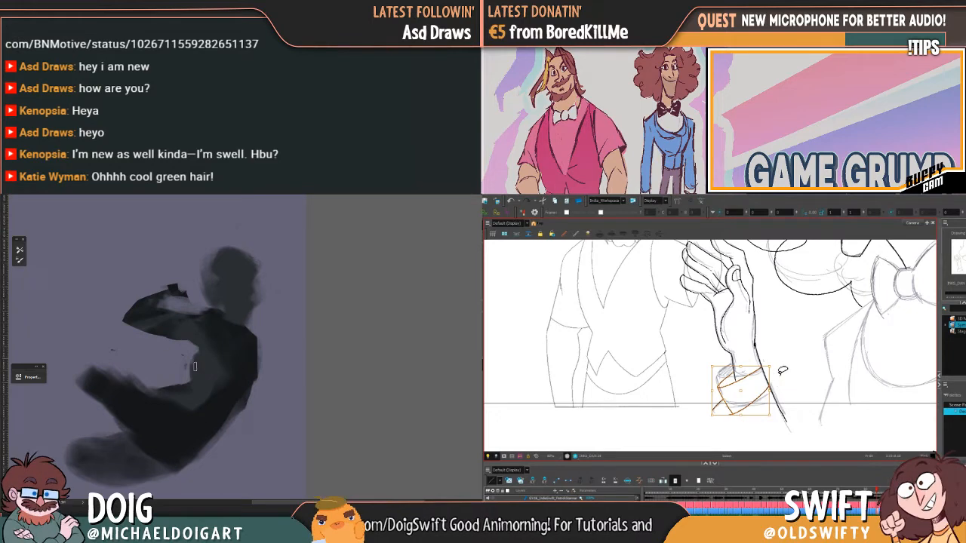
{"action": "left_click", "coordinate": [782, 367]}
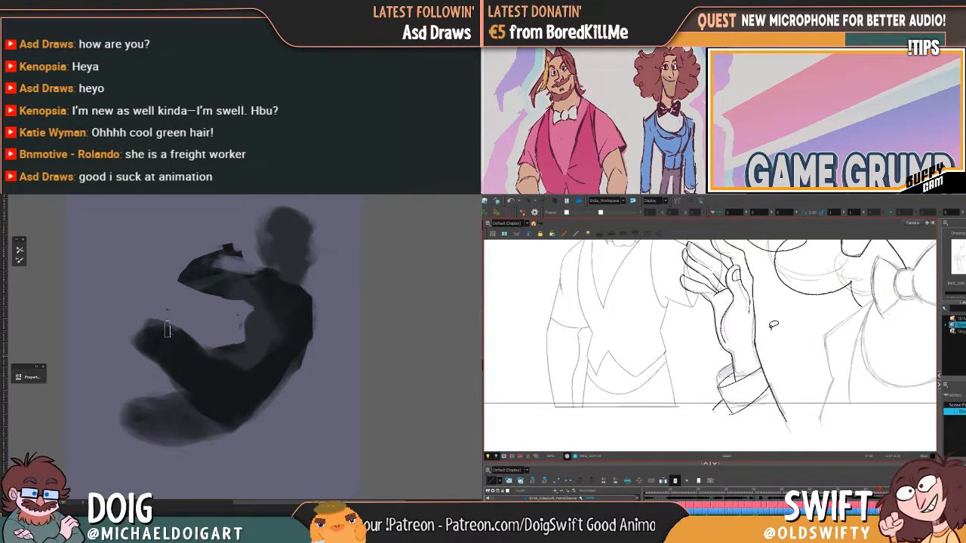
Paint dark strokes over the silhouette's raised knee in Photoshop to define its shape, and refine the area around the waist and legs
{"action": "mouse_move", "coordinate": [158, 337]}
{"action": "left_mouse_down"}
{"action": "mouse_move", "coordinate": [157, 363]}
{"action": "mouse_move", "coordinate": [136, 359]}
{"action": "mouse_move", "coordinate": [144, 363]}
{"action": "mouse_move", "coordinate": [141, 345]}
{"action": "mouse_move", "coordinate": [131, 349]}
{"action": "mouse_move", "coordinate": [142, 340]}
{"action": "mouse_move", "coordinate": [154, 365]}
{"action": "mouse_move", "coordinate": [161, 333]}
{"action": "mouse_move", "coordinate": [175, 336]}
{"action": "left_mouse_up"}
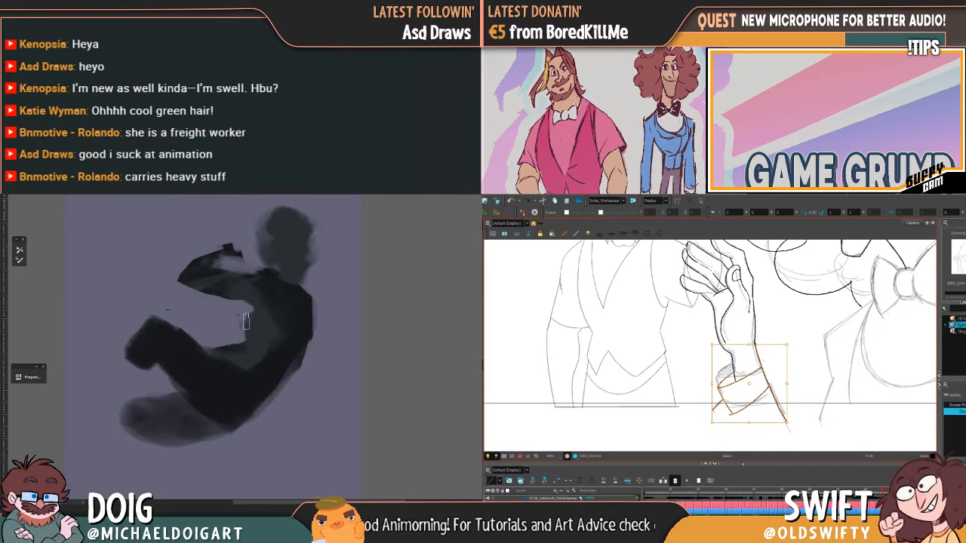
{"action": "left_click_drag", "start_coordinate": [236, 333], "coordinate": [221, 369]}
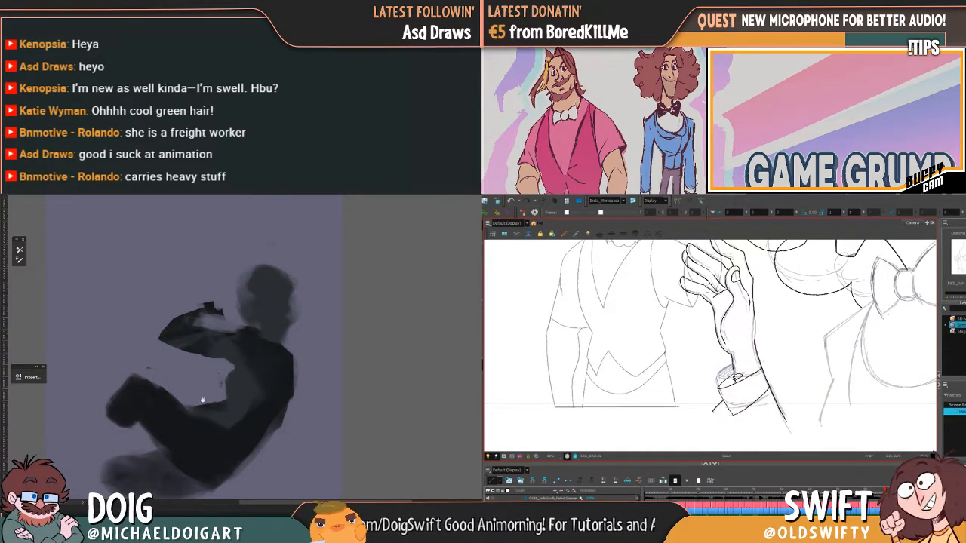
{"action": "left_click_drag", "start_coordinate": [198, 391], "coordinate": [186, 340]}
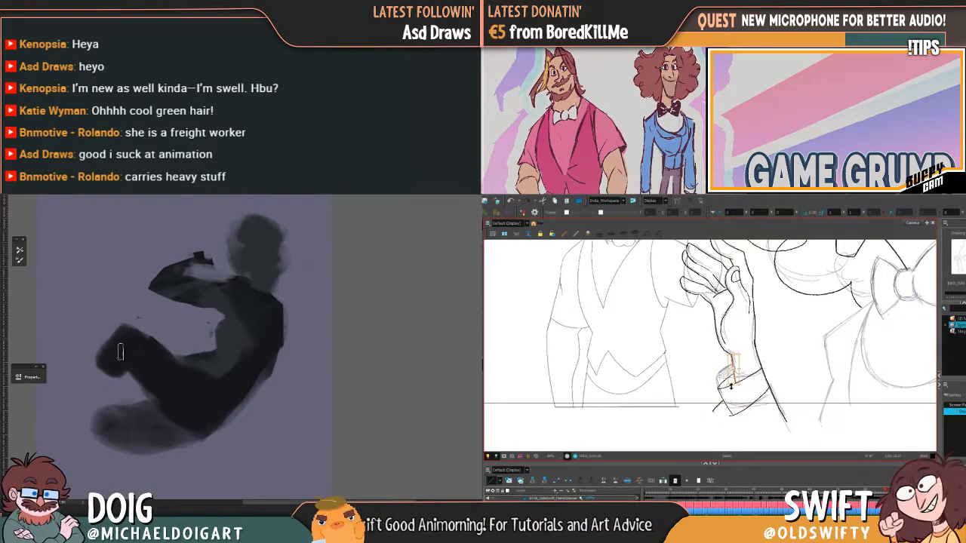
{"action": "left_click_drag", "start_coordinate": [144, 376], "coordinate": [161, 321]}
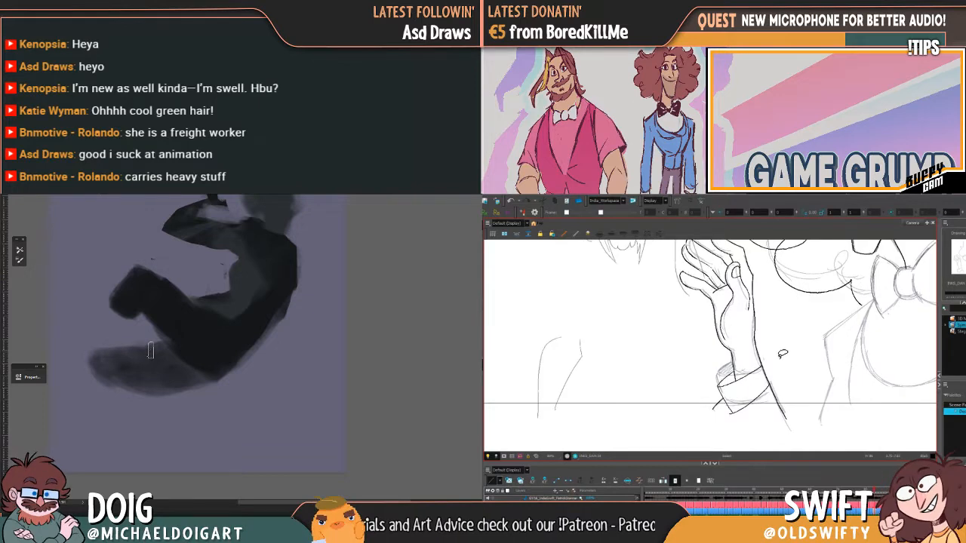
Build up the silhouette's head and hair in Photoshop with broad dark grey strokes down to the neck
{"action": "mouse_move", "coordinate": [170, 331]}
{"action": "left_mouse_down"}
{"action": "mouse_move", "coordinate": [149, 352]}
{"action": "mouse_move", "coordinate": [140, 411]}
{"action": "left_mouse_up"}
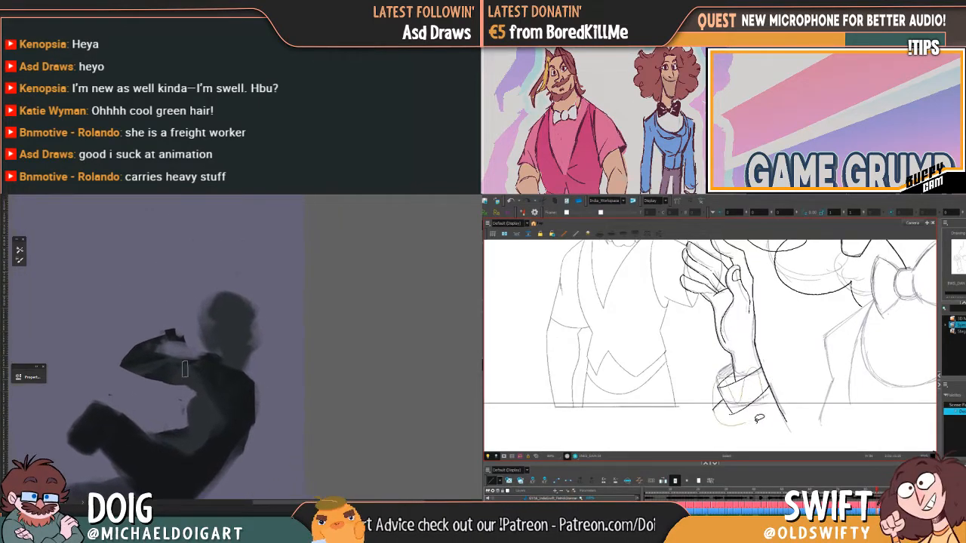
{"action": "left_click", "coordinate": [226, 374], "text": "alt"}
{"action": "mouse_move", "coordinate": [239, 380]}
{"action": "left_mouse_down"}
{"action": "mouse_move", "coordinate": [228, 351]}
{"action": "mouse_move", "coordinate": [205, 350]}
{"action": "mouse_move", "coordinate": [180, 373]}
{"action": "mouse_move", "coordinate": [190, 350]}
{"action": "left_mouse_up"}
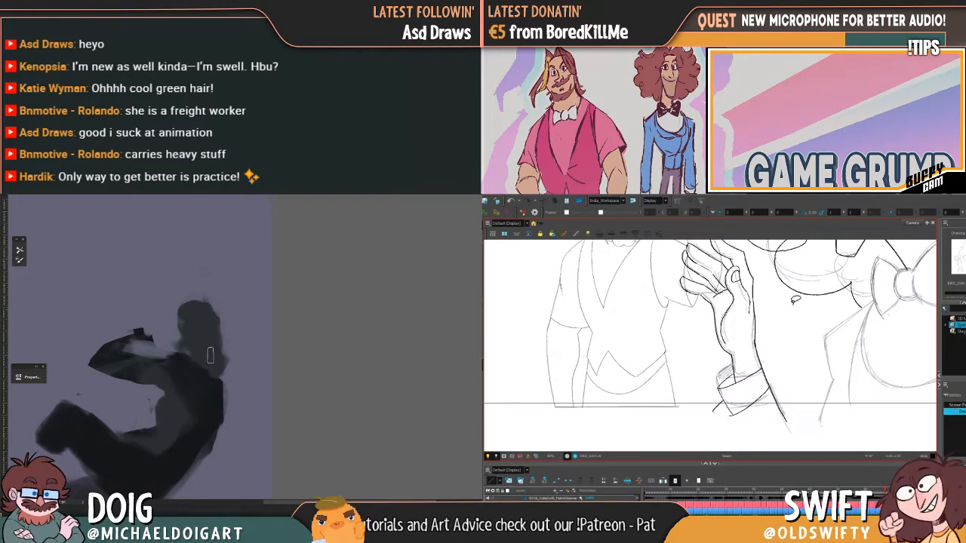
{"action": "mouse_move", "coordinate": [231, 370]}
{"action": "left_mouse_down"}
{"action": "mouse_move", "coordinate": [210, 310]}
{"action": "mouse_move", "coordinate": [217, 322]}
{"action": "left_mouse_up"}
{"action": "mouse_move", "coordinate": [191, 359]}
{"action": "left_mouse_down"}
{"action": "mouse_move", "coordinate": [202, 325]}
{"action": "mouse_move", "coordinate": [224, 319]}
{"action": "left_mouse_up"}
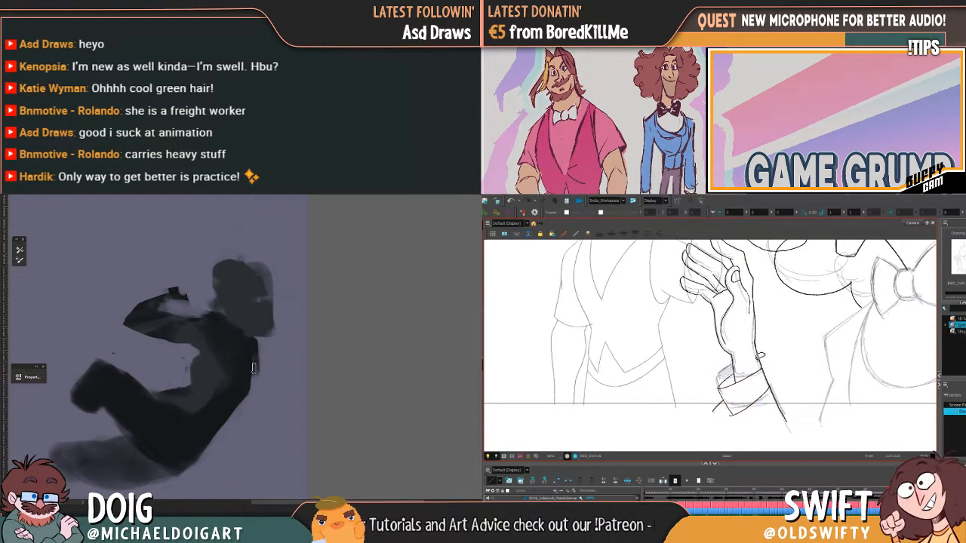
Trim and smooth the contour of the silhouette's back from the shoulder down to the hip
{"action": "left_click_drag", "start_coordinate": [249, 390], "coordinate": [201, 457]}
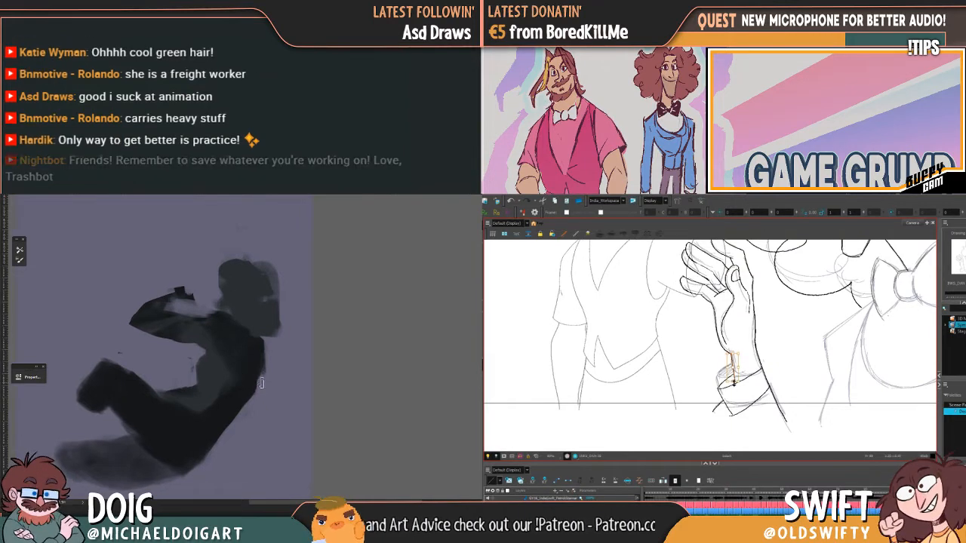
{"action": "mouse_move", "coordinate": [259, 389]}
{"action": "left_mouse_down"}
{"action": "mouse_move", "coordinate": [245, 416]}
{"action": "mouse_move", "coordinate": [269, 344]}
{"action": "mouse_move", "coordinate": [257, 385]}
{"action": "mouse_move", "coordinate": [246, 386]}
{"action": "mouse_move", "coordinate": [261, 379]}
{"action": "mouse_move", "coordinate": [229, 424]}
{"action": "left_mouse_up"}
{"action": "left_click_drag", "start_coordinate": [266, 339], "coordinate": [256, 394]}
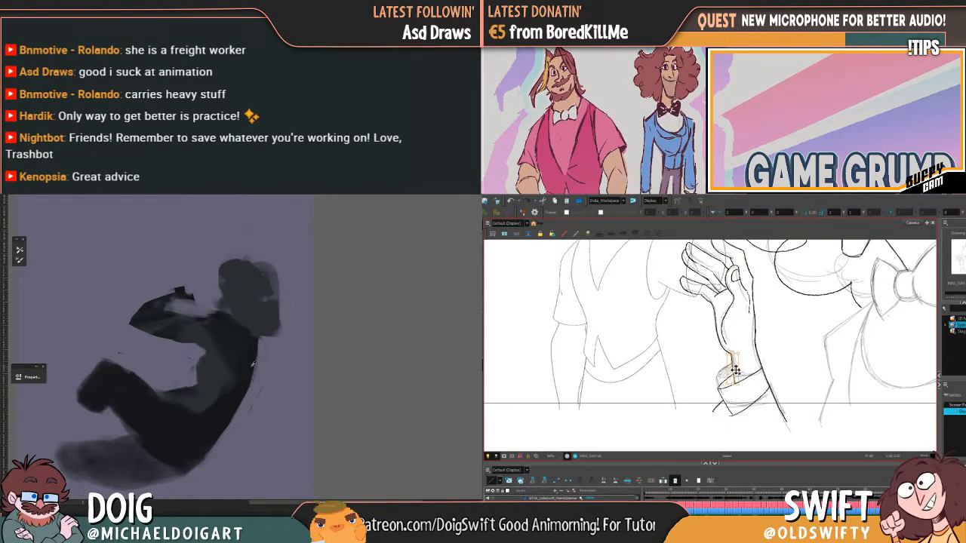
{"action": "left_click_drag", "start_coordinate": [259, 337], "coordinate": [255, 366]}
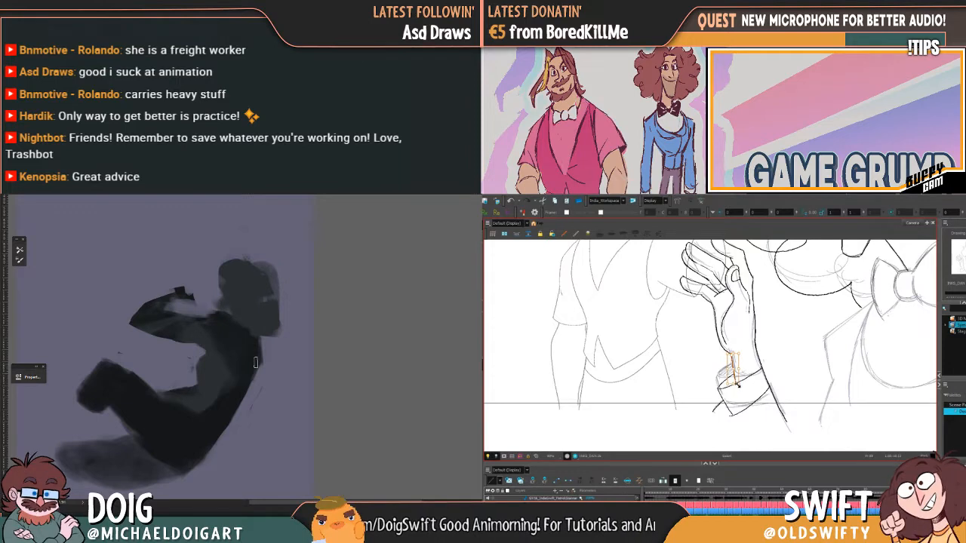
{"action": "mouse_move", "coordinate": [228, 322]}
{"action": "left_mouse_down"}
{"action": "mouse_move", "coordinate": [218, 397]}
{"action": "mouse_move", "coordinate": [240, 363]}
{"action": "mouse_move", "coordinate": [235, 350]}
{"action": "left_mouse_up"}
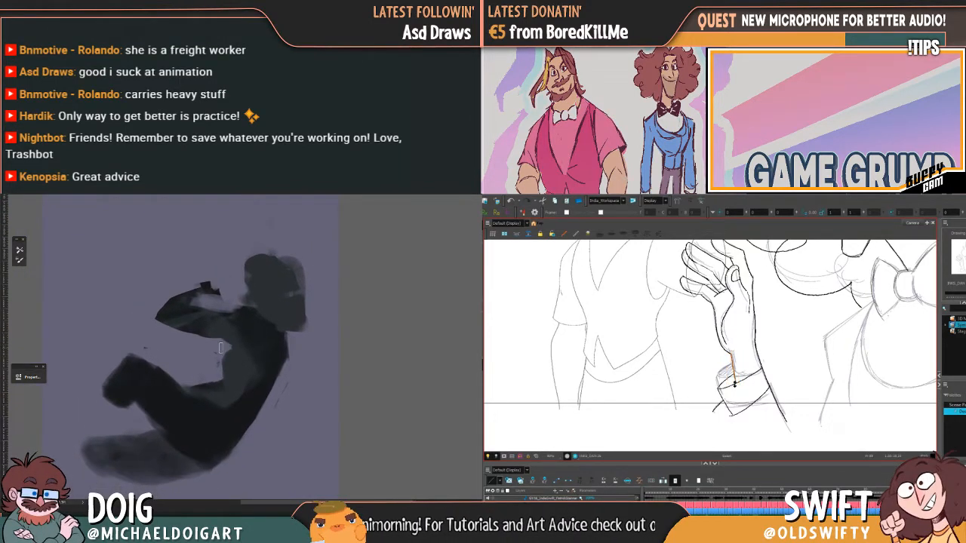
Lighten the purple background behind the silhouette with Hue/Saturation by raising its lightness
{"action": "key", "text": "ctrl+u"}
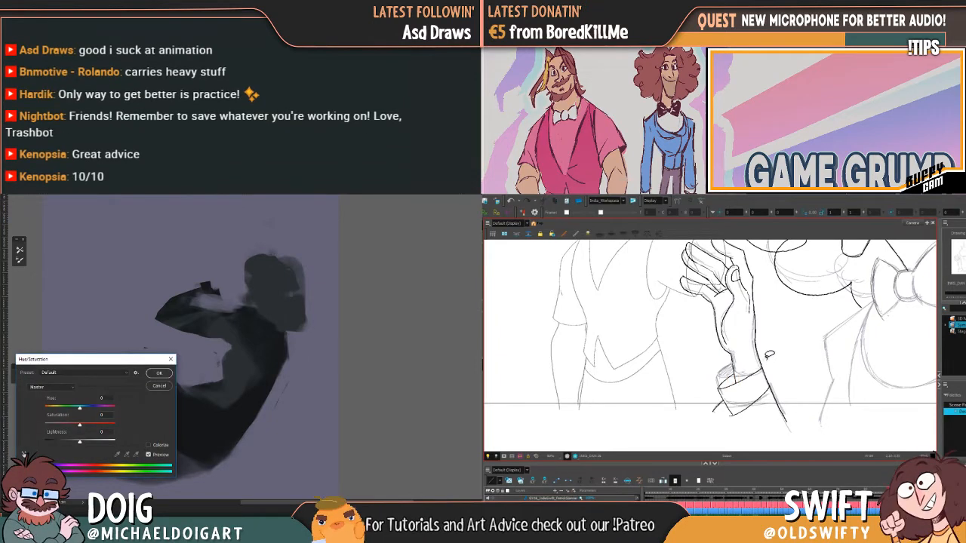
{"action": "key", "text": "Escape"}
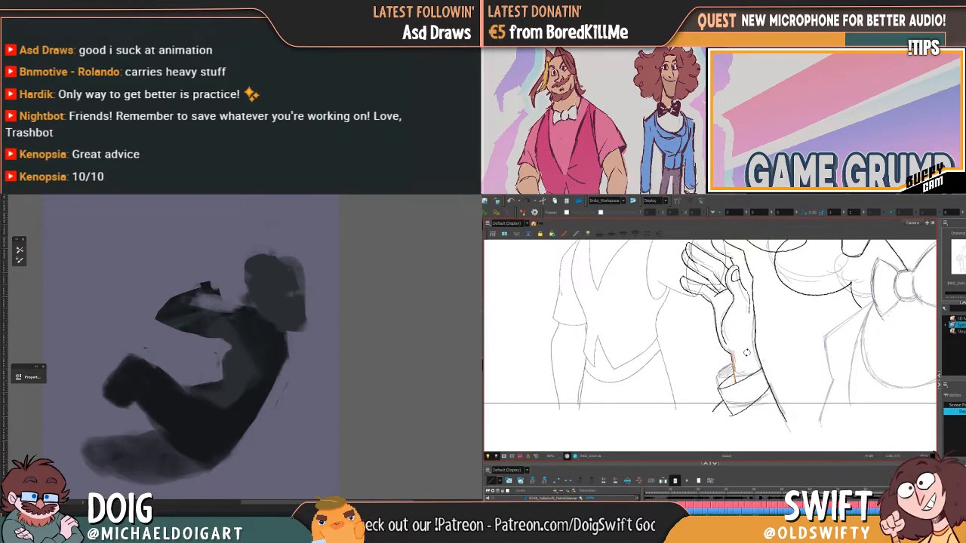
{"action": "key", "text": "ctrl+u"}
{"action": "left_click_drag", "start_coordinate": [79, 443], "coordinate": [92, 443]}
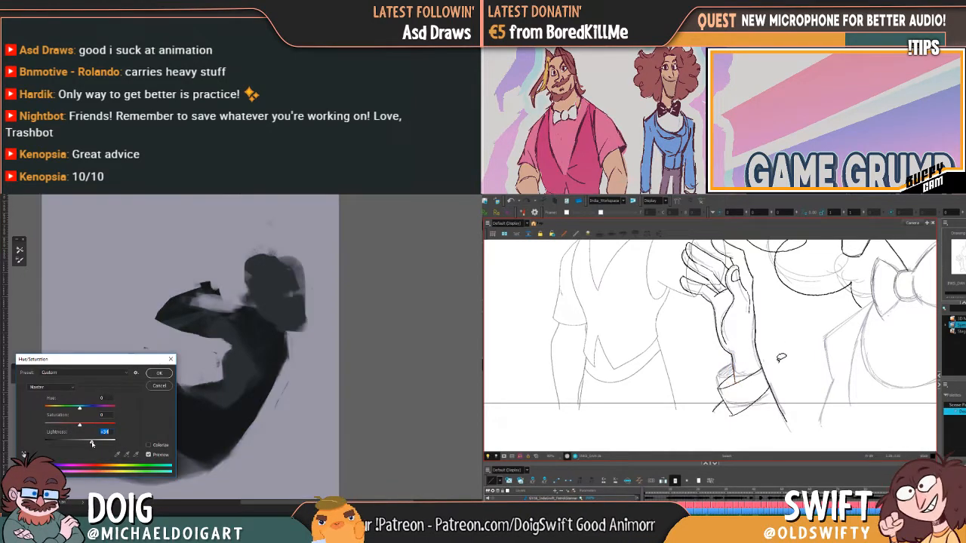
{"action": "left_click", "coordinate": [156, 373]}
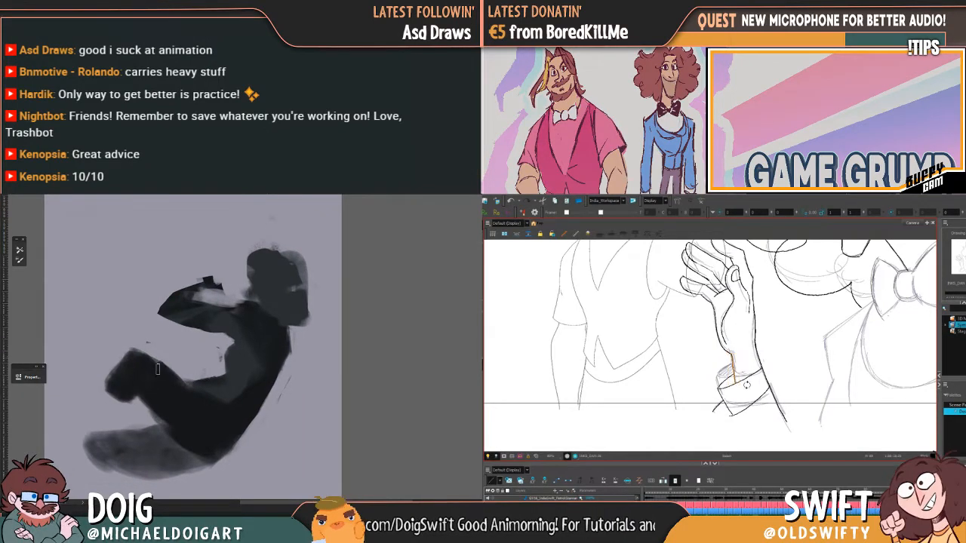
Even out and reshape the silhouette's head in Photoshop, and nudge the short wrist line above the cuff in Harmony
{"action": "left_click", "coordinate": [268, 351], "text": "alt"}
{"action": "left_click_drag", "start_coordinate": [267, 300], "coordinate": [253, 344]}
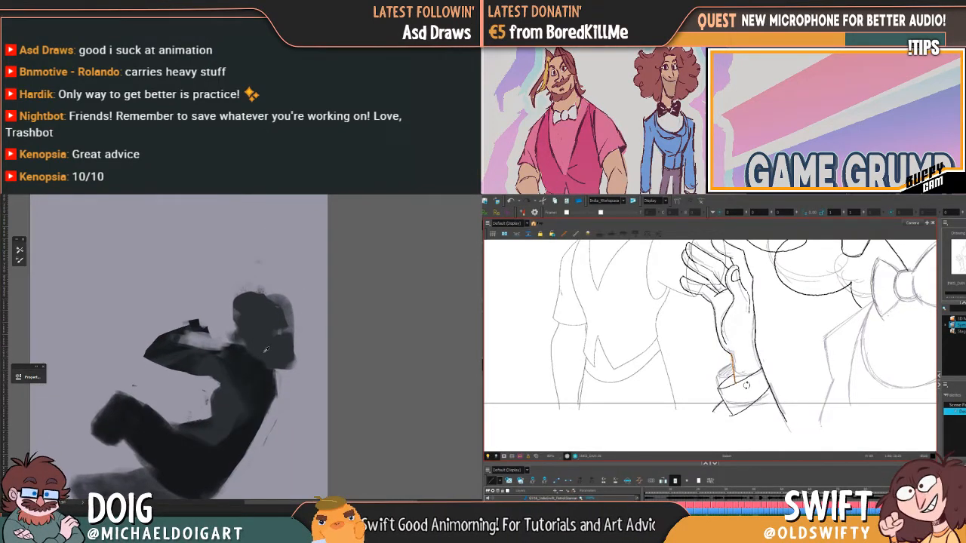
{"action": "left_click", "coordinate": [774, 362]}
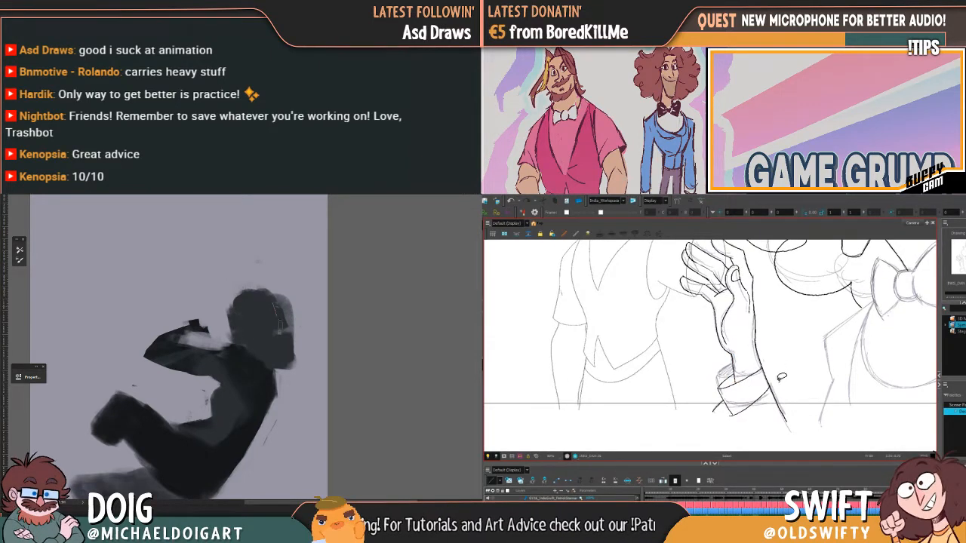
{"action": "left_click", "coordinate": [736, 363]}
{"action": "left_click_drag", "start_coordinate": [739, 362], "coordinate": [735, 360]}
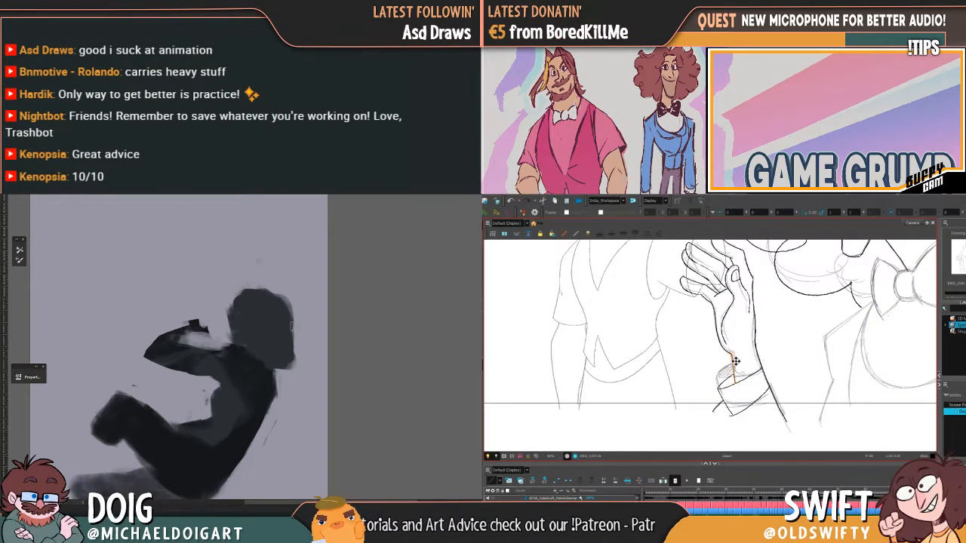
{"action": "left_click_drag", "start_coordinate": [296, 346], "coordinate": [282, 370]}
{"action": "left_click_drag", "start_coordinate": [745, 385], "coordinate": [746, 383]}
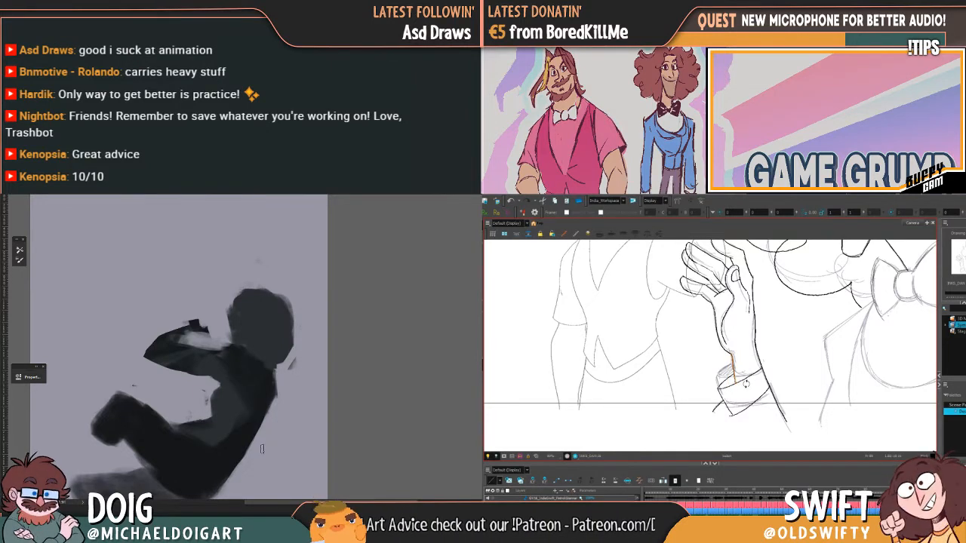
{"action": "left_click", "coordinate": [776, 368]}
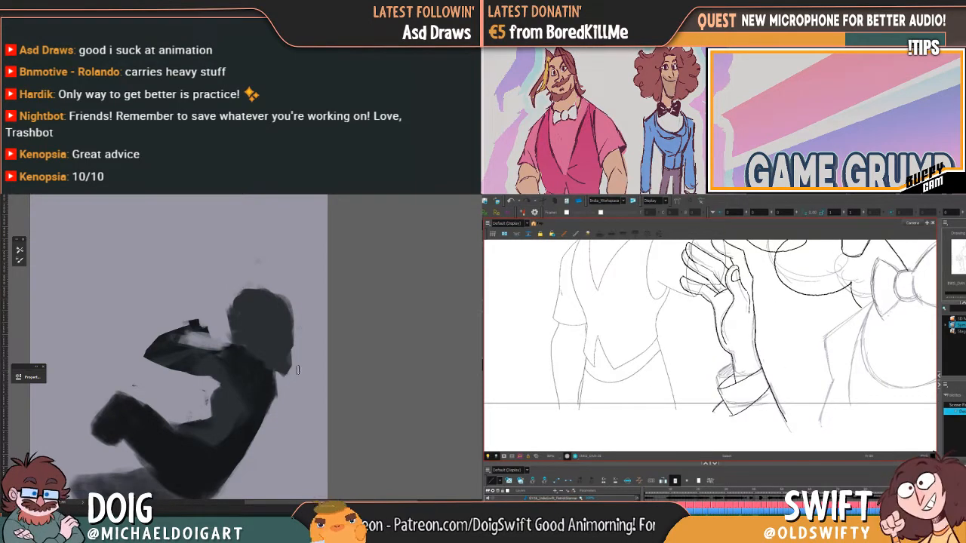
Start shaping the silhouette's raised hand in Photoshop, and copy the cuff lines into the next drawing in Harmony
{"action": "left_click_drag", "start_coordinate": [249, 368], "coordinate": [271, 327]}
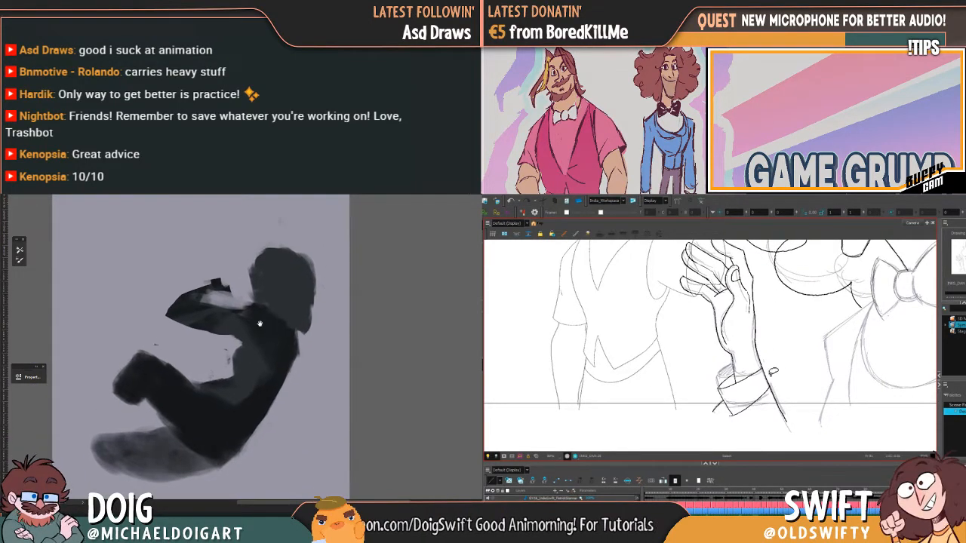
{"action": "left_click", "coordinate": [215, 290], "text": "alt"}
{"action": "mouse_move", "coordinate": [758, 369]}
{"action": "left_mouse_down"}
{"action": "mouse_move", "coordinate": [712, 394]}
{"action": "mouse_move", "coordinate": [756, 428]}
{"action": "left_mouse_up"}
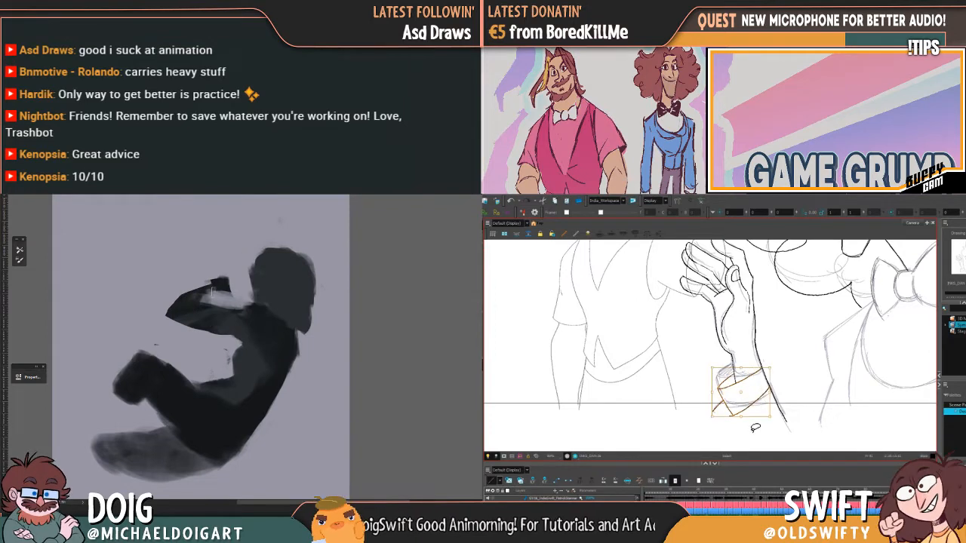
{"action": "left_click_drag", "start_coordinate": [200, 265], "coordinate": [194, 297]}
{"action": "key", "text": "ctrl+x"}
{"action": "key", "text": "ctrl+v"}
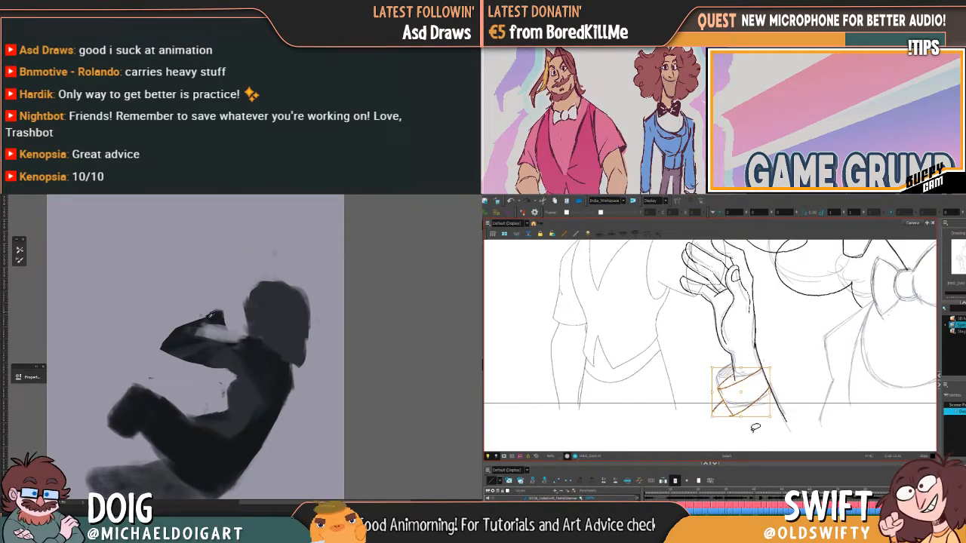
{"action": "left_click", "coordinate": [212, 319], "text": "alt"}
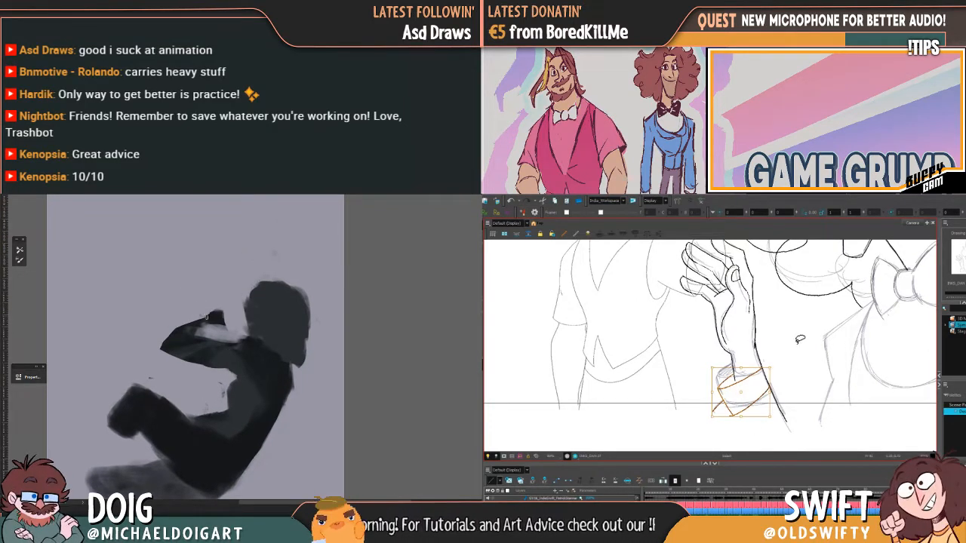
{"action": "left_click", "coordinate": [800, 340]}
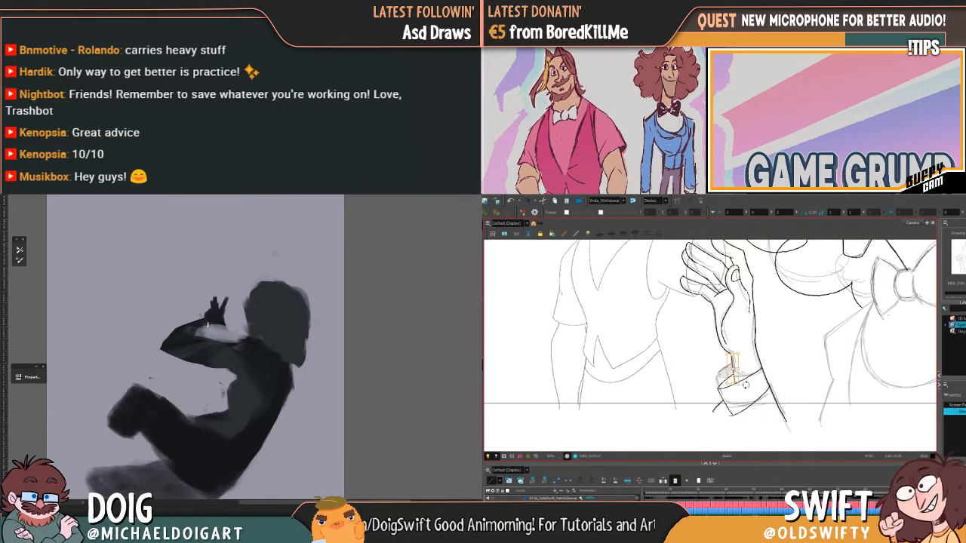
Paint spread fingers on the silhouette's raised hand in Photoshop, and fine-tune the wrist line above the cuff in Harmony
{"action": "key", "text": "Delete"}
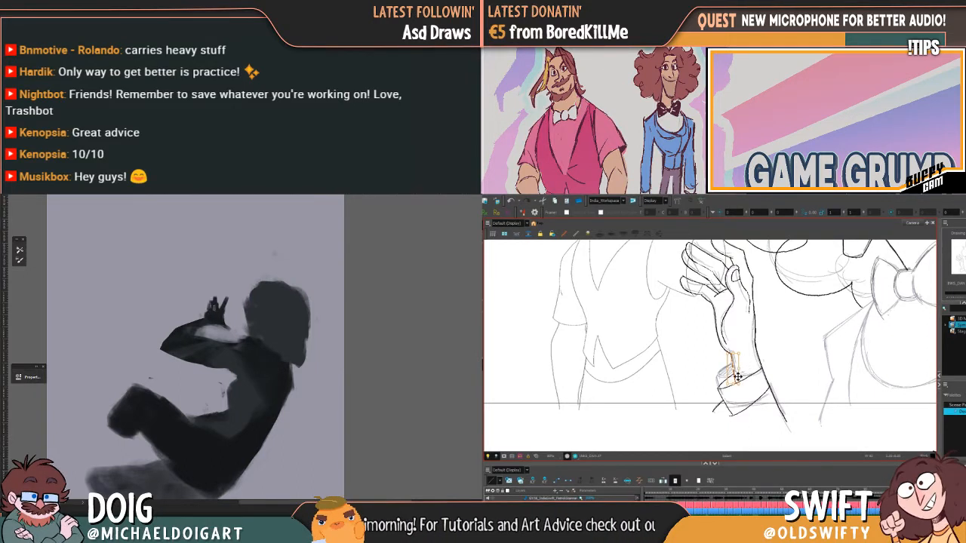
{"action": "left_click_drag", "start_coordinate": [739, 378], "coordinate": [736, 373]}
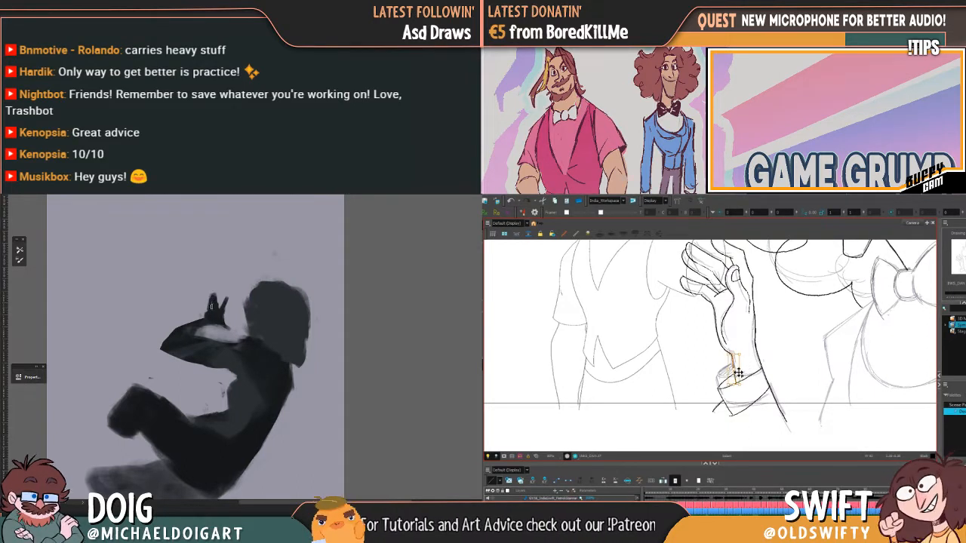
{"action": "left_click", "coordinate": [758, 382]}
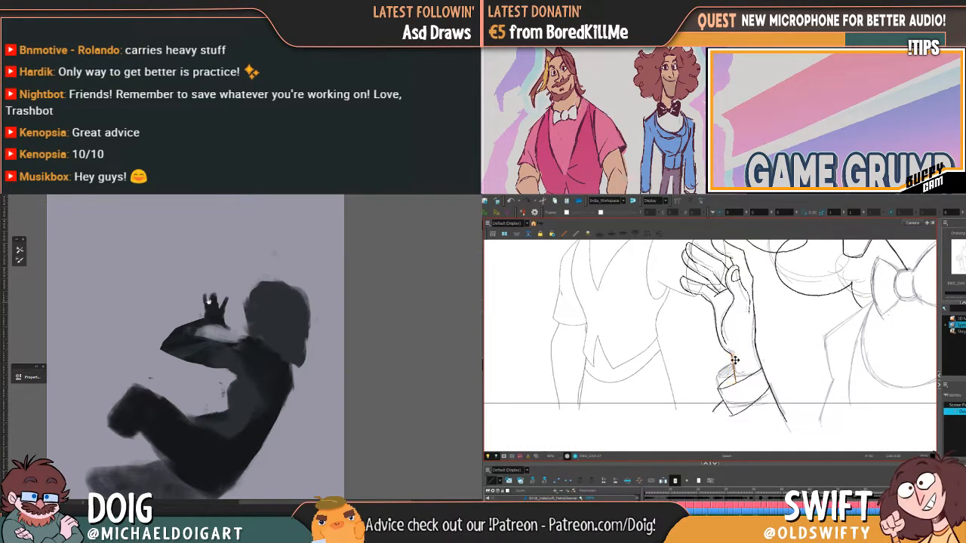
{"action": "left_click_drag", "start_coordinate": [209, 300], "coordinate": [211, 312]}
{"action": "left_click", "coordinate": [735, 360]}
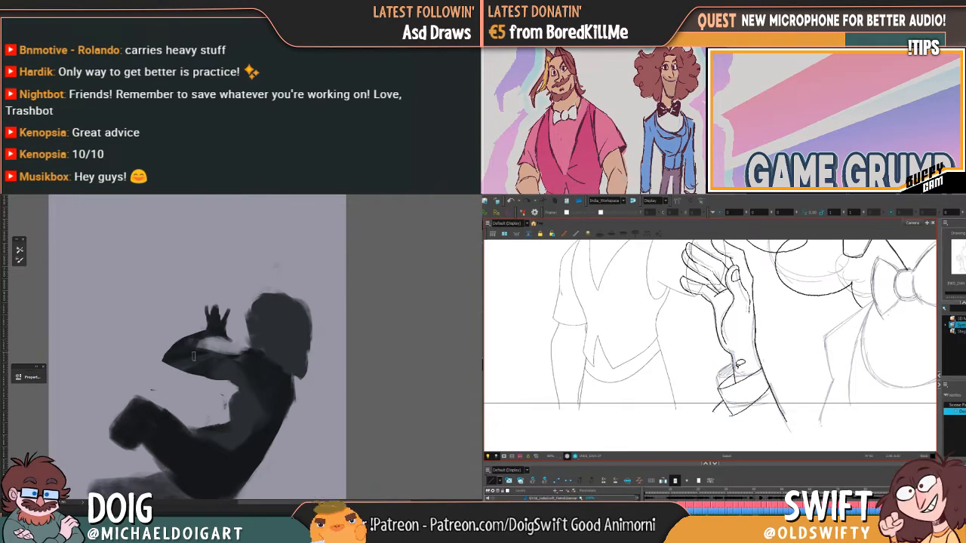
{"action": "left_click", "coordinate": [735, 370]}
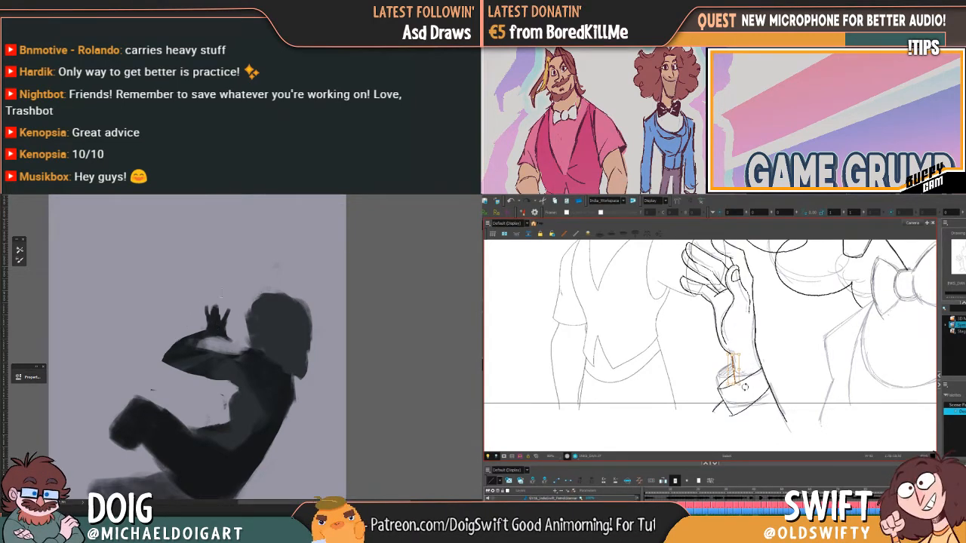
{"action": "left_click", "coordinate": [746, 387]}
Refine the gap between the silhouette's raised hand and forearm in Photoshop, and check the cuff drawing in Harmony
{"action": "left_click_drag", "start_coordinate": [204, 344], "coordinate": [245, 347]}
{"action": "key", "text": "Delete"}
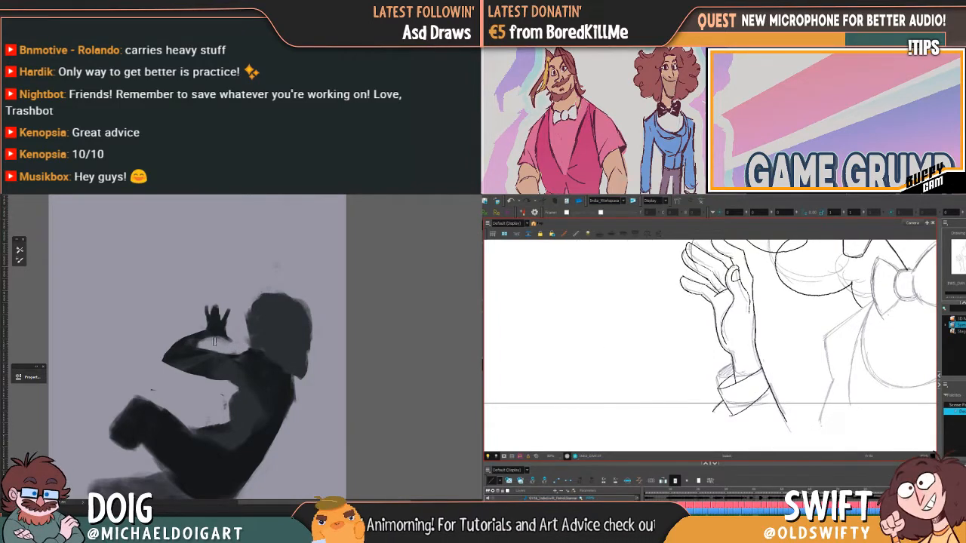
{"action": "key", "text": "ctrl+z"}
{"action": "key", "text": "ctrl+shift+z"}
{"action": "left_click", "coordinate": [188, 353], "text": "alt"}
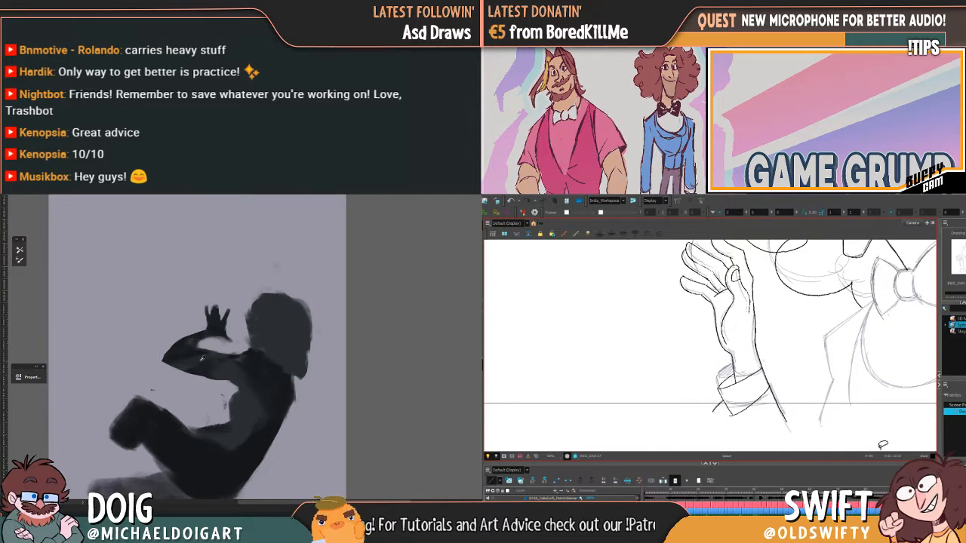
Copy the cuff, wrist and sleeve lines in Harmony and use them to replace the next drawing's wrist and sleeve lines
{"action": "mouse_move", "coordinate": [755, 349]}
{"action": "left_mouse_down"}
{"action": "mouse_move", "coordinate": [733, 370]}
{"action": "mouse_move", "coordinate": [710, 406]}
{"action": "mouse_move", "coordinate": [742, 432]}
{"action": "mouse_move", "coordinate": [788, 424]}
{"action": "left_mouse_up"}
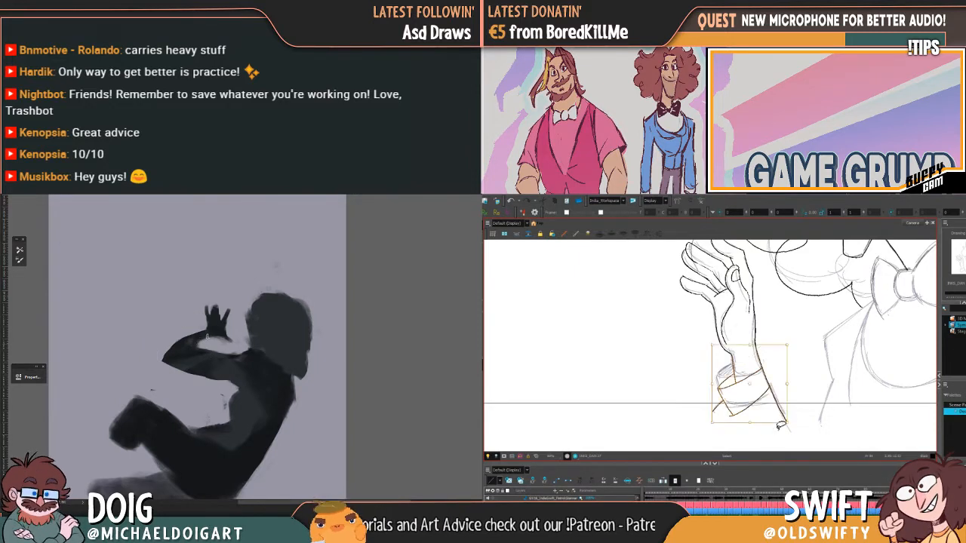
{"action": "key", "text": "Delete"}
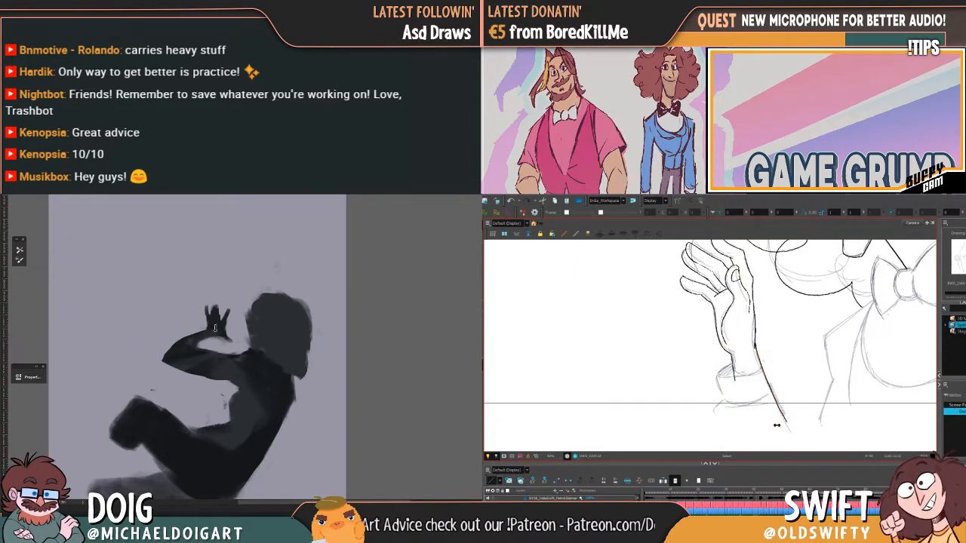
{"action": "left_click", "coordinate": [765, 363]}
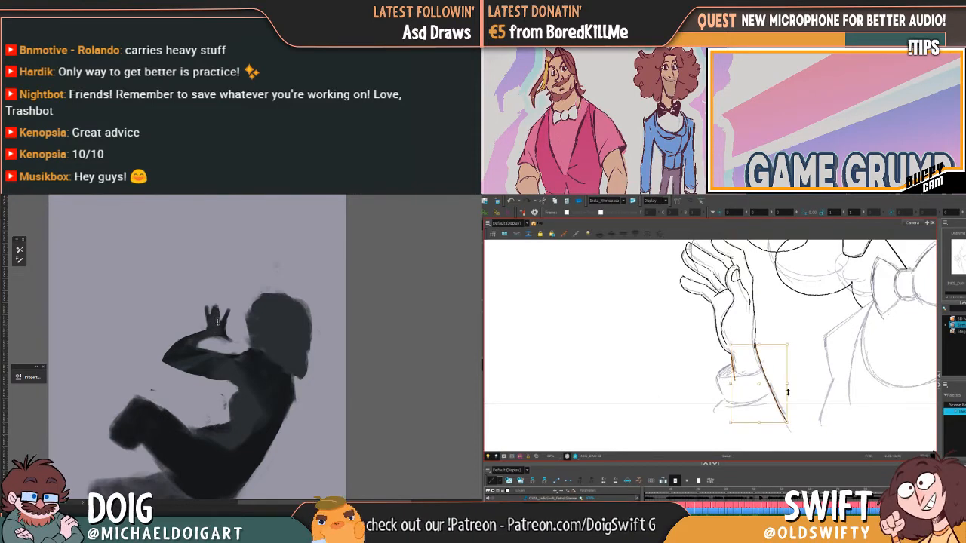
{"action": "left_click", "coordinate": [813, 375]}
{"action": "left_click_drag", "start_coordinate": [222, 330], "coordinate": [233, 316]}
{"action": "key", "text": "period"}
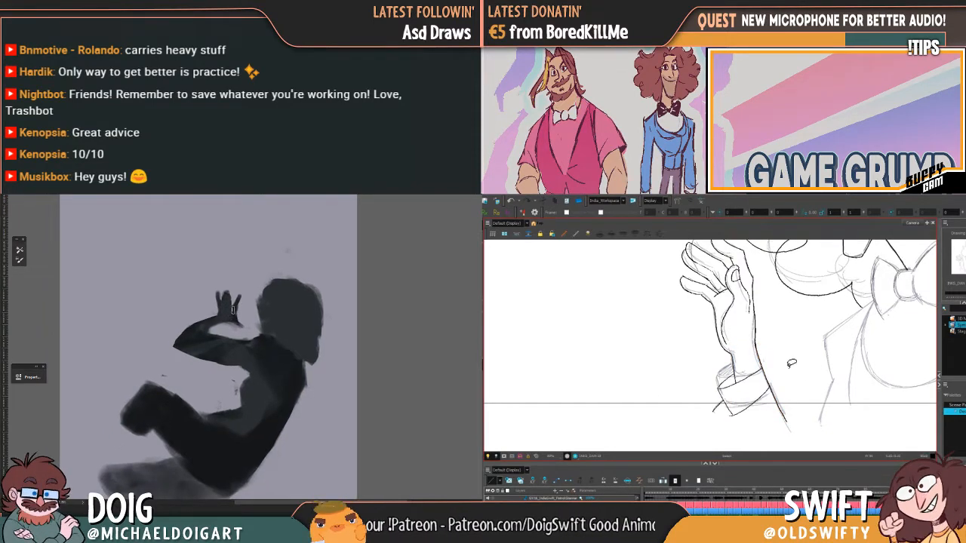
Carry the complete cuff and sleeve linework on to the following drawing in place of its old wrist and sleeve lines
{"action": "mouse_move", "coordinate": [788, 363]}
{"action": "left_mouse_down"}
{"action": "mouse_move", "coordinate": [707, 418]}
{"action": "mouse_move", "coordinate": [798, 407]}
{"action": "left_mouse_up"}
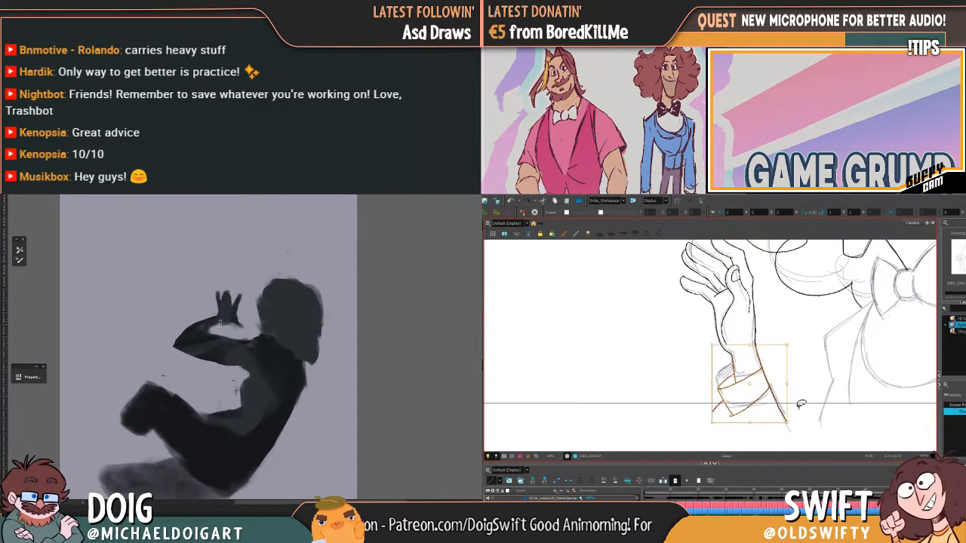
{"action": "key", "text": "Delete"}
{"action": "left_click", "coordinate": [766, 366]}
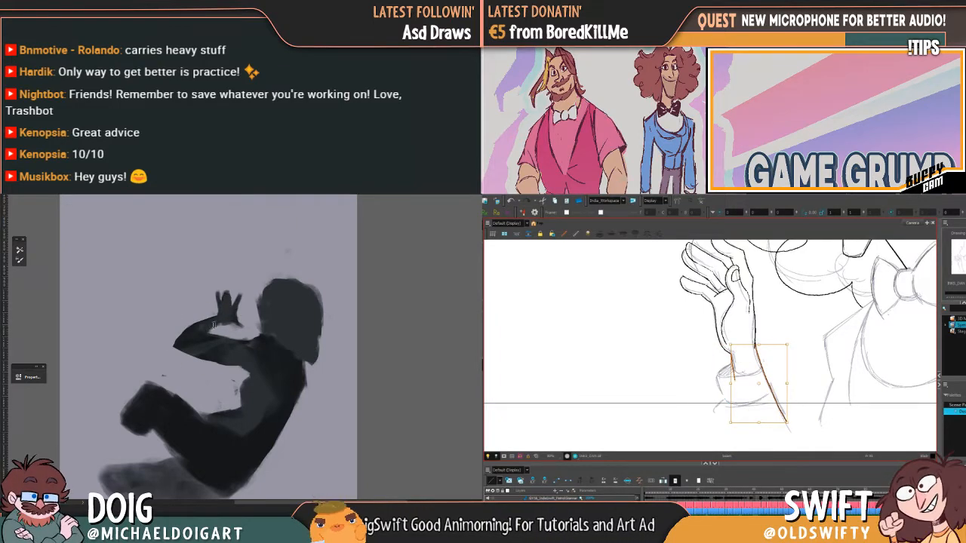
{"action": "key", "text": "Delete"}
{"action": "key", "text": "ctrl+z"}
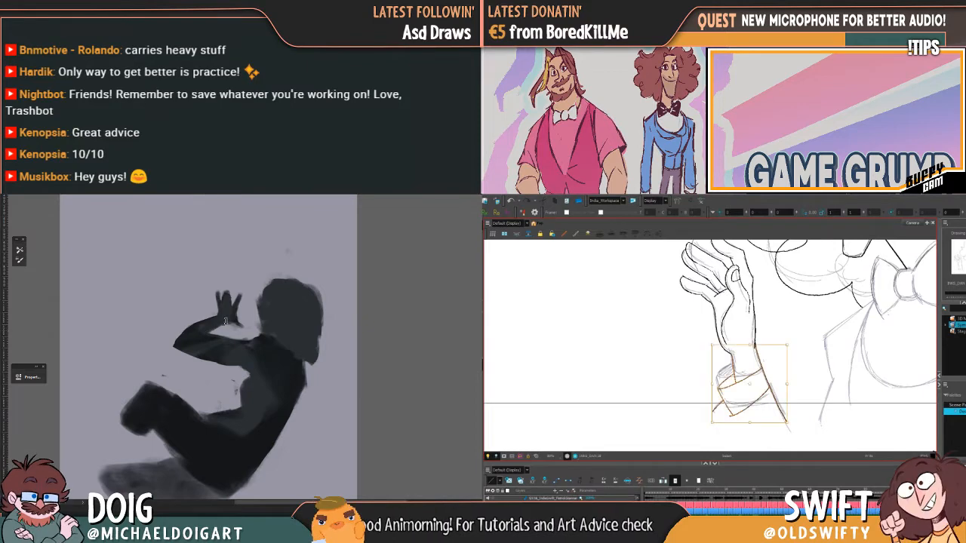
Deselect the cuff and sleeve lines in Harmony, and reshape the fingers of the silhouette's raised hand in Photoshop
{"action": "left_click", "coordinate": [772, 318]}
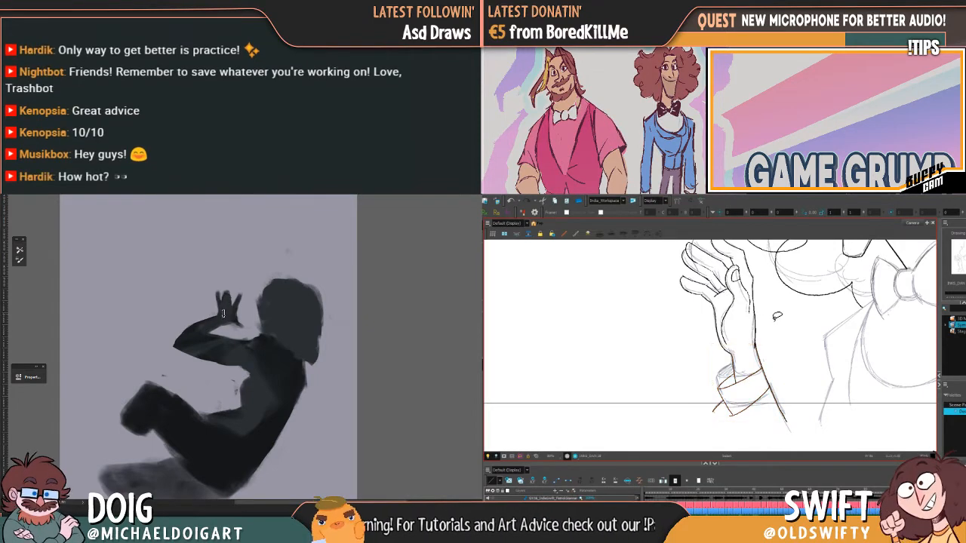
{"action": "left_click_drag", "start_coordinate": [228, 301], "coordinate": [228, 321]}
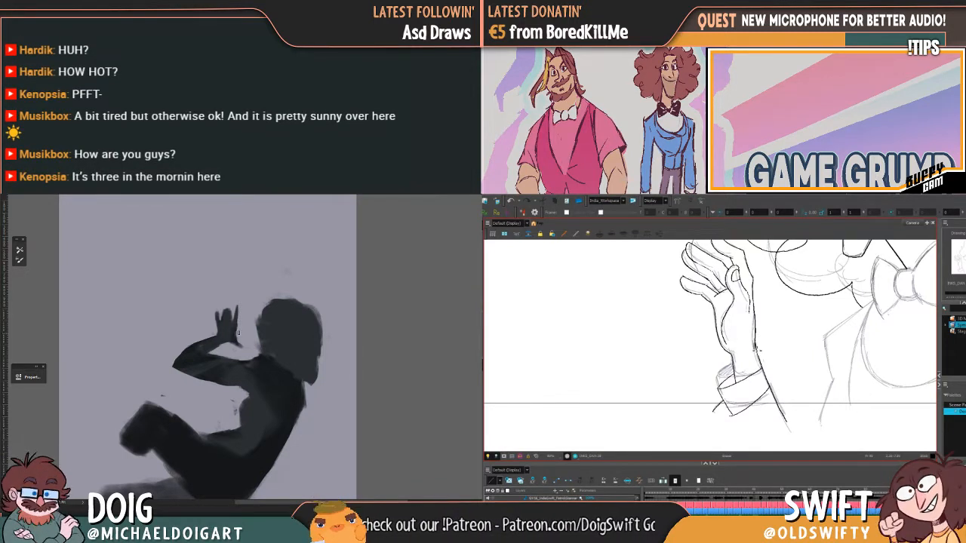
{"action": "left_click_drag", "start_coordinate": [231, 334], "coordinate": [225, 307]}
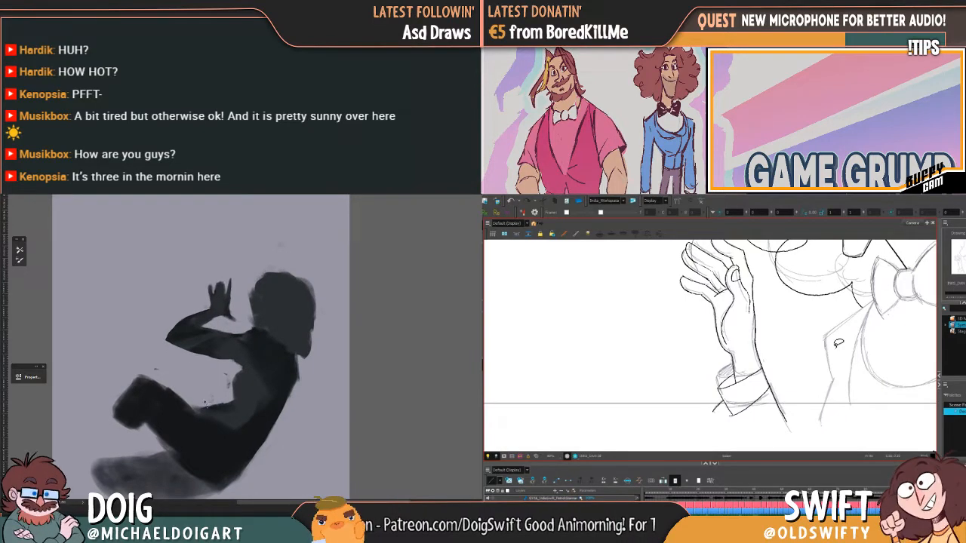
Lasso the silhouette's head, arm and torso in Photoshop and turn them white with Hue/Saturation Lightness at +100
{"action": "mouse_move", "coordinate": [264, 445]}
{"action": "left_mouse_down"}
{"action": "mouse_move", "coordinate": [324, 245]}
{"action": "mouse_move", "coordinate": [203, 400]}
{"action": "mouse_move", "coordinate": [256, 447]}
{"action": "left_mouse_up"}
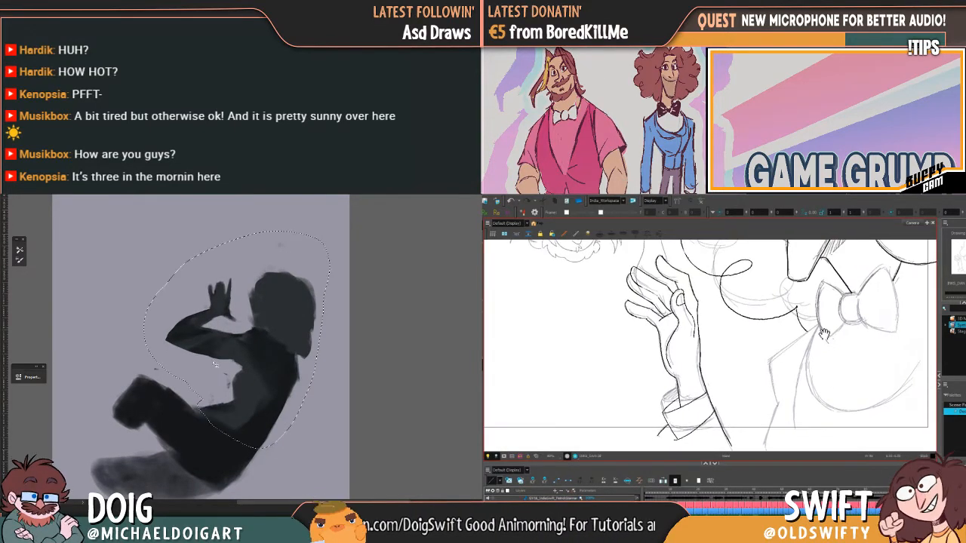
{"action": "key", "text": "ctrl+u"}
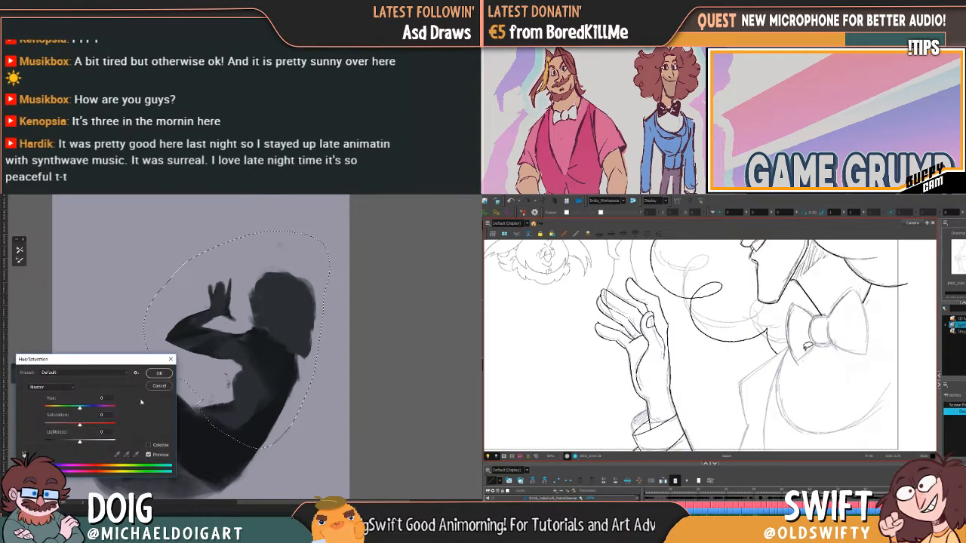
{"action": "left_click_drag", "start_coordinate": [79, 441], "coordinate": [114, 442]}
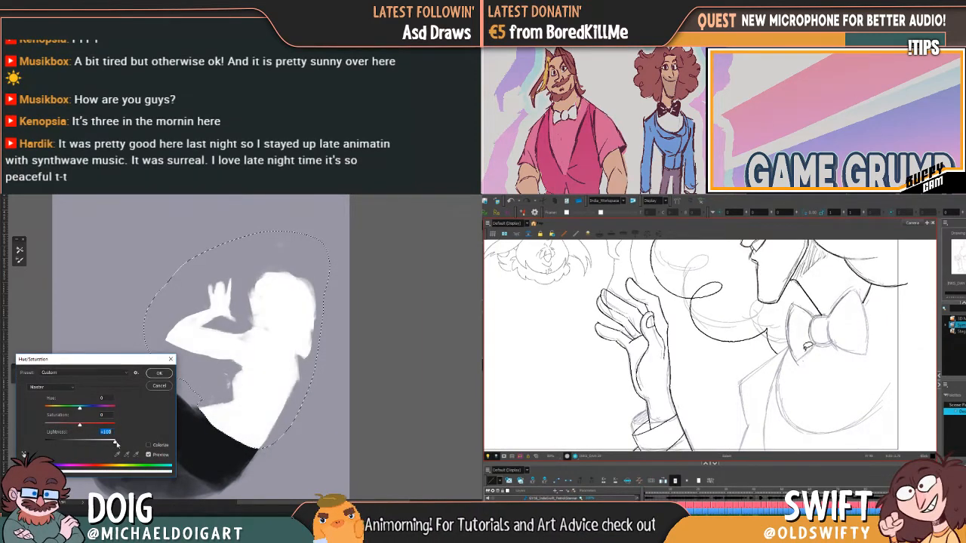
{"action": "left_click", "coordinate": [160, 372]}
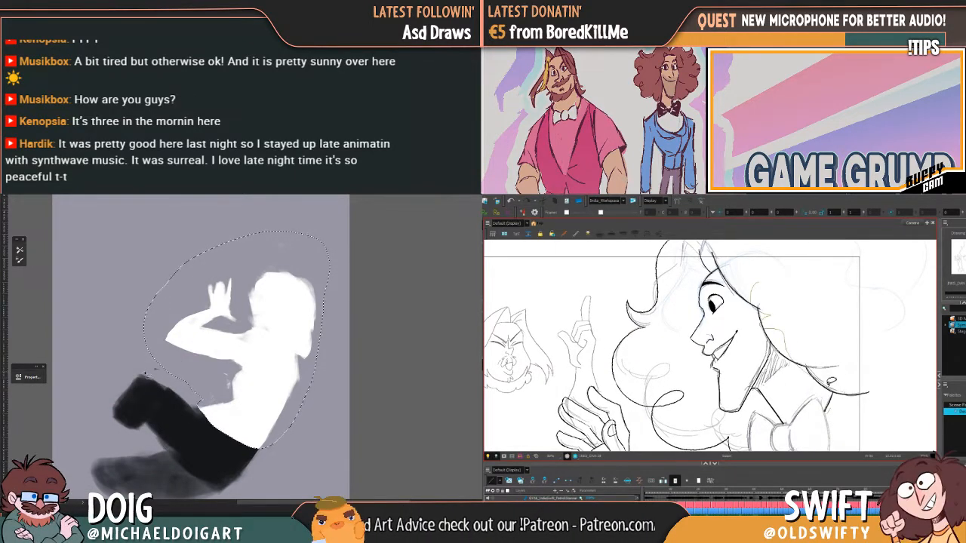
{"action": "key", "text": "ctrl+d"}
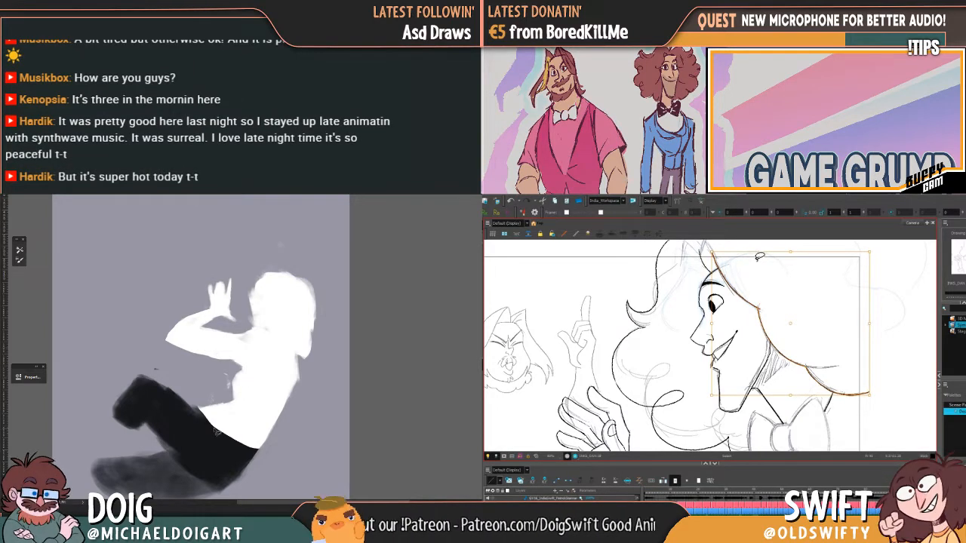
Lasso the figure's back and turn it black by reducing Hue/Saturation Lightness to the minimum
{"action": "mouse_move", "coordinate": [261, 401]}
{"action": "left_mouse_down"}
{"action": "mouse_move", "coordinate": [265, 334]}
{"action": "mouse_move", "coordinate": [299, 363]}
{"action": "mouse_move", "coordinate": [243, 431]}
{"action": "mouse_move", "coordinate": [259, 387]}
{"action": "left_mouse_up"}
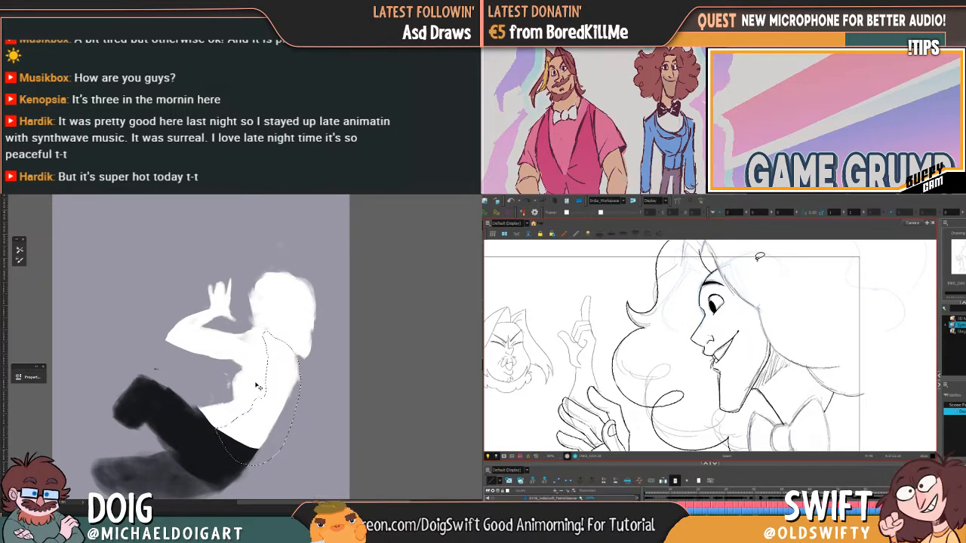
{"action": "key", "text": "ctrl+u"}
{"action": "mouse_move", "coordinate": [79, 442]}
{"action": "left_mouse_down"}
{"action": "mouse_move", "coordinate": [37, 444]}
{"action": "mouse_move", "coordinate": [59, 444]}
{"action": "mouse_move", "coordinate": [44, 443]}
{"action": "left_mouse_up"}
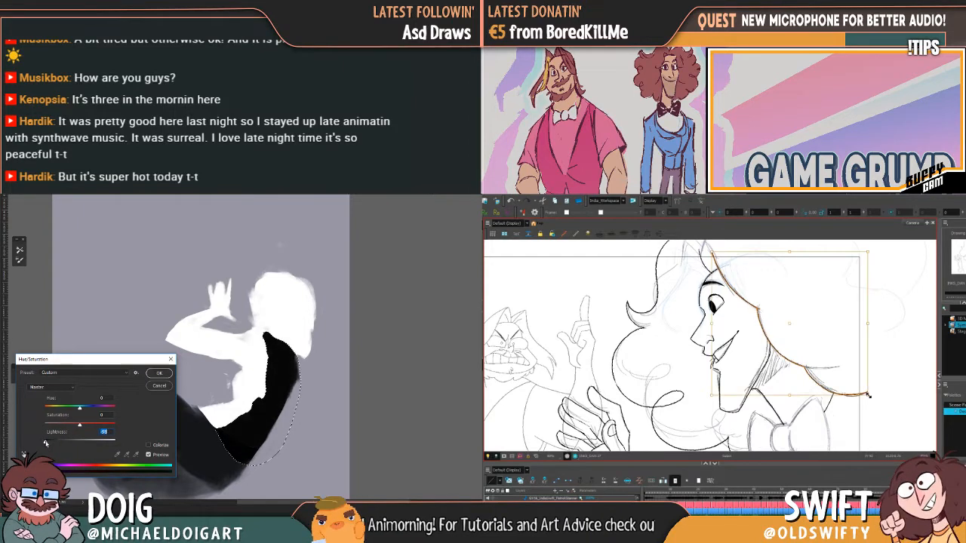
{"action": "left_click", "coordinate": [154, 374]}
{"action": "key", "text": "ctrl+d"}
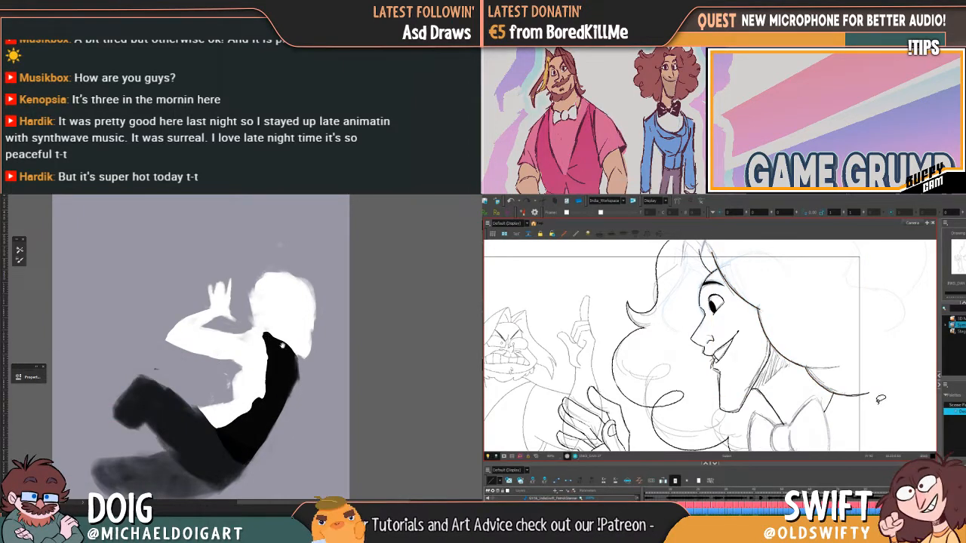
Rework the hair strand behind the character's neck in Harmony and compare it with the neighbouring drawings
{"action": "left_click_drag", "start_coordinate": [282, 344], "coordinate": [301, 270]}
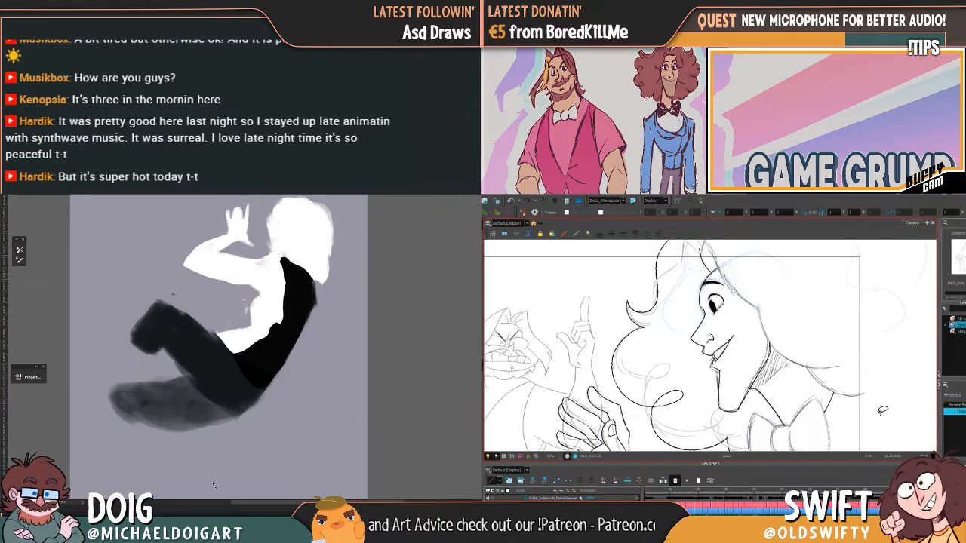
{"action": "left_click_drag", "start_coordinate": [806, 368], "coordinate": [870, 392]}
{"action": "key", "text": "period"}
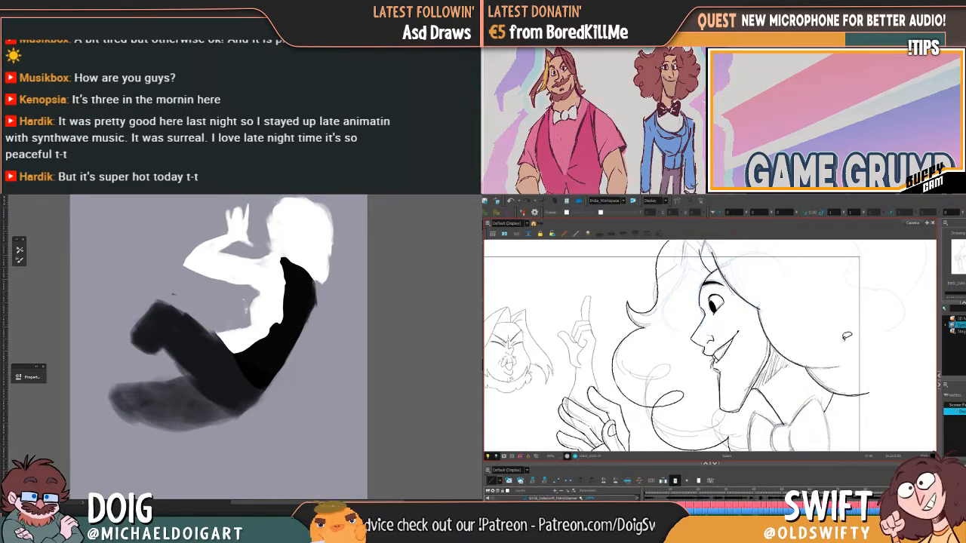
{"action": "key", "text": "period"}
{"action": "key", "text": "comma"}
{"action": "key", "text": "period"}
{"action": "key", "text": "comma"}
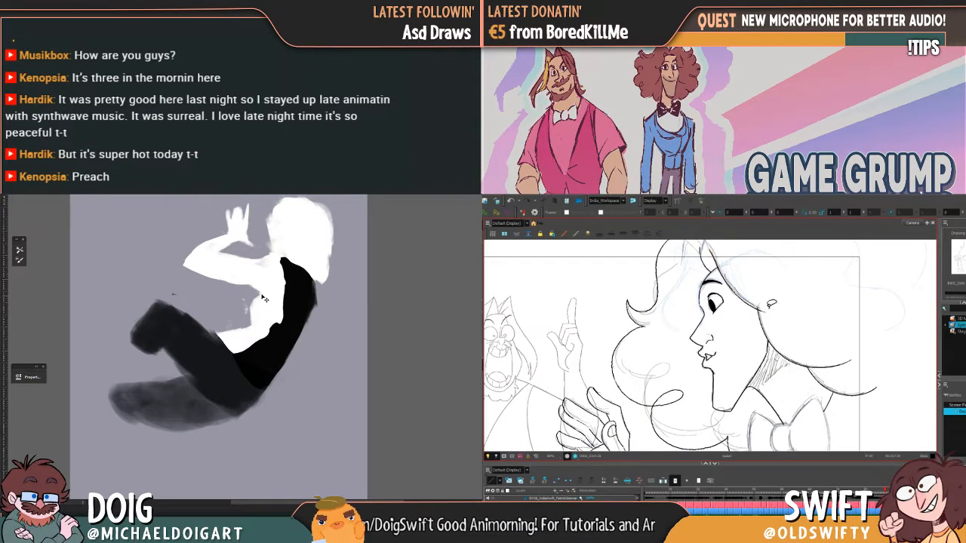
Scale the whole seated figure down in Photoshop and reposition it on the canvas
{"action": "scroll", "coordinate": [264, 299], "scroll_direction": "down", "scroll_amount": 1}
{"action": "key", "text": "ctrl+t"}
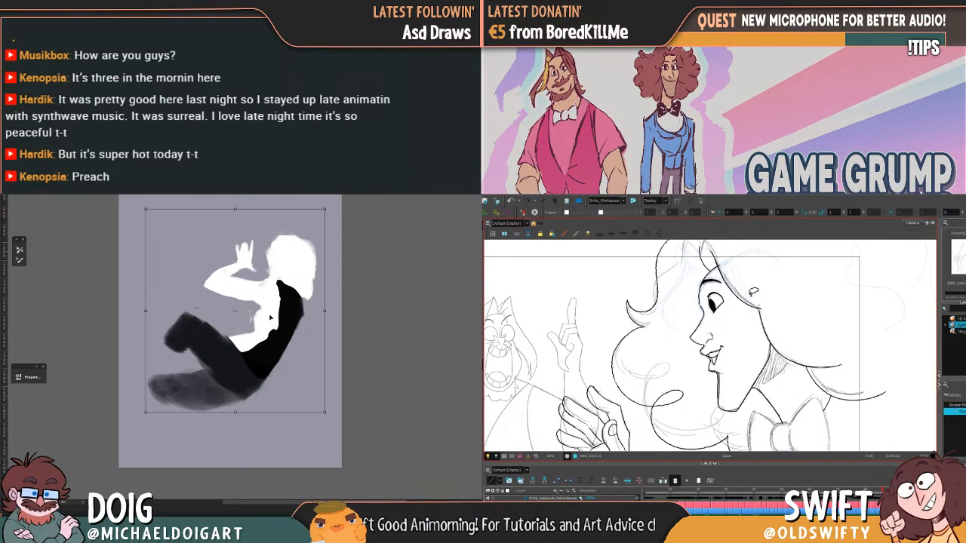
{"action": "left_click_drag", "start_coordinate": [325, 413], "coordinate": [240, 316]}
{"action": "left_click_drag", "start_coordinate": [234, 290], "coordinate": [239, 342]}
{"action": "key", "text": "Return"}
{"action": "key", "text": "ctrl+plus"}
{"action": "key", "text": "ctrl+plus"}
{"action": "key", "text": "ctrl+plus"}
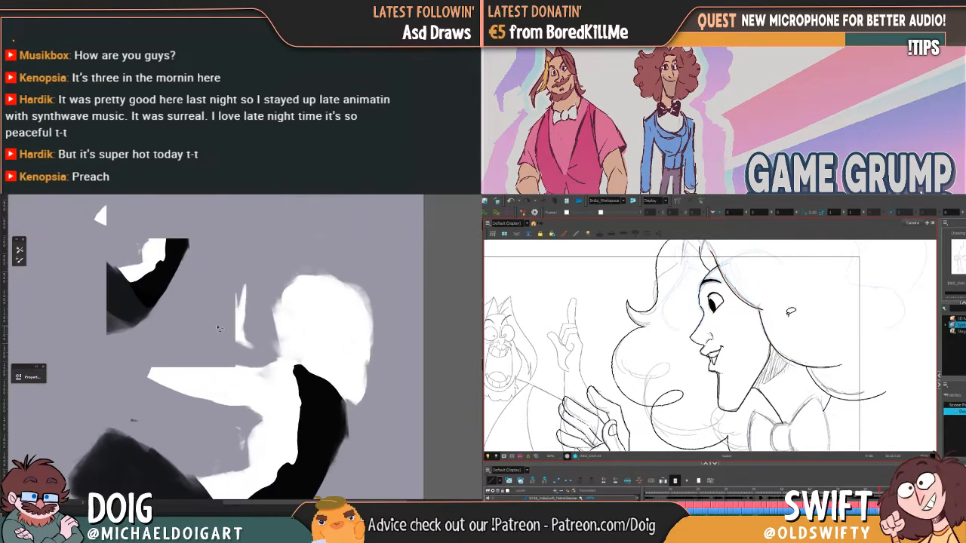
{"action": "left_click_drag", "start_coordinate": [180, 310], "coordinate": [243, 394]}
Paint a straight supporting arm with a hand planted on the ground behind the figure, finishing it in white
{"action": "left_click", "coordinate": [240, 342], "text": "alt"}
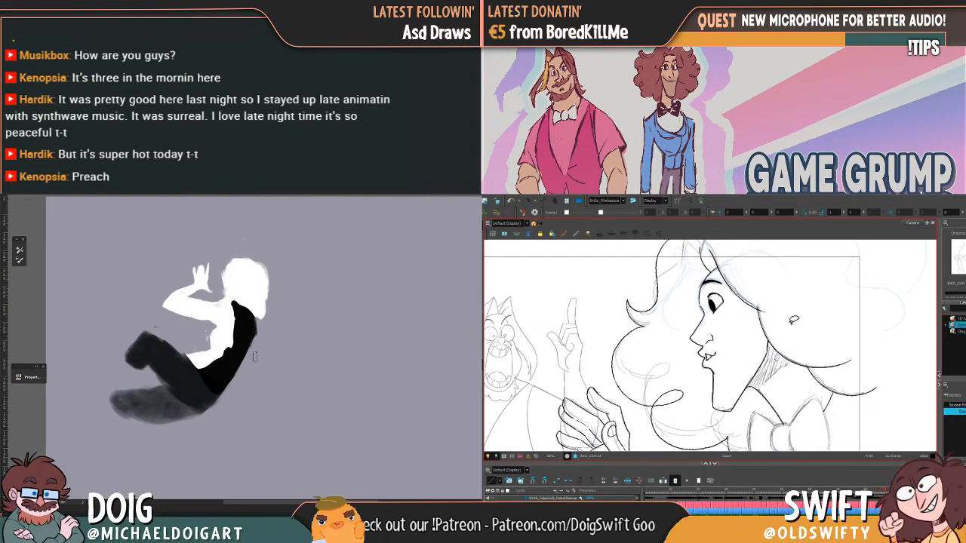
{"action": "mouse_move", "coordinate": [249, 337]}
{"action": "left_mouse_down"}
{"action": "mouse_move", "coordinate": [266, 406]}
{"action": "mouse_move", "coordinate": [260, 393]}
{"action": "left_mouse_up"}
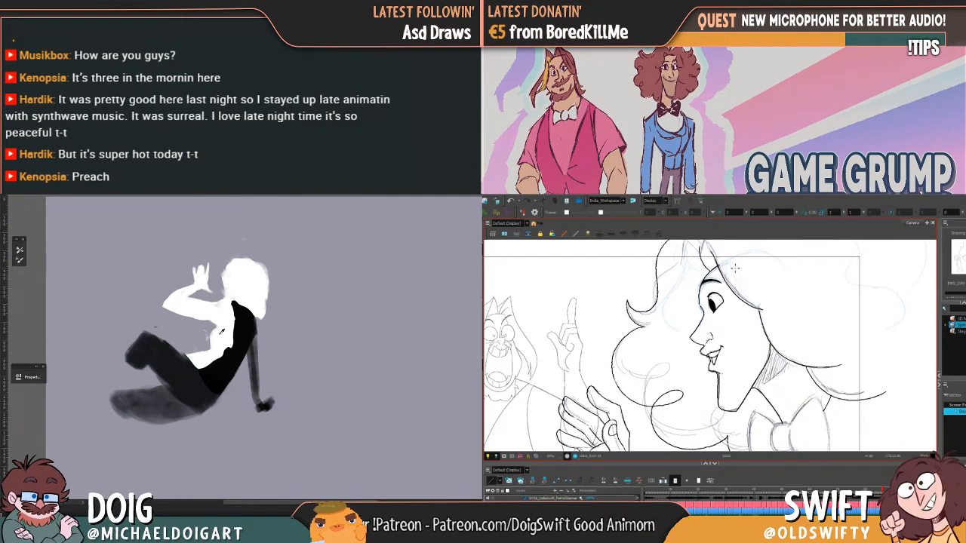
{"action": "mouse_move", "coordinate": [253, 344]}
{"action": "left_mouse_down"}
{"action": "mouse_move", "coordinate": [259, 410]}
{"action": "mouse_move", "coordinate": [274, 410]}
{"action": "mouse_move", "coordinate": [254, 337]}
{"action": "left_mouse_up"}
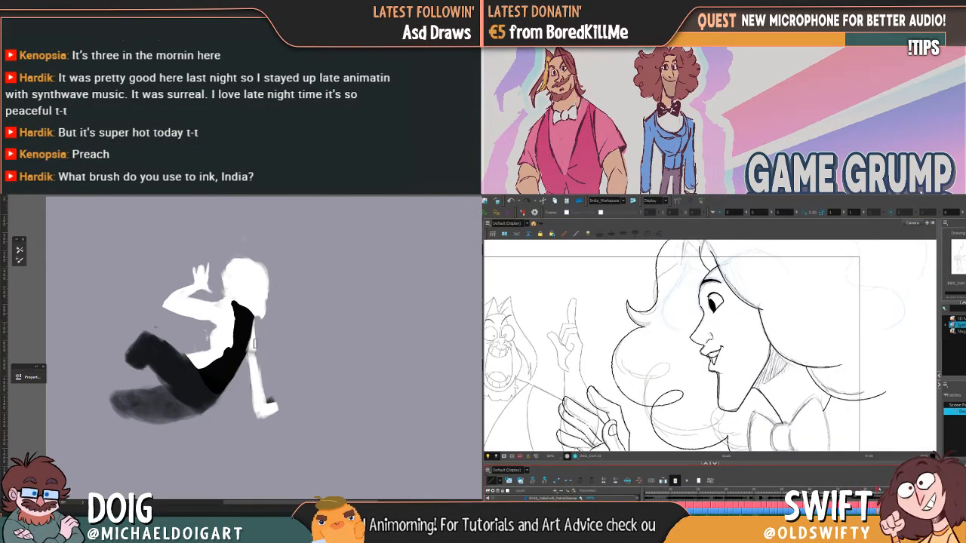
Paint the lower leg and foot extending down from the figure's lower knee in dark grey
{"action": "left_click_drag", "start_coordinate": [164, 369], "coordinate": [189, 336]}
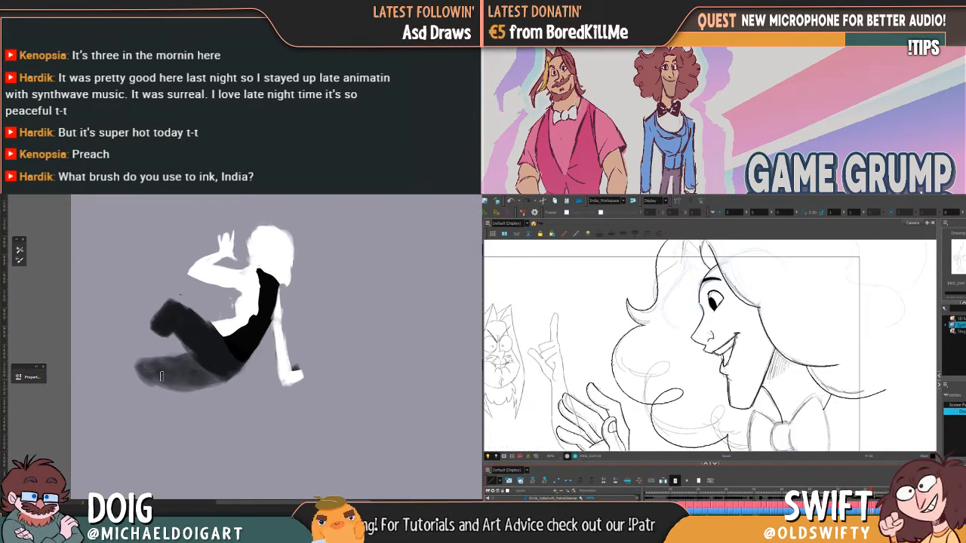
{"action": "left_click_drag", "start_coordinate": [136, 372], "coordinate": [163, 405]}
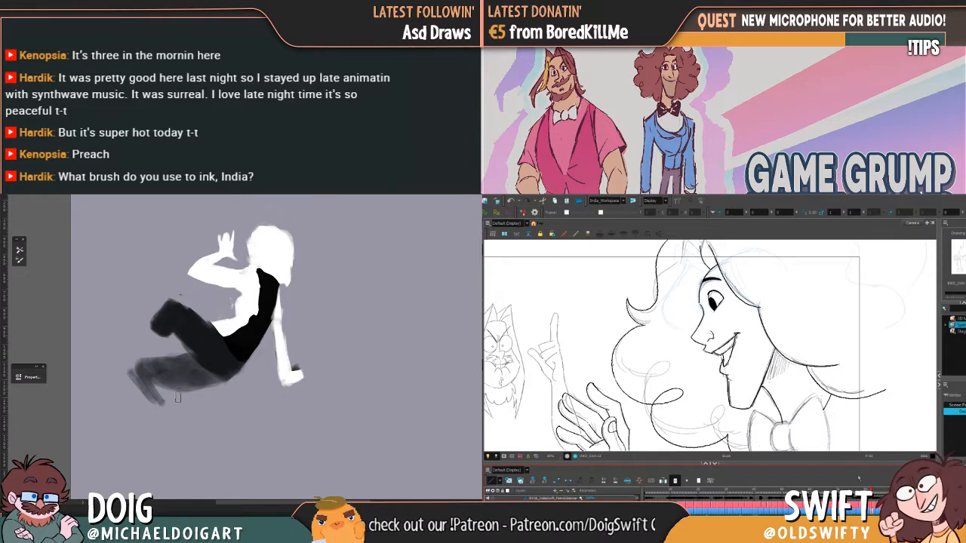
{"action": "mouse_move", "coordinate": [178, 398]}
{"action": "left_mouse_down"}
{"action": "mouse_move", "coordinate": [161, 380]}
{"action": "mouse_move", "coordinate": [168, 407]}
{"action": "mouse_move", "coordinate": [137, 369]}
{"action": "mouse_move", "coordinate": [193, 428]}
{"action": "mouse_move", "coordinate": [190, 417]}
{"action": "mouse_move", "coordinate": [212, 426]}
{"action": "mouse_move", "coordinate": [210, 459]}
{"action": "mouse_move", "coordinate": [203, 425]}
{"action": "mouse_move", "coordinate": [139, 372]}
{"action": "mouse_move", "coordinate": [158, 383]}
{"action": "mouse_move", "coordinate": [186, 338]}
{"action": "mouse_move", "coordinate": [163, 339]}
{"action": "left_mouse_up"}
Try painting a dark lower leg and foot extending from the figure's raised knee
{"action": "left_click", "coordinate": [207, 344], "text": "alt"}
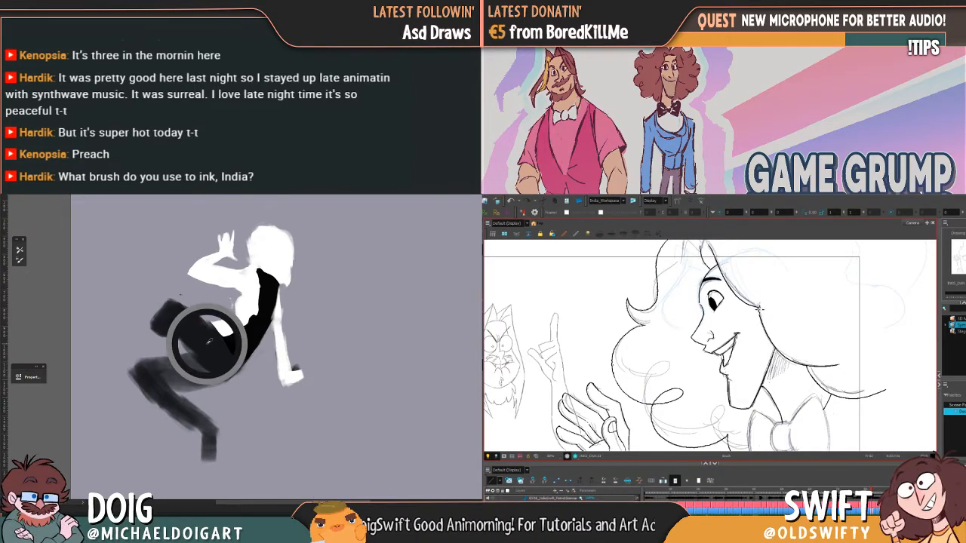
{"action": "mouse_move", "coordinate": [173, 332]}
{"action": "left_mouse_down"}
{"action": "mouse_move", "coordinate": [151, 332]}
{"action": "mouse_move", "coordinate": [118, 389]}
{"action": "mouse_move", "coordinate": [130, 363]}
{"action": "mouse_move", "coordinate": [113, 381]}
{"action": "mouse_move", "coordinate": [88, 381]}
{"action": "mouse_move", "coordinate": [151, 376]}
{"action": "left_mouse_up"}
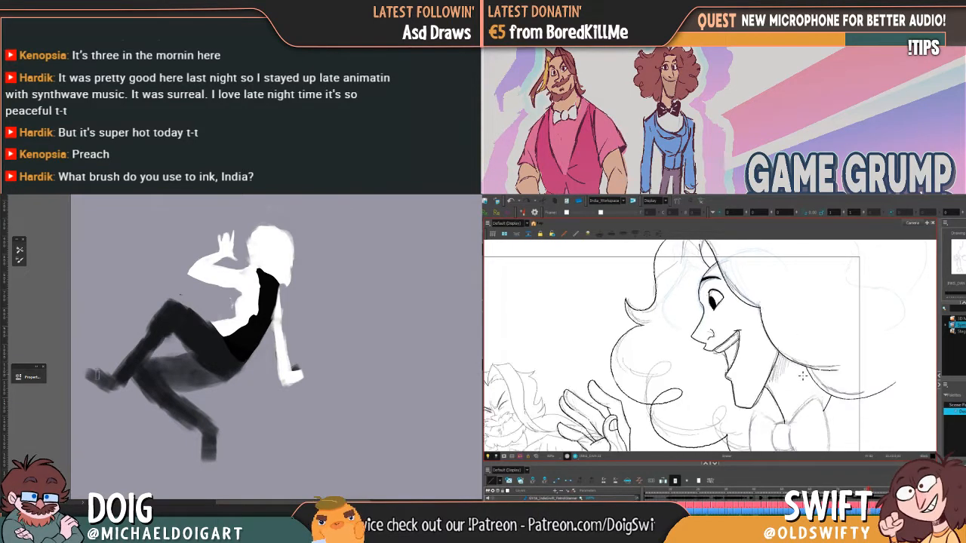
{"action": "mouse_move", "coordinate": [108, 392]}
{"action": "left_mouse_down"}
{"action": "mouse_move", "coordinate": [89, 370]}
{"action": "mouse_move", "coordinate": [132, 345]}
{"action": "mouse_move", "coordinate": [130, 370]}
{"action": "mouse_move", "coordinate": [158, 343]}
{"action": "left_mouse_up"}
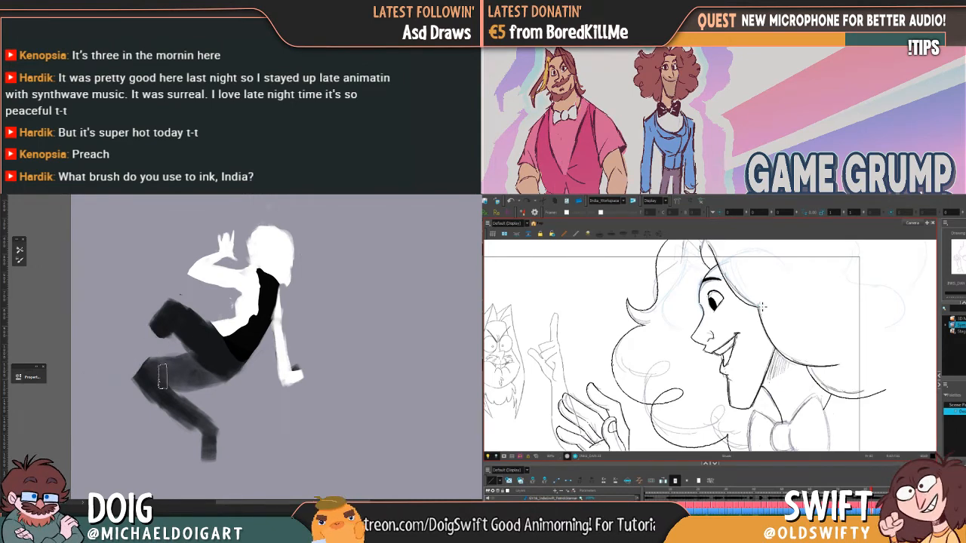
Compare the hair line beside the character's cheek between two adjacent smiling-face drawings in Harmony
{"action": "key", "text": "comma"}
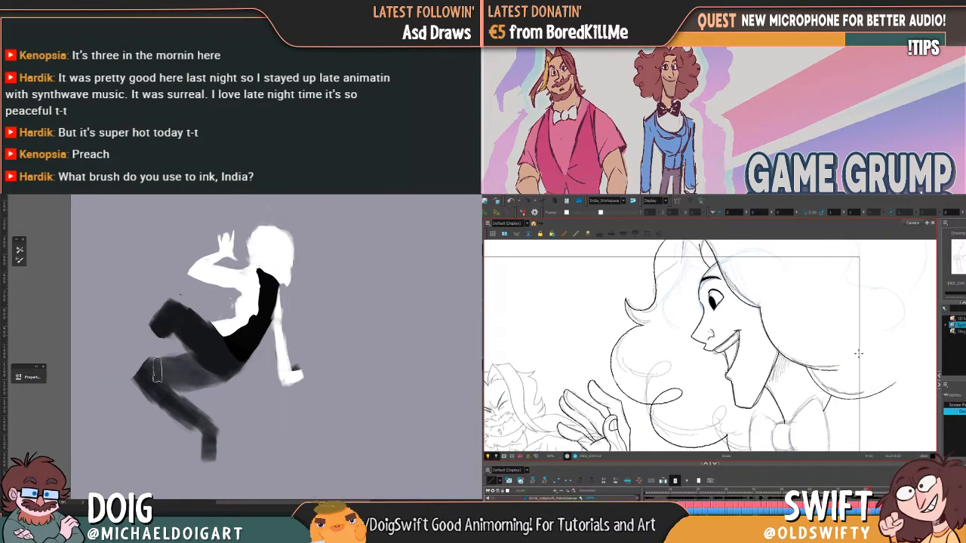
{"action": "key", "text": "period"}
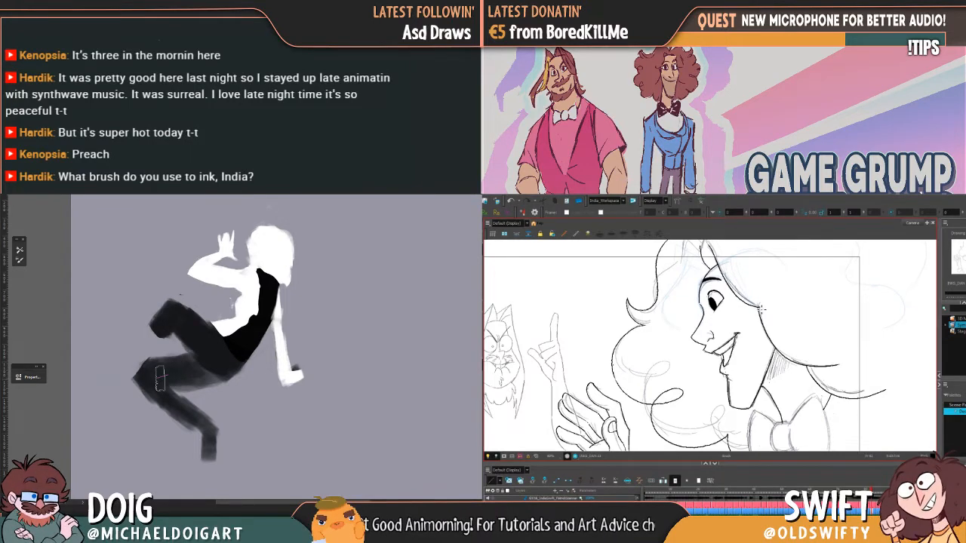
{"action": "key", "text": "comma"}
{"action": "key", "text": "period"}
{"action": "left_click_drag", "start_coordinate": [251, 341], "coordinate": [234, 343]}
{"action": "key", "text": "comma"}
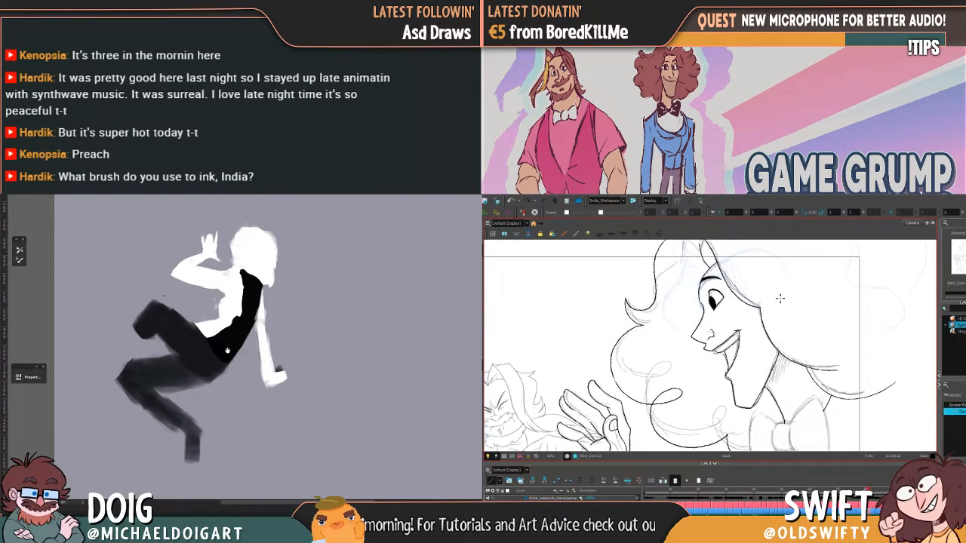
{"action": "key", "text": "period"}
{"action": "key", "text": "comma"}
{"action": "key", "text": "period"}
{"action": "mouse_move", "coordinate": [202, 371]}
{"action": "left_mouse_down"}
{"action": "mouse_move", "coordinate": [216, 364]}
{"action": "mouse_move", "coordinate": [202, 350]}
{"action": "left_mouse_up"}
Select and nudge the hair line beside the character's cheek to match the adjacent drawing
{"action": "key", "text": "alt+s"}
{"action": "left_click", "coordinate": [761, 309]}
{"action": "left_click_drag", "start_coordinate": [766, 309], "coordinate": [770, 305]}
{"action": "key", "text": "comma"}
{"action": "key", "text": "period"}
{"action": "key", "text": "comma"}
{"action": "key", "text": "period"}
{"action": "left_click", "coordinate": [762, 309]}
{"action": "left_click", "coordinate": [780, 293]}
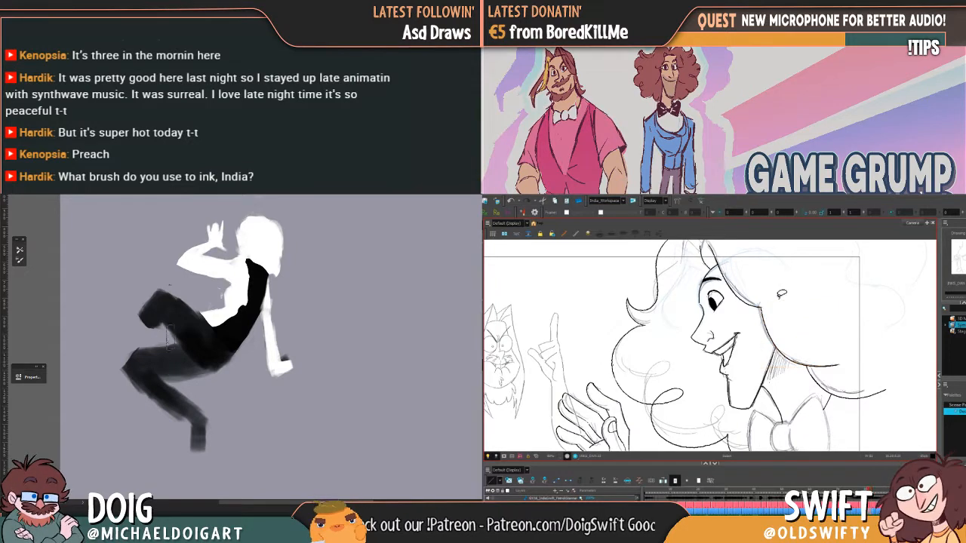
Check the hair line's alignment beside the cheek by alternating between the two adjacent drawings
{"action": "key", "text": "comma"}
{"action": "key", "text": "period"}
{"action": "key", "text": "comma"}
{"action": "key", "text": "period"}
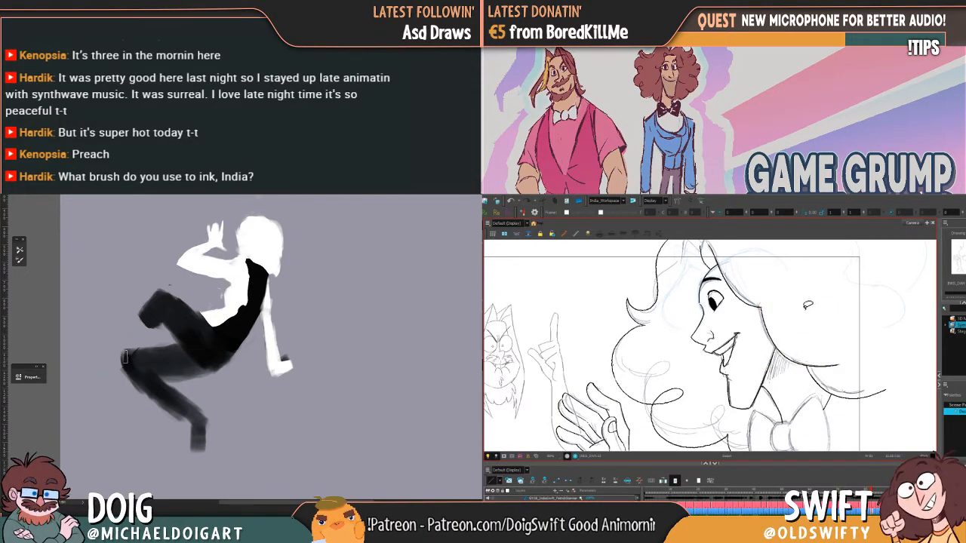
{"action": "key", "text": "comma"}
{"action": "key", "text": "period"}
{"action": "key", "text": "comma"}
{"action": "key", "text": "period"}
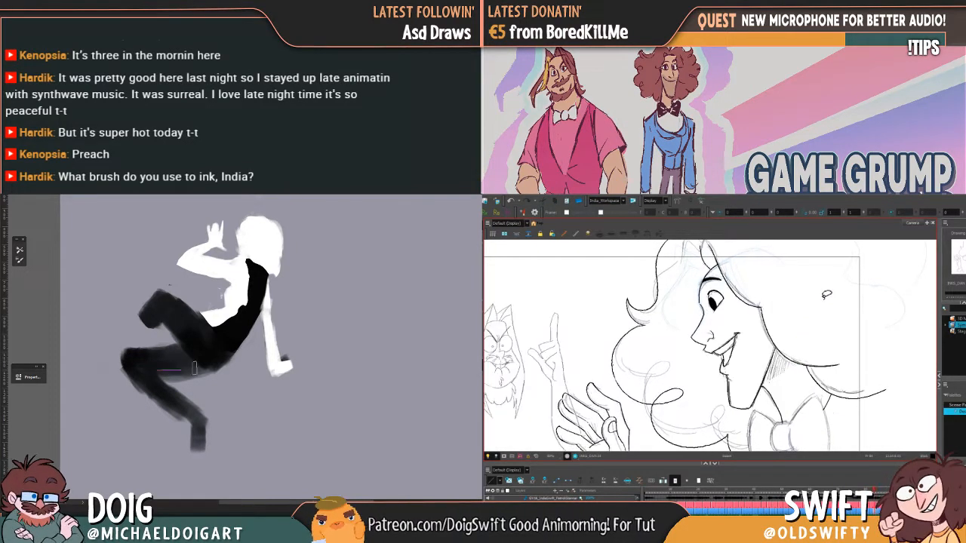
{"action": "key", "text": "comma"}
{"action": "key", "text": "period"}
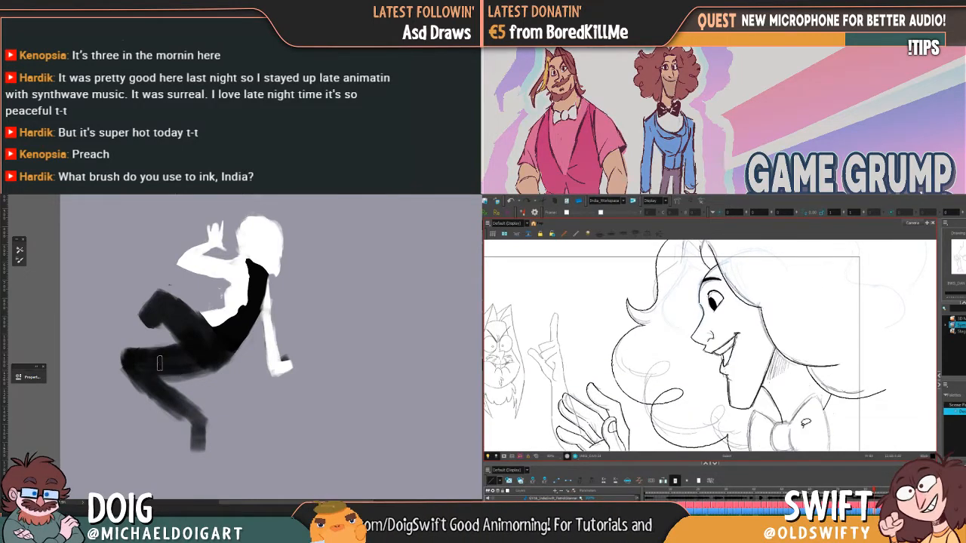
Review the character's hair lines across the surrounding drawings in the timeline for consistent motion
{"action": "key", "text": "period"}
{"action": "left_click_drag", "start_coordinate": [877, 492], "coordinate": [870, 490]}
{"action": "left_click_drag", "start_coordinate": [769, 331], "coordinate": [771, 305]}
{"action": "key", "text": "comma"}
{"action": "key", "text": "period"}
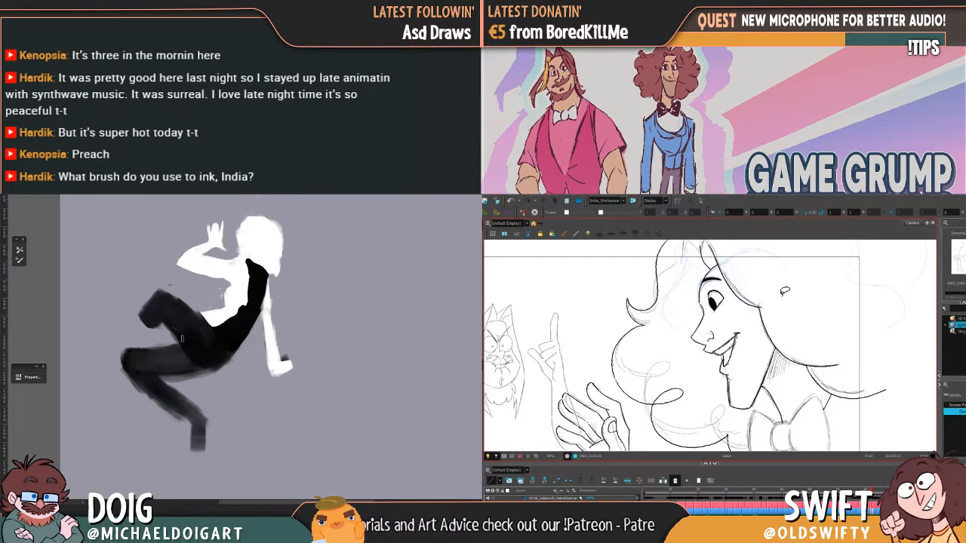
{"action": "key", "text": "comma"}
{"action": "key", "text": "period"}
{"action": "key", "text": "comma"}
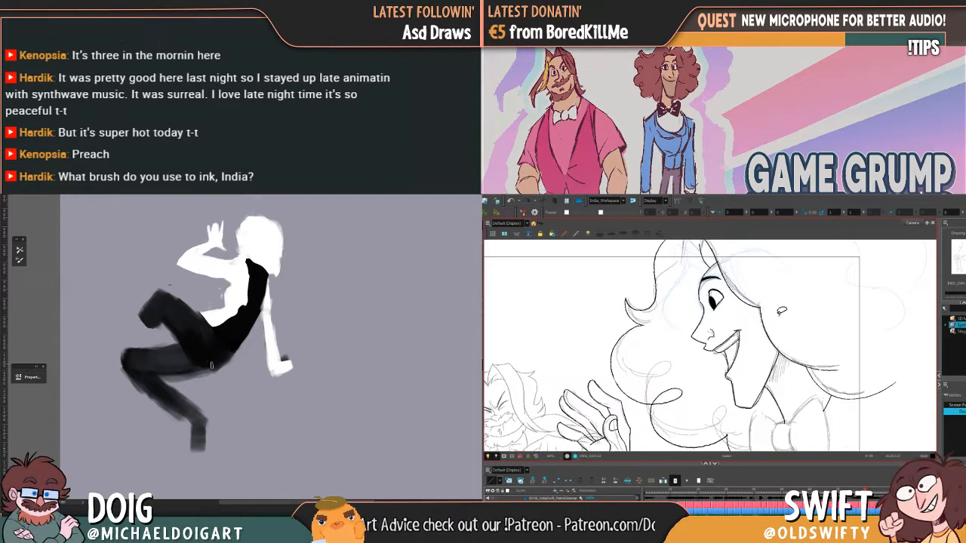
{"action": "mouse_move", "coordinate": [228, 323]}
{"action": "left_mouse_down"}
{"action": "mouse_move", "coordinate": [217, 354]}
{"action": "mouse_move", "coordinate": [200, 368]}
{"action": "mouse_move", "coordinate": [217, 353]}
{"action": "left_mouse_up"}
{"action": "key", "text": "period"}
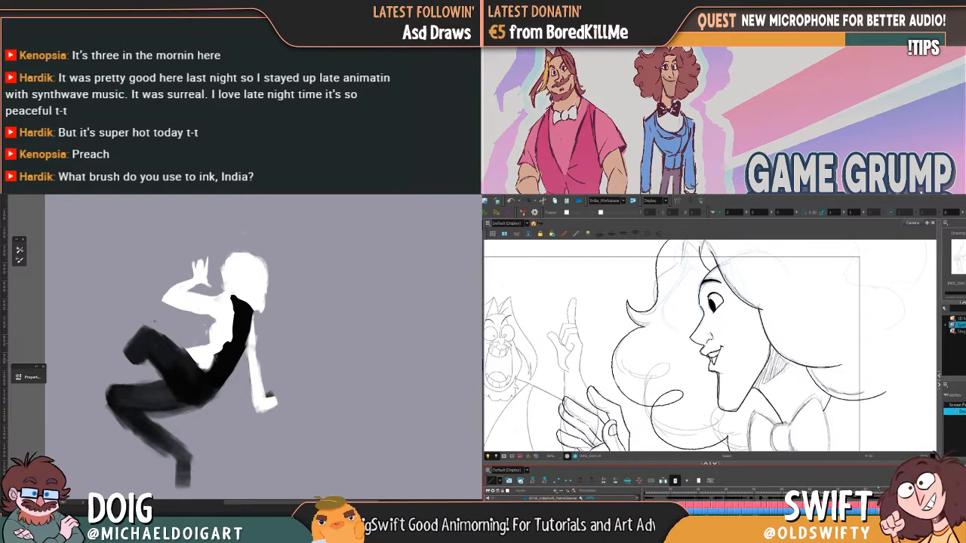
{"action": "mouse_move", "coordinate": [206, 376]}
{"action": "left_mouse_down"}
{"action": "mouse_move", "coordinate": [215, 412]}
{"action": "mouse_move", "coordinate": [201, 422]}
{"action": "left_mouse_up"}
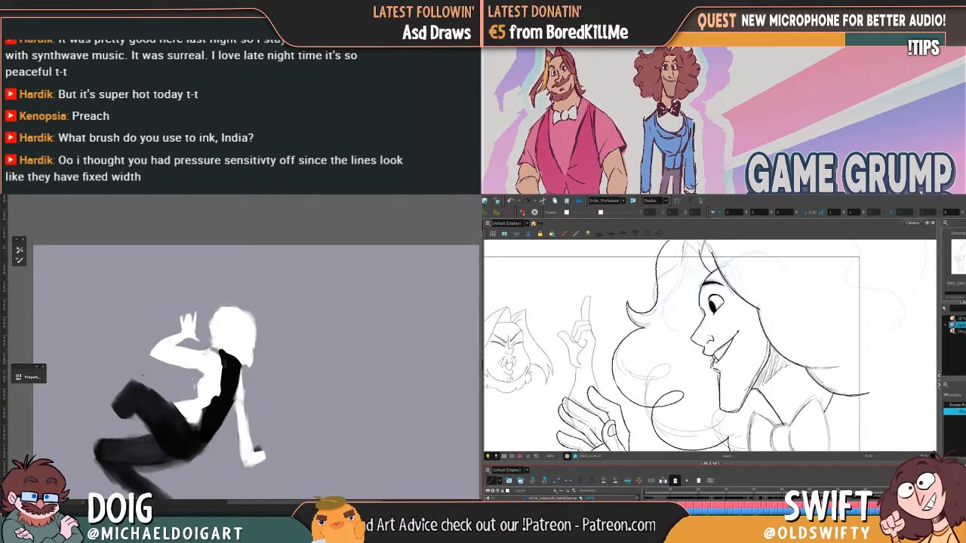
In Photoshop, refine the edge between the seated figure's black torso panel and white upper body
{"action": "left_click_drag", "start_coordinate": [214, 377], "coordinate": [216, 353]}
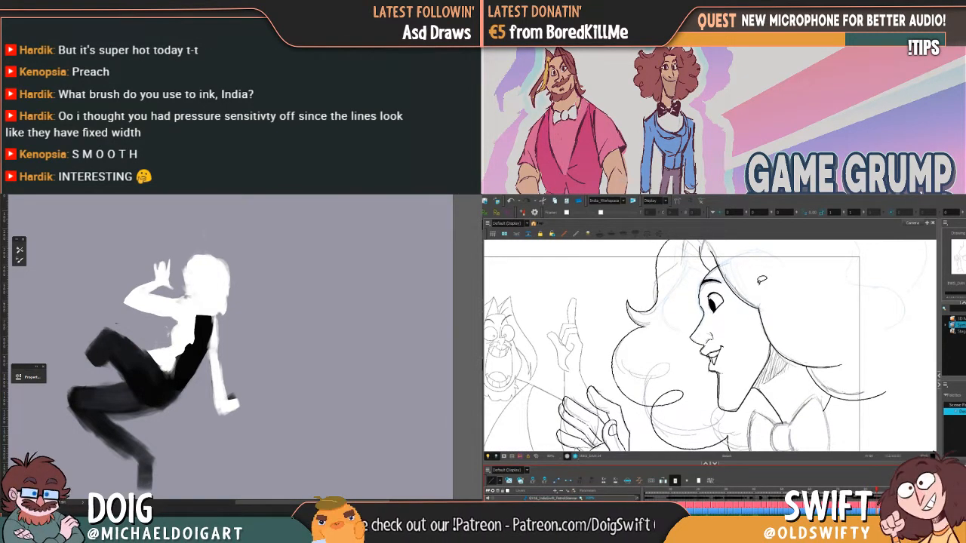
In Harmony, select the forehead hair line beside the eye and adjust its width slightly toward the cheek hair line
{"action": "left_click", "coordinate": [756, 308]}
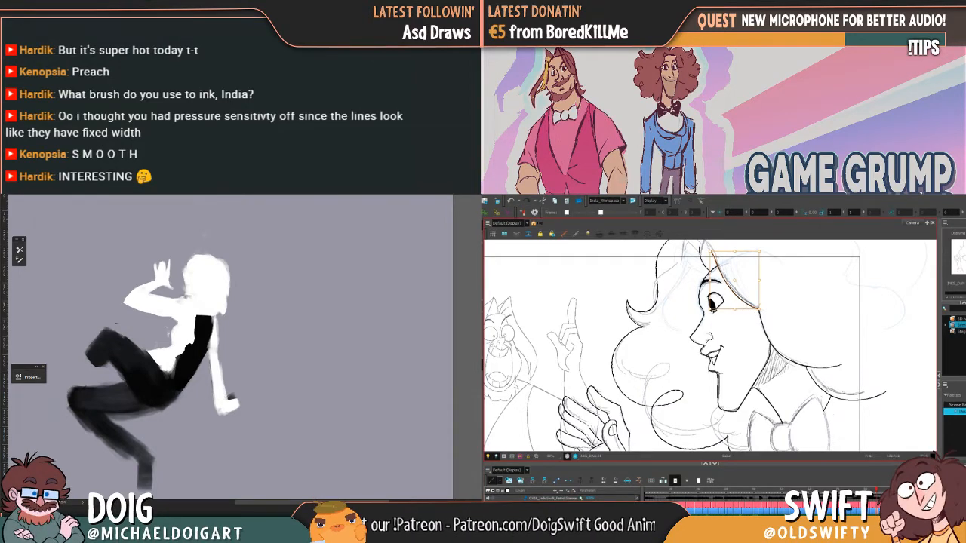
{"action": "left_click_drag", "start_coordinate": [760, 281], "coordinate": [761, 281]}
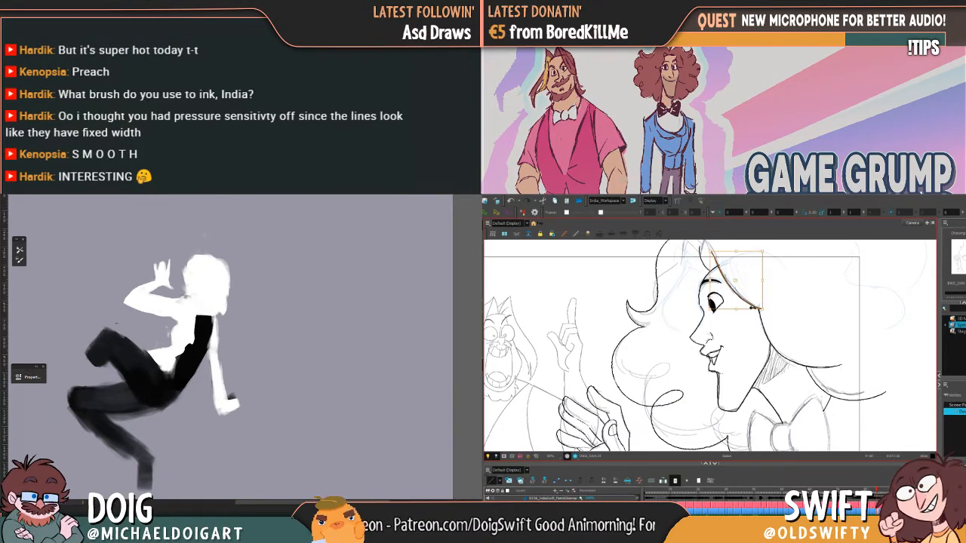
{"action": "left_click", "coordinate": [753, 308]}
{"action": "left_click", "coordinate": [756, 307]}
Compare the forehead hair line's position between the closed-mouth drawing and the adjacent open-smile drawing
{"action": "key", "text": "comma"}
{"action": "key", "text": "period"}
{"action": "key", "text": "comma"}
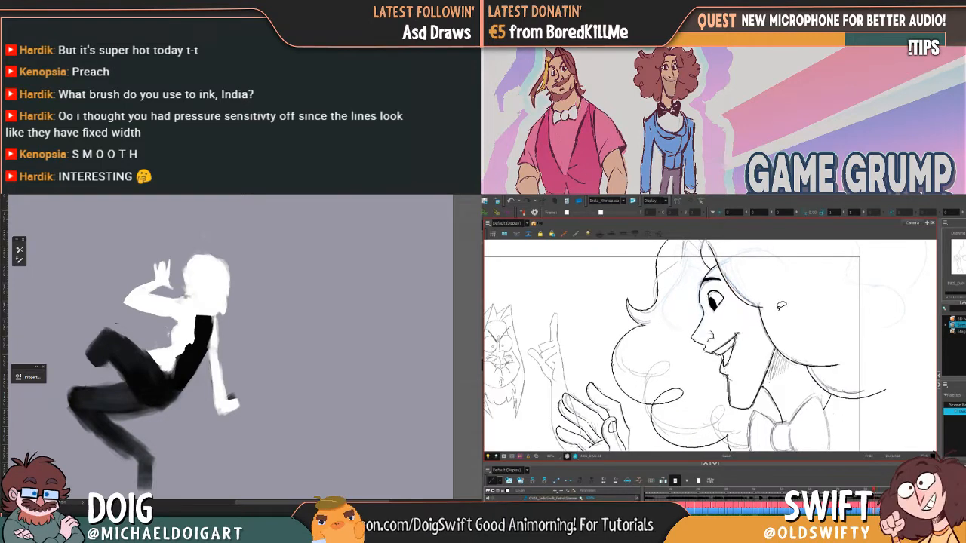
{"action": "key", "text": "period"}
{"action": "key", "text": "comma"}
{"action": "key", "text": "period"}
{"action": "key", "text": "comma"}
{"action": "key", "text": "period"}
Stretch the forehead hair line slightly downward and check its motion against the adjacent drawing
{"action": "left_click", "coordinate": [755, 307]}
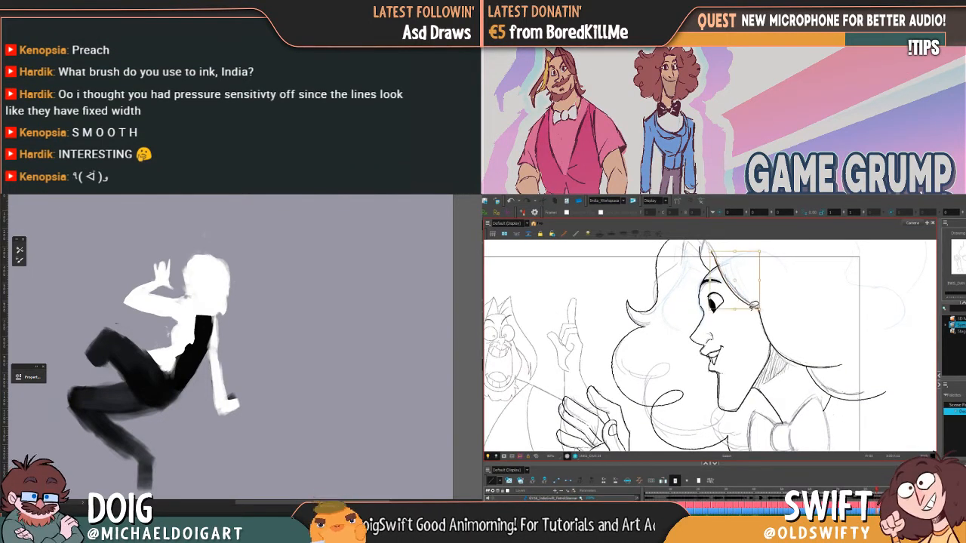
{"action": "left_click_drag", "start_coordinate": [736, 310], "coordinate": [735, 312]}
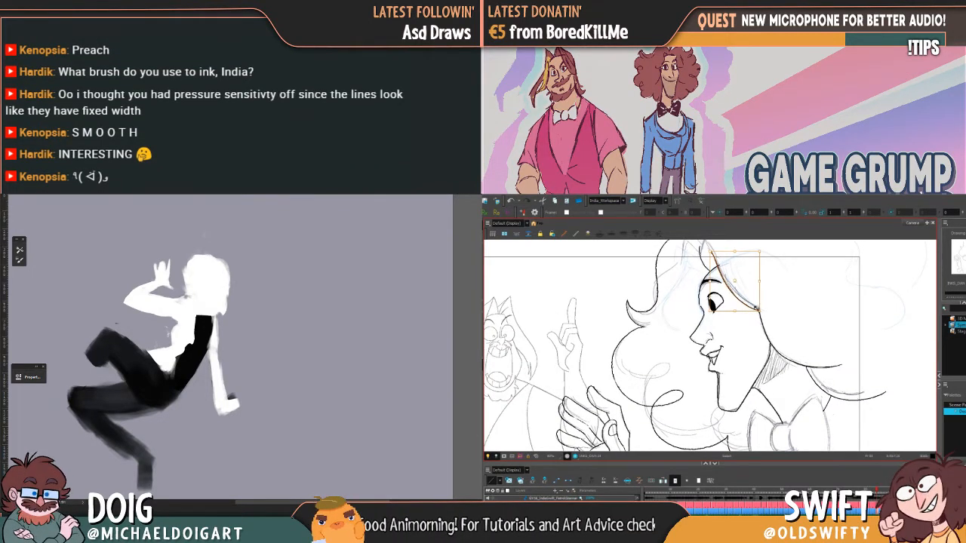
{"action": "left_click", "coordinate": [764, 306]}
{"action": "left_click", "coordinate": [739, 298]}
{"action": "left_click", "coordinate": [777, 305]}
{"action": "key", "text": "comma"}
{"action": "key", "text": "period"}
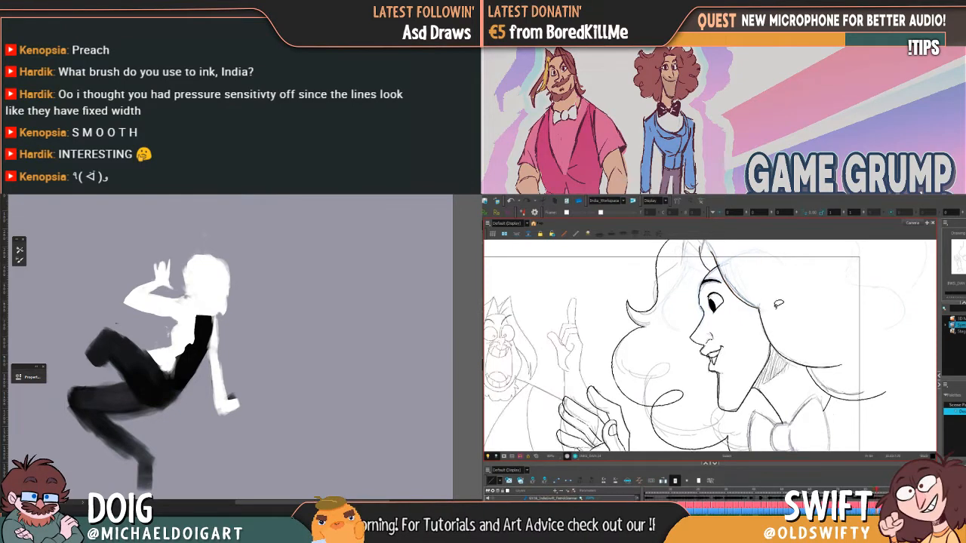
{"action": "key", "text": "comma"}
{"action": "key", "text": "period"}
{"action": "key", "text": "comma"}
{"action": "key", "text": "period"}
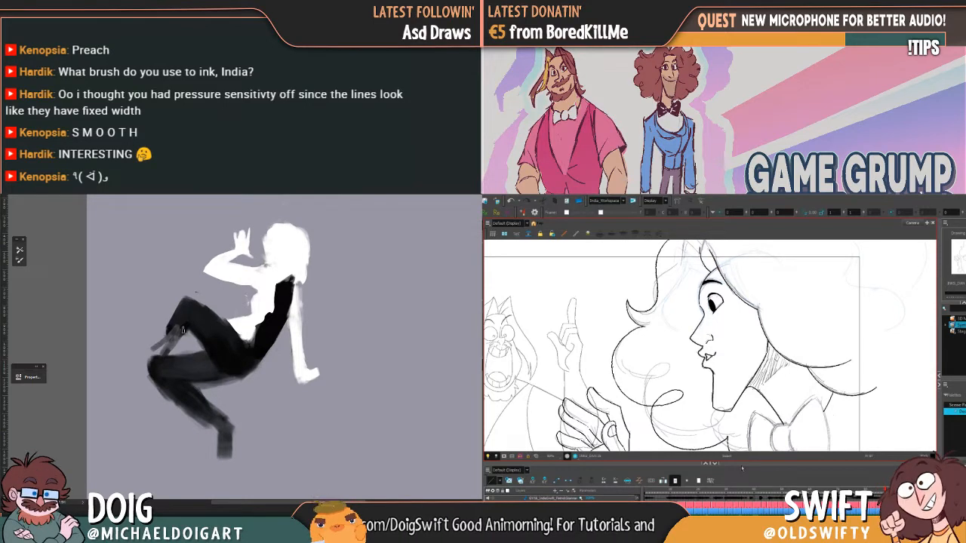
Replace the face-side hair lines in the puckered-lips drawing with a copy of those from the preceding drawing
{"action": "mouse_move", "coordinate": [836, 364]}
{"action": "left_mouse_down"}
{"action": "mouse_move", "coordinate": [810, 336]}
{"action": "mouse_move", "coordinate": [758, 321]}
{"action": "mouse_move", "coordinate": [727, 269]}
{"action": "mouse_move", "coordinate": [774, 251]}
{"action": "mouse_move", "coordinate": [833, 336]}
{"action": "left_mouse_up"}
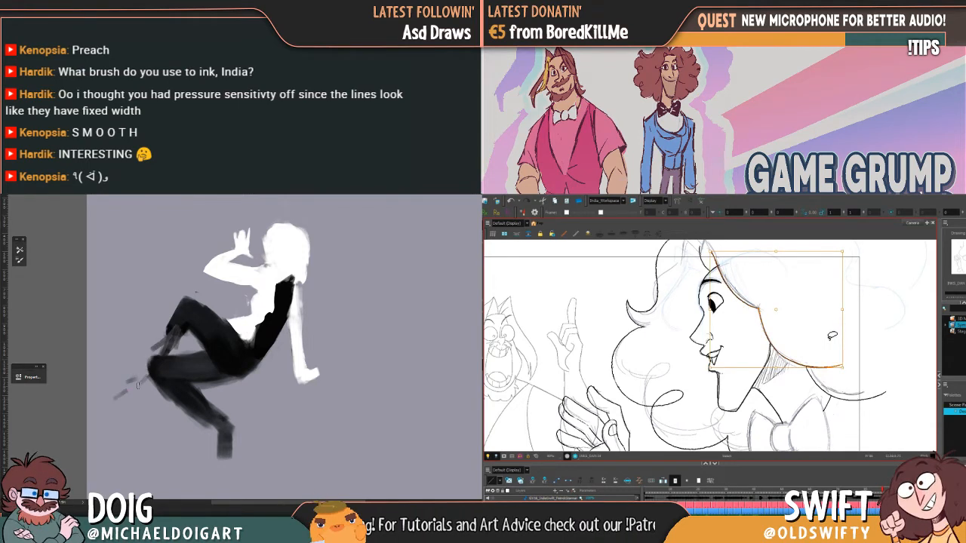
{"action": "key", "text": "period"}
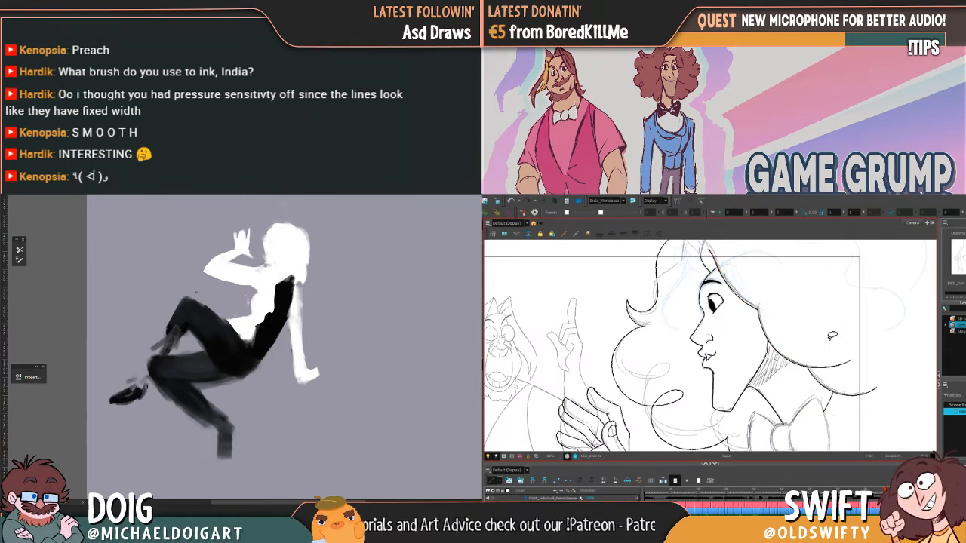
{"action": "mouse_move", "coordinate": [832, 336]}
{"action": "left_mouse_down"}
{"action": "mouse_move", "coordinate": [830, 376]}
{"action": "mouse_move", "coordinate": [782, 326]}
{"action": "mouse_move", "coordinate": [773, 279]}
{"action": "mouse_move", "coordinate": [711, 255]}
{"action": "left_mouse_up"}
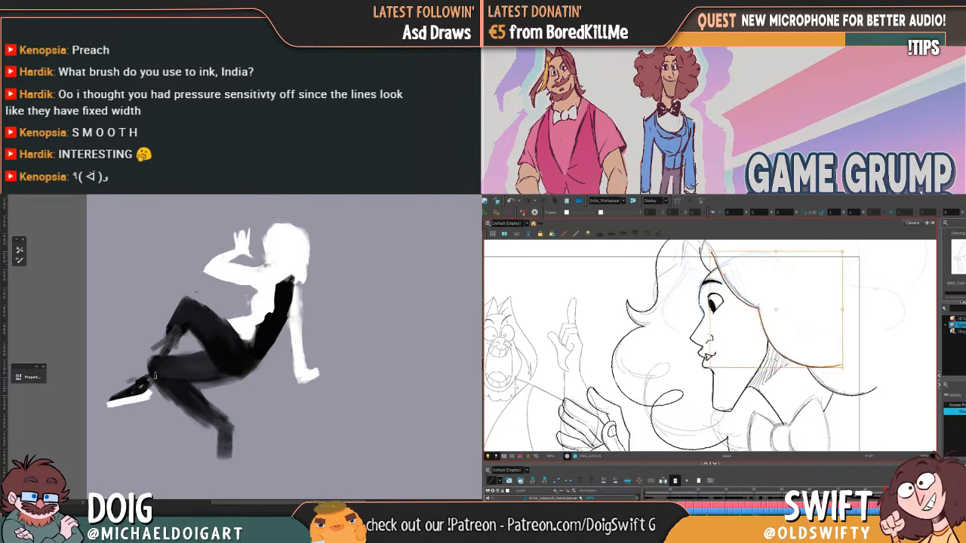
In Photoshop, paint the dark ankle joining the seated figure's crossed leg to its pointed foot
{"action": "left_click_drag", "start_coordinate": [155, 376], "coordinate": [150, 390]}
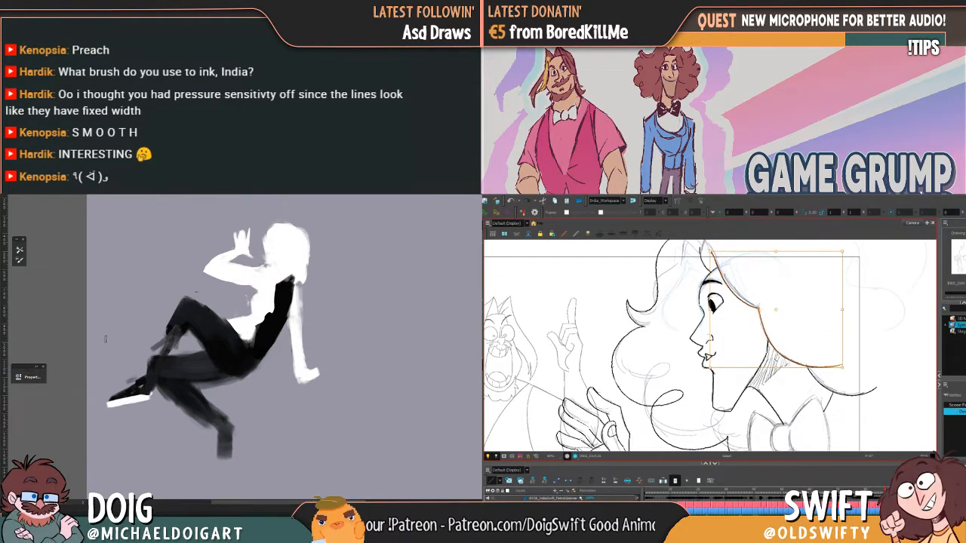
In Harmony, compare the copied hair lines between the puckered-lips drawing and the preceding drawing
{"action": "key", "text": "f"}
{"action": "key", "text": "g"}
{"action": "key", "text": "f"}
{"action": "key", "text": "g"}
{"action": "key", "text": "f"}
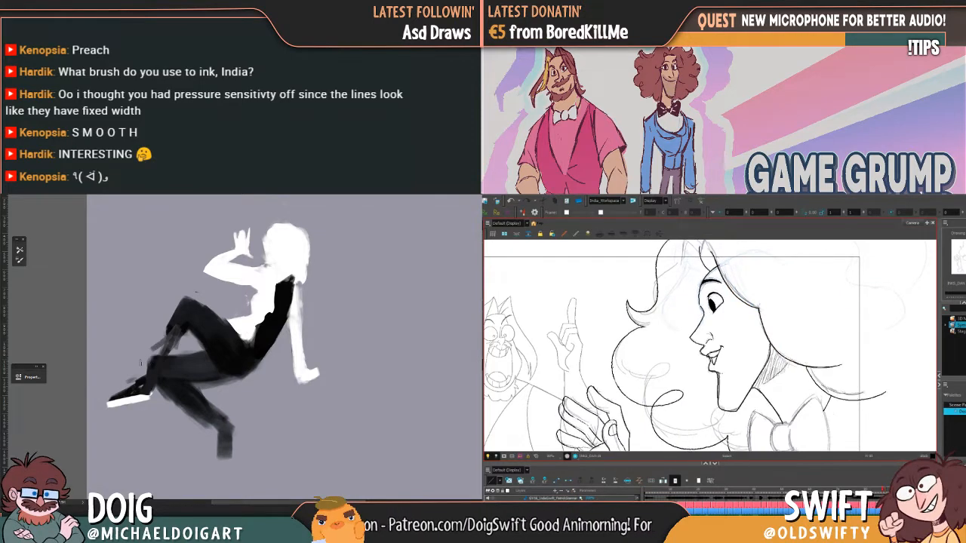
{"action": "key", "text": "g"}
{"action": "key", "text": "f"}
{"action": "key", "text": "g"}
Adjust the selected cheek hair line in Harmony and paint teal soles on both of the seated figure's feet in Photoshop
{"action": "mouse_move", "coordinate": [753, 288]}
{"action": "left_mouse_down"}
{"action": "mouse_move", "coordinate": [792, 362]}
{"action": "mouse_move", "coordinate": [797, 295]}
{"action": "left_mouse_up"}
{"action": "mouse_move", "coordinate": [111, 403]}
{"action": "left_mouse_down"}
{"action": "mouse_move", "coordinate": [155, 393]}
{"action": "mouse_move", "coordinate": [107, 404]}
{"action": "left_mouse_up"}
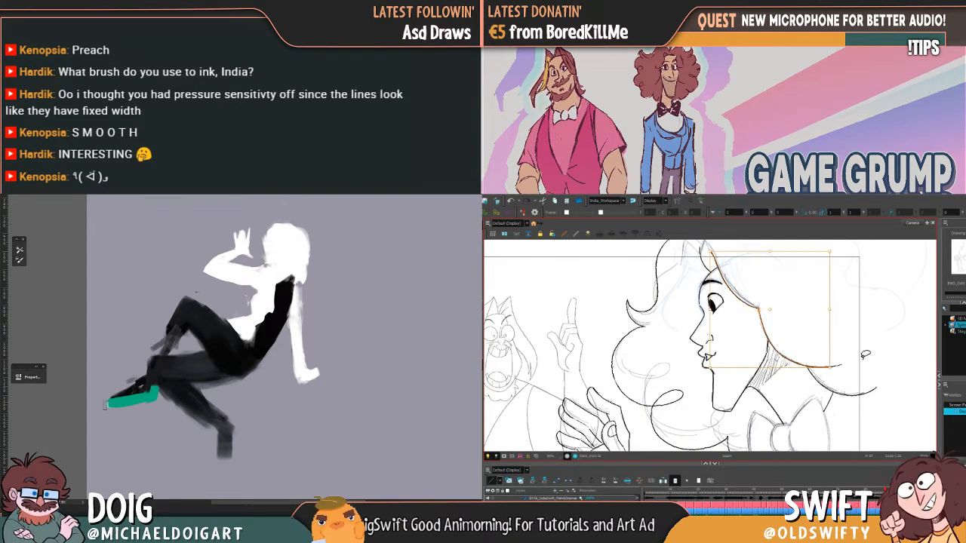
{"action": "mouse_move", "coordinate": [862, 359]}
{"action": "left_mouse_down"}
{"action": "mouse_move", "coordinate": [826, 364]}
{"action": "mouse_move", "coordinate": [773, 322]}
{"action": "mouse_move", "coordinate": [838, 303]}
{"action": "left_mouse_up"}
{"action": "left_click_drag", "start_coordinate": [228, 419], "coordinate": [234, 427]}
{"action": "left_click_drag", "start_coordinate": [841, 300], "coordinate": [850, 337]}
{"action": "left_click_drag", "start_coordinate": [234, 426], "coordinate": [246, 462]}
Check the hair lines across the surrounding Harmony drawings and trim the dark foot beside the lower teal sole in Photoshop
{"action": "key", "text": "."}
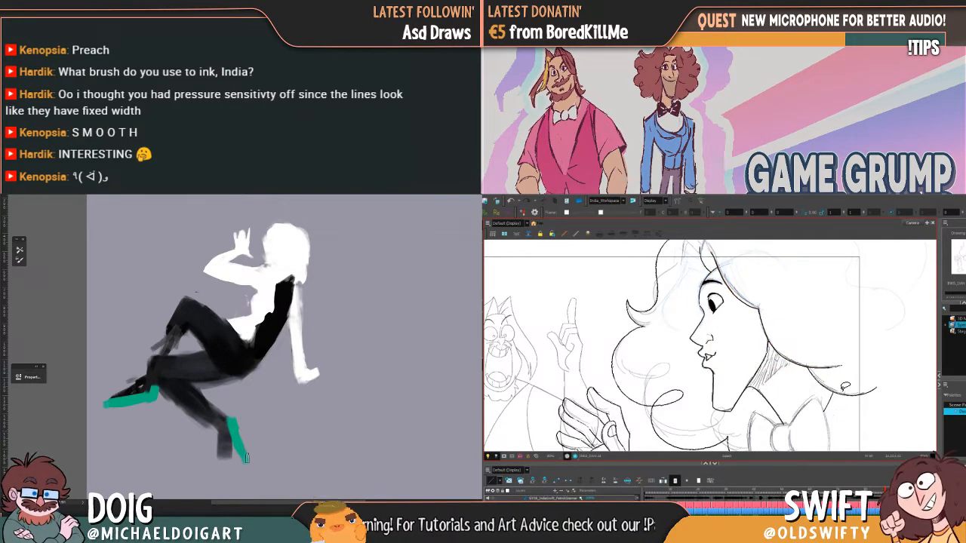
{"action": "key", "text": "."}
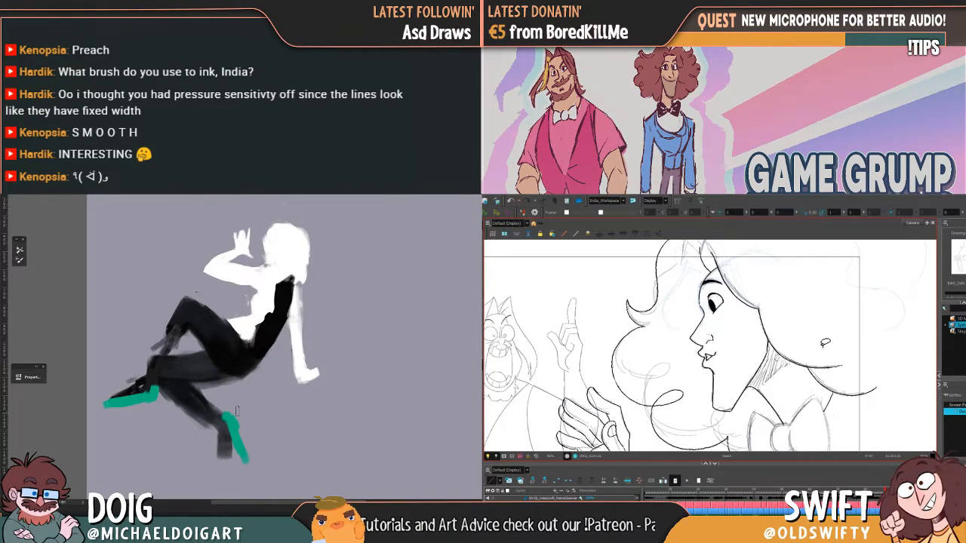
{"action": "key", "text": "."}
{"action": "key", "text": "."}
{"action": "key", "text": "."}
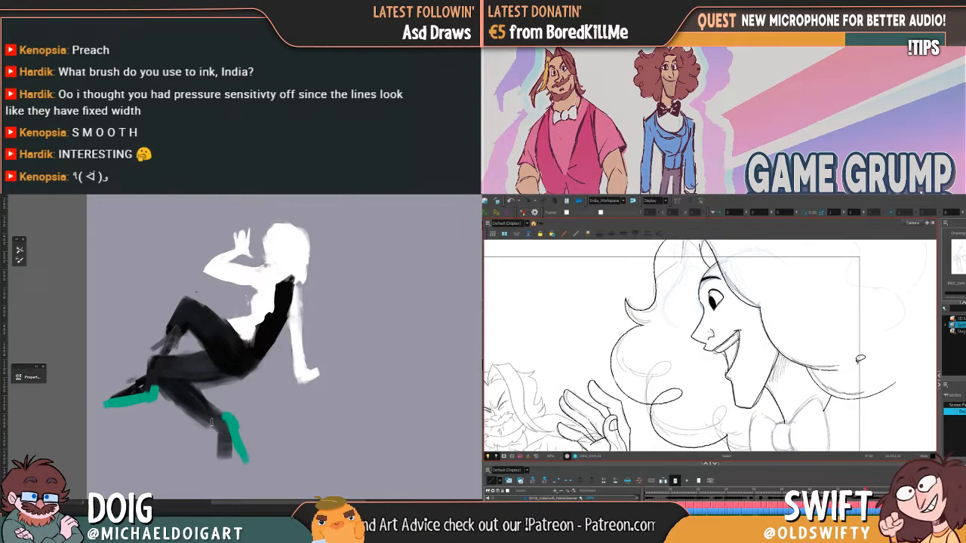
{"action": "mouse_move", "coordinate": [223, 445]}
{"action": "left_mouse_down"}
{"action": "mouse_move", "coordinate": [213, 432]}
{"action": "mouse_move", "coordinate": [212, 446]}
{"action": "left_mouse_up"}
{"action": "key", "text": "."}
{"action": "key", "text": "."}
{"action": "key", "text": "."}
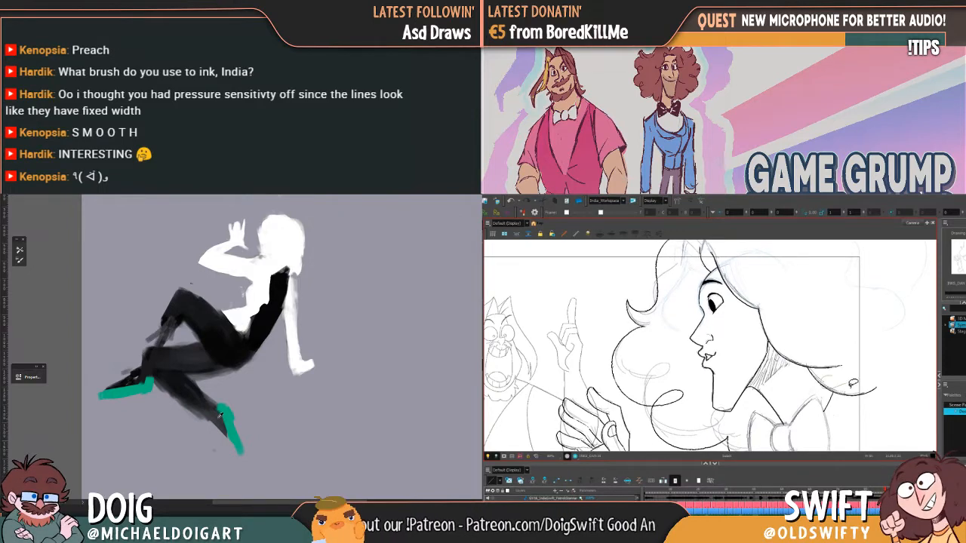
Replace the puckered-lips drawing's lower hair line with the preceding drawing's copy, and reshape the dark foot beside the lower teal sole in Photoshop
{"action": "mouse_move", "coordinate": [854, 402]}
{"action": "left_mouse_down"}
{"action": "mouse_move", "coordinate": [859, 386]}
{"action": "mouse_move", "coordinate": [847, 372]}
{"action": "left_mouse_up"}
{"action": "left_click_drag", "start_coordinate": [221, 411], "coordinate": [234, 452]}
{"action": "key", "text": "ctrl+v"}
{"action": "left_click_drag", "start_coordinate": [252, 419], "coordinate": [248, 412]}
{"action": "left_click_drag", "start_coordinate": [846, 401], "coordinate": [847, 400]}
{"action": "left_click", "coordinate": [866, 360]}
{"action": "left_click_drag", "start_coordinate": [239, 321], "coordinate": [245, 394]}
{"action": "left_click", "coordinate": [854, 394]}
{"action": "key", "text": "Delete"}
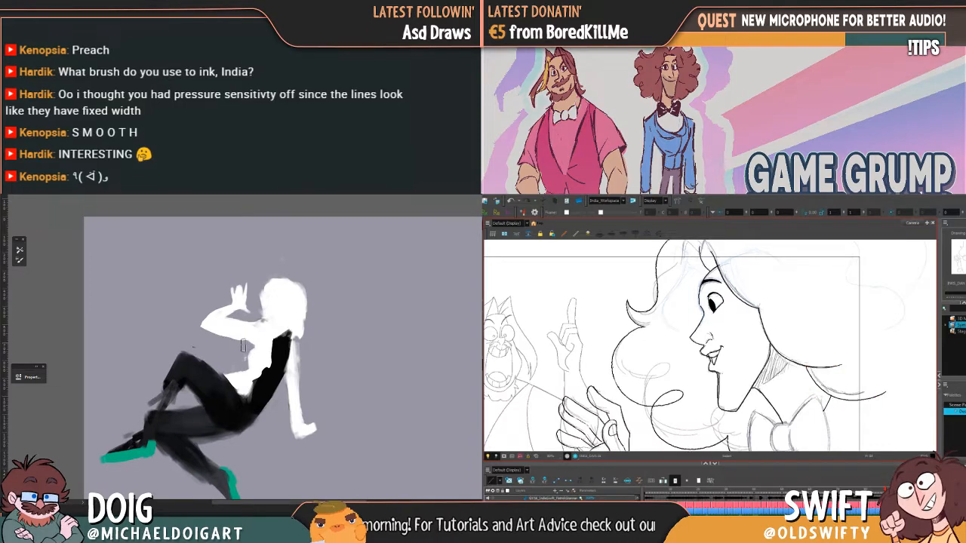
{"action": "key", "text": "."}
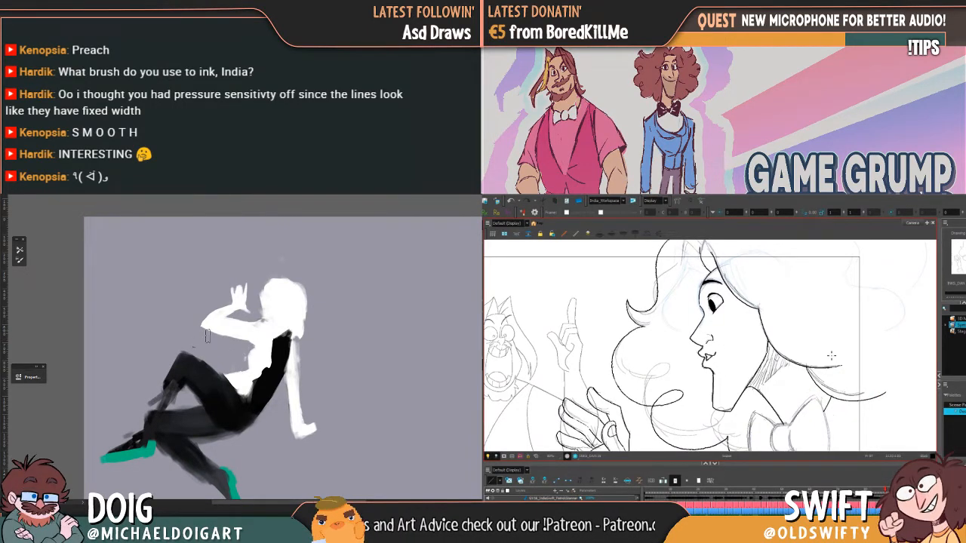
In Photoshop, sample the dark shoe colour and paint the raised leg's shin down to the pointed foot
{"action": "left_click_drag", "start_coordinate": [226, 376], "coordinate": [231, 360]}
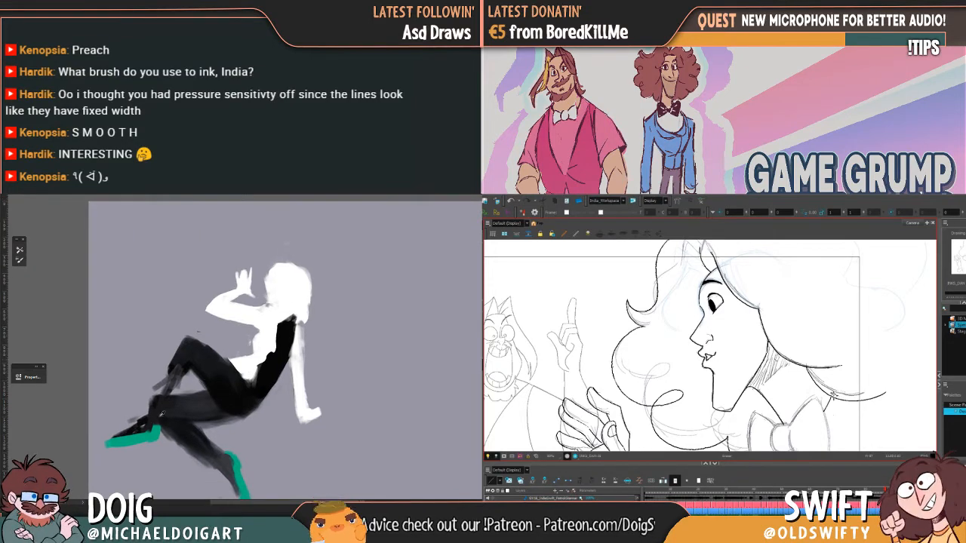
{"action": "left_click", "coordinate": [139, 429], "text": "alt"}
{"action": "left_click_drag", "start_coordinate": [145, 425], "coordinate": [174, 385]}
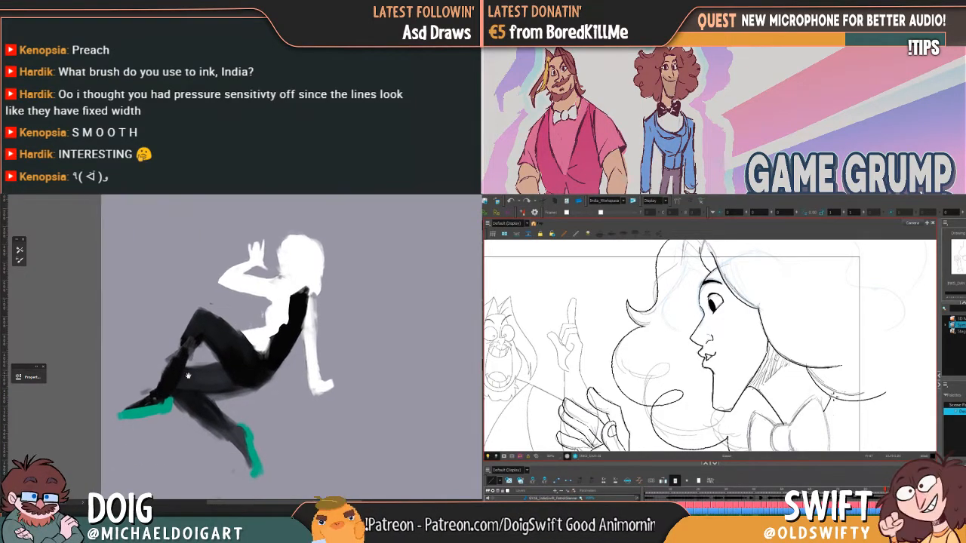
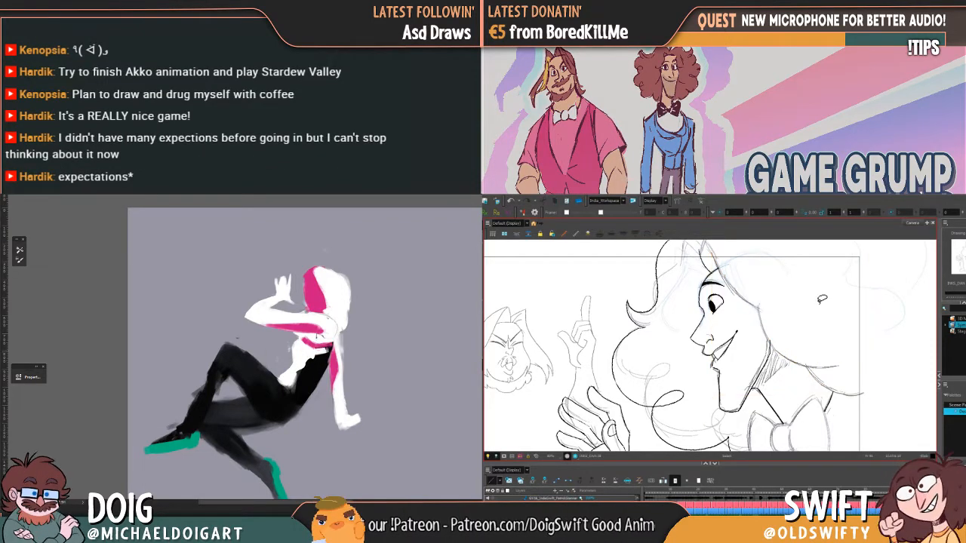
{"action": "key", "text": "1"}
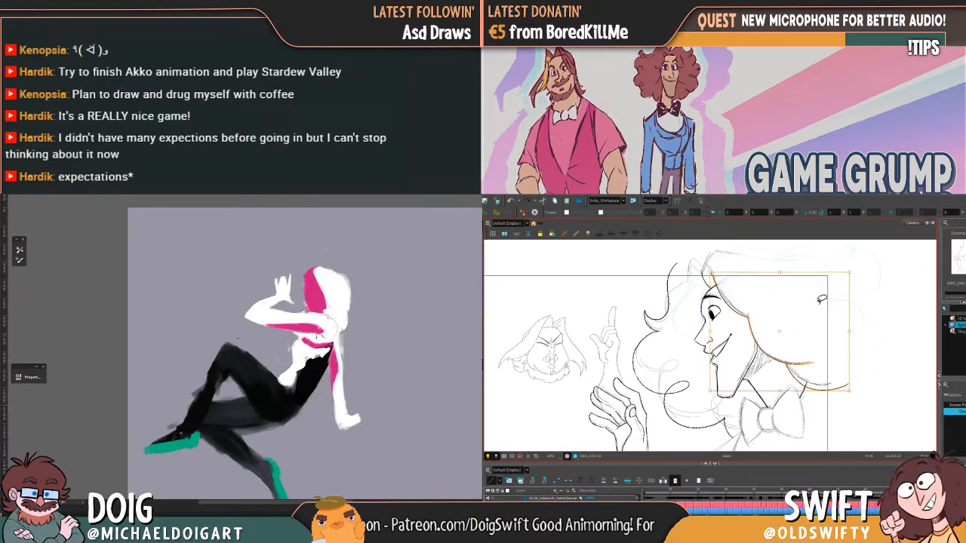
{"action": "key", "text": "2"}
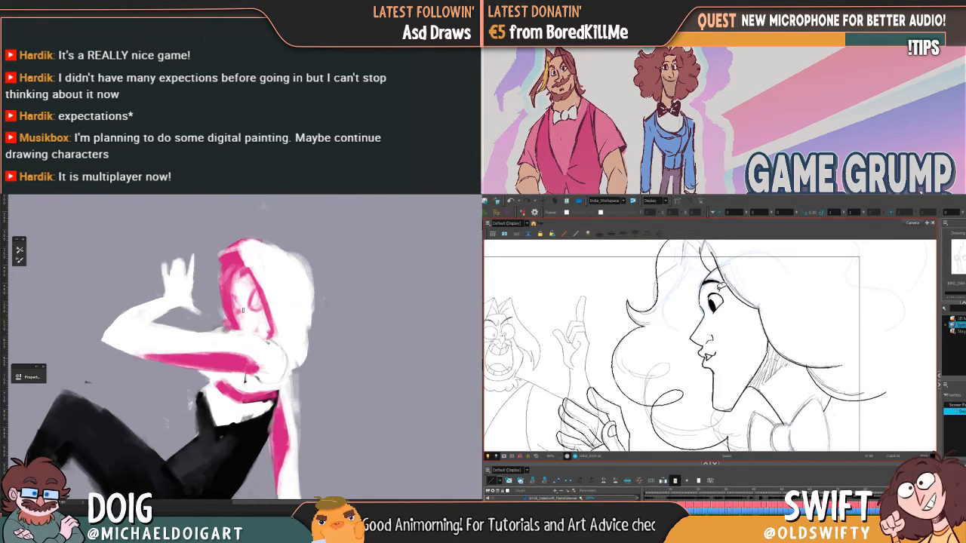
In Photoshop, fill out the pink outer edge of the figure's hood beside the face
{"action": "key", "text": "ctrl+minus"}
{"action": "key", "text": "ctrl+minus"}
{"action": "key", "text": "ctrl+minus"}
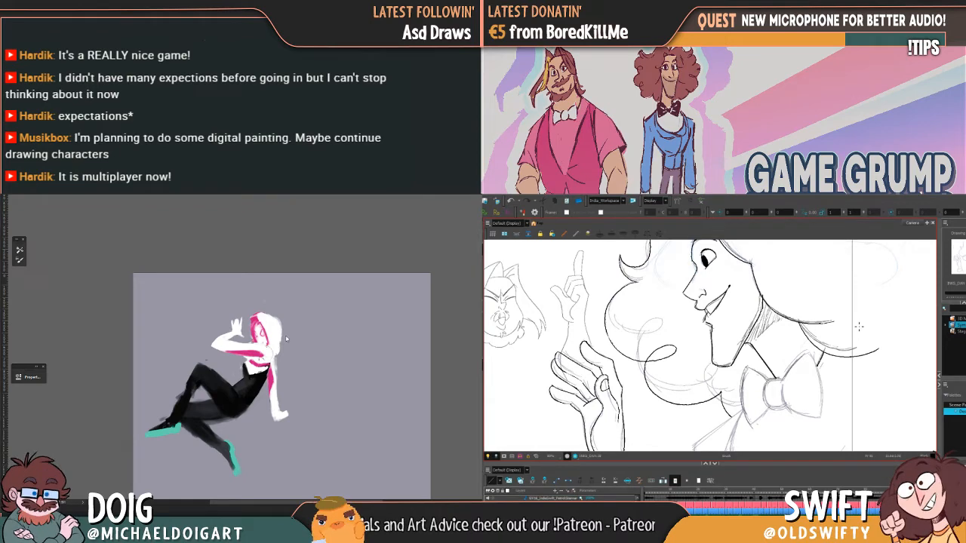
{"action": "scroll", "coordinate": [286, 340], "scroll_direction": "up", "scroll_amount": 10}
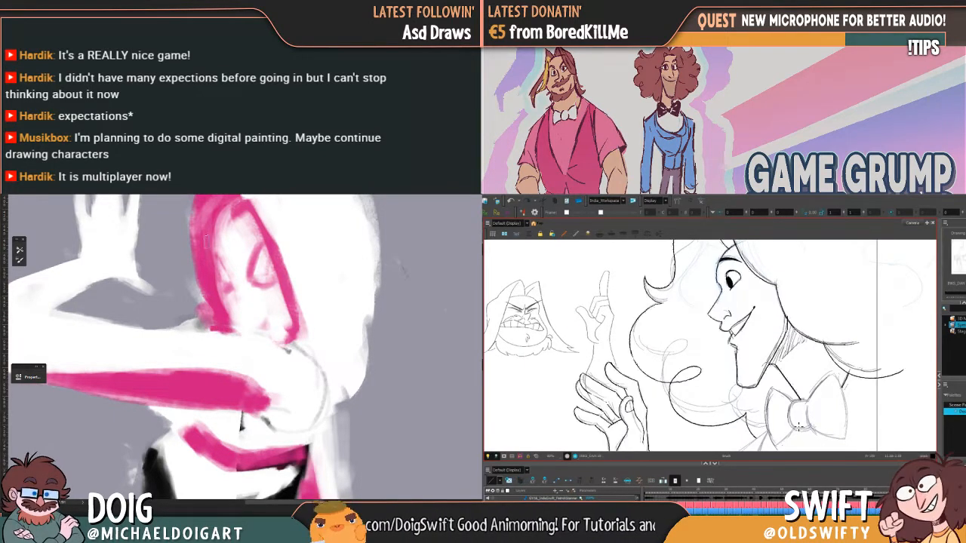
{"action": "scroll", "coordinate": [232, 332], "scroll_direction": "down", "scroll_amount": 3}
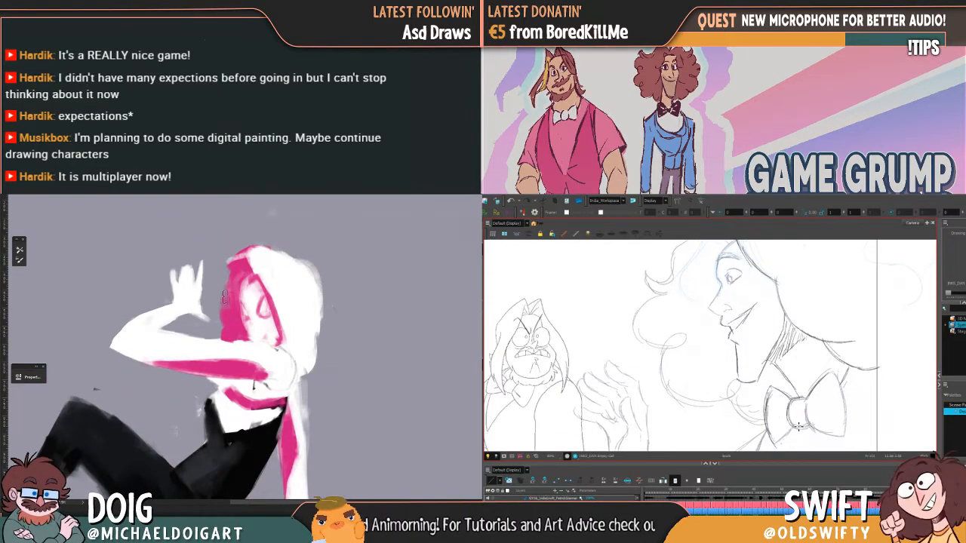
{"action": "left_click_drag", "start_coordinate": [232, 277], "coordinate": [225, 305]}
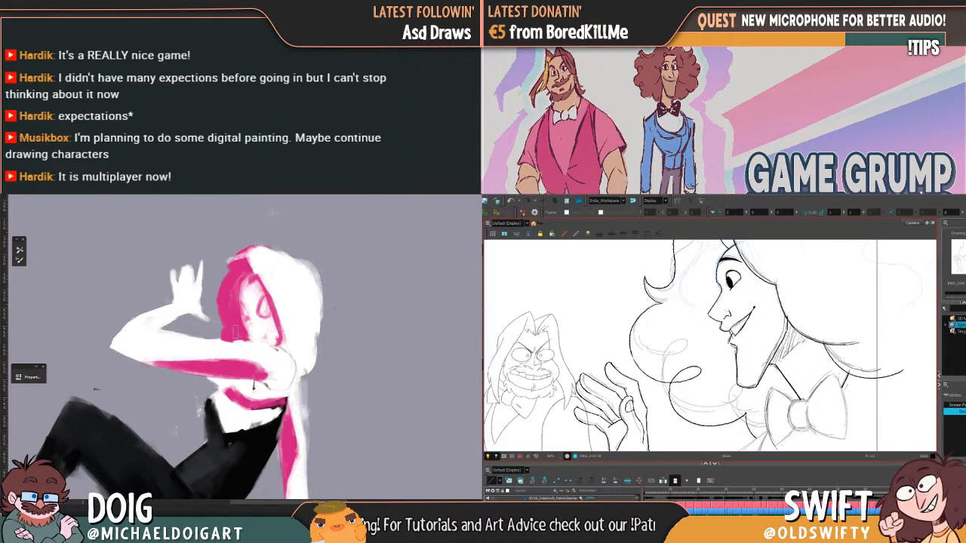
Examine the seated figure's hood shape and overall silhouette both close up and at full-canvas scale
{"action": "key", "text": "ctrl+minus"}
{"action": "key", "text": "ctrl+minus"}
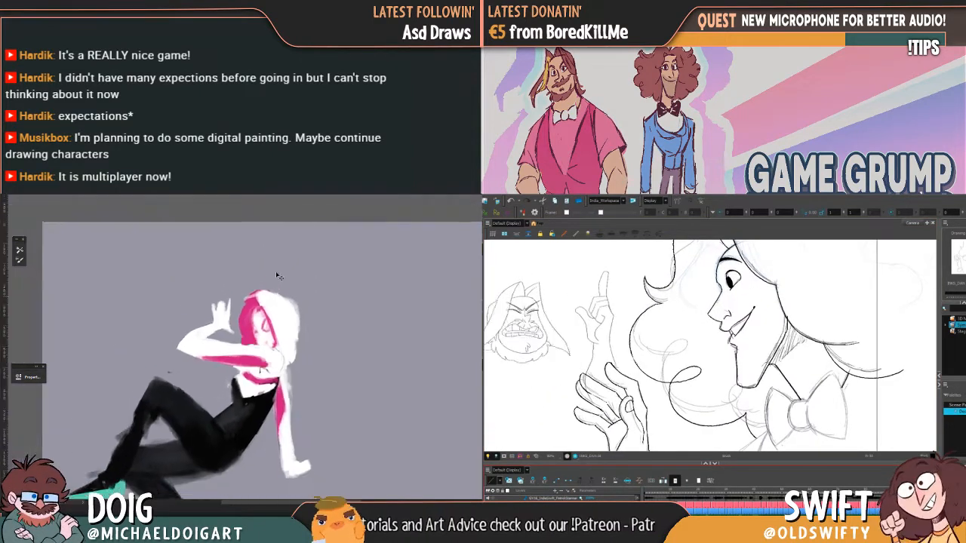
{"action": "key", "text": "ctrl+plus"}
{"action": "key", "text": "ctrl+plus"}
{"action": "key", "text": "ctrl+plus"}
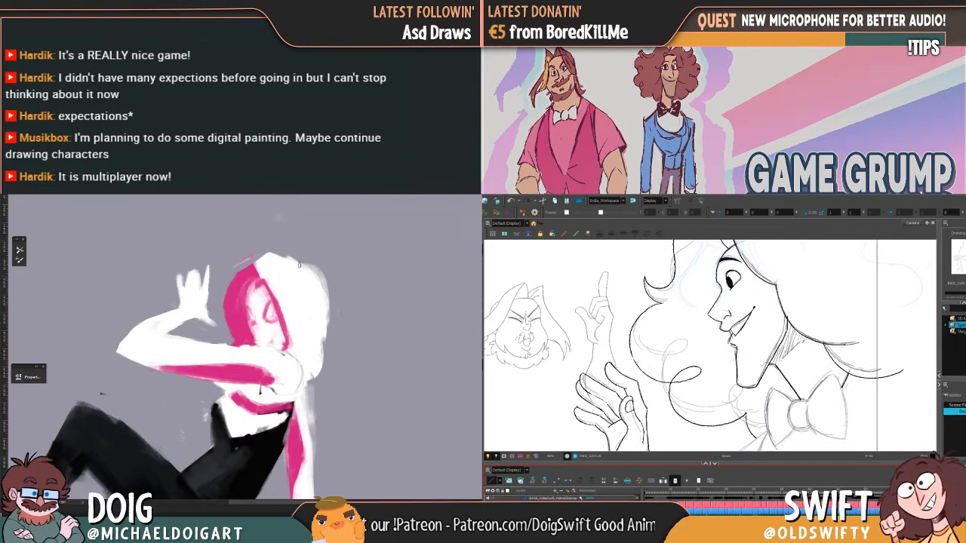
{"action": "key", "text": "ctrl+minus"}
{"action": "key", "text": "ctrl+minus"}
{"action": "key", "text": "ctrl+minus"}
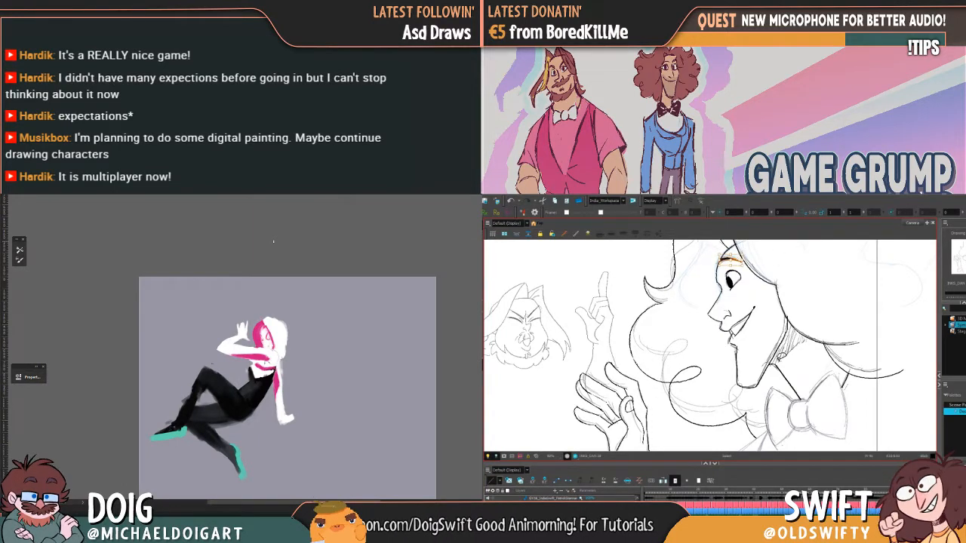
{"action": "key", "text": "ctrl+plus"}
{"action": "key", "text": "ctrl+plus"}
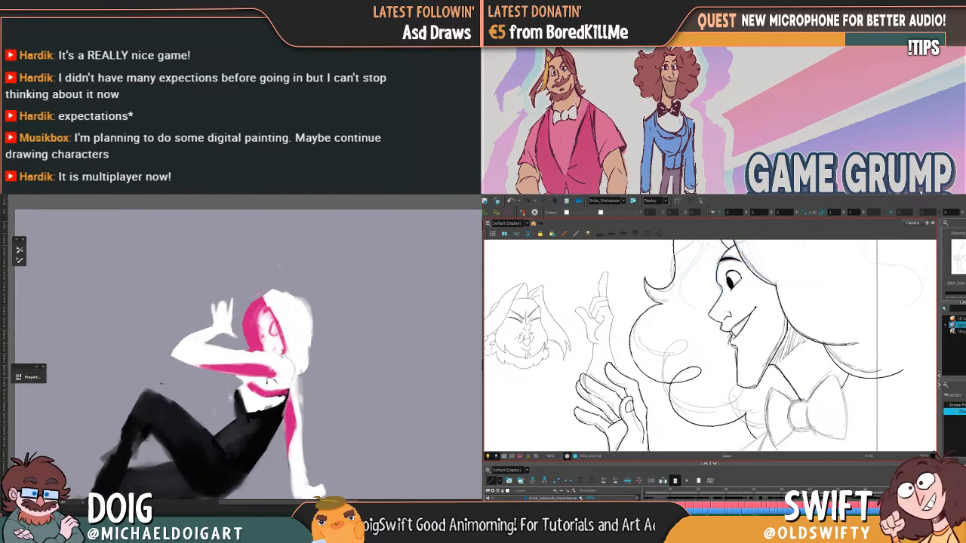
Lasso the seated figure's raised arm, scale it down slightly and reposition it against the shoulder
{"action": "mouse_move", "coordinate": [284, 376]}
{"action": "left_mouse_down"}
{"action": "mouse_move", "coordinate": [285, 349]}
{"action": "mouse_move", "coordinate": [269, 344]}
{"action": "mouse_move", "coordinate": [261, 302]}
{"action": "mouse_move", "coordinate": [272, 340]}
{"action": "left_mouse_up"}
{"action": "left_click", "coordinate": [719, 271]}
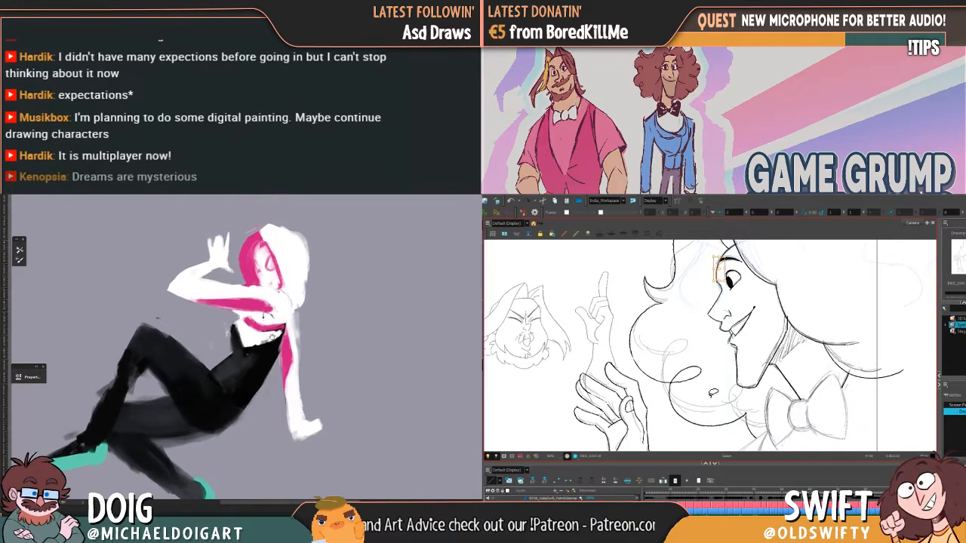
{"action": "mouse_move", "coordinate": [228, 254]}
{"action": "left_mouse_down"}
{"action": "mouse_move", "coordinate": [208, 226]}
{"action": "mouse_move", "coordinate": [154, 278]}
{"action": "left_mouse_up"}
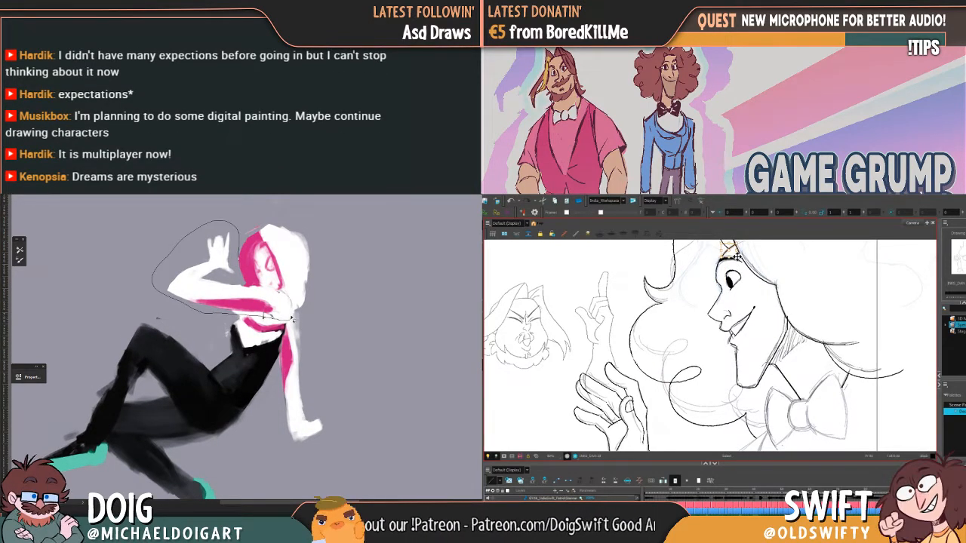
{"action": "left_click_drag", "start_coordinate": [239, 268], "coordinate": [239, 264]}
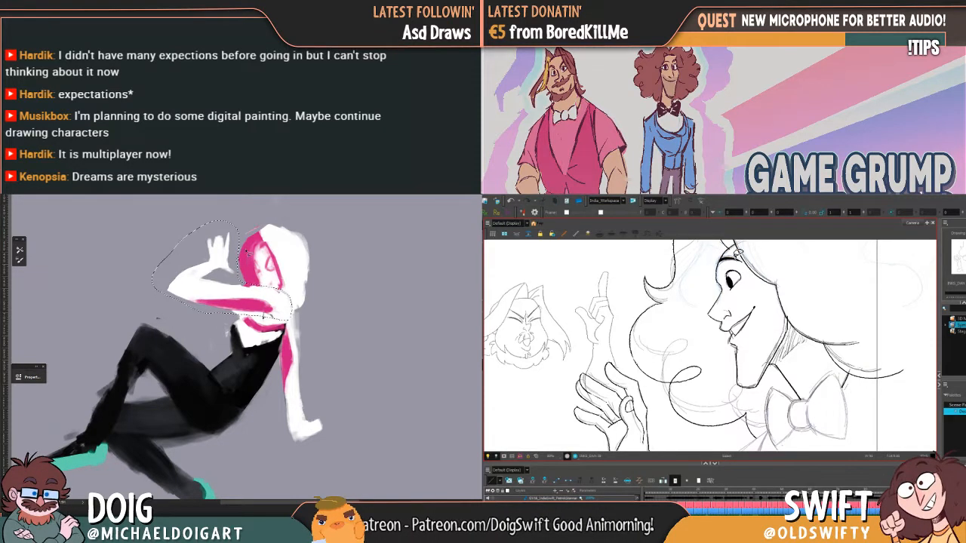
{"action": "key", "text": "ctrl+t"}
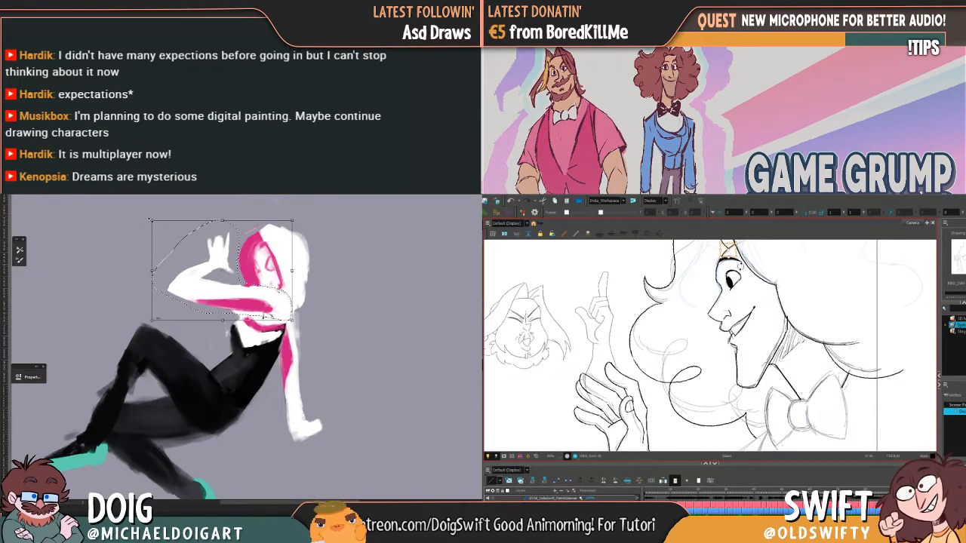
{"action": "left_click_drag", "start_coordinate": [150, 220], "coordinate": [163, 238]}
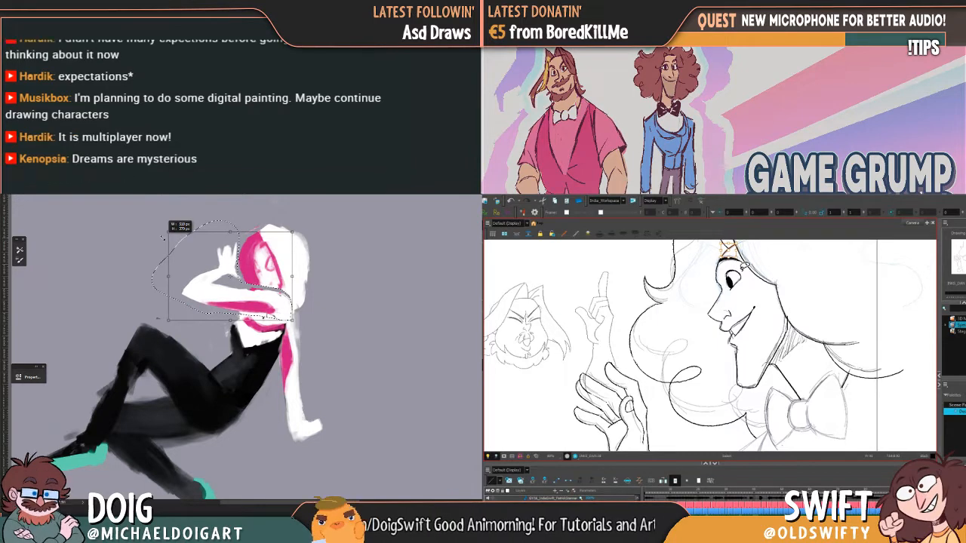
{"action": "left_click_drag", "start_coordinate": [279, 312], "coordinate": [280, 312]}
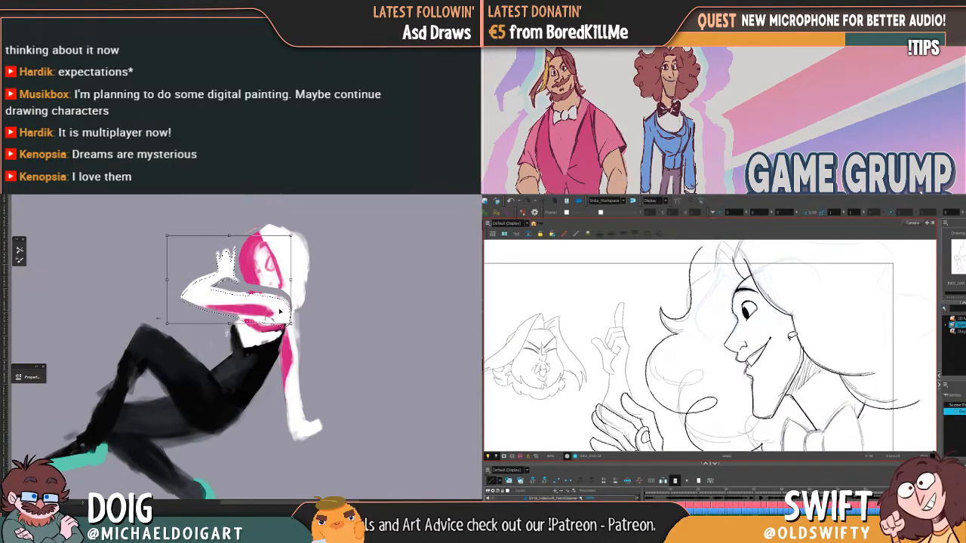
{"action": "key", "text": "Return"}
{"action": "key", "text": "ctrl+d"}
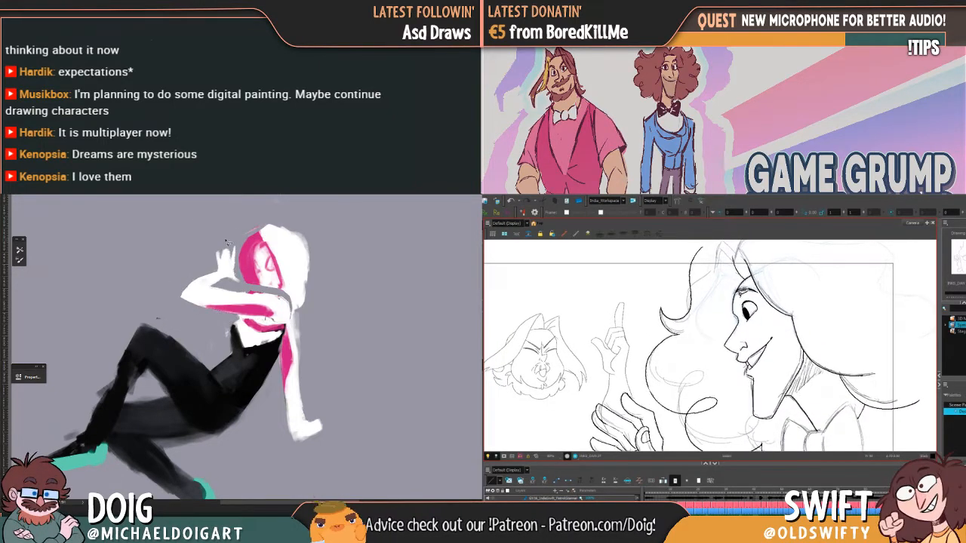
Lasso the figure's hooded head, tilt it slightly clockwise and reposition it over the shoulders
{"action": "left_click_drag", "start_coordinate": [247, 227], "coordinate": [238, 252]}
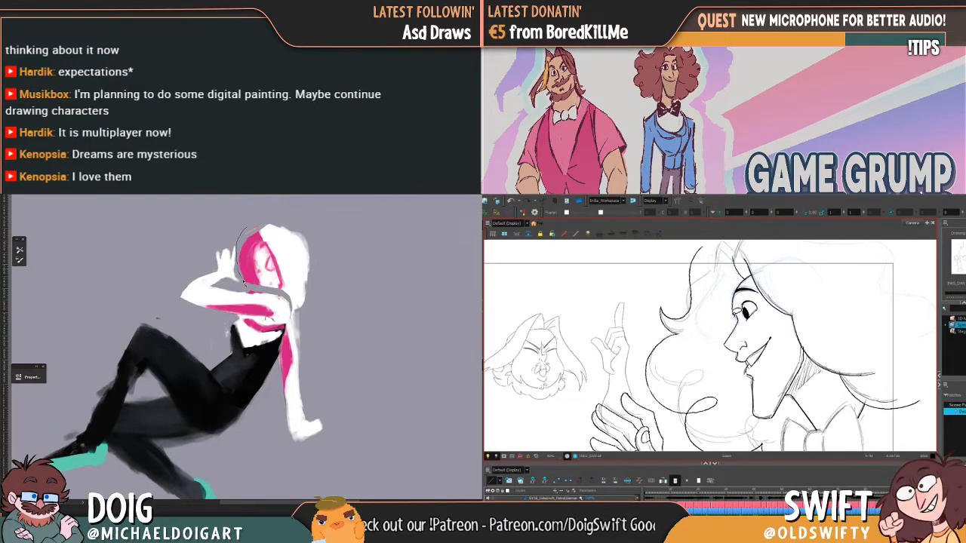
{"action": "mouse_move", "coordinate": [307, 320]}
{"action": "left_mouse_down"}
{"action": "mouse_move", "coordinate": [338, 301]}
{"action": "mouse_move", "coordinate": [351, 257]}
{"action": "mouse_move", "coordinate": [301, 214]}
{"action": "left_mouse_up"}
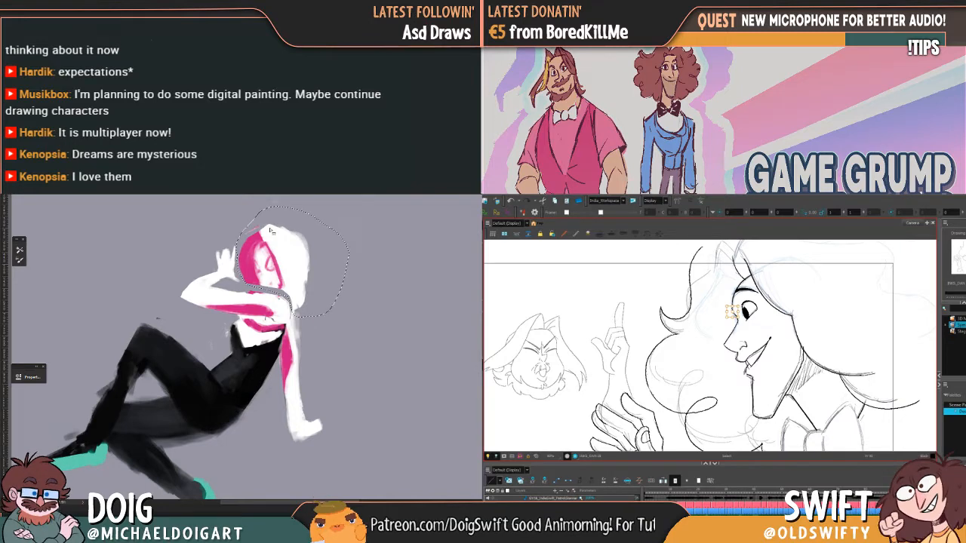
{"action": "key", "text": "ctrl+t"}
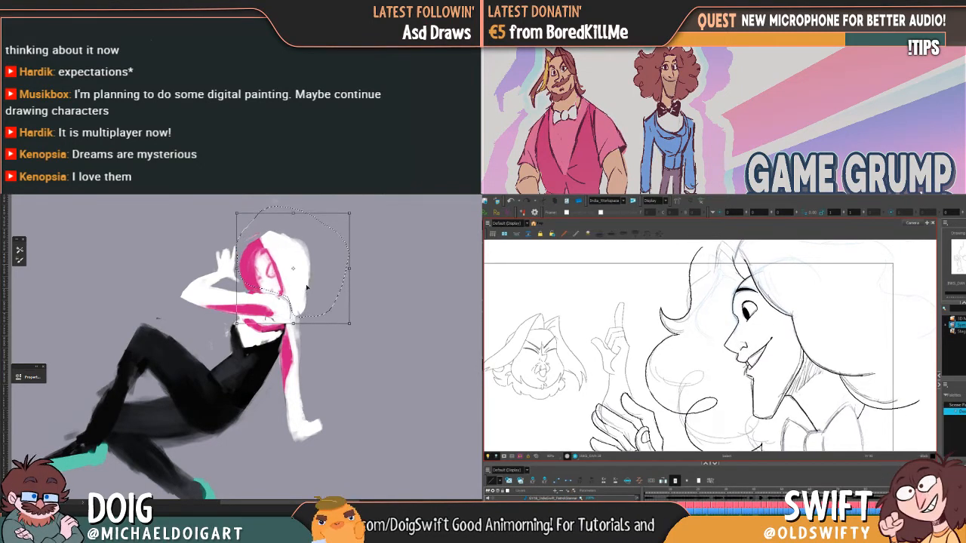
{"action": "left_click_drag", "start_coordinate": [347, 321], "coordinate": [363, 323]}
{"action": "left_click_drag", "start_coordinate": [375, 314], "coordinate": [360, 332]}
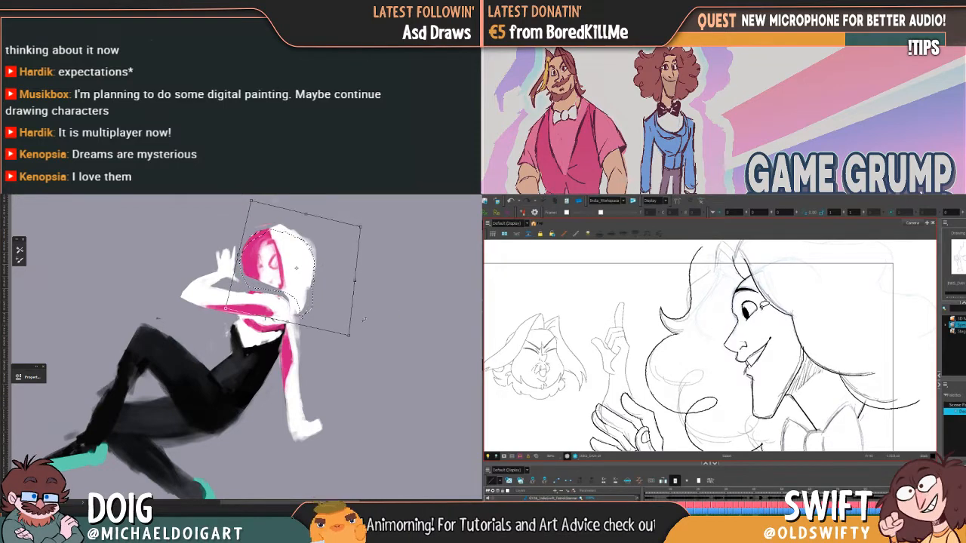
{"action": "left_click_drag", "start_coordinate": [304, 283], "coordinate": [305, 289]}
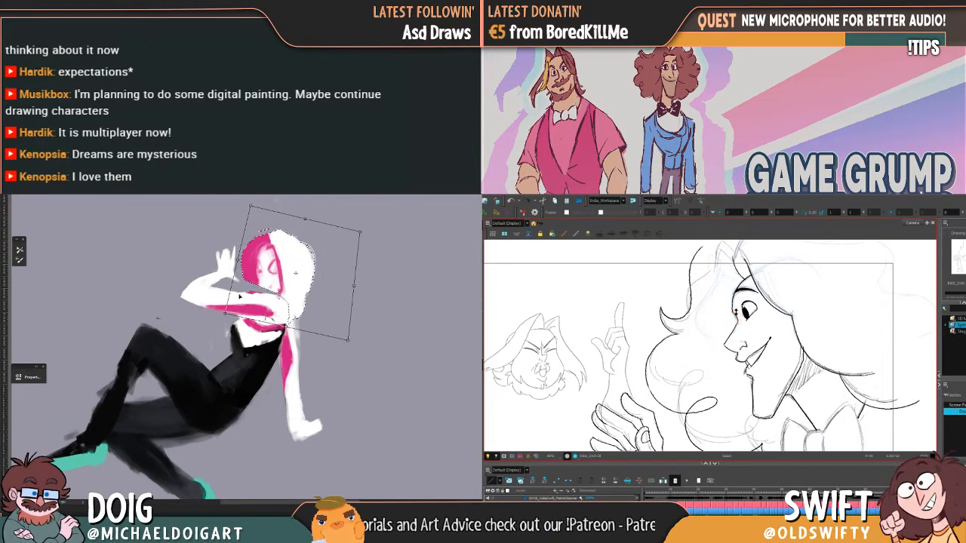
{"action": "left_click_drag", "start_coordinate": [300, 270], "coordinate": [299, 272]}
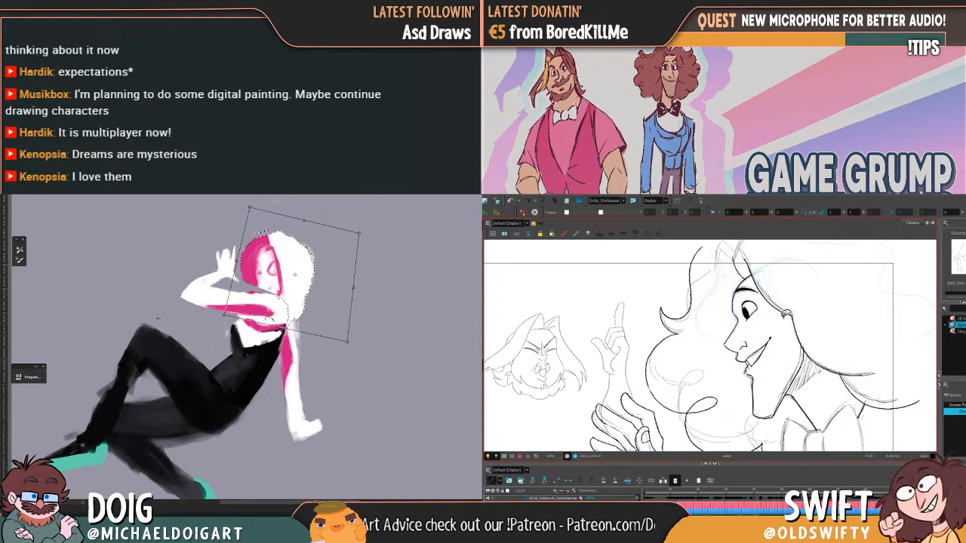
{"action": "key", "text": "Return"}
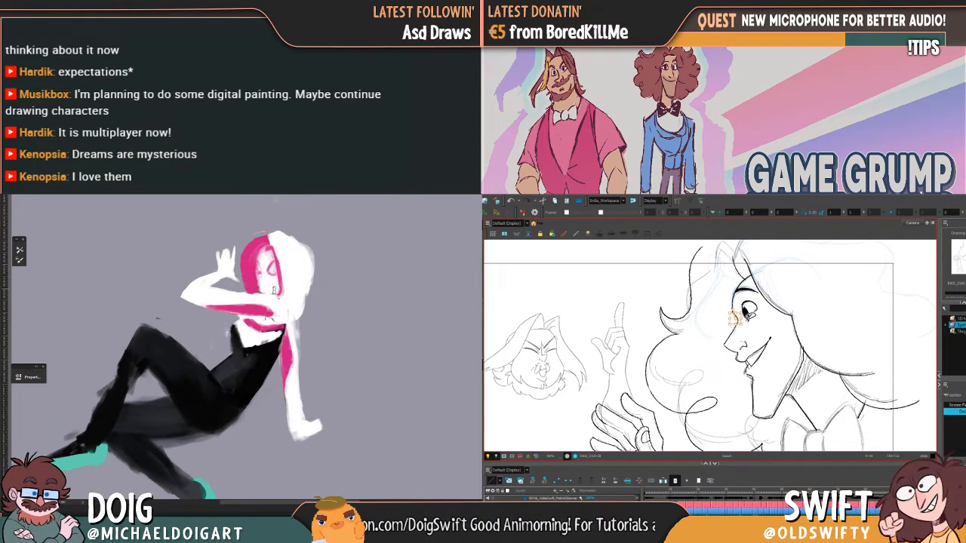
Sample the hood's white and paint a fuller, more angular back and lower edge on the hood
{"action": "left_click", "coordinate": [287, 269], "text": "alt"}
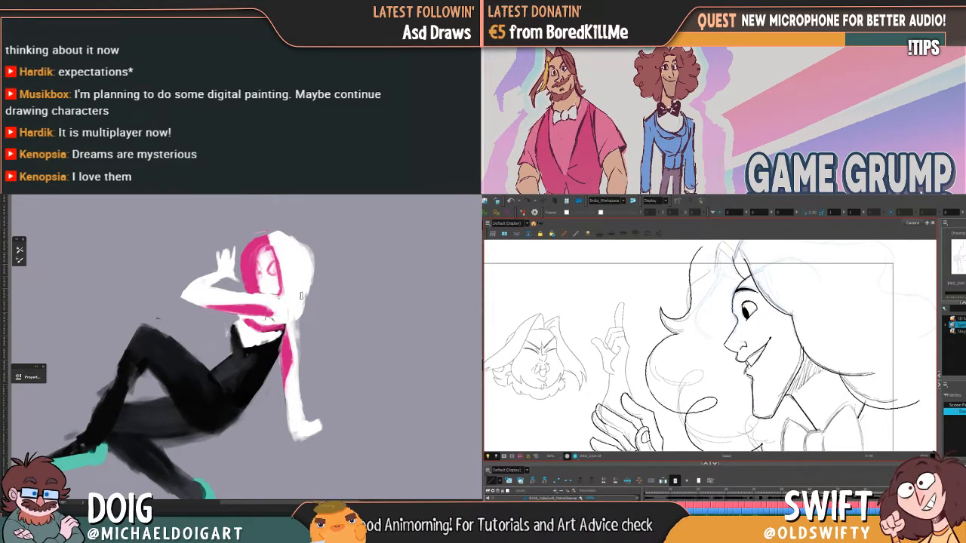
{"action": "left_click_drag", "start_coordinate": [302, 296], "coordinate": [302, 287]}
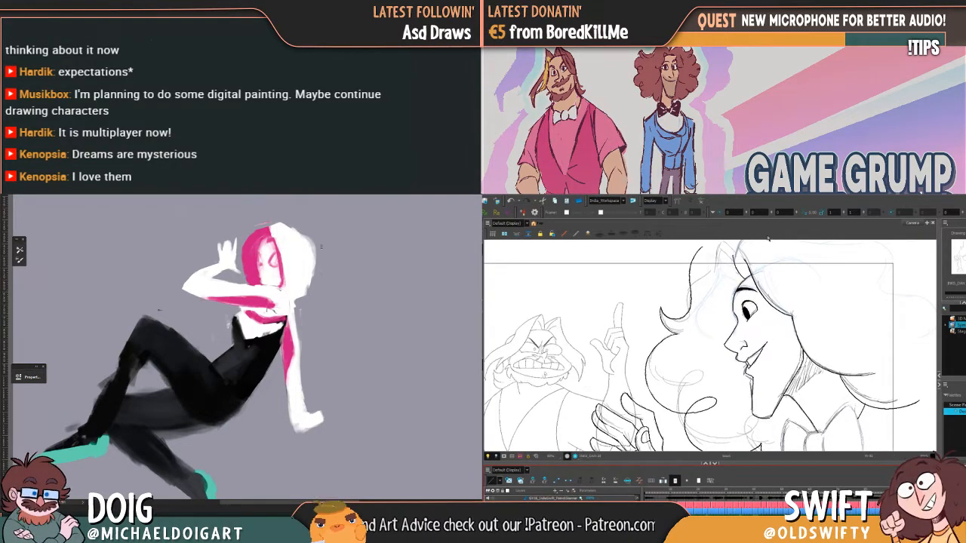
{"action": "left_click_drag", "start_coordinate": [315, 259], "coordinate": [293, 304]}
{"action": "mouse_move", "coordinate": [247, 348]}
{"action": "left_mouse_down"}
{"action": "mouse_move", "coordinate": [307, 277]}
{"action": "mouse_move", "coordinate": [264, 333]}
{"action": "left_mouse_up"}
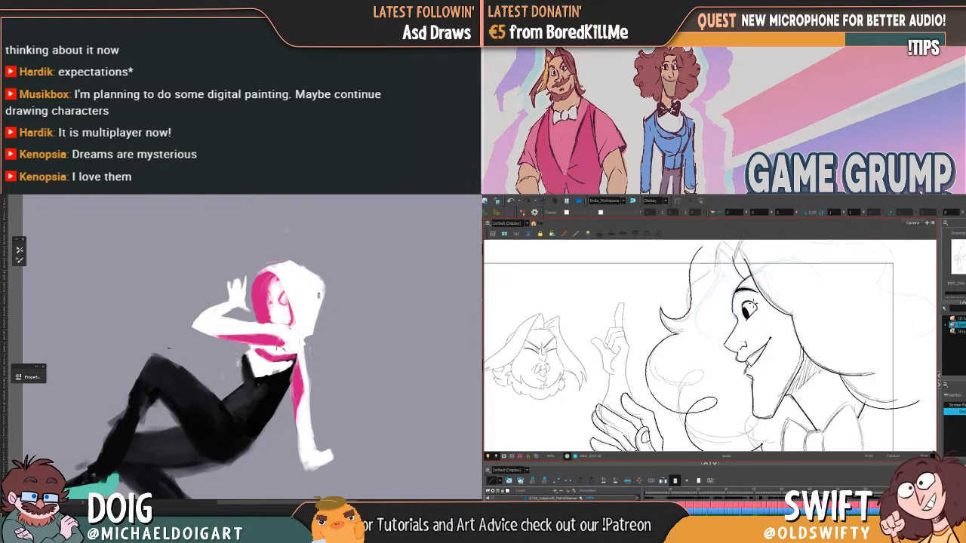
{"action": "key", "text": "ctrl+minus"}
{"action": "mouse_move", "coordinate": [316, 359]}
{"action": "left_mouse_down"}
{"action": "mouse_move", "coordinate": [348, 268]}
{"action": "mouse_move", "coordinate": [330, 327]}
{"action": "left_mouse_up"}
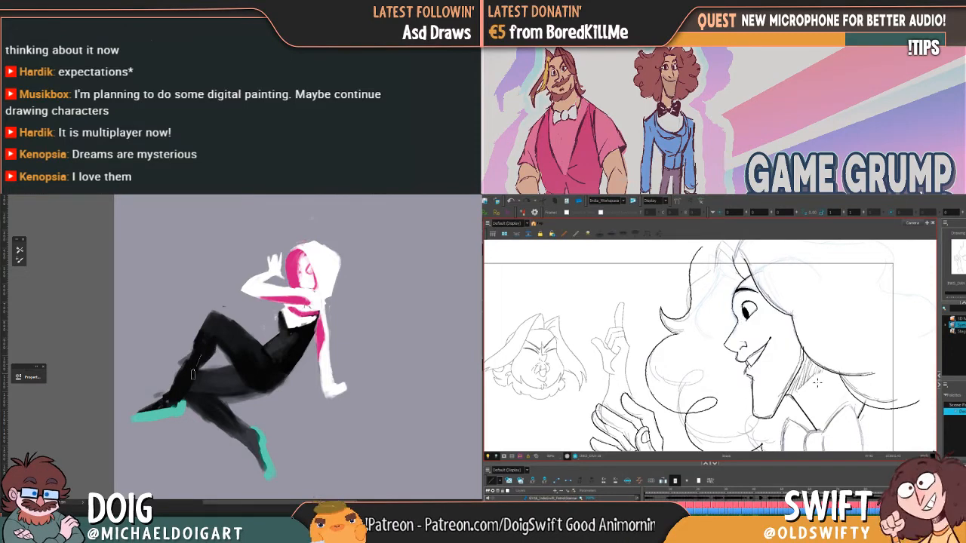
{"action": "left_click_drag", "start_coordinate": [329, 295], "coordinate": [293, 328]}
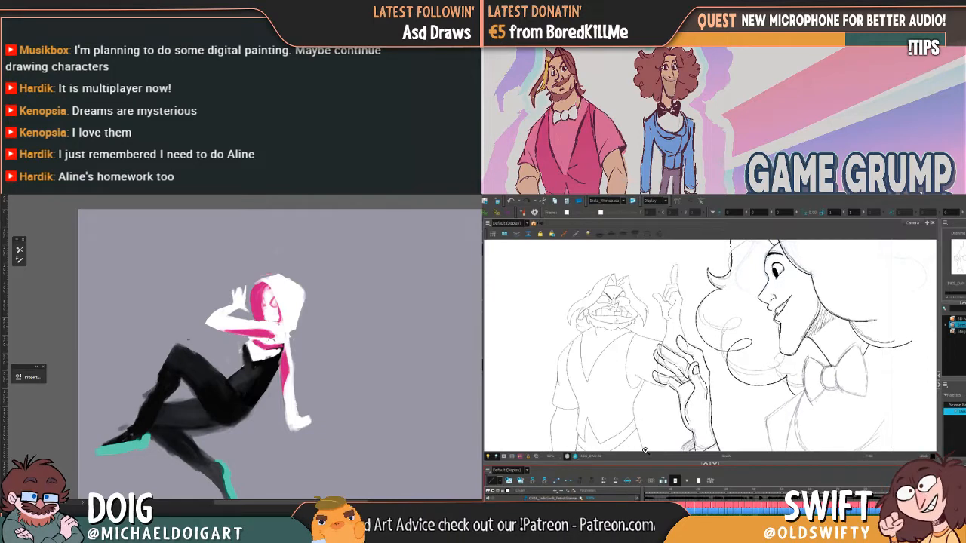
Refine the pink and white chest panel with the black bodice around it, and add a white accent at the hip
{"action": "key", "text": "ctrl+plus"}
{"action": "key", "text": "ctrl+plus"}
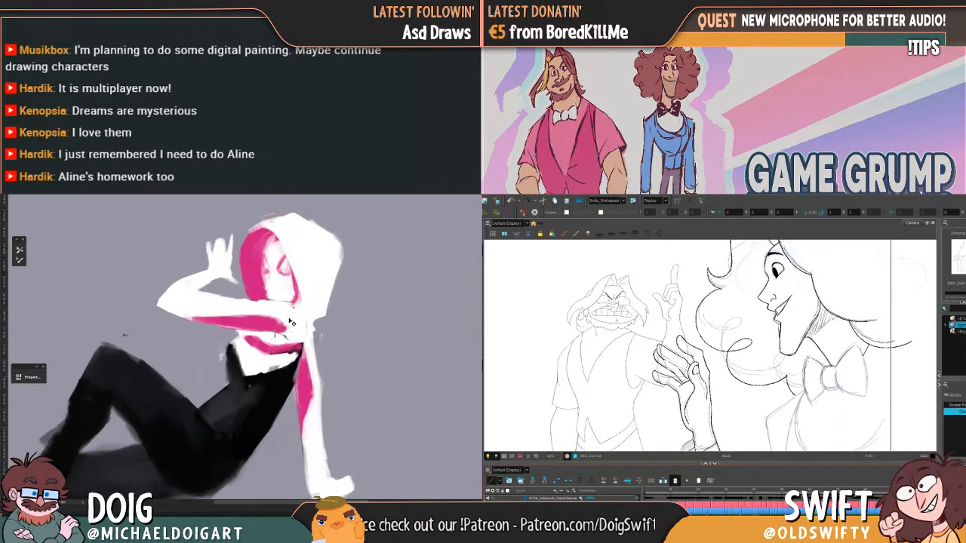
{"action": "left_click", "coordinate": [275, 348], "text": "alt"}
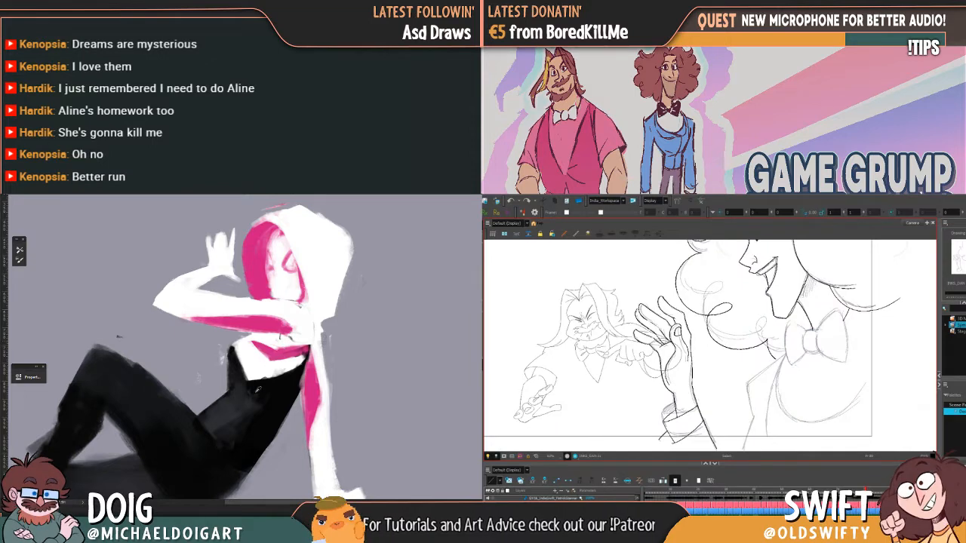
{"action": "left_click_drag", "start_coordinate": [236, 431], "coordinate": [258, 371]}
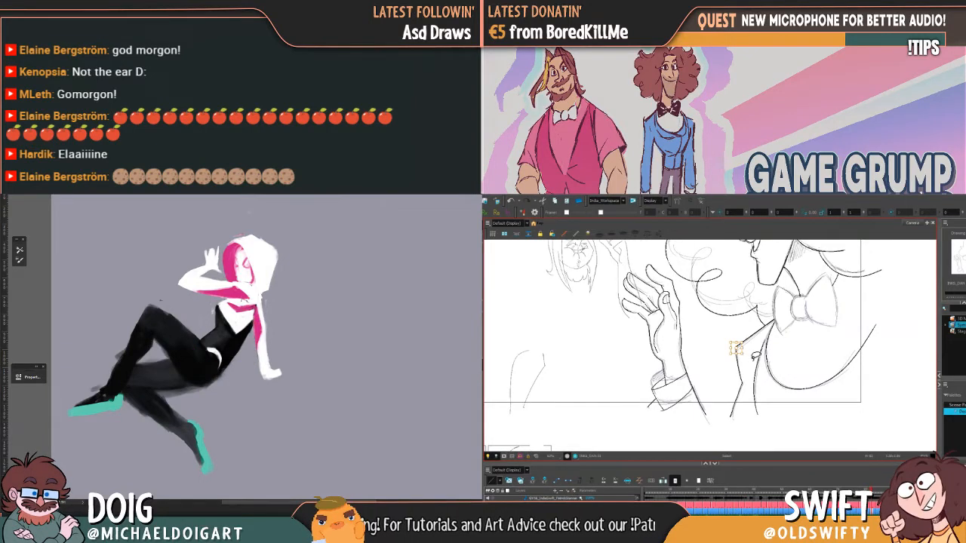
Clear the seated figure from the canvas and block in an upside-down figure's dark torso, shoulders, head and supporting arm
{"action": "key", "text": "Delete"}
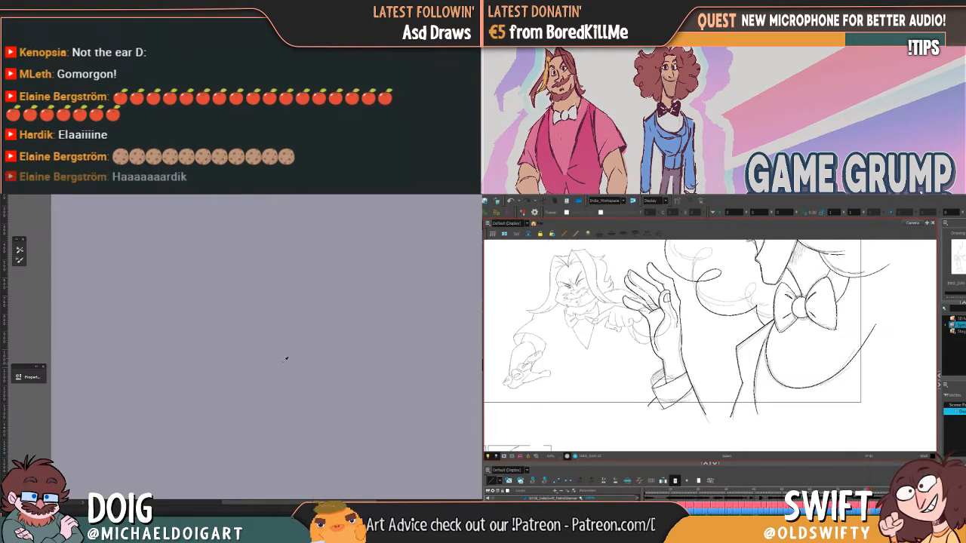
{"action": "mouse_move", "coordinate": [189, 330]}
{"action": "left_mouse_down"}
{"action": "mouse_move", "coordinate": [196, 306]}
{"action": "mouse_move", "coordinate": [194, 374]}
{"action": "mouse_move", "coordinate": [220, 308]}
{"action": "mouse_move", "coordinate": [172, 297]}
{"action": "mouse_move", "coordinate": [174, 315]}
{"action": "mouse_move", "coordinate": [213, 333]}
{"action": "mouse_move", "coordinate": [216, 350]}
{"action": "mouse_move", "coordinate": [202, 360]}
{"action": "mouse_move", "coordinate": [217, 362]}
{"action": "mouse_move", "coordinate": [239, 329]}
{"action": "mouse_move", "coordinate": [200, 314]}
{"action": "mouse_move", "coordinate": [205, 281]}
{"action": "left_mouse_up"}
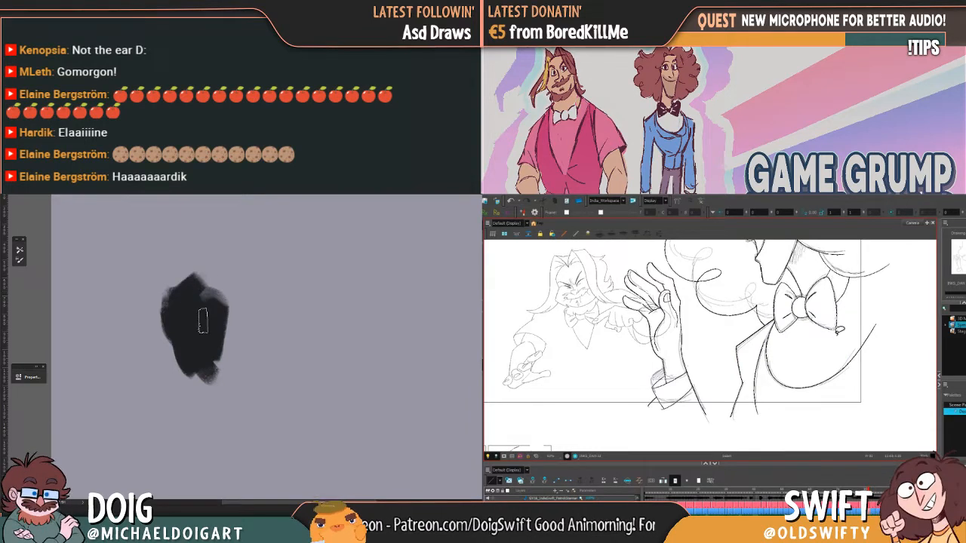
{"action": "mouse_move", "coordinate": [219, 364]}
{"action": "left_mouse_down"}
{"action": "mouse_move", "coordinate": [232, 325]}
{"action": "mouse_move", "coordinate": [202, 331]}
{"action": "mouse_move", "coordinate": [211, 354]}
{"action": "mouse_move", "coordinate": [208, 313]}
{"action": "mouse_move", "coordinate": [218, 329]}
{"action": "mouse_move", "coordinate": [201, 482]}
{"action": "mouse_move", "coordinate": [206, 375]}
{"action": "mouse_move", "coordinate": [229, 354]}
{"action": "mouse_move", "coordinate": [217, 346]}
{"action": "mouse_move", "coordinate": [224, 364]}
{"action": "mouse_move", "coordinate": [211, 382]}
{"action": "mouse_move", "coordinate": [229, 393]}
{"action": "mouse_move", "coordinate": [253, 368]}
{"action": "mouse_move", "coordinate": [227, 313]}
{"action": "left_mouse_up"}
{"action": "mouse_move", "coordinate": [230, 261]}
{"action": "left_mouse_down"}
{"action": "mouse_move", "coordinate": [231, 334]}
{"action": "mouse_move", "coordinate": [203, 306]}
{"action": "mouse_move", "coordinate": [194, 319]}
{"action": "left_mouse_up"}
{"action": "left_click_drag", "start_coordinate": [201, 408], "coordinate": [195, 321]}
{"action": "left_click_drag", "start_coordinate": [200, 391], "coordinate": [197, 450]}
{"action": "left_click_drag", "start_coordinate": [193, 440], "coordinate": [192, 416]}
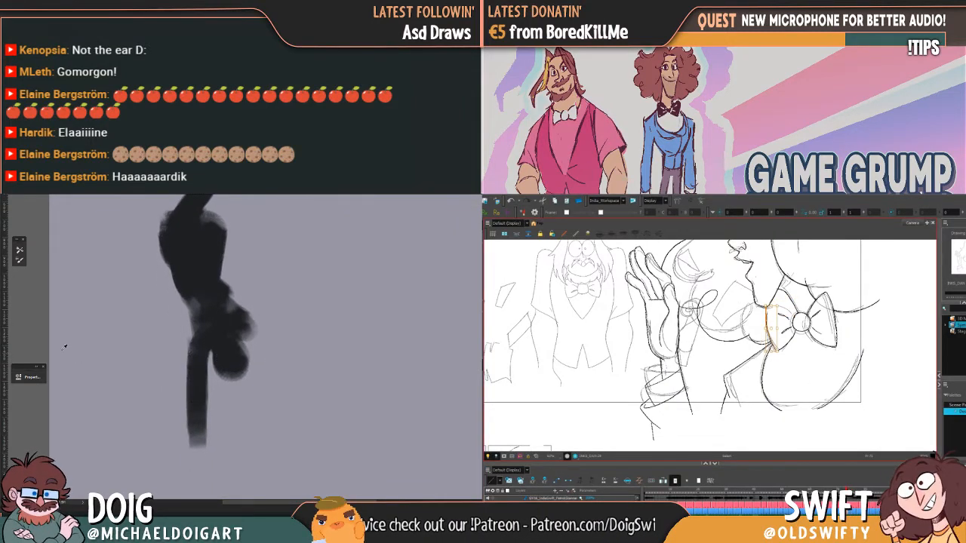
Paint the upside-down figure's head light grey, recolour it pale pink and carry the pink over the supporting arm
{"action": "mouse_move", "coordinate": [227, 337]}
{"action": "left_mouse_down"}
{"action": "mouse_move", "coordinate": [236, 372]}
{"action": "mouse_move", "coordinate": [240, 361]}
{"action": "left_mouse_up"}
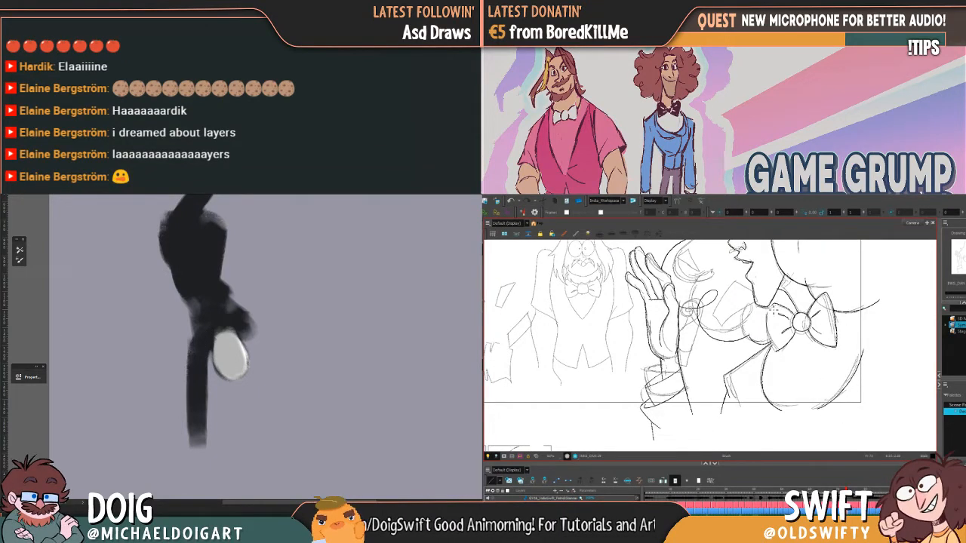
{"action": "mouse_move", "coordinate": [225, 347]}
{"action": "left_mouse_down"}
{"action": "mouse_move", "coordinate": [234, 369]}
{"action": "mouse_move", "coordinate": [237, 352]}
{"action": "mouse_move", "coordinate": [237, 368]}
{"action": "mouse_move", "coordinate": [226, 333]}
{"action": "mouse_move", "coordinate": [231, 368]}
{"action": "left_mouse_up"}
{"action": "left_click", "coordinate": [241, 350], "text": "alt"}
{"action": "left_click", "coordinate": [240, 365], "text": "alt"}
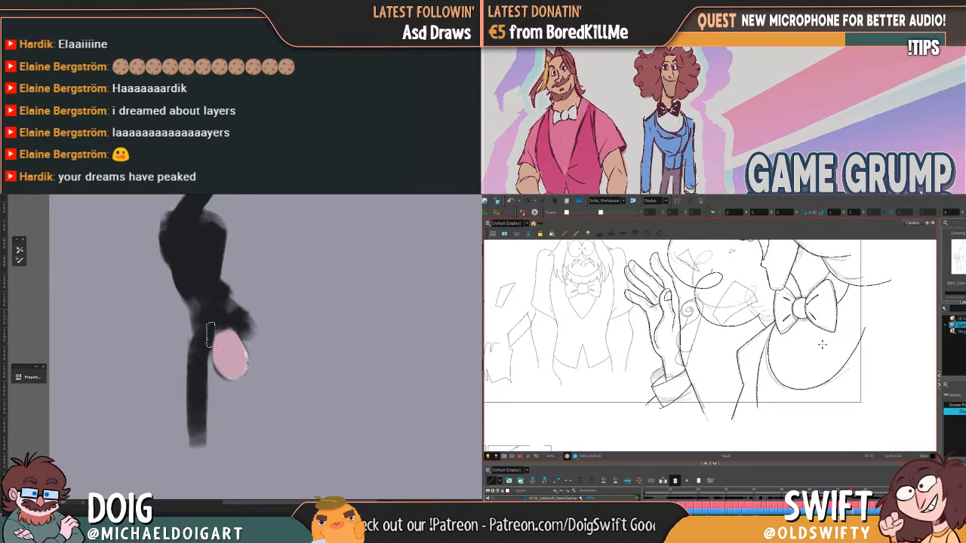
{"action": "mouse_move", "coordinate": [195, 375]}
{"action": "left_mouse_down"}
{"action": "mouse_move", "coordinate": [197, 351]}
{"action": "mouse_move", "coordinate": [196, 446]}
{"action": "mouse_move", "coordinate": [199, 349]}
{"action": "mouse_move", "coordinate": [204, 459]}
{"action": "mouse_move", "coordinate": [204, 336]}
{"action": "left_mouse_up"}
Sample the dark body colour and paint dark finger-like strokes over the pink head and the top of the arm
{"action": "left_click", "coordinate": [207, 329], "text": "alt"}
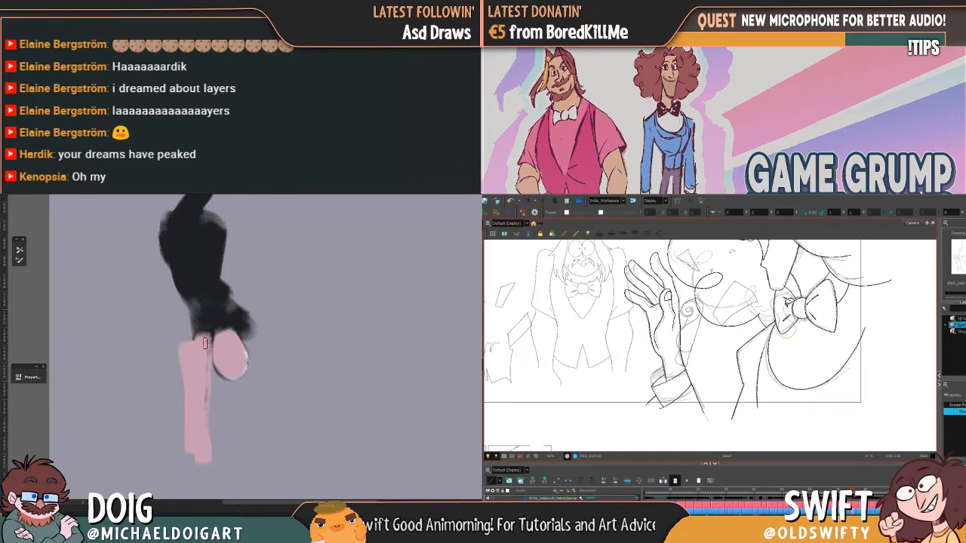
{"action": "left_click", "coordinate": [200, 348], "text": "alt"}
{"action": "left_click_drag", "start_coordinate": [201, 355], "coordinate": [206, 386]}
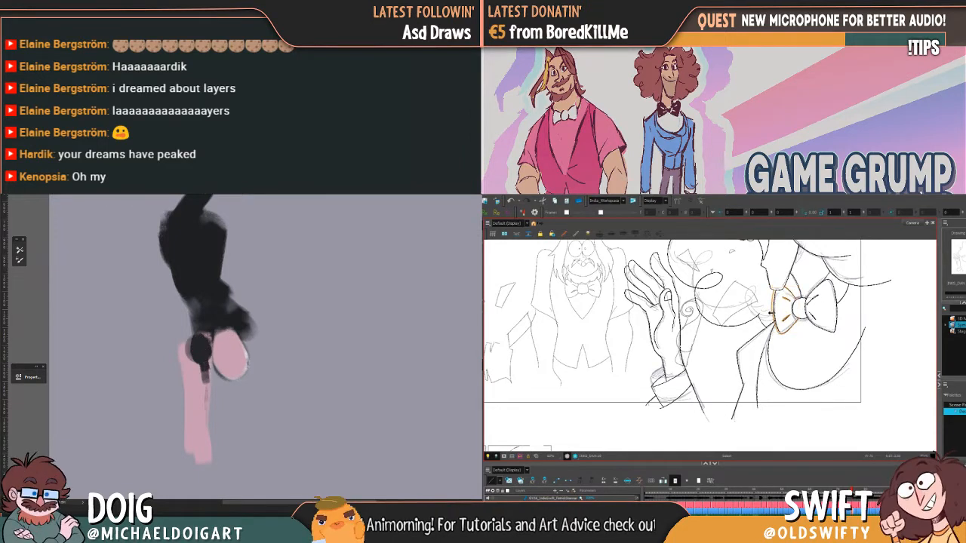
{"action": "mouse_move", "coordinate": [214, 338]}
{"action": "left_mouse_down"}
{"action": "mouse_move", "coordinate": [219, 330]}
{"action": "mouse_move", "coordinate": [228, 354]}
{"action": "mouse_move", "coordinate": [220, 374]}
{"action": "mouse_move", "coordinate": [231, 367]}
{"action": "left_mouse_up"}
Sketch the upside-down figure's two bent legs above the torso with loose, semi-transparent dark strokes
{"action": "left_click_drag", "start_coordinate": [246, 300], "coordinate": [186, 331]}
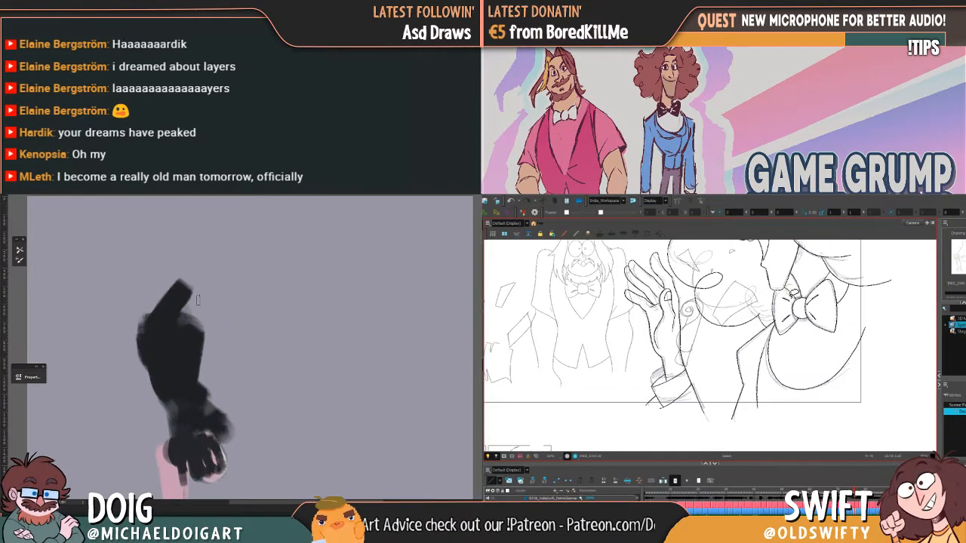
{"action": "mouse_move", "coordinate": [202, 332]}
{"action": "left_mouse_down"}
{"action": "mouse_move", "coordinate": [239, 288]}
{"action": "mouse_move", "coordinate": [214, 307]}
{"action": "mouse_move", "coordinate": [196, 345]}
{"action": "mouse_move", "coordinate": [244, 303]}
{"action": "mouse_move", "coordinate": [242, 281]}
{"action": "mouse_move", "coordinate": [152, 290]}
{"action": "mouse_move", "coordinate": [111, 308]}
{"action": "mouse_move", "coordinate": [232, 303]}
{"action": "left_mouse_up"}
{"action": "mouse_move", "coordinate": [197, 274]}
{"action": "left_mouse_down"}
{"action": "mouse_move", "coordinate": [195, 303]}
{"action": "mouse_move", "coordinate": [204, 250]}
{"action": "left_mouse_up"}
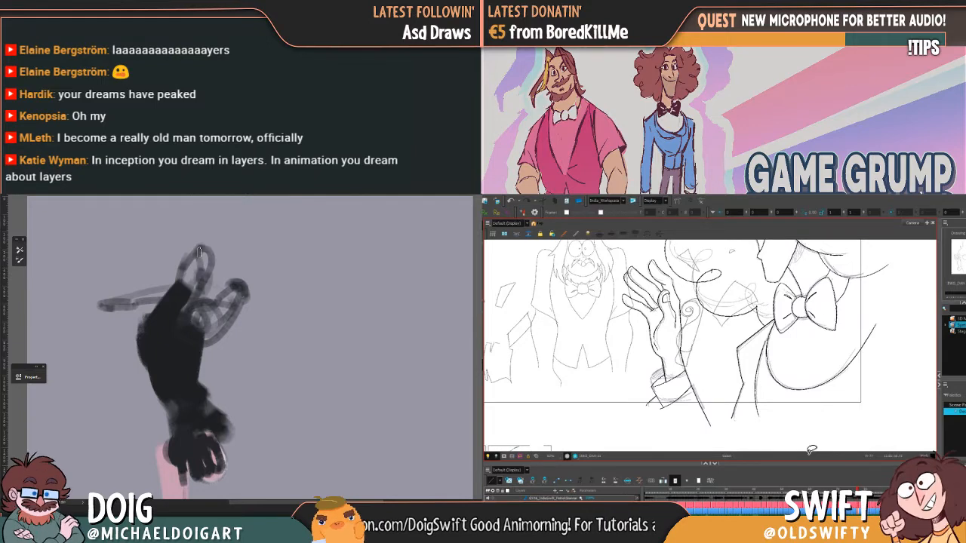
{"action": "left_click_drag", "start_coordinate": [166, 263], "coordinate": [105, 292]}
{"action": "mouse_move", "coordinate": [182, 268]}
{"action": "left_mouse_down"}
{"action": "mouse_move", "coordinate": [111, 291]}
{"action": "mouse_move", "coordinate": [135, 284]}
{"action": "left_mouse_up"}
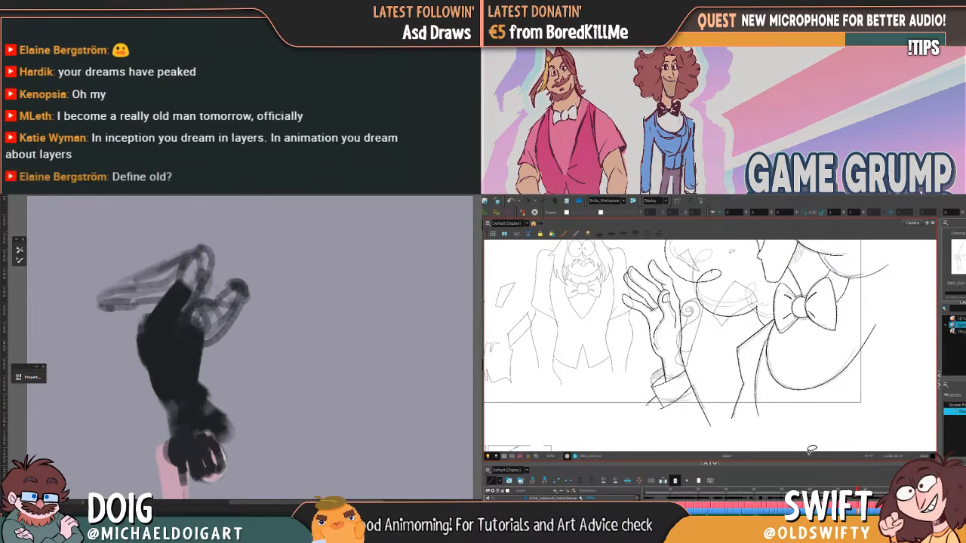
{"action": "mouse_move", "coordinate": [201, 269]}
{"action": "left_mouse_down"}
{"action": "mouse_move", "coordinate": [187, 311]}
{"action": "mouse_move", "coordinate": [198, 289]}
{"action": "mouse_move", "coordinate": [203, 297]}
{"action": "left_mouse_up"}
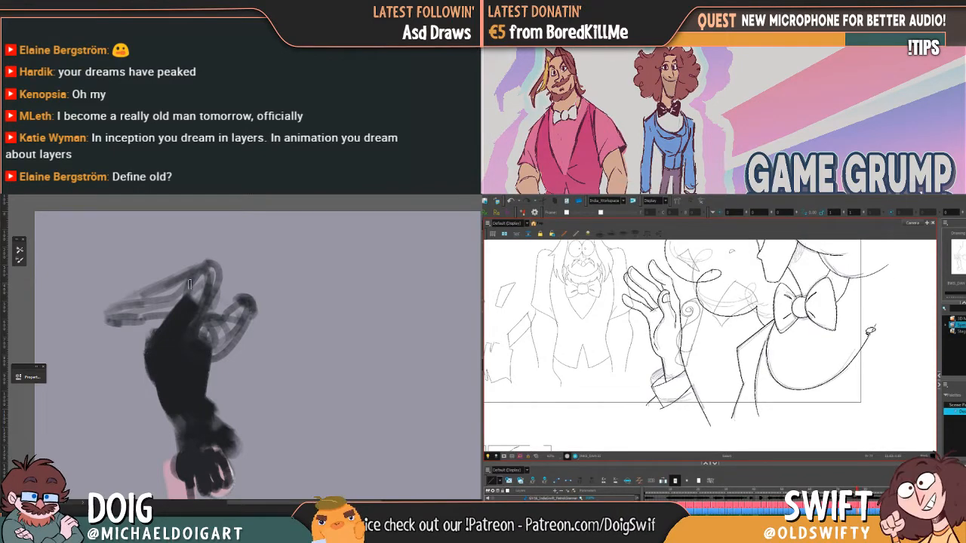
{"action": "left_click_drag", "start_coordinate": [184, 312], "coordinate": [220, 304]}
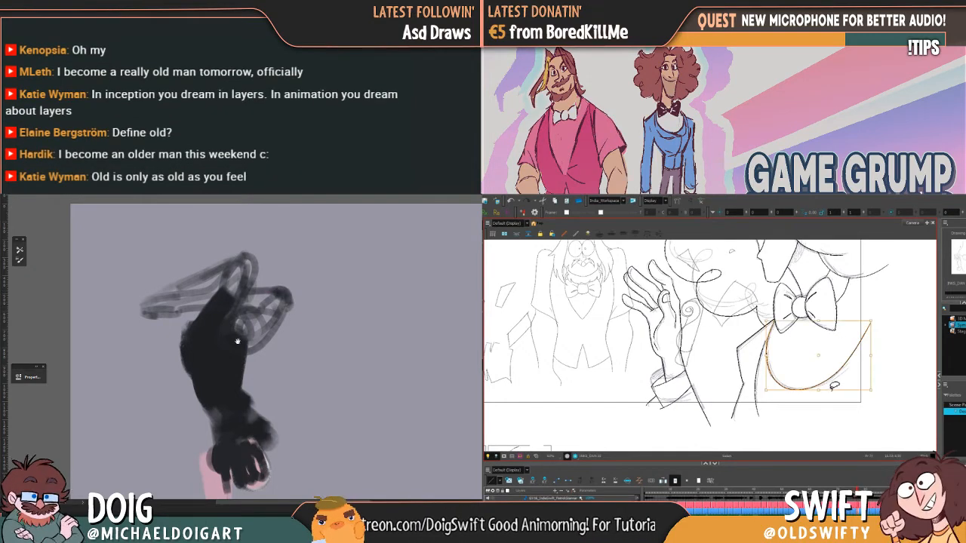
{"action": "left_click_drag", "start_coordinate": [236, 340], "coordinate": [214, 385]}
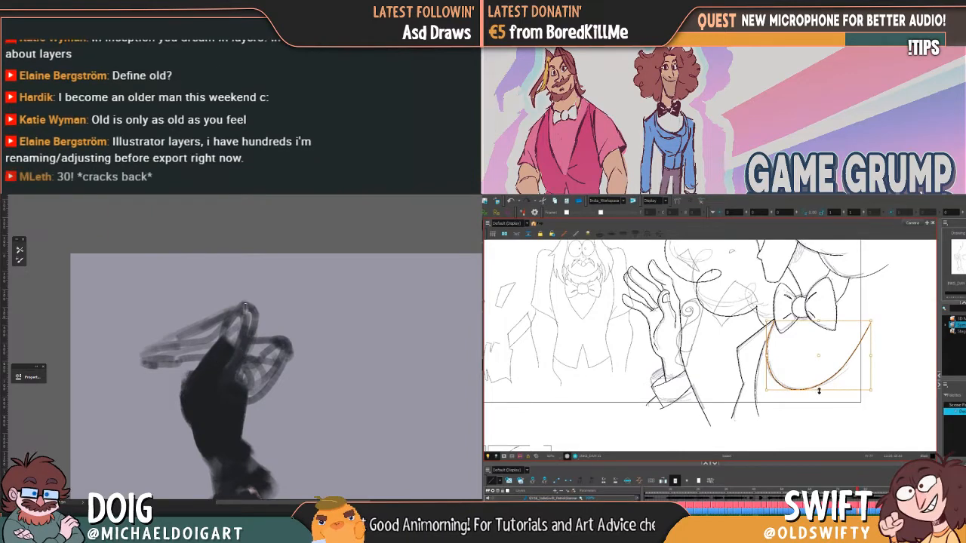
Narrow the large shirtfront curve below the bow tie slightly from its outer side and deselect it
{"action": "left_click_drag", "start_coordinate": [217, 451], "coordinate": [215, 362]}
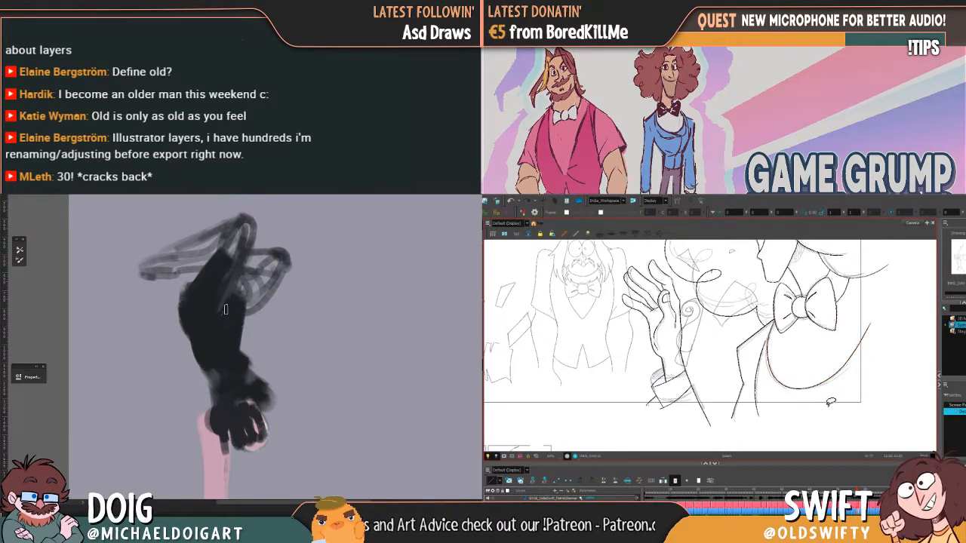
{"action": "mouse_move", "coordinate": [229, 310]}
{"action": "left_mouse_down"}
{"action": "mouse_move", "coordinate": [202, 331]}
{"action": "mouse_move", "coordinate": [214, 343]}
{"action": "left_mouse_up"}
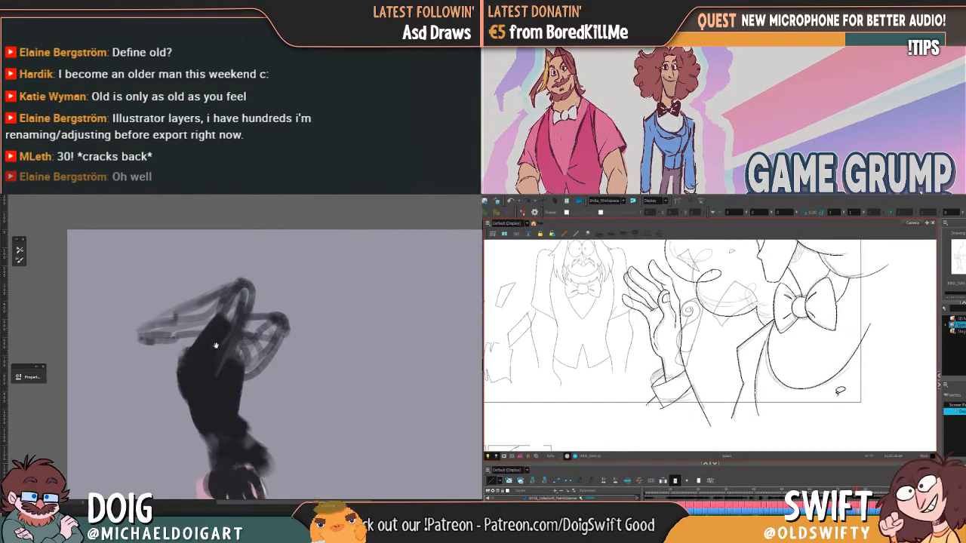
{"action": "left_click_drag", "start_coordinate": [222, 429], "coordinate": [218, 317]}
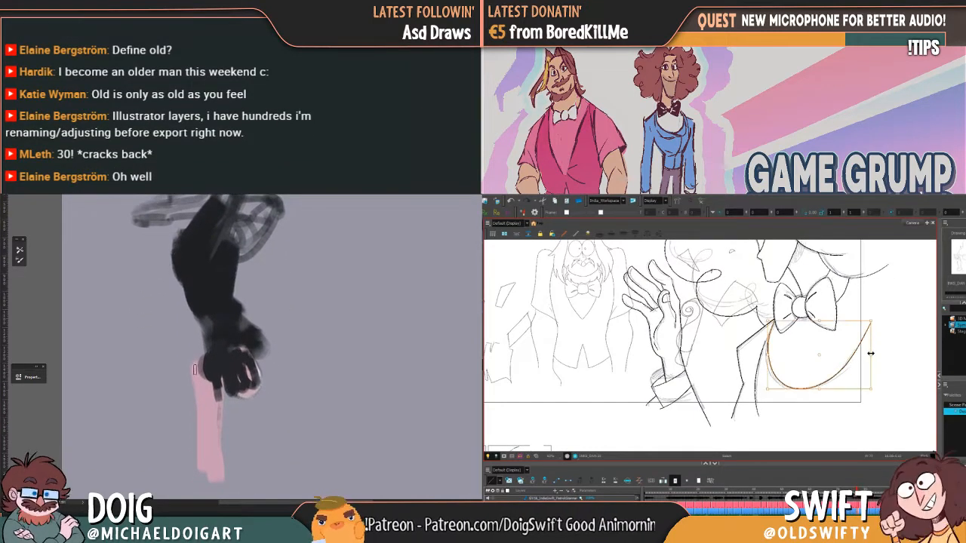
{"action": "left_click_drag", "start_coordinate": [871, 353], "coordinate": [868, 352]}
{"action": "left_click", "coordinate": [885, 345]}
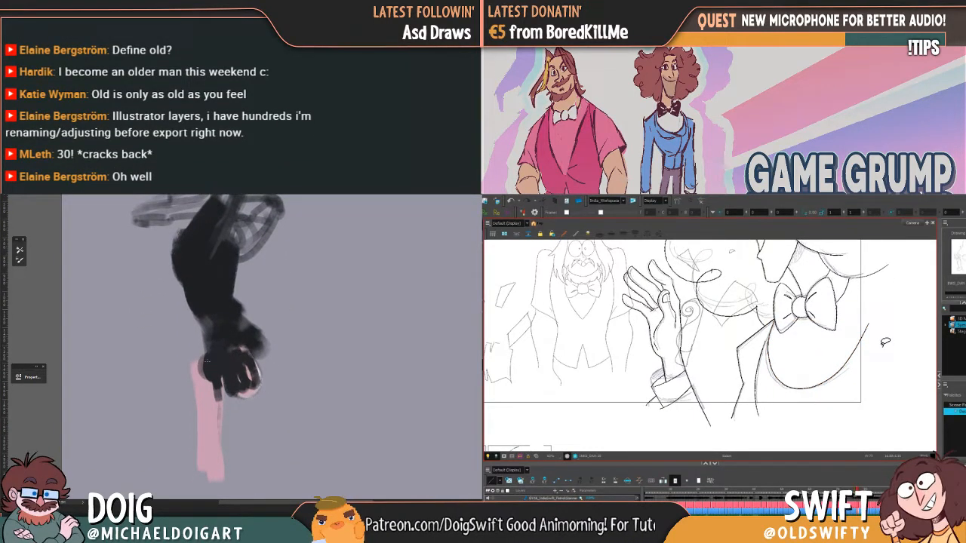
Flip back and forth between neighbouring drawings to compare the shirtfront curve below the bow tie
{"action": "key", "text": "f"}
{"action": "key", "text": "f"}
{"action": "key", "text": "f"}
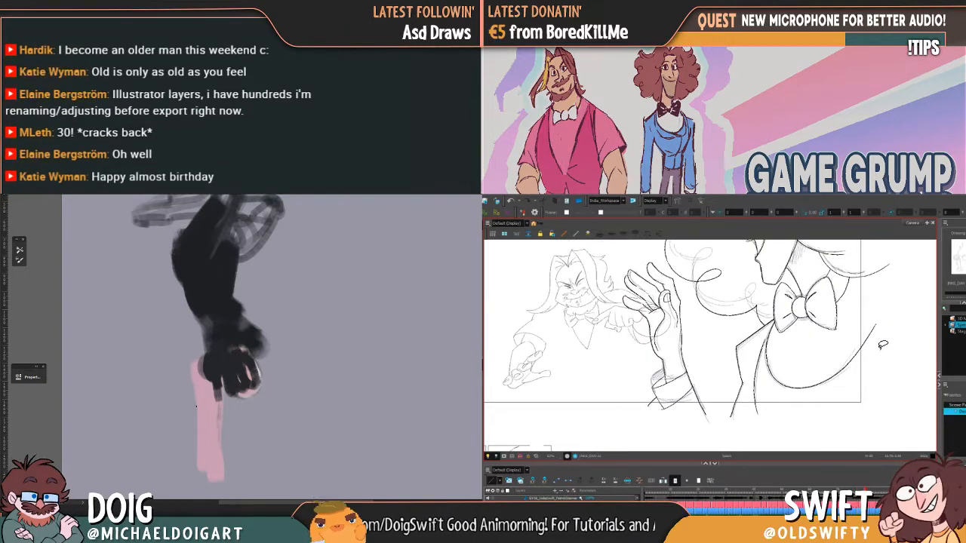
{"action": "key", "text": "g"}
{"action": "key", "text": "f"}
{"action": "key", "text": "g"}
{"action": "key", "text": "f"}
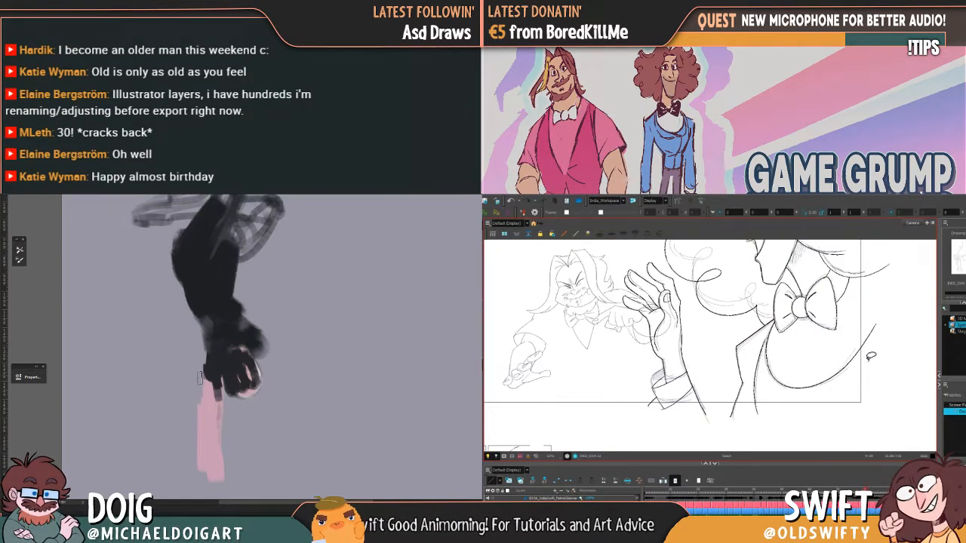
{"action": "key", "text": "g"}
{"action": "key", "text": "f"}
Nudge the shirtfront curve below the bow tie slightly and check it against the adjacent drawing
{"action": "left_click_drag", "start_coordinate": [835, 384], "coordinate": [837, 387]}
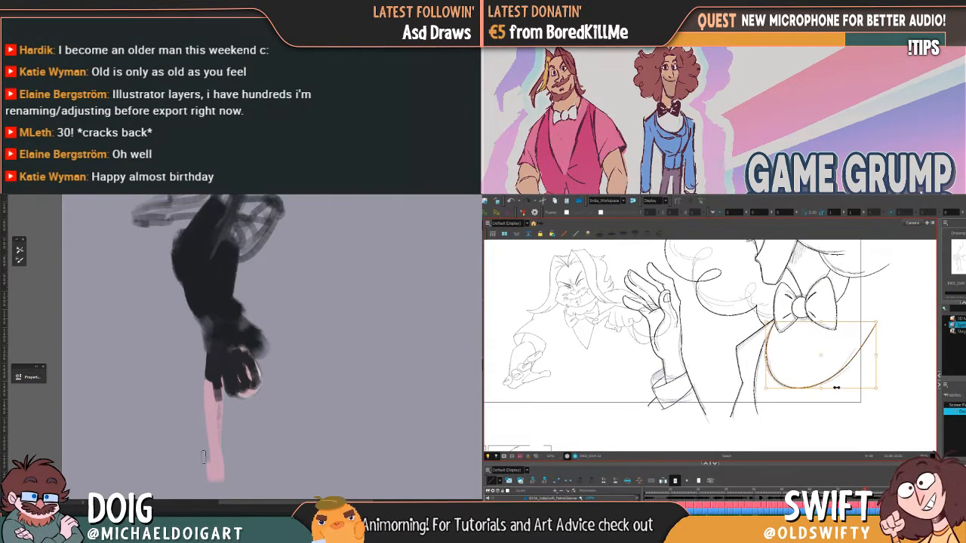
{"action": "key", "text": "g"}
{"action": "key", "text": "f"}
{"action": "key", "text": "g"}
{"action": "key", "text": "f"}
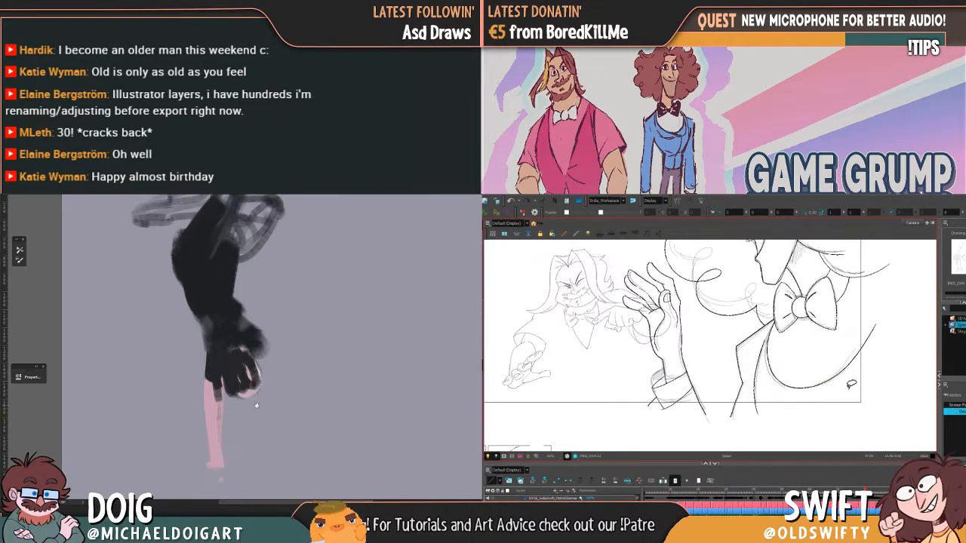
Nudge the shirtfront curve again, and paint the pink supporting arm's lower end with a flat hand on the ground
{"action": "left_click_drag", "start_coordinate": [837, 367], "coordinate": [839, 391]}
{"action": "left_click_drag", "start_coordinate": [224, 447], "coordinate": [218, 459]}
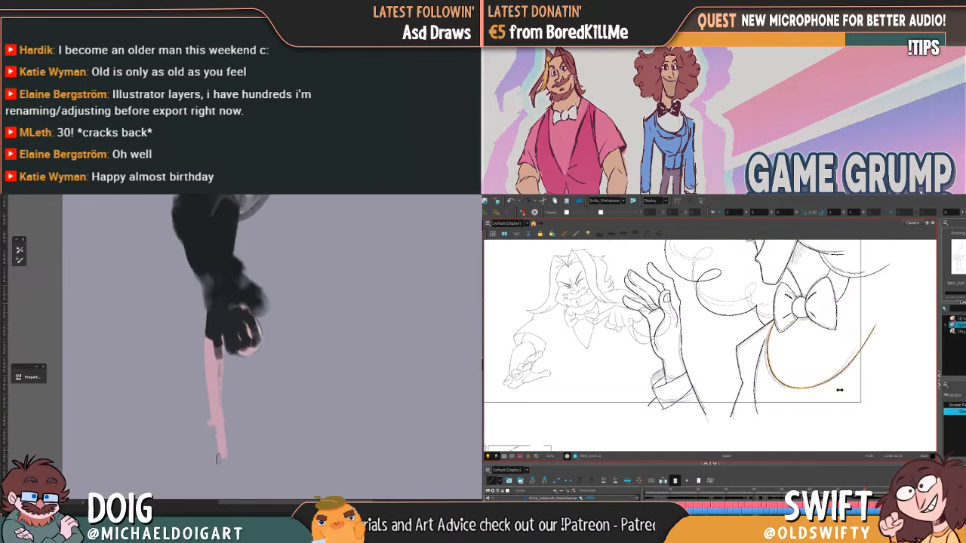
{"action": "left_click_drag", "start_coordinate": [839, 391], "coordinate": [841, 390]}
{"action": "key", "text": "g"}
{"action": "mouse_move", "coordinate": [221, 458]}
{"action": "left_mouse_down"}
{"action": "mouse_move", "coordinate": [200, 458]}
{"action": "mouse_move", "coordinate": [224, 454]}
{"action": "left_mouse_up"}
{"action": "key", "text": "f"}
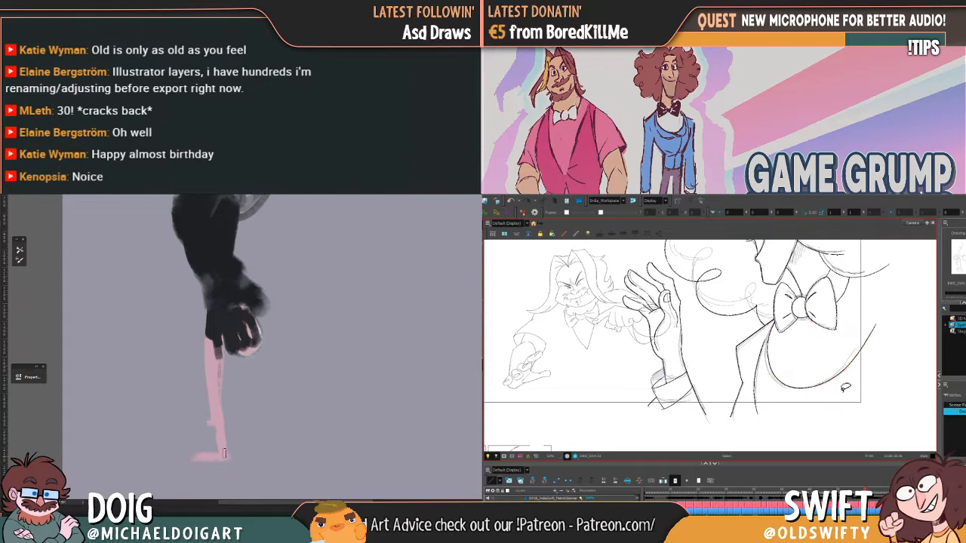
Select the shirtfront curve and pull its outer side slightly inward to make it narrower
{"action": "key", "text": "g"}
{"action": "key", "text": "f"}
{"action": "left_click", "coordinate": [862, 349]}
{"action": "left_click_drag", "start_coordinate": [200, 280], "coordinate": [202, 410]}
{"action": "left_click_drag", "start_coordinate": [875, 355], "coordinate": [871, 353]}
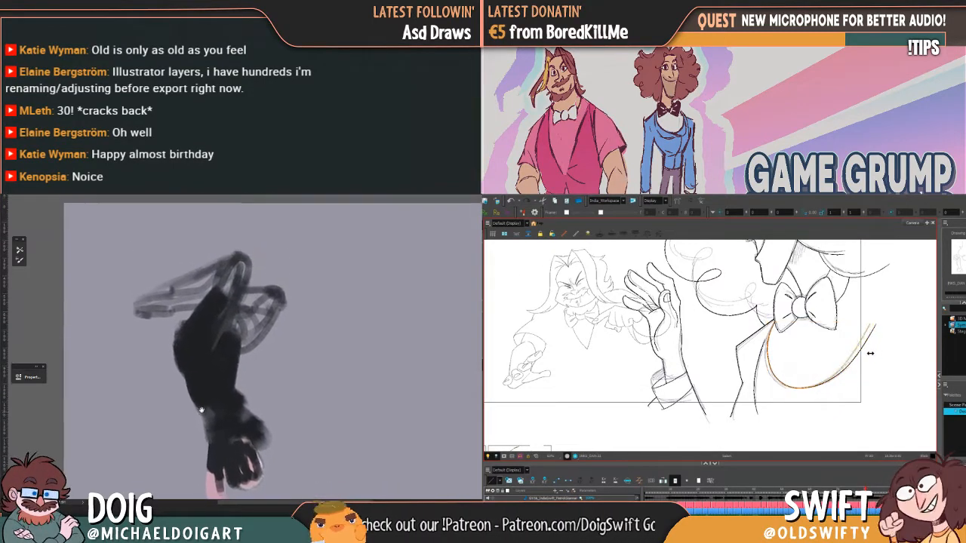
{"action": "left_click_drag", "start_coordinate": [202, 410], "coordinate": [202, 393]}
{"action": "left_click_drag", "start_coordinate": [871, 353], "coordinate": [869, 352]}
Flip between adjacent drawings to check the narrowed shirtfront curve's movement
{"action": "key", "text": "g"}
{"action": "left_click_drag", "start_coordinate": [203, 393], "coordinate": [199, 392]}
{"action": "key", "text": "f"}
{"action": "key", "text": "g"}
{"action": "key", "text": "f"}
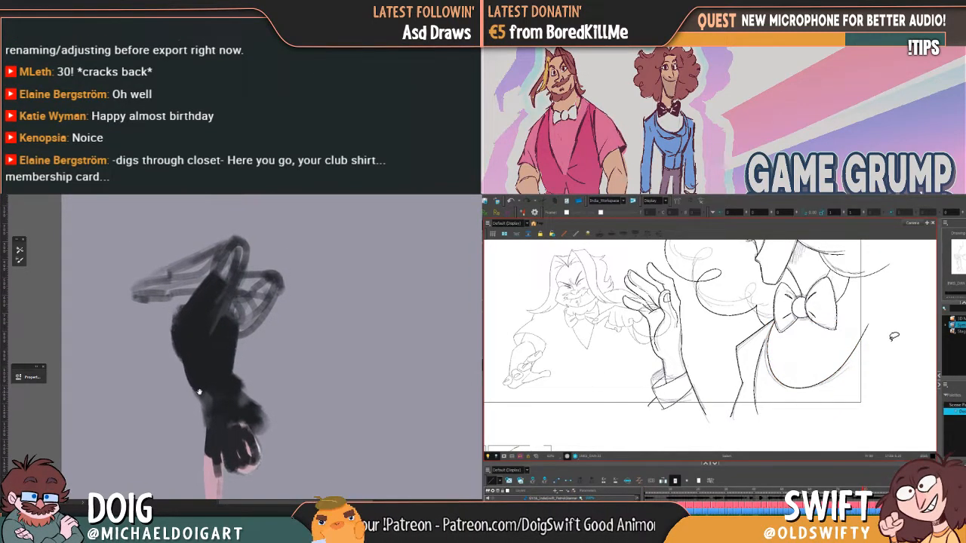
{"action": "key", "text": "g"}
{"action": "key", "text": "f"}
{"action": "key", "text": "g"}
{"action": "key", "text": "f"}
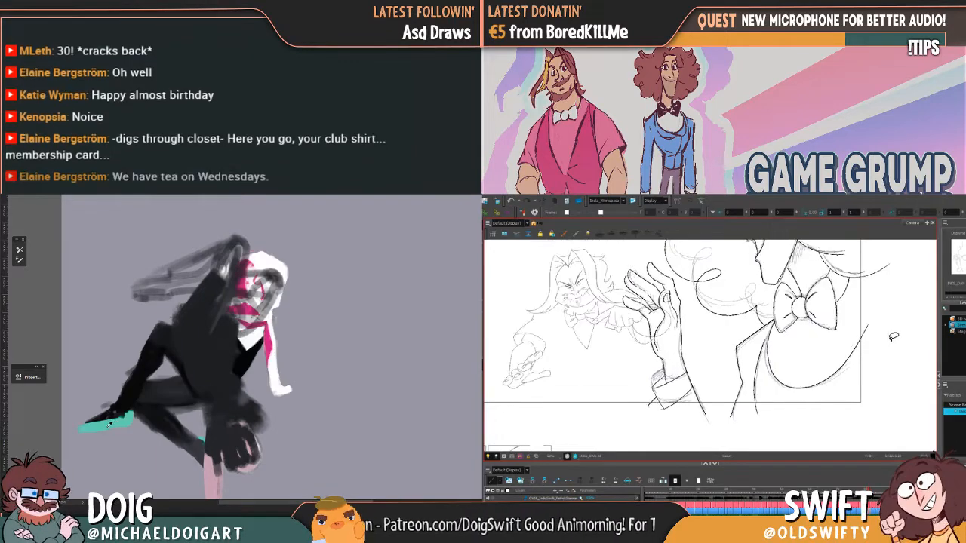
Go to the drawing with the light grey bow tie and lasso its shirtfront curve
{"action": "key", "text": "g"}
{"action": "key", "text": "ctrl+z"}
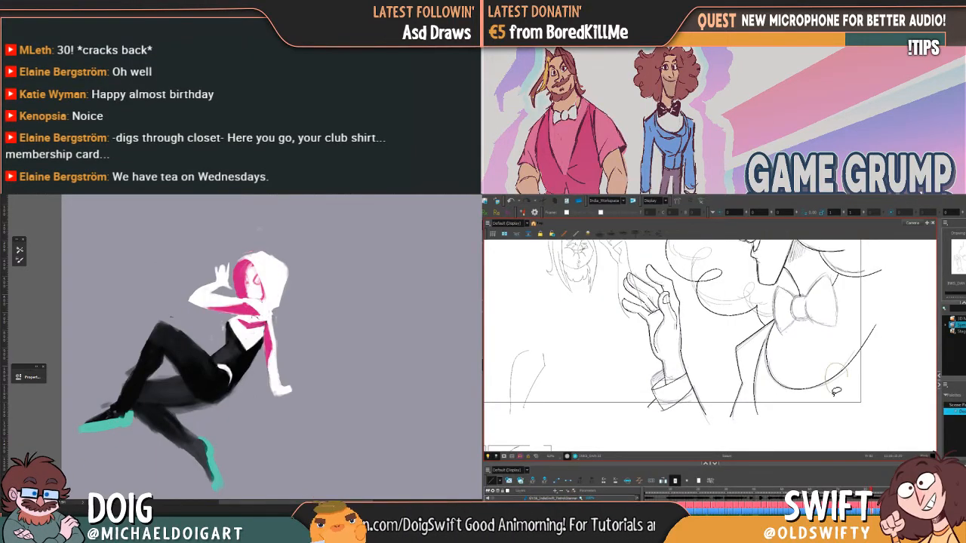
{"action": "left_click_drag", "start_coordinate": [837, 391], "coordinate": [821, 371]}
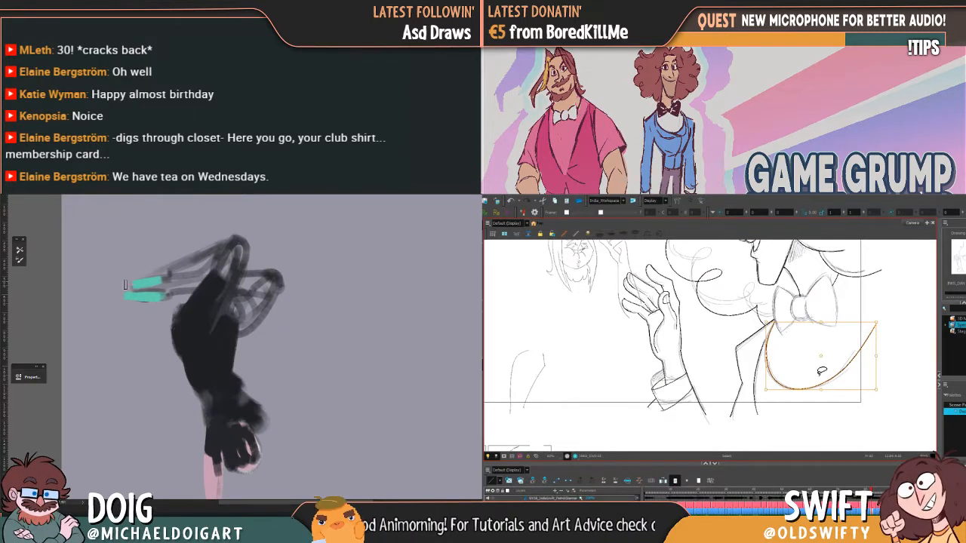
Paint semi-transparent teal shoes on the ends of the upside-down figure's two legs
{"action": "left_click_drag", "start_coordinate": [220, 378], "coordinate": [198, 327]}
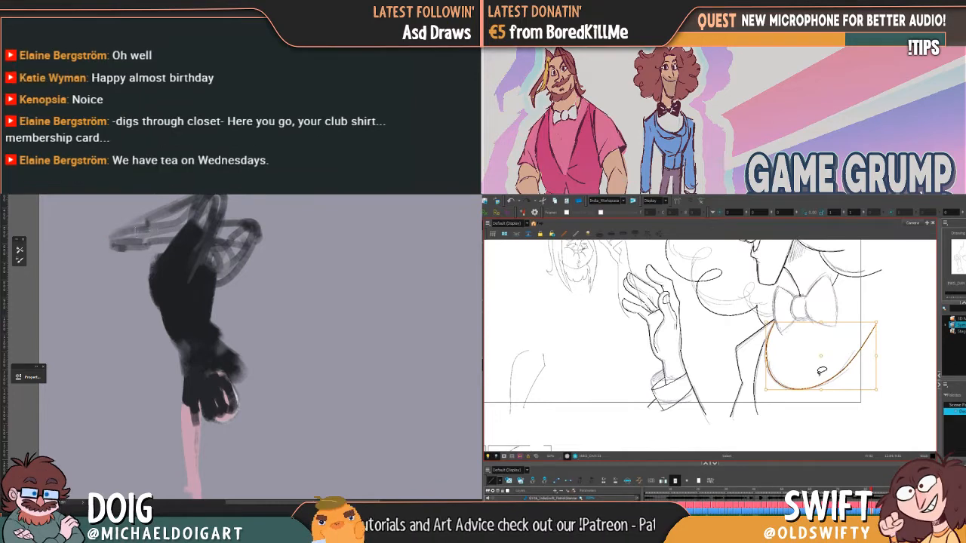
{"action": "left_click_drag", "start_coordinate": [140, 274], "coordinate": [143, 309]}
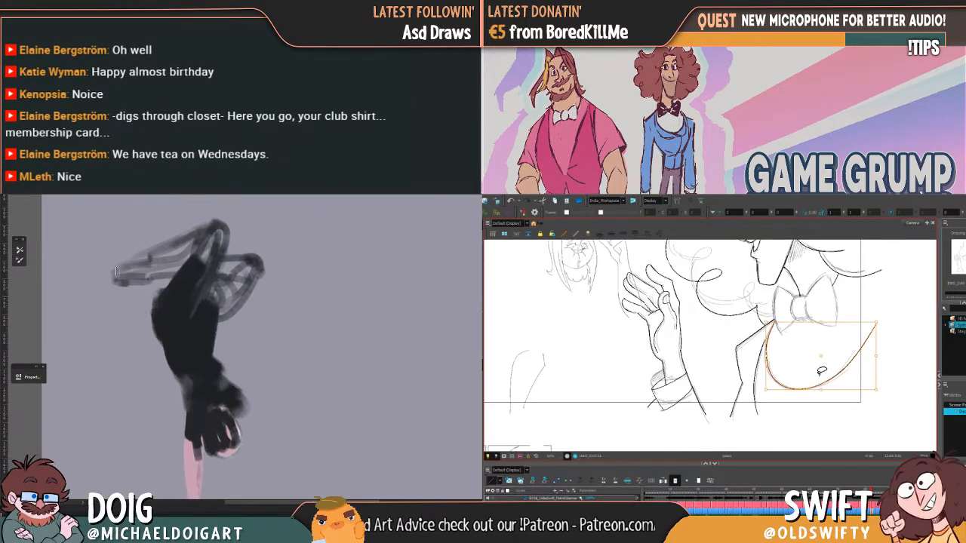
{"action": "key", "text": "comma"}
{"action": "mouse_move", "coordinate": [125, 270]}
{"action": "left_mouse_down"}
{"action": "mouse_move", "coordinate": [147, 264]}
{"action": "mouse_move", "coordinate": [129, 283]}
{"action": "left_mouse_up"}
{"action": "key", "text": "period"}
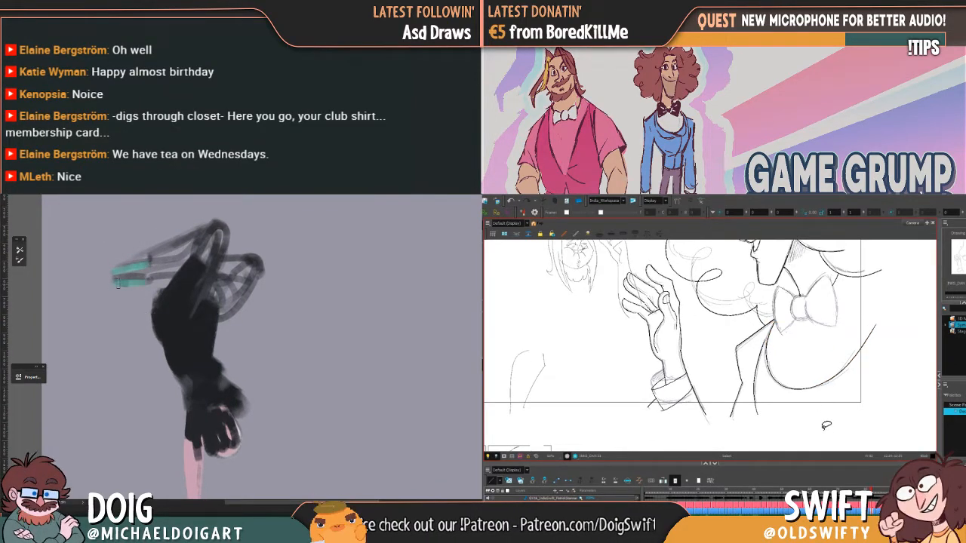
Sample the dark body colour and stroke it along the upside-down figure's hip, comparing the adjacent shirtfront drawings meanwhile
{"action": "left_click_drag", "start_coordinate": [212, 344], "coordinate": [210, 380]}
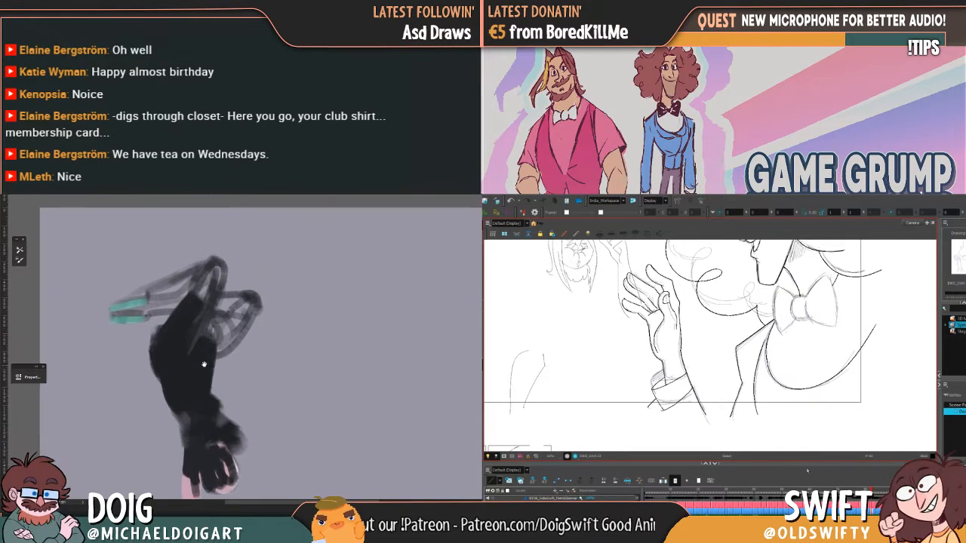
{"action": "left_click", "coordinate": [180, 331], "text": "alt"}
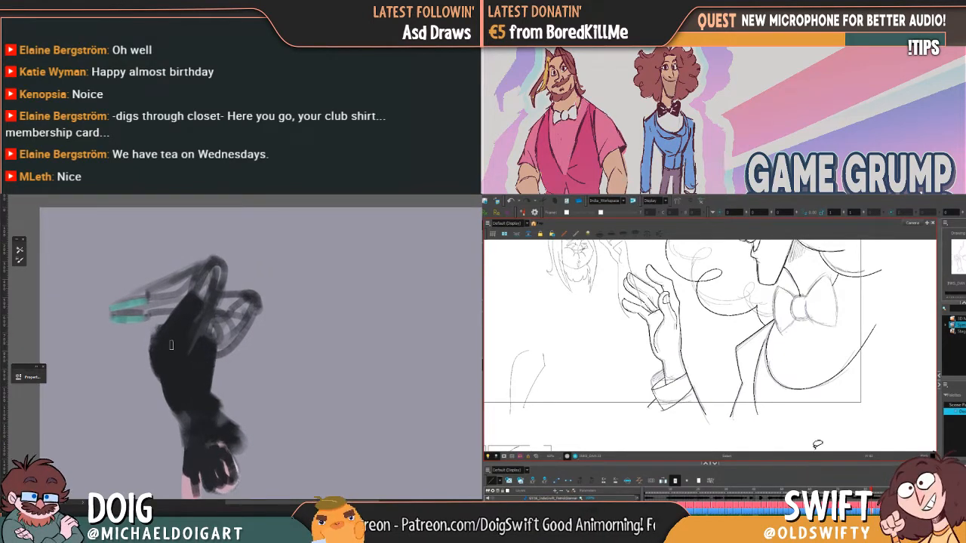
{"action": "key", "text": "comma"}
{"action": "left_click_drag", "start_coordinate": [160, 359], "coordinate": [162, 334]}
{"action": "key", "text": "period"}
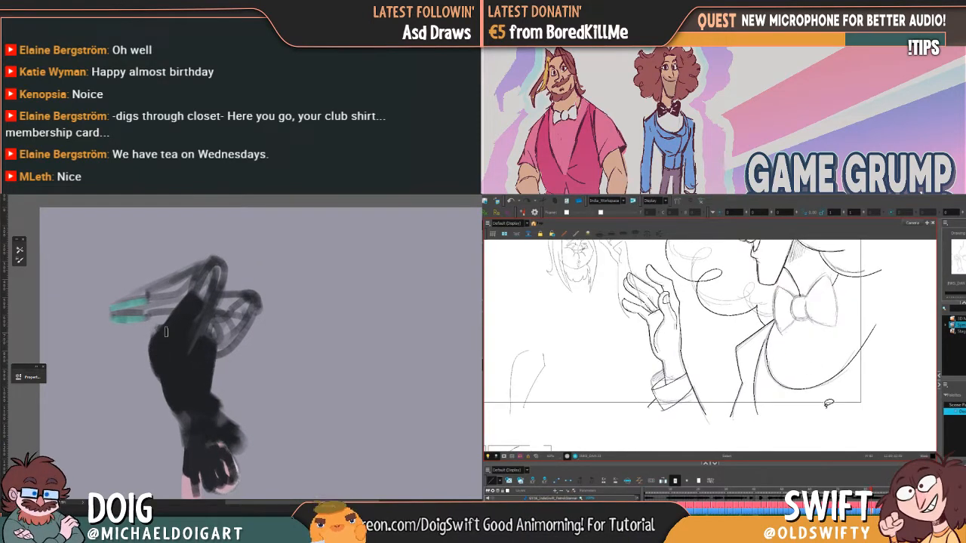
{"action": "key", "text": "comma"}
{"action": "key", "text": "period"}
{"action": "key", "text": "comma"}
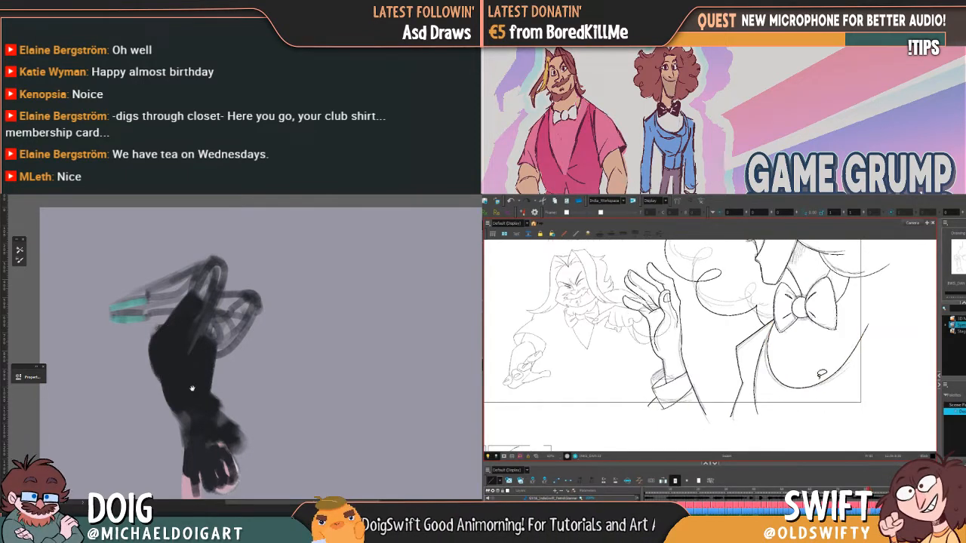
{"action": "key", "text": "period"}
Sketch loose, semi-transparent dark curves around the upside-down figure's head as a hood outline
{"action": "mouse_move", "coordinate": [194, 391]}
{"action": "left_mouse_down"}
{"action": "mouse_move", "coordinate": [208, 330]}
{"action": "mouse_move", "coordinate": [193, 278]}
{"action": "left_mouse_up"}
{"action": "key", "text": "comma"}
{"action": "key", "text": "period"}
{"action": "key", "text": "comma"}
{"action": "key", "text": "period"}
{"action": "key", "text": "comma"}
{"action": "key", "text": "period"}
{"action": "key", "text": "comma"}
{"action": "key", "text": "period"}
{"action": "mouse_move", "coordinate": [200, 365]}
{"action": "left_mouse_down"}
{"action": "mouse_move", "coordinate": [235, 353]}
{"action": "mouse_move", "coordinate": [236, 332]}
{"action": "mouse_move", "coordinate": [233, 374]}
{"action": "left_mouse_up"}
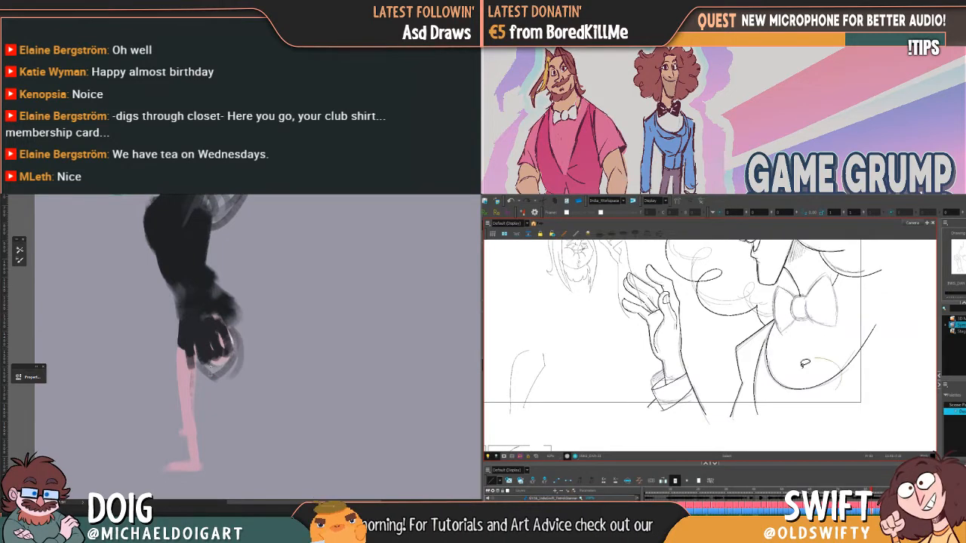
Lasso the shirtfront curve on the light bow tie drawing and compare it with the neighbouring drawing
{"action": "left_click_drag", "start_coordinate": [805, 364], "coordinate": [835, 404]}
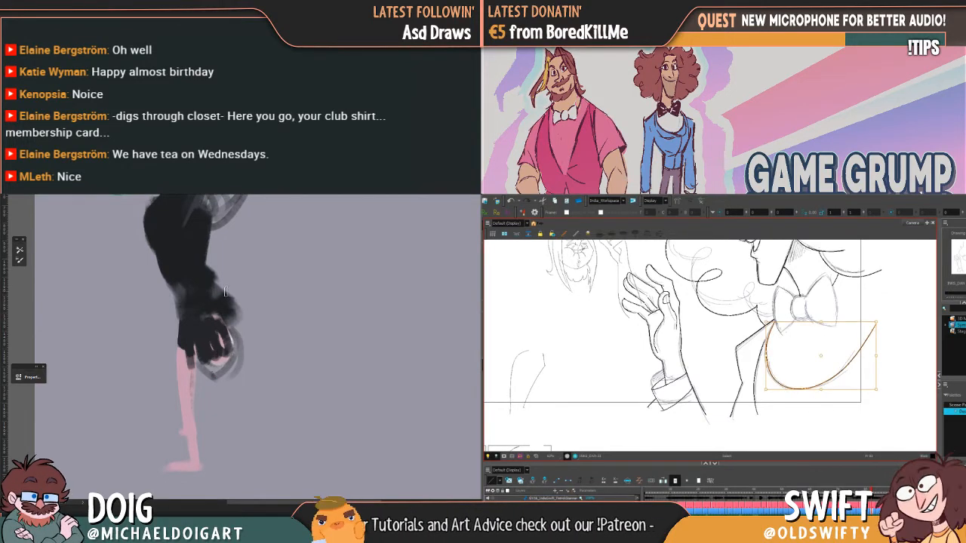
{"action": "key", "text": "comma"}
{"action": "key", "text": "period"}
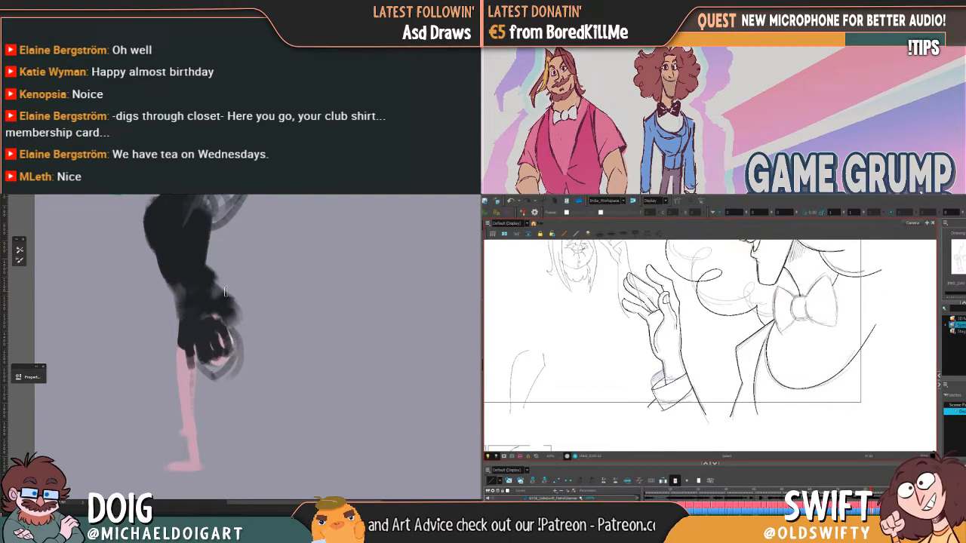
{"action": "key", "text": "comma"}
{"action": "key", "text": "period"}
{"action": "key", "text": "comma"}
{"action": "key", "text": "period"}
{"action": "key", "text": "comma"}
{"action": "key", "text": "period"}
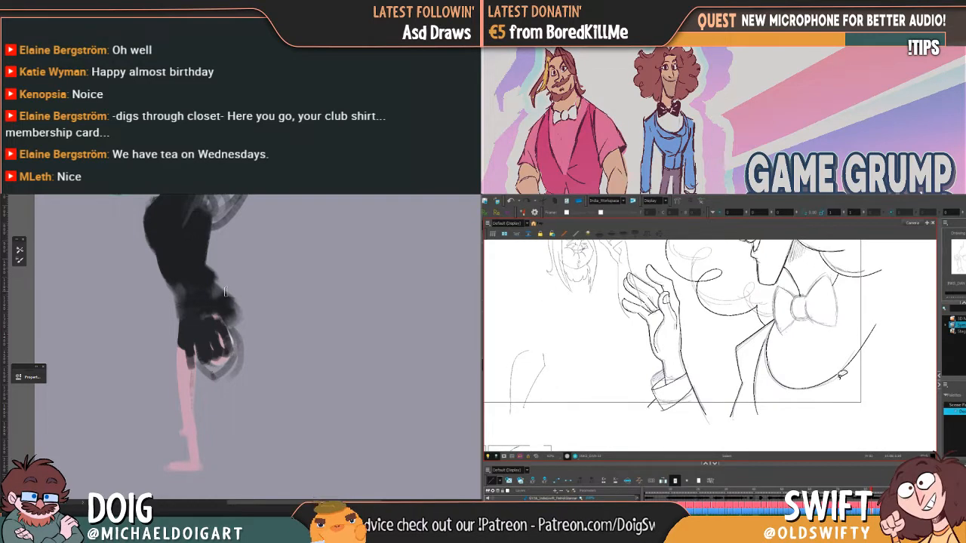
Reselect the shirtfront curve, shift it slightly upward and compare it with the adjacent drawing
{"action": "left_click_drag", "start_coordinate": [805, 339], "coordinate": [822, 353]}
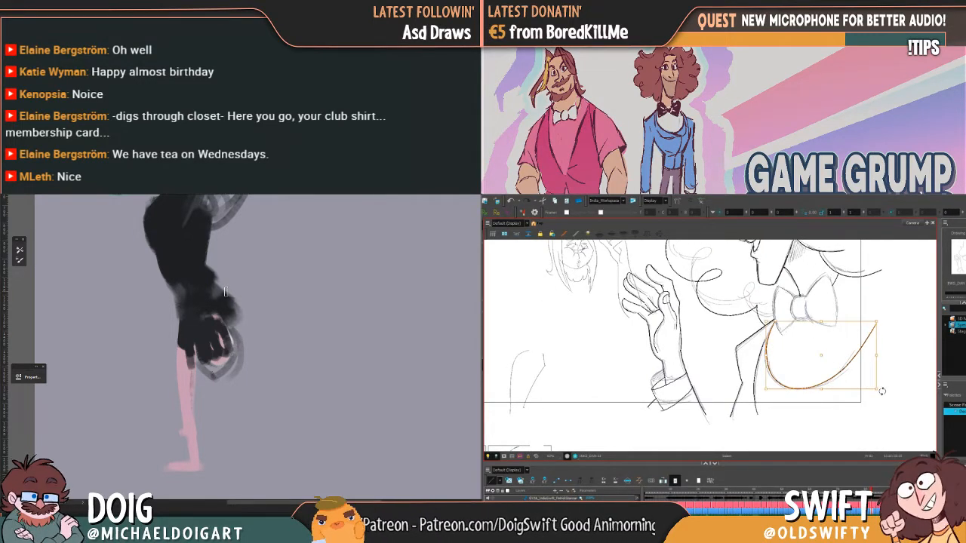
{"action": "key", "text": "comma"}
{"action": "key", "text": "period"}
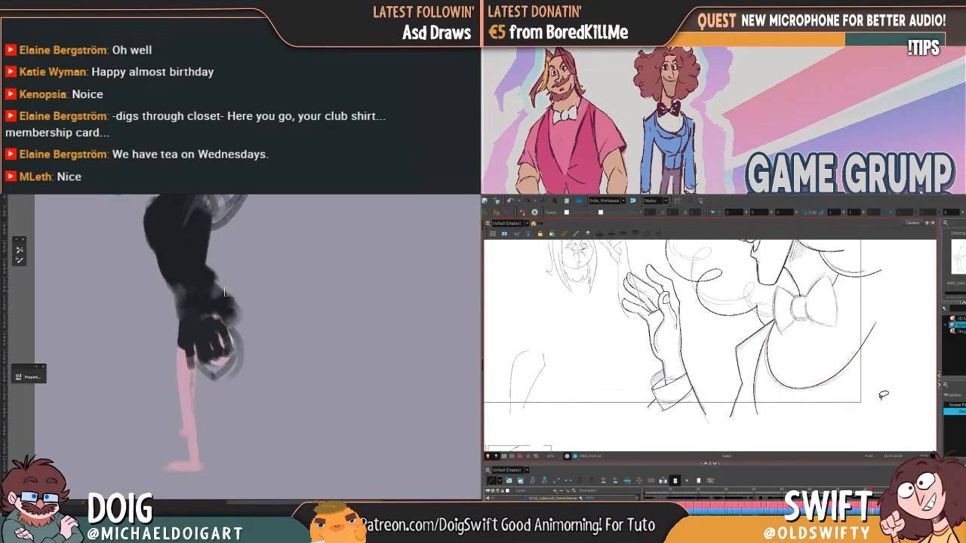
{"action": "key", "text": "comma"}
{"action": "key", "text": "period"}
{"action": "key", "text": "comma"}
{"action": "key", "text": "period"}
Narrow the shirtfront curve on the light bow tie drawing from its outer side and check it against the adjacent drawing
{"action": "mouse_move", "coordinate": [861, 327]}
{"action": "left_mouse_down"}
{"action": "mouse_move", "coordinate": [874, 340]}
{"action": "mouse_move", "coordinate": [871, 353]}
{"action": "left_mouse_up"}
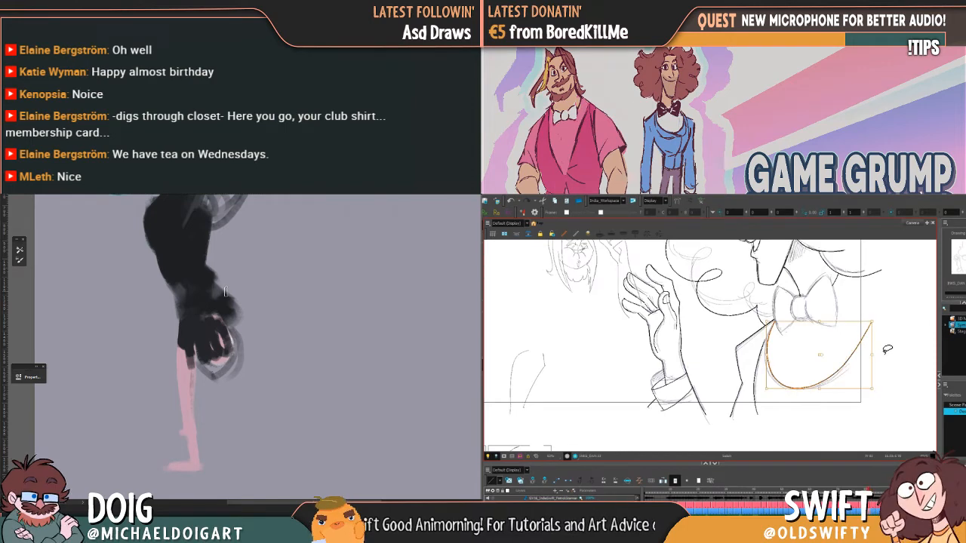
{"action": "left_click", "coordinate": [886, 348]}
{"action": "key", "text": "comma"}
{"action": "key", "text": "period"}
{"action": "key", "text": "comma"}
{"action": "key", "text": "period"}
{"action": "key", "text": "comma"}
{"action": "key", "text": "period"}
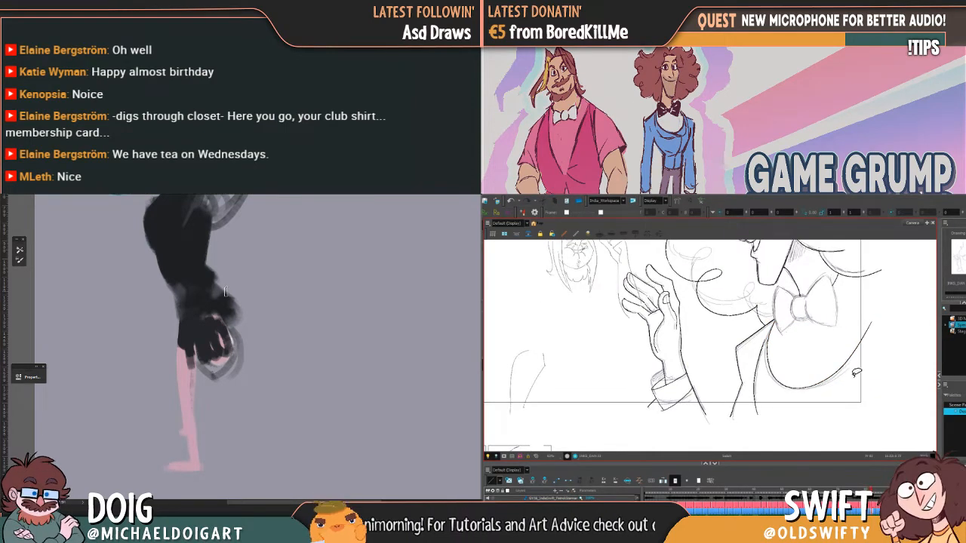
Stretch the shirtfront curve's lower edge slightly downward and flip between adjacent drawings to check it
{"action": "left_click", "coordinate": [813, 387]}
{"action": "left_click_drag", "start_coordinate": [819, 389], "coordinate": [820, 391]}
{"action": "left_click", "coordinate": [825, 400]}
{"action": "key", "text": "comma"}
{"action": "key", "text": "period"}
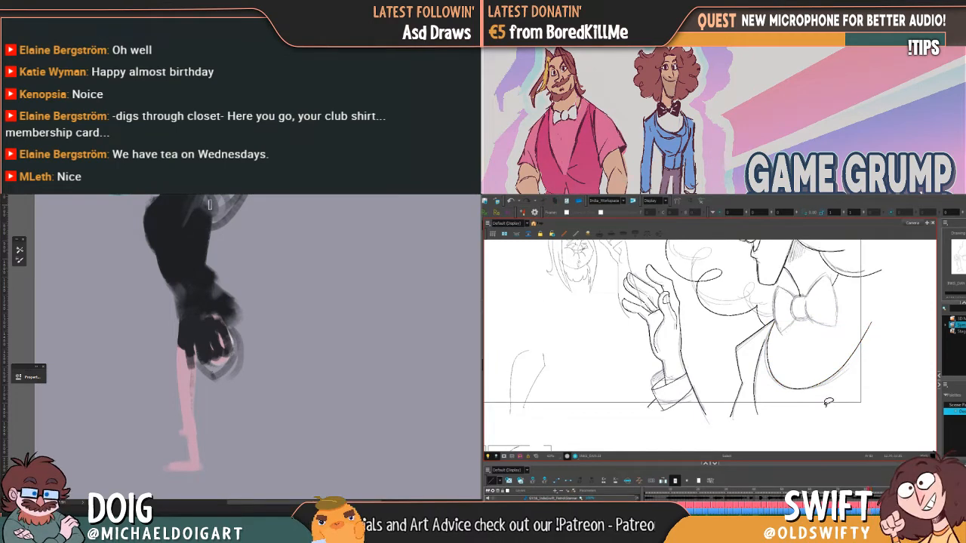
{"action": "key", "text": "comma"}
{"action": "key", "text": "period"}
{"action": "key", "text": "comma"}
{"action": "key", "text": "period"}
{"action": "key", "text": "comma"}
{"action": "key", "text": "period"}
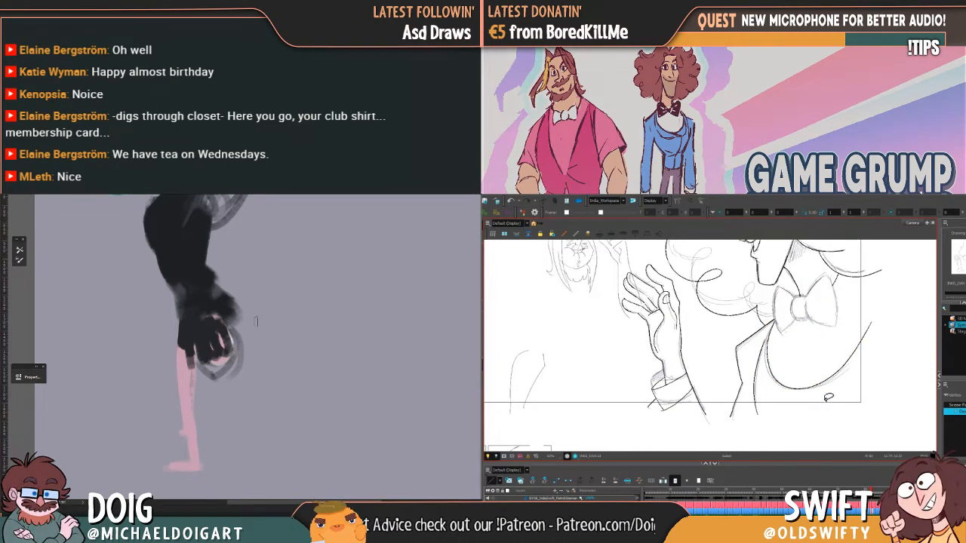
{"action": "key", "text": "comma"}
{"action": "key", "text": "period"}
Sample the grey of the hood strokes and paint it over the upside-down figure's head, and clear the shirtfront curve selection
{"action": "left_click", "coordinate": [834, 376]}
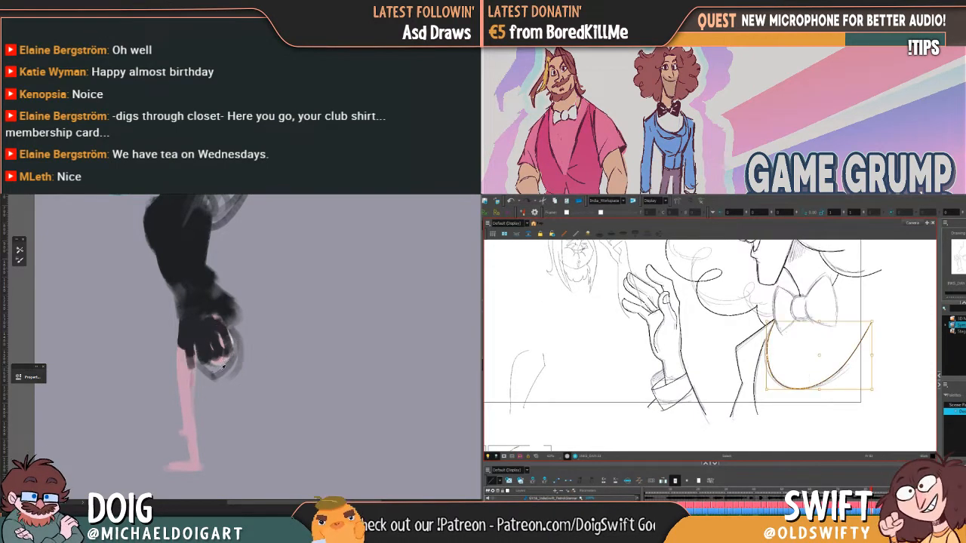
{"action": "left_click", "coordinate": [238, 349], "text": "alt"}
{"action": "mouse_move", "coordinate": [209, 317]}
{"action": "left_mouse_down"}
{"action": "mouse_move", "coordinate": [205, 372]}
{"action": "mouse_move", "coordinate": [221, 353]}
{"action": "left_mouse_up"}
{"action": "key", "text": "Escape"}
{"action": "left_click_drag", "start_coordinate": [201, 222], "coordinate": [206, 318]}
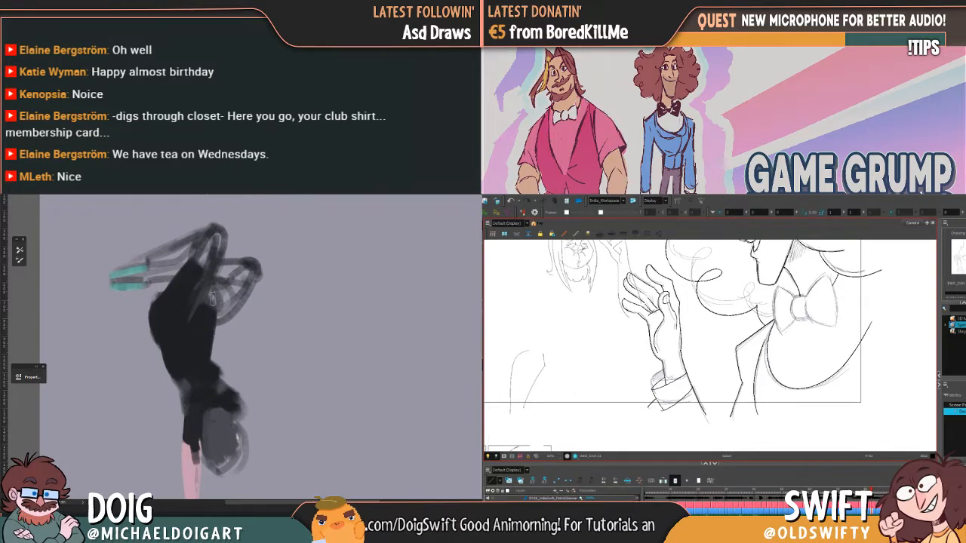
{"action": "left_click_drag", "start_coordinate": [213, 375], "coordinate": [212, 326]}
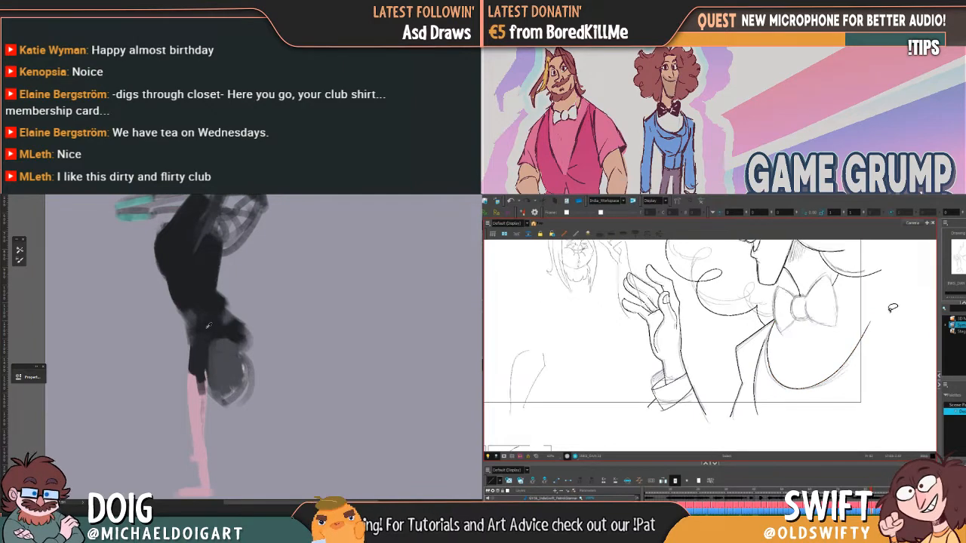
Sample the pink of the supporting arm and paint the figure's second arm bent around the head
{"action": "left_click", "coordinate": [201, 422], "text": "alt"}
{"action": "mouse_move", "coordinate": [209, 386]}
{"action": "left_mouse_down"}
{"action": "mouse_move", "coordinate": [212, 465]}
{"action": "mouse_move", "coordinate": [215, 345]}
{"action": "left_mouse_up"}
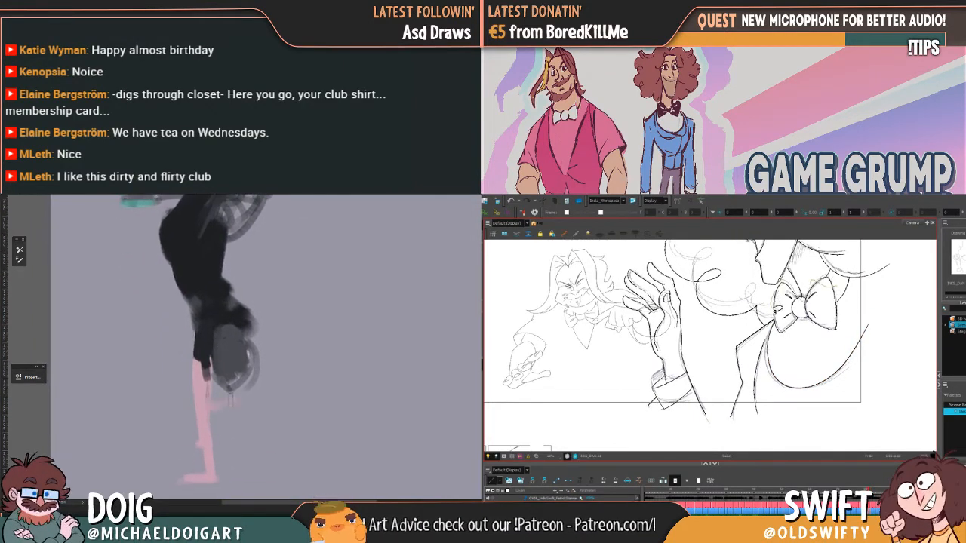
{"action": "left_click_drag", "start_coordinate": [202, 408], "coordinate": [261, 383]}
{"action": "left_click_drag", "start_coordinate": [249, 331], "coordinate": [271, 360]}
Copy the inked bow tie onto the adjacent drawing without its extra collar line and flip between both drawings to check it
{"action": "mouse_move", "coordinate": [835, 303]}
{"action": "left_mouse_down"}
{"action": "mouse_move", "coordinate": [827, 287]}
{"action": "mouse_move", "coordinate": [813, 287]}
{"action": "left_mouse_up"}
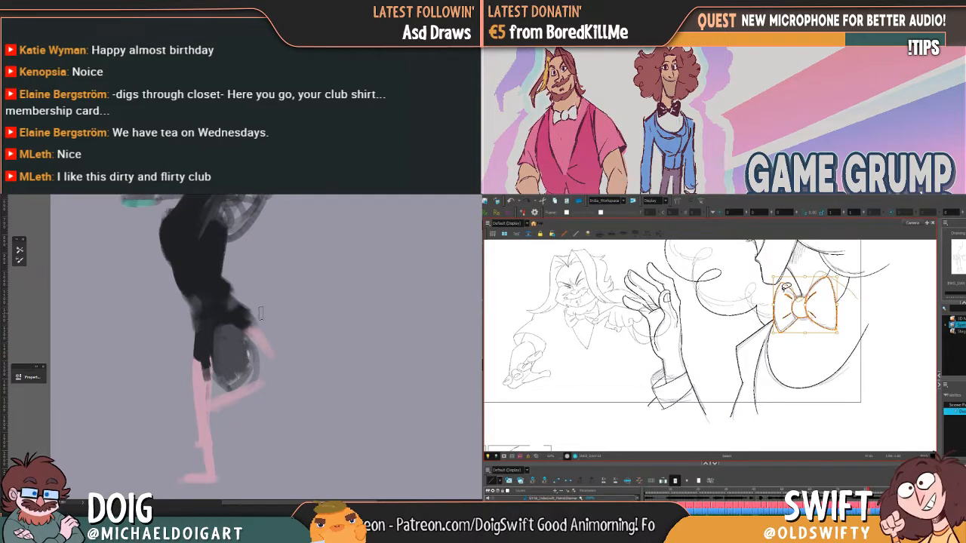
{"action": "left_click_drag", "start_coordinate": [846, 322], "coordinate": [830, 305]}
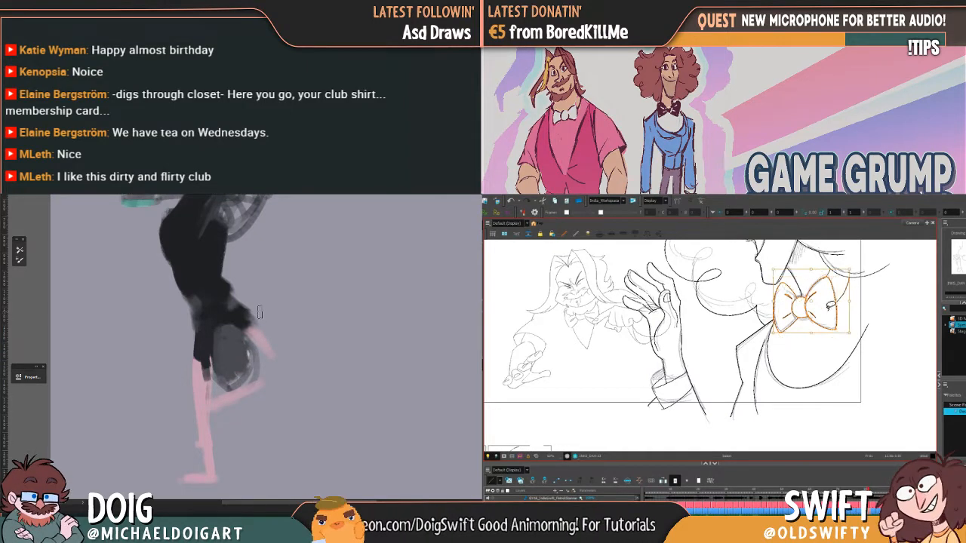
{"action": "key", "text": "period"}
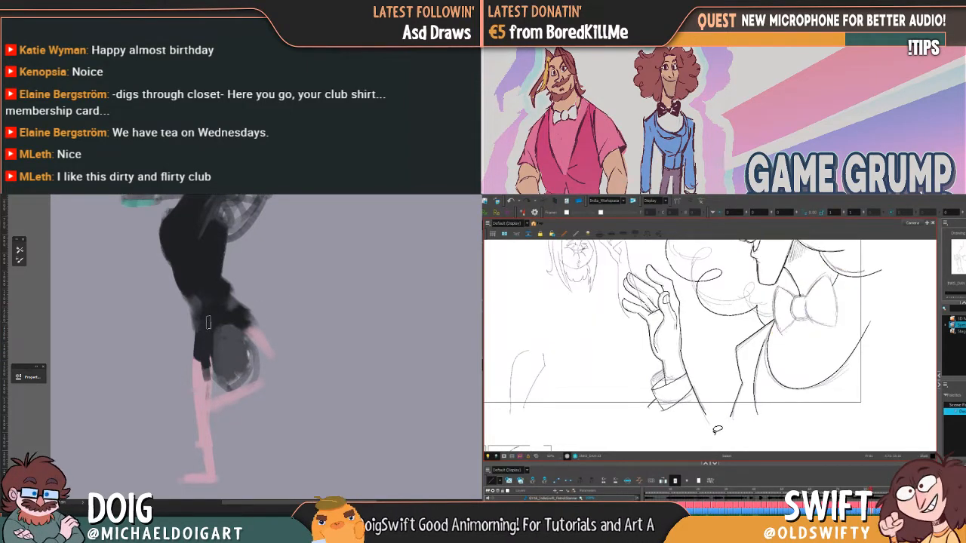
{"action": "key", "text": "ctrl+v"}
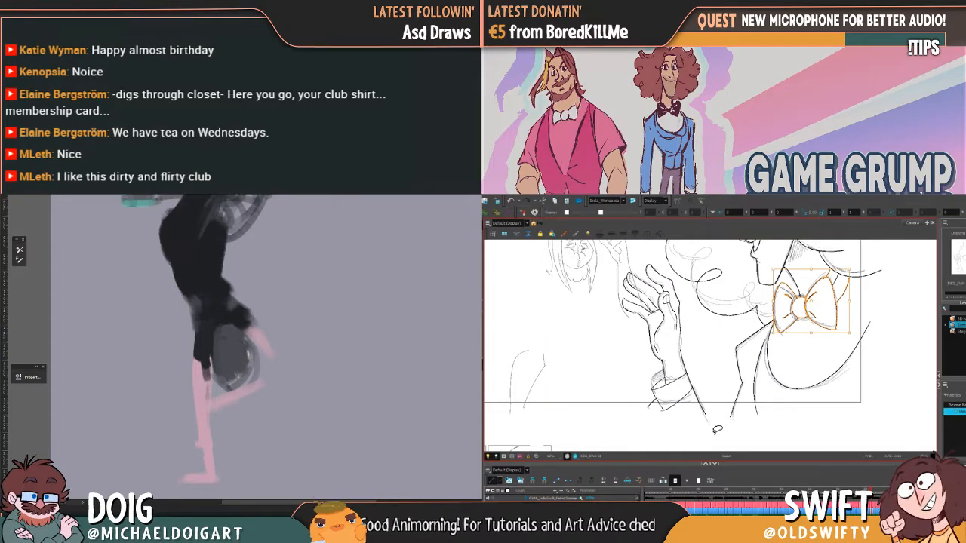
{"action": "left_click_drag", "start_coordinate": [840, 277], "coordinate": [837, 282]}
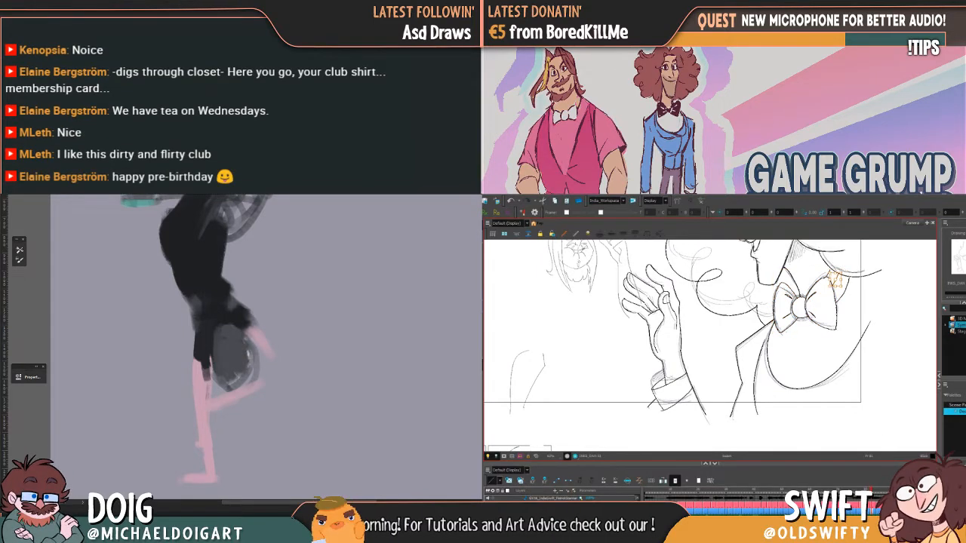
{"action": "key", "text": "comma"}
{"action": "key", "text": "period"}
{"action": "key", "text": "comma"}
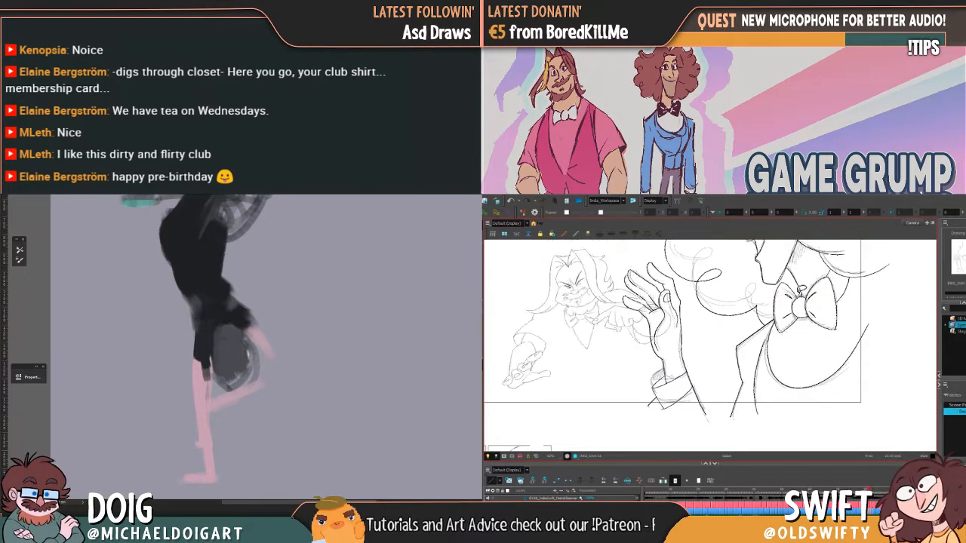
{"action": "key", "text": "period"}
{"action": "key", "text": "comma"}
{"action": "key", "text": "period"}
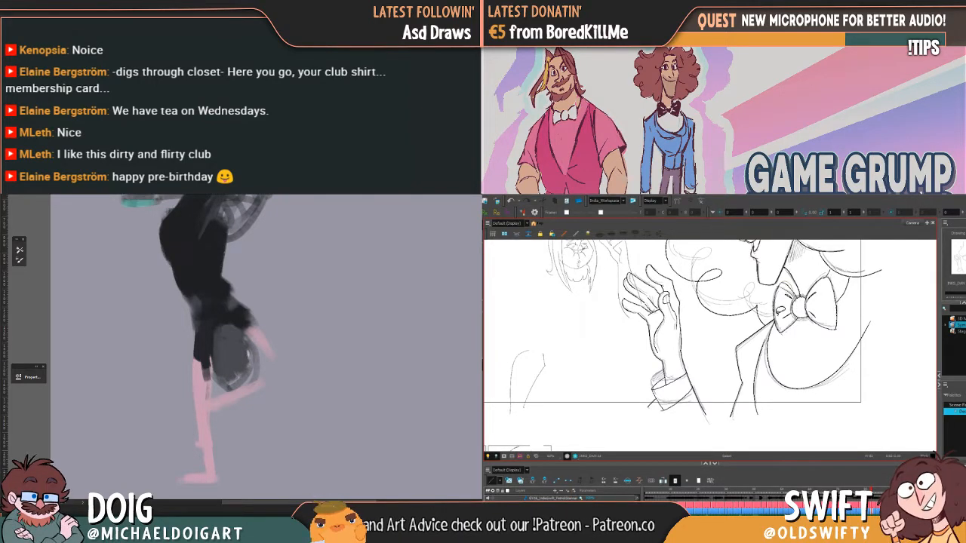
Lower the upper edge of the bow tie's left loop slightly, and thicken the pink forearm and elbow of the figure's bent arm
{"action": "left_click", "coordinate": [808, 308]}
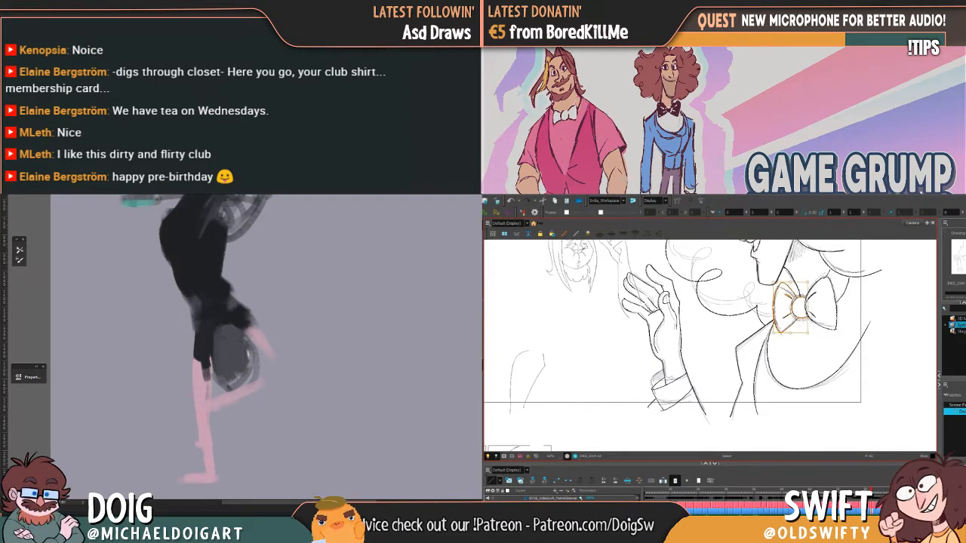
{"action": "key", "text": "comma"}
{"action": "key", "text": "period"}
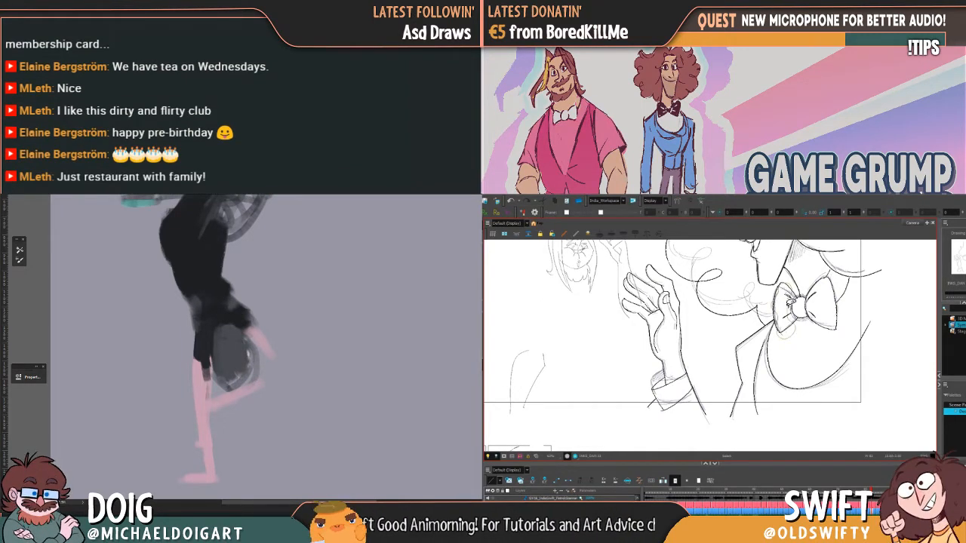
{"action": "left_click_drag", "start_coordinate": [791, 304], "coordinate": [783, 286]}
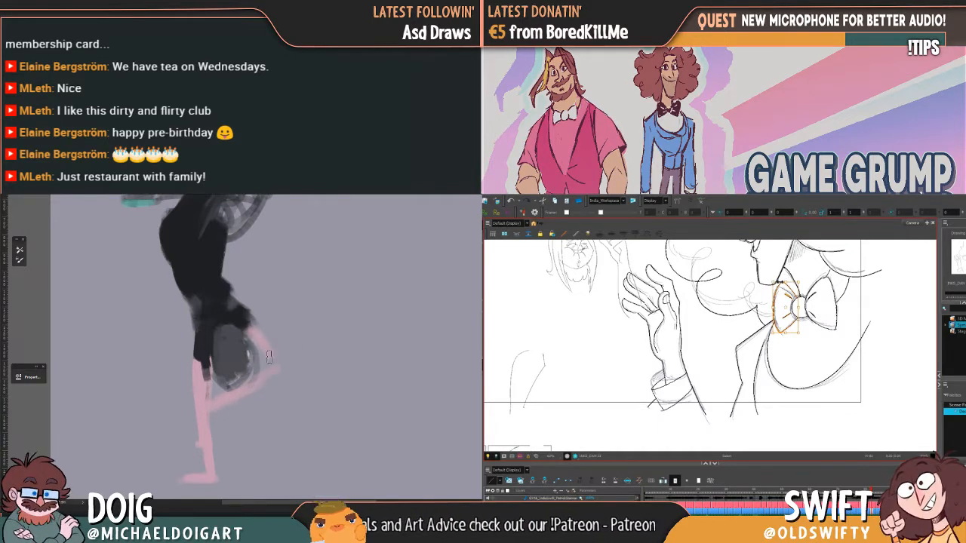
{"action": "left_click_drag", "start_coordinate": [249, 323], "coordinate": [271, 370]}
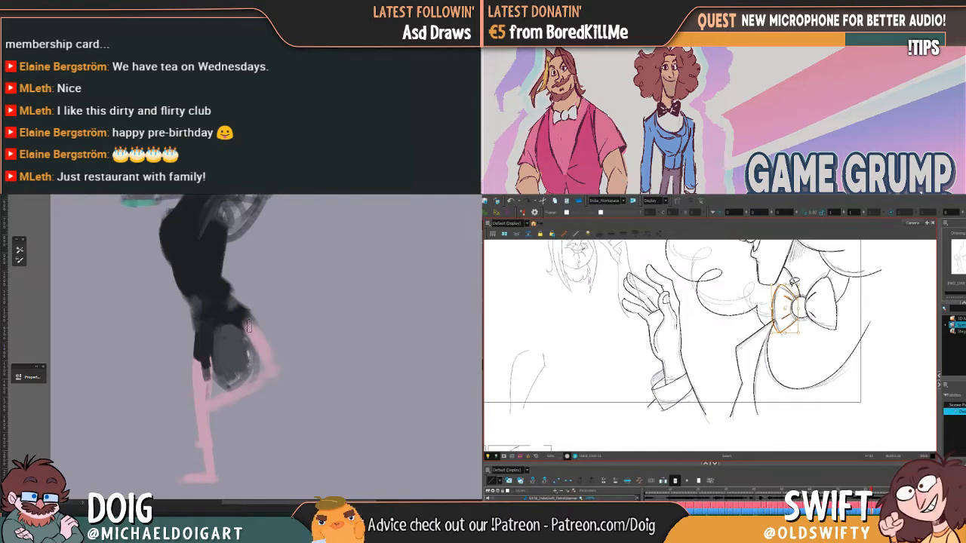
{"action": "key", "text": "comma"}
{"action": "left_click_drag", "start_coordinate": [221, 260], "coordinate": [248, 314]}
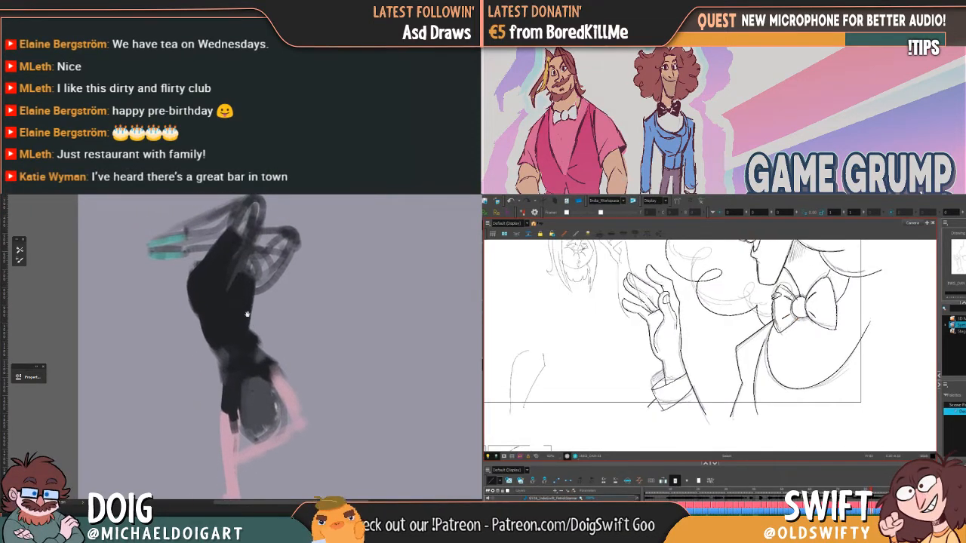
{"action": "left_click_drag", "start_coordinate": [258, 348], "coordinate": [254, 349]}
Flip repeatedly through the neighbouring drawings to compare the shape of the bow tie's left loop
{"action": "key", "text": "comma"}
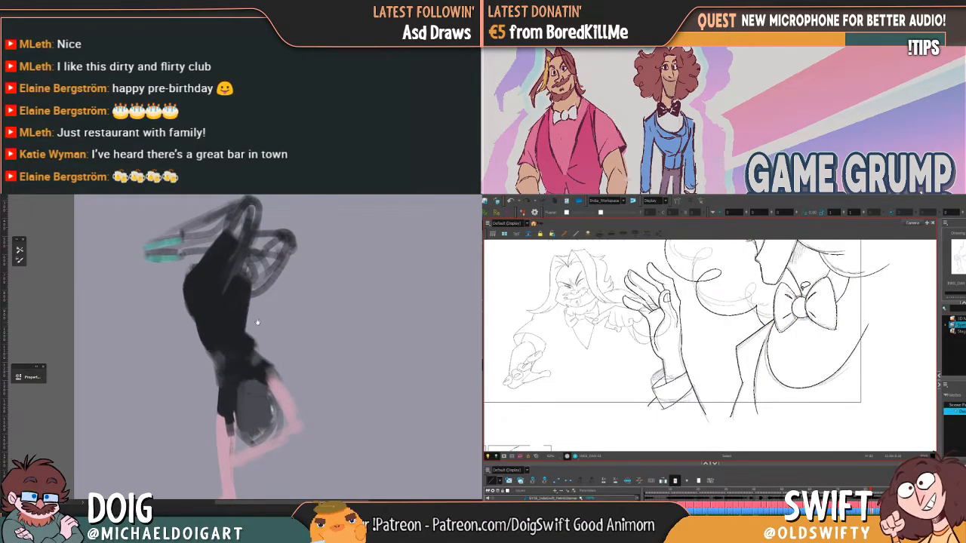
{"action": "key", "text": "period"}
{"action": "key", "text": "comma"}
{"action": "key", "text": "period"}
{"action": "key", "text": "comma"}
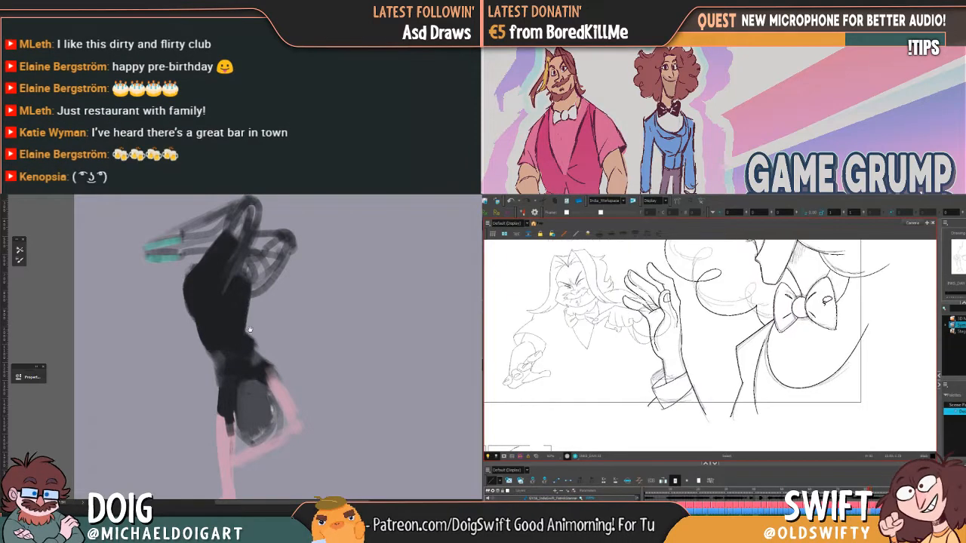
{"action": "key", "text": "comma"}
{"action": "key", "text": "period"}
{"action": "key", "text": "period"}
{"action": "key", "text": "period"}
{"action": "key", "text": "comma"}
{"action": "key", "text": "comma"}
{"action": "left_click_drag", "start_coordinate": [248, 364], "coordinate": [230, 344]}
{"action": "key", "text": "comma"}
{"action": "key", "text": "comma"}
{"action": "key", "text": "period"}
Reselect the bow tie's left loop, adjust its outer upper corner slightly and compare it with the adjacent drawing
{"action": "left_click", "coordinate": [777, 291]}
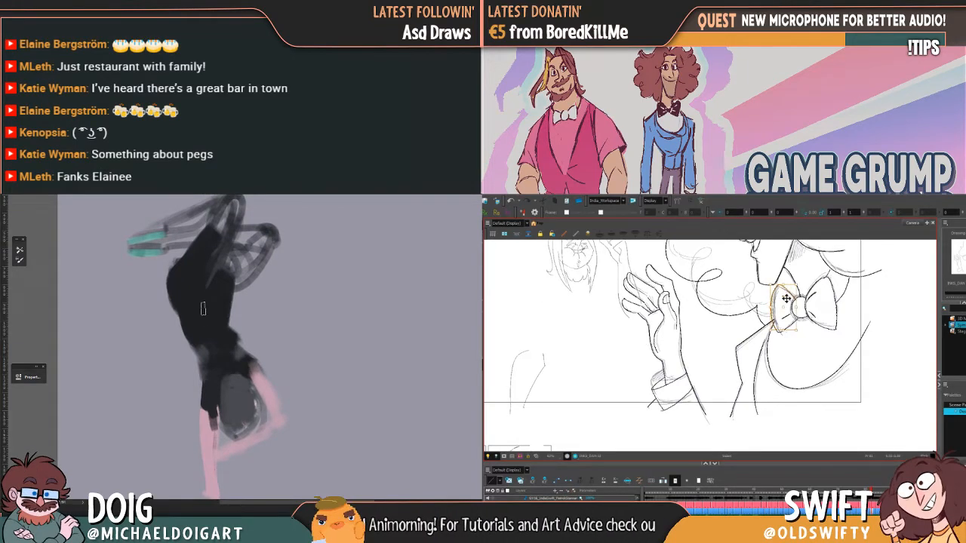
{"action": "left_click_drag", "start_coordinate": [770, 283], "coordinate": [768, 280]}
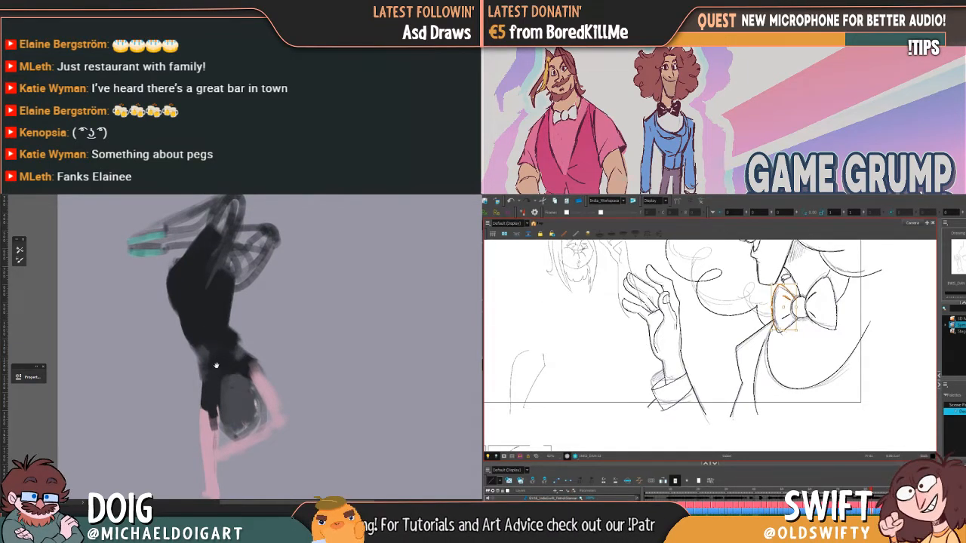
{"action": "left_click_drag", "start_coordinate": [212, 361], "coordinate": [216, 367]}
{"action": "left_click", "coordinate": [806, 276]}
{"action": "key", "text": "comma"}
{"action": "key", "text": "period"}
{"action": "key", "text": "comma"}
{"action": "key", "text": "period"}
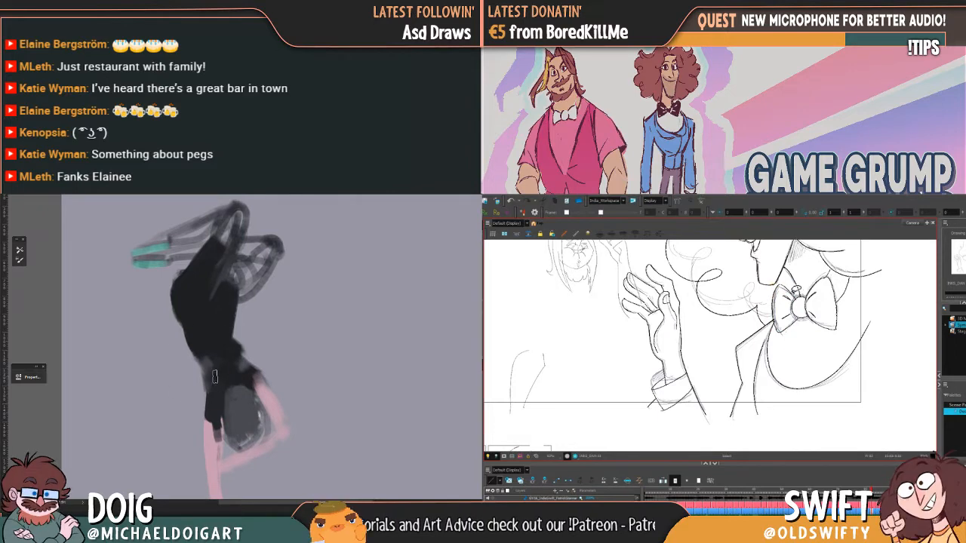
Stretch the bow tie's left loop slightly upward, clear the selection and check it against the adjacent drawing
{"action": "left_click", "coordinate": [785, 286]}
{"action": "left_click_drag", "start_coordinate": [785, 286], "coordinate": [786, 282]}
{"action": "left_click", "coordinate": [807, 277]}
{"action": "key", "text": "comma"}
{"action": "key", "text": "period"}
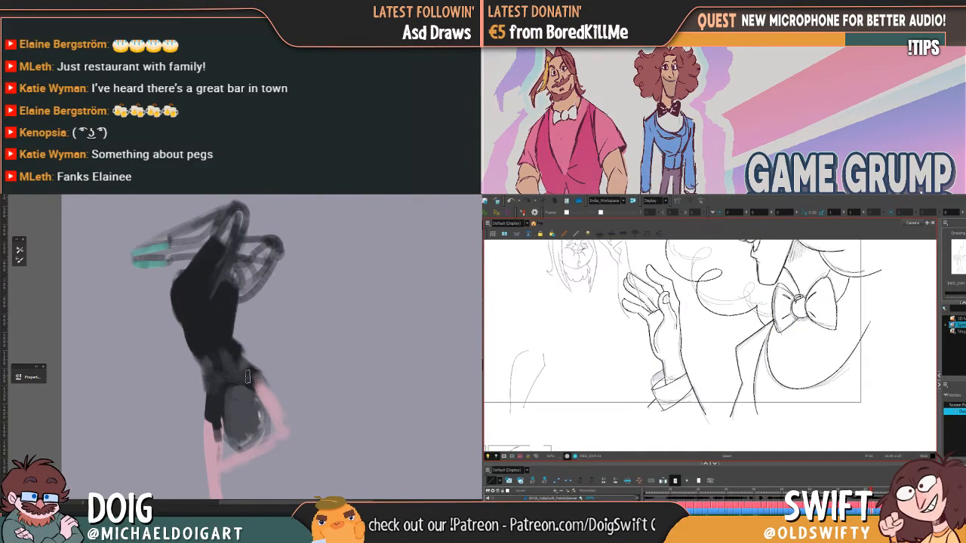
Sample the black of the sleeve and paint it over the upside-down figure's folded leg
{"action": "left_click", "coordinate": [218, 406], "text": "alt"}
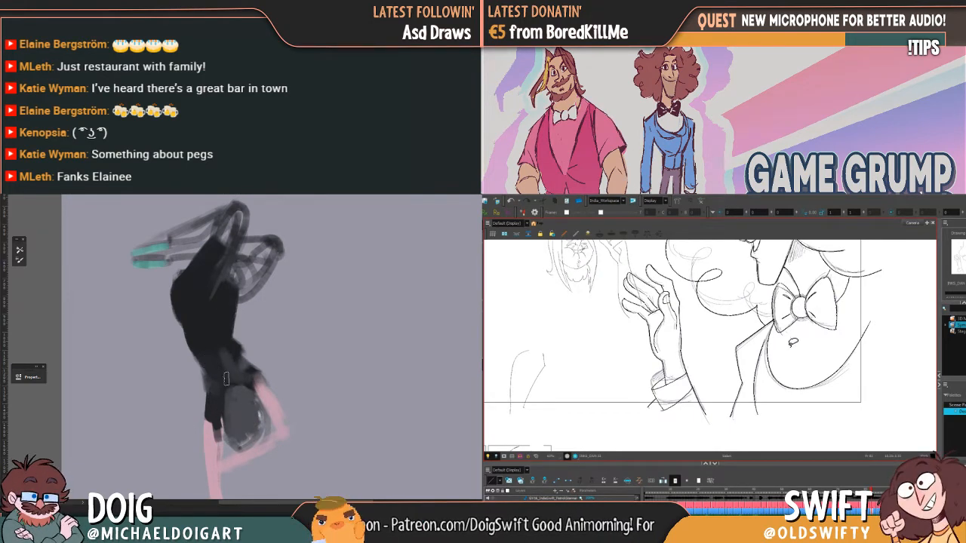
{"action": "left_click_drag", "start_coordinate": [220, 294], "coordinate": [255, 278]}
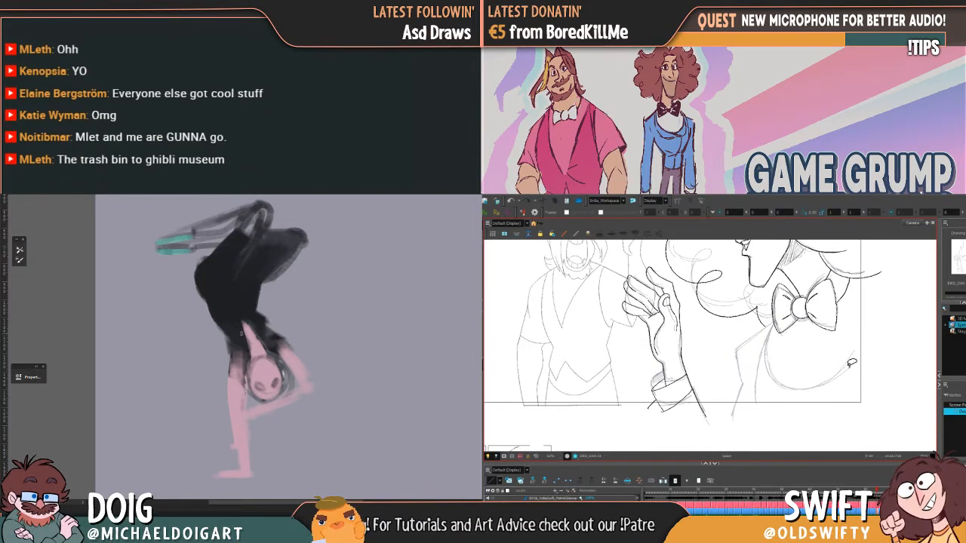
Delete the stray line above the bow tie's right loop and compare with the adjacent drawing, sampling a tone from the figure's face
{"action": "left_click", "coordinate": [834, 274]}
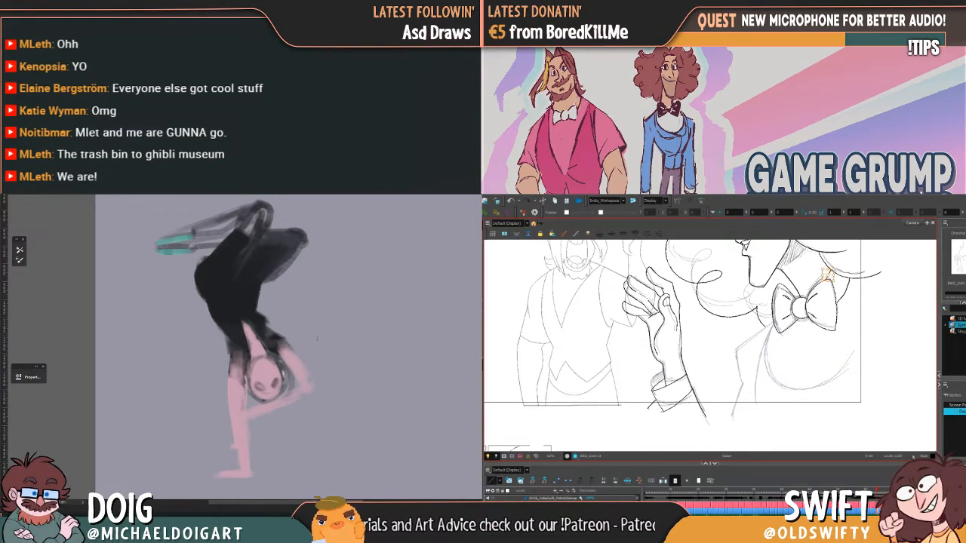
{"action": "scroll", "coordinate": [278, 359], "scroll_direction": "up", "scroll_amount": 3}
{"action": "key", "text": "Delete"}
{"action": "left_click", "coordinate": [268, 394], "text": "alt"}
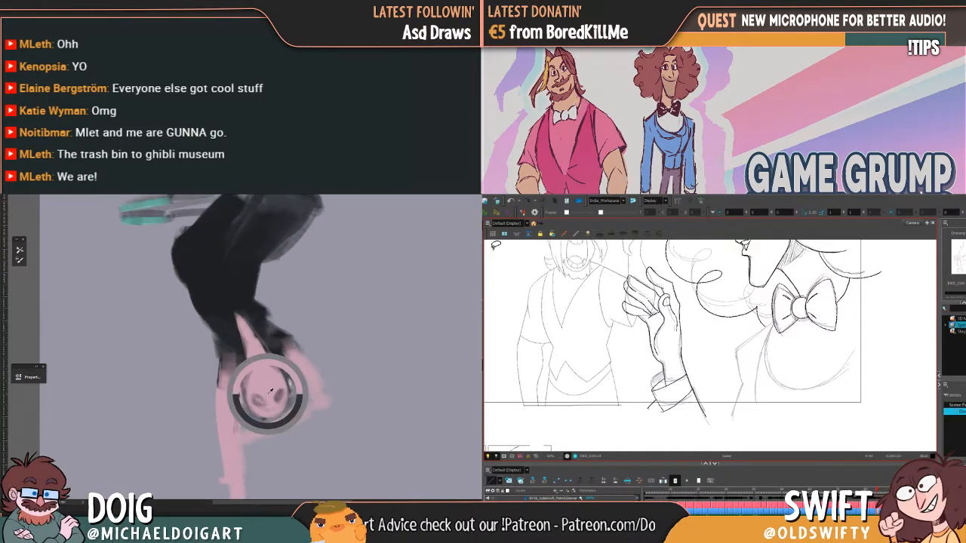
{"action": "key", "text": "comma"}
{"action": "key", "text": "period"}
Sample the dark clothing tone and darken the mask's eye, and flip between the adjacent drawings to check the bow tie
{"action": "left_click", "coordinate": [236, 344], "text": "alt"}
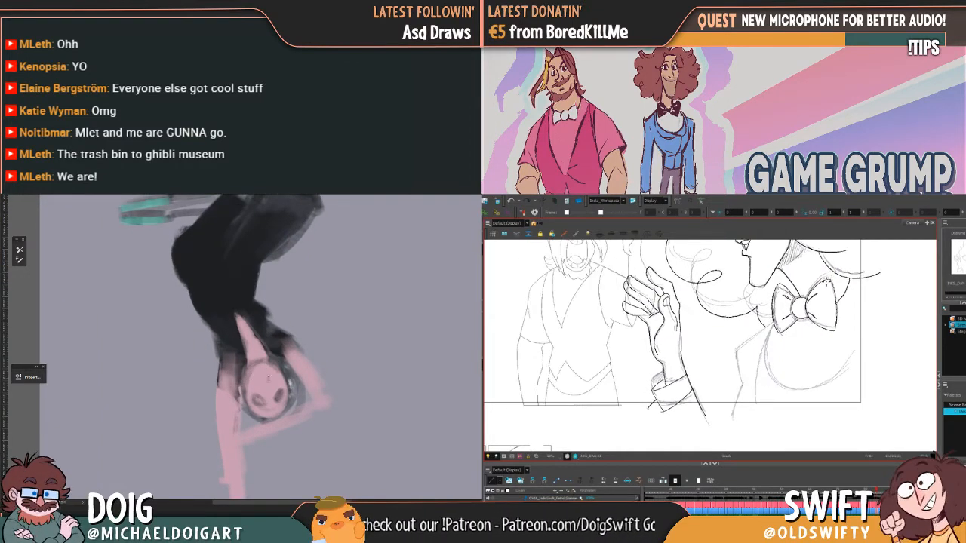
{"action": "left_click_drag", "start_coordinate": [257, 396], "coordinate": [260, 400]}
{"action": "key", "text": "comma"}
{"action": "key", "text": "period"}
{"action": "key", "text": "comma"}
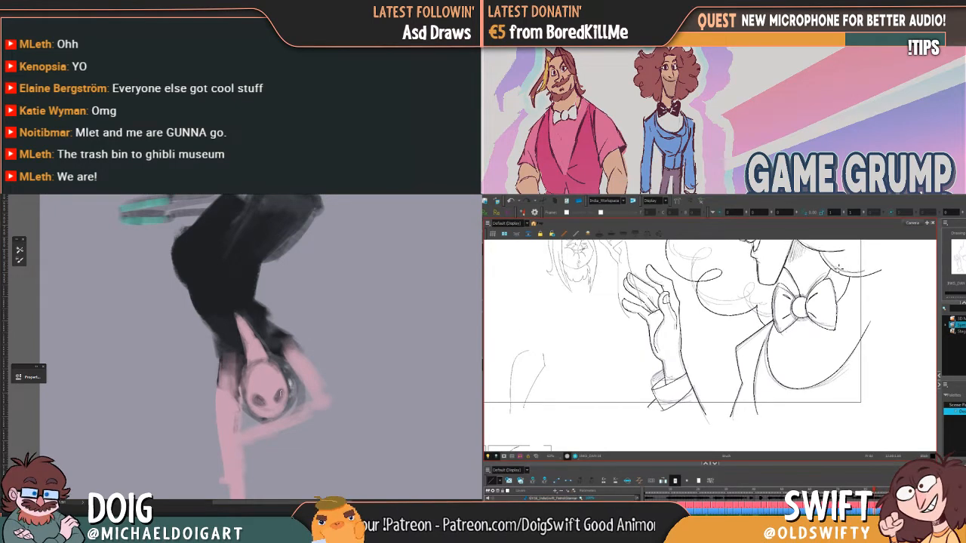
{"action": "key", "text": "period"}
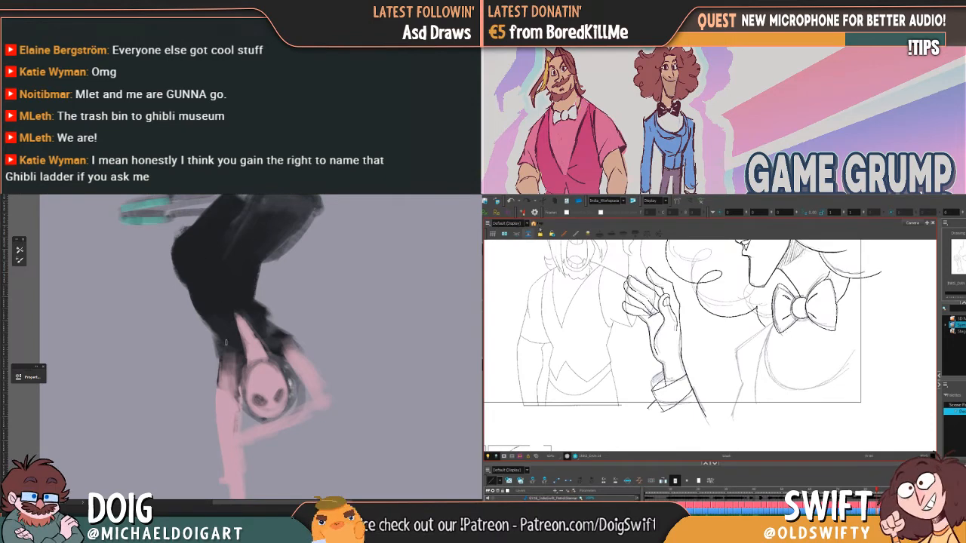
Paint along the hood's edge around the crown of the upside-down head
{"action": "mouse_move", "coordinate": [254, 347]}
{"action": "left_mouse_down"}
{"action": "mouse_move", "coordinate": [240, 372]}
{"action": "mouse_move", "coordinate": [227, 371]}
{"action": "left_mouse_up"}
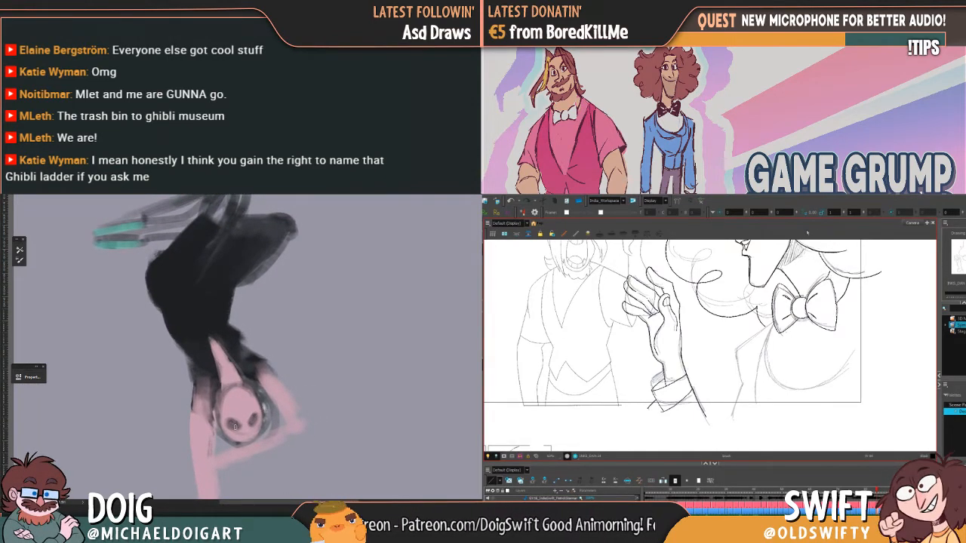
{"action": "mouse_move", "coordinate": [245, 402]}
{"action": "left_mouse_down"}
{"action": "mouse_move", "coordinate": [245, 427]}
{"action": "mouse_move", "coordinate": [239, 391]}
{"action": "left_mouse_up"}
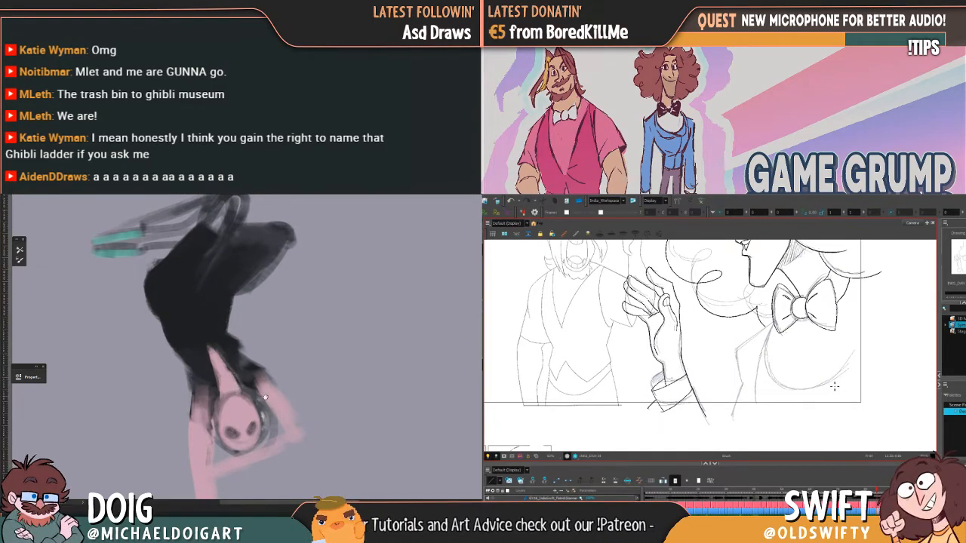
{"action": "left_click_drag", "start_coordinate": [242, 415], "coordinate": [252, 390]}
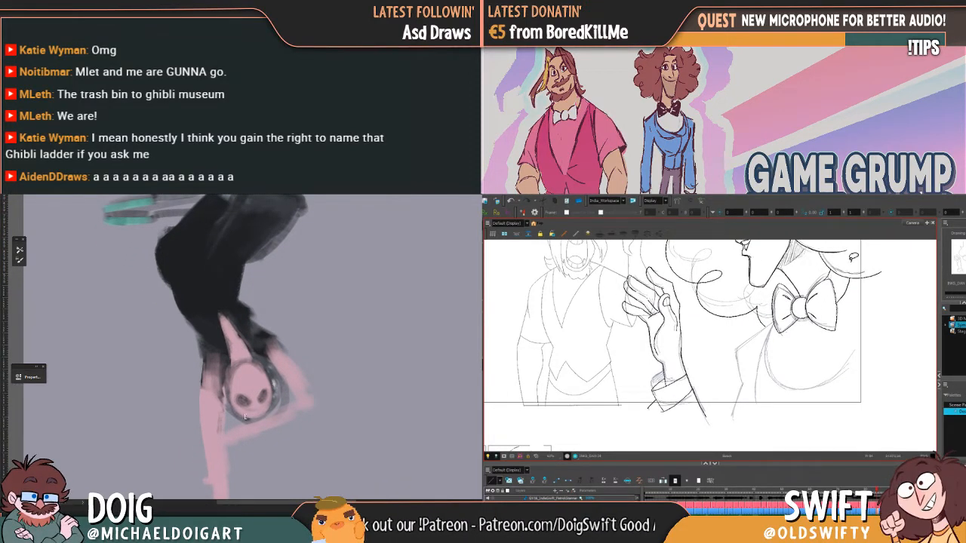
{"action": "mouse_move", "coordinate": [233, 411]}
{"action": "left_mouse_down"}
{"action": "mouse_move", "coordinate": [252, 421]}
{"action": "mouse_move", "coordinate": [271, 413]}
{"action": "left_mouse_up"}
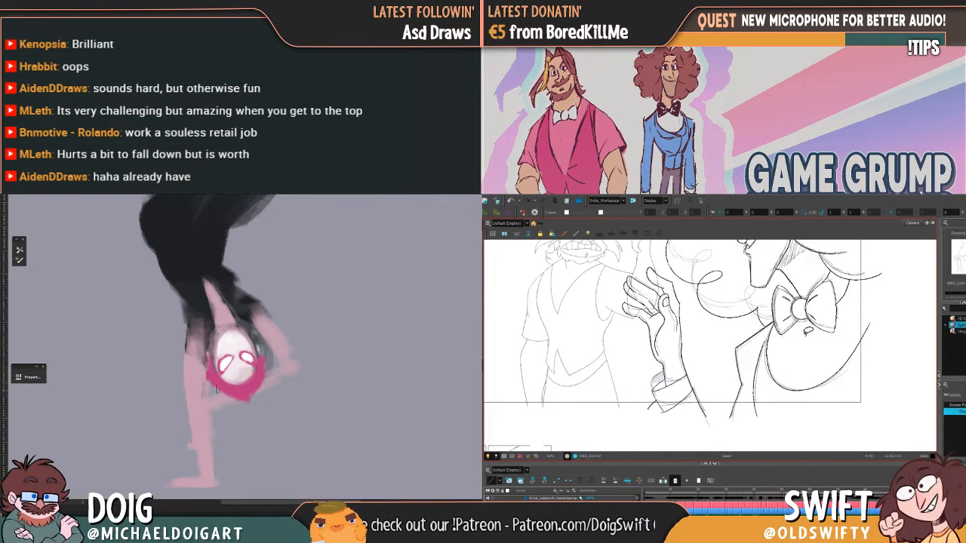
Extend the magenta hood to a rounded point over the figure's crown and delete leftover line pieces beneath the bow tie
{"action": "mouse_move", "coordinate": [210, 380]}
{"action": "left_mouse_down"}
{"action": "mouse_move", "coordinate": [233, 404]}
{"action": "mouse_move", "coordinate": [256, 400]}
{"action": "mouse_move", "coordinate": [226, 406]}
{"action": "mouse_move", "coordinate": [210, 377]}
{"action": "mouse_move", "coordinate": [249, 398]}
{"action": "left_mouse_up"}
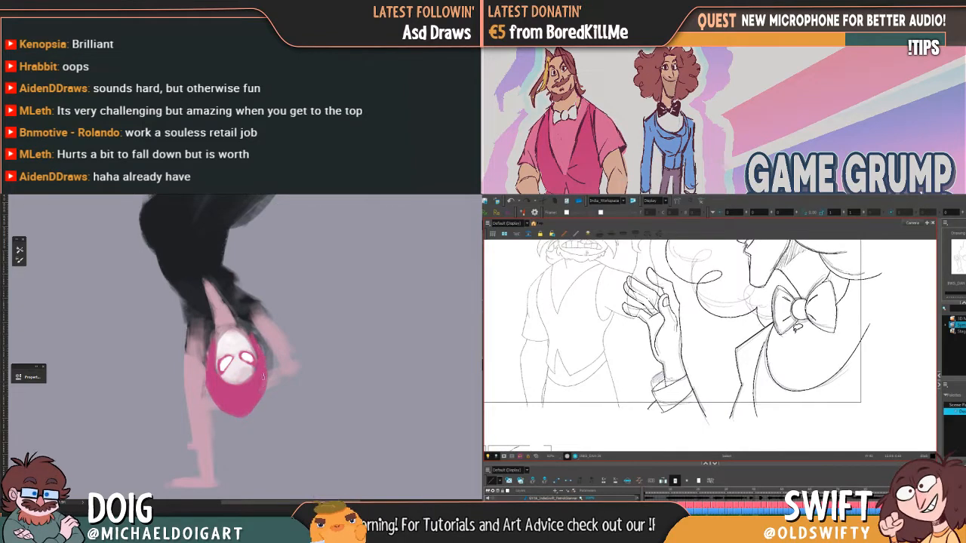
{"action": "mouse_move", "coordinate": [244, 324]}
{"action": "left_mouse_down"}
{"action": "mouse_move", "coordinate": [238, 387]}
{"action": "mouse_move", "coordinate": [200, 345]}
{"action": "mouse_move", "coordinate": [220, 383]}
{"action": "left_mouse_up"}
{"action": "key", "text": "Delete"}
{"action": "left_click", "coordinate": [228, 408], "text": "alt"}
{"action": "key", "text": "Delete"}
Paint the chest stripe between neck and torso in the sampled off-white, and select the line under the bow tie's left loop
{"action": "left_click", "coordinate": [209, 391], "text": "alt"}
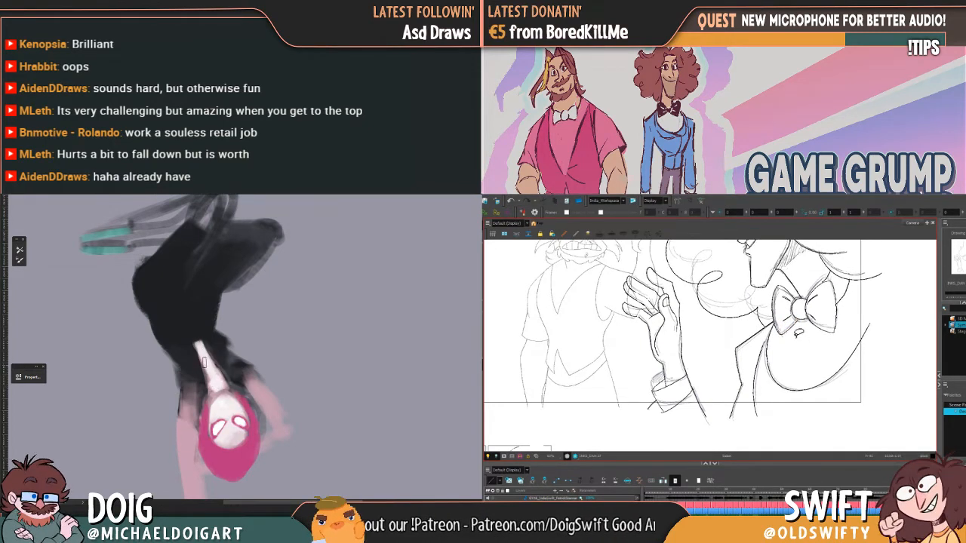
{"action": "left_click_drag", "start_coordinate": [200, 351], "coordinate": [216, 370]}
{"action": "left_click", "coordinate": [797, 326]}
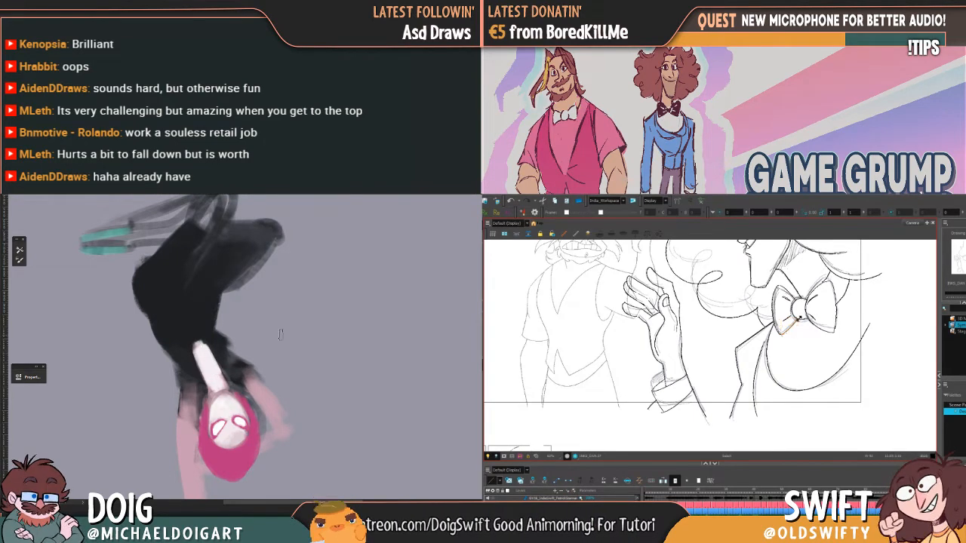
Rotate the canvas until the figure's head is upright and refine the white chest stripe's edges with the sampled black
{"action": "key", "text": "r"}
{"action": "mouse_move", "coordinate": [293, 314]}
{"action": "left_mouse_down"}
{"action": "mouse_move", "coordinate": [213, 323]}
{"action": "mouse_move", "coordinate": [216, 372]}
{"action": "mouse_move", "coordinate": [233, 382]}
{"action": "left_mouse_up"}
{"action": "left_click_drag", "start_coordinate": [292, 344], "coordinate": [217, 351]}
{"action": "left_click", "coordinate": [251, 374], "text": "alt"}
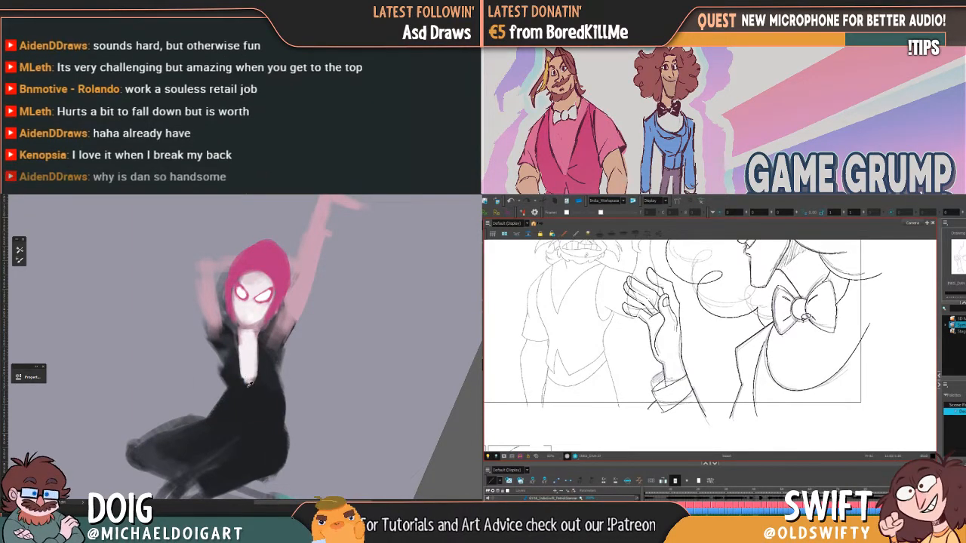
{"action": "left_click", "coordinate": [246, 401], "text": "alt"}
{"action": "left_click_drag", "start_coordinate": [244, 362], "coordinate": [260, 344]}
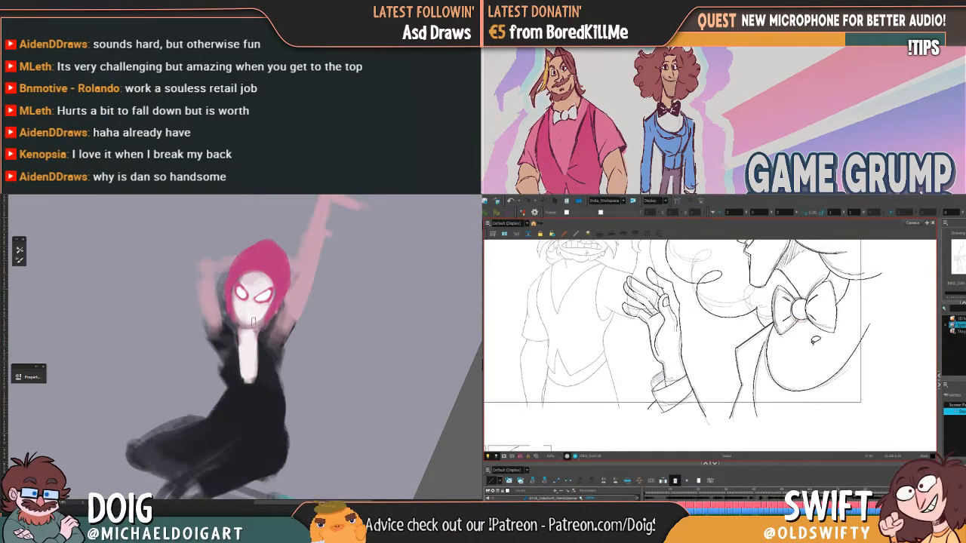
Taper the white chest stripe to a point at its lower end and paint the long raised arm off-white
{"action": "mouse_move", "coordinate": [242, 325]}
{"action": "left_mouse_down"}
{"action": "mouse_move", "coordinate": [262, 346]}
{"action": "mouse_move", "coordinate": [245, 382]}
{"action": "left_mouse_up"}
{"action": "left_click_drag", "start_coordinate": [239, 349], "coordinate": [243, 376]}
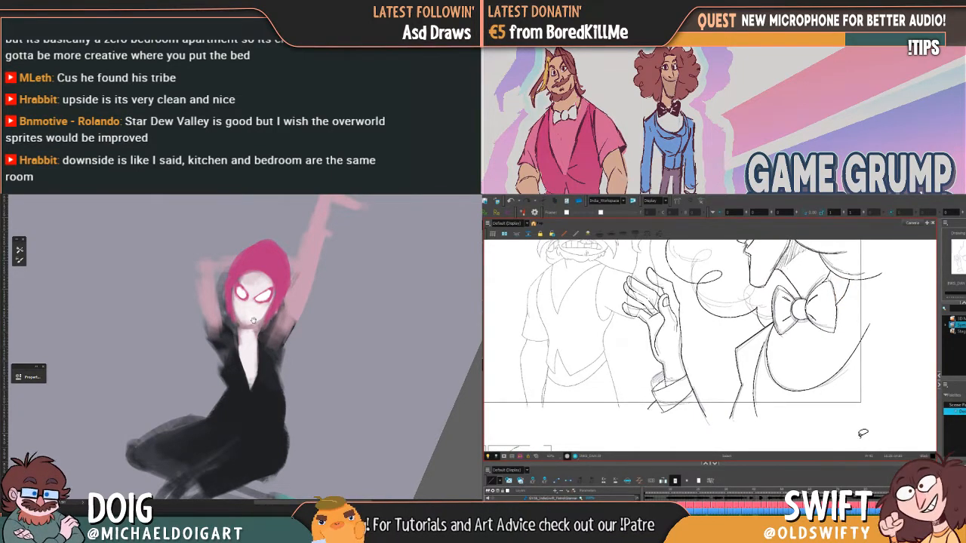
{"action": "left_click_drag", "start_coordinate": [255, 291], "coordinate": [228, 343]}
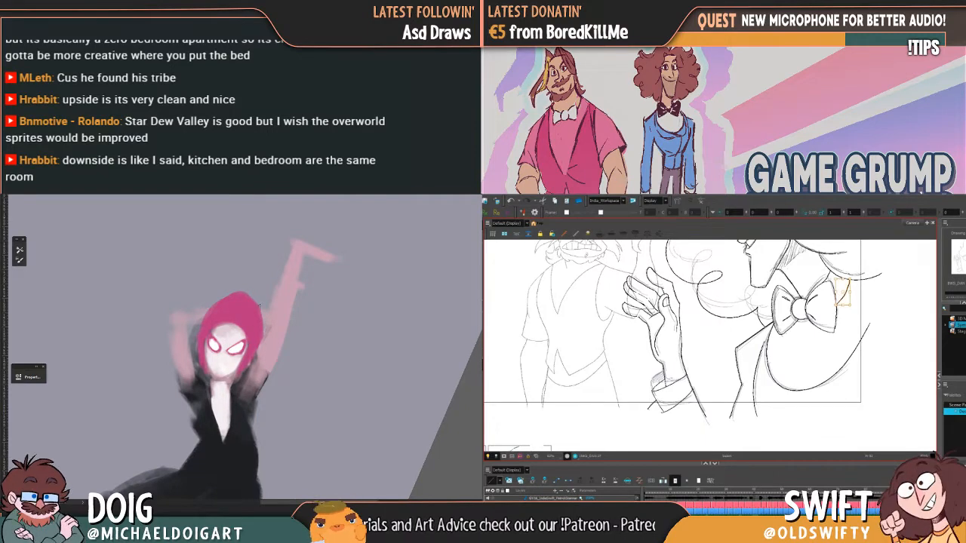
{"action": "mouse_move", "coordinate": [274, 317]}
{"action": "left_mouse_down"}
{"action": "mouse_move", "coordinate": [266, 360]}
{"action": "mouse_move", "coordinate": [291, 295]}
{"action": "left_mouse_up"}
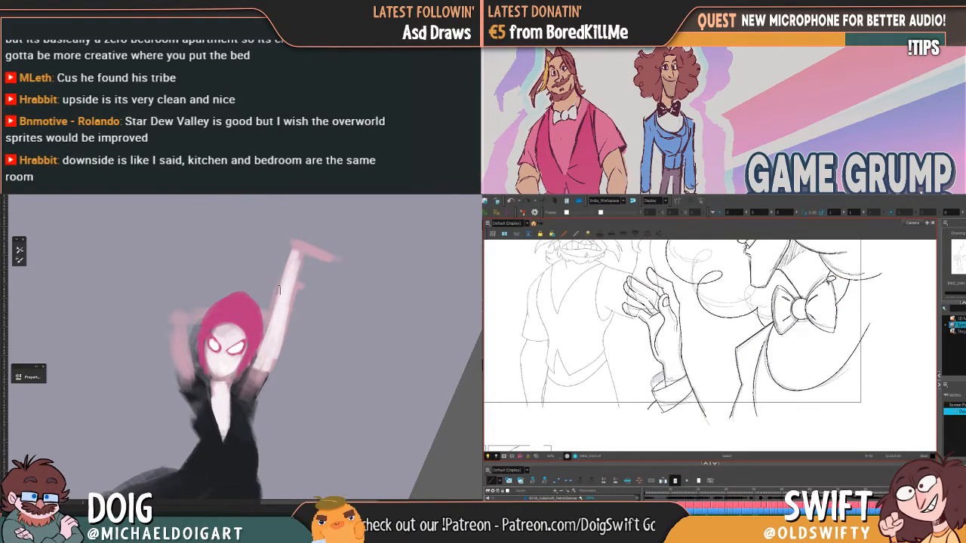
{"action": "left_click_drag", "start_coordinate": [259, 360], "coordinate": [285, 343]}
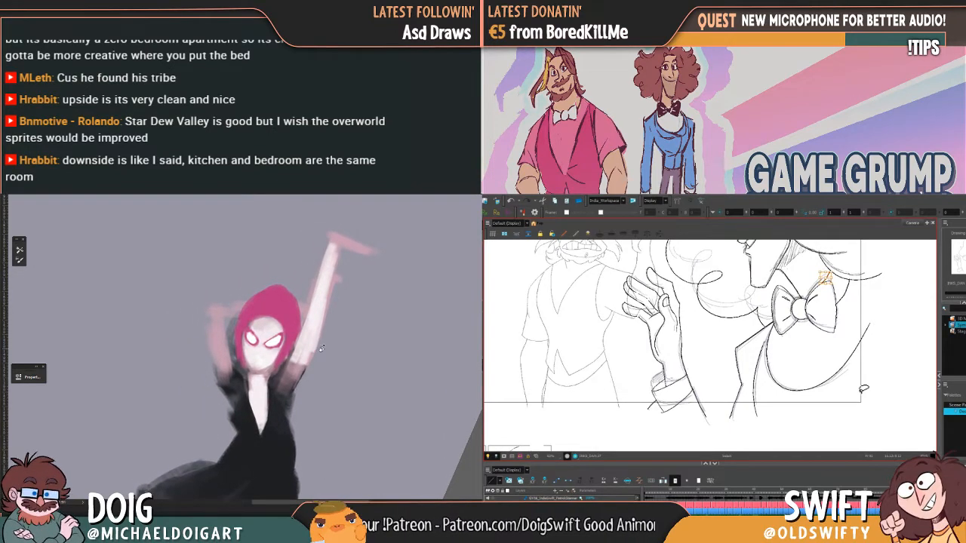
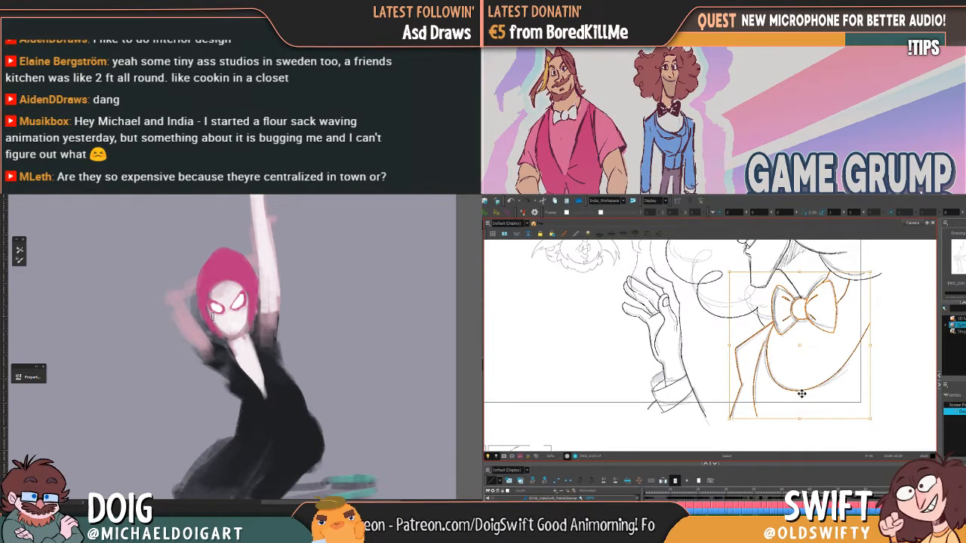
Flip between the inked bow tie drawing and the adjacent drawing to compare their lines
{"action": "key", "text": "period"}
{"action": "key", "text": "comma"}
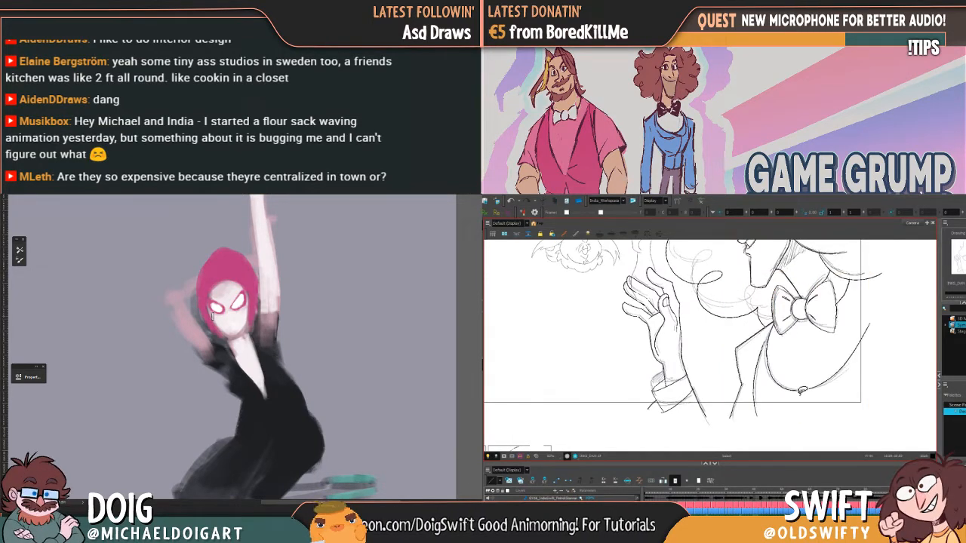
{"action": "key", "text": "period"}
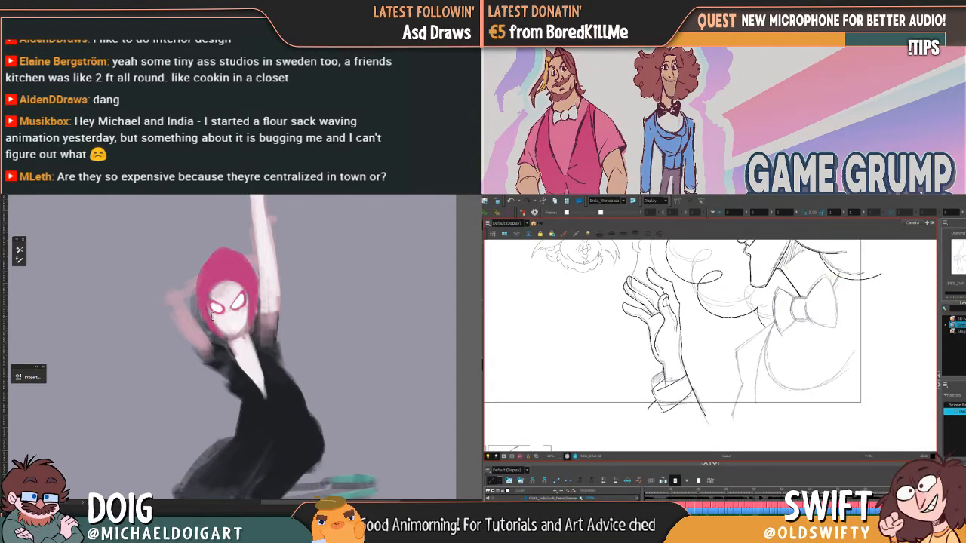
{"action": "key", "text": "comma"}
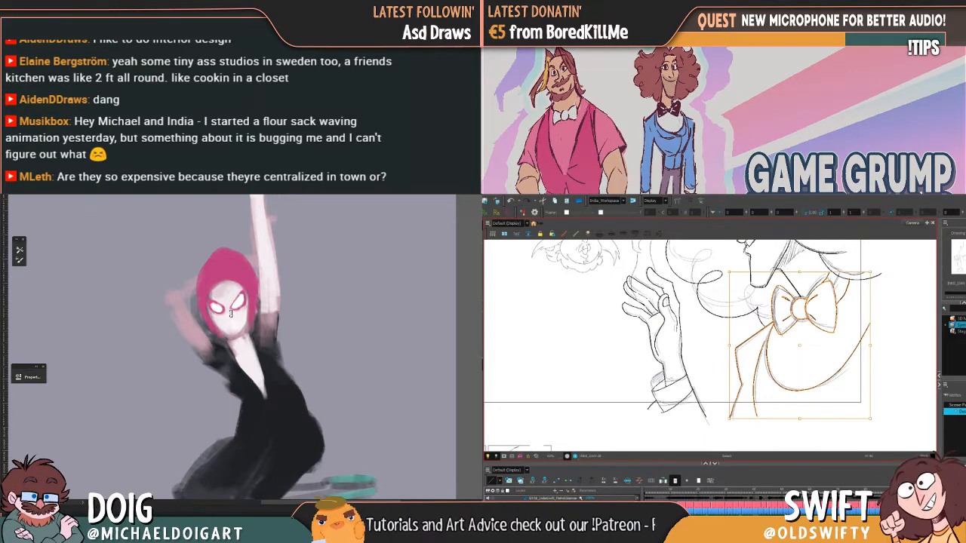
Touch up the white chest stripe below the neck and sharpen its lower tip with sampled colours from the stripe and black suit
{"action": "left_click", "coordinate": [248, 367], "text": "alt"}
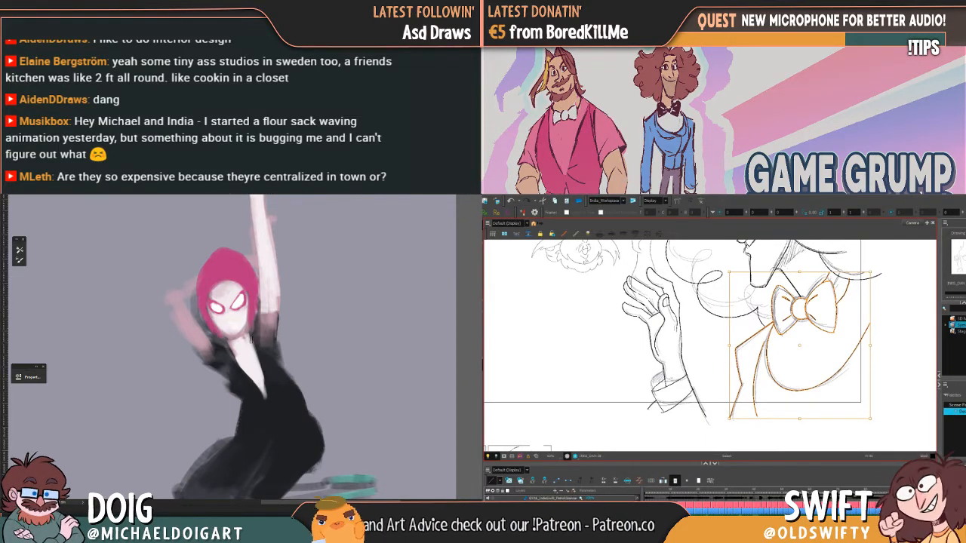
{"action": "left_click_drag", "start_coordinate": [251, 340], "coordinate": [260, 378]}
{"action": "left_click", "coordinate": [838, 276]}
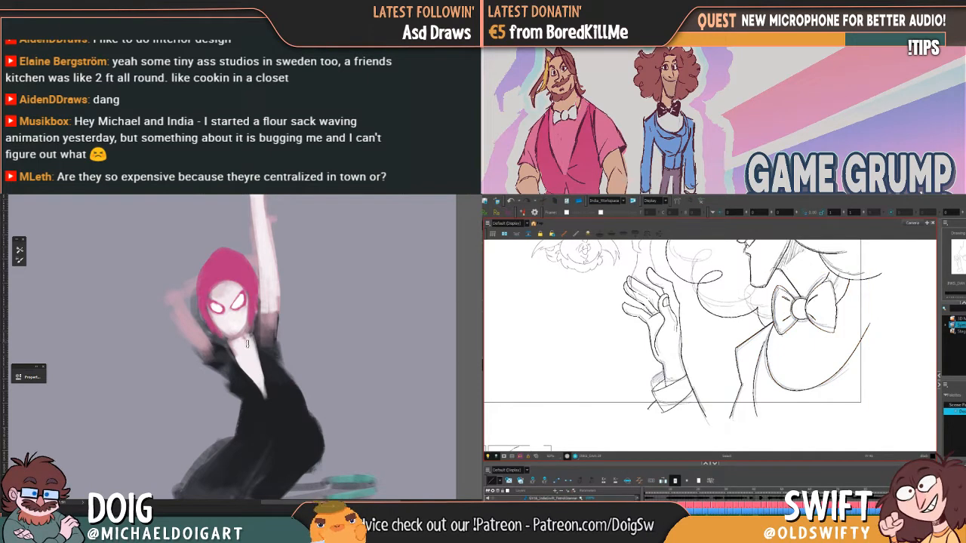
{"action": "left_click", "coordinate": [272, 392], "text": "alt"}
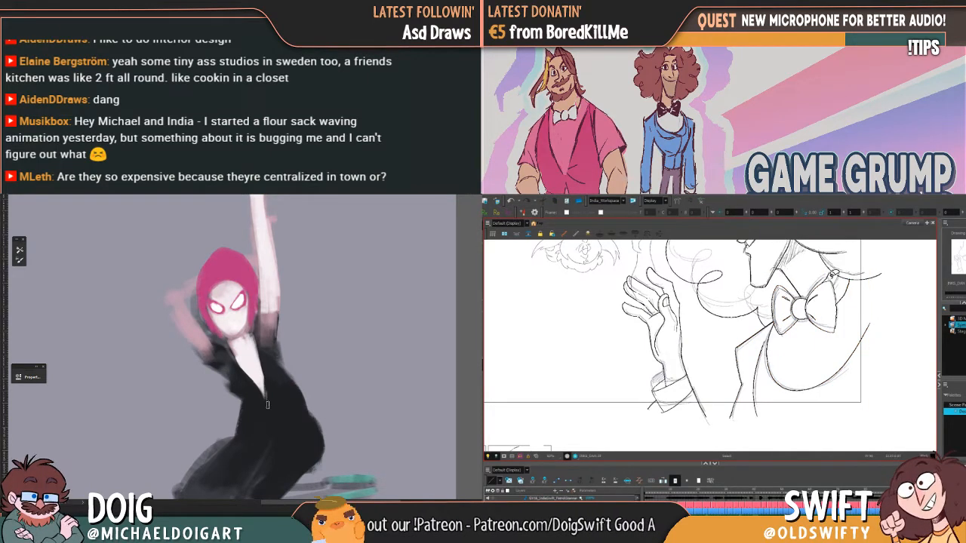
{"action": "left_click_drag", "start_coordinate": [268, 382], "coordinate": [264, 396]}
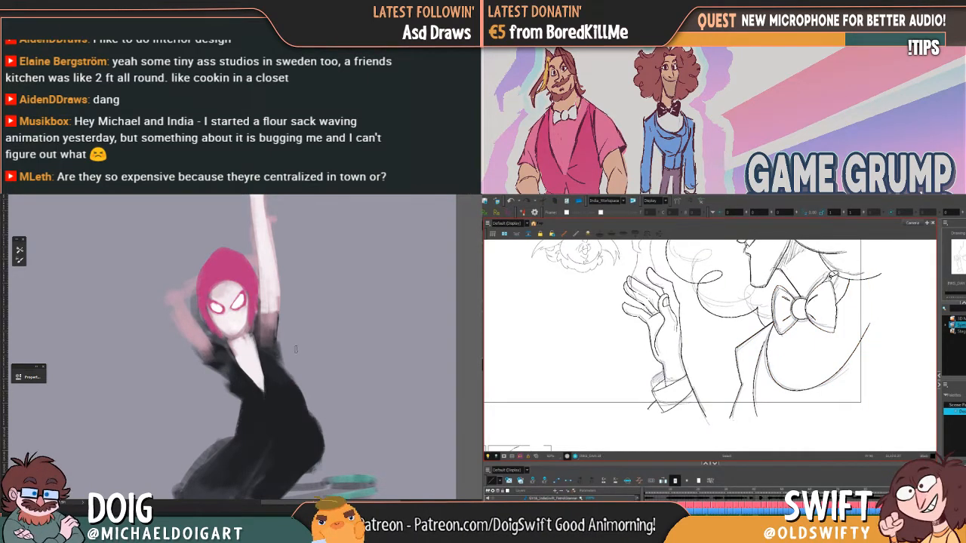
Delete the stray line pieces just above the bow tie's right loop, beside the collar
{"action": "left_click", "coordinate": [829, 278]}
{"action": "left_click_drag", "start_coordinate": [248, 302], "coordinate": [259, 342]}
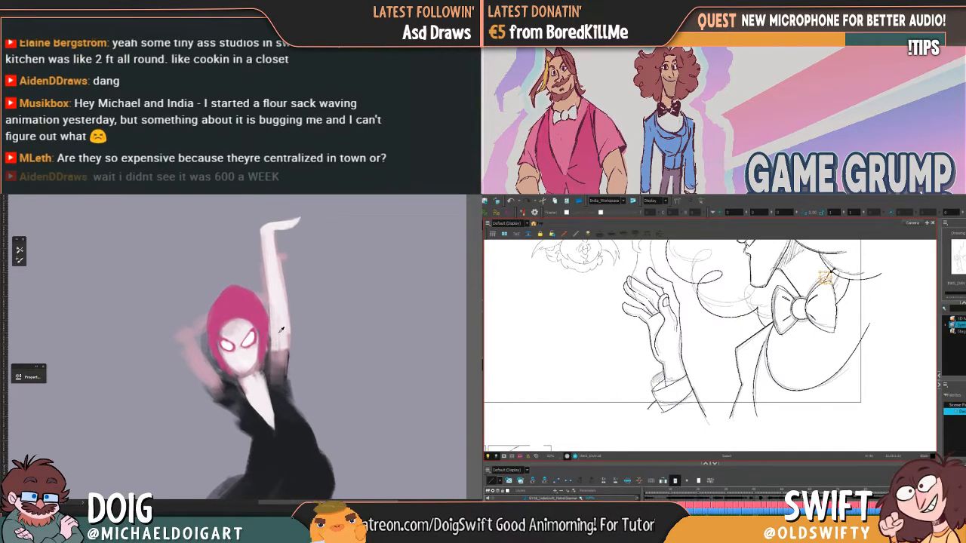
{"action": "key", "text": "Delete"}
{"action": "left_click", "coordinate": [831, 277]}
{"action": "key", "text": "Delete"}
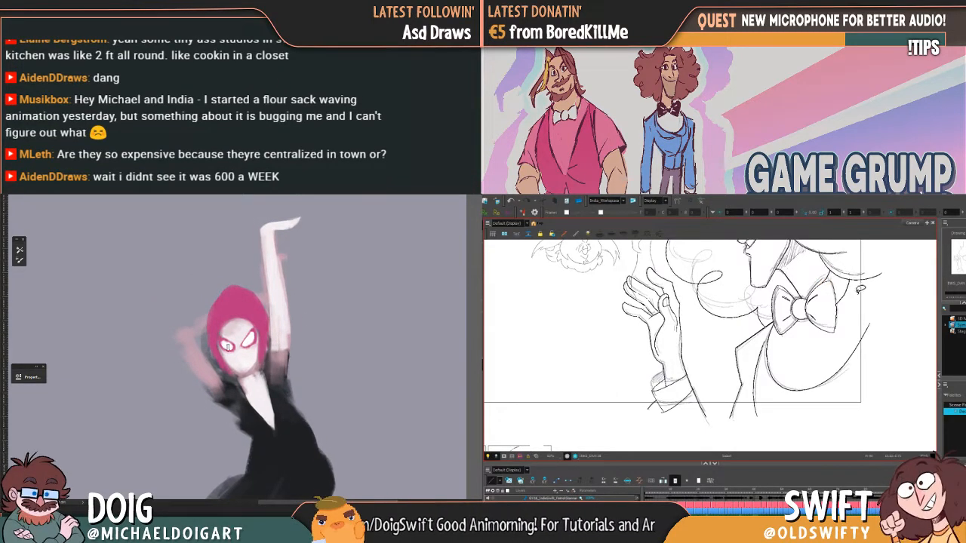
Delete the short curved stroke beside the bow tie's outer loop on consecutive drawings of the foreground character
{"action": "left_click", "coordinate": [846, 295]}
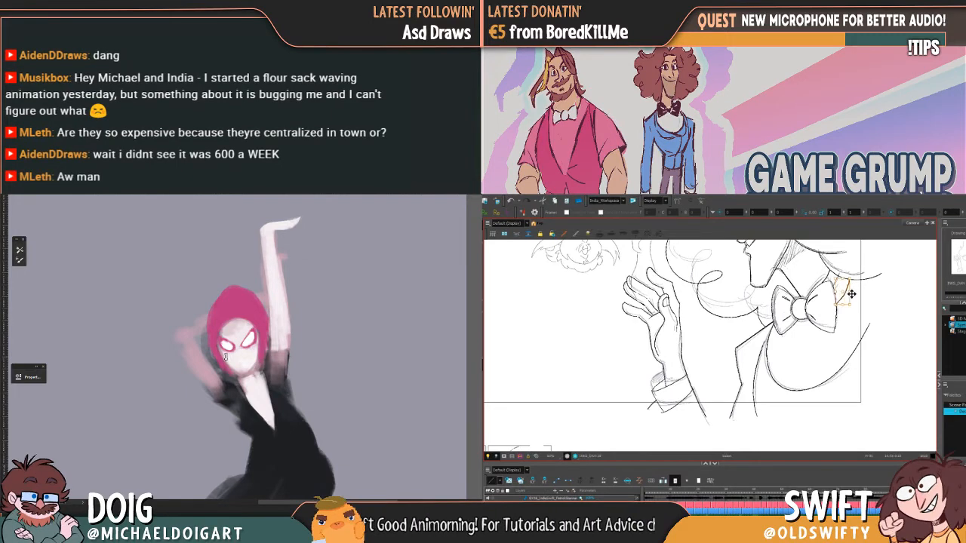
{"action": "key", "text": "Delete"}
{"action": "left_click", "coordinate": [846, 295]}
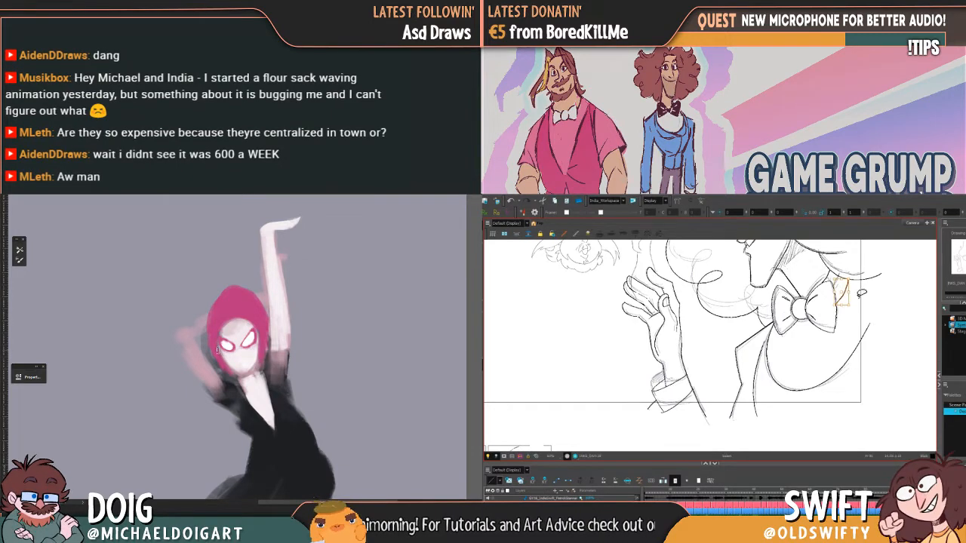
{"action": "key", "text": "Delete"}
{"action": "left_click", "coordinate": [845, 295]}
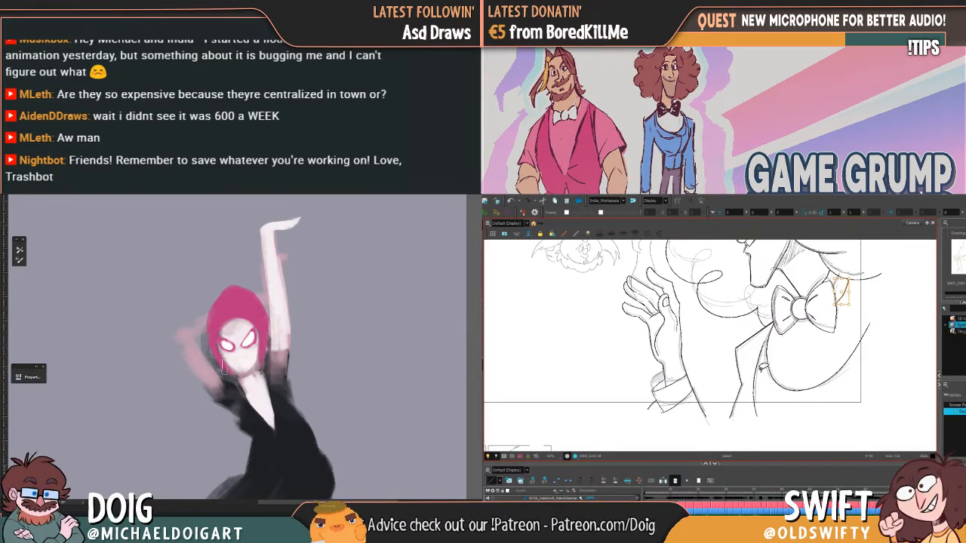
{"action": "key", "text": "Delete"}
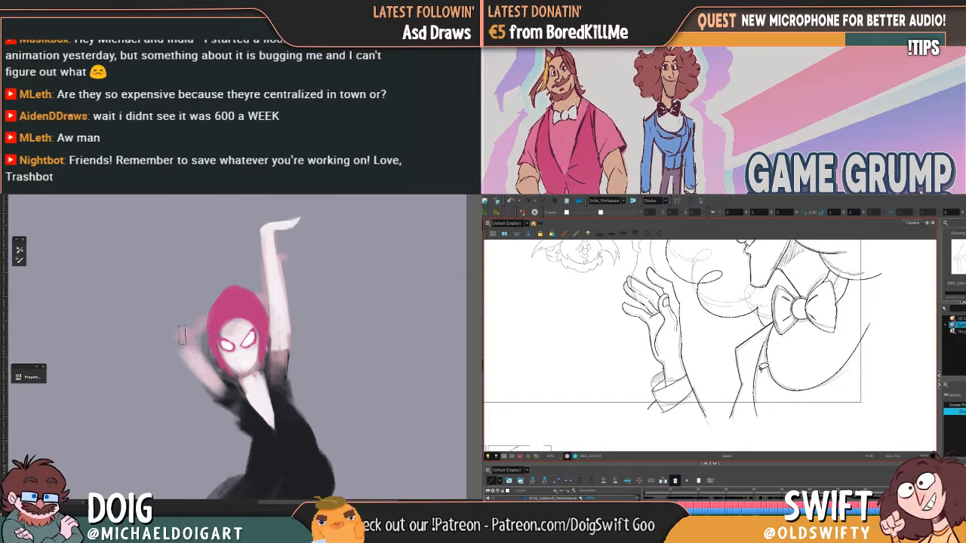
{"action": "left_click", "coordinate": [849, 294]}
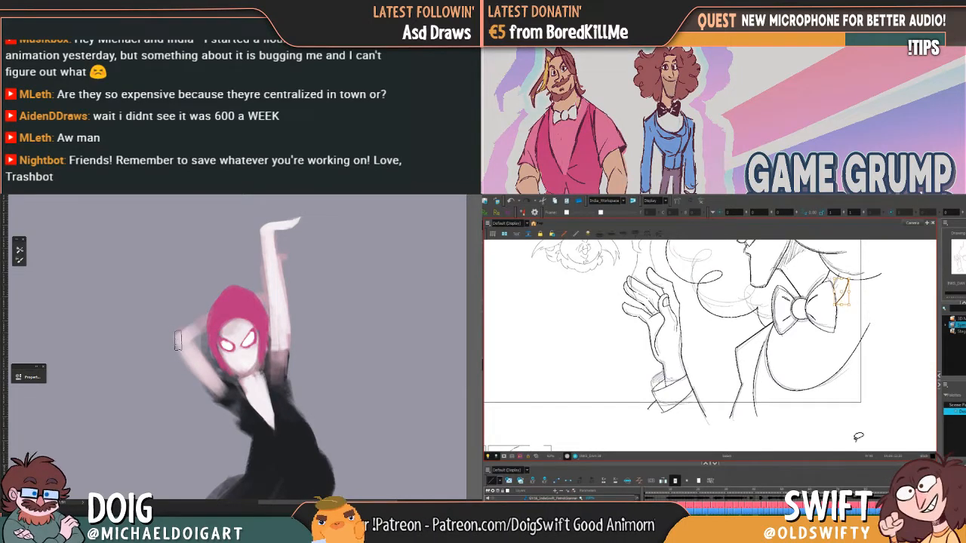
{"action": "key", "text": "Delete"}
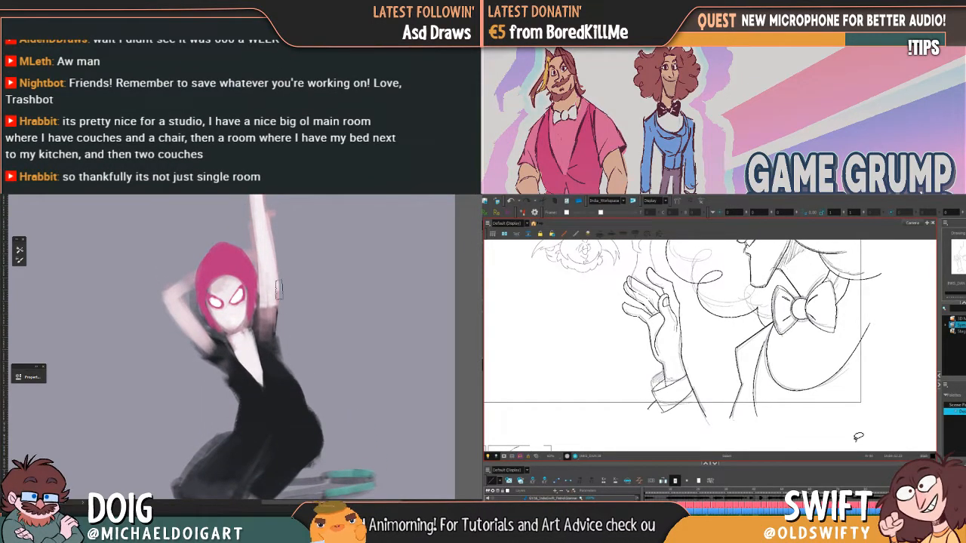
Adjust the collar line between the chin and the bow tie, comparing it against the neighbouring drawings
{"action": "key", "text": "comma"}
{"action": "key", "text": "period"}
{"action": "key", "text": "comma"}
{"action": "key", "text": "period"}
{"action": "key", "text": "comma"}
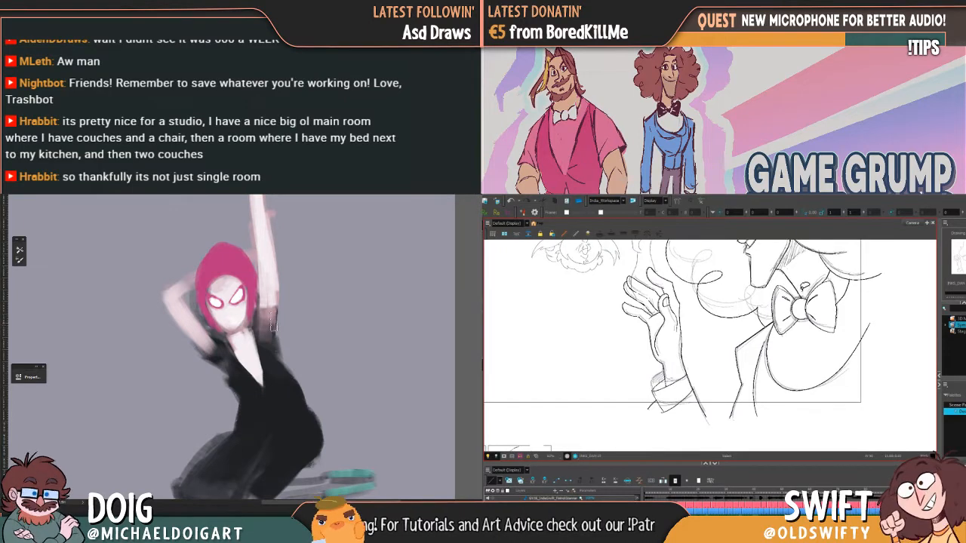
{"action": "key", "text": "period"}
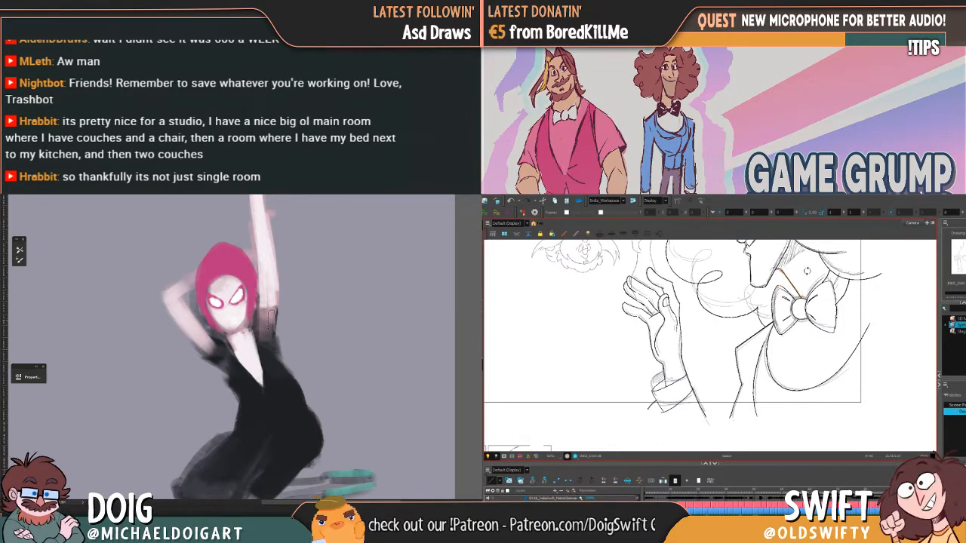
{"action": "key", "text": "comma"}
{"action": "key", "text": "period"}
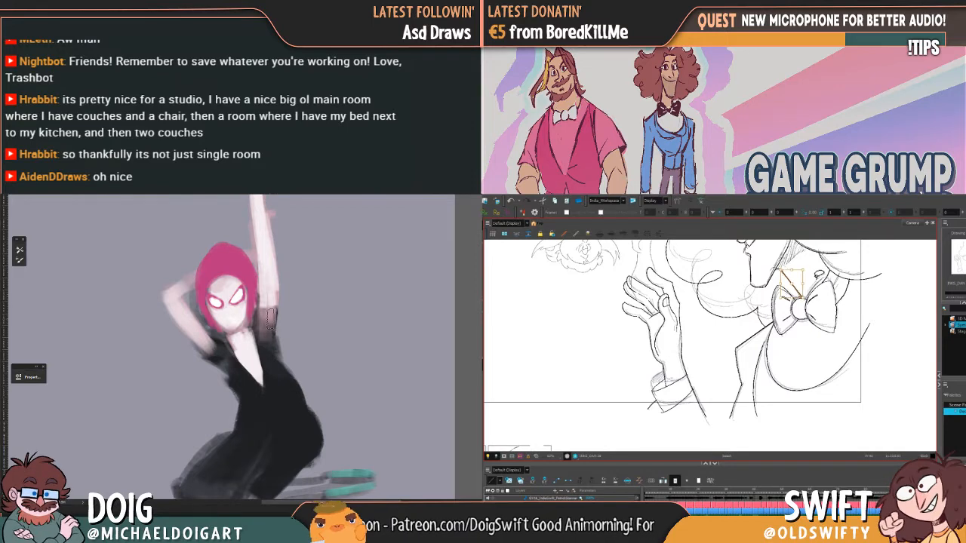
{"action": "key", "text": "comma"}
{"action": "key", "text": "period"}
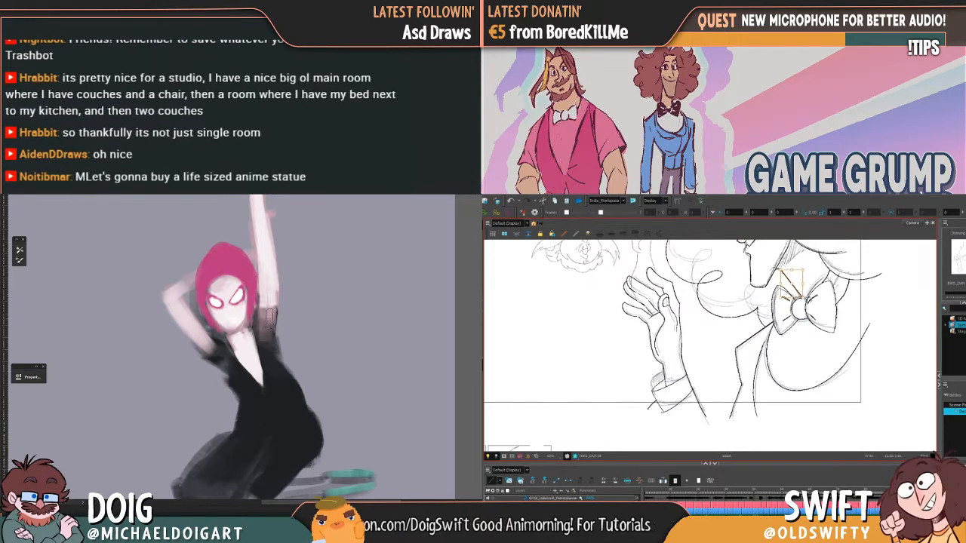
{"action": "key", "text": "comma"}
{"action": "key", "text": "period"}
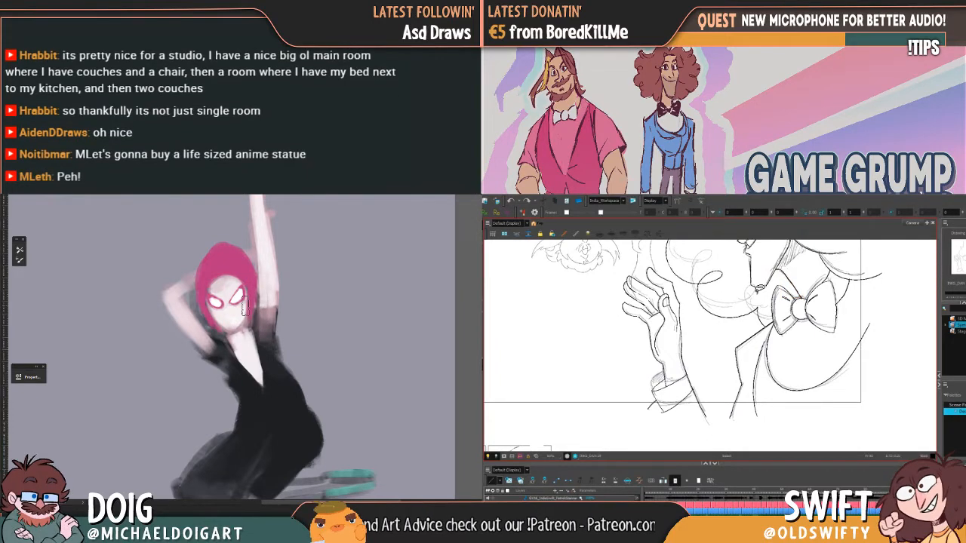
{"action": "left_click_drag", "start_coordinate": [752, 286], "coordinate": [779, 270]}
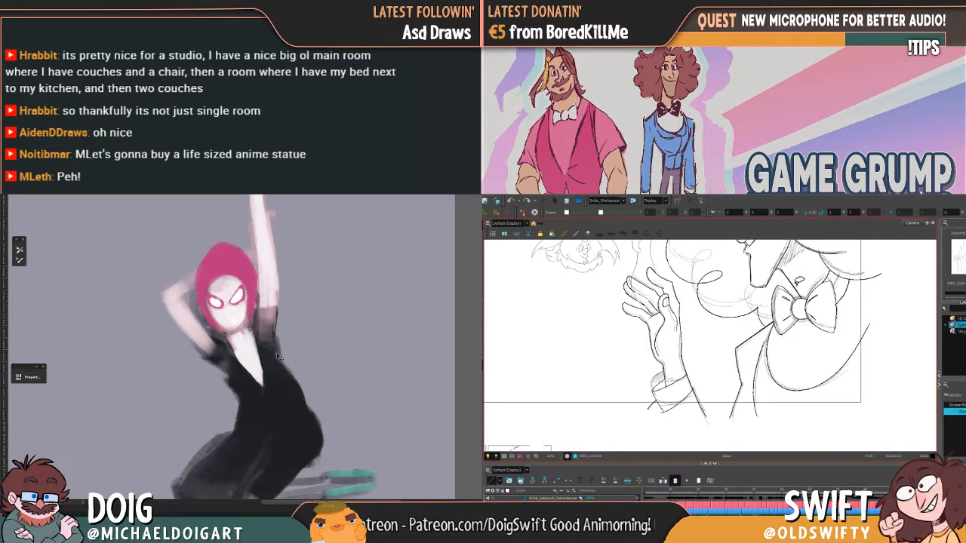
Block in the masked figure's bare shoulders in a pale tone over the black suit, checking the whole pose
{"action": "key", "text": "ctrl+minus"}
{"action": "key", "text": "ctrl+minus"}
{"action": "key", "text": "ctrl+plus"}
{"action": "key", "text": "ctrl+plus"}
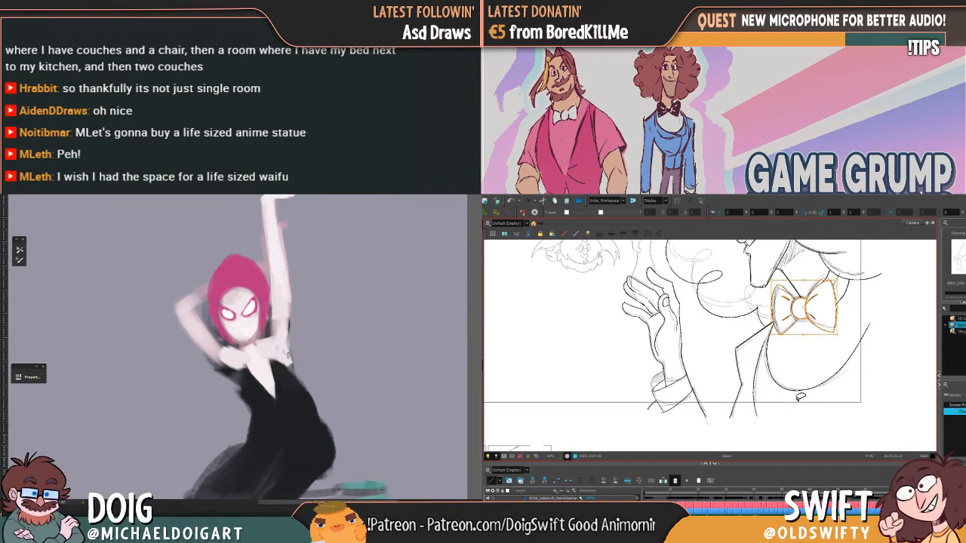
{"action": "key", "text": "ctrl+minus"}
{"action": "key", "text": "ctrl+minus"}
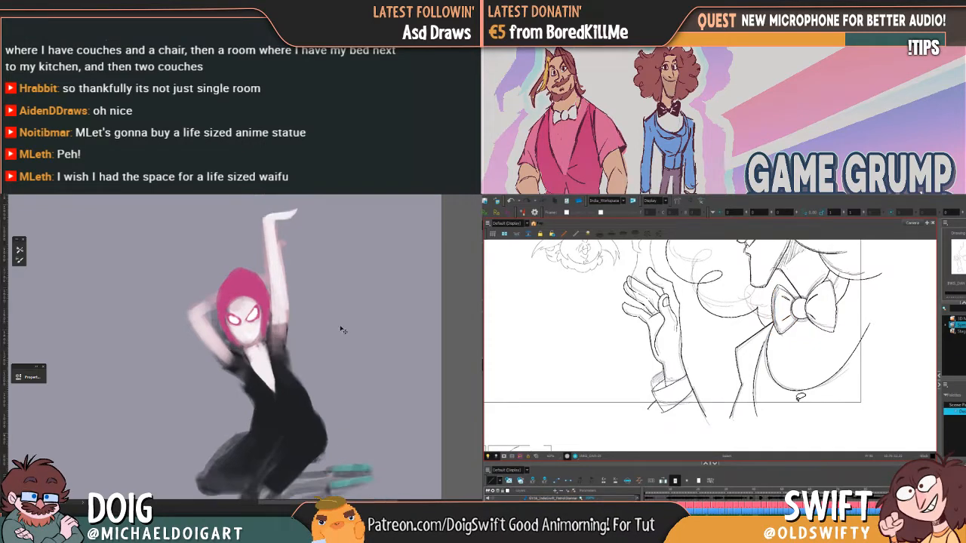
{"action": "key", "text": "ctrl+plus"}
{"action": "key", "text": "ctrl+plus"}
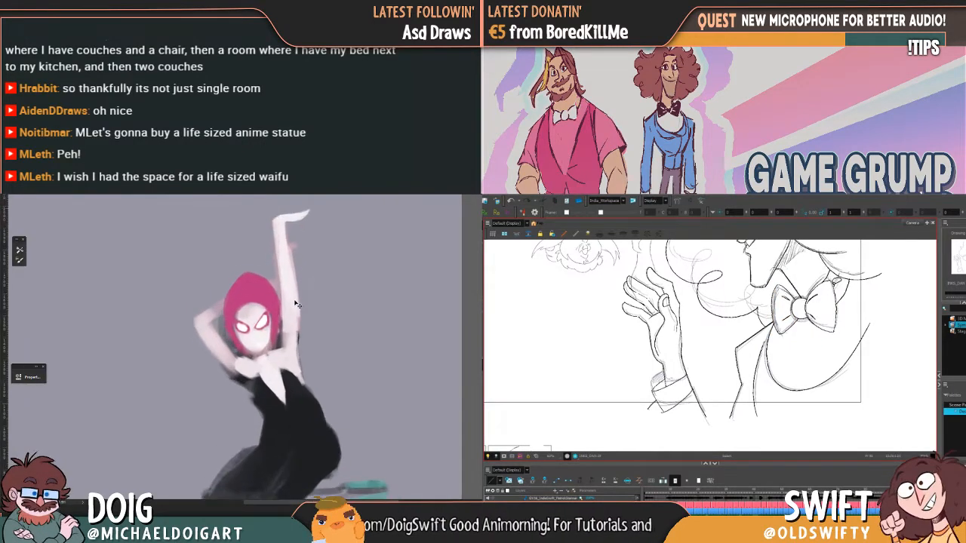
Paint the masked figure's shoulder with a tone sampled from the bent arm, and slightly rotate the bow tie's left loop
{"action": "mouse_move", "coordinate": [250, 380]}
{"action": "left_mouse_down"}
{"action": "mouse_move", "coordinate": [198, 364]}
{"action": "mouse_move", "coordinate": [211, 379]}
{"action": "left_mouse_up"}
{"action": "left_click", "coordinate": [200, 358], "text": "alt"}
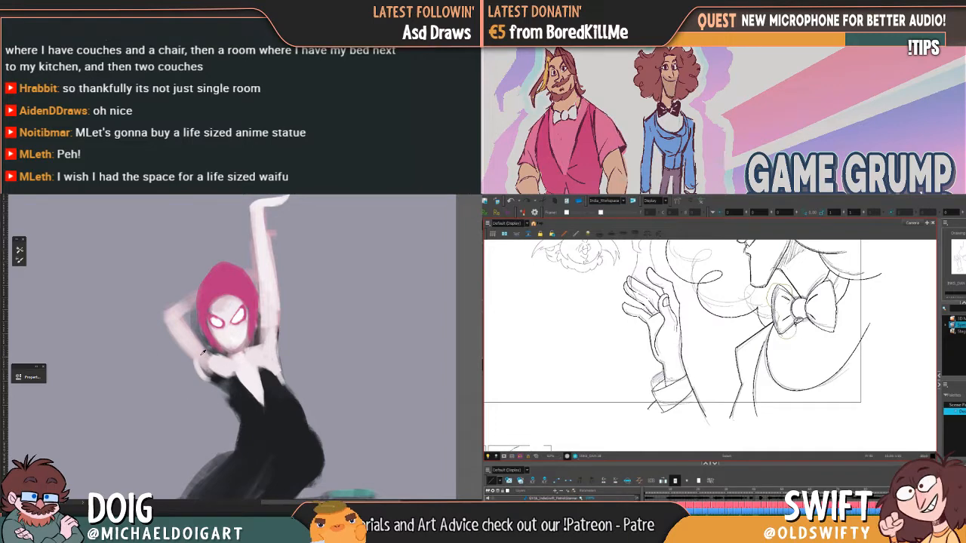
{"action": "left_click", "coordinate": [790, 308]}
{"action": "left_click_drag", "start_coordinate": [203, 361], "coordinate": [215, 380]}
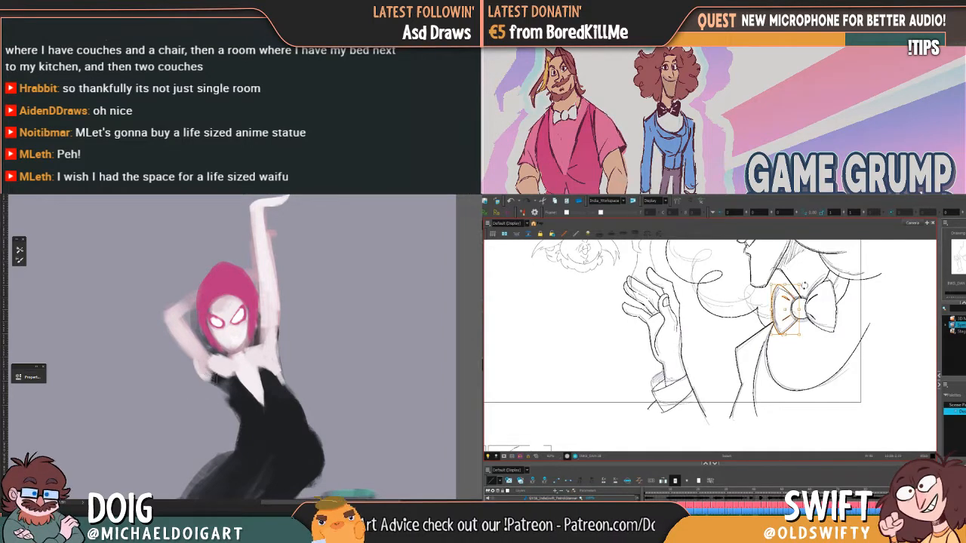
{"action": "left_click_drag", "start_coordinate": [804, 284], "coordinate": [806, 286]}
{"action": "left_click_drag", "start_coordinate": [216, 379], "coordinate": [206, 366]}
{"action": "left_click_drag", "start_coordinate": [807, 287], "coordinate": [808, 286]}
{"action": "left_click_drag", "start_coordinate": [199, 364], "coordinate": [222, 388]}
{"action": "left_click", "coordinate": [819, 278]}
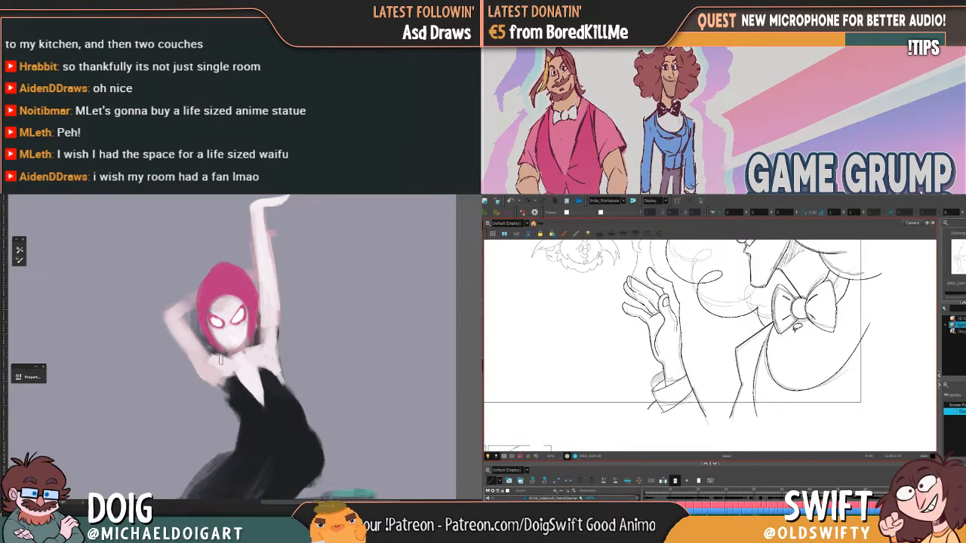
Extend the pale tone from the shoulder down to the armpit, and readjust the bow tie's left loop
{"action": "left_click_drag", "start_coordinate": [224, 349], "coordinate": [222, 389]}
{"action": "left_click", "coordinate": [789, 318]}
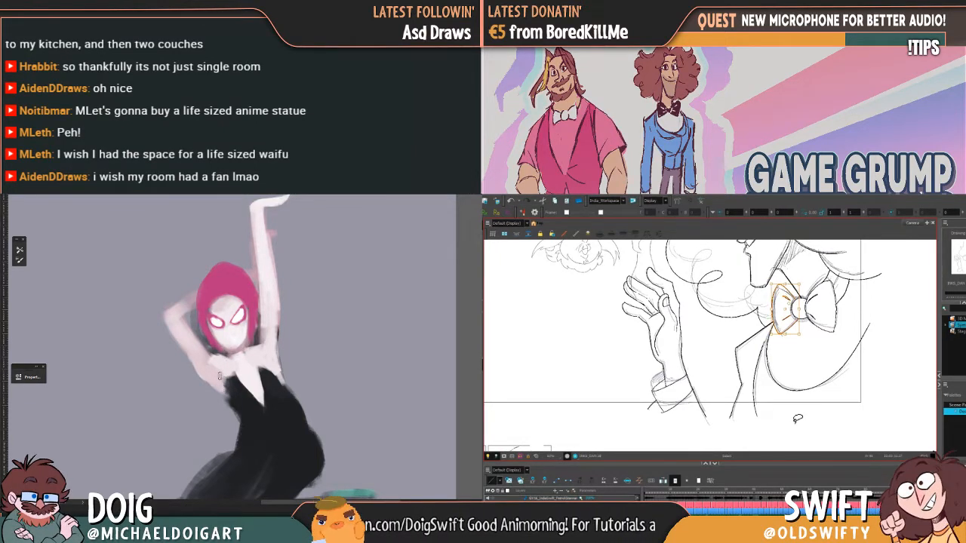
{"action": "left_click_drag", "start_coordinate": [227, 401], "coordinate": [227, 382]}
{"action": "left_click", "coordinate": [815, 283]}
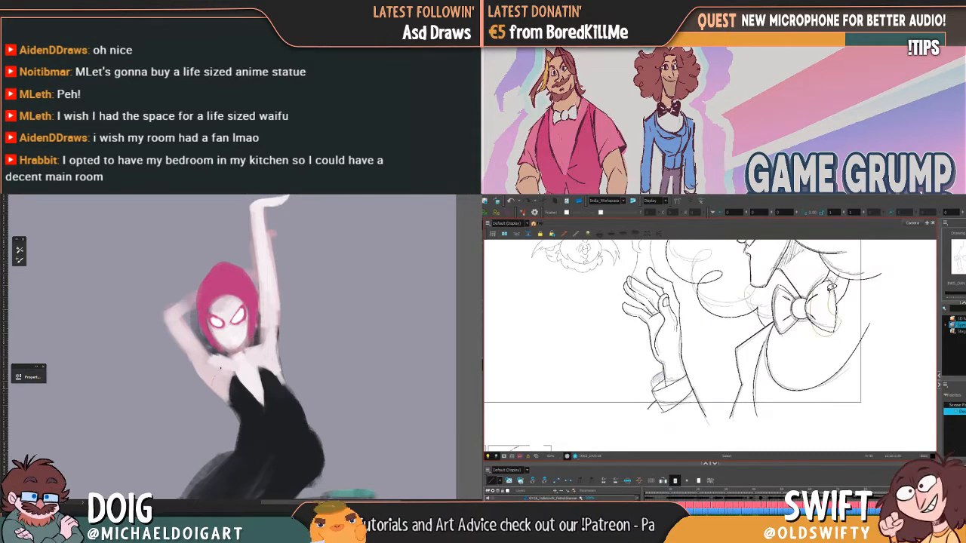
Select the bow tie's right loop and rotate it slightly around the knot
{"action": "mouse_move", "coordinate": [832, 286]}
{"action": "left_mouse_down"}
{"action": "mouse_move", "coordinate": [820, 290]}
{"action": "mouse_move", "coordinate": [845, 281]}
{"action": "left_mouse_up"}
{"action": "left_click", "coordinate": [873, 266]}
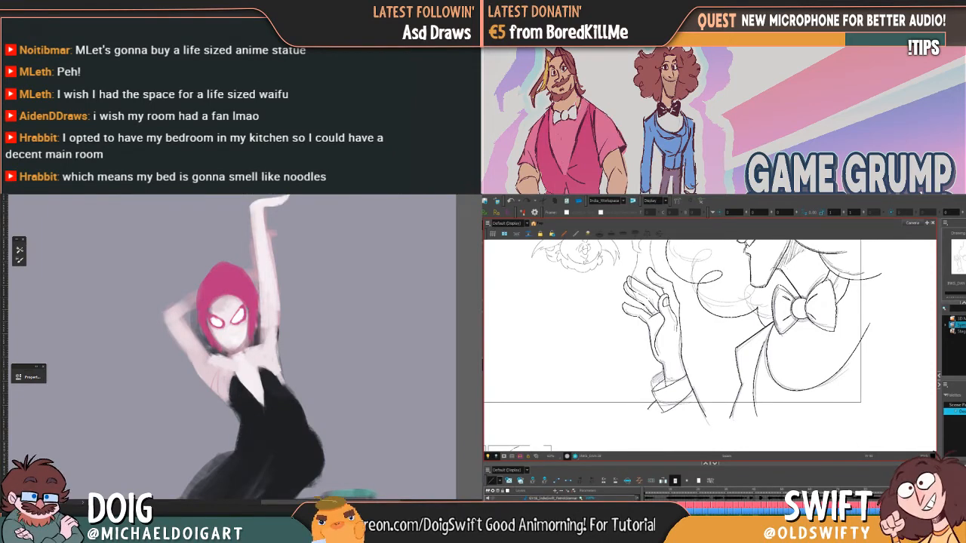
{"action": "key", "text": "alt+s"}
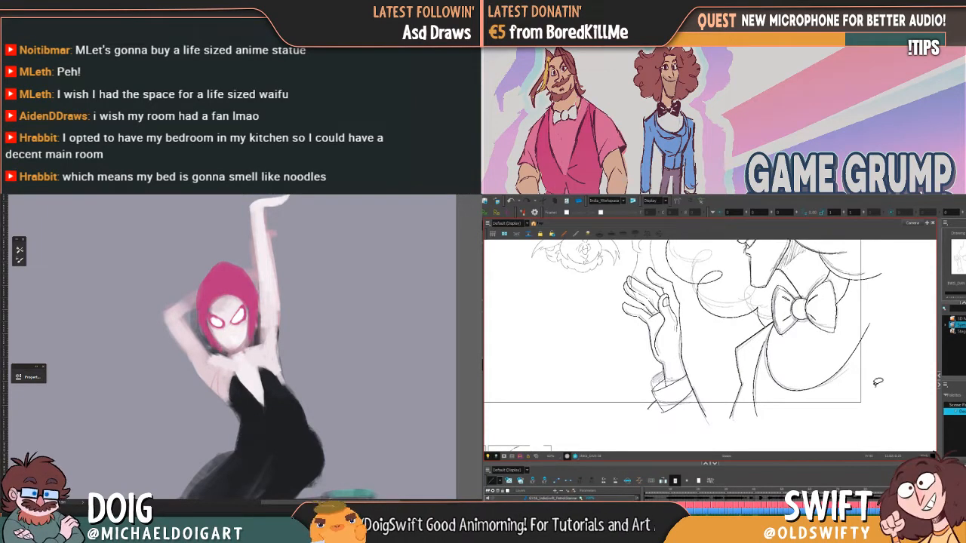
Advance to a following drawing and slightly rotate the bow tie's right loop and left loop
{"action": "key", "text": "period"}
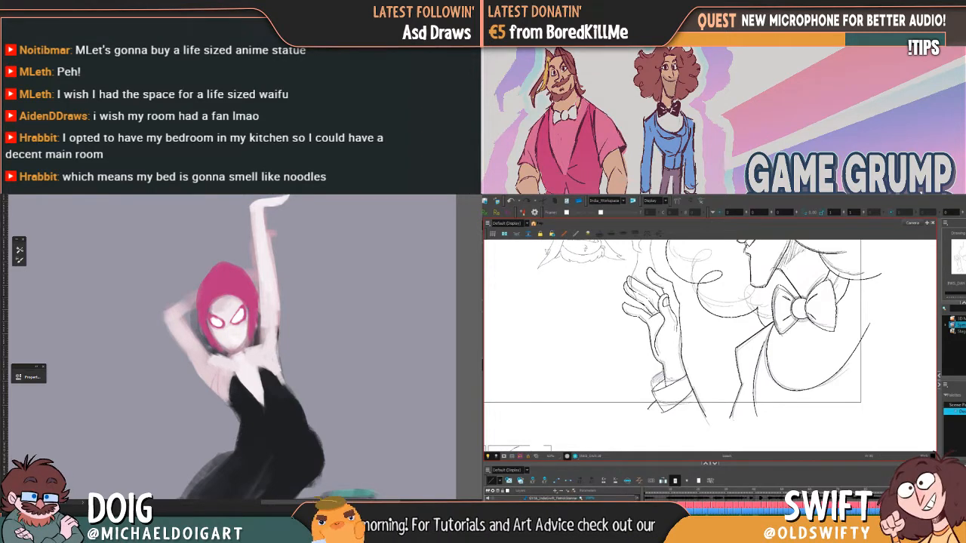
{"action": "key", "text": "period"}
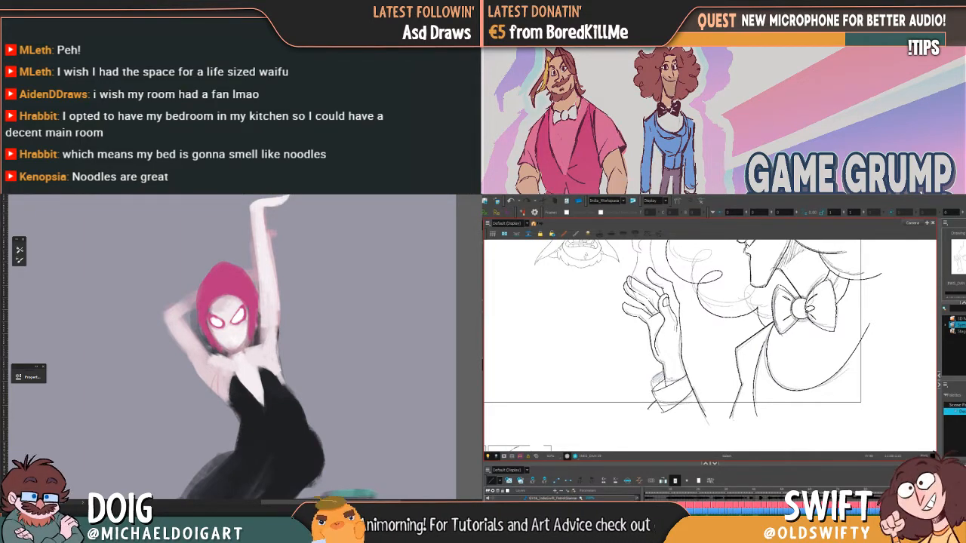
{"action": "mouse_move", "coordinate": [838, 317]}
{"action": "left_mouse_down"}
{"action": "mouse_move", "coordinate": [832, 285]}
{"action": "mouse_move", "coordinate": [812, 314]}
{"action": "mouse_move", "coordinate": [836, 310]}
{"action": "mouse_move", "coordinate": [846, 326]}
{"action": "mouse_move", "coordinate": [821, 331]}
{"action": "mouse_move", "coordinate": [816, 306]}
{"action": "mouse_move", "coordinate": [834, 280]}
{"action": "mouse_move", "coordinate": [838, 332]}
{"action": "left_mouse_up"}
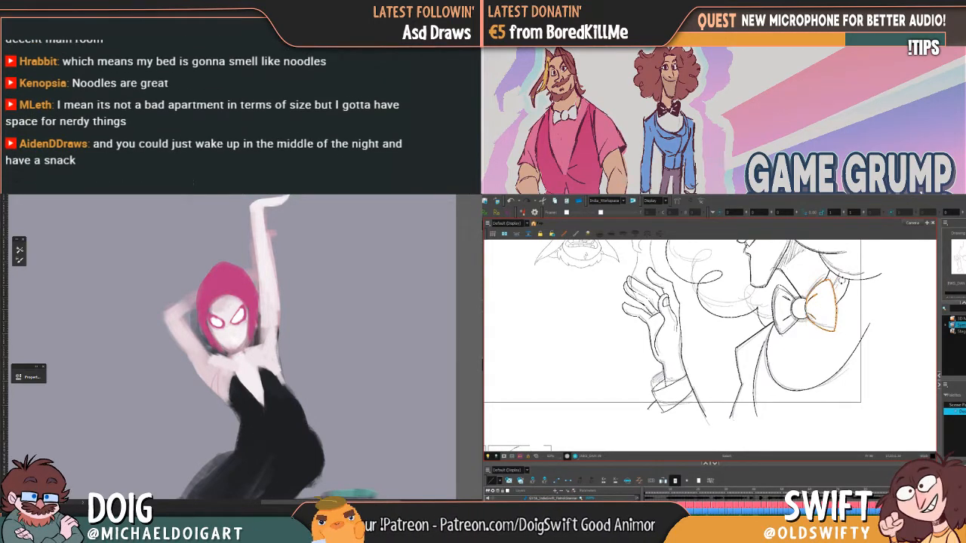
{"action": "left_click", "coordinate": [853, 302]}
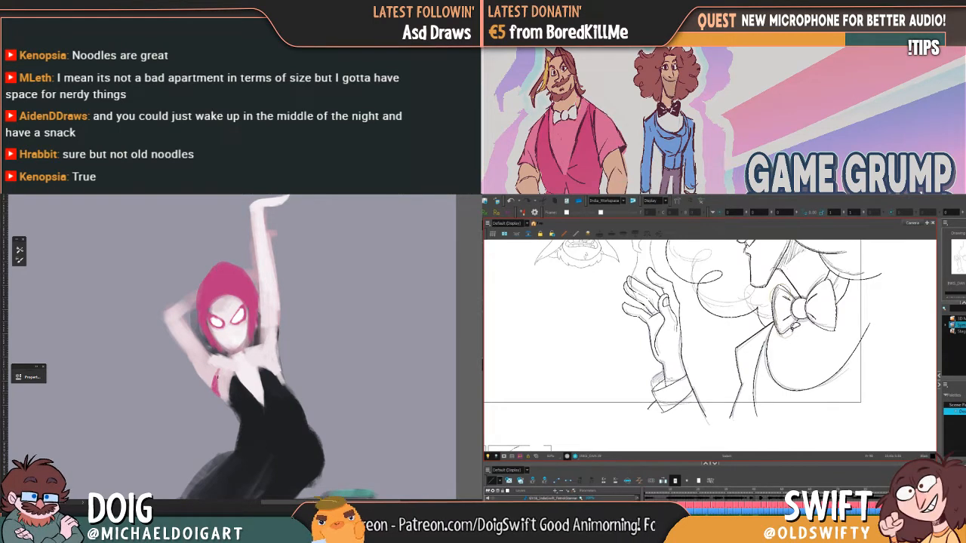
{"action": "left_click", "coordinate": [785, 304]}
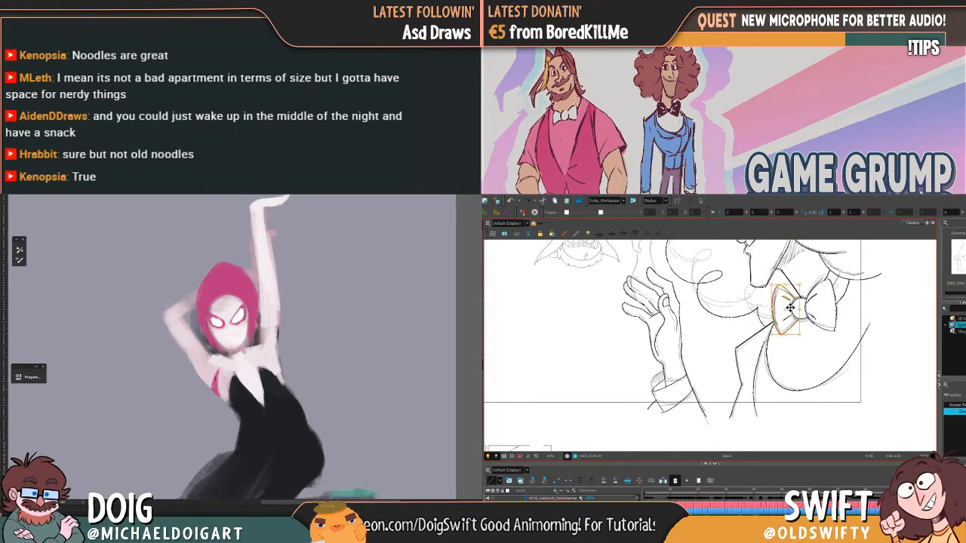
{"action": "left_click_drag", "start_coordinate": [806, 287], "coordinate": [807, 288]}
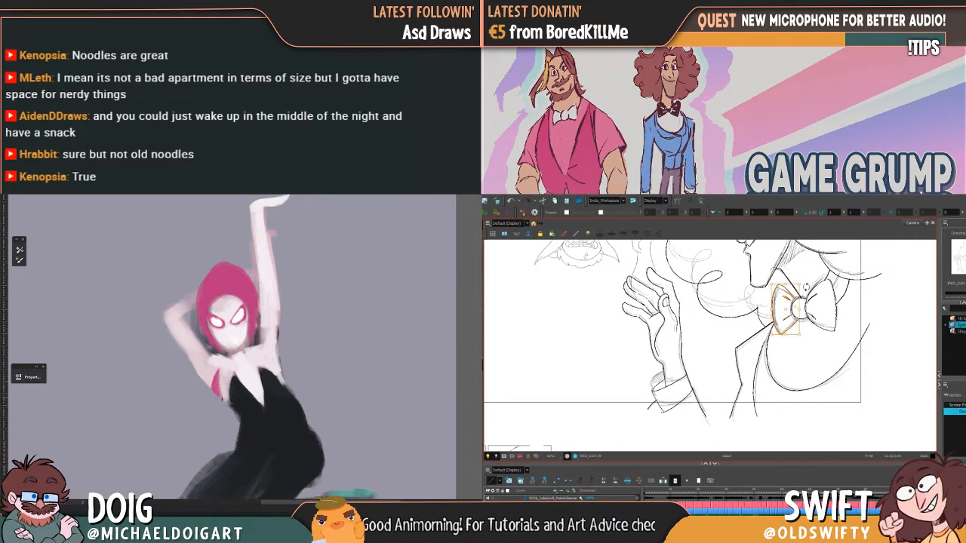
{"action": "left_click", "coordinate": [831, 349]}
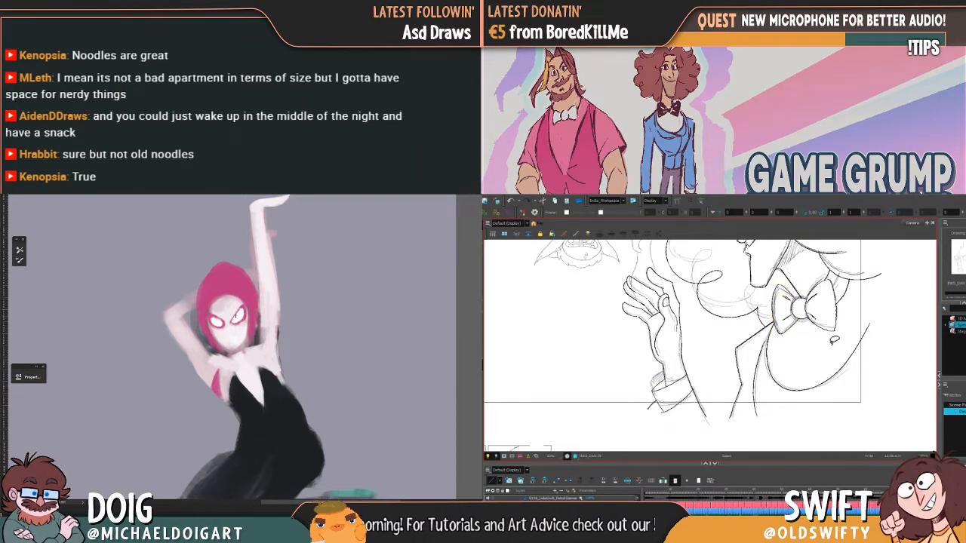
Scrub through the shot's frames and view the full camera frame to review the bow tie and character motion
{"action": "mouse_move", "coordinate": [831, 491]}
{"action": "left_mouse_down"}
{"action": "mouse_move", "coordinate": [847, 492]}
{"action": "mouse_move", "coordinate": [832, 491]}
{"action": "left_mouse_up"}
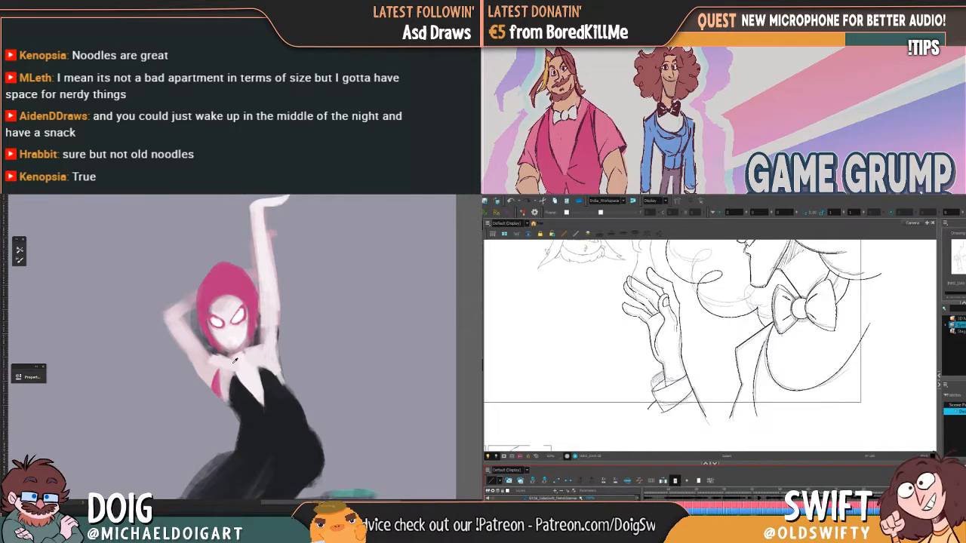
{"action": "left_click_drag", "start_coordinate": [833, 491], "coordinate": [810, 483]}
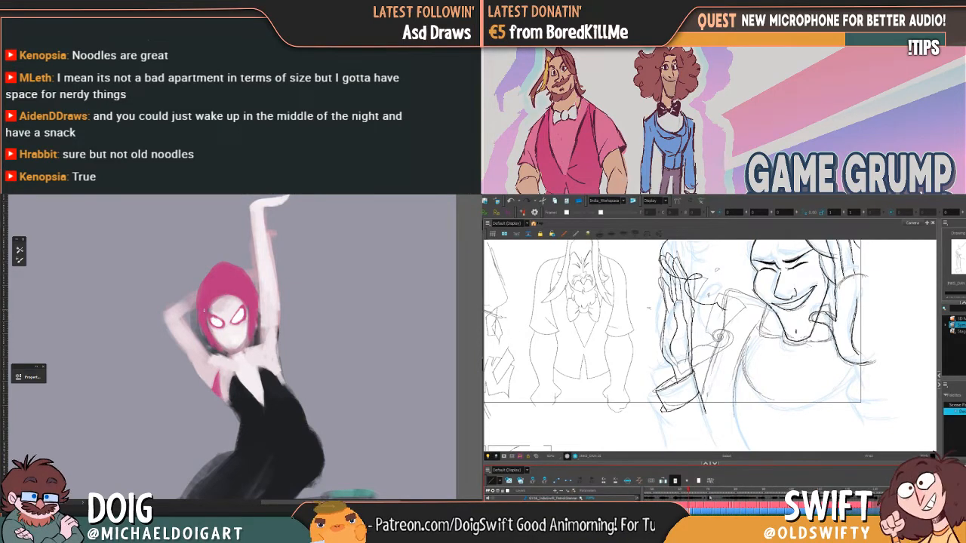
{"action": "left_click_drag", "start_coordinate": [710, 497], "coordinate": [790, 499]}
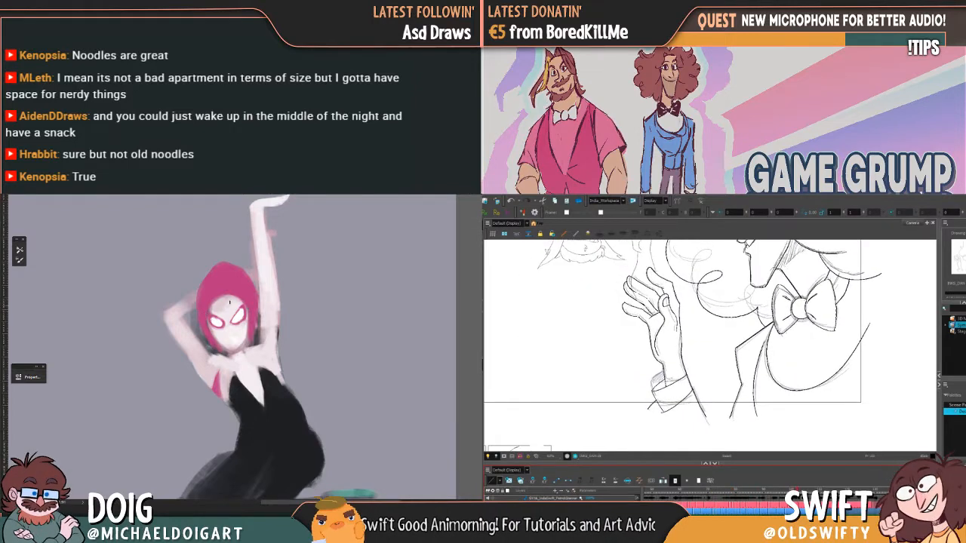
{"action": "scroll", "coordinate": [729, 361], "scroll_direction": "down", "scroll_amount": 2}
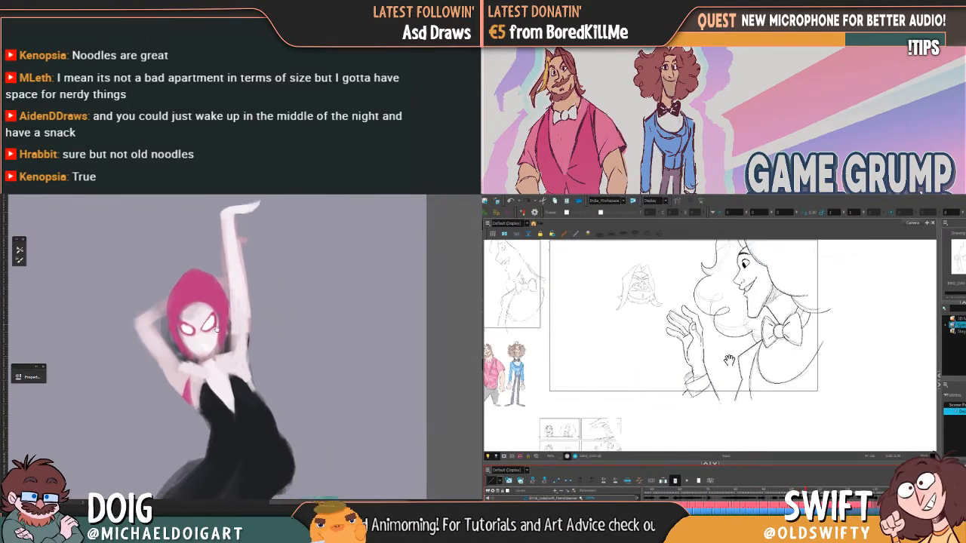
{"action": "left_click_drag", "start_coordinate": [730, 360], "coordinate": [729, 394]}
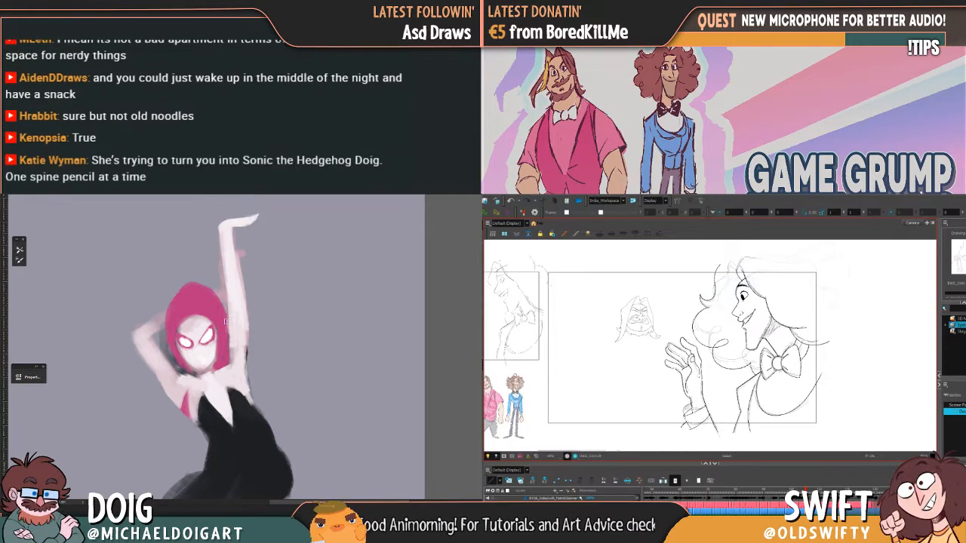
{"action": "left_click", "coordinate": [822, 491]}
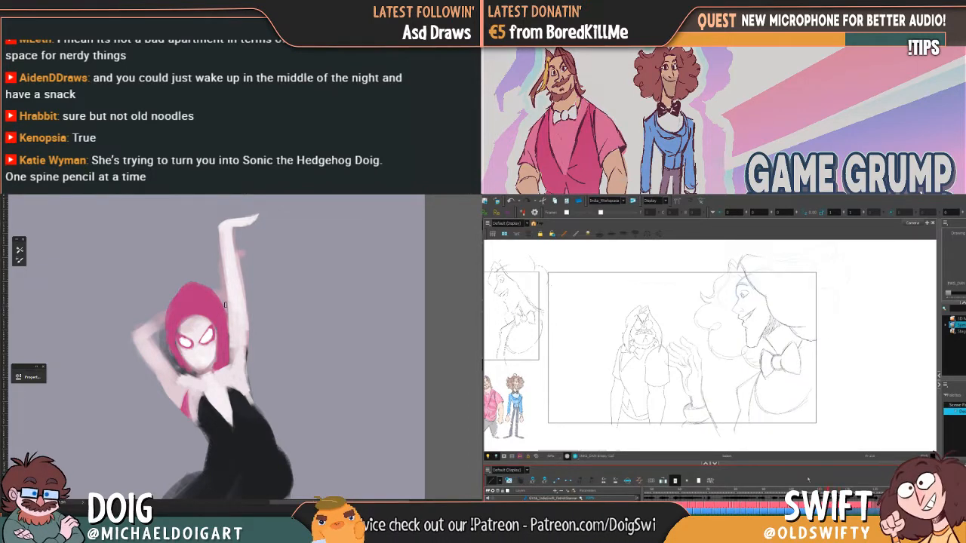
Sample the pale tone at the masked dancer's shoulder, and draw the curved forehead line above the profile character's eye
{"action": "scroll", "coordinate": [742, 286], "scroll_direction": "up", "scroll_amount": 2}
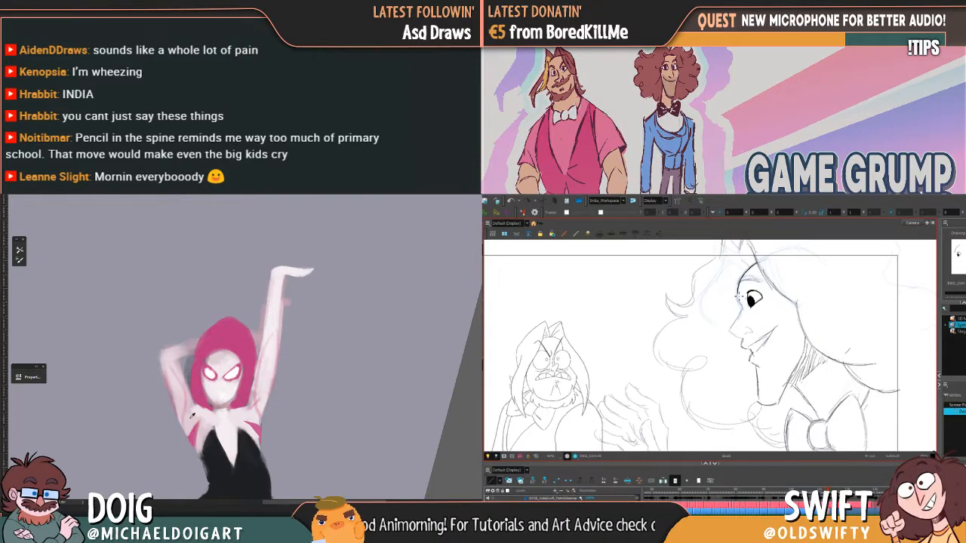
{"action": "left_click", "coordinate": [192, 415]}
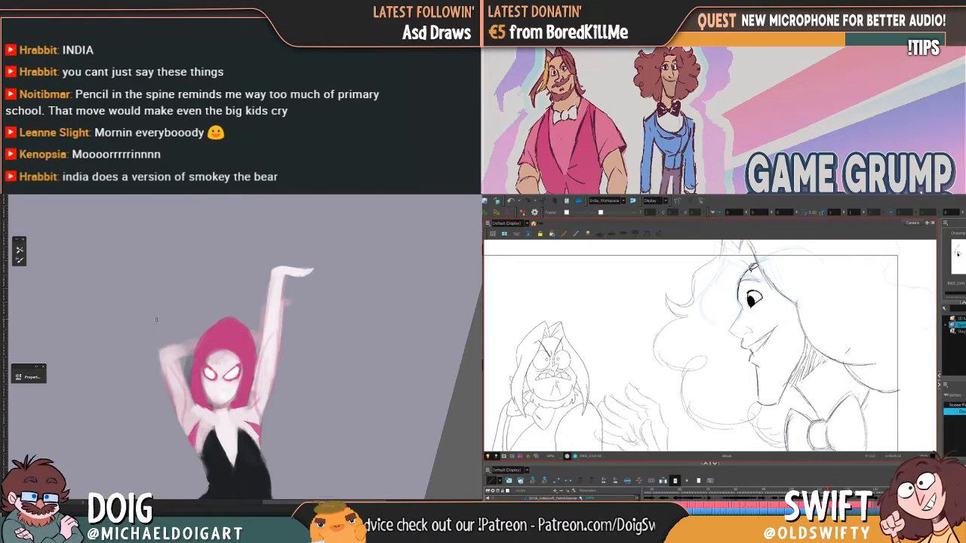
{"action": "left_click_drag", "start_coordinate": [745, 276], "coordinate": [748, 273]}
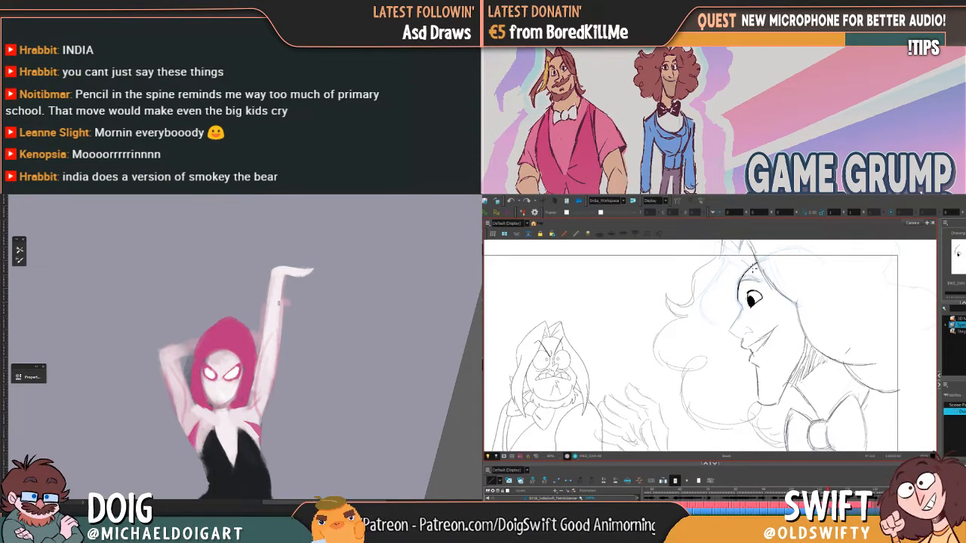
{"action": "left_click_drag", "start_coordinate": [744, 277], "coordinate": [757, 264]}
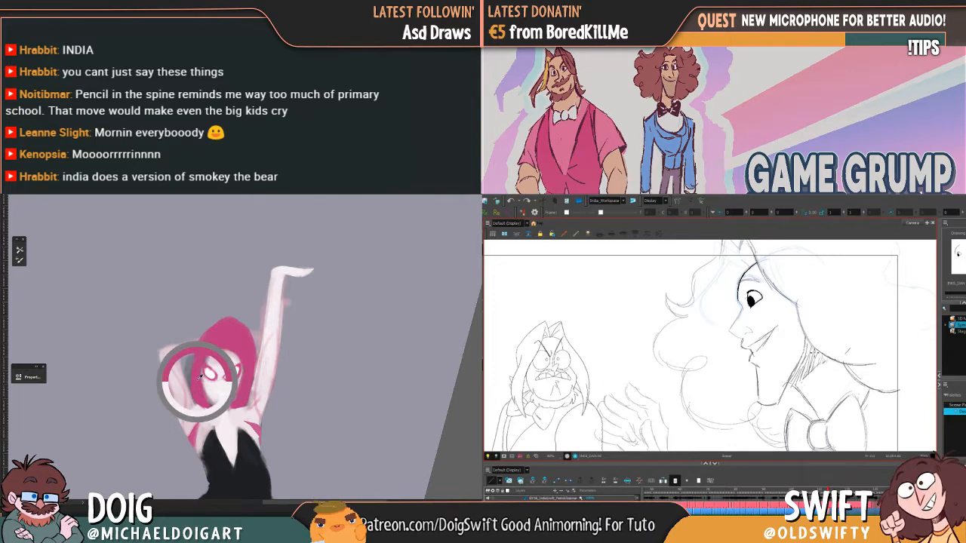
Paint a pink patch on the dancer's raised arm, and delete the profile character's forehead line
{"action": "mouse_move", "coordinate": [253, 400]}
{"action": "left_mouse_down"}
{"action": "mouse_move", "coordinate": [261, 414]}
{"action": "mouse_move", "coordinate": [270, 347]}
{"action": "mouse_move", "coordinate": [273, 368]}
{"action": "left_mouse_up"}
{"action": "key", "text": "alt+s"}
{"action": "left_click", "coordinate": [743, 281]}
{"action": "key", "text": "Delete"}
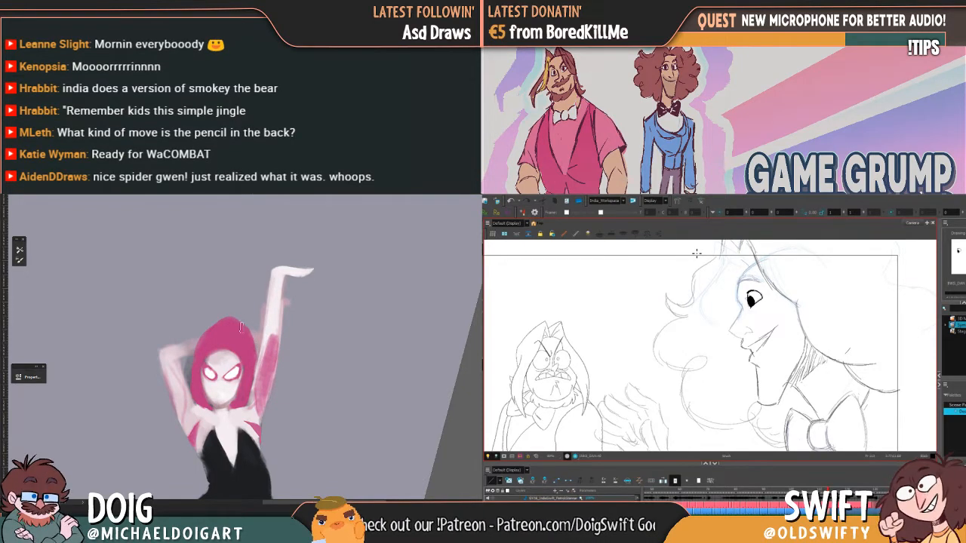
Compare the profile character's face and brow between the rough drawing and the neighbouring inked drawing
{"action": "key", "text": "g"}
{"action": "key", "text": "f"}
{"action": "key", "text": "g"}
{"action": "key", "text": "f"}
{"action": "key", "text": "g"}
{"action": "key", "text": "f"}
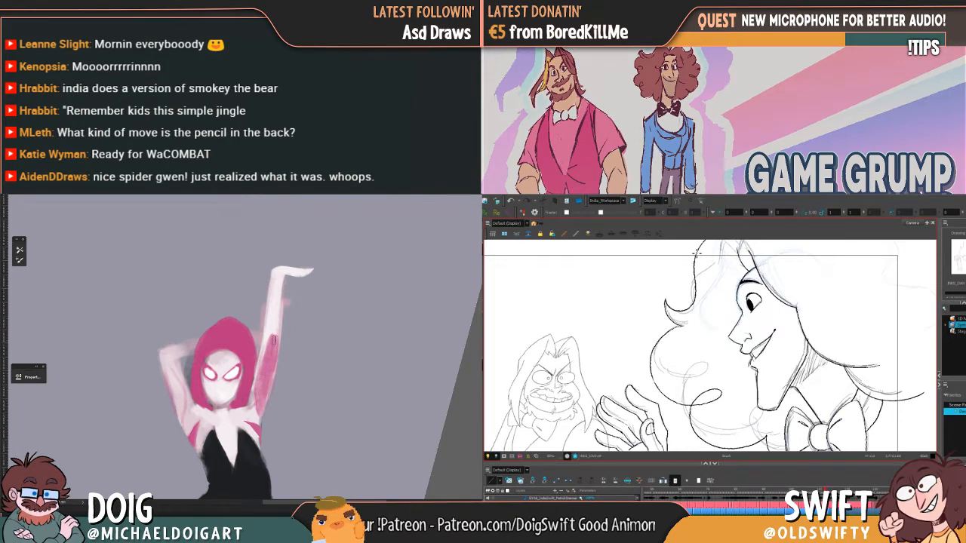
{"action": "left_click_drag", "start_coordinate": [237, 390], "coordinate": [247, 343]}
{"action": "key", "text": "g"}
{"action": "key", "text": "f"}
{"action": "key", "text": "g"}
{"action": "key", "text": "f"}
{"action": "key", "text": "g"}
{"action": "key", "text": "f"}
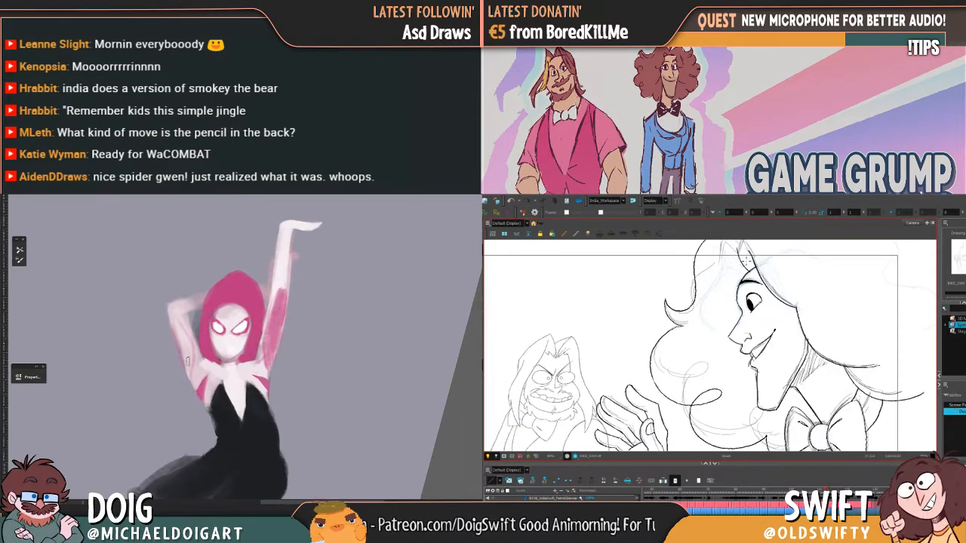
Paint a pink panel along the dancer's bent arm, and try a curved forehead line above the profile character's eye
{"action": "left_click_drag", "start_coordinate": [186, 342], "coordinate": [192, 381]}
{"action": "key", "text": "g"}
{"action": "key", "text": "f"}
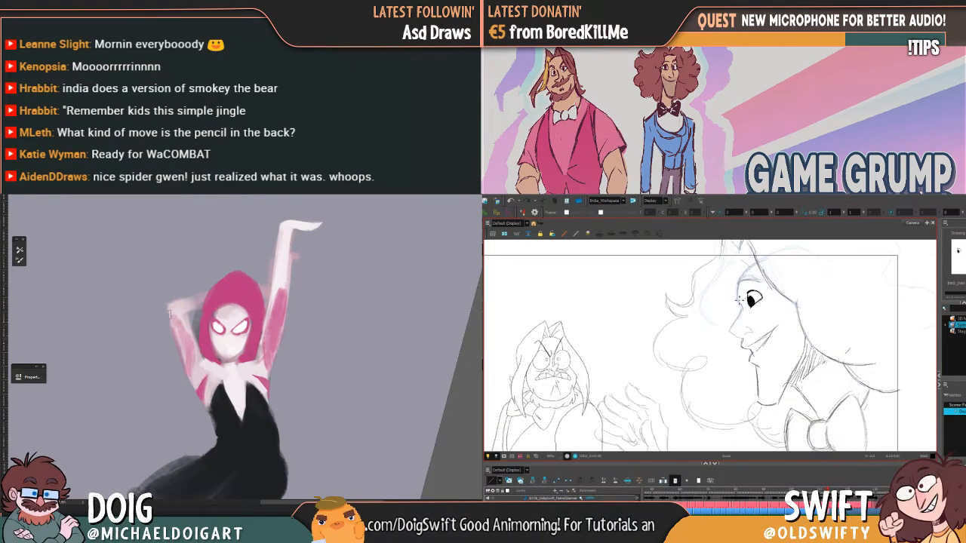
{"action": "left_click_drag", "start_coordinate": [174, 322], "coordinate": [189, 369]}
{"action": "left_click_drag", "start_coordinate": [740, 300], "coordinate": [759, 259]}
{"action": "key", "text": "g"}
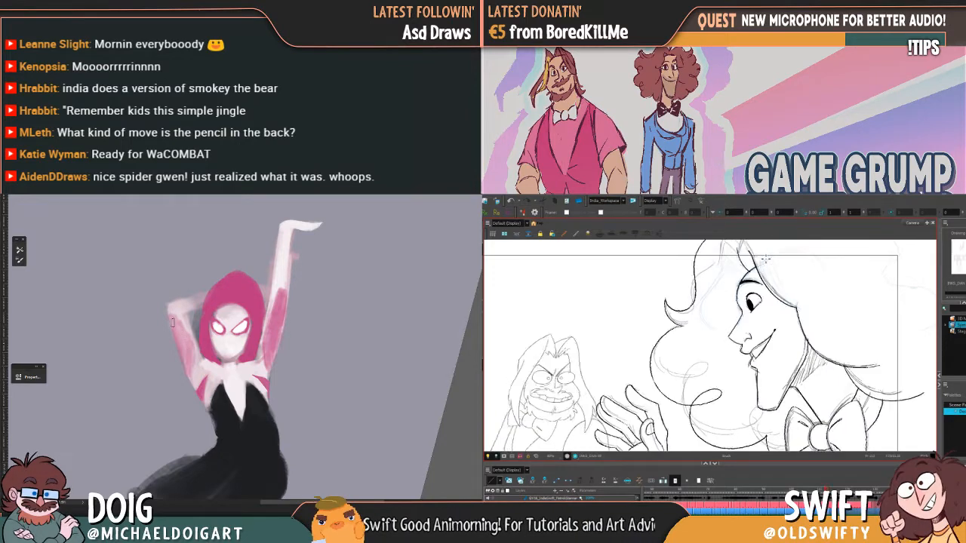
{"action": "key", "text": "f"}
{"action": "left_click_drag", "start_coordinate": [172, 311], "coordinate": [186, 350]}
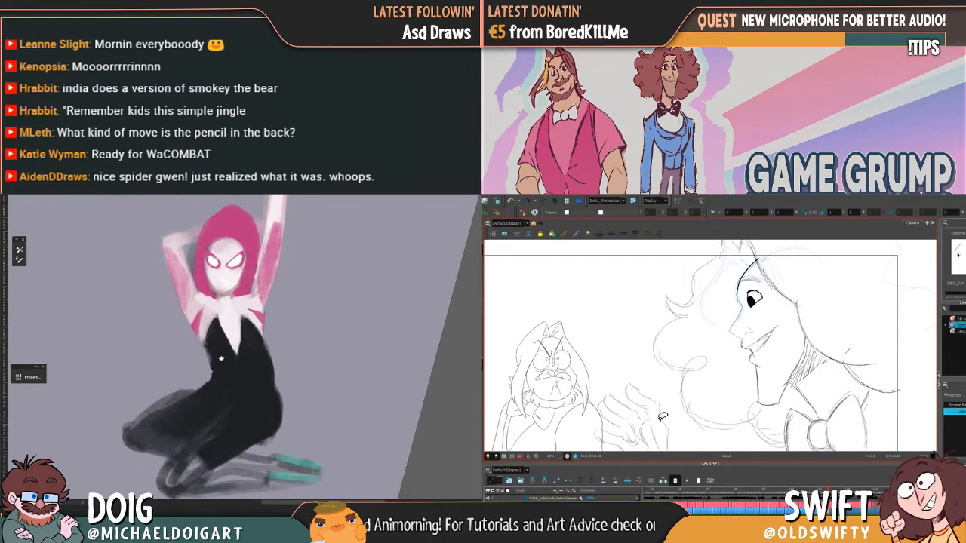
Undo the forehead line and compare the profile character's eye area with the neighbouring drawing
{"action": "key", "text": "ctrl+z"}
{"action": "key", "text": "g"}
{"action": "key", "text": "f"}
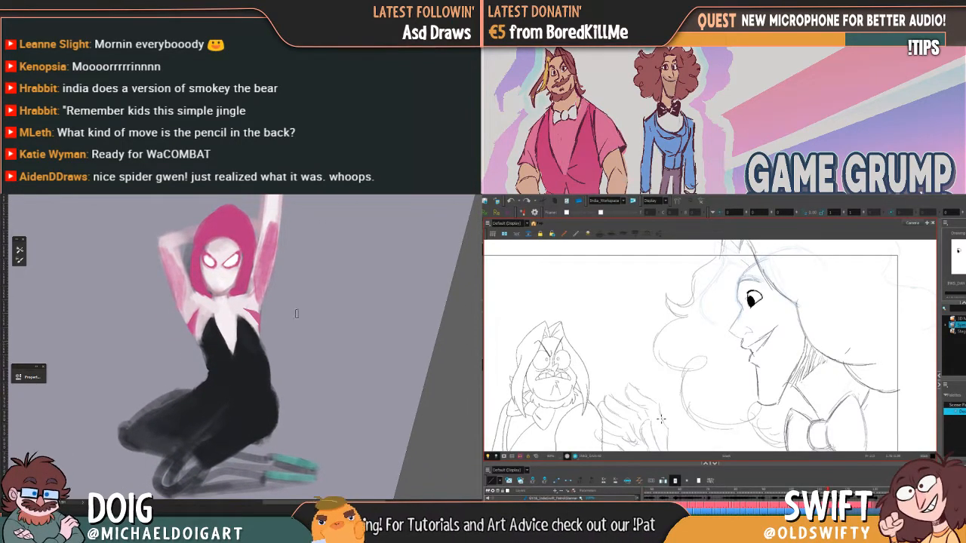
{"action": "key", "text": "g"}
{"action": "key", "text": "f"}
Turn the dancer painting upside down, and redraw the profile character's curved forehead line above the eye
{"action": "key", "text": "r"}
{"action": "mouse_move", "coordinate": [295, 324]}
{"action": "left_mouse_down"}
{"action": "mouse_move", "coordinate": [263, 377]}
{"action": "mouse_move", "coordinate": [242, 370]}
{"action": "mouse_move", "coordinate": [240, 355]}
{"action": "left_mouse_up"}
{"action": "left_click_drag", "start_coordinate": [738, 299], "coordinate": [760, 261]}
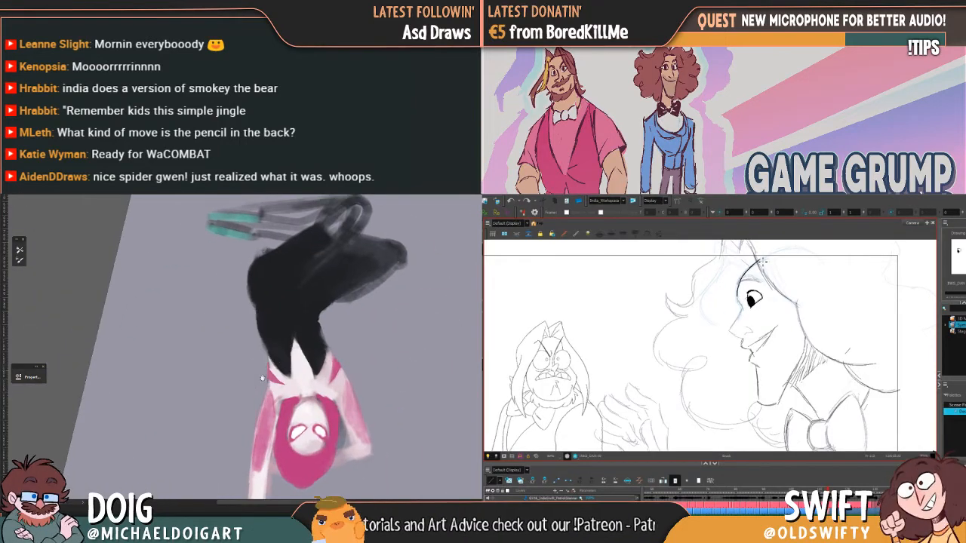
Paint black over the dancer's near bent leg up to the knee, covering the grey sketch lines
{"action": "mouse_move", "coordinate": [266, 407]}
{"action": "left_mouse_down"}
{"action": "mouse_move", "coordinate": [254, 364]}
{"action": "mouse_move", "coordinate": [244, 404]}
{"action": "left_mouse_up"}
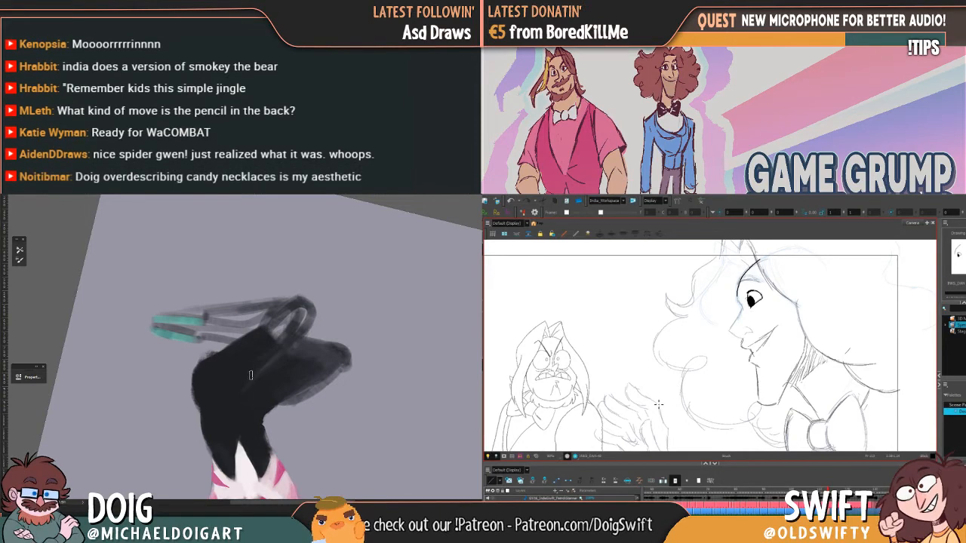
{"action": "mouse_move", "coordinate": [261, 373]}
{"action": "left_mouse_down"}
{"action": "mouse_move", "coordinate": [255, 363]}
{"action": "mouse_move", "coordinate": [239, 380]}
{"action": "left_mouse_up"}
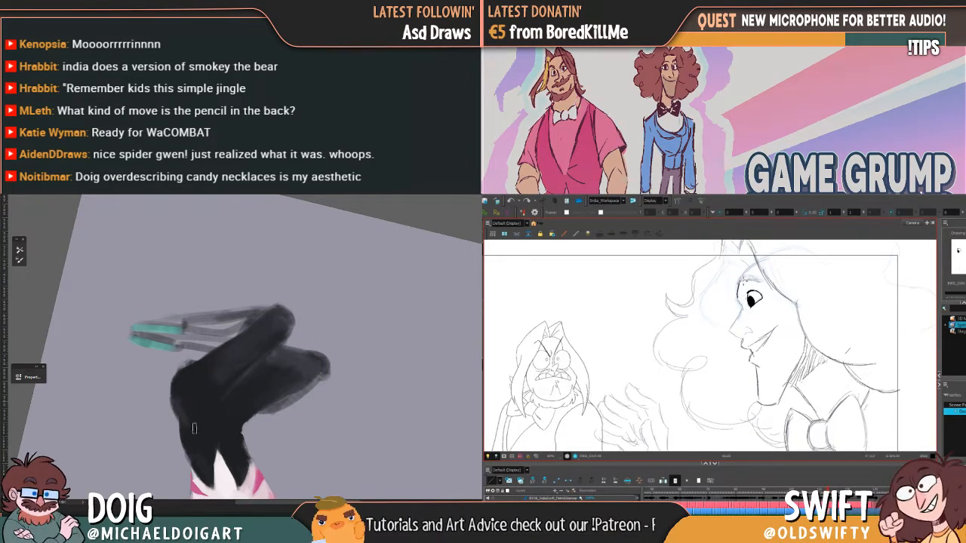
{"action": "mouse_move", "coordinate": [206, 453]}
{"action": "left_mouse_down"}
{"action": "mouse_move", "coordinate": [204, 386]}
{"action": "mouse_move", "coordinate": [196, 388]}
{"action": "left_mouse_up"}
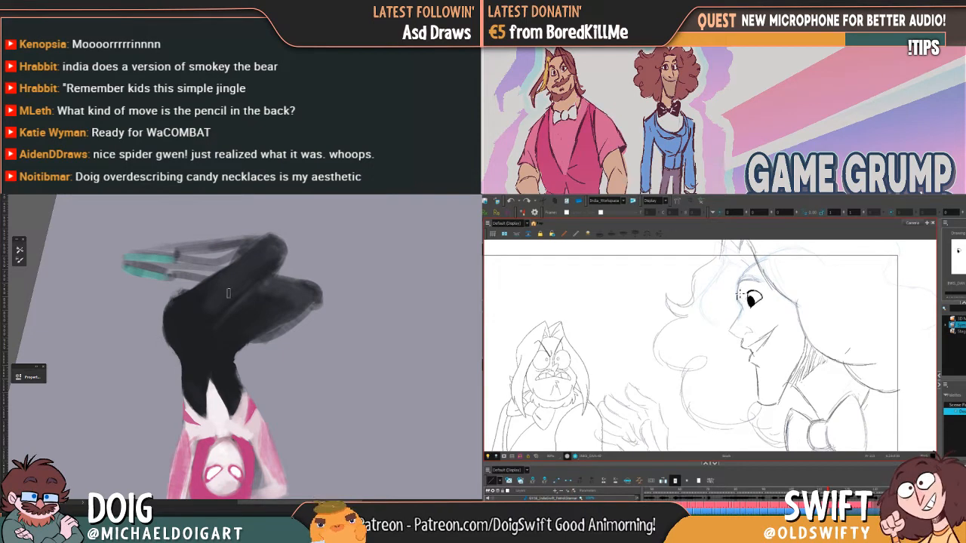
{"action": "left_click_drag", "start_coordinate": [260, 317], "coordinate": [220, 363]}
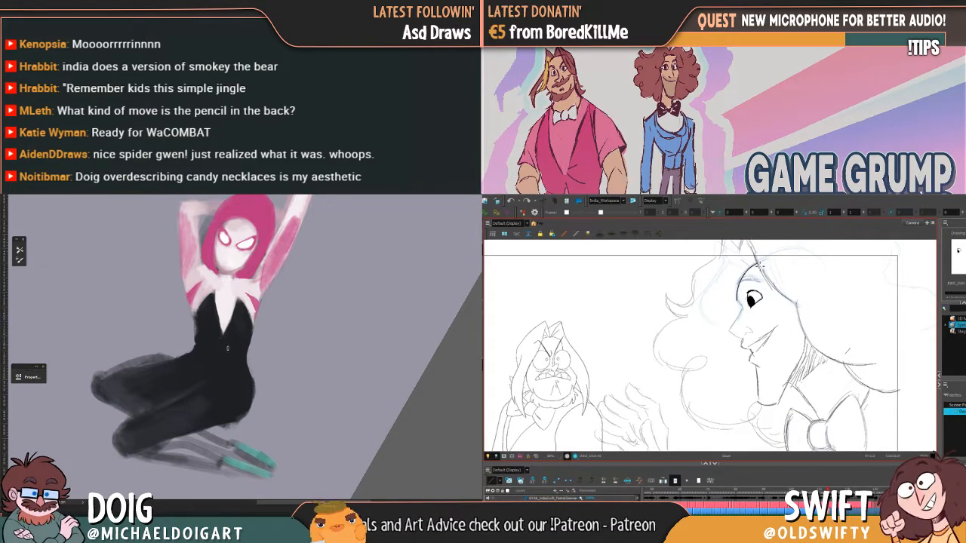
Refine the dancer's black waist, and try a grey contour line from the hip up to the chest
{"action": "mouse_move", "coordinate": [195, 341]}
{"action": "left_mouse_down"}
{"action": "mouse_move", "coordinate": [229, 315]}
{"action": "mouse_move", "coordinate": [213, 344]}
{"action": "mouse_move", "coordinate": [250, 336]}
{"action": "left_mouse_up"}
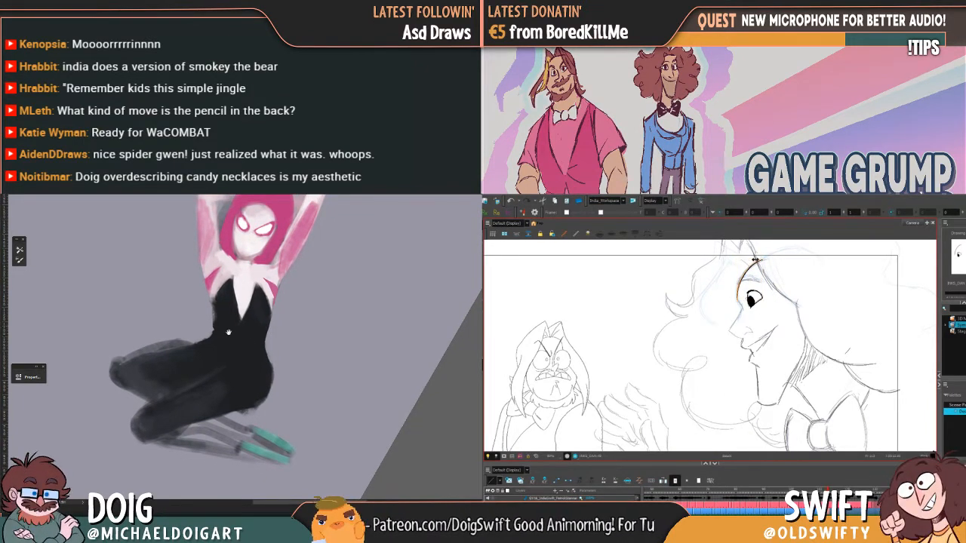
{"action": "mouse_move", "coordinate": [239, 288]}
{"action": "left_mouse_down"}
{"action": "mouse_move", "coordinate": [237, 329]}
{"action": "mouse_move", "coordinate": [237, 315]}
{"action": "left_mouse_up"}
{"action": "left_click_drag", "start_coordinate": [266, 387], "coordinate": [248, 338]}
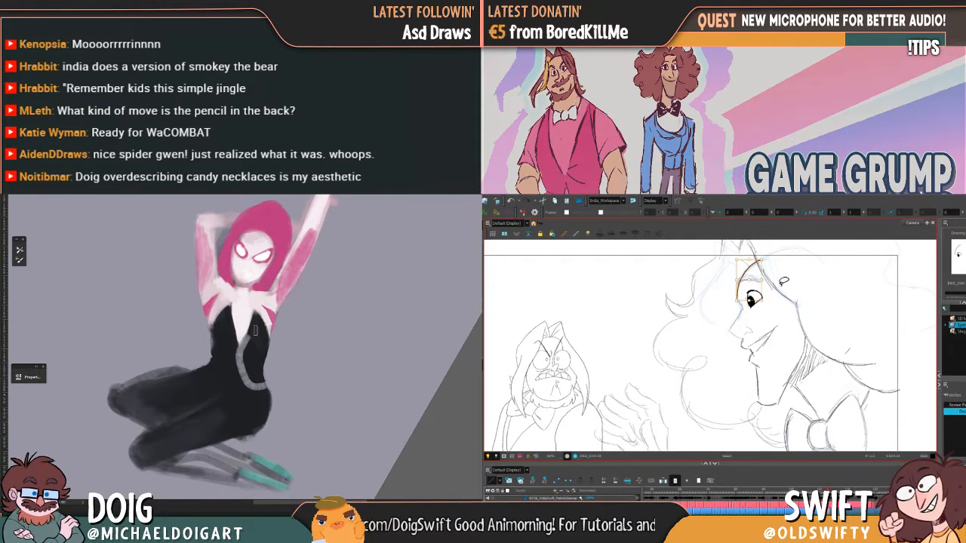
{"action": "key", "text": "ctrl+z"}
Turn the painting upside down again and sample the pale tone from the dancer's raised hand for the forearm
{"action": "mouse_move", "coordinate": [334, 349]}
{"action": "left_mouse_down"}
{"action": "mouse_move", "coordinate": [240, 329]}
{"action": "mouse_move", "coordinate": [248, 355]}
{"action": "mouse_move", "coordinate": [244, 345]}
{"action": "left_mouse_up"}
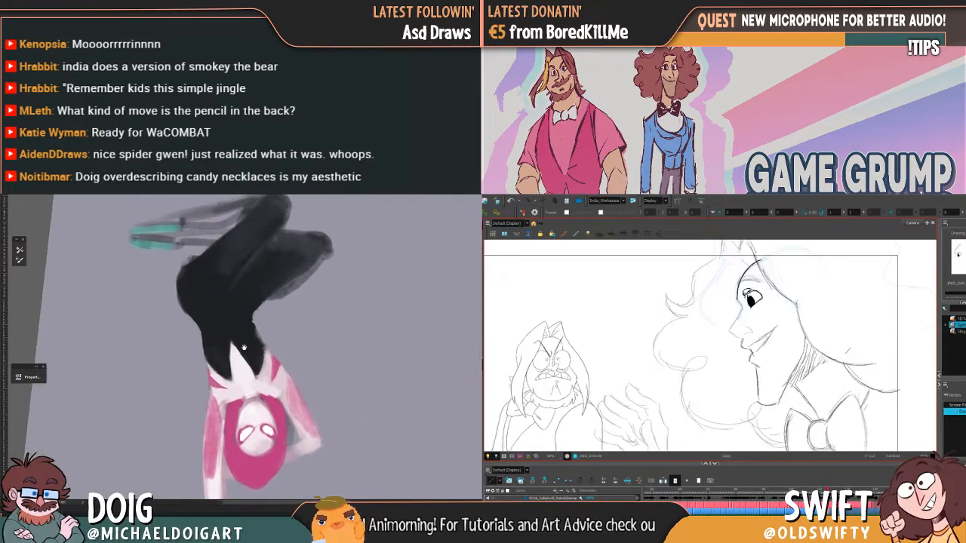
{"action": "mouse_move", "coordinate": [255, 397]}
{"action": "left_mouse_down"}
{"action": "mouse_move", "coordinate": [242, 336]}
{"action": "mouse_move", "coordinate": [262, 262]}
{"action": "left_mouse_up"}
{"action": "left_click", "coordinate": [212, 404], "text": "alt"}
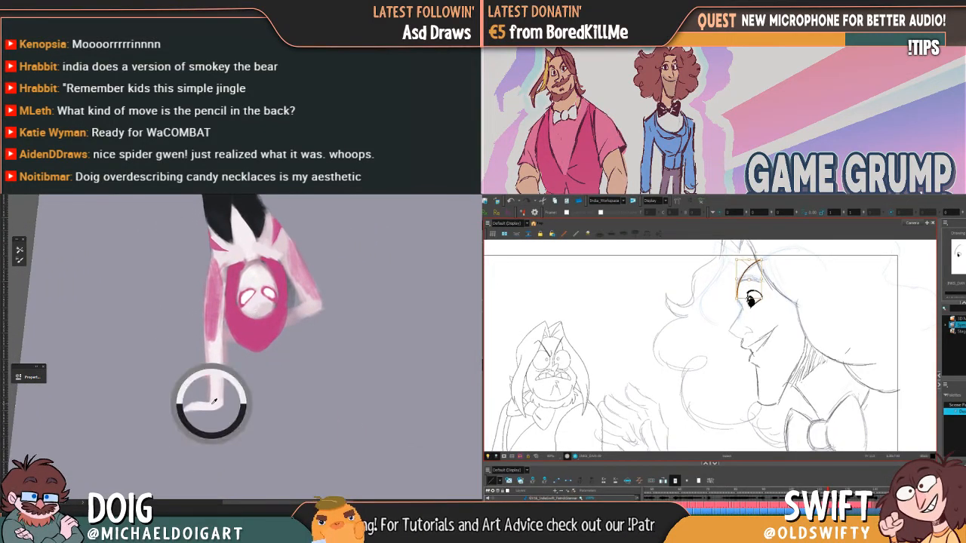
Check the eyebrow's position by alternating between the rough drawing and the inked drawing
{"action": "key", "text": "comma"}
{"action": "key", "text": "period"}
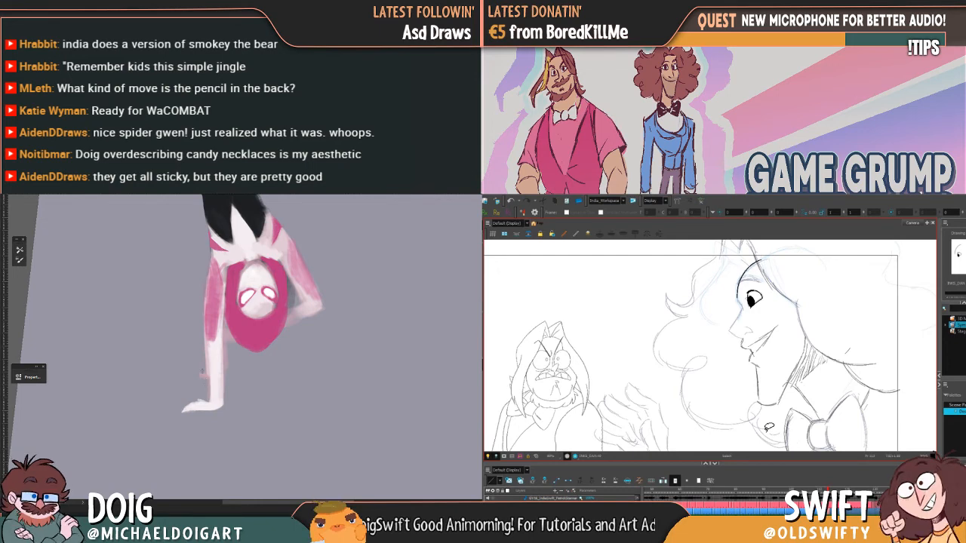
{"action": "key", "text": "comma"}
{"action": "key", "text": "period"}
{"action": "key", "text": "comma"}
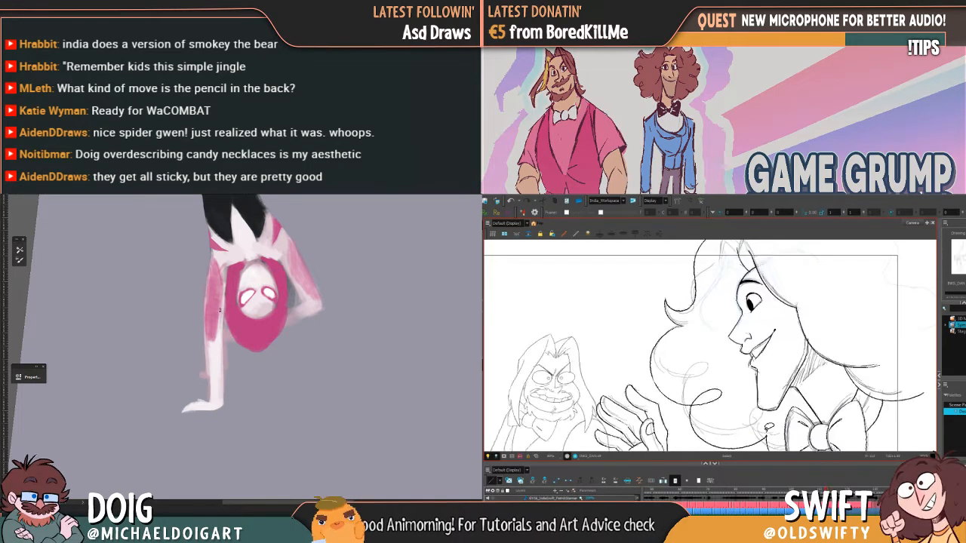
{"action": "key", "text": "period"}
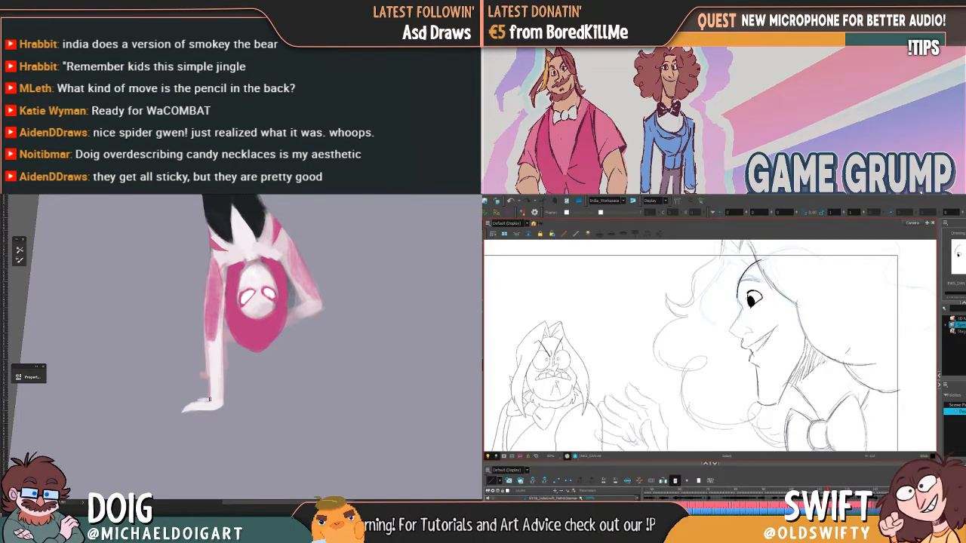
{"action": "key", "text": "comma"}
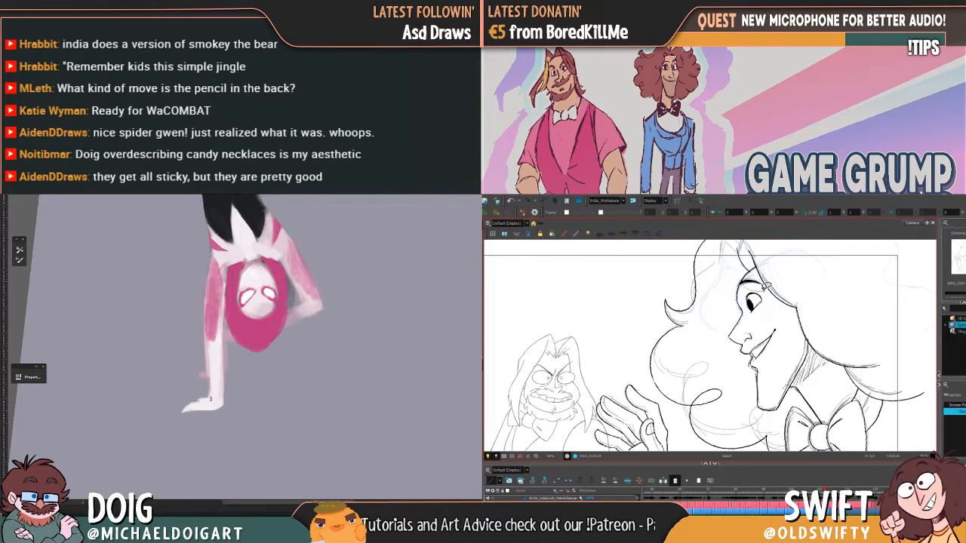
Copy the inked drawing's eyebrow onto the rough drawing and rotate it slightly above the eye
{"action": "left_click", "coordinate": [762, 285]}
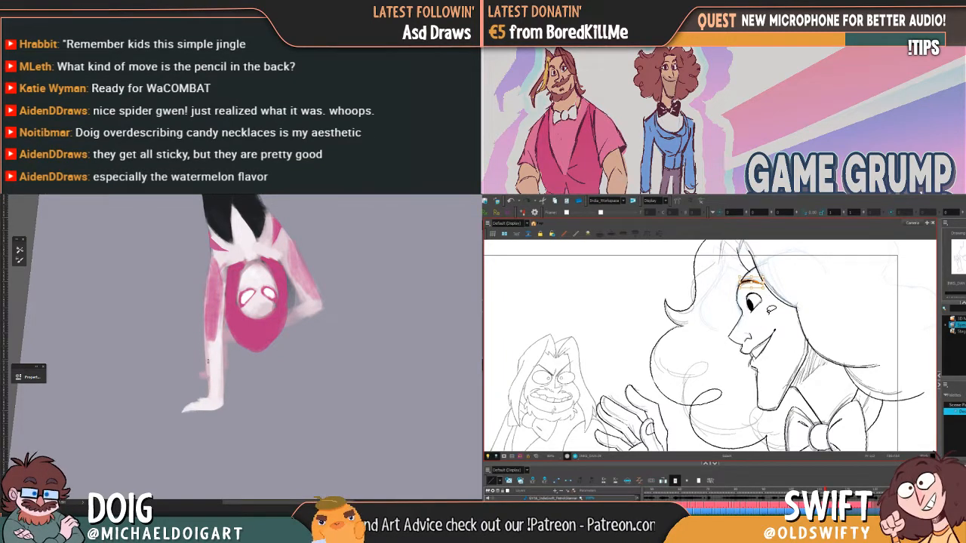
{"action": "key", "text": "period"}
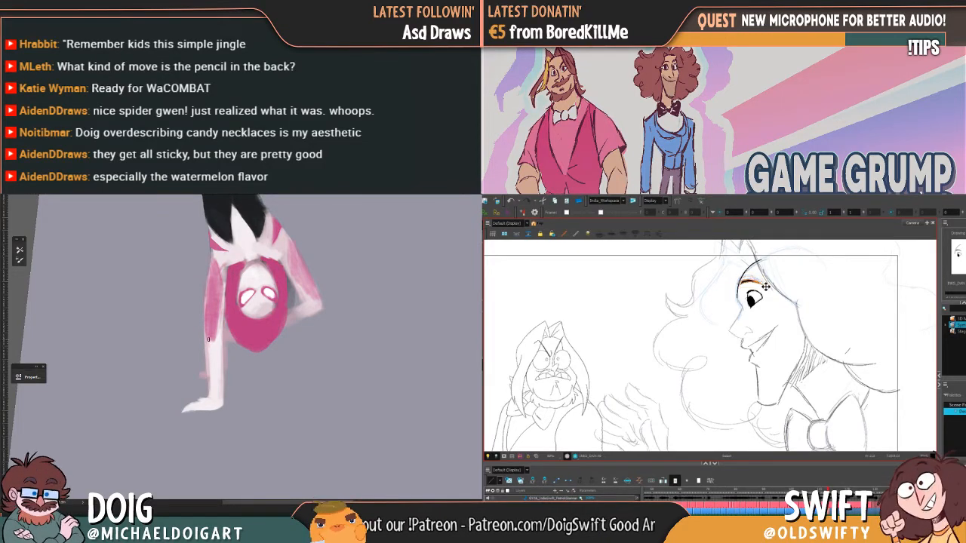
{"action": "mouse_move", "coordinate": [768, 274]}
{"action": "left_mouse_down"}
{"action": "mouse_move", "coordinate": [762, 282]}
{"action": "mouse_move", "coordinate": [768, 272]}
{"action": "left_mouse_up"}
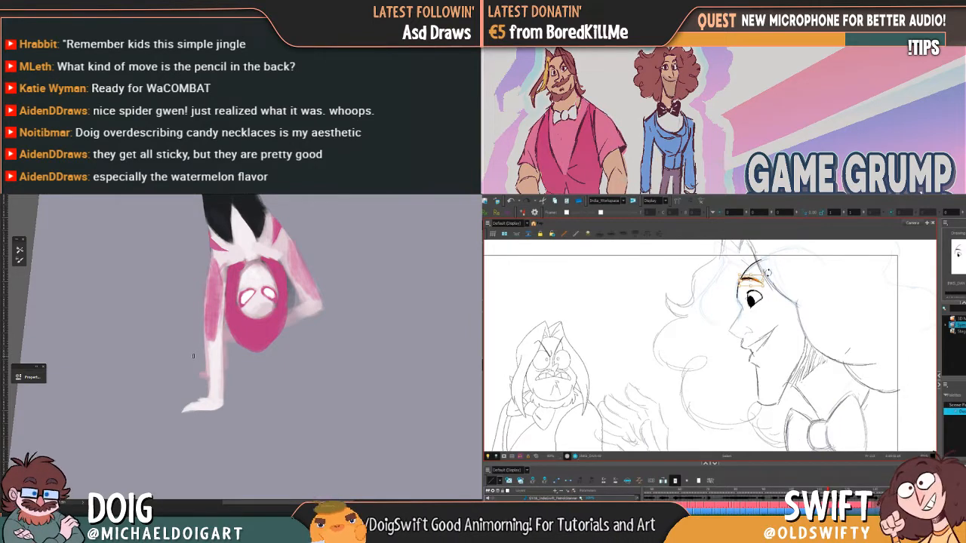
{"action": "key", "text": "Escape"}
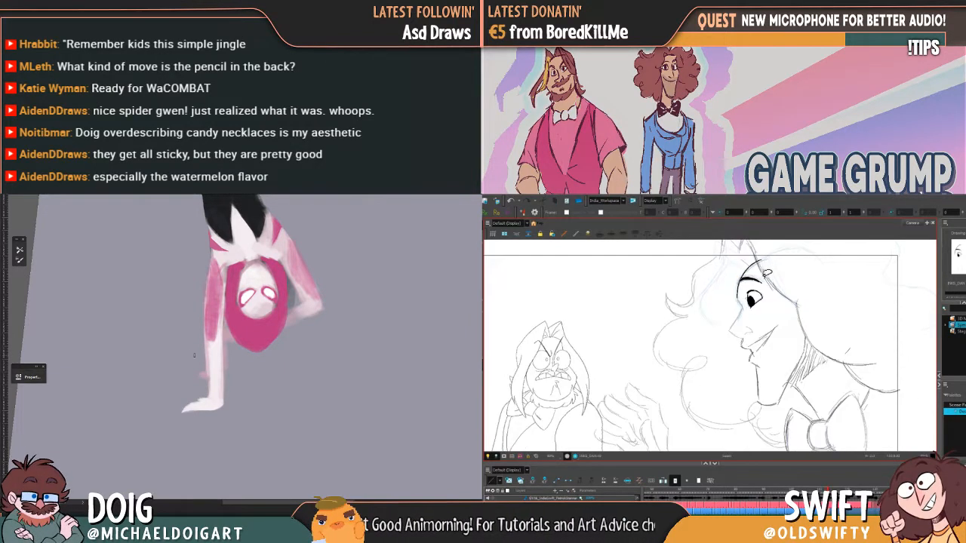
Reselect the copied eyebrow and readjust its placement above the profile character's eye
{"action": "left_click", "coordinate": [760, 284]}
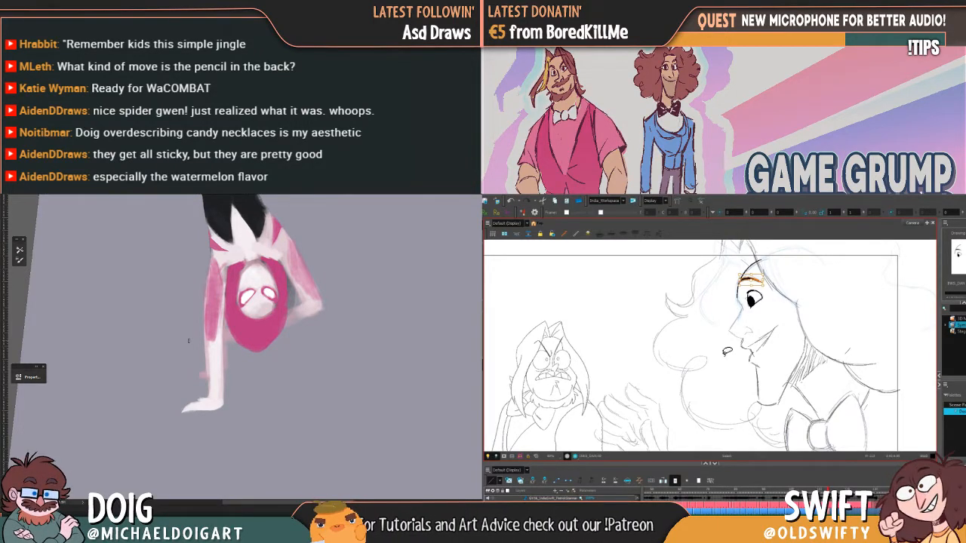
{"action": "key", "text": "Delete"}
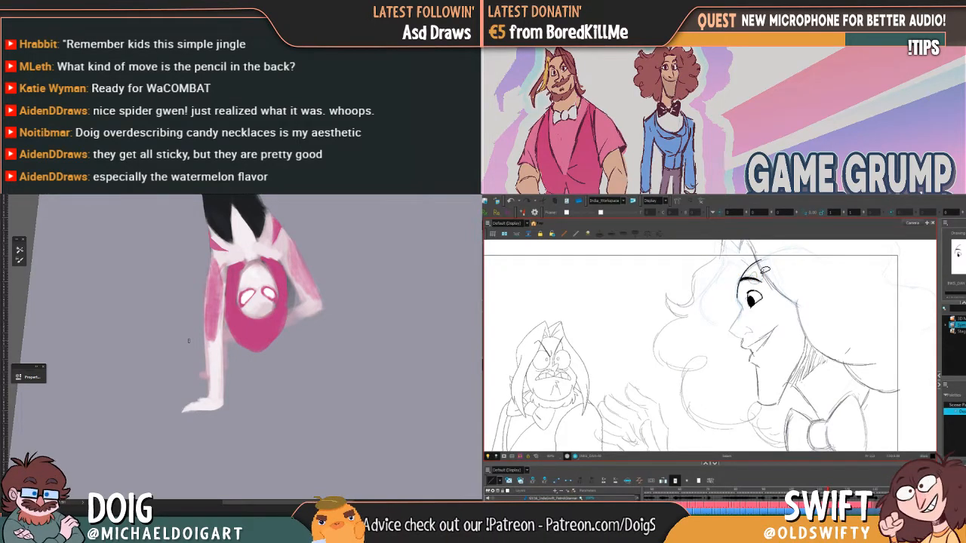
{"action": "left_click", "coordinate": [780, 280]}
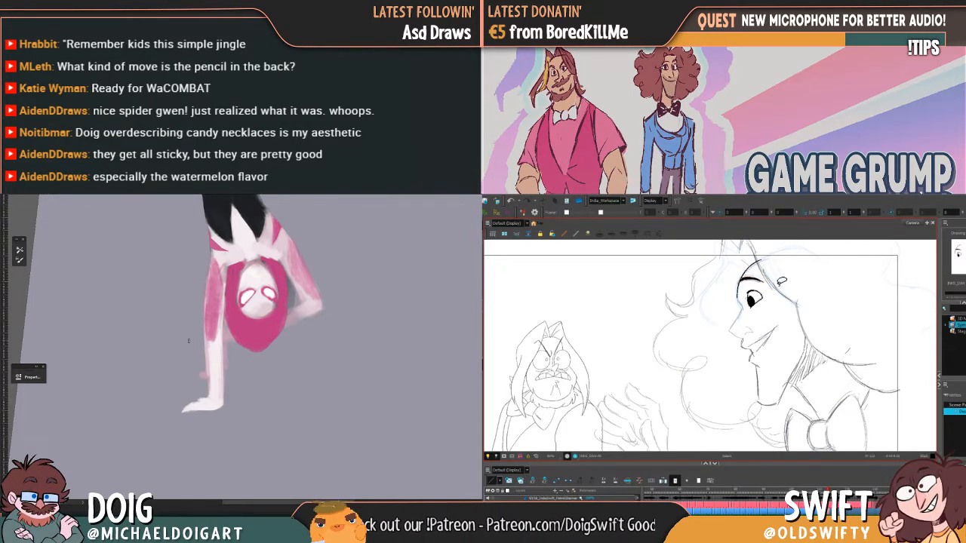
{"action": "left_click", "coordinate": [753, 280]}
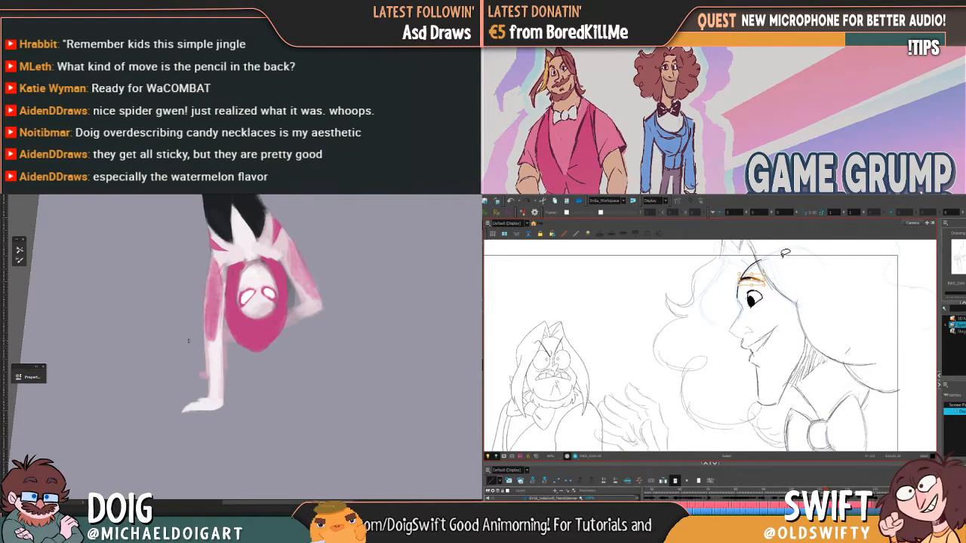
{"action": "key", "text": "Delete"}
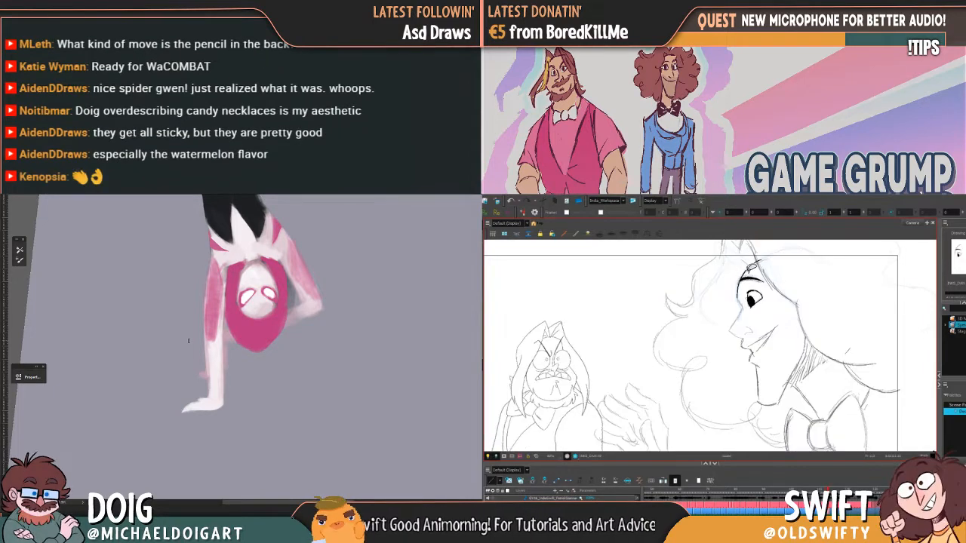
{"action": "key", "text": "ctrl+z"}
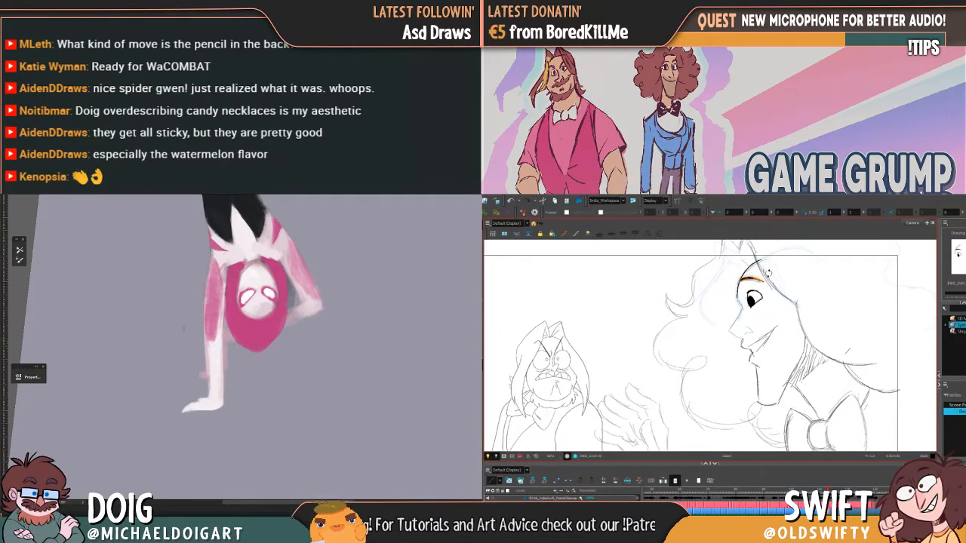
{"action": "left_click", "coordinate": [778, 273]}
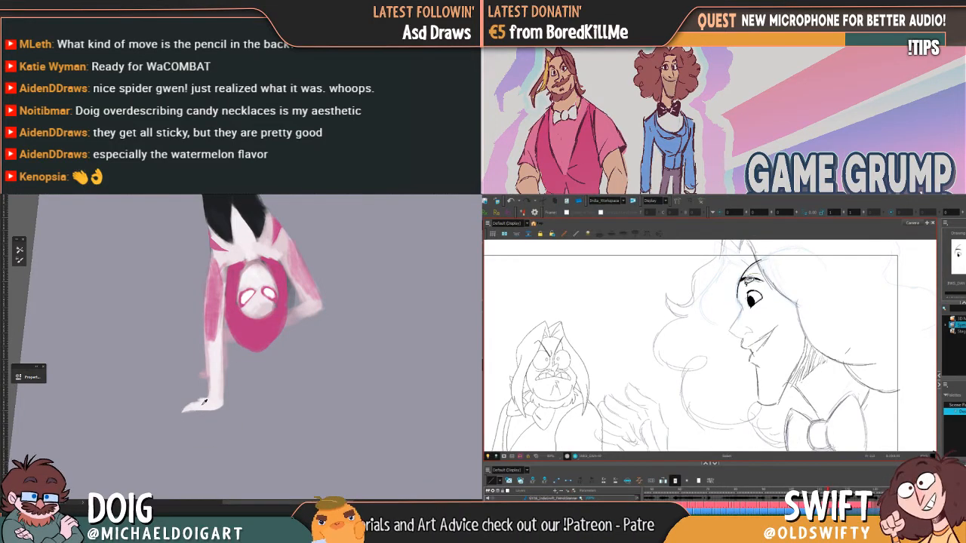
Reselect the copied eyebrow and leave it placed above the profile character's eye, and brush the dancer's pale supporting forearm
{"action": "left_click_drag", "start_coordinate": [749, 281], "coordinate": [778, 284]}
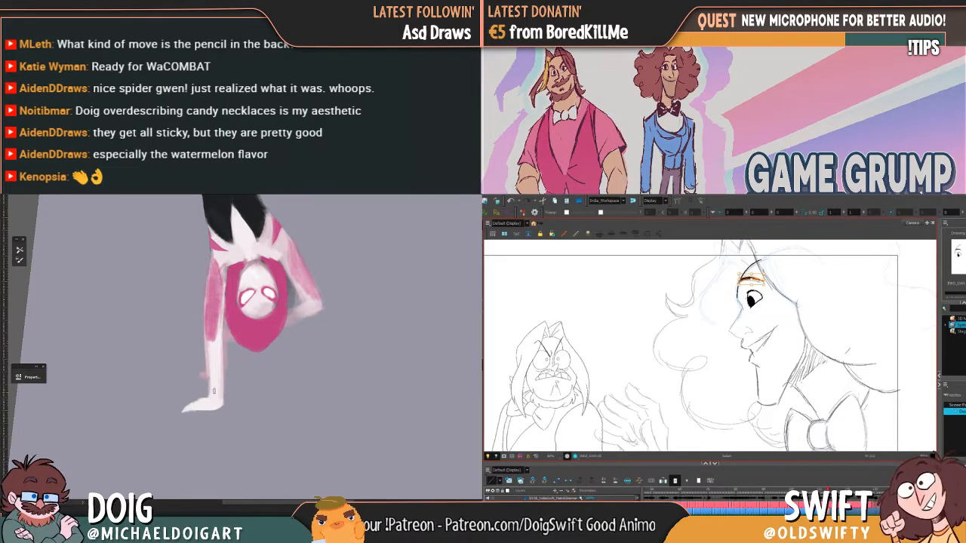
{"action": "left_click_drag", "start_coordinate": [224, 359], "coordinate": [205, 374]}
{"action": "left_click", "coordinate": [785, 294]}
Compare the profile character's face and eyebrow between the inked drawing and the rough drawing
{"action": "key", "text": "comma"}
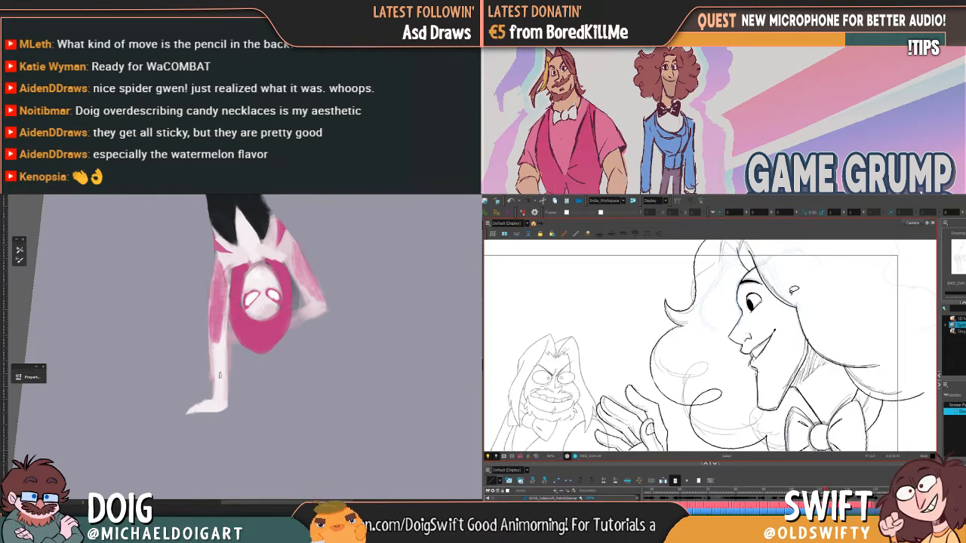
{"action": "key", "text": "period"}
{"action": "key", "text": "comma"}
{"action": "key", "text": "period"}
{"action": "key", "text": "comma"}
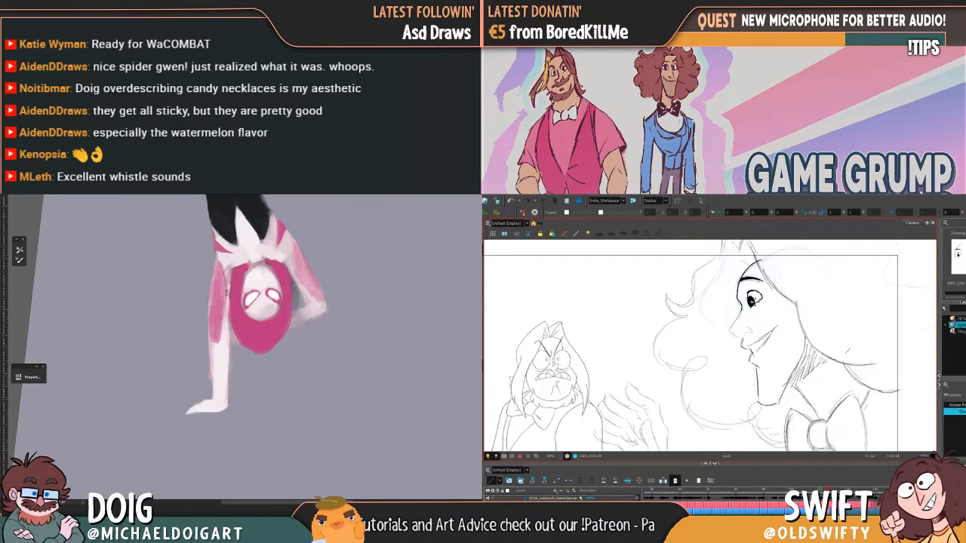
Try a pink stripe on the upside-down dancer's black hip and undo it
{"action": "left_click_drag", "start_coordinate": [224, 329], "coordinate": [228, 439]}
{"action": "left_click_drag", "start_coordinate": [257, 319], "coordinate": [228, 357]}
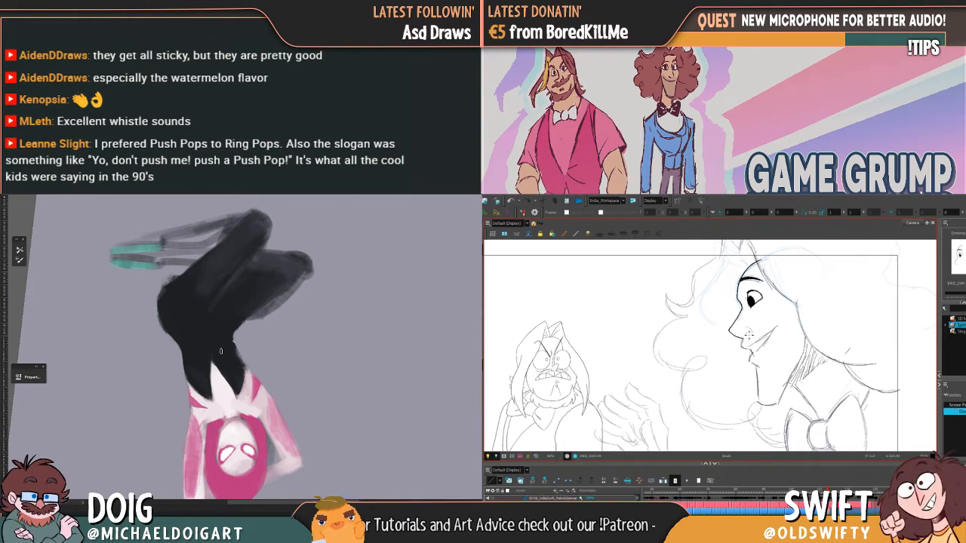
{"action": "left_click_drag", "start_coordinate": [206, 350], "coordinate": [203, 384]}
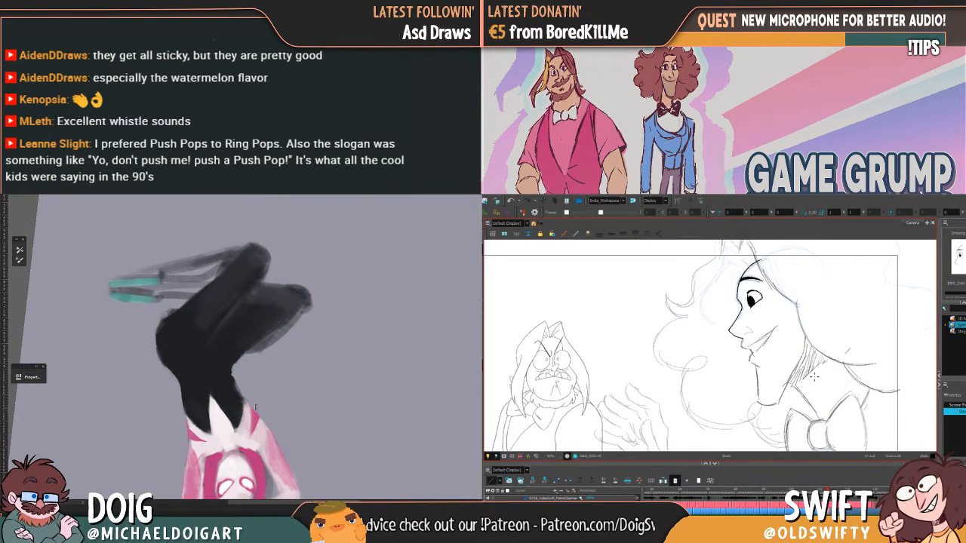
{"action": "left_click_drag", "start_coordinate": [205, 333], "coordinate": [176, 371]}
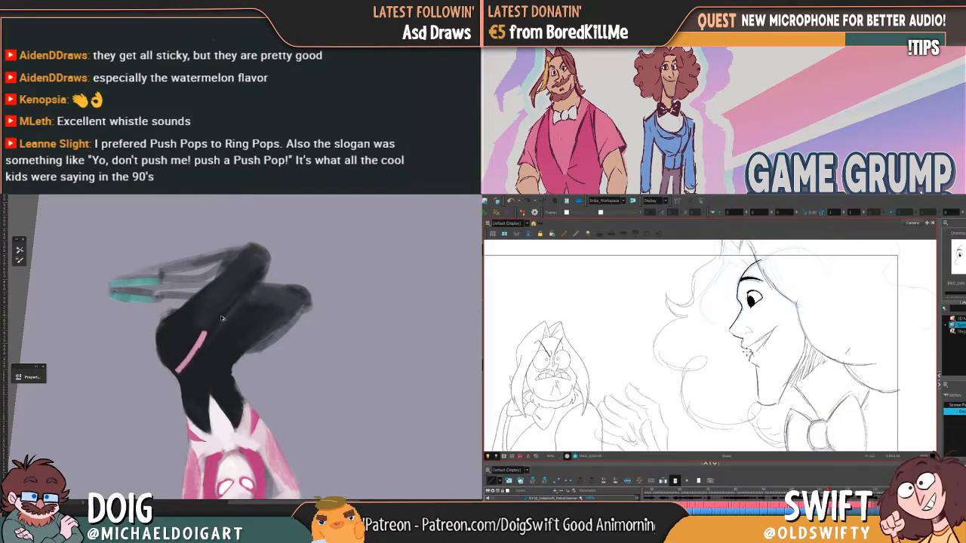
{"action": "key", "text": "ctrl+z"}
Brush over the dancer's grey lower legs beside the teal feet
{"action": "left_click_drag", "start_coordinate": [222, 306], "coordinate": [223, 362]}
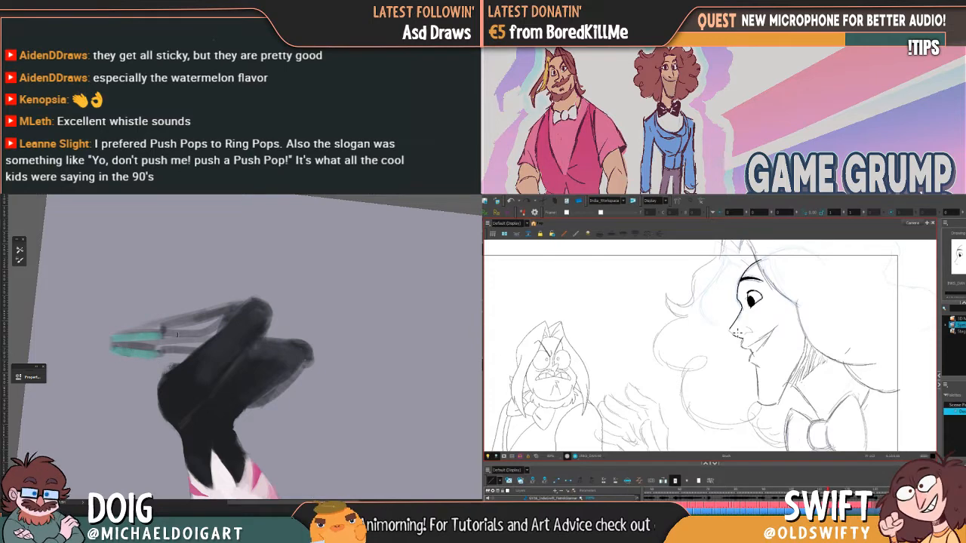
{"action": "left_click_drag", "start_coordinate": [177, 334], "coordinate": [166, 322]}
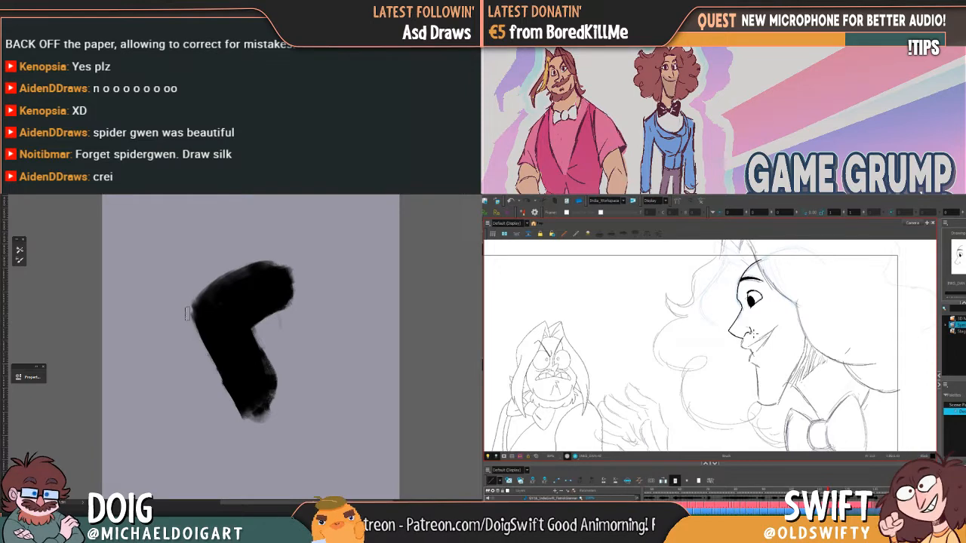
Carve the upper-right and lower-right parts off the black silhouette to narrow it into a slanted body shape
{"action": "key", "text": "shift+l"}
{"action": "key", "text": "shift+l"}
{"action": "key", "text": "shift+l"}
{"action": "key", "text": "shift+l"}
{"action": "mouse_move", "coordinate": [271, 326]}
{"action": "left_mouse_down"}
{"action": "mouse_move", "coordinate": [266, 346]}
{"action": "mouse_move", "coordinate": [243, 298]}
{"action": "mouse_move", "coordinate": [249, 336]}
{"action": "mouse_move", "coordinate": [263, 302]}
{"action": "mouse_move", "coordinate": [285, 309]}
{"action": "mouse_move", "coordinate": [286, 323]}
{"action": "mouse_move", "coordinate": [251, 347]}
{"action": "left_mouse_up"}
{"action": "mouse_move", "coordinate": [270, 400]}
{"action": "left_mouse_down"}
{"action": "mouse_move", "coordinate": [269, 428]}
{"action": "mouse_move", "coordinate": [263, 417]}
{"action": "mouse_move", "coordinate": [277, 398]}
{"action": "mouse_move", "coordinate": [255, 406]}
{"action": "mouse_move", "coordinate": [260, 434]}
{"action": "mouse_move", "coordinate": [256, 398]}
{"action": "mouse_move", "coordinate": [269, 389]}
{"action": "mouse_move", "coordinate": [231, 346]}
{"action": "left_mouse_up"}
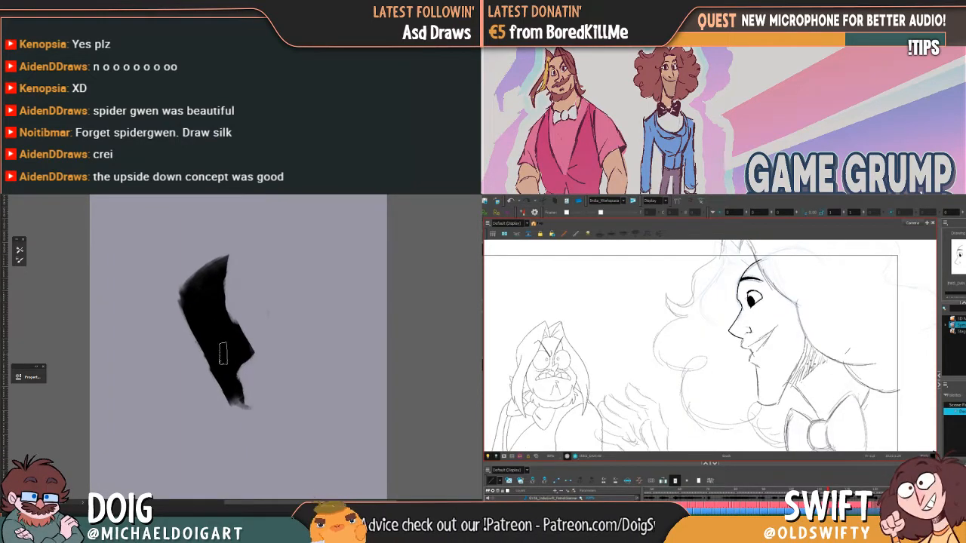
Paint a bent thigh at the silhouette's lower left and a rounded black mass at its upper right
{"action": "mouse_move", "coordinate": [175, 340]}
{"action": "left_mouse_down"}
{"action": "mouse_move", "coordinate": [195, 327]}
{"action": "mouse_move", "coordinate": [196, 368]}
{"action": "mouse_move", "coordinate": [203, 360]}
{"action": "mouse_move", "coordinate": [181, 347]}
{"action": "mouse_move", "coordinate": [171, 354]}
{"action": "mouse_move", "coordinate": [192, 352]}
{"action": "mouse_move", "coordinate": [182, 336]}
{"action": "mouse_move", "coordinate": [190, 333]}
{"action": "mouse_move", "coordinate": [184, 362]}
{"action": "mouse_move", "coordinate": [192, 334]}
{"action": "mouse_move", "coordinate": [197, 341]}
{"action": "mouse_move", "coordinate": [210, 332]}
{"action": "mouse_move", "coordinate": [195, 331]}
{"action": "mouse_move", "coordinate": [174, 355]}
{"action": "mouse_move", "coordinate": [190, 334]}
{"action": "left_mouse_up"}
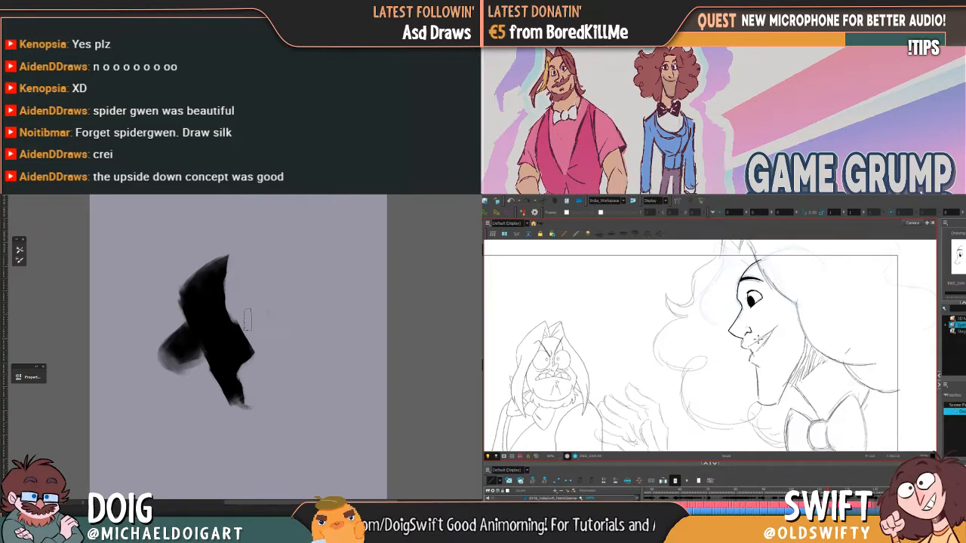
{"action": "mouse_move", "coordinate": [198, 301]}
{"action": "left_mouse_down"}
{"action": "mouse_move", "coordinate": [179, 316]}
{"action": "mouse_move", "coordinate": [225, 275]}
{"action": "mouse_move", "coordinate": [198, 287]}
{"action": "mouse_move", "coordinate": [215, 266]}
{"action": "left_mouse_up"}
{"action": "mouse_move", "coordinate": [207, 331]}
{"action": "left_mouse_down"}
{"action": "mouse_move", "coordinate": [235, 278]}
{"action": "mouse_move", "coordinate": [236, 310]}
{"action": "mouse_move", "coordinate": [261, 289]}
{"action": "left_mouse_up"}
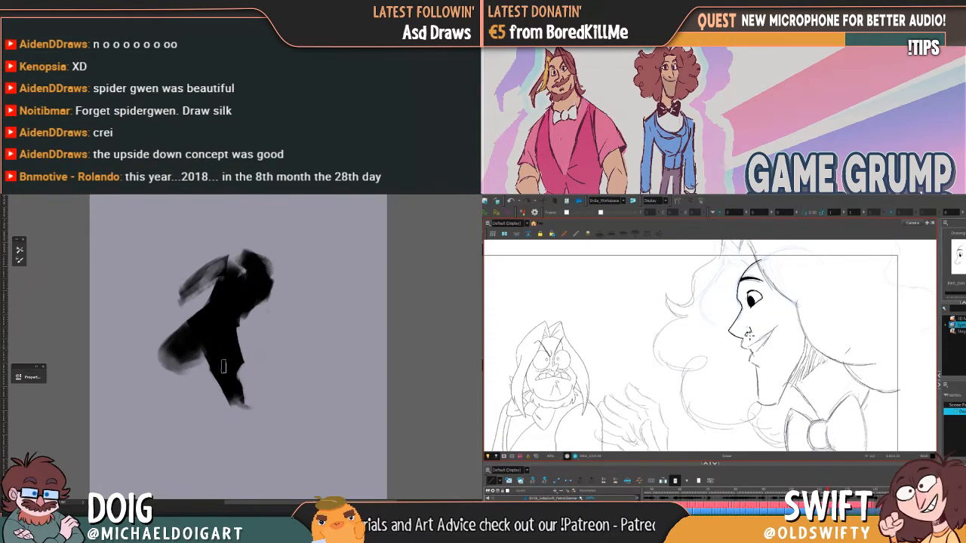
{"action": "left_click_drag", "start_coordinate": [203, 328], "coordinate": [209, 360]}
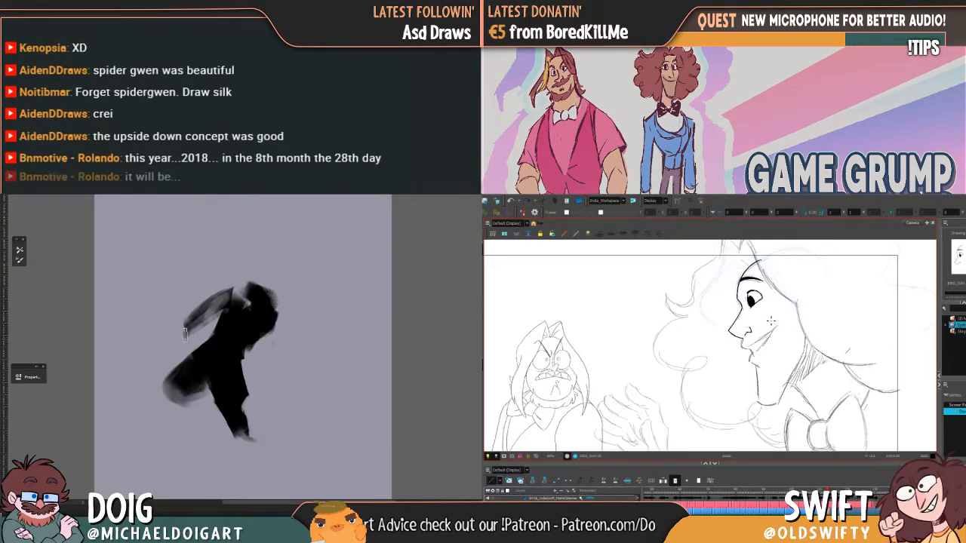
Erase the silhouette's curved grey stroke, paint a raised grey arm in its place and sample a tone from the arm
{"action": "left_click_drag", "start_coordinate": [228, 302], "coordinate": [184, 337]}
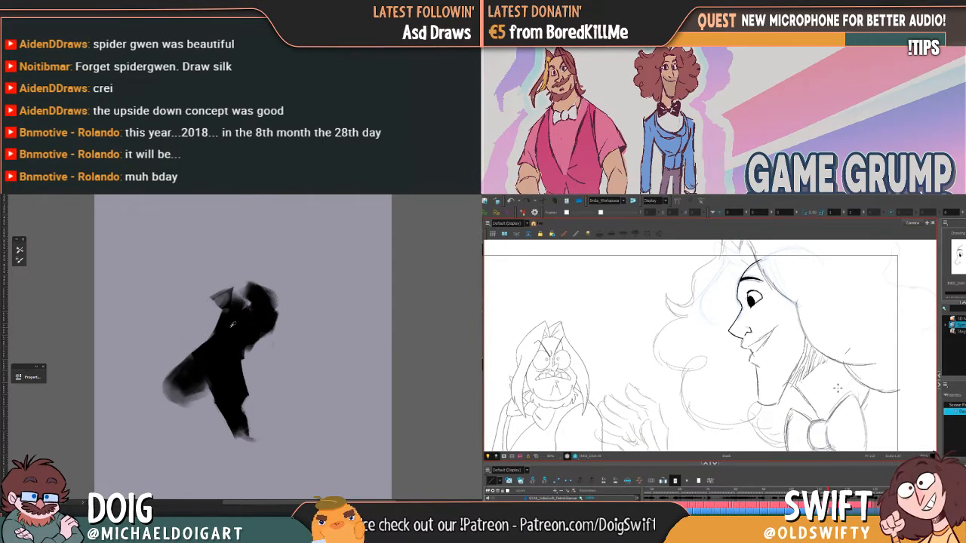
{"action": "left_click_drag", "start_coordinate": [221, 297], "coordinate": [213, 266]}
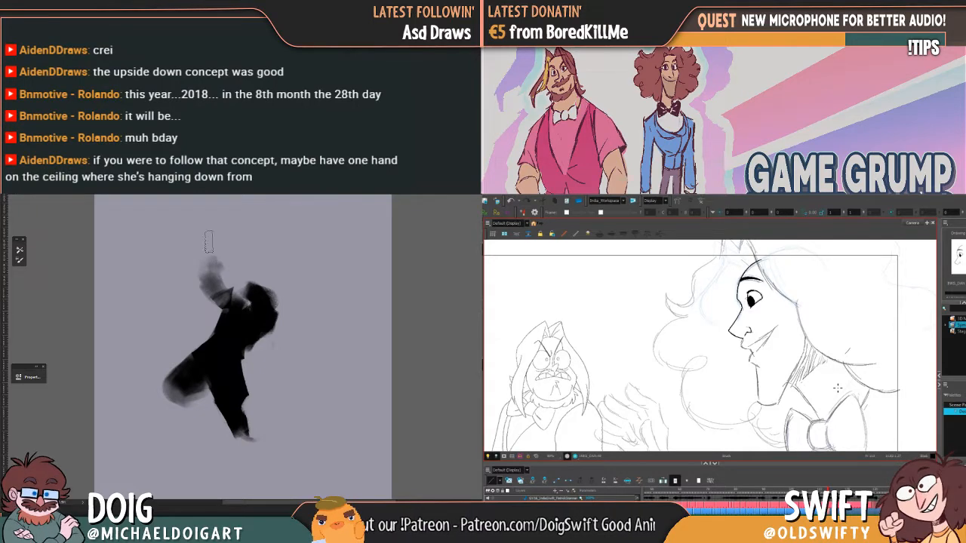
{"action": "left_click", "coordinate": [214, 292], "text": "alt"}
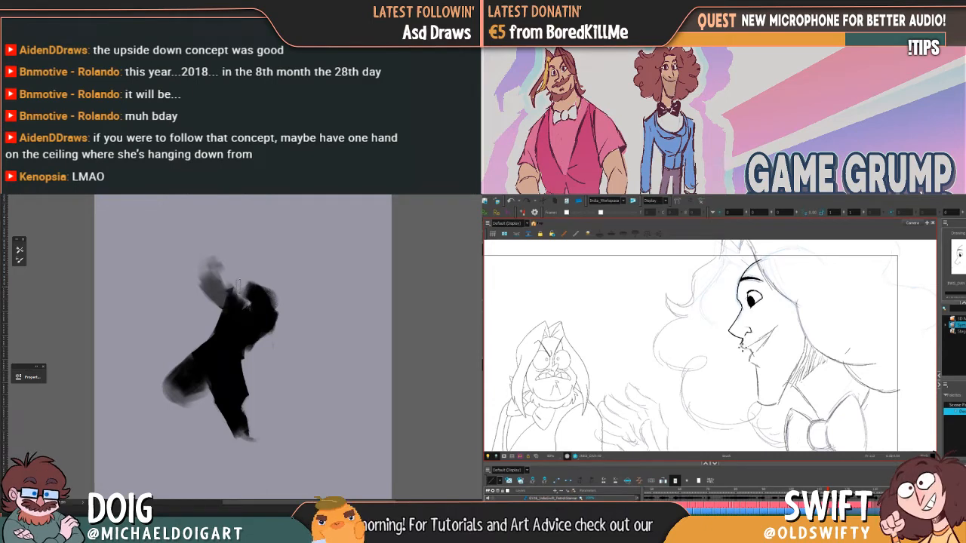
Paint the bent thigh up to the hip in sampled dark grey and sample more tones around the hip
{"action": "left_click", "coordinate": [182, 394], "text": "alt"}
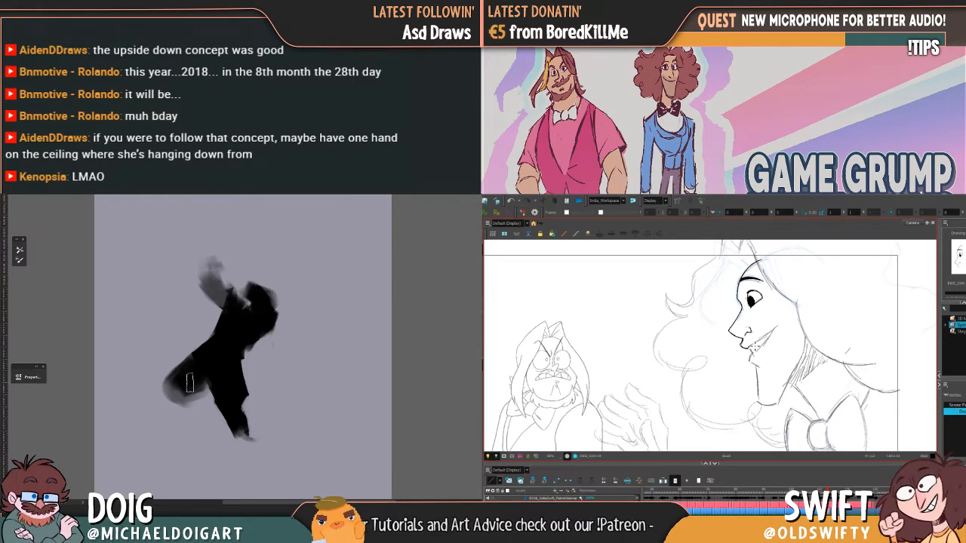
{"action": "mouse_move", "coordinate": [190, 383]}
{"action": "left_mouse_down"}
{"action": "mouse_move", "coordinate": [218, 364]}
{"action": "mouse_move", "coordinate": [196, 376]}
{"action": "mouse_move", "coordinate": [224, 342]}
{"action": "mouse_move", "coordinate": [212, 364]}
{"action": "mouse_move", "coordinate": [225, 370]}
{"action": "mouse_move", "coordinate": [230, 358]}
{"action": "mouse_move", "coordinate": [179, 386]}
{"action": "mouse_move", "coordinate": [227, 334]}
{"action": "mouse_move", "coordinate": [218, 361]}
{"action": "mouse_move", "coordinate": [188, 372]}
{"action": "mouse_move", "coordinate": [228, 340]}
{"action": "left_mouse_up"}
{"action": "left_click", "coordinate": [220, 369], "text": "alt"}
{"action": "left_click", "coordinate": [214, 357], "text": "alt"}
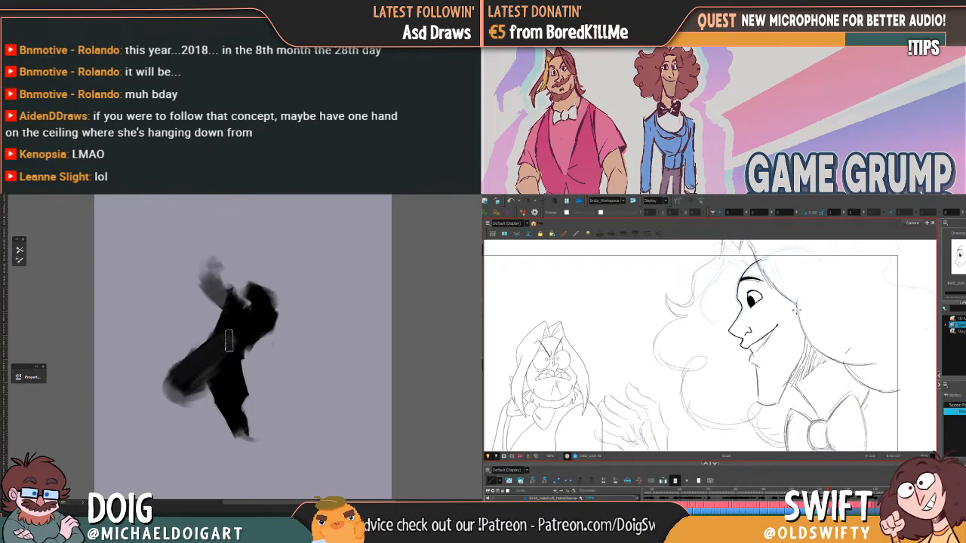
Extend the silhouette's straight leg diagonally downward in dark grey and smooth the outline around its hip
{"action": "left_click_drag", "start_coordinate": [232, 413], "coordinate": [257, 466]}
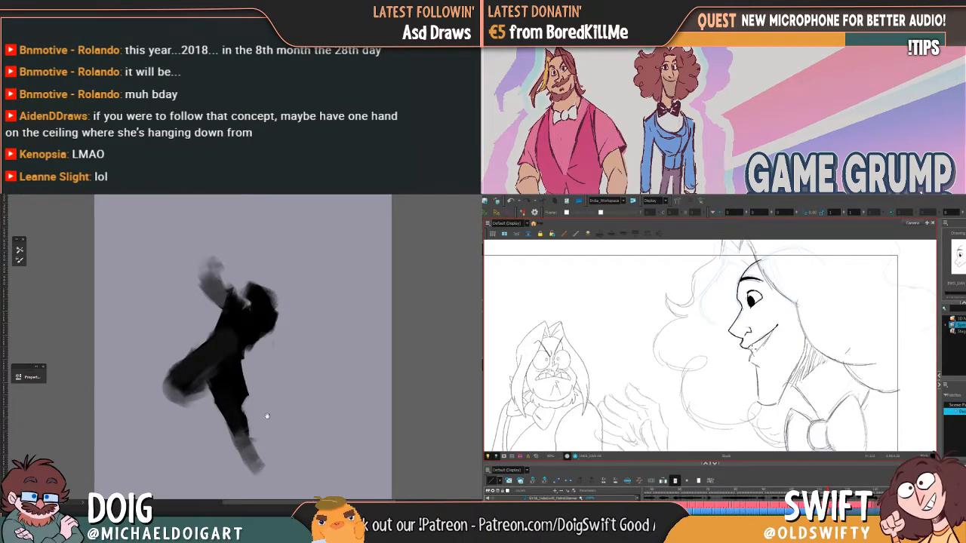
{"action": "mouse_move", "coordinate": [267, 415]}
{"action": "left_mouse_down"}
{"action": "mouse_move", "coordinate": [246, 351]}
{"action": "mouse_move", "coordinate": [240, 411]}
{"action": "mouse_move", "coordinate": [261, 464]}
{"action": "mouse_move", "coordinate": [255, 457]}
{"action": "left_mouse_up"}
{"action": "mouse_move", "coordinate": [213, 395]}
{"action": "left_mouse_down"}
{"action": "mouse_move", "coordinate": [251, 466]}
{"action": "mouse_move", "coordinate": [217, 396]}
{"action": "left_mouse_up"}
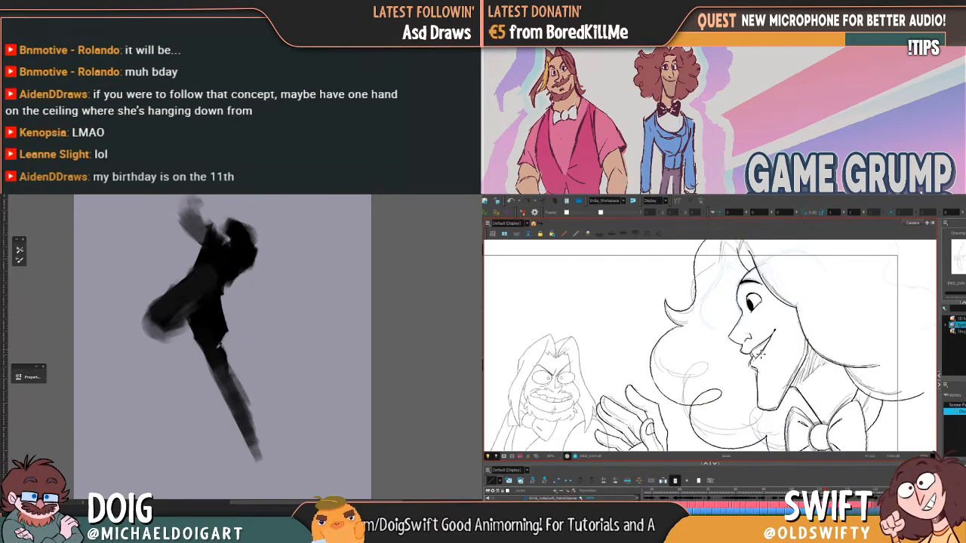
{"action": "mouse_move", "coordinate": [228, 308]}
{"action": "left_mouse_down"}
{"action": "mouse_move", "coordinate": [230, 344]}
{"action": "mouse_move", "coordinate": [230, 287]}
{"action": "mouse_move", "coordinate": [258, 270]}
{"action": "mouse_move", "coordinate": [235, 306]}
{"action": "mouse_move", "coordinate": [261, 272]}
{"action": "left_mouse_up"}
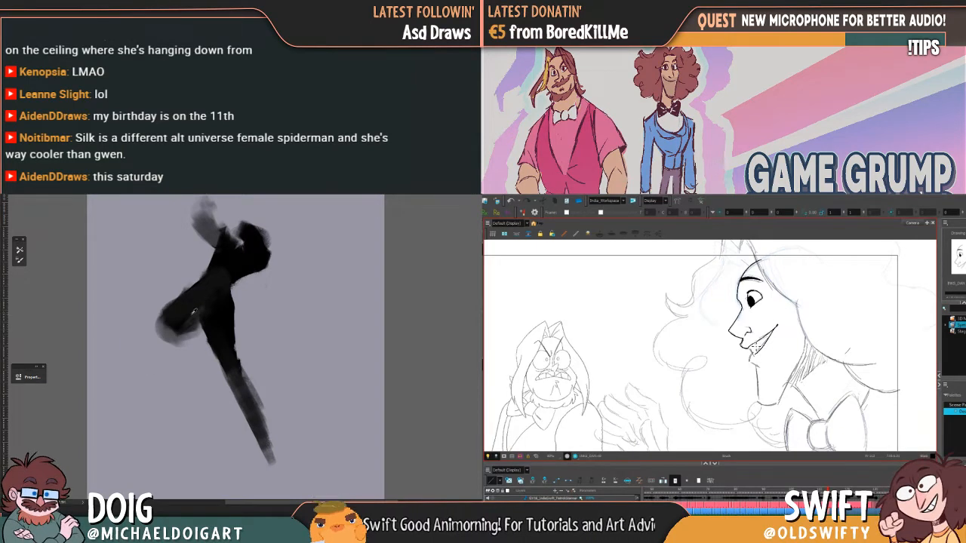
Even out the grey tone on the silhouette's bent thigh and darken the raised arm
{"action": "mouse_move", "coordinate": [175, 320]}
{"action": "left_mouse_down"}
{"action": "mouse_move", "coordinate": [198, 293]}
{"action": "mouse_move", "coordinate": [189, 315]}
{"action": "left_mouse_up"}
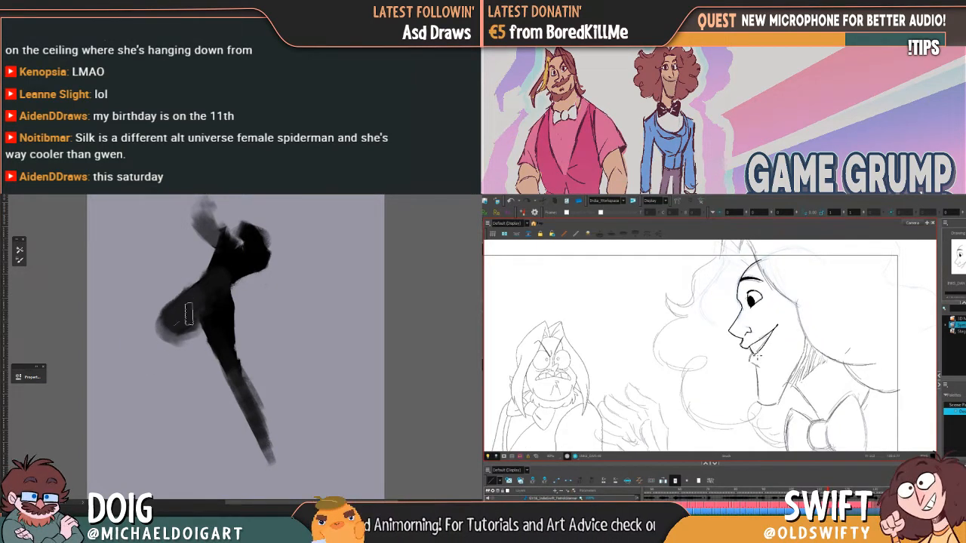
{"action": "left_click_drag", "start_coordinate": [259, 284], "coordinate": [268, 334]}
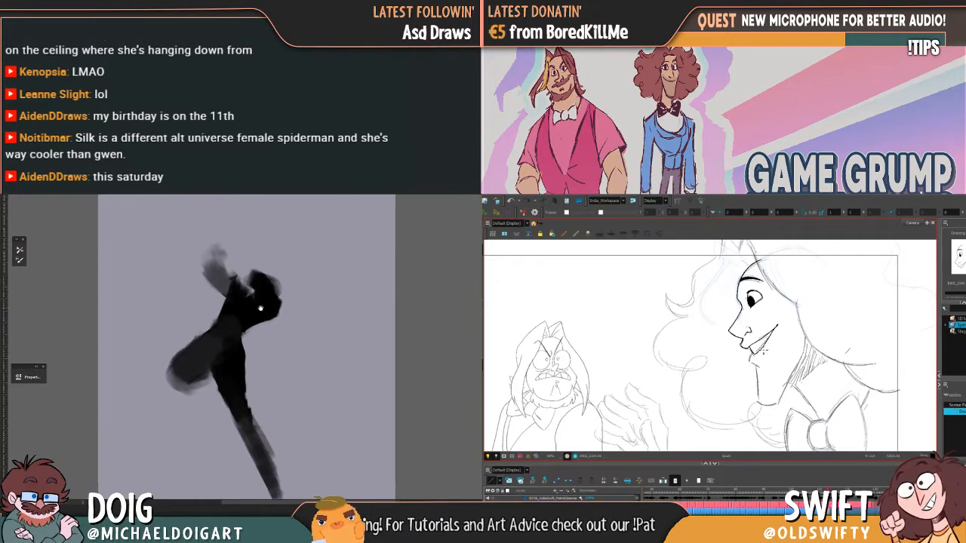
{"action": "mouse_move", "coordinate": [225, 286]}
{"action": "left_mouse_down"}
{"action": "mouse_move", "coordinate": [211, 263]}
{"action": "mouse_move", "coordinate": [230, 291]}
{"action": "left_mouse_up"}
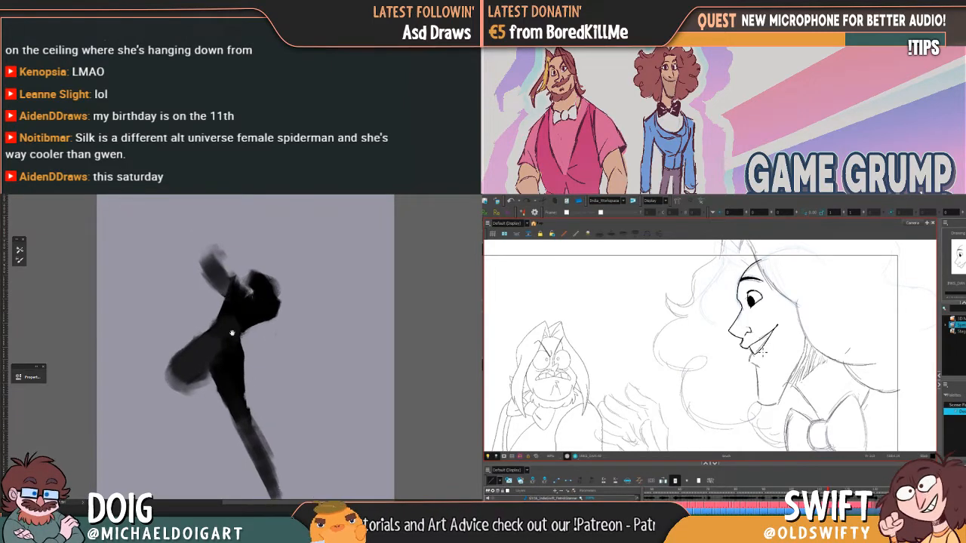
{"action": "left_click_drag", "start_coordinate": [232, 333], "coordinate": [209, 280]}
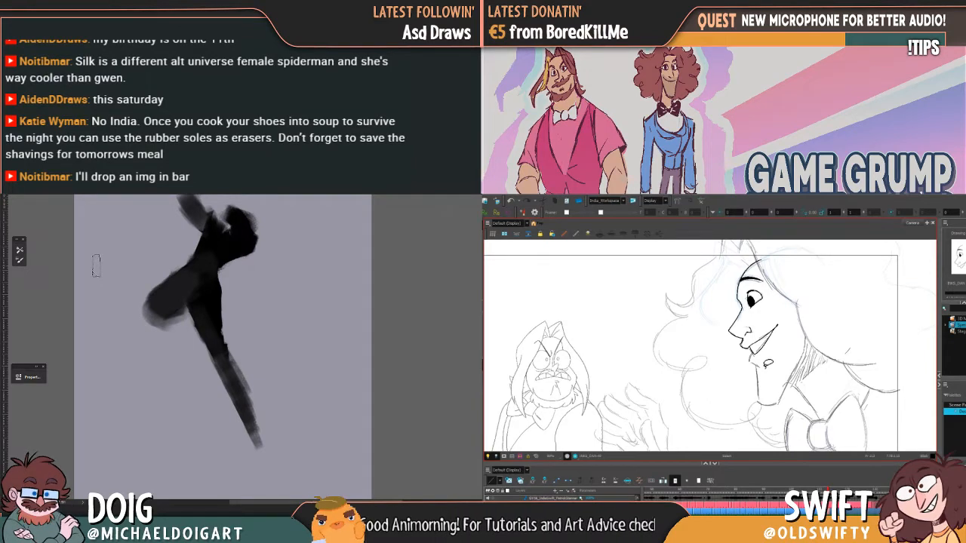
Refine the profile character's lower lip line on the rough drawing, checking it against the inked drawing
{"action": "left_click_drag", "start_coordinate": [764, 341], "coordinate": [758, 349]}
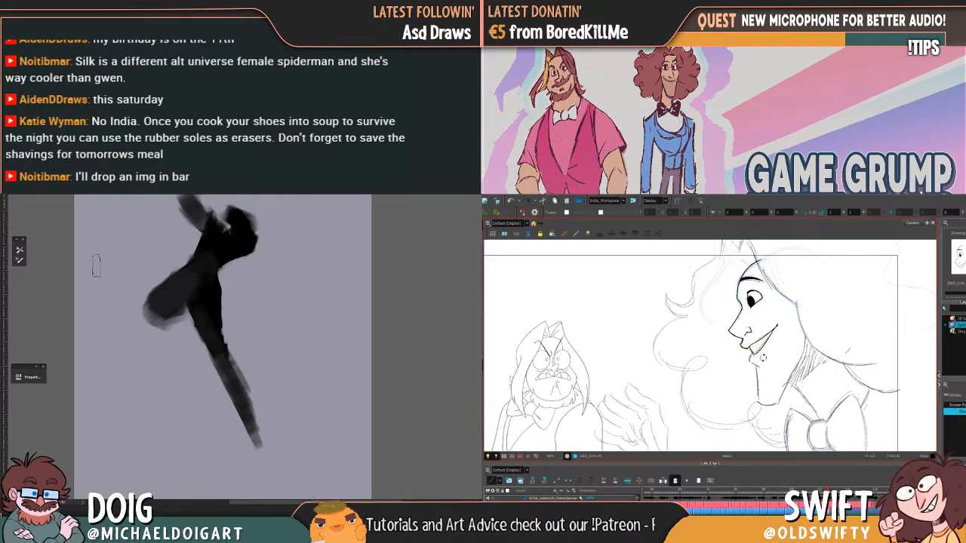
{"action": "left_click_drag", "start_coordinate": [194, 286], "coordinate": [210, 354]}
{"action": "key", "text": "comma"}
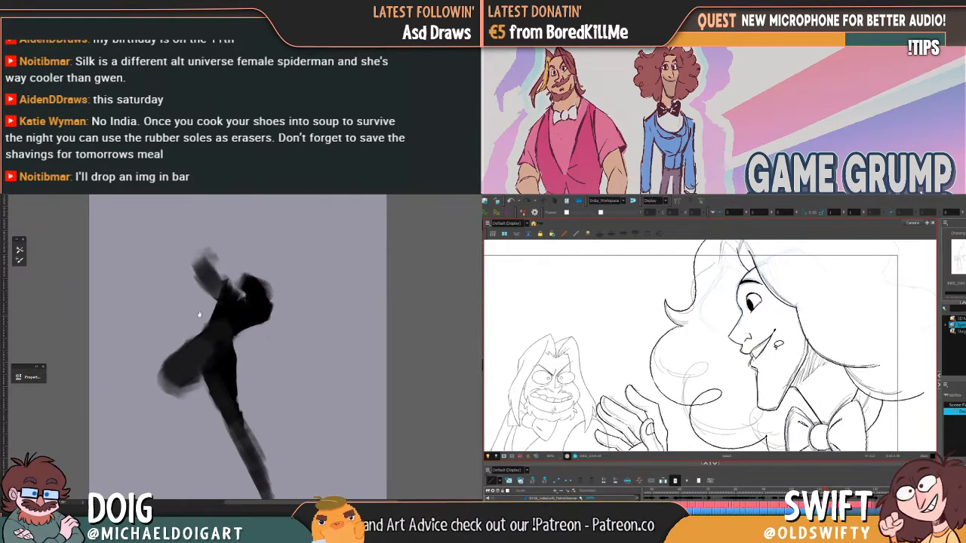
{"action": "key", "text": "period"}
{"action": "left_click", "coordinate": [220, 304], "text": "alt"}
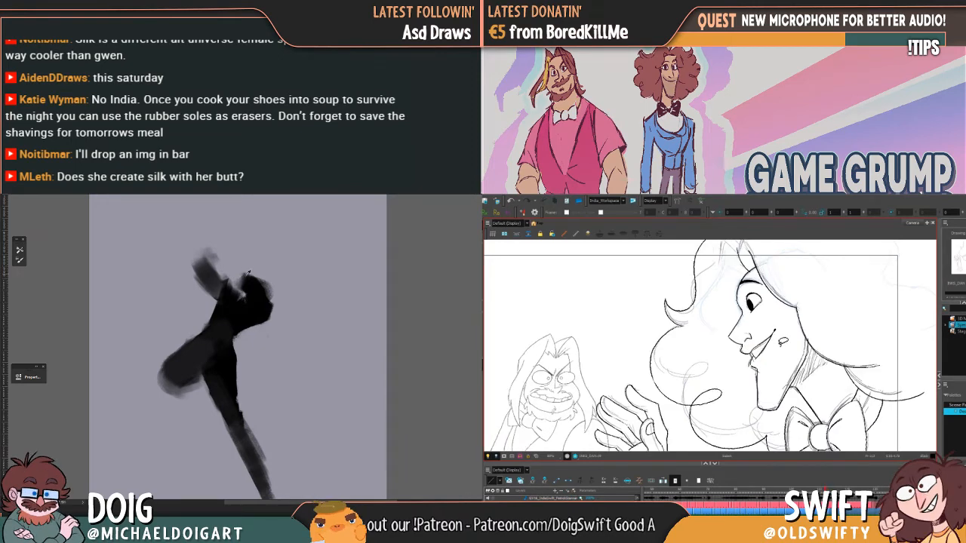
{"action": "left_click_drag", "start_coordinate": [755, 351], "coordinate": [772, 327]}
Sample the thigh's dark grey for the raised arm, then carve away the silhouette's upper-right mass and rebuild it as a smaller shoulder
{"action": "left_click", "coordinate": [212, 351], "text": "alt"}
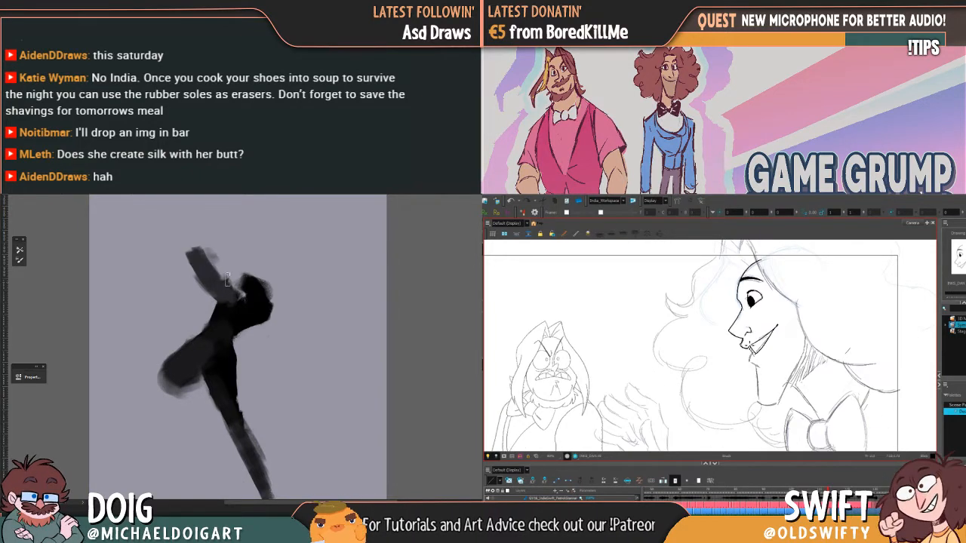
{"action": "left_click_drag", "start_coordinate": [204, 298], "coordinate": [205, 316]}
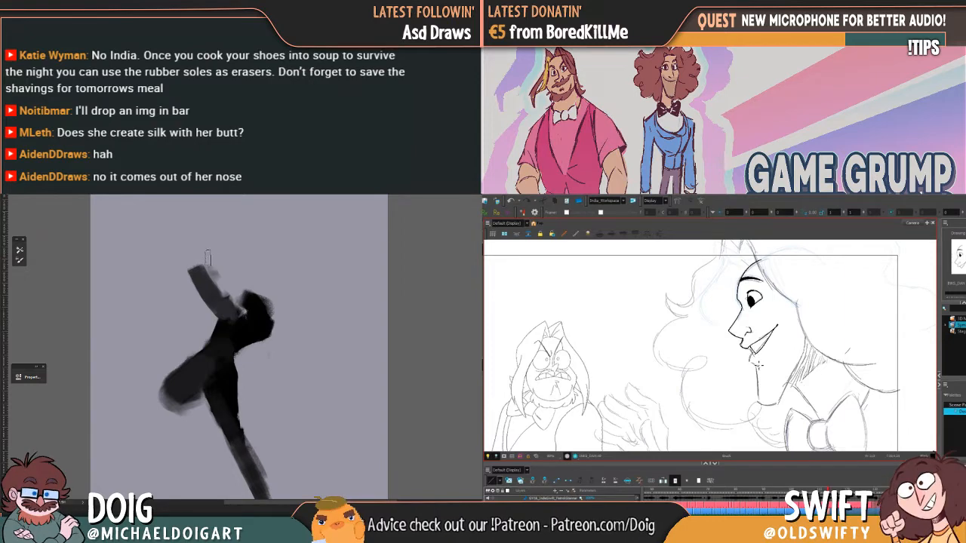
{"action": "mouse_move", "coordinate": [208, 258]}
{"action": "left_mouse_down"}
{"action": "mouse_move", "coordinate": [233, 297]}
{"action": "mouse_move", "coordinate": [250, 360]}
{"action": "mouse_move", "coordinate": [261, 357]}
{"action": "left_mouse_up"}
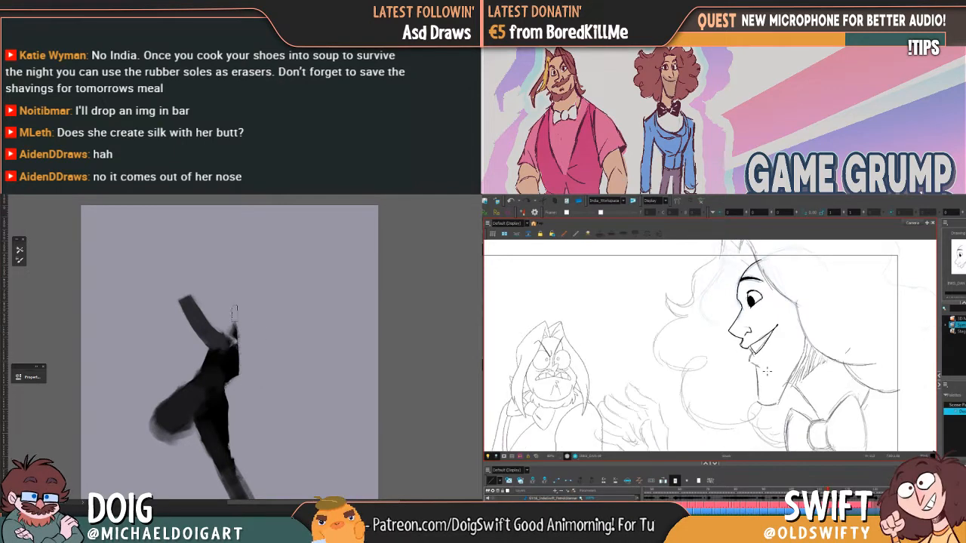
{"action": "left_click_drag", "start_coordinate": [235, 317], "coordinate": [228, 388]}
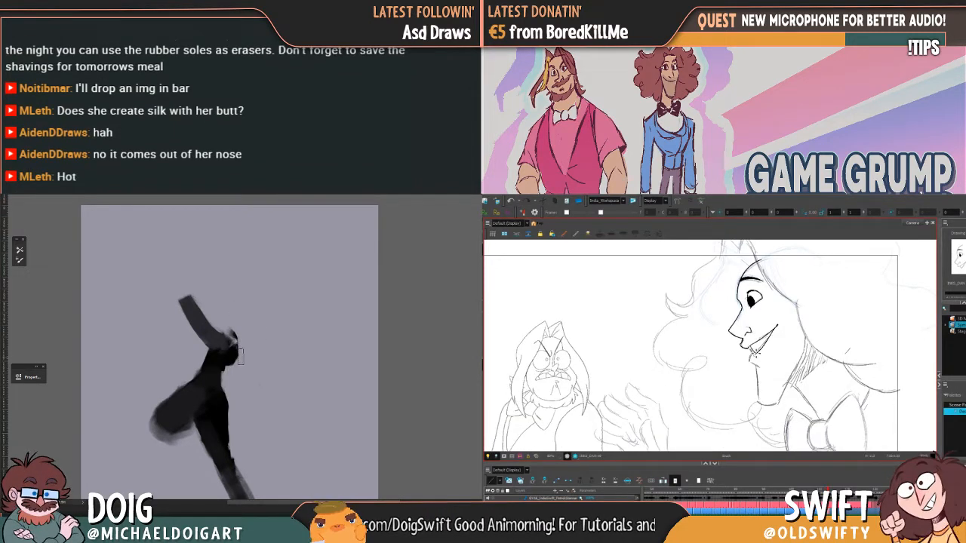
{"action": "mouse_move", "coordinate": [241, 353]}
{"action": "left_mouse_down"}
{"action": "mouse_move", "coordinate": [214, 380]}
{"action": "mouse_move", "coordinate": [228, 339]}
{"action": "mouse_move", "coordinate": [239, 352]}
{"action": "mouse_move", "coordinate": [229, 331]}
{"action": "mouse_move", "coordinate": [233, 320]}
{"action": "left_mouse_up"}
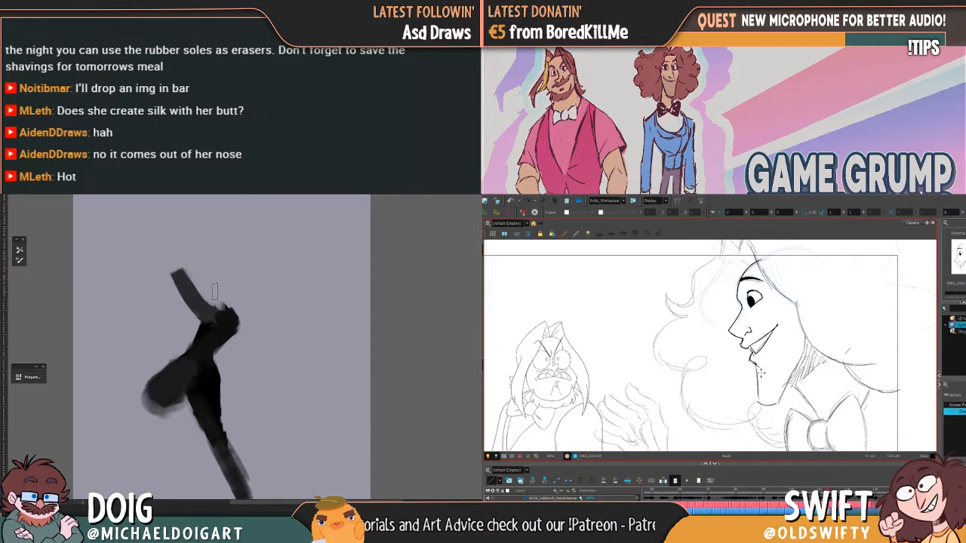
Sample the tone beside the hip for the bent thigh and erase the raised arm from the silhouette
{"action": "mouse_move", "coordinate": [213, 391]}
{"action": "left_mouse_down"}
{"action": "mouse_move", "coordinate": [233, 323]}
{"action": "mouse_move", "coordinate": [184, 331]}
{"action": "left_mouse_up"}
{"action": "left_click", "coordinate": [186, 327], "text": "alt"}
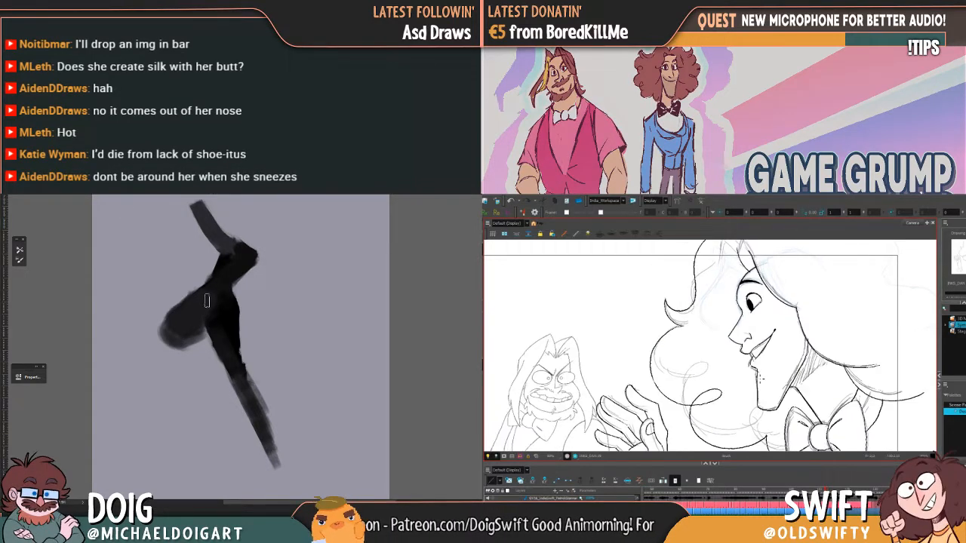
{"action": "left_click_drag", "start_coordinate": [225, 323], "coordinate": [220, 407]}
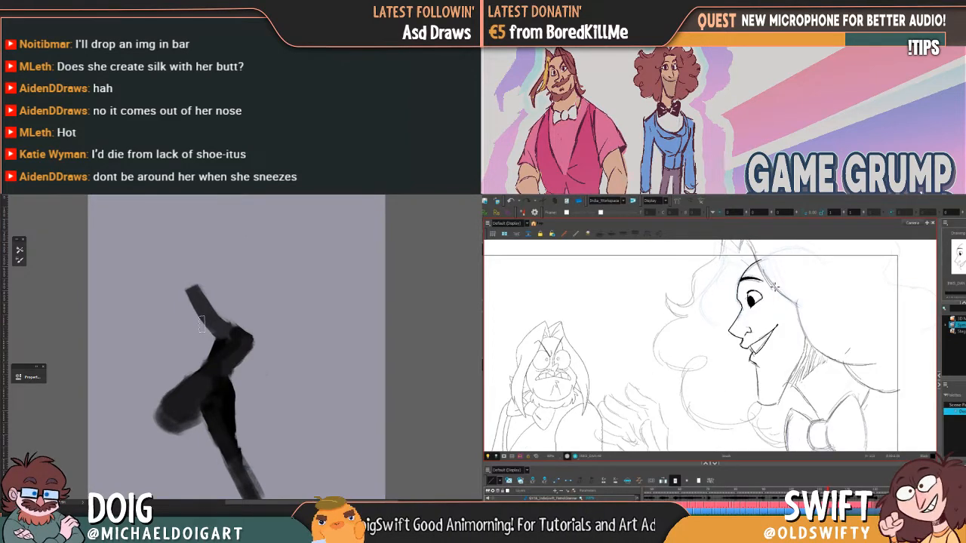
{"action": "mouse_move", "coordinate": [201, 325]}
{"action": "left_mouse_down"}
{"action": "mouse_move", "coordinate": [217, 329]}
{"action": "mouse_move", "coordinate": [190, 286]}
{"action": "left_mouse_up"}
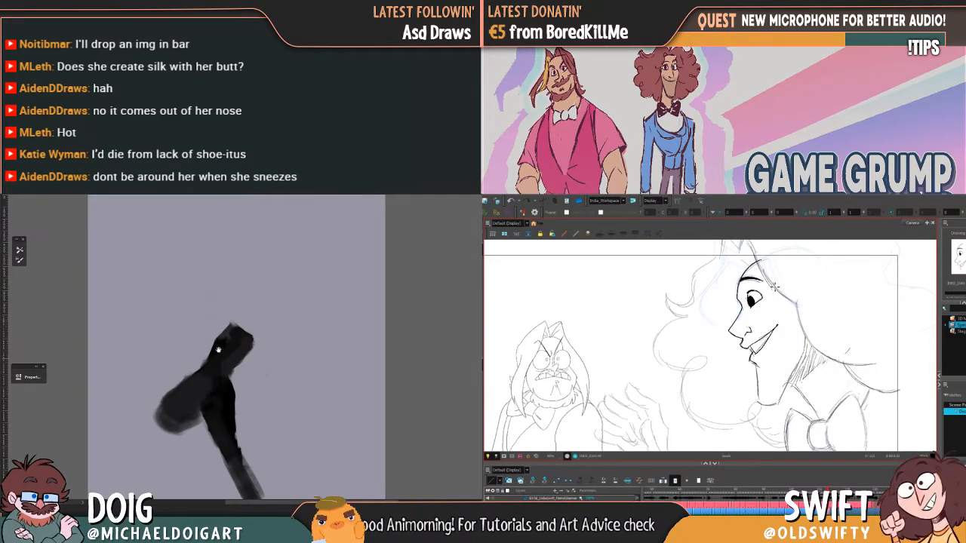
Sample the straight leg's dark tone and paint a second lower leg descending from the silhouette's knee
{"action": "left_click_drag", "start_coordinate": [224, 395], "coordinate": [212, 337]}
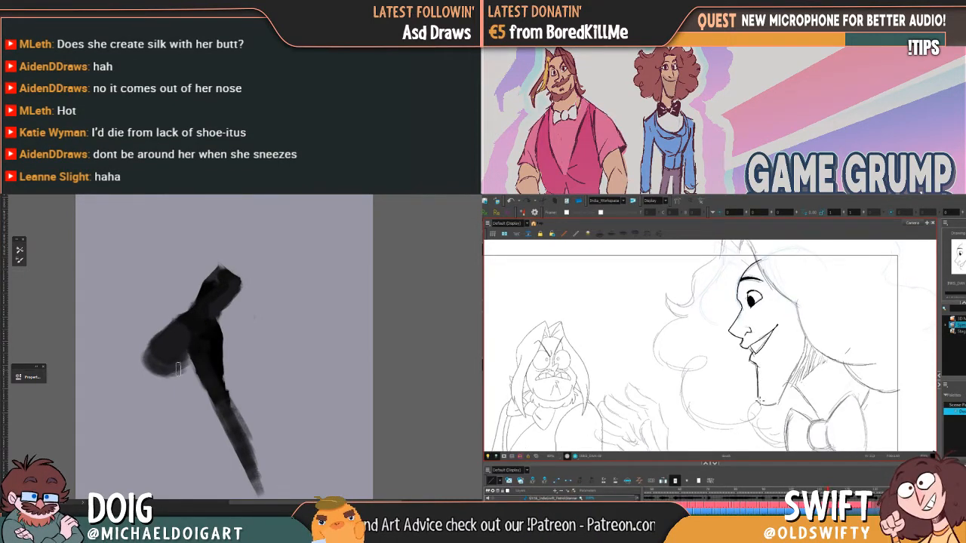
{"action": "left_click_drag", "start_coordinate": [214, 360], "coordinate": [195, 388]}
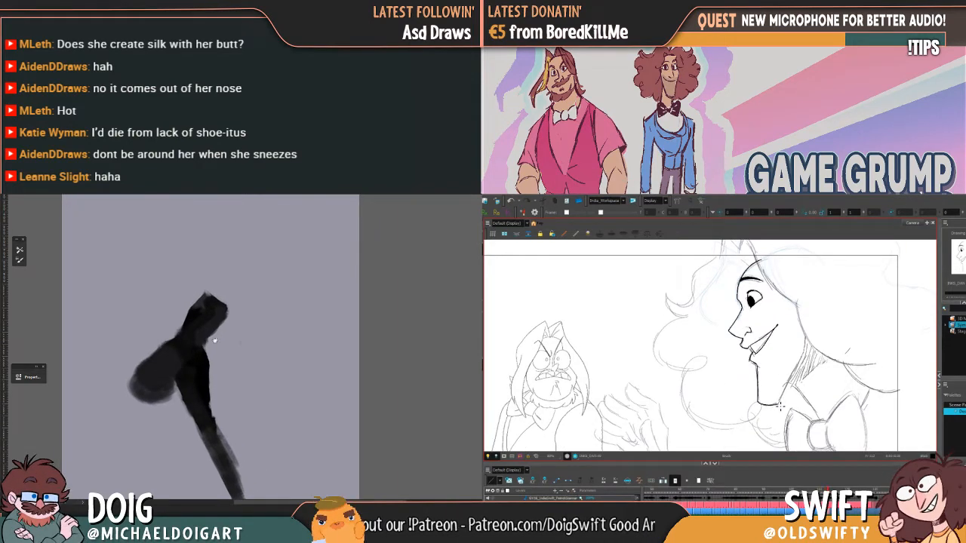
{"action": "left_click_drag", "start_coordinate": [216, 340], "coordinate": [213, 328]}
{"action": "left_click", "coordinate": [198, 395], "text": "alt"}
{"action": "left_click_drag", "start_coordinate": [196, 397], "coordinate": [192, 352]}
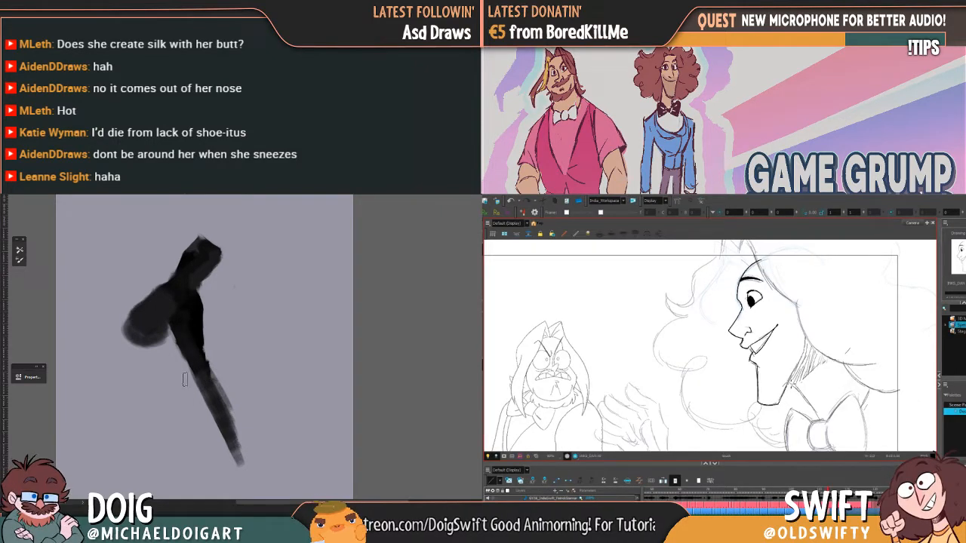
{"action": "mouse_move", "coordinate": [203, 383]}
{"action": "left_mouse_down"}
{"action": "mouse_move", "coordinate": [211, 462]}
{"action": "mouse_move", "coordinate": [210, 401]}
{"action": "left_mouse_up"}
{"action": "left_click_drag", "start_coordinate": [202, 357], "coordinate": [205, 383]}
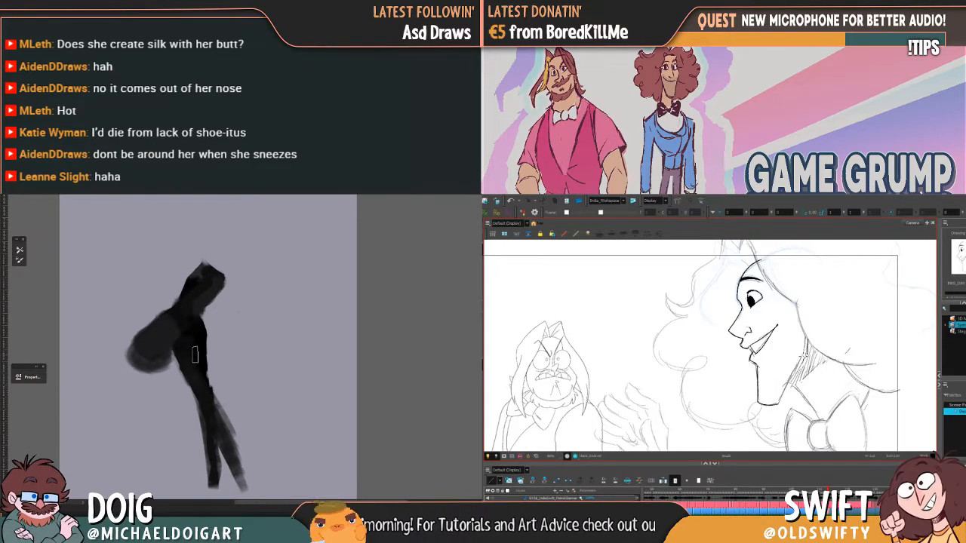
Lasso the whole dark figure silhouette and delete it to clear the painting canvas
{"action": "key", "text": "ctrl+minus"}
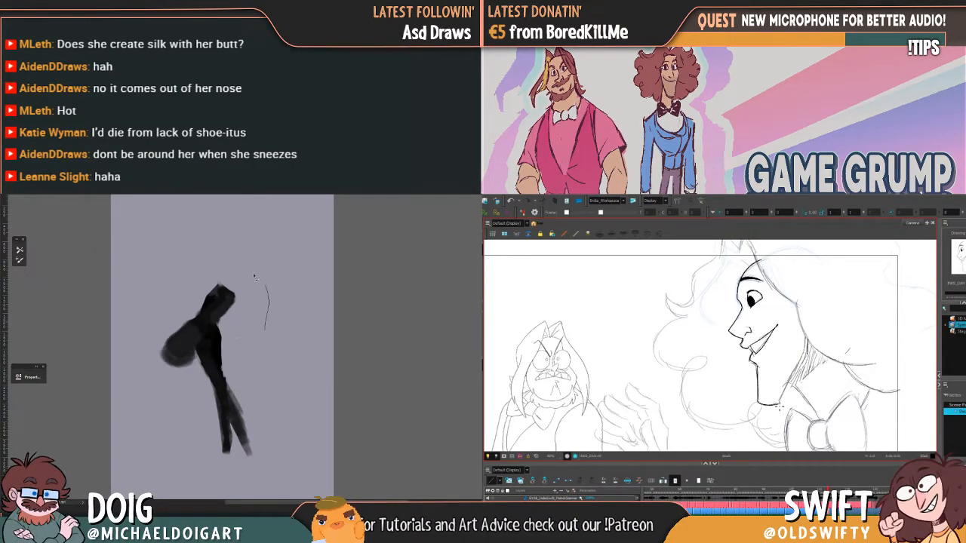
{"action": "mouse_move", "coordinate": [254, 277]}
{"action": "left_mouse_down"}
{"action": "mouse_move", "coordinate": [219, 477]}
{"action": "mouse_move", "coordinate": [266, 291]}
{"action": "left_mouse_up"}
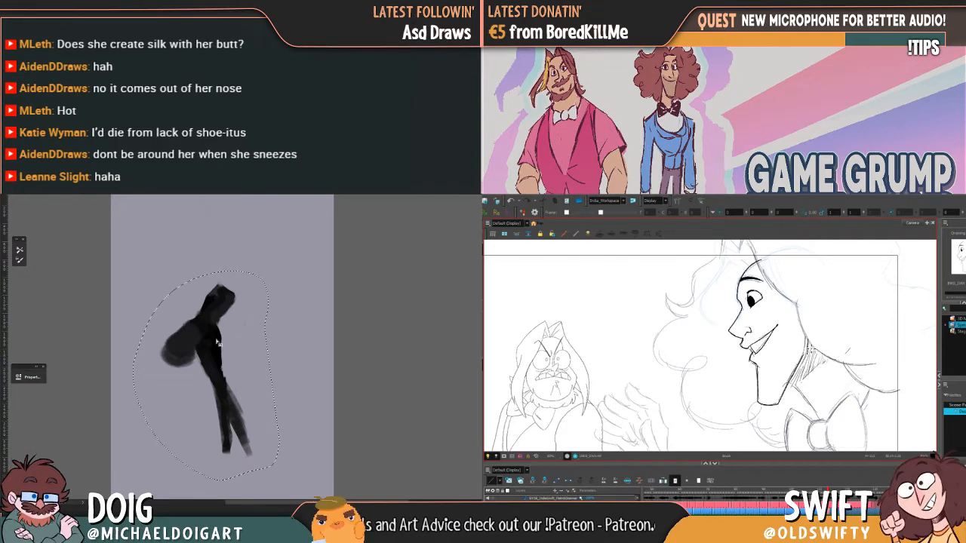
{"action": "key", "text": "Delete"}
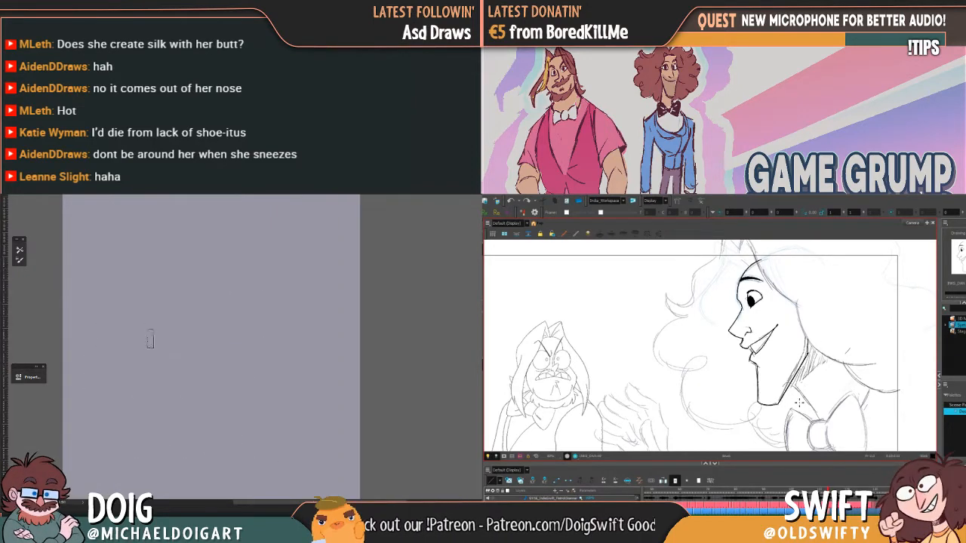
Compare the profile character's jaw and neck area between the current drawing and its neighbour
{"action": "key", "text": "period"}
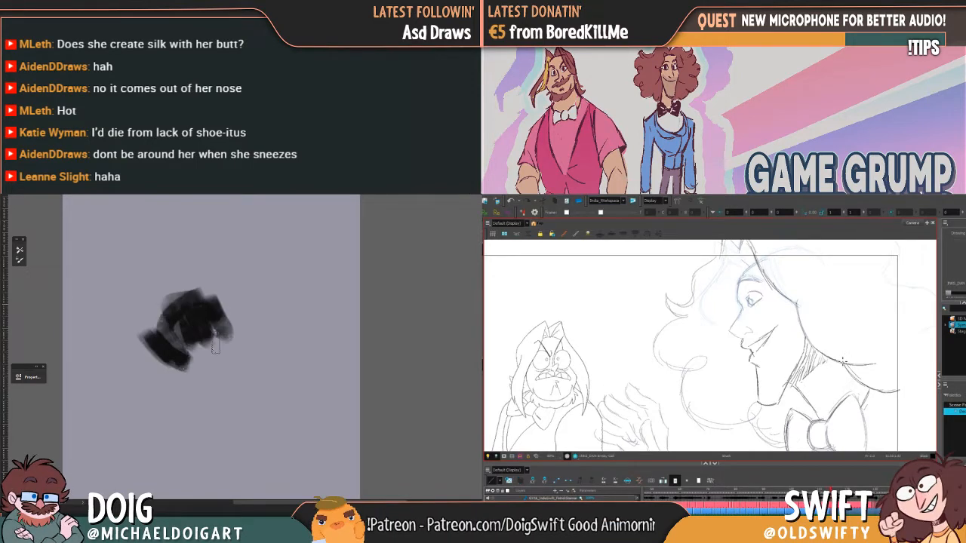
{"action": "key", "text": "comma"}
{"action": "key", "text": "comma"}
{"action": "key", "text": "period"}
{"action": "key", "text": "comma"}
{"action": "key", "text": "period"}
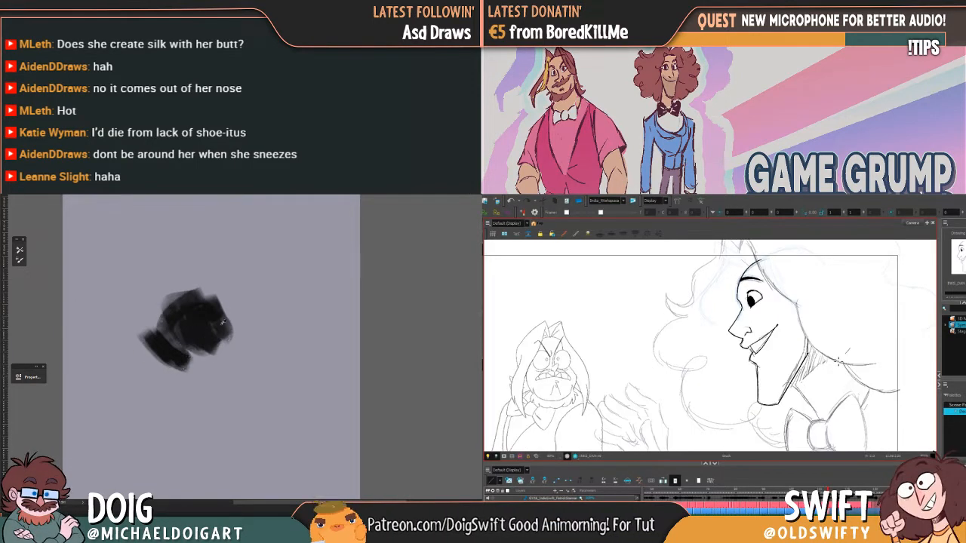
{"action": "key", "text": "comma"}
{"action": "key", "text": "period"}
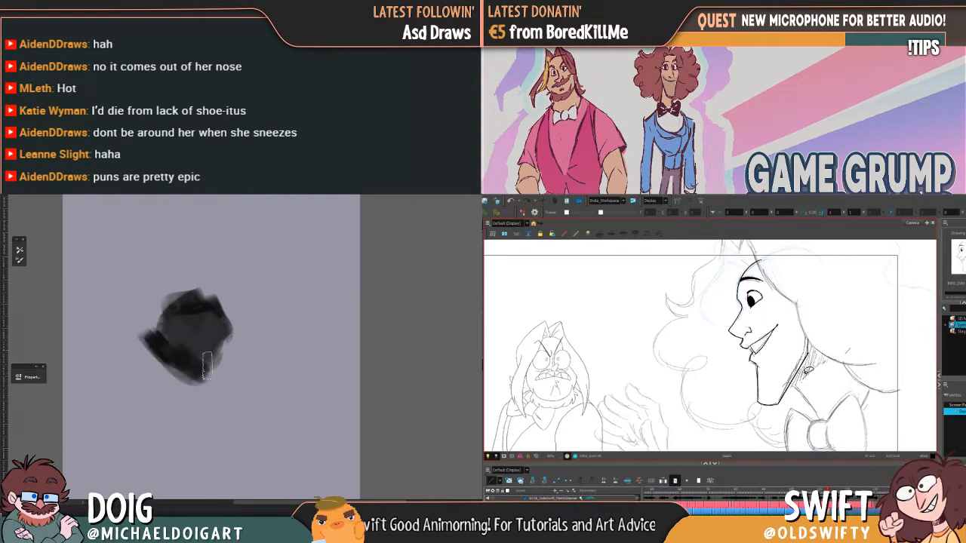
Select and adjust the short line end where the profile character's jaw meets the hair, checking it against the neighbouring drawing
{"action": "left_click", "coordinate": [803, 372]}
{"action": "left_click_drag", "start_coordinate": [810, 352], "coordinate": [813, 346]}
{"action": "left_click", "coordinate": [821, 338]}
{"action": "key", "text": "comma"}
{"action": "key", "text": "period"}
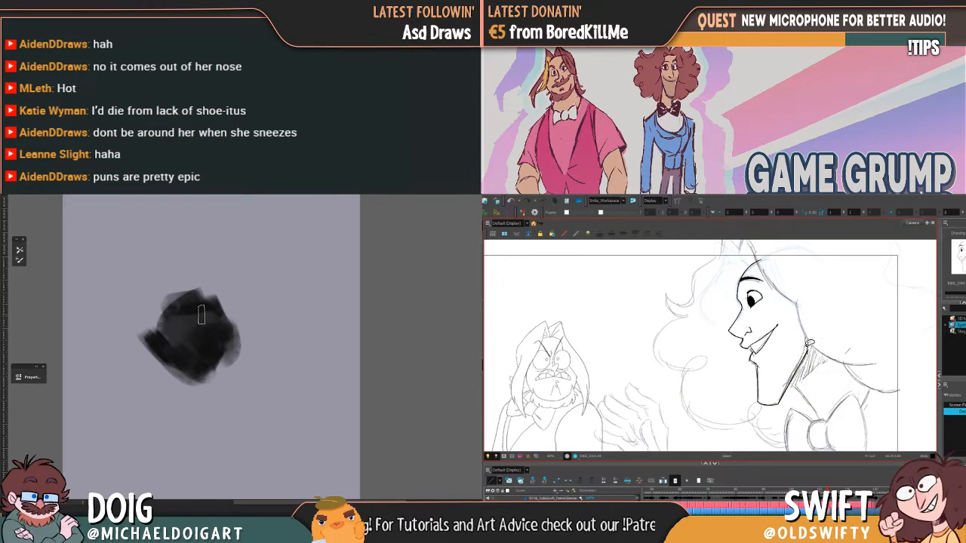
{"action": "left_click", "coordinate": [809, 350]}
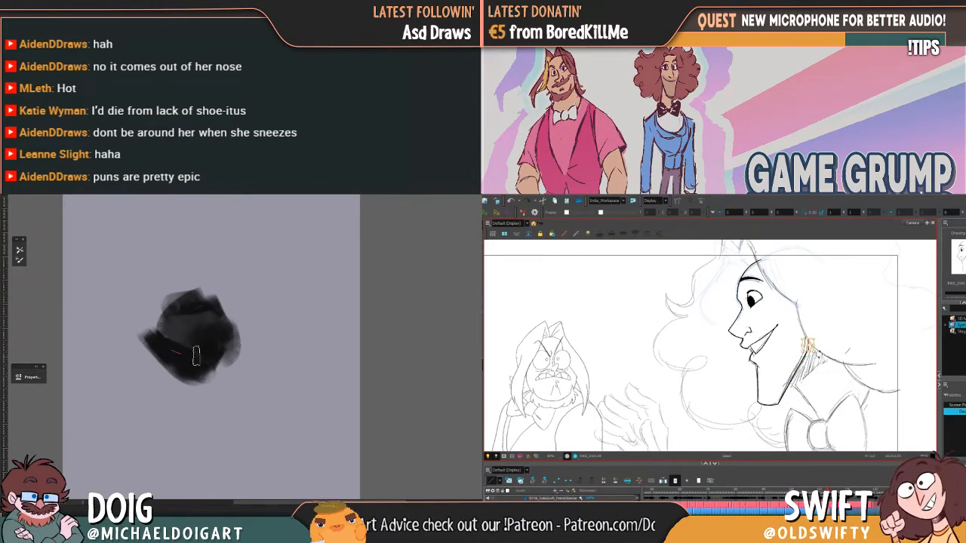
{"action": "key", "text": "comma"}
{"action": "key", "text": "period"}
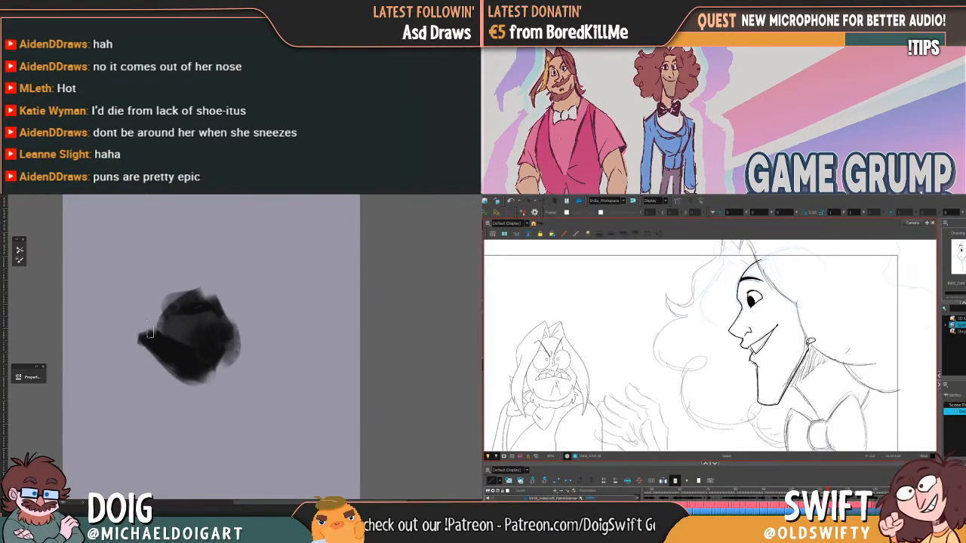
{"action": "left_click", "coordinate": [810, 348]}
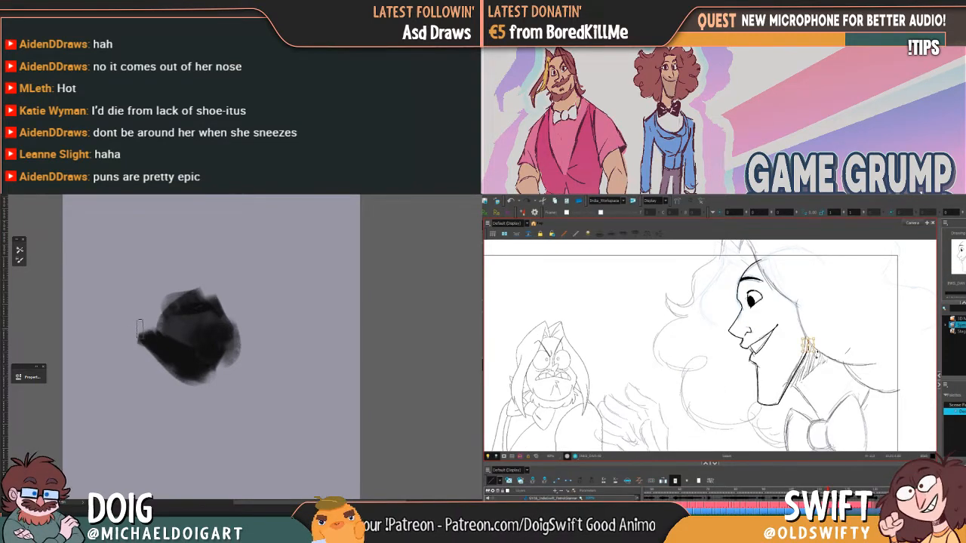
{"action": "key", "text": "comma"}
{"action": "key", "text": "period"}
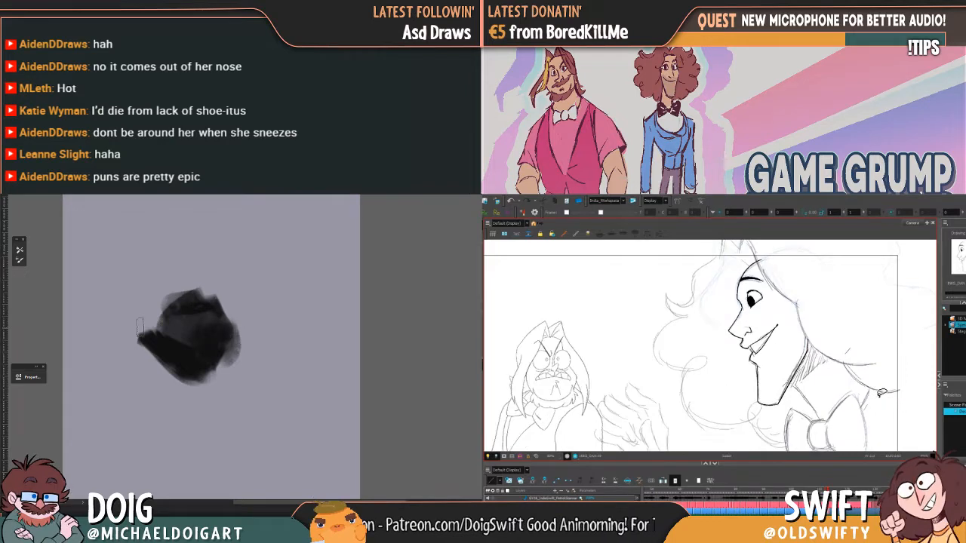
Examine the jaw end and the hair curve behind the neck by flipping between the current and neighbouring drawings
{"action": "key", "text": "comma"}
{"action": "key", "text": "period"}
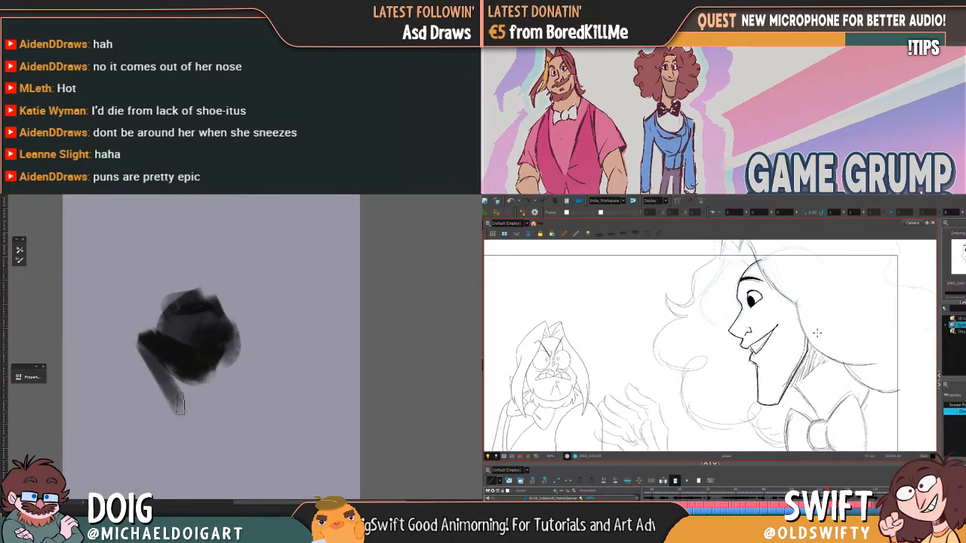
{"action": "key", "text": "comma"}
{"action": "key", "text": "period"}
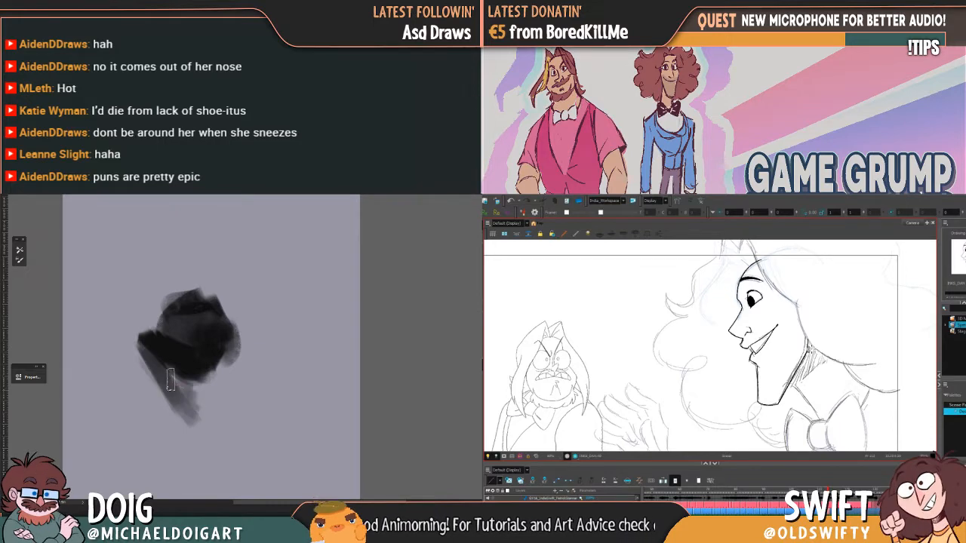
{"action": "key", "text": "comma"}
{"action": "key", "text": "period"}
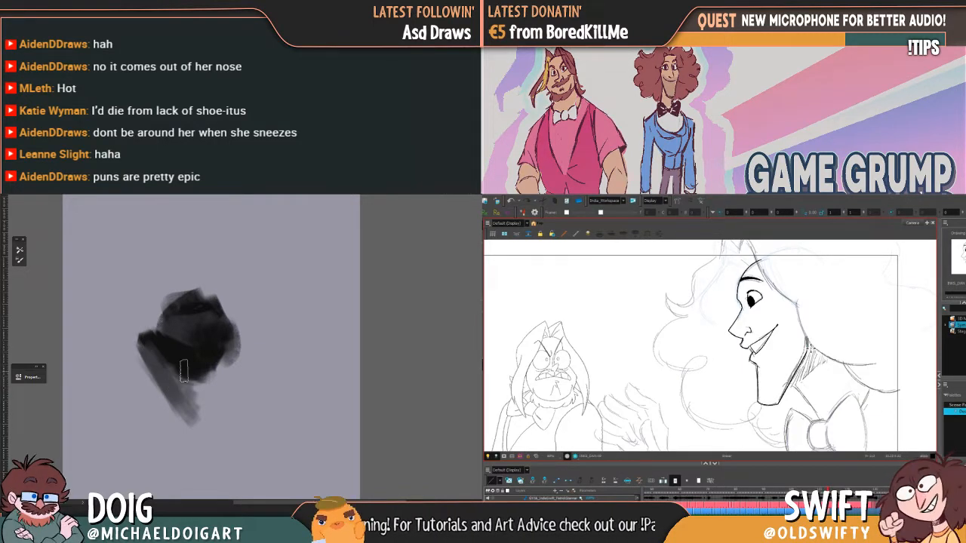
{"action": "key", "text": "comma"}
{"action": "key", "text": "period"}
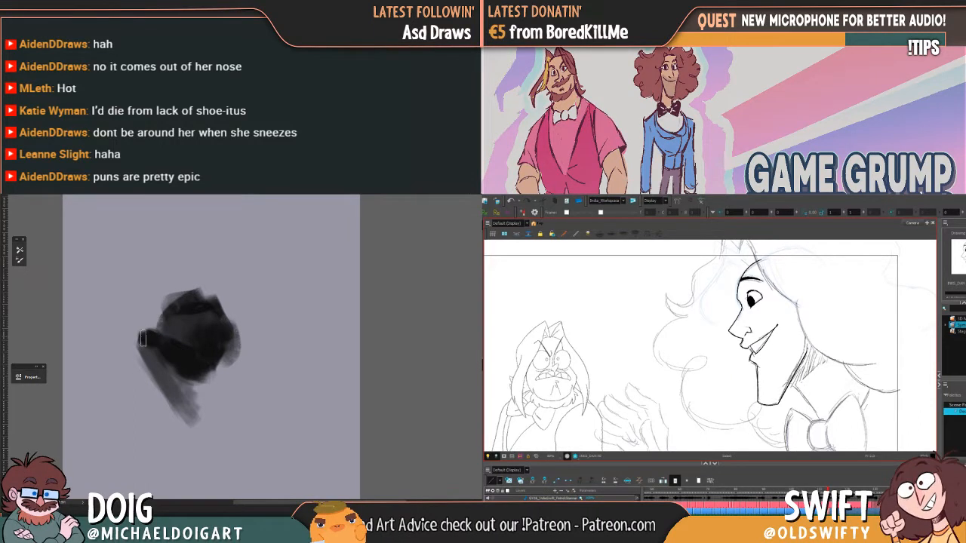
{"action": "key", "text": "comma"}
{"action": "key", "text": "period"}
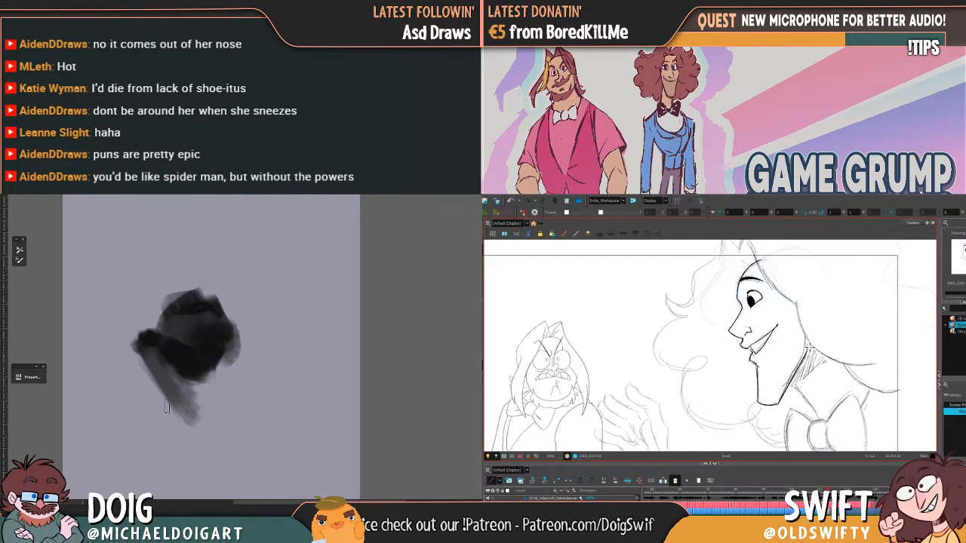
{"action": "key", "text": "comma"}
{"action": "key", "text": "period"}
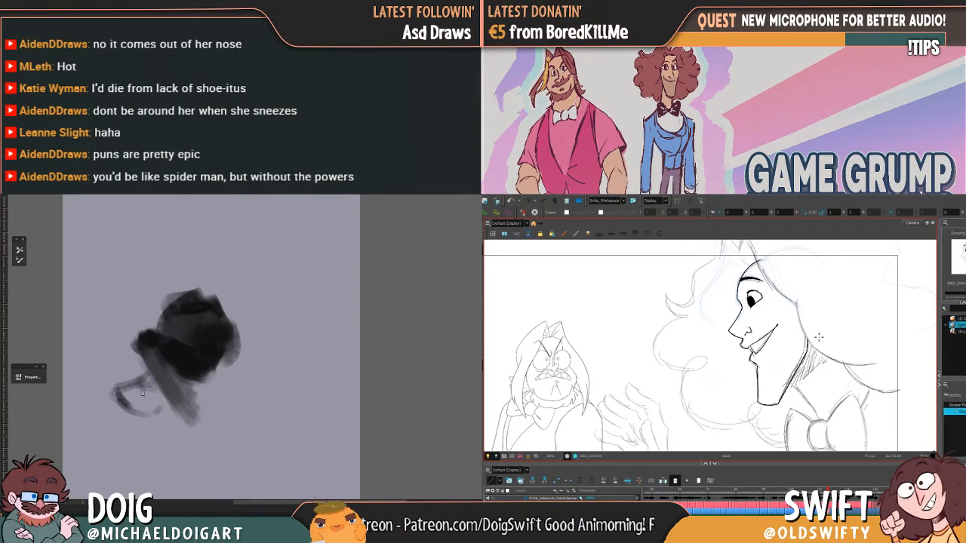
{"action": "key", "text": "comma"}
{"action": "key", "text": "period"}
Ink the profile character's hairline from the top of the forehead down to the temple, undoing the first stroke and redrawing it
{"action": "key", "text": "comma"}
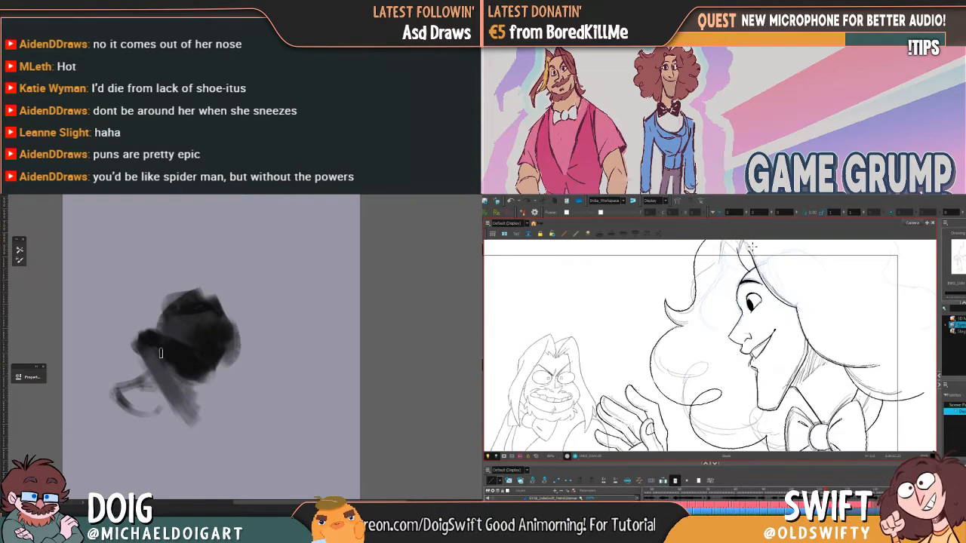
{"action": "key", "text": "period"}
{"action": "mouse_move", "coordinate": [752, 247]}
{"action": "left_mouse_down"}
{"action": "mouse_move", "coordinate": [776, 291]}
{"action": "mouse_move", "coordinate": [800, 308]}
{"action": "left_mouse_up"}
{"action": "key", "text": "comma"}
{"action": "key", "text": "period"}
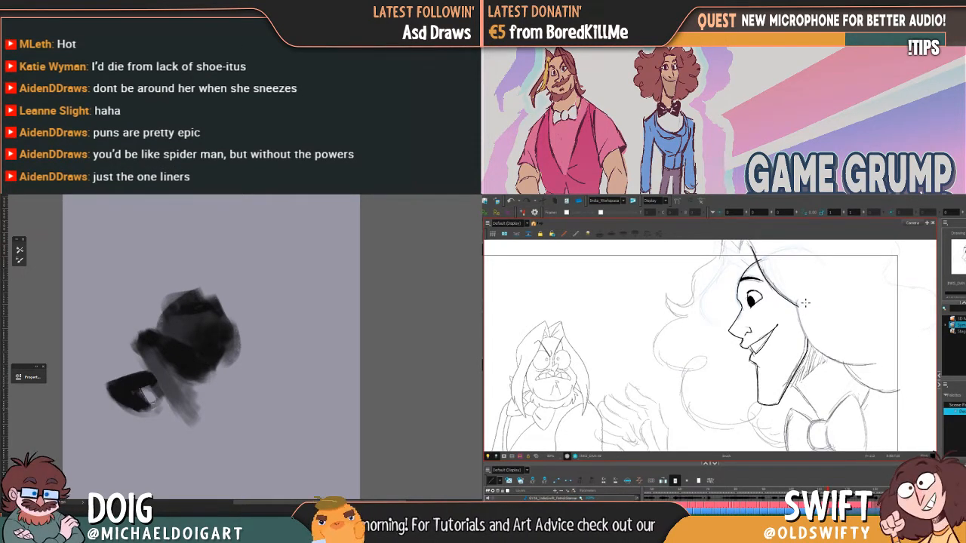
{"action": "key", "text": "ctrl+z"}
{"action": "mouse_move", "coordinate": [753, 252]}
{"action": "left_mouse_down"}
{"action": "mouse_move", "coordinate": [768, 281]}
{"action": "mouse_move", "coordinate": [801, 306]}
{"action": "left_mouse_up"}
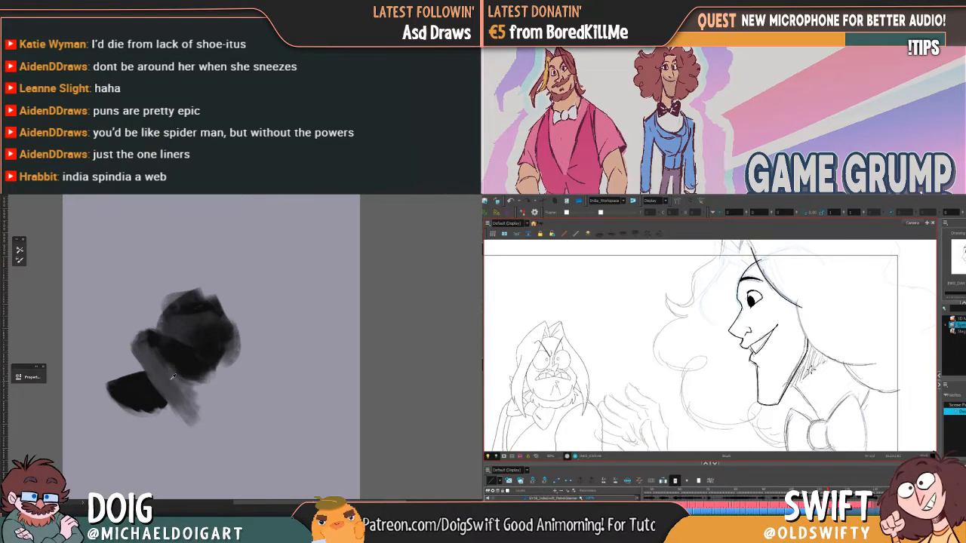
Ink the hair curve from the temple down behind the jaw, matching the neighbouring drawing, and check the stroke by selecting it
{"action": "key", "text": "f"}
{"action": "key", "text": "g"}
{"action": "key", "text": "f"}
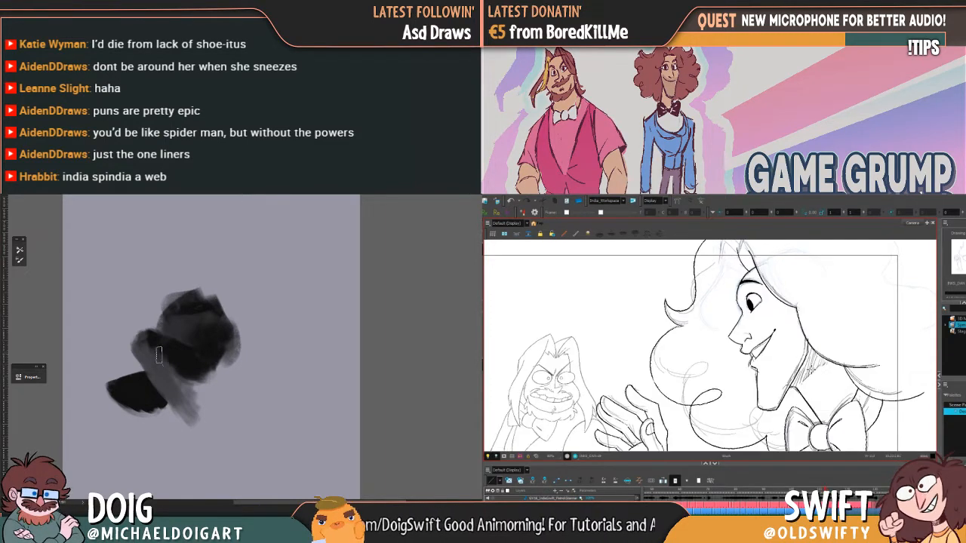
{"action": "key", "text": "g"}
{"action": "key", "text": "f"}
{"action": "key", "text": "g"}
{"action": "key", "text": "f"}
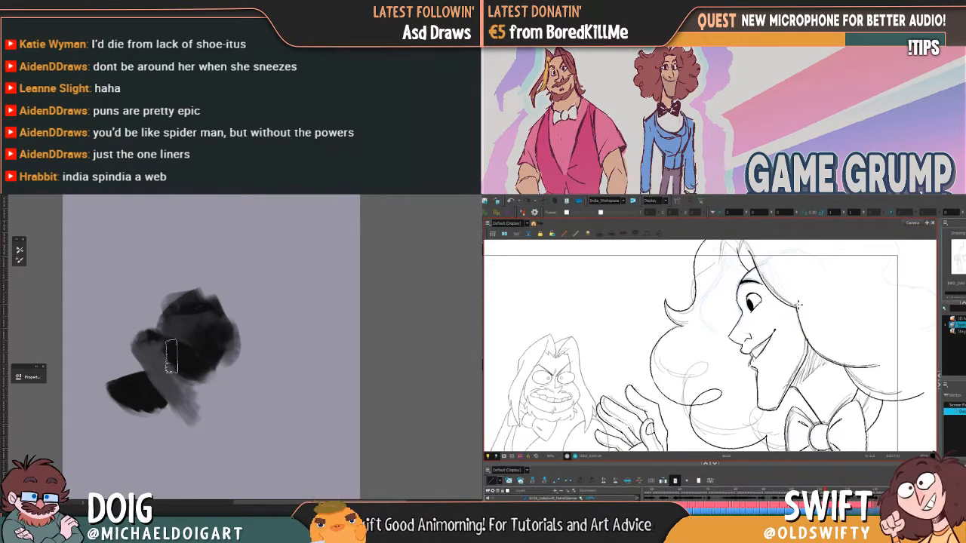
{"action": "key", "text": "g"}
{"action": "mouse_move", "coordinate": [799, 306]}
{"action": "left_mouse_down"}
{"action": "mouse_move", "coordinate": [822, 350]}
{"action": "mouse_move", "coordinate": [875, 361]}
{"action": "mouse_move", "coordinate": [862, 360]}
{"action": "mouse_move", "coordinate": [855, 382]}
{"action": "mouse_move", "coordinate": [839, 386]}
{"action": "mouse_move", "coordinate": [793, 364]}
{"action": "left_mouse_up"}
{"action": "key", "text": "f"}
{"action": "key", "text": "g"}
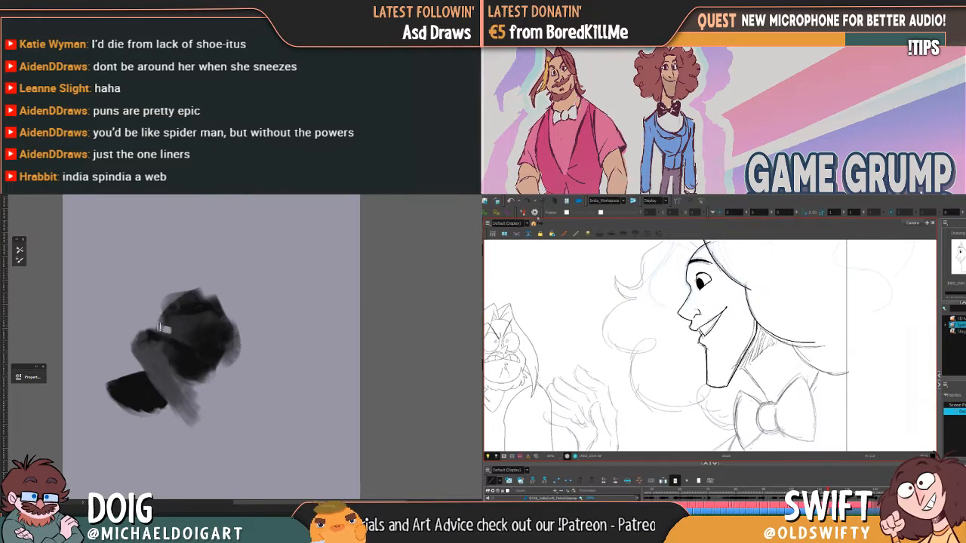
{"action": "left_click_drag", "start_coordinate": [785, 282], "coordinate": [822, 348]}
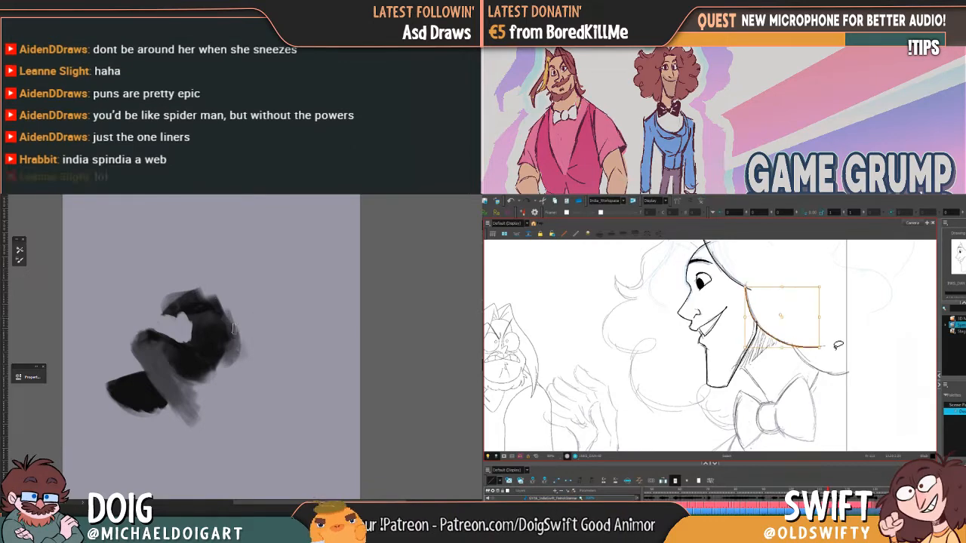
{"action": "left_click", "coordinate": [838, 345]}
Copy the lower hair curve behind the neck from the neighbouring inked drawing into the current drawing and shift it slightly up
{"action": "key", "text": "comma"}
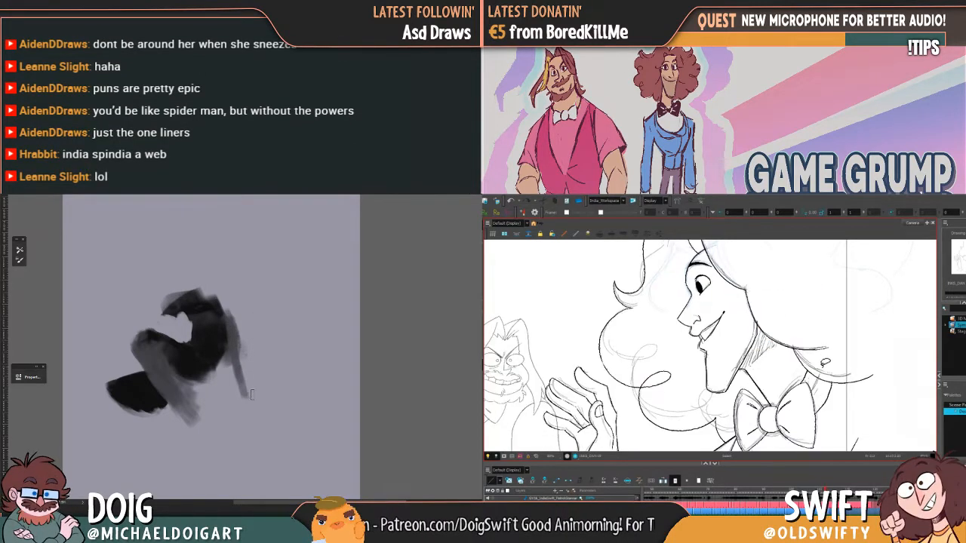
{"action": "left_click", "coordinate": [826, 381]}
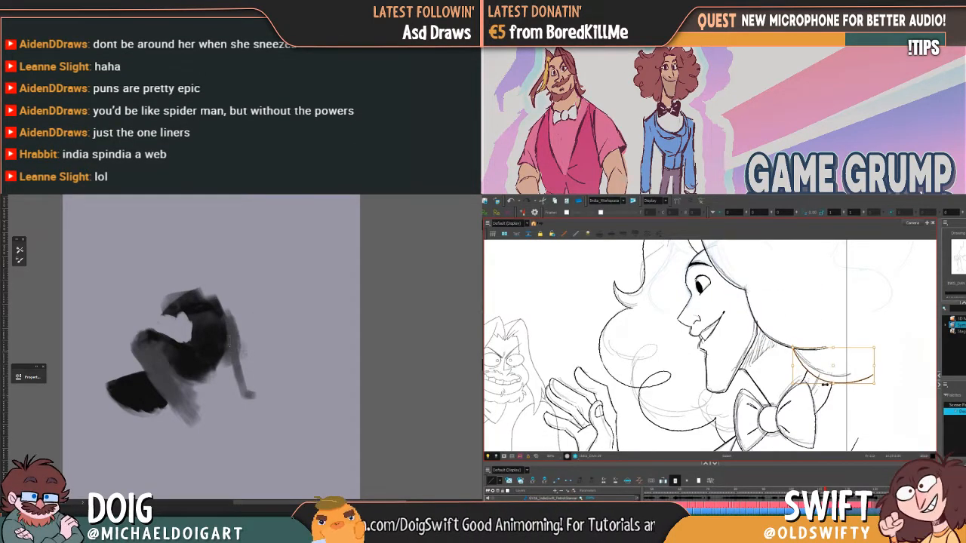
{"action": "key", "text": "period"}
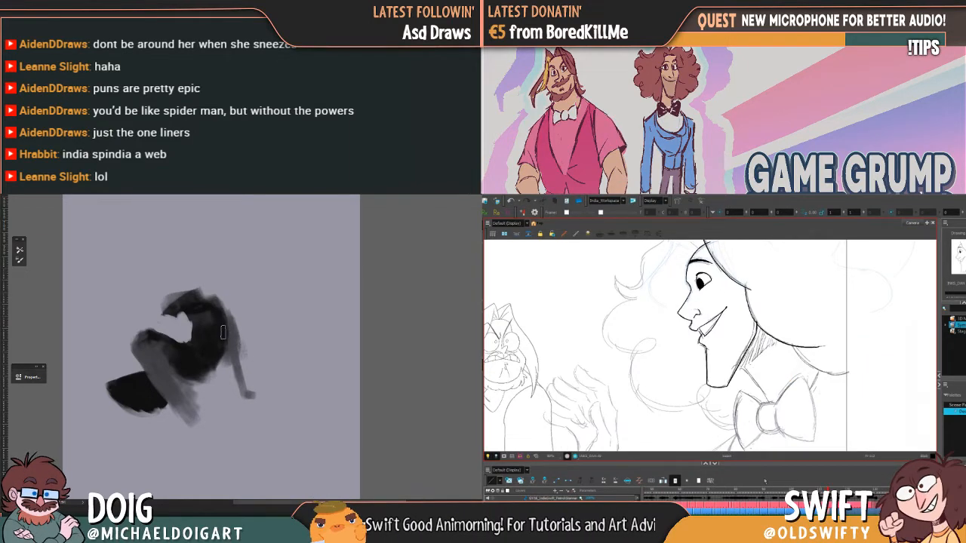
{"action": "left_click", "coordinate": [787, 370]}
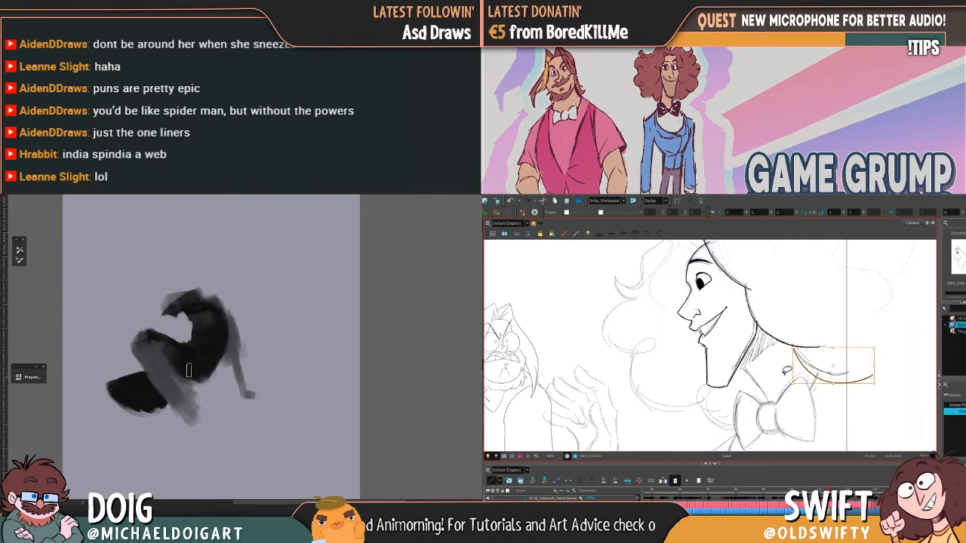
{"action": "left_click_drag", "start_coordinate": [838, 369], "coordinate": [833, 364]}
{"action": "left_click", "coordinate": [857, 335]}
Compare the copied neck hair curve with the neighbouring drawing and fine-tune its position
{"action": "key", "text": "comma"}
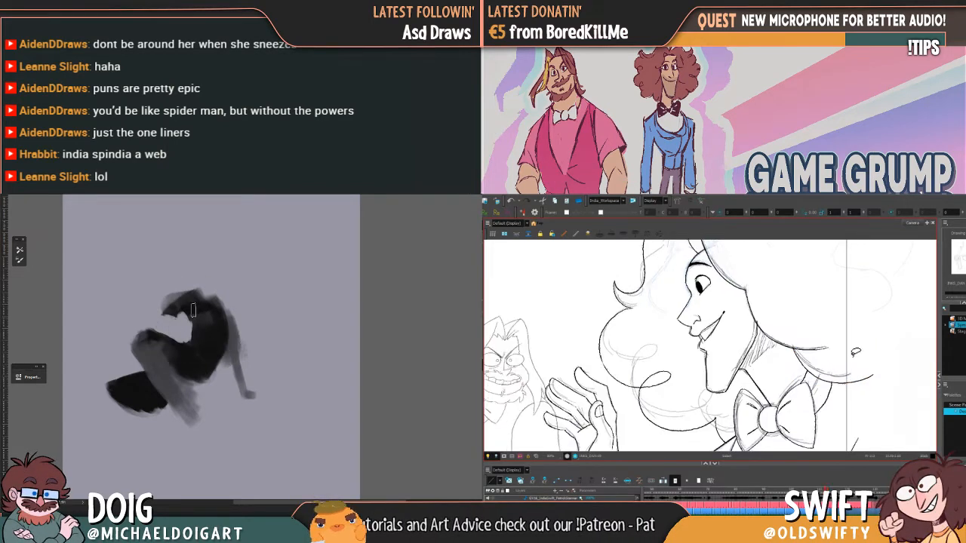
{"action": "key", "text": "comma"}
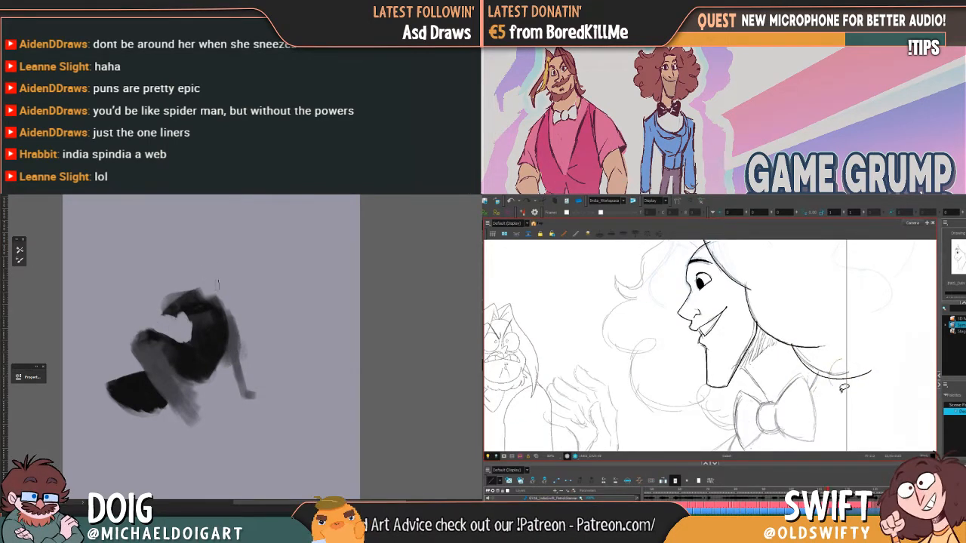
{"action": "left_click", "coordinate": [846, 379]}
{"action": "left_click_drag", "start_coordinate": [870, 378], "coordinate": [870, 380]}
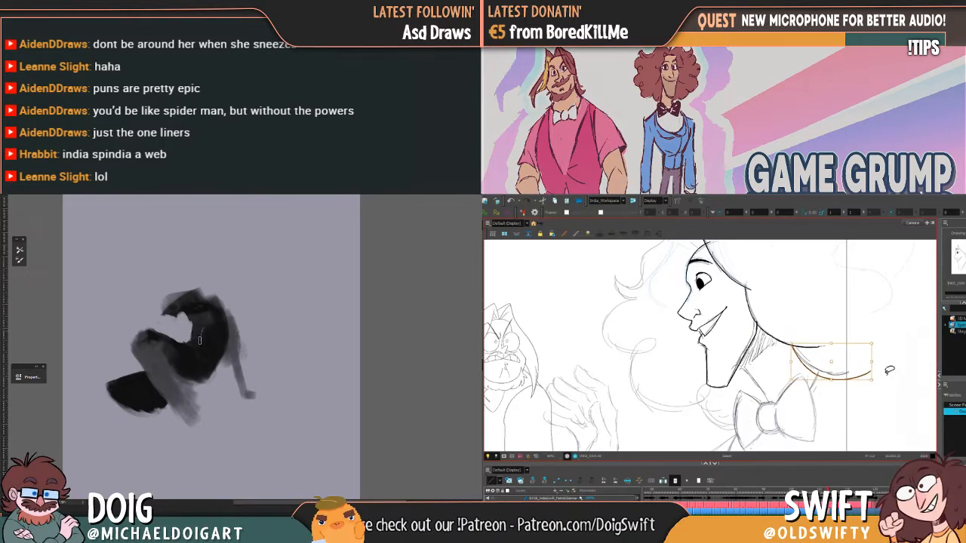
Flip between the current and neighbouring drawings to check how the copied neck hair curve moves from frame to frame
{"action": "key", "text": "period"}
{"action": "key", "text": "comma"}
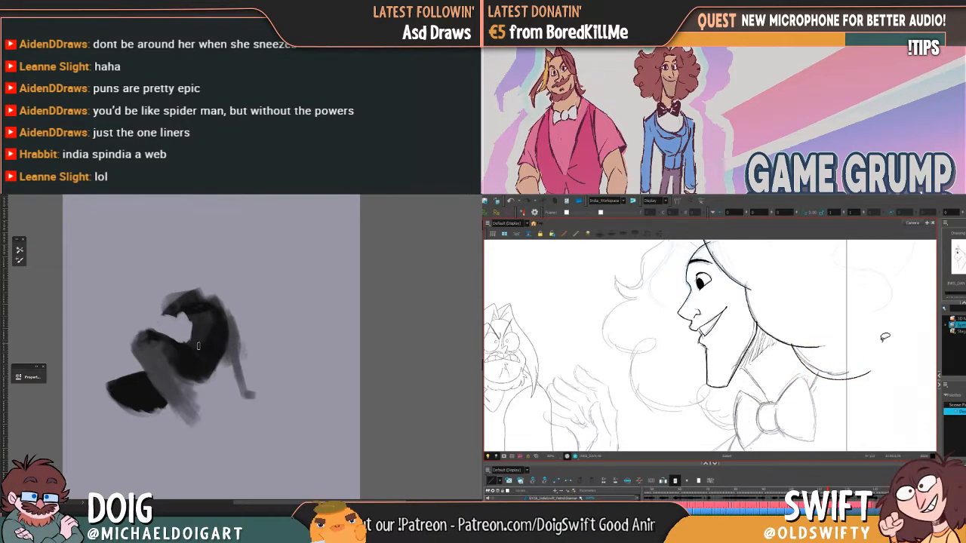
{"action": "key", "text": "period"}
{"action": "key", "text": "comma"}
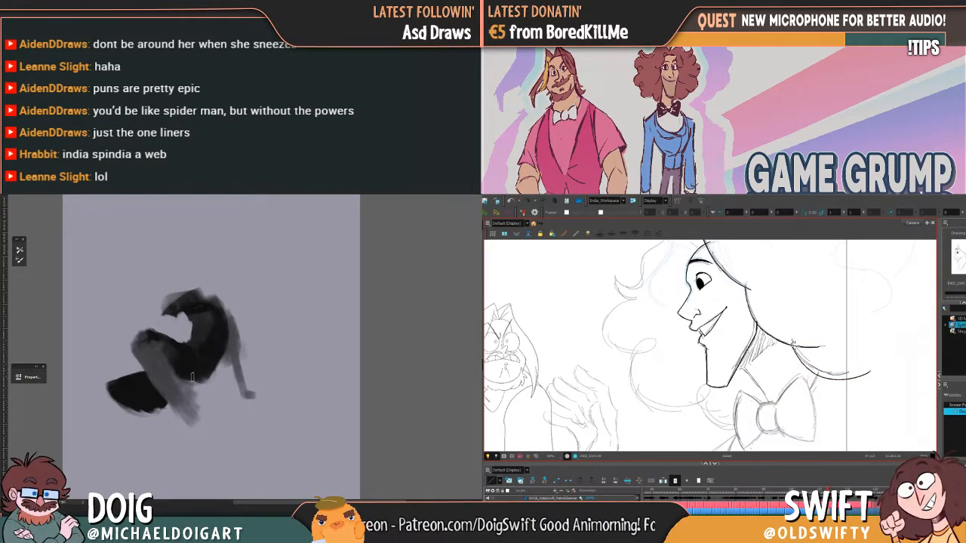
{"action": "key", "text": "comma"}
{"action": "key", "text": "period"}
{"action": "key", "text": "period"}
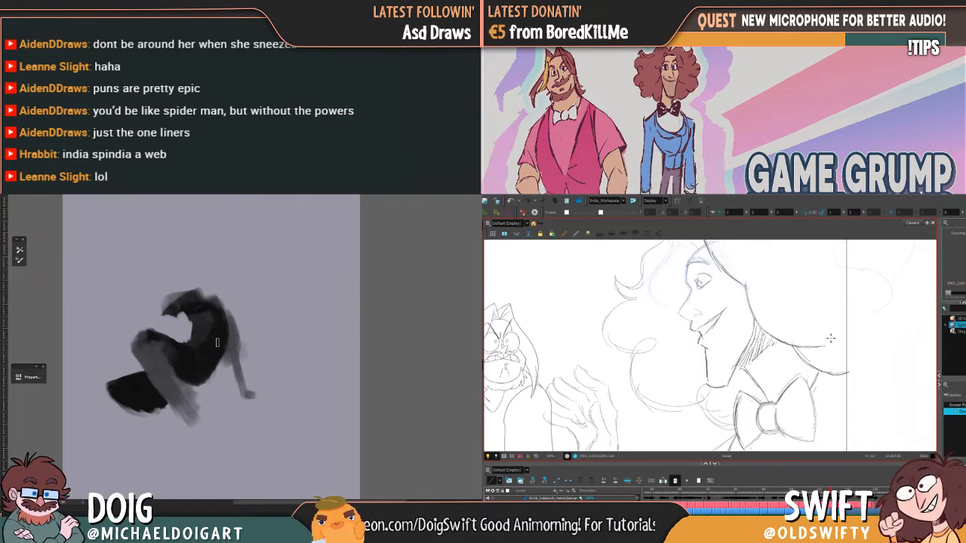
{"action": "key", "text": "comma"}
{"action": "key", "text": "comma"}
{"action": "key", "text": "period"}
{"action": "key", "text": "comma"}
{"action": "key", "text": "period"}
{"action": "key", "text": "comma"}
{"action": "key", "text": "period"}
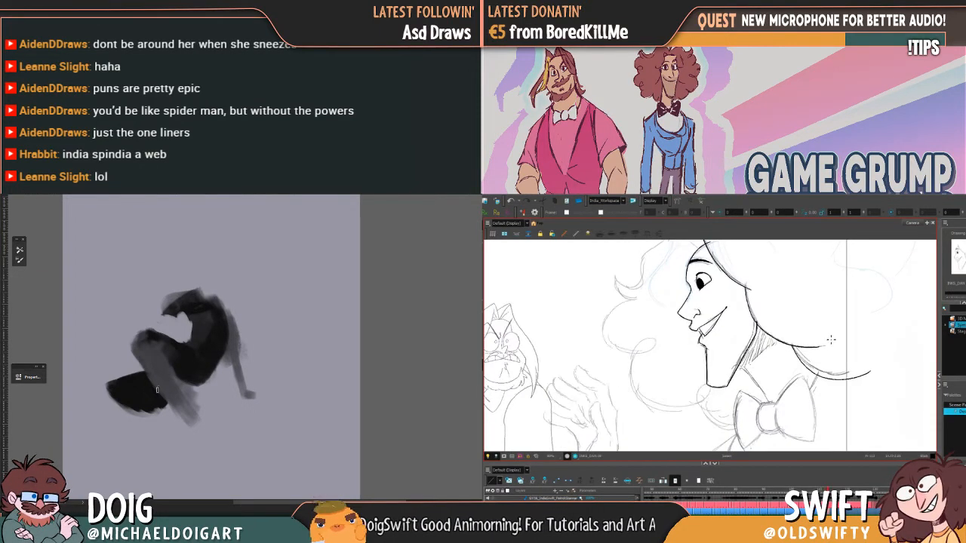
{"action": "key", "text": "comma"}
{"action": "key", "text": "period"}
{"action": "key", "text": "alt+s"}
{"action": "key", "text": "comma"}
{"action": "key", "text": "period"}
{"action": "key", "text": "comma"}
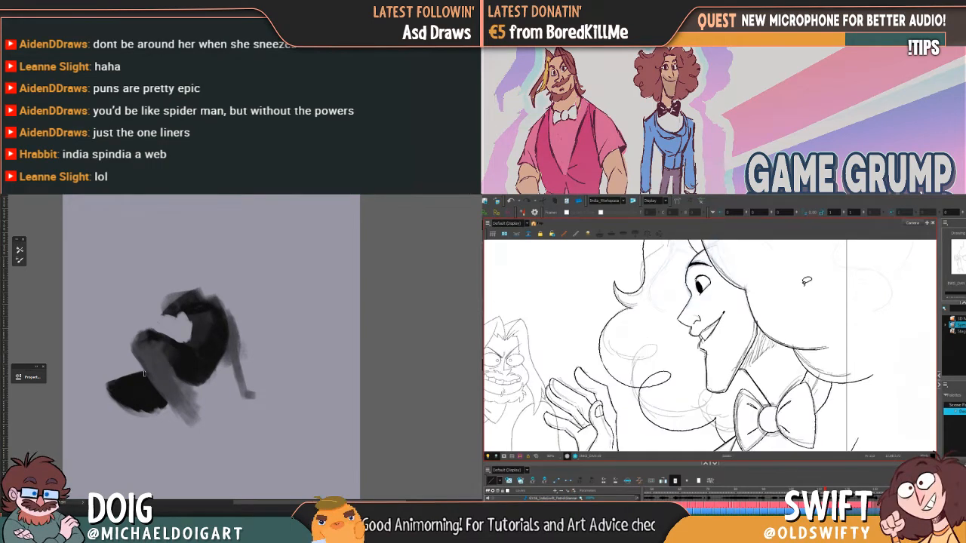
{"action": "key", "text": "period"}
{"action": "left_click_drag", "start_coordinate": [147, 379], "coordinate": [149, 370]}
{"action": "key", "text": "comma"}
{"action": "key", "text": "period"}
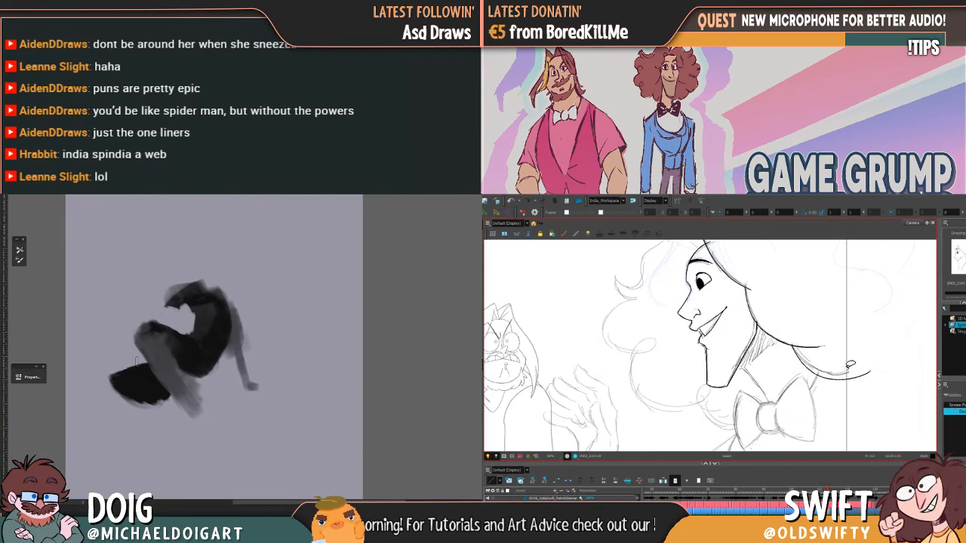
Select the copied neck hair curve and make a slight adjustment from its outer lower end
{"action": "left_click", "coordinate": [840, 379]}
{"action": "left_click_drag", "start_coordinate": [873, 380], "coordinate": [870, 382]}
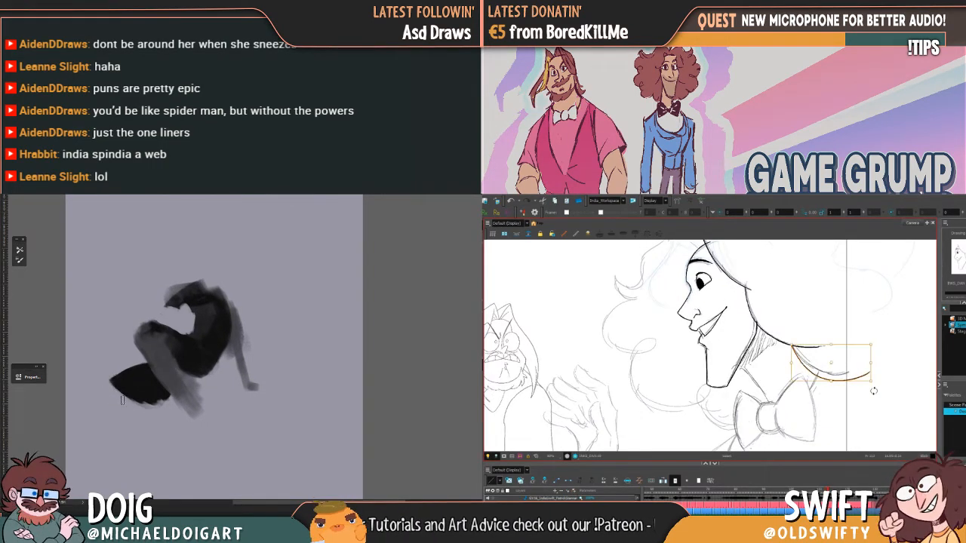
{"action": "left_click", "coordinate": [873, 396]}
Examine the adjusted neck hair curve against the neighbouring inked drawing by flipping back and forth between them
{"action": "key", "text": "comma"}
{"action": "key", "text": "period"}
{"action": "key", "text": "comma"}
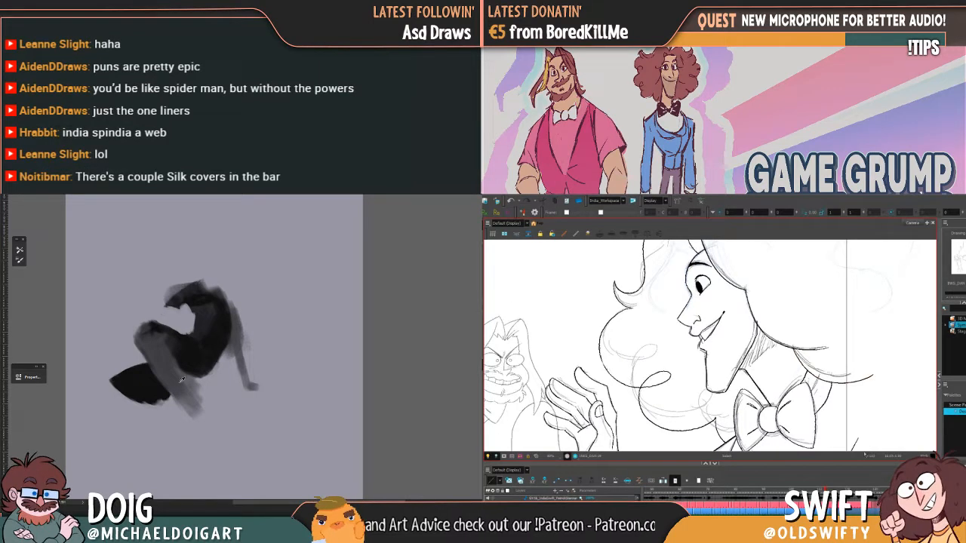
{"action": "key", "text": "period"}
{"action": "key", "text": "comma"}
{"action": "key", "text": "period"}
{"action": "key", "text": "comma"}
{"action": "key", "text": "period"}
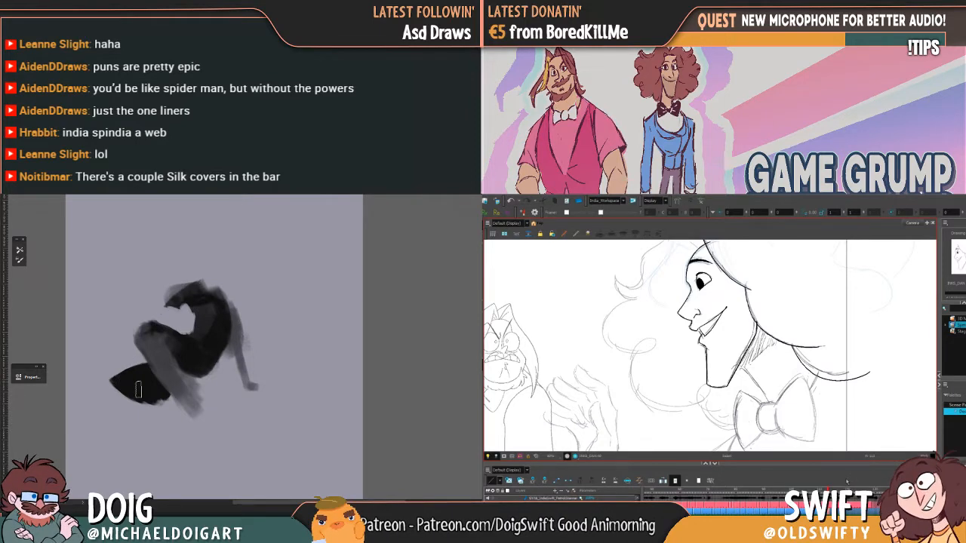
{"action": "key", "text": "comma"}
{"action": "key", "text": "period"}
{"action": "key", "text": "comma"}
{"action": "key", "text": "period"}
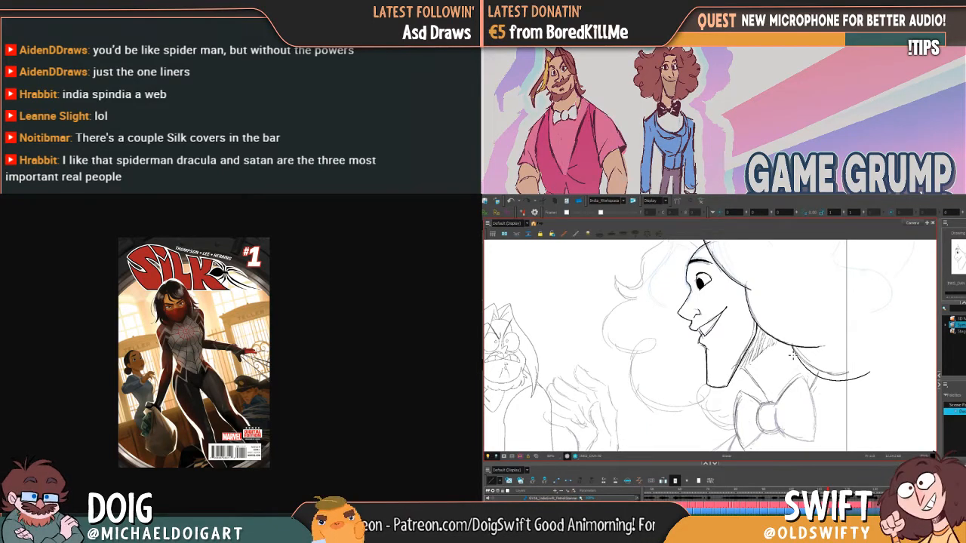
Compare the Silk #1 and Silk 002 comic covers in the web browser
{"action": "key", "text": "ctrl+Tab"}
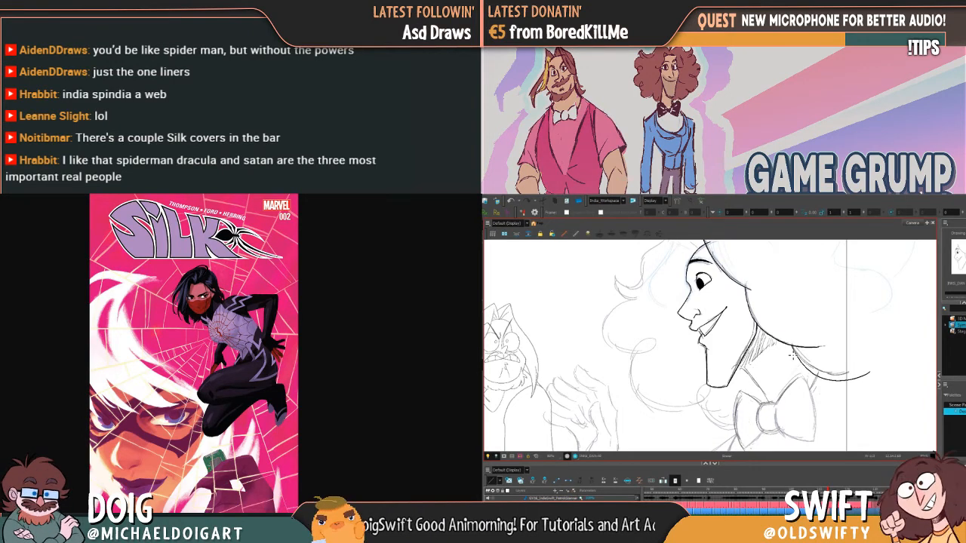
{"action": "key", "text": "ctrl+shift+Tab"}
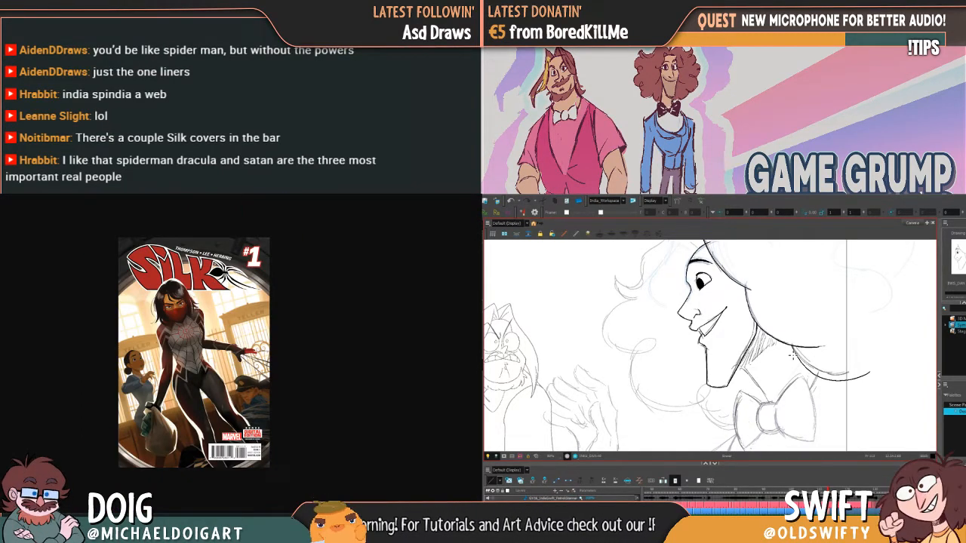
{"action": "key", "text": "ctrl+Tab"}
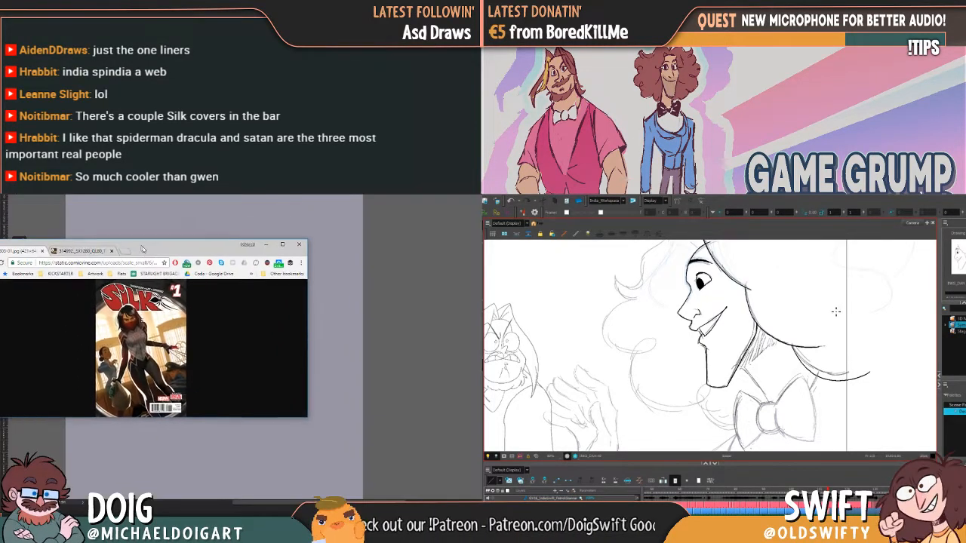
Flip through the adjacent inked drawings to compare the profile, the neck curve and the missing front curls
{"action": "key", "text": "shift+l"}
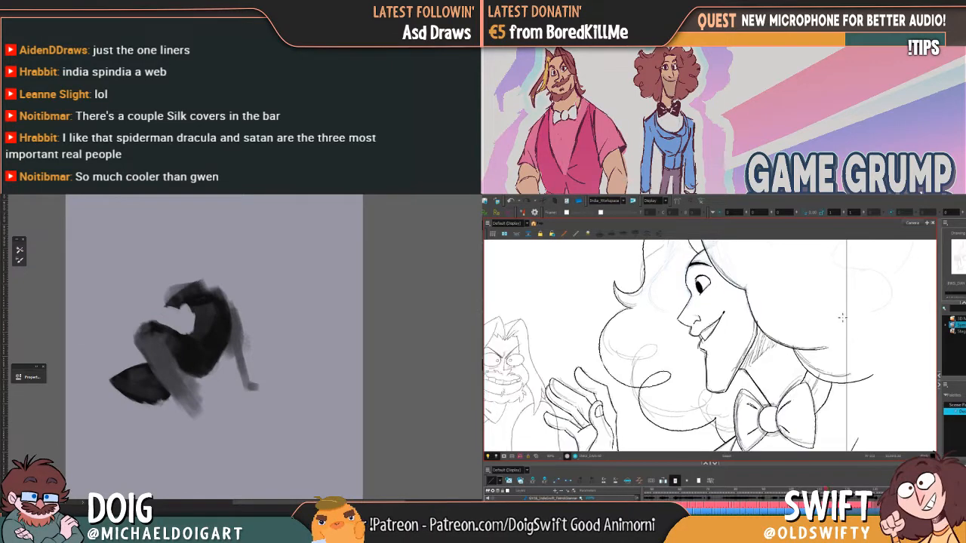
{"action": "key", "text": "shift+l"}
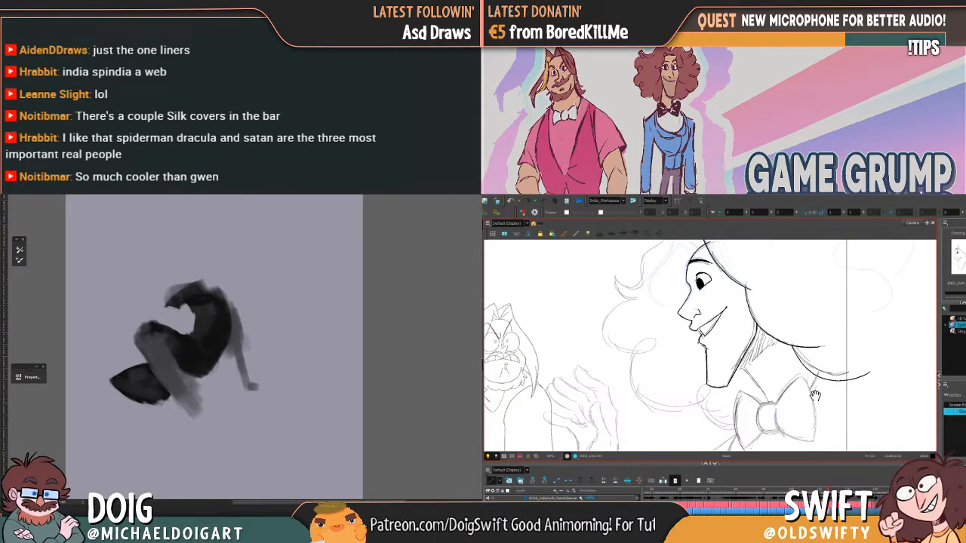
{"action": "left_click_drag", "start_coordinate": [817, 405], "coordinate": [817, 394]}
{"action": "key", "text": "shift+l"}
{"action": "key", "text": "shift+l"}
{"action": "key", "text": "shift+l"}
{"action": "key", "text": "shift+l"}
{"action": "key", "text": "shift+l"}
{"action": "key", "text": "shift+l"}
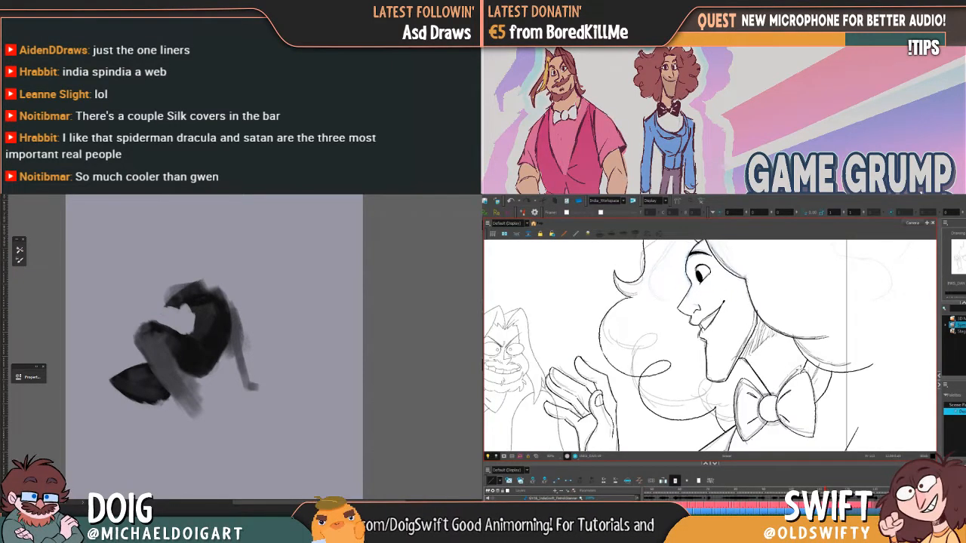
{"action": "key", "text": "shift+l"}
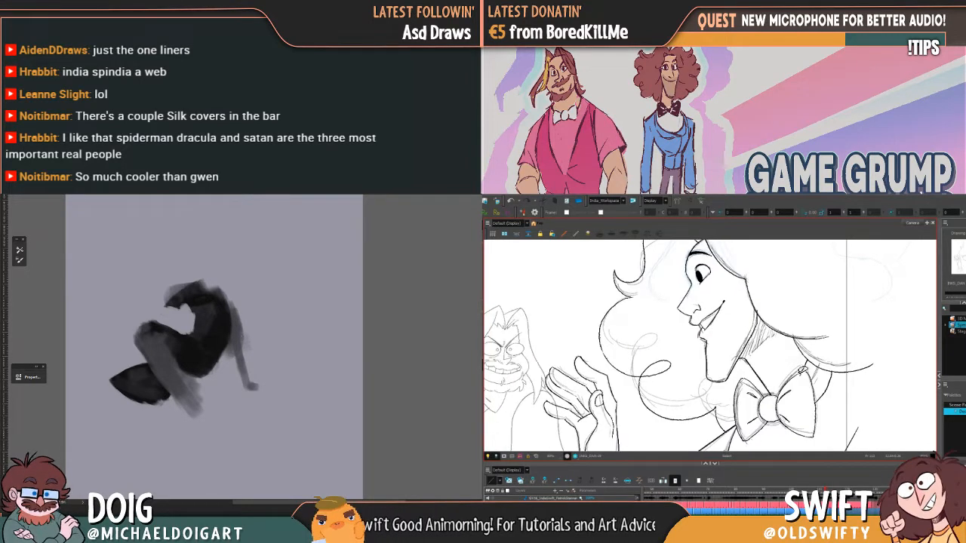
{"action": "key", "text": "shift+l"}
{"action": "key", "text": "shift+l"}
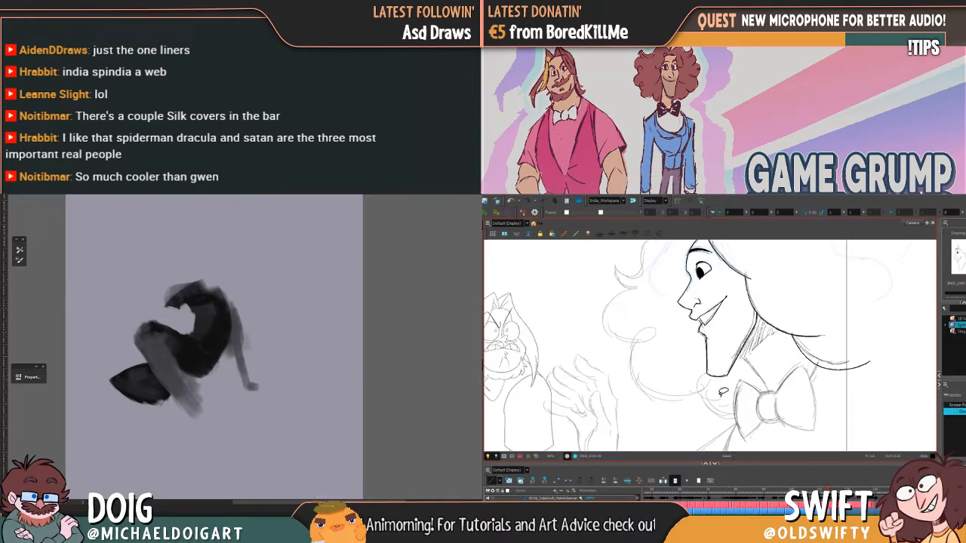
Copy the front hair curl outline from the neighbouring inked drawing into the current drawing and shorten it slightly from below
{"action": "mouse_move", "coordinate": [663, 290]}
{"action": "left_mouse_down"}
{"action": "mouse_move", "coordinate": [672, 234]}
{"action": "mouse_move", "coordinate": [627, 238]}
{"action": "mouse_move", "coordinate": [605, 347]}
{"action": "mouse_move", "coordinate": [643, 364]}
{"action": "mouse_move", "coordinate": [694, 435]}
{"action": "left_mouse_up"}
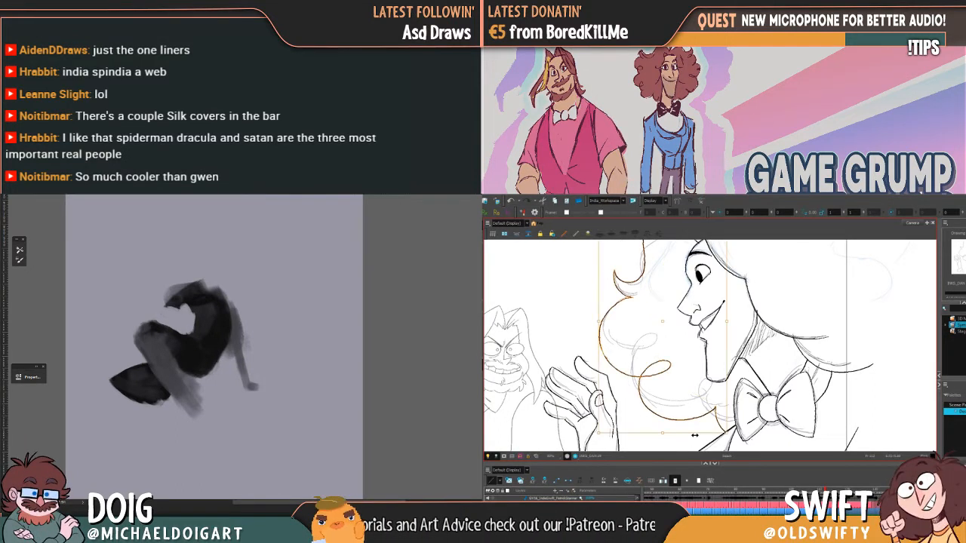
{"action": "key", "text": "."}
{"action": "key", "text": "ctrl+v"}
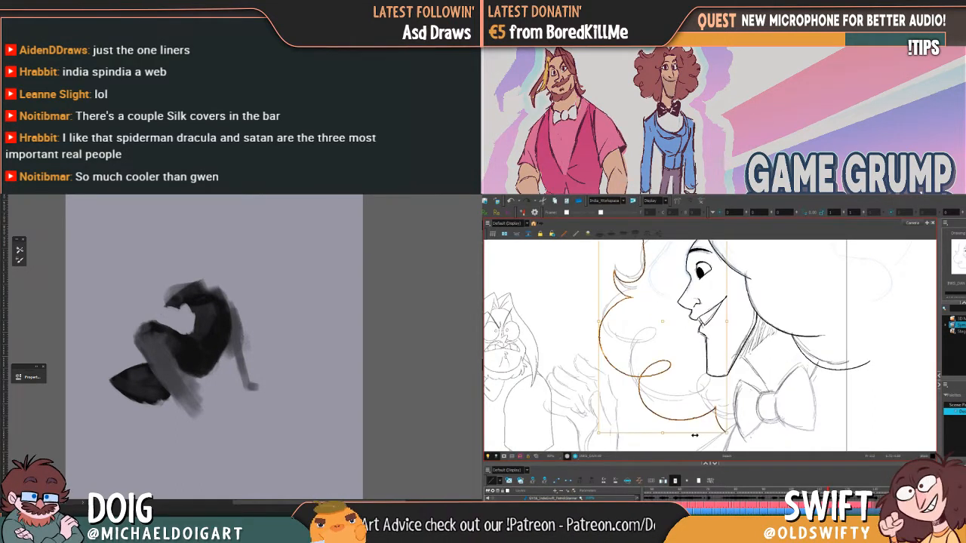
{"action": "left_click_drag", "start_coordinate": [706, 336], "coordinate": [702, 364]}
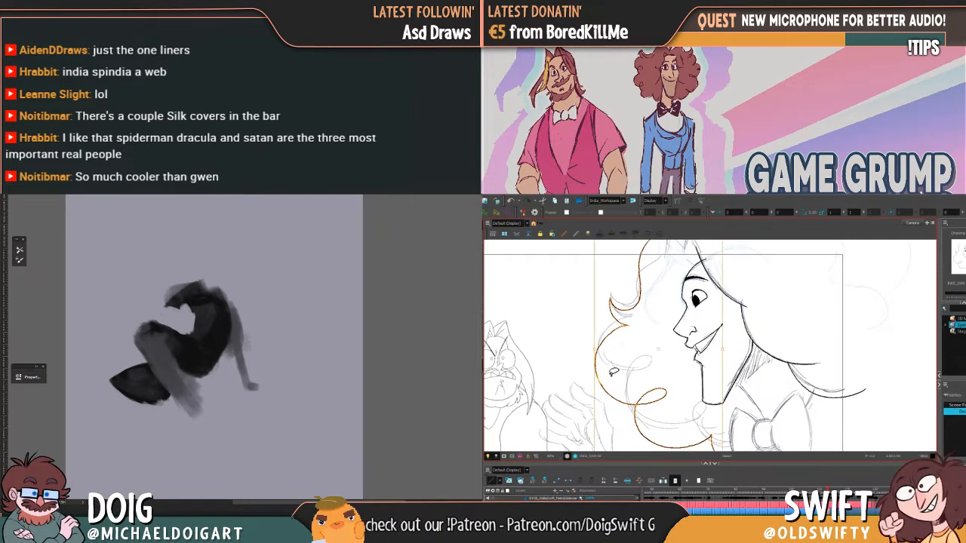
{"action": "left_click_drag", "start_coordinate": [626, 405], "coordinate": [621, 368]}
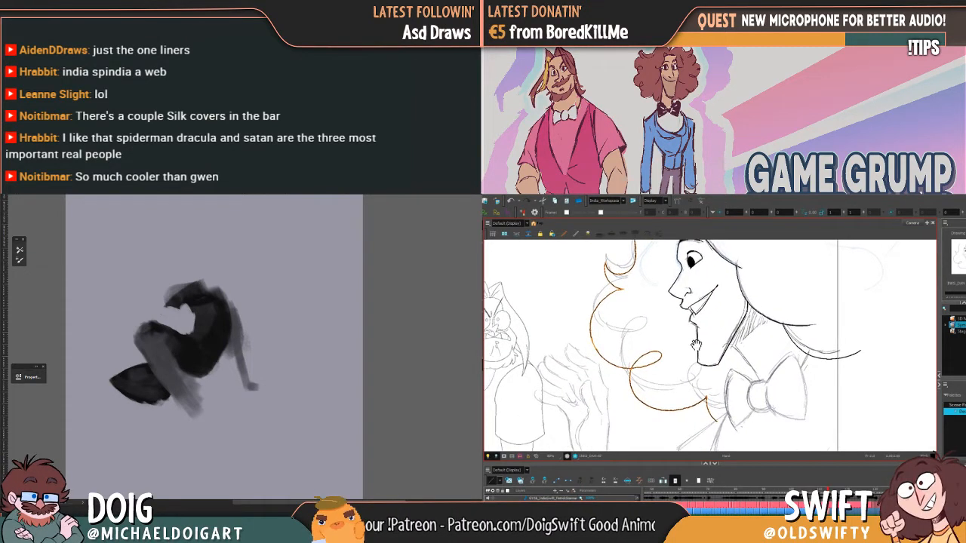
{"action": "left_click_drag", "start_coordinate": [654, 423], "coordinate": [655, 415]}
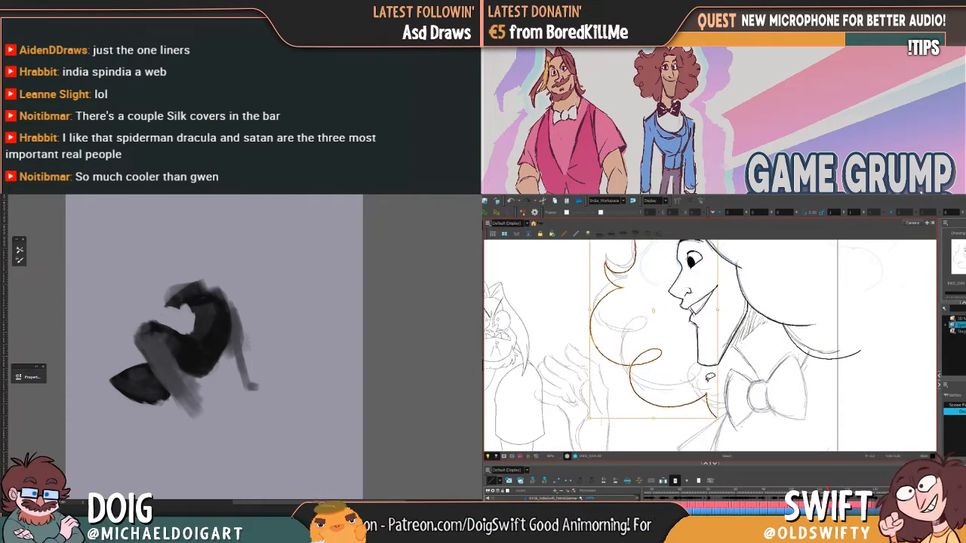
{"action": "left_click", "coordinate": [737, 376]}
Compare the pasted front curls with the neighbouring drawing and slightly resize the lower looped curl
{"action": "left_click_drag", "start_coordinate": [739, 372], "coordinate": [738, 384]}
{"action": "key", "text": "."}
{"action": "key", "text": "."}
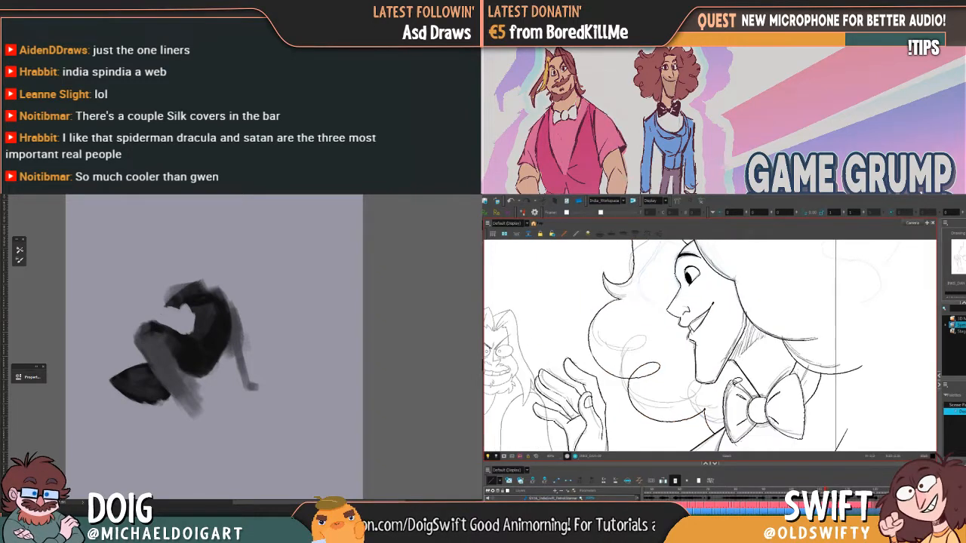
{"action": "key", "text": "."}
{"action": "key", "text": "."}
{"action": "key", "text": "."}
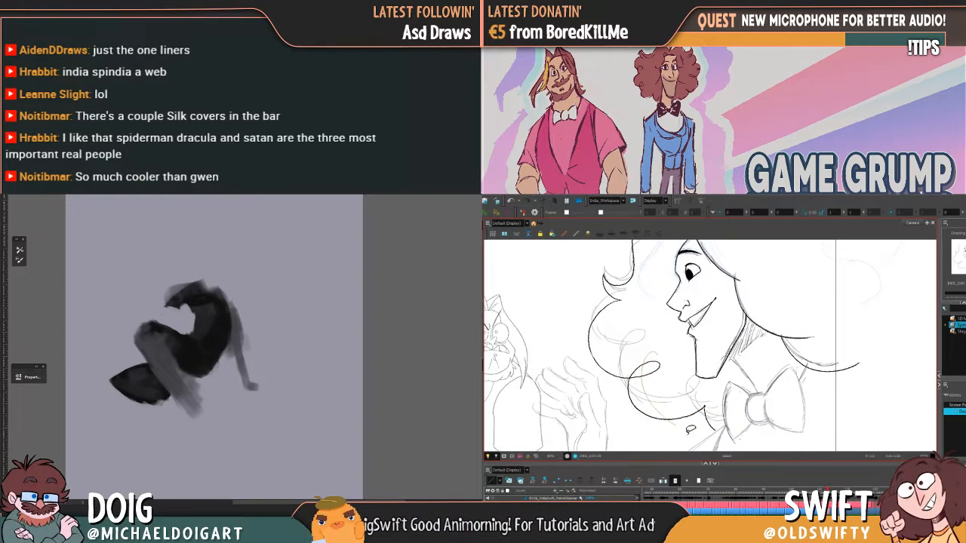
{"action": "left_click", "coordinate": [708, 427]}
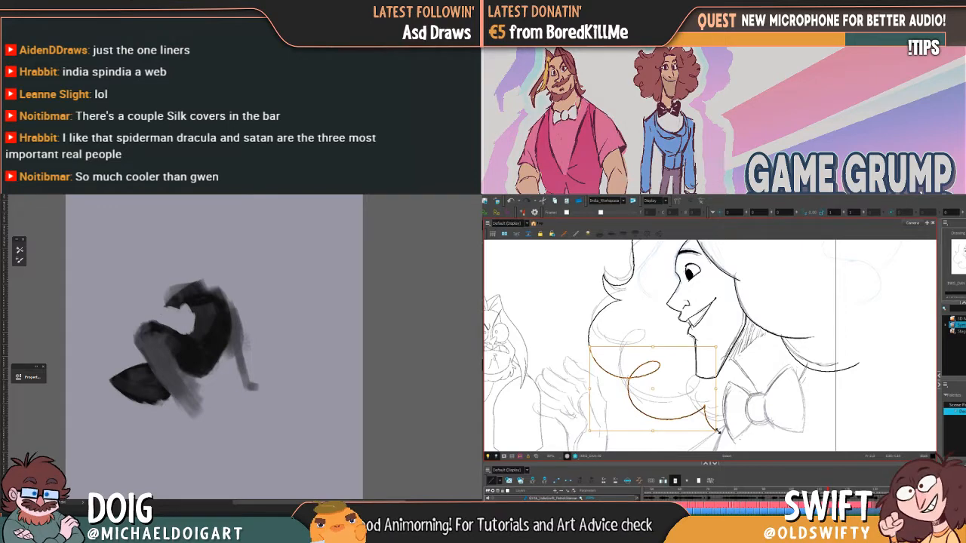
{"action": "left_click_drag", "start_coordinate": [717, 424], "coordinate": [716, 427]}
{"action": "left_click", "coordinate": [730, 423]}
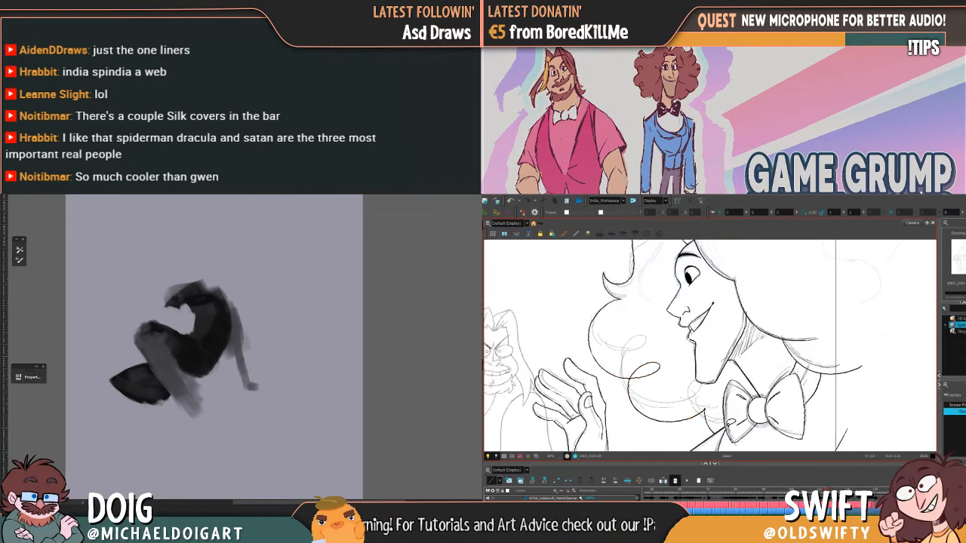
{"action": "key", "text": "."}
{"action": "key", "text": "."}
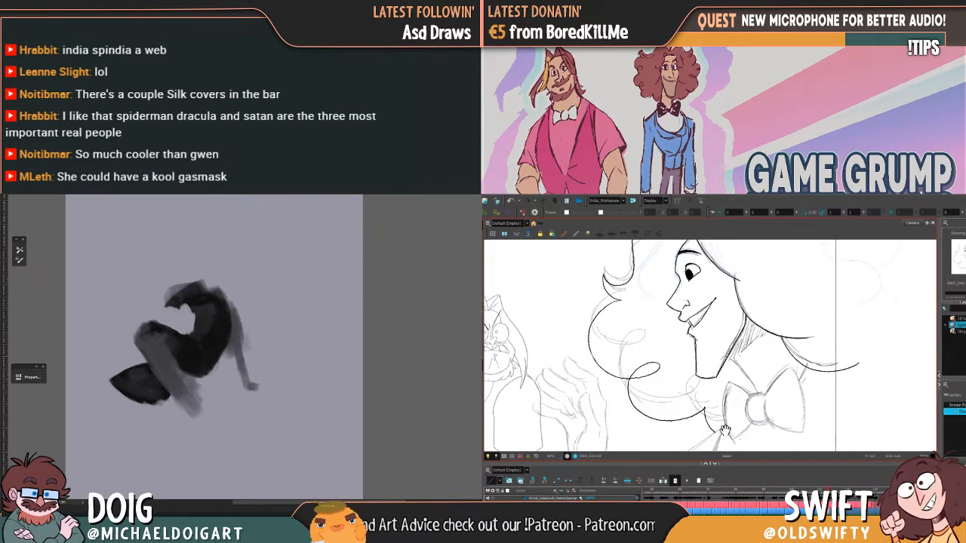
Sample dark tones from the silhouette's foot shape and paint strokes down the edge of the grey lower leg
{"action": "mouse_move", "coordinate": [752, 396]}
{"action": "left_mouse_down"}
{"action": "mouse_move", "coordinate": [737, 411]}
{"action": "mouse_move", "coordinate": [733, 444]}
{"action": "mouse_move", "coordinate": [725, 426]}
{"action": "left_mouse_up"}
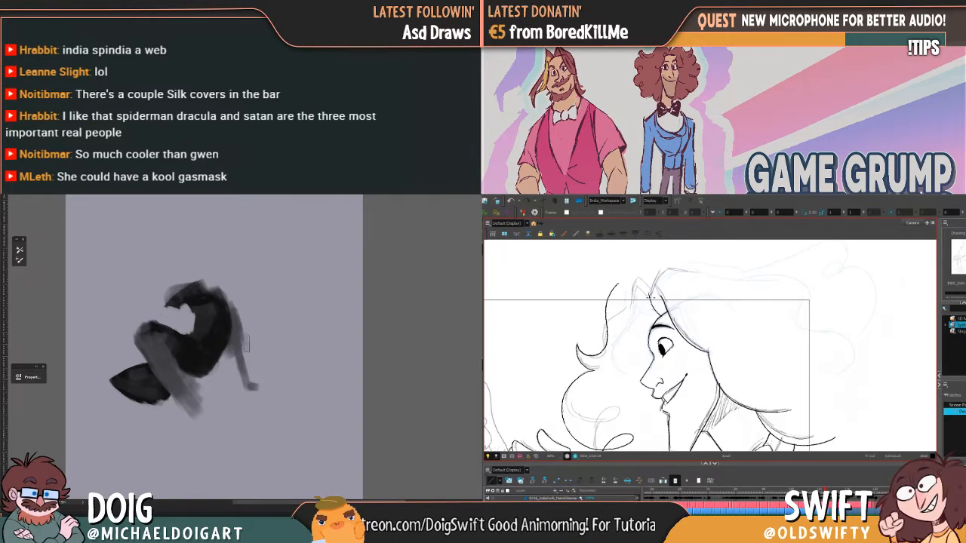
{"action": "key", "text": "ctrl+plus"}
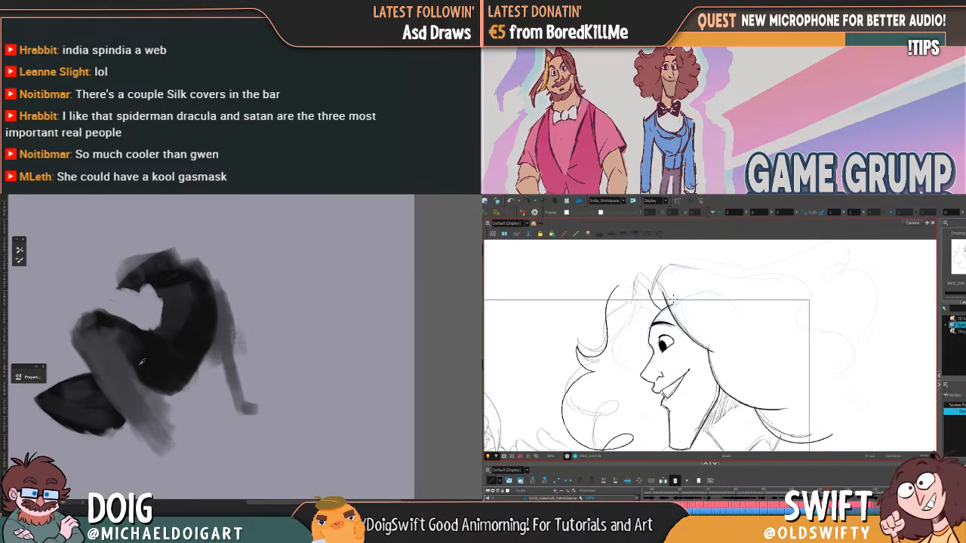
{"action": "left_click", "coordinate": [88, 403], "text": "alt"}
{"action": "left_click", "coordinate": [80, 414], "text": "alt"}
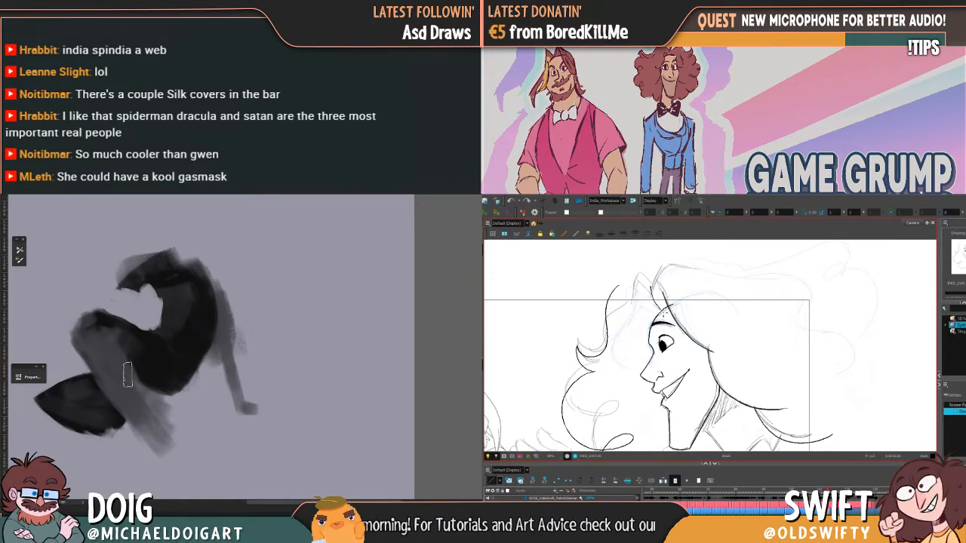
{"action": "left_click_drag", "start_coordinate": [110, 393], "coordinate": [141, 439]}
{"action": "left_click_drag", "start_coordinate": [96, 382], "coordinate": [161, 450]}
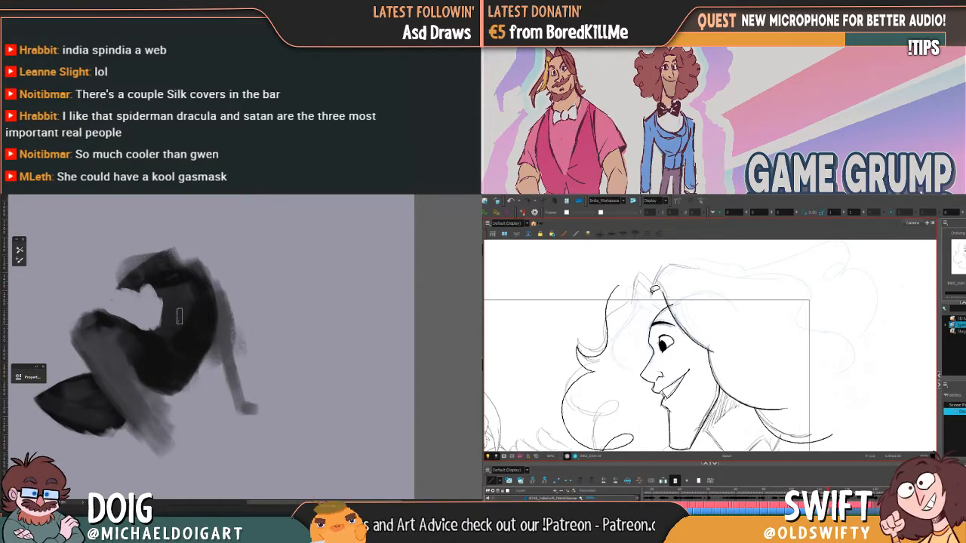
Sample the dark tone at the silhouette's head and paint it over the top of the light gap below
{"action": "left_click", "coordinate": [164, 287], "text": "alt"}
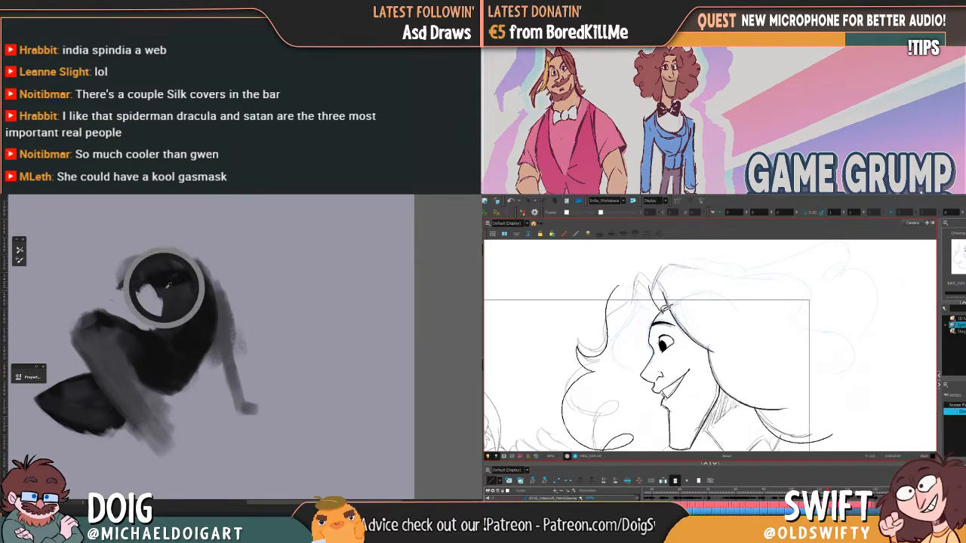
{"action": "left_click_drag", "start_coordinate": [139, 289], "coordinate": [172, 285]}
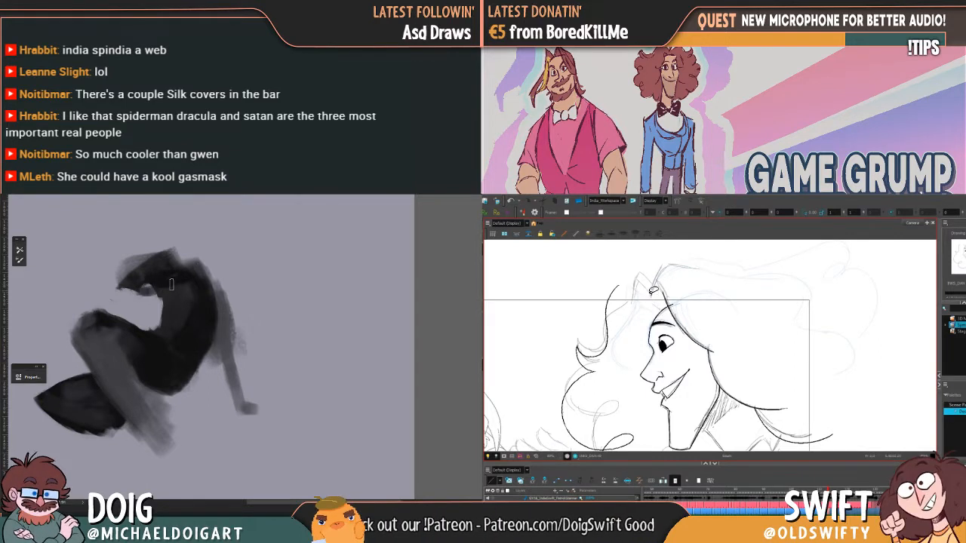
{"action": "scroll", "coordinate": [218, 313], "scroll_direction": "down", "scroll_amount": 2}
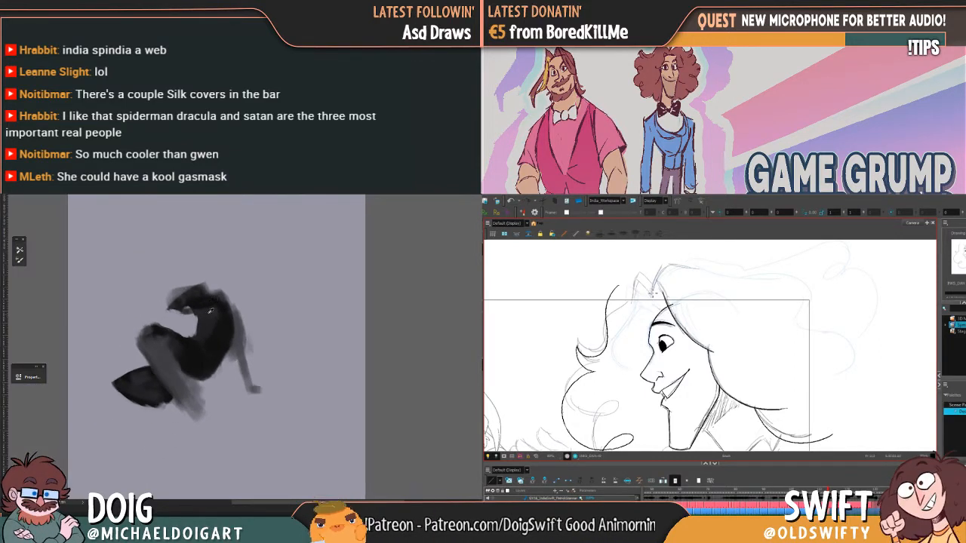
Ink the profile character's neck line from beneath the jaw down to the bow tie
{"action": "left_click_drag", "start_coordinate": [227, 321], "coordinate": [232, 315]}
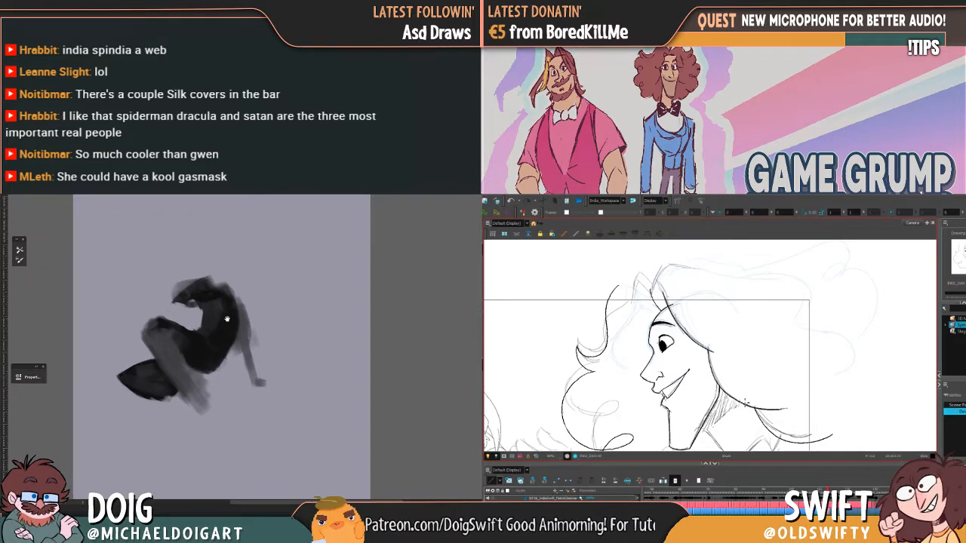
{"action": "mouse_move", "coordinate": [757, 394]}
{"action": "left_mouse_down"}
{"action": "mouse_move", "coordinate": [739, 351]}
{"action": "mouse_move", "coordinate": [743, 379]}
{"action": "left_mouse_up"}
{"action": "left_click_drag", "start_coordinate": [168, 252], "coordinate": [181, 360]}
{"action": "left_click_drag", "start_coordinate": [752, 394], "coordinate": [748, 373]}
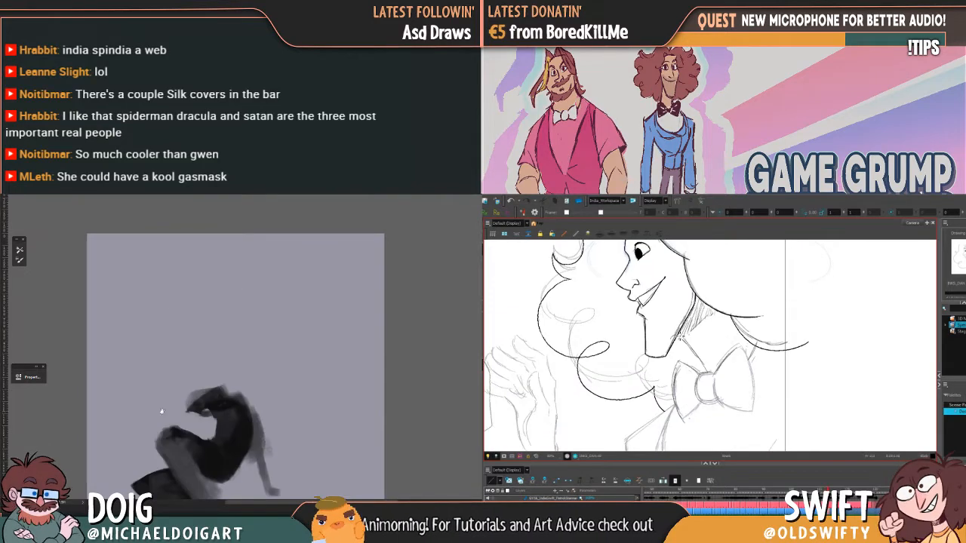
{"action": "left_click_drag", "start_coordinate": [161, 411], "coordinate": [163, 321]}
{"action": "left_click_drag", "start_coordinate": [692, 347], "coordinate": [709, 372]}
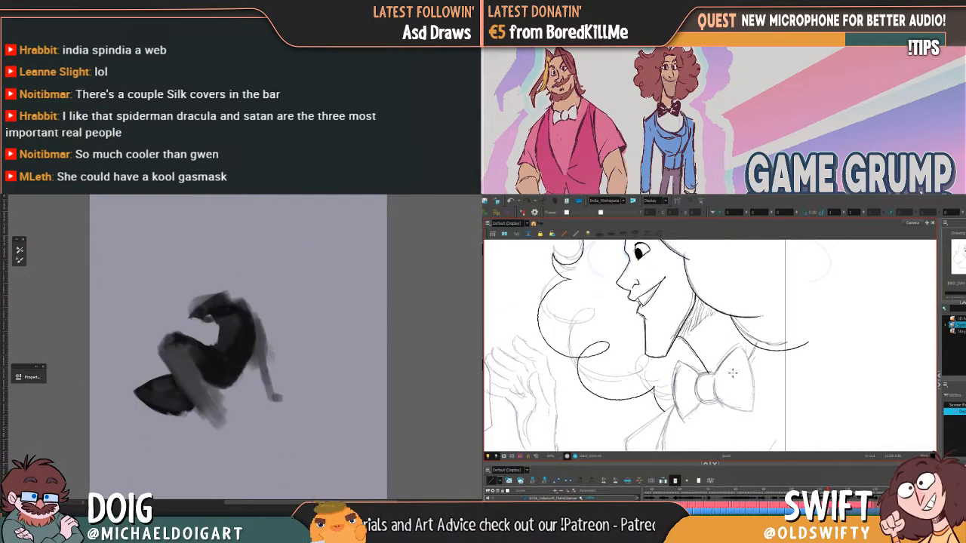
{"action": "key", "text": "ctrl+z"}
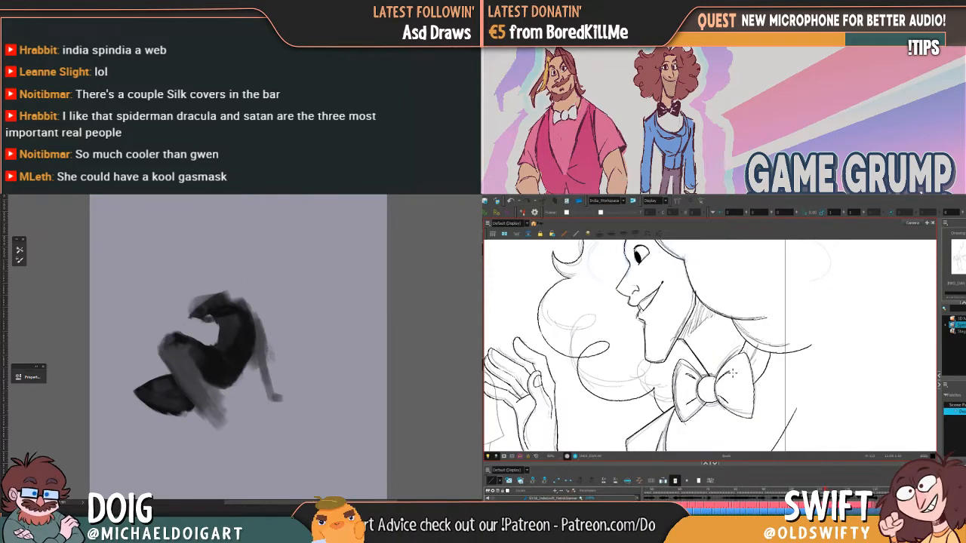
Sample the dark tone at the silhouette's head and flip through the neighbouring animation drawings to compare the poses
{"action": "left_click_drag", "start_coordinate": [213, 330], "coordinate": [181, 351]}
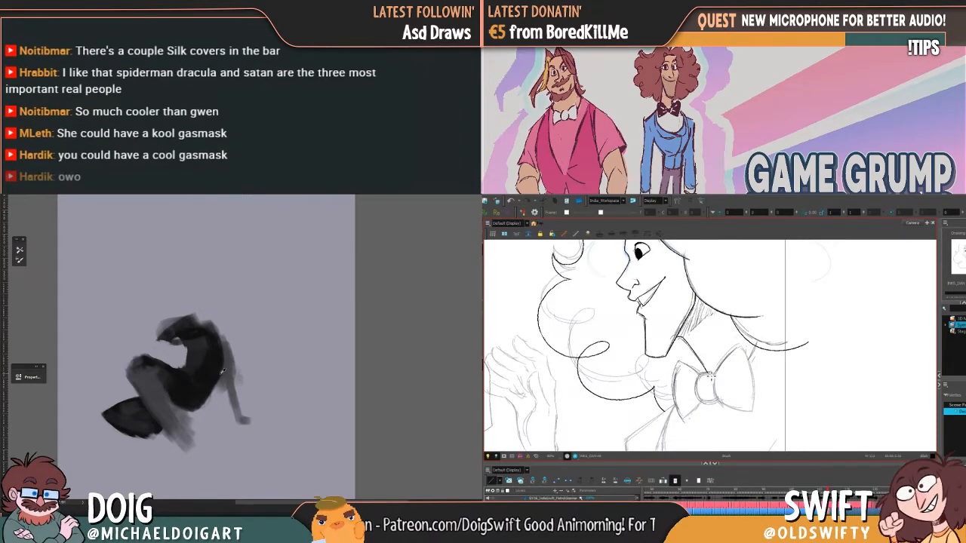
{"action": "left_click_drag", "start_coordinate": [184, 382], "coordinate": [208, 349]}
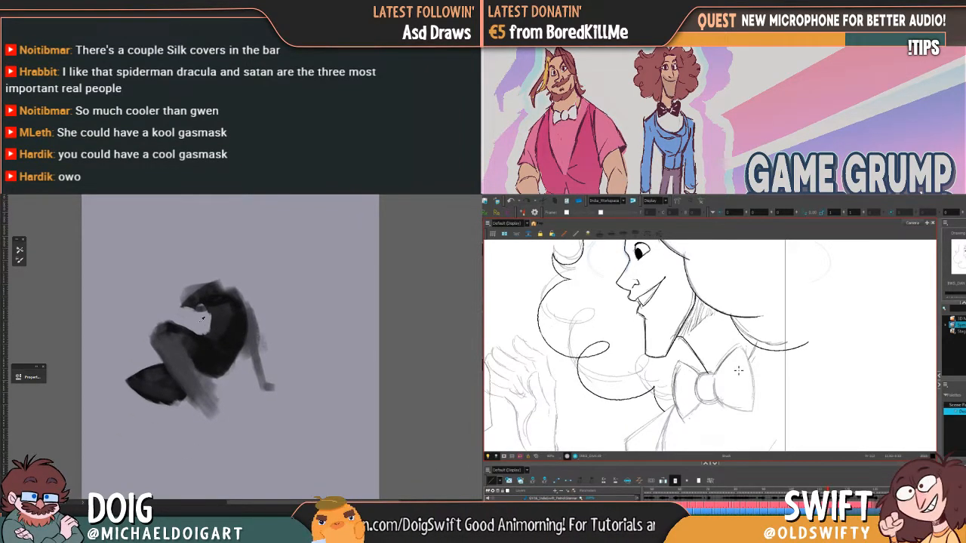
{"action": "key", "text": "ctrl+plus"}
{"action": "left_click_drag", "start_coordinate": [713, 383], "coordinate": [728, 418]}
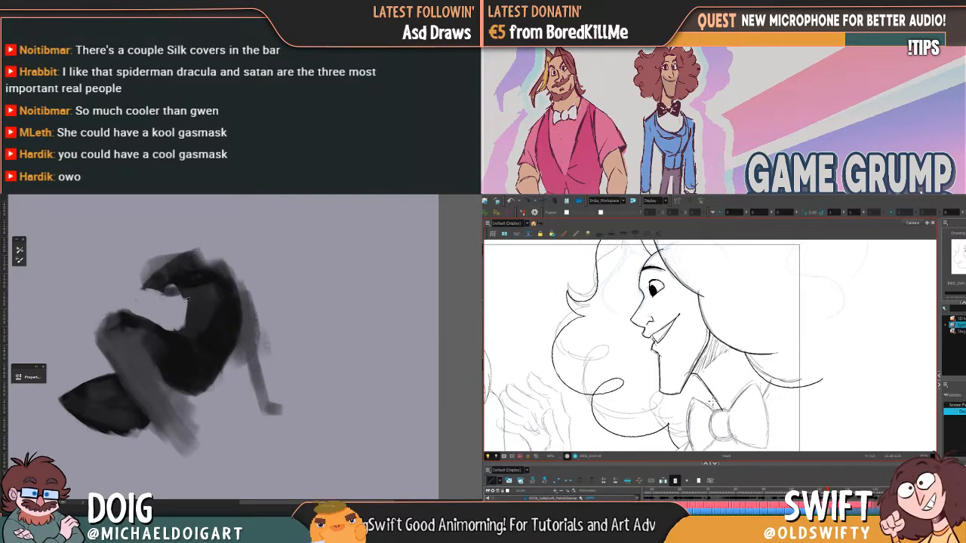
{"action": "left_click", "coordinate": [162, 281], "text": "alt"}
{"action": "key", "text": "f"}
{"action": "key", "text": "g"}
{"action": "key", "text": "g"}
{"action": "key", "text": "g"}
{"action": "key", "text": "f"}
{"action": "key", "text": "f"}
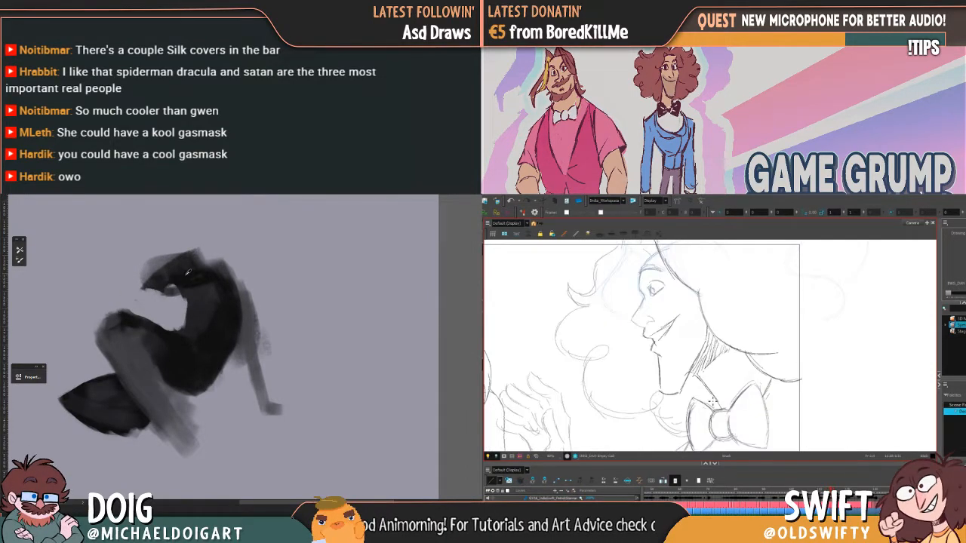
{"action": "key", "text": "f"}
Sample the tones around the silhouette's lower leg and paint the grey leg further downward
{"action": "left_click", "coordinate": [198, 375], "text": "alt"}
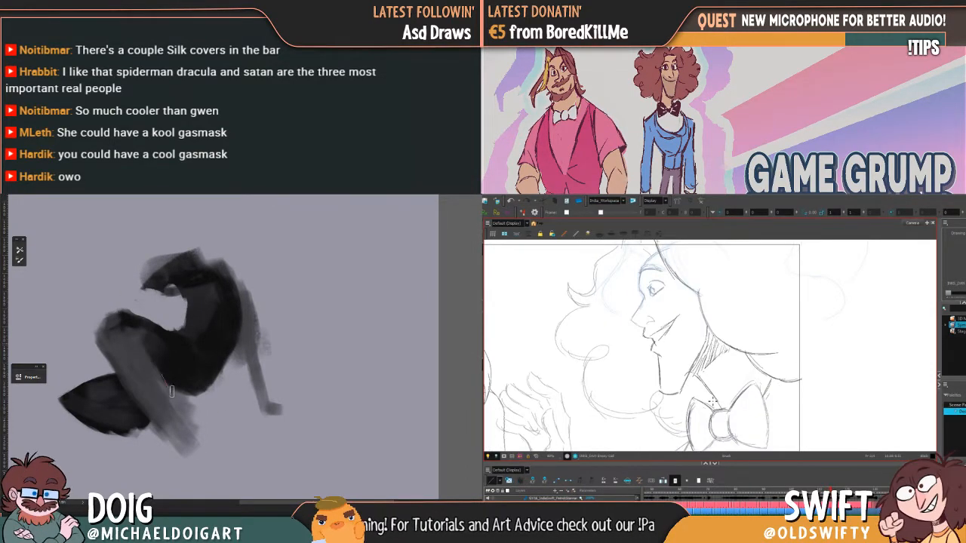
{"action": "key", "text": "g"}
{"action": "left_click", "coordinate": [164, 417], "text": "alt"}
{"action": "key", "text": "g"}
{"action": "key", "text": "g"}
{"action": "key", "text": "f"}
{"action": "left_click_drag", "start_coordinate": [177, 426], "coordinate": [191, 454]}
Ink the closed eye nearest the hair on the laughing face and paint a horizontal grey shape beside the silhouette's lower leg
{"action": "left_click_drag", "start_coordinate": [681, 346], "coordinate": [693, 335]}
{"action": "mouse_move", "coordinate": [185, 412]}
{"action": "left_mouse_down"}
{"action": "mouse_move", "coordinate": [226, 408]}
{"action": "mouse_move", "coordinate": [212, 401]}
{"action": "left_mouse_up"}
{"action": "key", "text": "f"}
{"action": "key", "text": "g"}
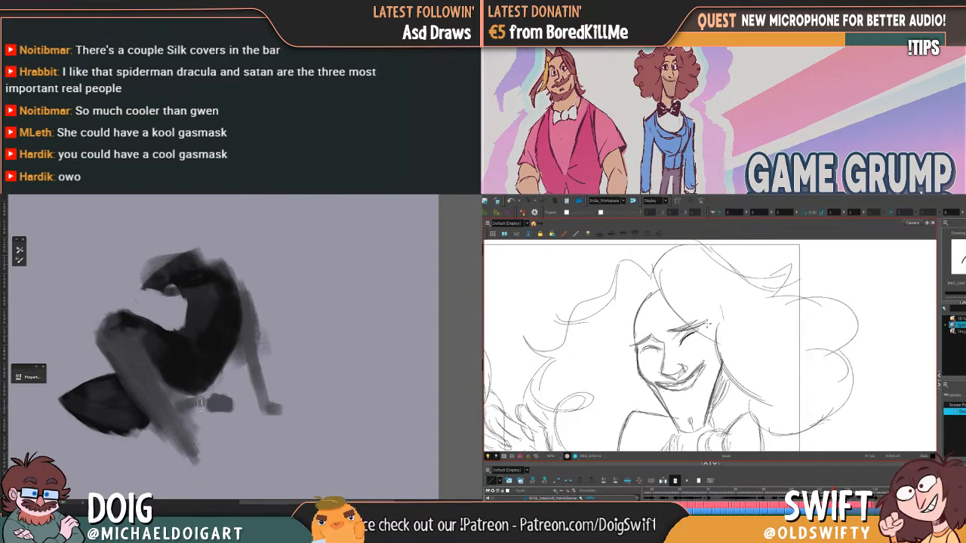
{"action": "left_click", "coordinate": [215, 404], "text": "alt"}
{"action": "left_click_drag", "start_coordinate": [682, 346], "coordinate": [691, 337]}
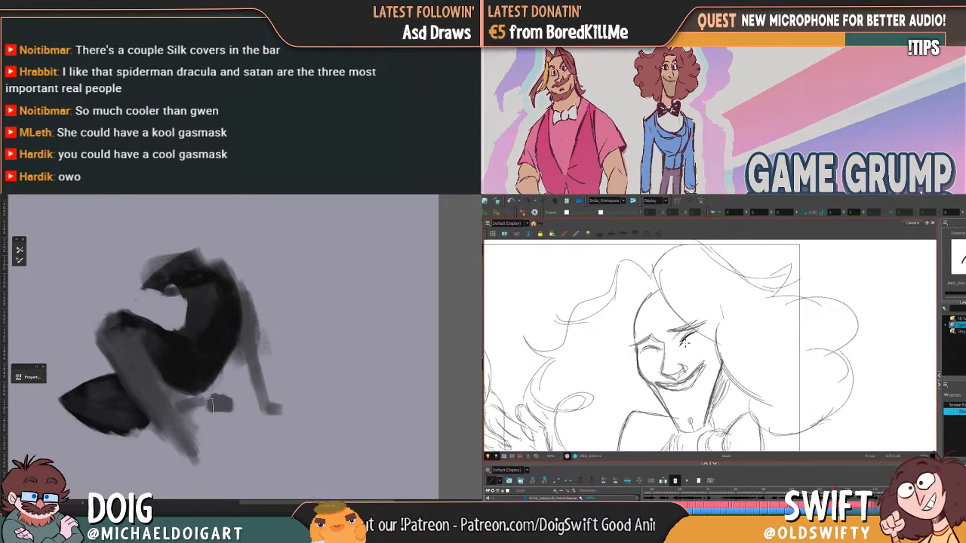
{"action": "left_click_drag", "start_coordinate": [211, 407], "coordinate": [189, 403]}
{"action": "mouse_move", "coordinate": [690, 338]}
{"action": "left_mouse_down"}
{"action": "mouse_move", "coordinate": [702, 329]}
{"action": "mouse_move", "coordinate": [682, 344]}
{"action": "left_mouse_up"}
{"action": "key", "text": "f"}
{"action": "key", "text": "g"}
Darken the silhouette's lower leg with the sampled torso tone and ink the laughing face's other closed eye
{"action": "left_click", "coordinate": [190, 370], "text": "alt"}
{"action": "mouse_move", "coordinate": [111, 336]}
{"action": "left_mouse_down"}
{"action": "mouse_move", "coordinate": [153, 403]}
{"action": "mouse_move", "coordinate": [149, 382]}
{"action": "left_mouse_up"}
{"action": "key", "text": "f"}
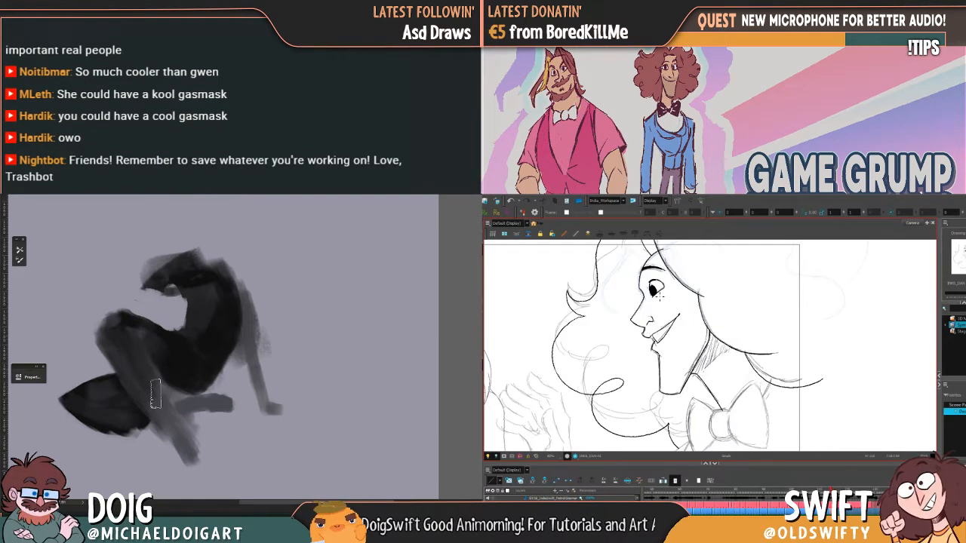
{"action": "key", "text": "g"}
{"action": "left_click_drag", "start_coordinate": [163, 417], "coordinate": [175, 450]}
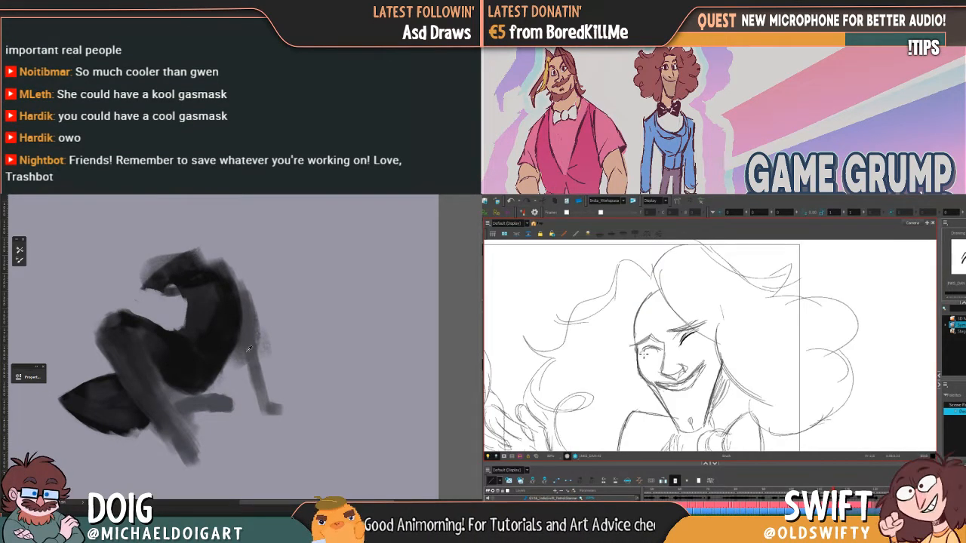
{"action": "left_click_drag", "start_coordinate": [641, 353], "coordinate": [658, 350]}
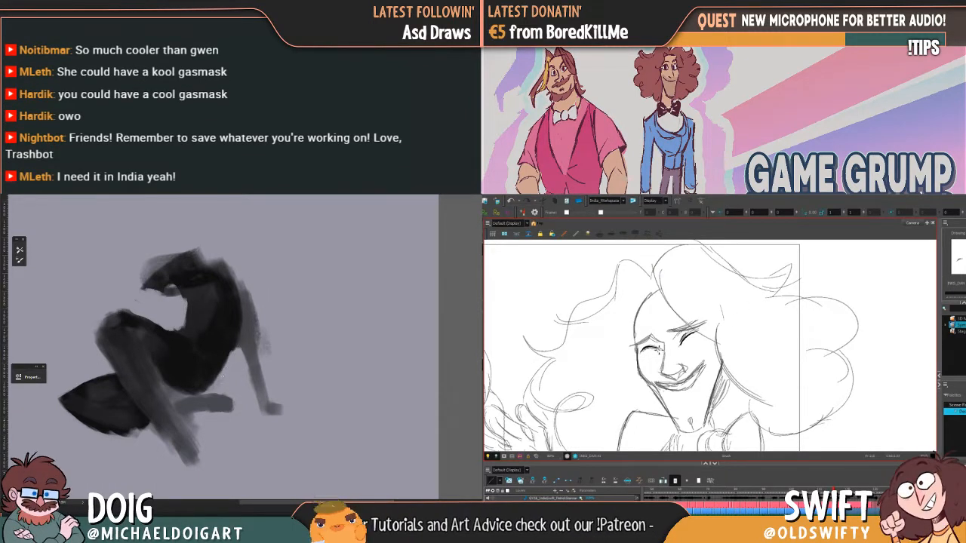
Clean up the outer edge of the silhouette's supporting arm and extend the grey hand at its end
{"action": "left_click_drag", "start_coordinate": [240, 283], "coordinate": [261, 339]}
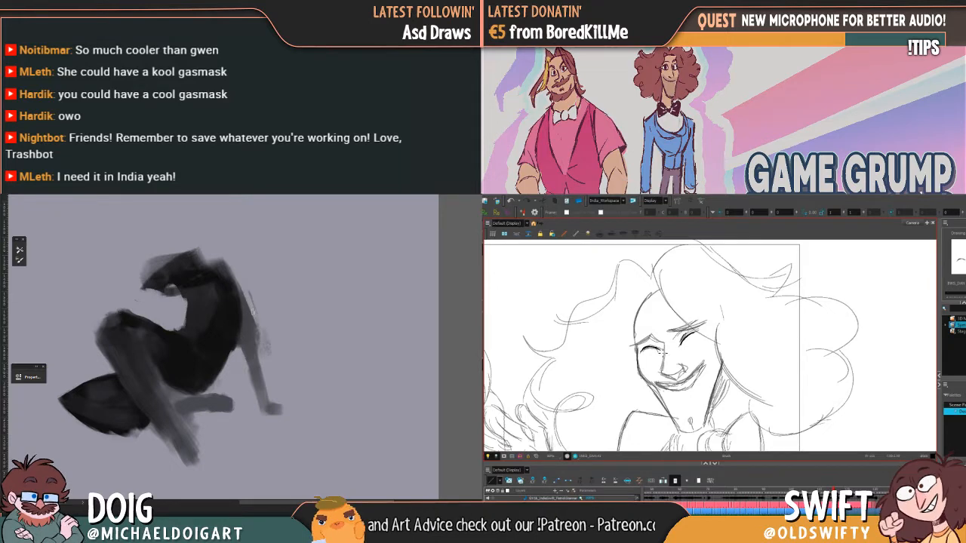
{"action": "key", "text": "f"}
{"action": "key", "text": "g"}
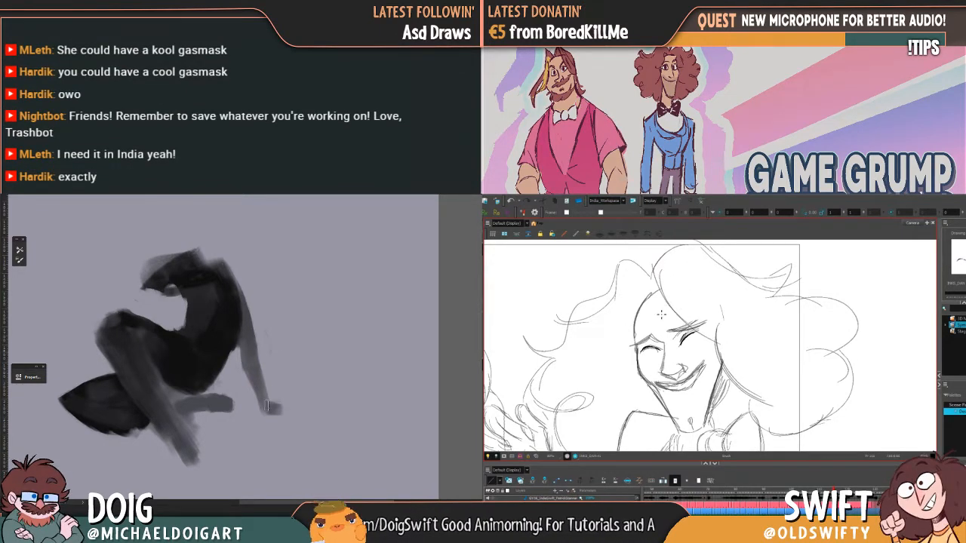
{"action": "left_click_drag", "start_coordinate": [266, 407], "coordinate": [287, 412]}
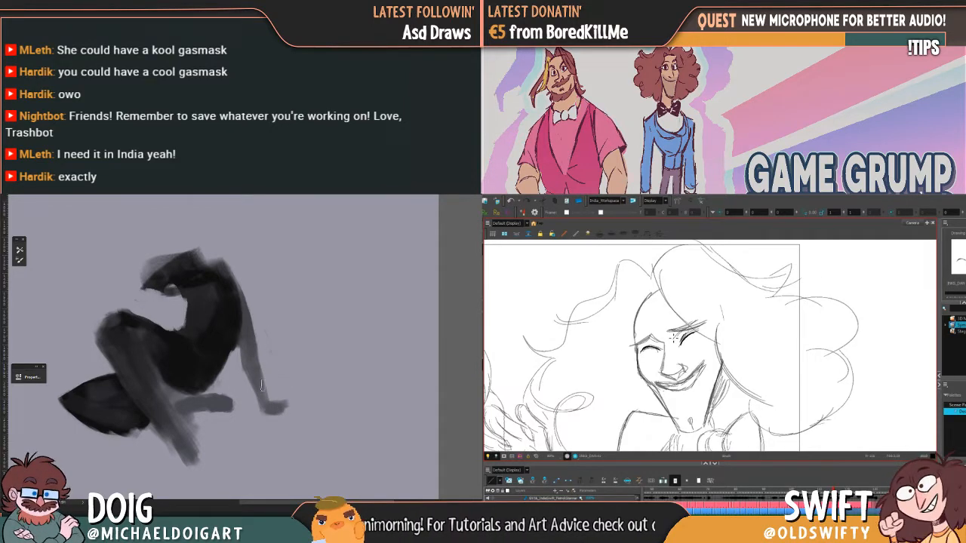
{"action": "left_click_drag", "start_coordinate": [257, 367], "coordinate": [263, 407]}
Compare the laughing face with the inked profile drawing and ink the laughing face's nose
{"action": "key", "text": "comma"}
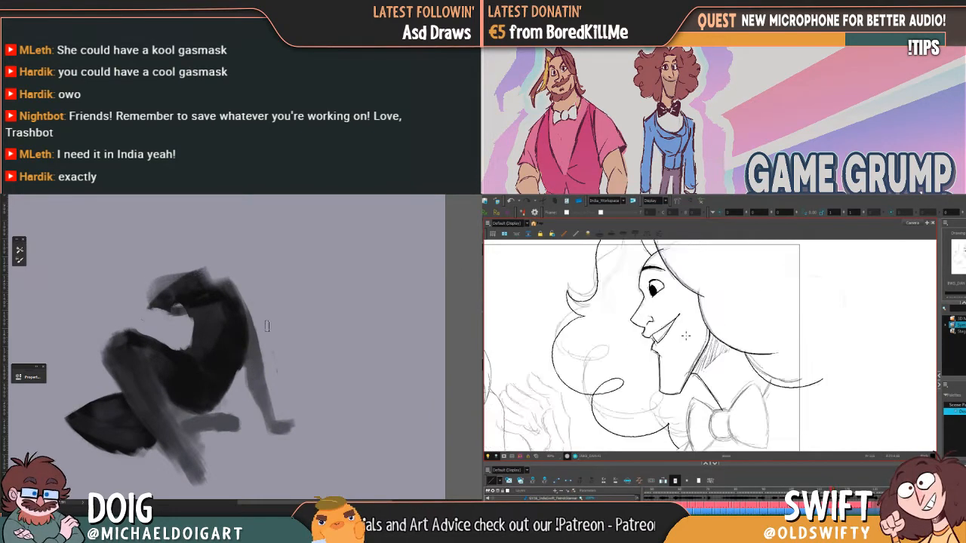
{"action": "key", "text": "period"}
{"action": "left_click_drag", "start_coordinate": [247, 338], "coordinate": [257, 336]}
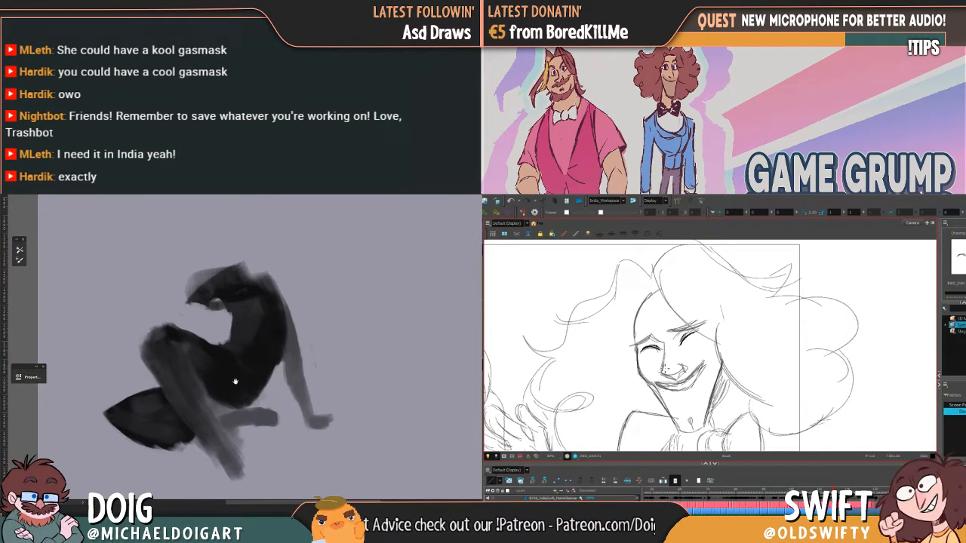
{"action": "left_click_drag", "start_coordinate": [235, 382], "coordinate": [237, 369]}
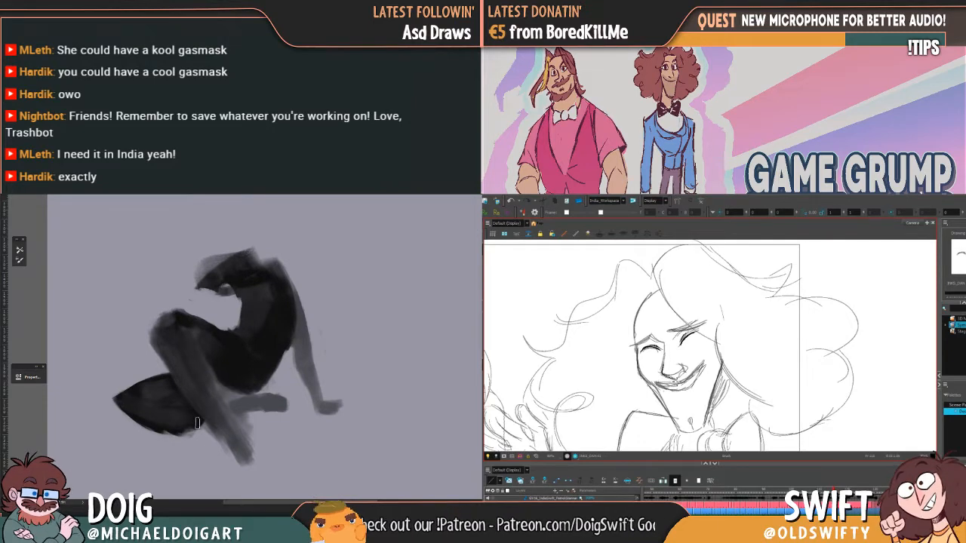
{"action": "mouse_move", "coordinate": [261, 353]}
{"action": "left_mouse_down"}
{"action": "mouse_move", "coordinate": [264, 372]}
{"action": "mouse_move", "coordinate": [282, 367]}
{"action": "left_mouse_up"}
Sample several dark tones from the silhouette's pointed foot shape and refine its contour with them
{"action": "left_click", "coordinate": [176, 400], "text": "alt"}
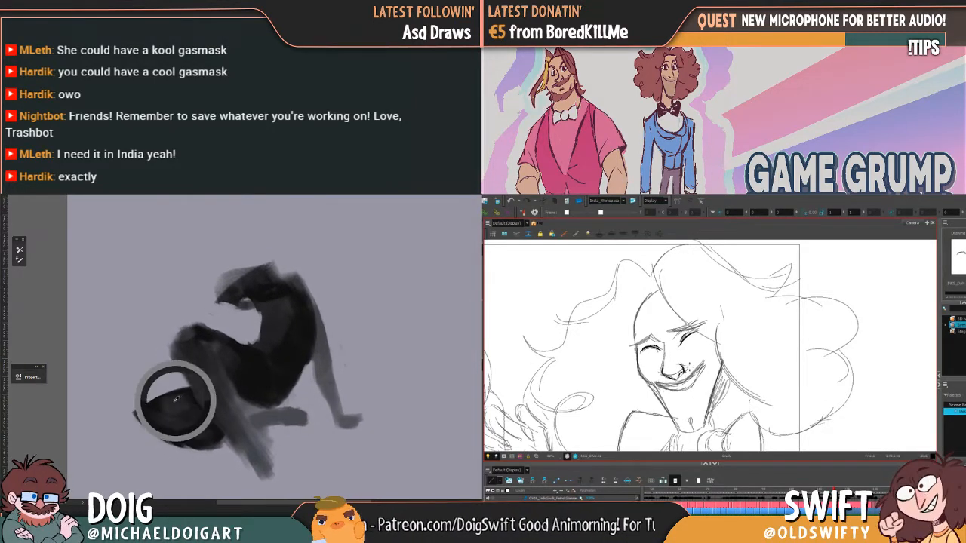
{"action": "left_click", "coordinate": [162, 406], "text": "alt"}
{"action": "left_click", "coordinate": [172, 403], "text": "alt"}
{"action": "left_click", "coordinate": [163, 403], "text": "alt"}
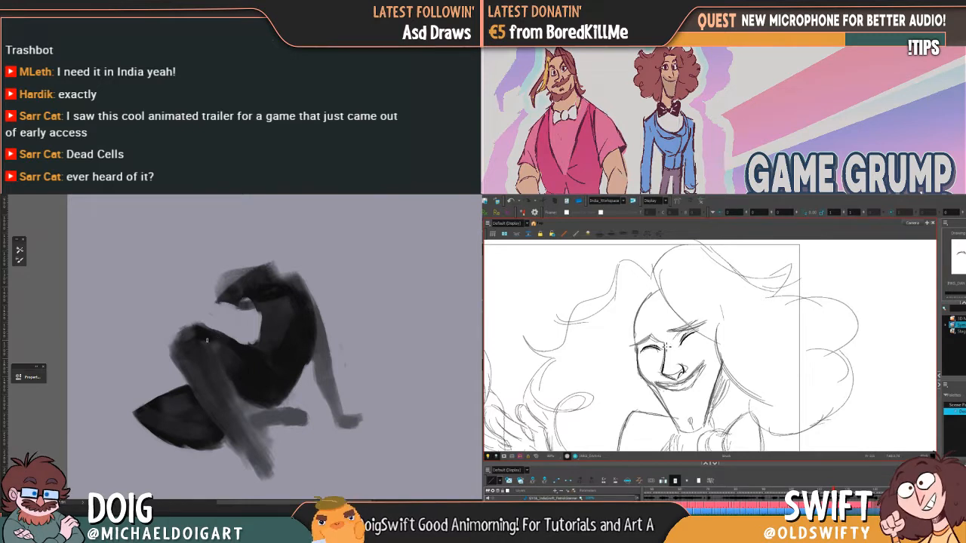
{"action": "left_click_drag", "start_coordinate": [284, 391], "coordinate": [254, 352]}
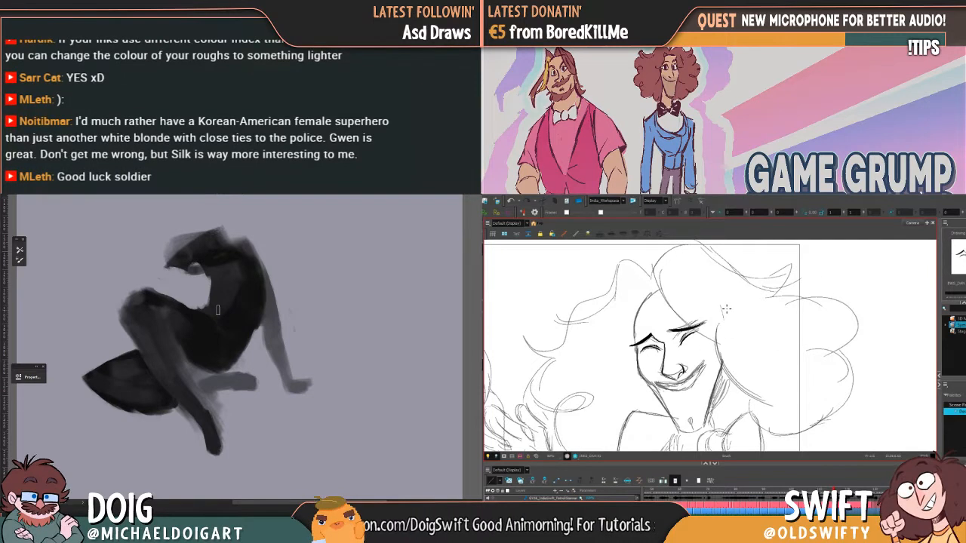
Ink the hair curve sweeping across the laughing character's forehead and the lower line of the smile
{"action": "mouse_move", "coordinate": [658, 284]}
{"action": "left_mouse_down"}
{"action": "mouse_move", "coordinate": [686, 324]}
{"action": "mouse_move", "coordinate": [720, 346]}
{"action": "left_mouse_up"}
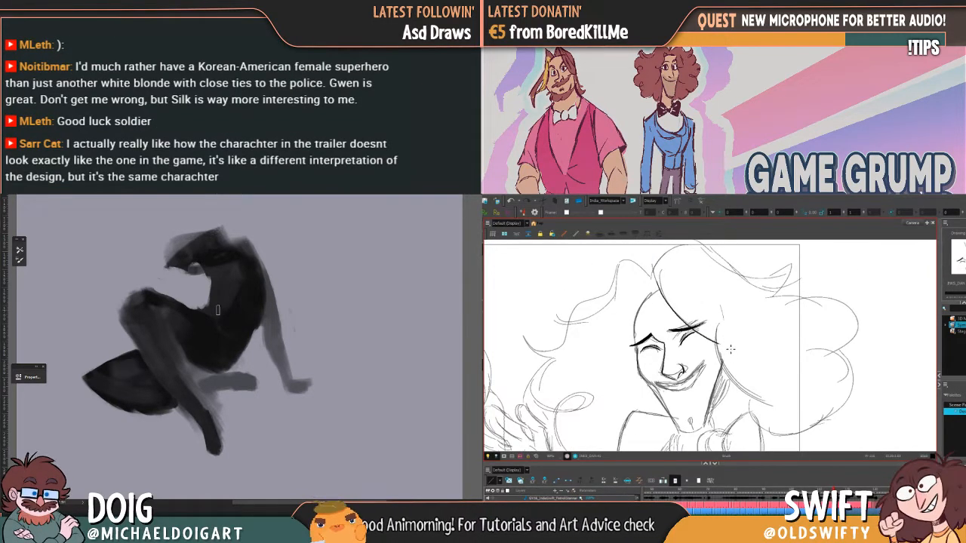
{"action": "mouse_move", "coordinate": [735, 386]}
{"action": "left_mouse_down"}
{"action": "mouse_move", "coordinate": [725, 355]}
{"action": "mouse_move", "coordinate": [733, 358]}
{"action": "left_mouse_up"}
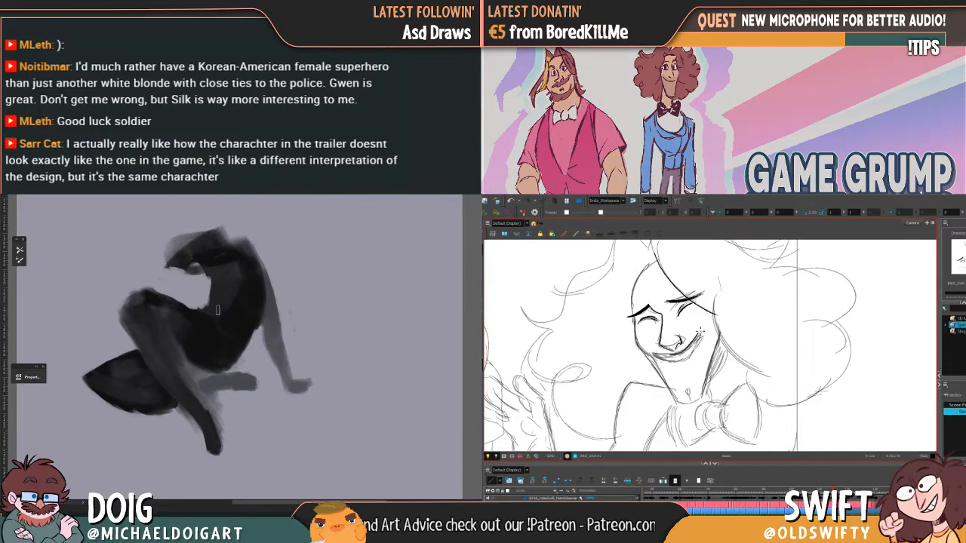
{"action": "key", "text": "ctrl+z"}
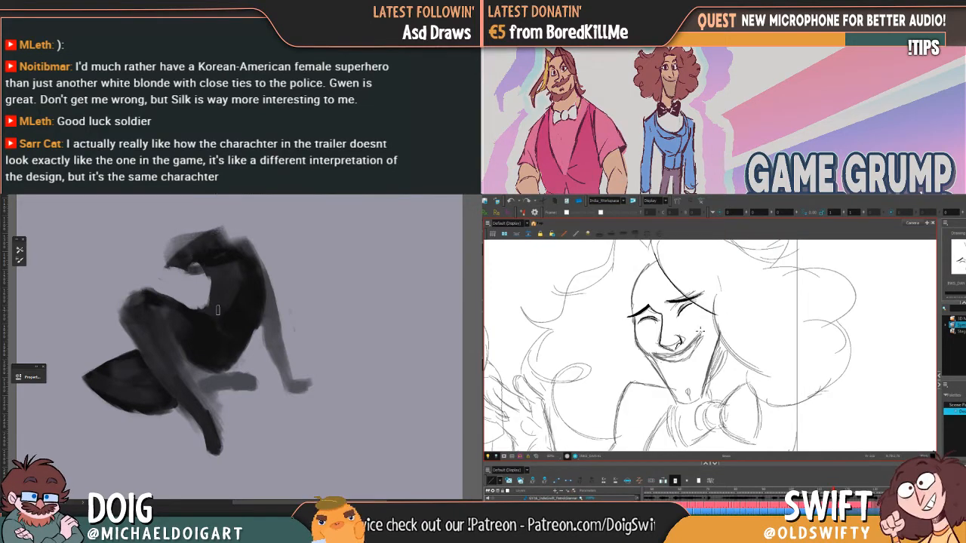
{"action": "key", "text": "comma"}
{"action": "key", "text": "period"}
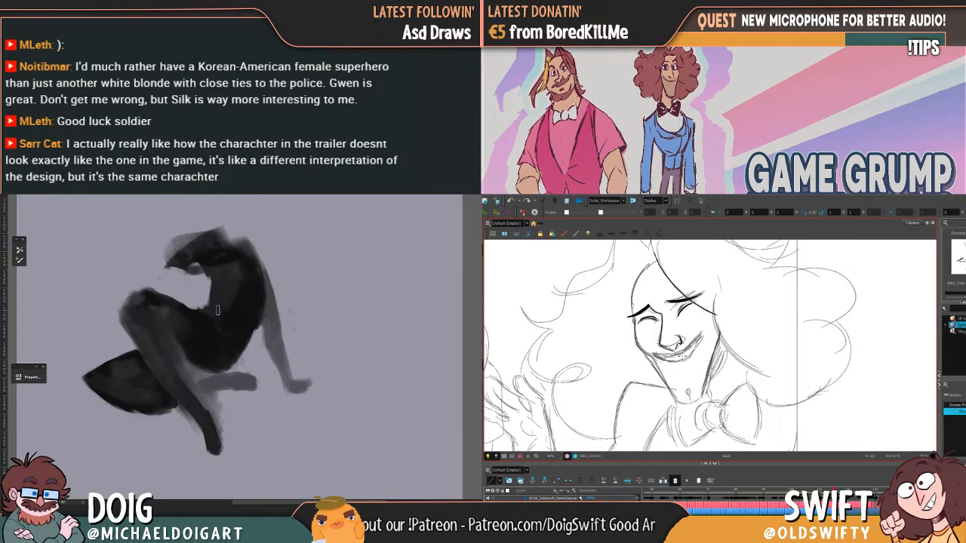
{"action": "left_click_drag", "start_coordinate": [680, 357], "coordinate": [695, 346]}
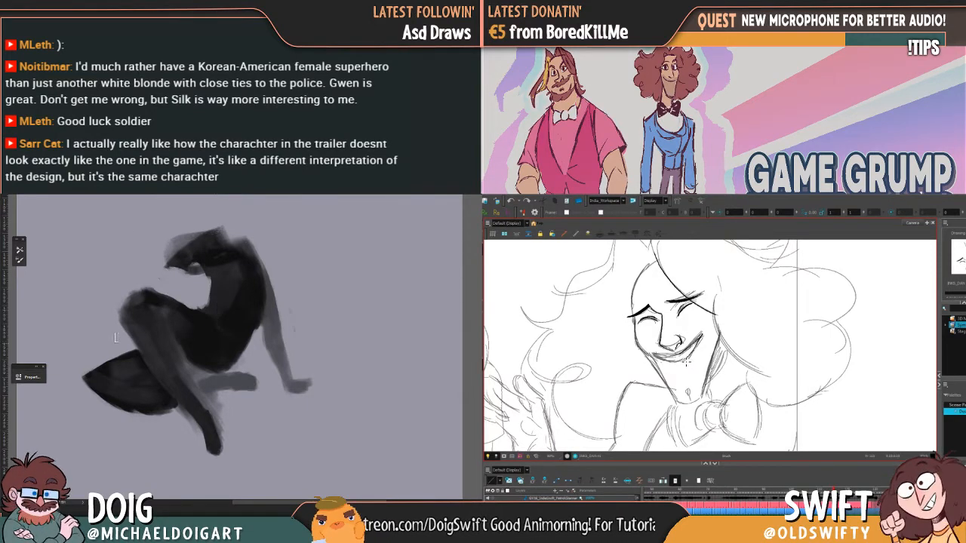
Compare the laughing face's inked features with the neighbouring profile drawing
{"action": "key", "text": "f"}
{"action": "key", "text": "g"}
{"action": "key", "text": "f"}
{"action": "key", "text": "g"}
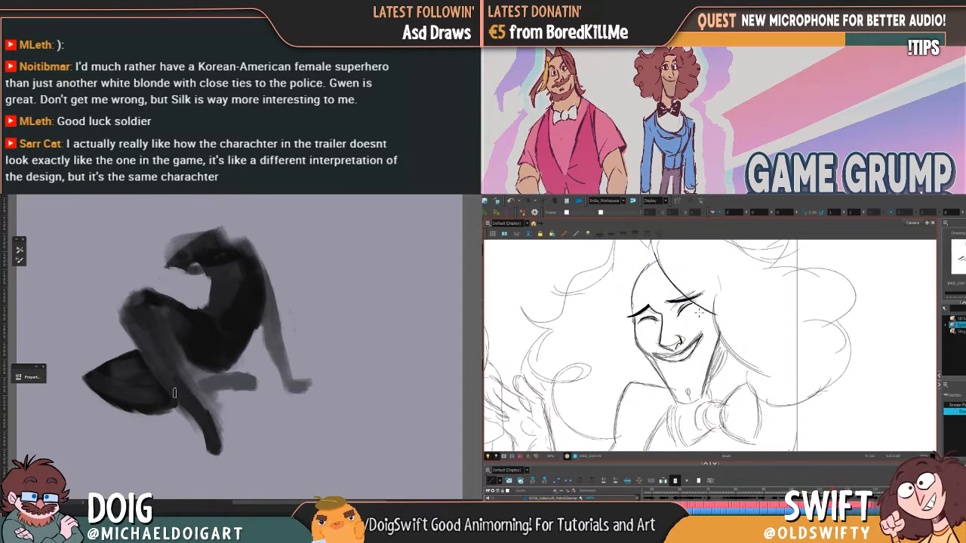
{"action": "mouse_move", "coordinate": [192, 335]}
{"action": "left_mouse_down"}
{"action": "mouse_move", "coordinate": [190, 310]}
{"action": "mouse_move", "coordinate": [198, 315]}
{"action": "left_mouse_up"}
{"action": "key", "text": "f"}
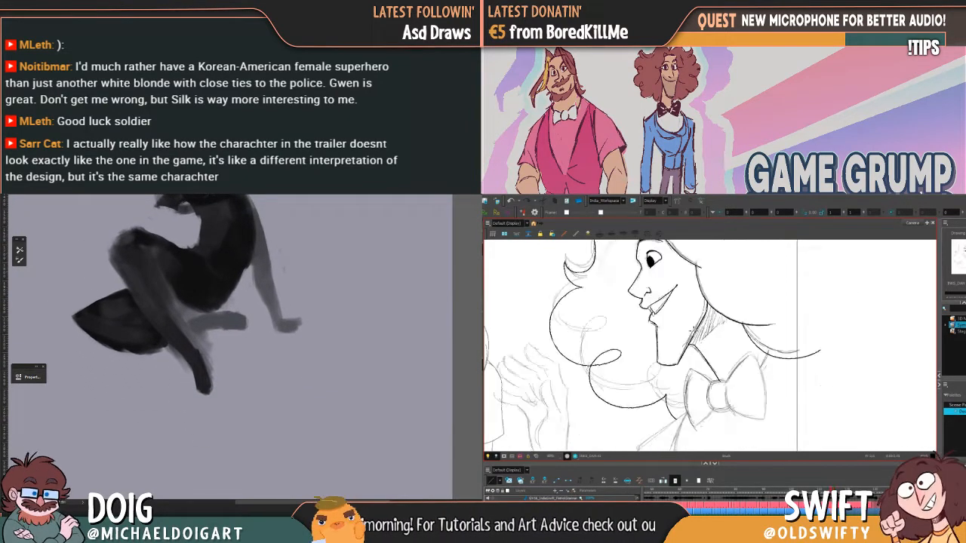
{"action": "key", "text": "g"}
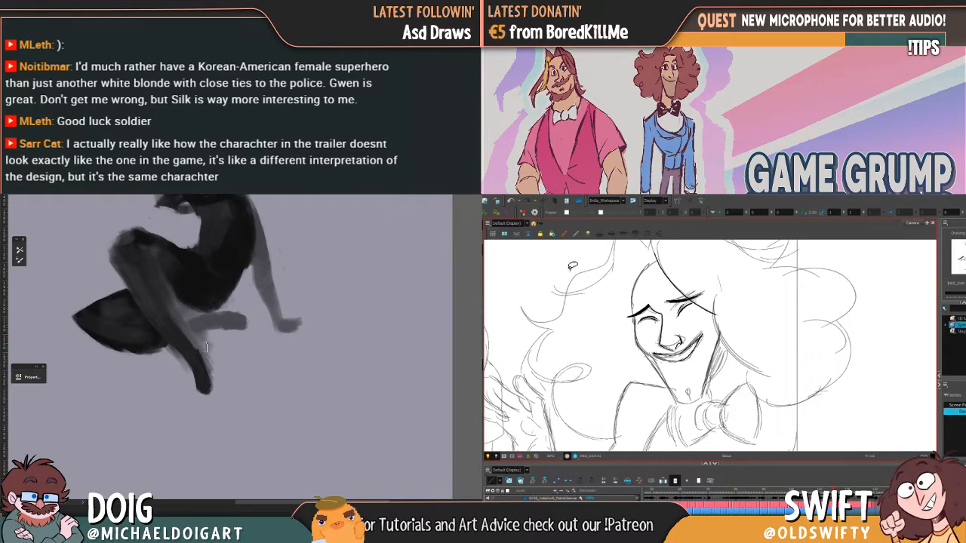
Stroke a white edge around the dark tip of the silhouette's lower leg
{"action": "mouse_move", "coordinate": [201, 346]}
{"action": "left_mouse_down"}
{"action": "mouse_move", "coordinate": [217, 399]}
{"action": "mouse_move", "coordinate": [204, 411]}
{"action": "mouse_move", "coordinate": [191, 371]}
{"action": "mouse_move", "coordinate": [194, 394]}
{"action": "mouse_move", "coordinate": [191, 380]}
{"action": "left_mouse_up"}
{"action": "left_click", "coordinate": [664, 353]}
{"action": "mouse_move", "coordinate": [187, 272]}
{"action": "left_mouse_down"}
{"action": "mouse_move", "coordinate": [189, 337]}
{"action": "mouse_move", "coordinate": [187, 318]}
{"action": "left_mouse_up"}
{"action": "key", "text": "f"}
{"action": "key", "text": "g"}
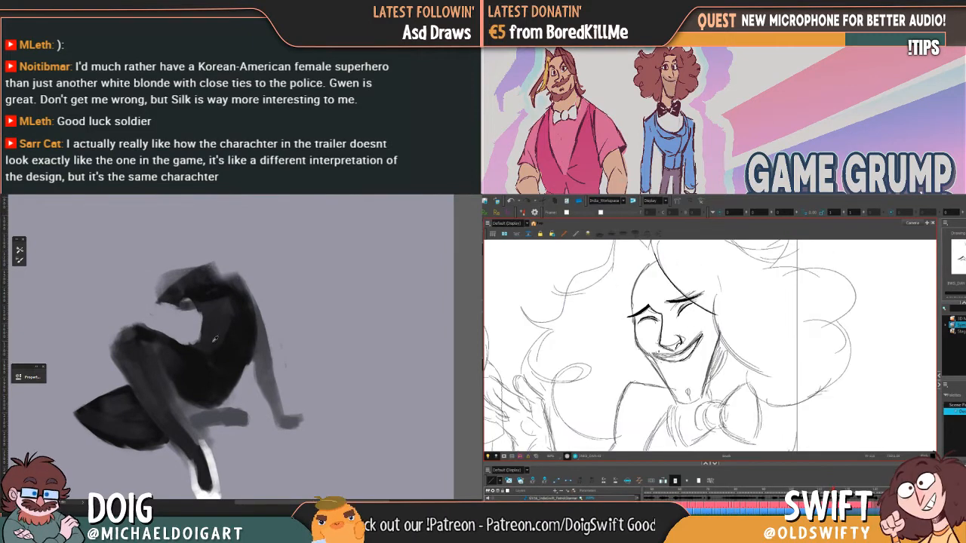
Sample dark tones from the silhouette's torso and paint over the light patch beneath the head
{"action": "left_click", "coordinate": [213, 339], "text": "alt"}
{"action": "left_click", "coordinate": [204, 307], "text": "alt"}
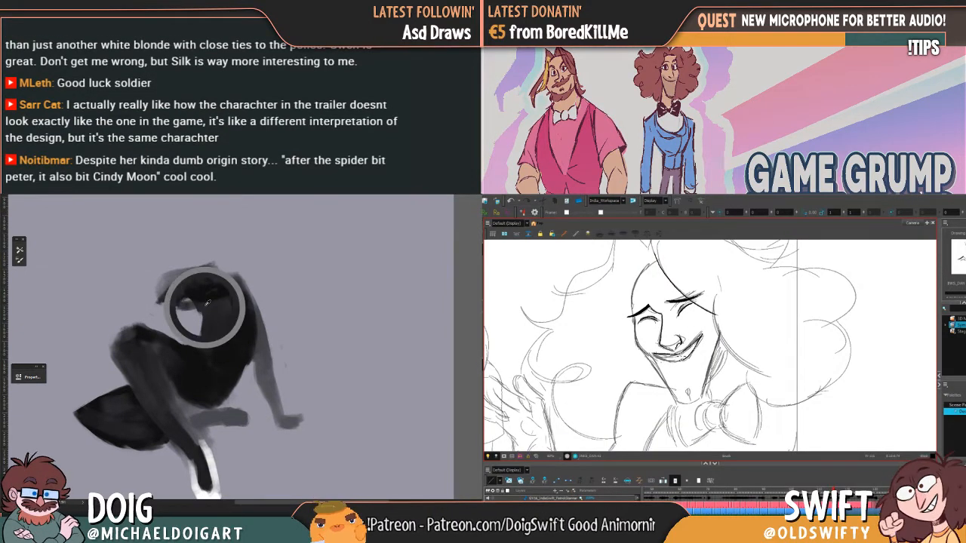
{"action": "mouse_move", "coordinate": [184, 303]}
{"action": "left_mouse_down"}
{"action": "mouse_move", "coordinate": [160, 303]}
{"action": "mouse_move", "coordinate": [196, 308]}
{"action": "left_mouse_up"}
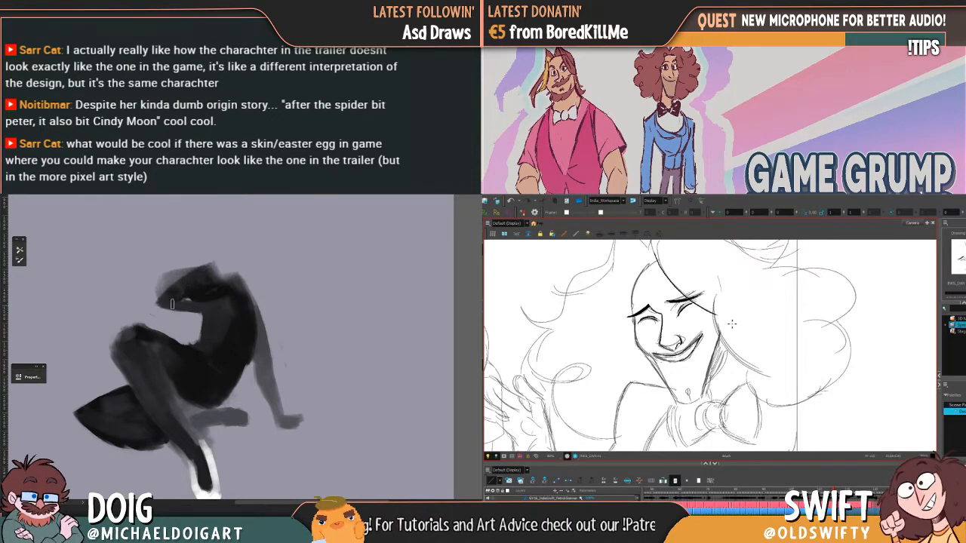
{"action": "key", "text": "f"}
{"action": "key", "text": "g"}
{"action": "key", "text": "f"}
{"action": "key", "text": "g"}
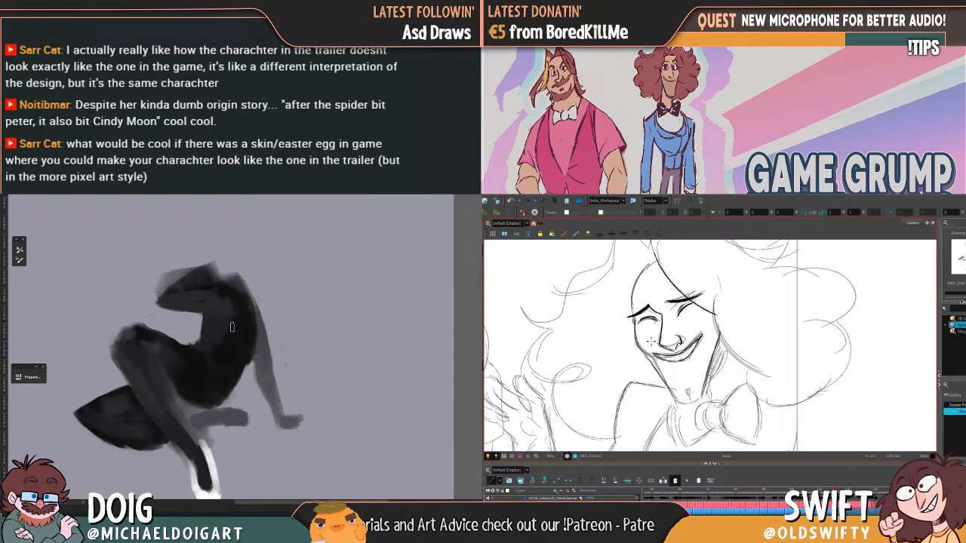
Sample a dark tone from the silhouette's torso and paint over its upper middle area
{"action": "left_click", "coordinate": [240, 334], "text": "alt"}
{"action": "left_click_drag", "start_coordinate": [235, 321], "coordinate": [220, 299]}
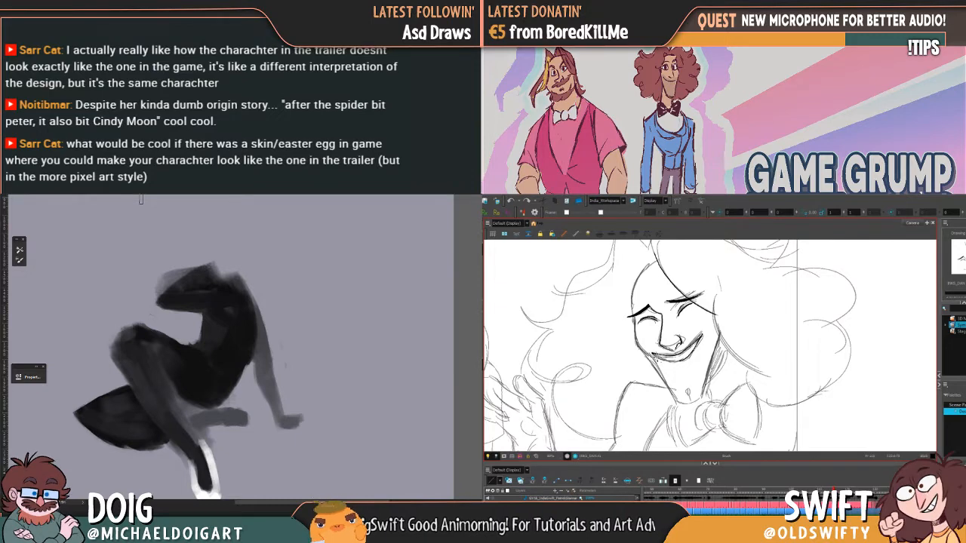
Try a stroke beneath the smile, undo it, and compare the laughing face with the neighbouring profile drawing
{"action": "left_click_drag", "start_coordinate": [654, 359], "coordinate": [696, 357]}
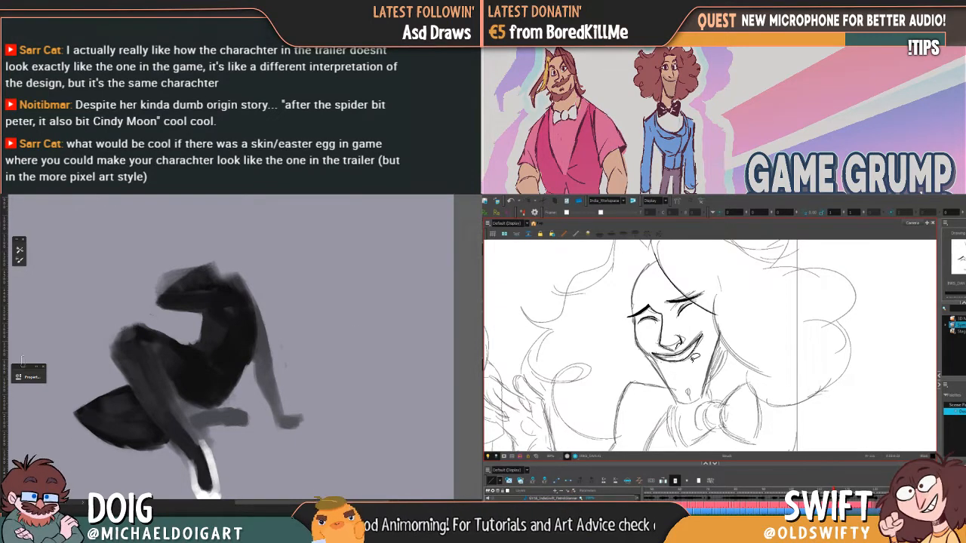
{"action": "key", "text": "ctrl+z"}
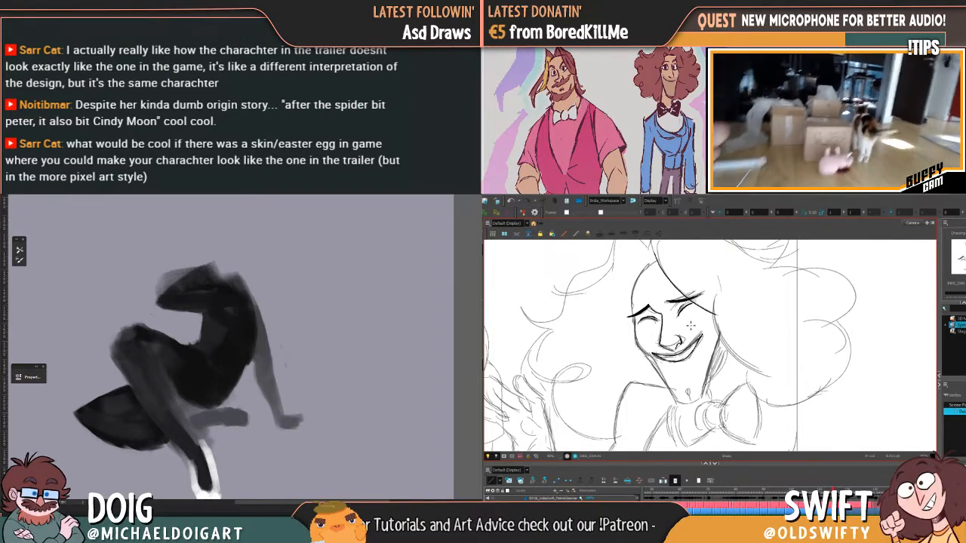
{"action": "key", "text": "f"}
{"action": "key", "text": "g"}
{"action": "key", "text": "f"}
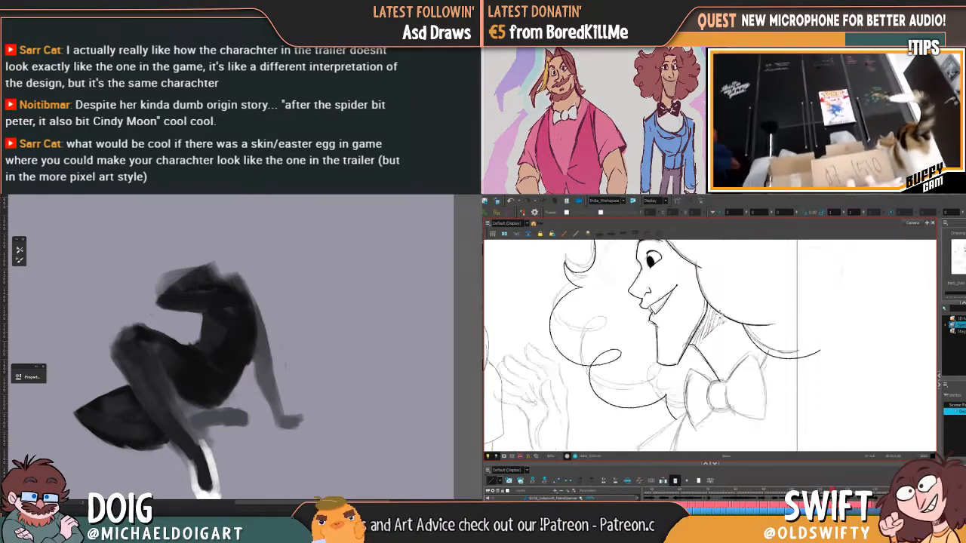
{"action": "key", "text": "g"}
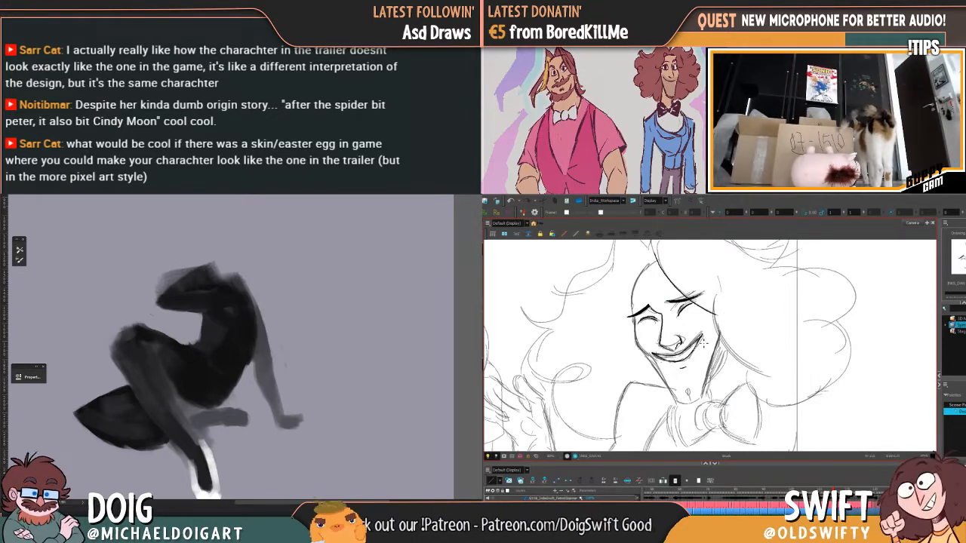
Ink the laughing face's outline from beside the squinting left eye down the cheek and jaw to the chin
{"action": "left_click", "coordinate": [638, 320]}
{"action": "left_click", "coordinate": [641, 324]}
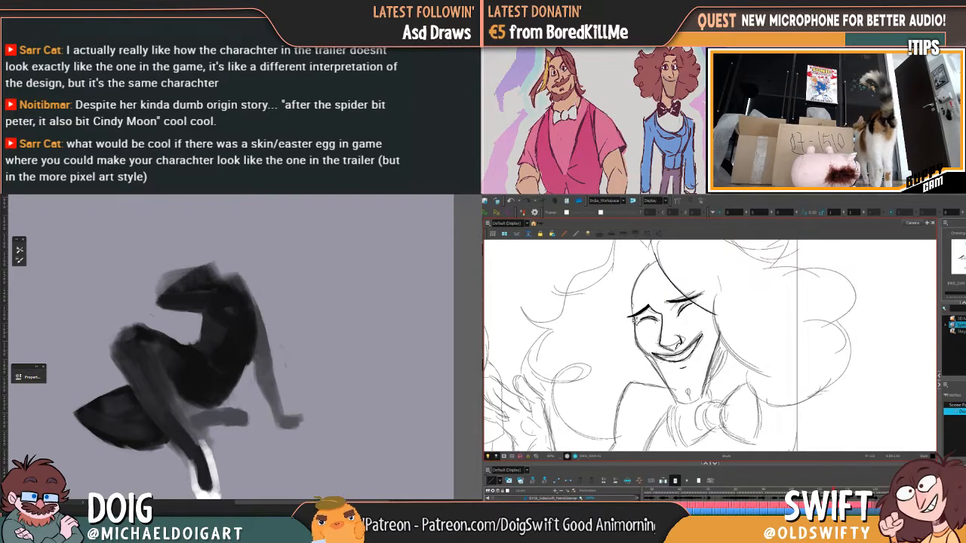
{"action": "left_click", "coordinate": [636, 325]}
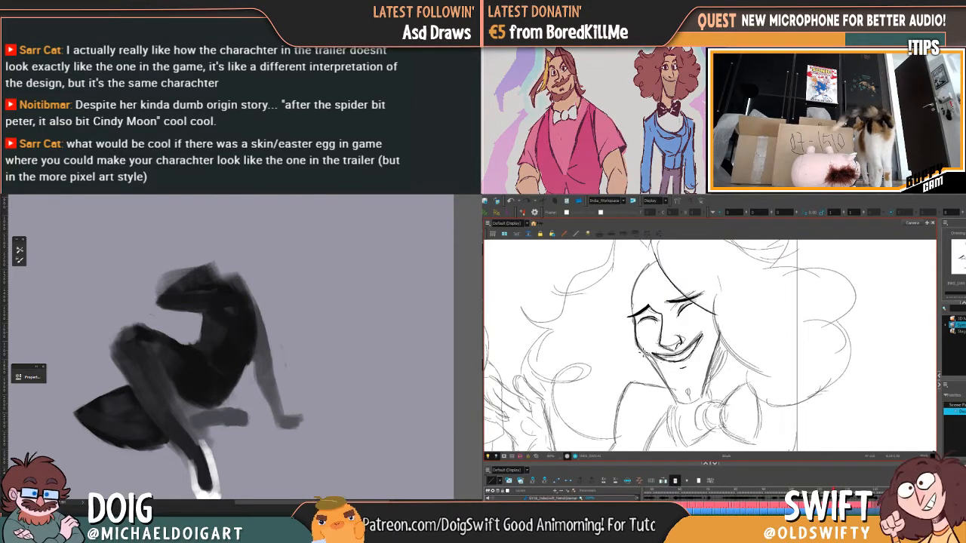
{"action": "left_click_drag", "start_coordinate": [649, 359], "coordinate": [674, 397]}
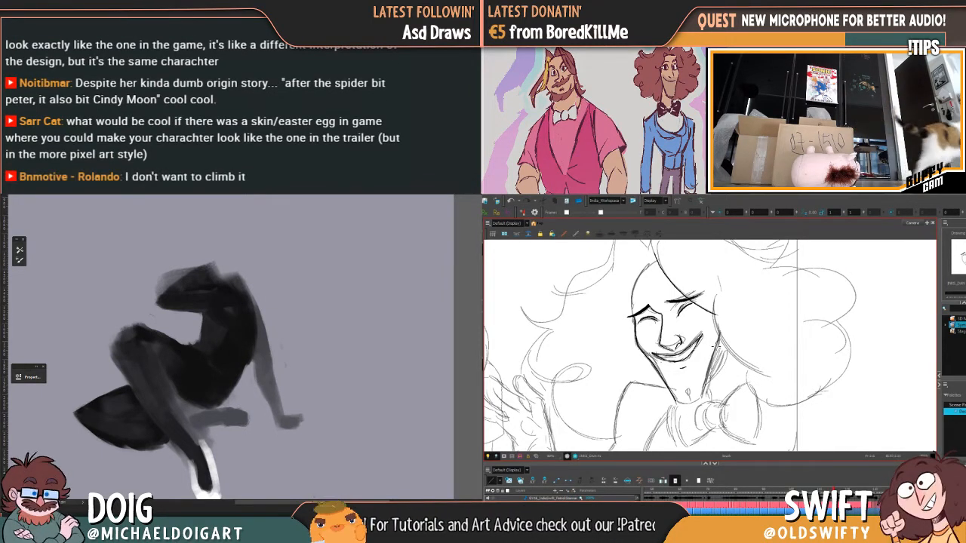
{"action": "key", "text": "f"}
{"action": "key", "text": "g"}
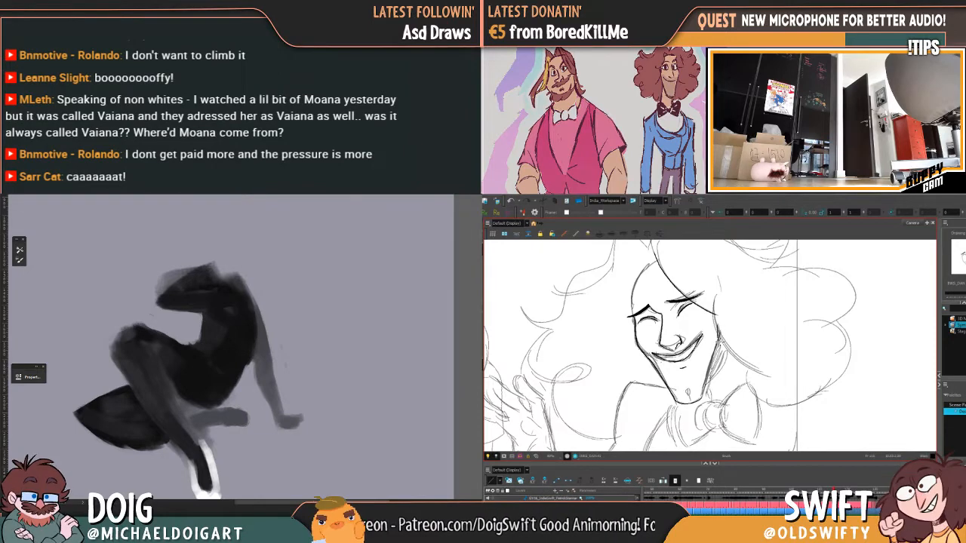
Ink the jaw line on the laughing face's right side and delete the short stray stroke near the cheek
{"action": "left_click_drag", "start_coordinate": [719, 352], "coordinate": [707, 398]}
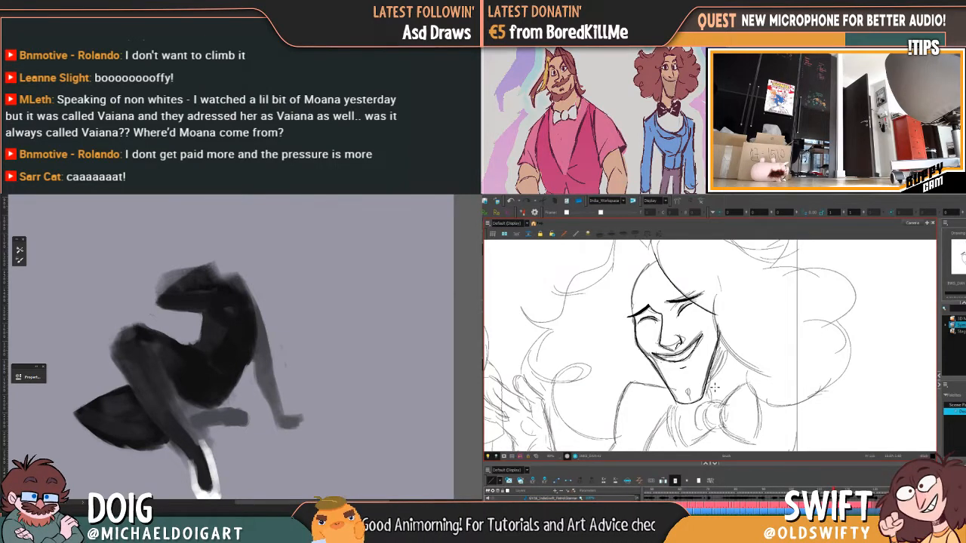
{"action": "key", "text": "alt+s"}
{"action": "left_click", "coordinate": [716, 354]}
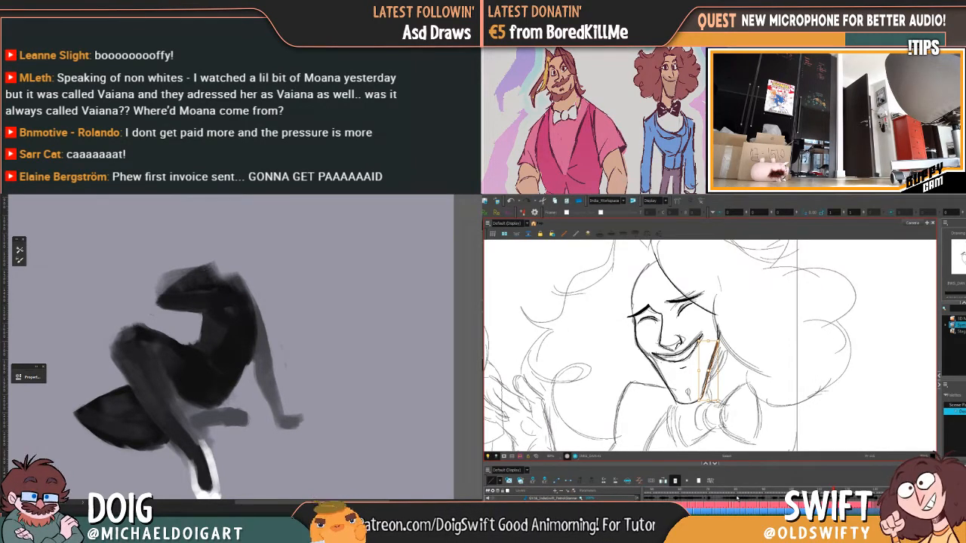
{"action": "key", "text": "comma"}
{"action": "key", "text": "period"}
{"action": "mouse_move", "coordinate": [717, 318]}
{"action": "left_mouse_down"}
{"action": "mouse_move", "coordinate": [728, 338]}
{"action": "mouse_move", "coordinate": [716, 337]}
{"action": "left_mouse_up"}
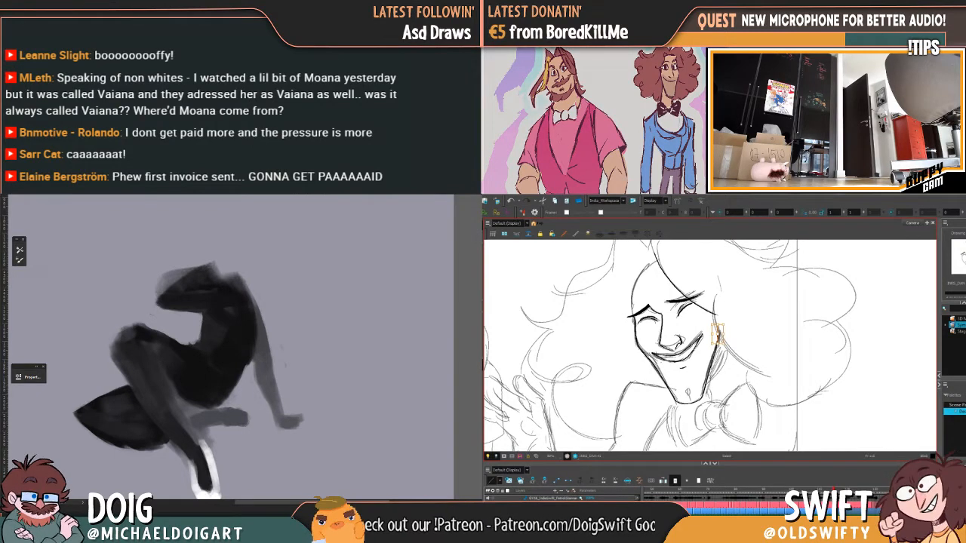
{"action": "key", "text": "Delete"}
Compare with the profile drawing and ink the hair curve sweeping from the laughing face's right cheek toward the shoulder
{"action": "key", "text": "f"}
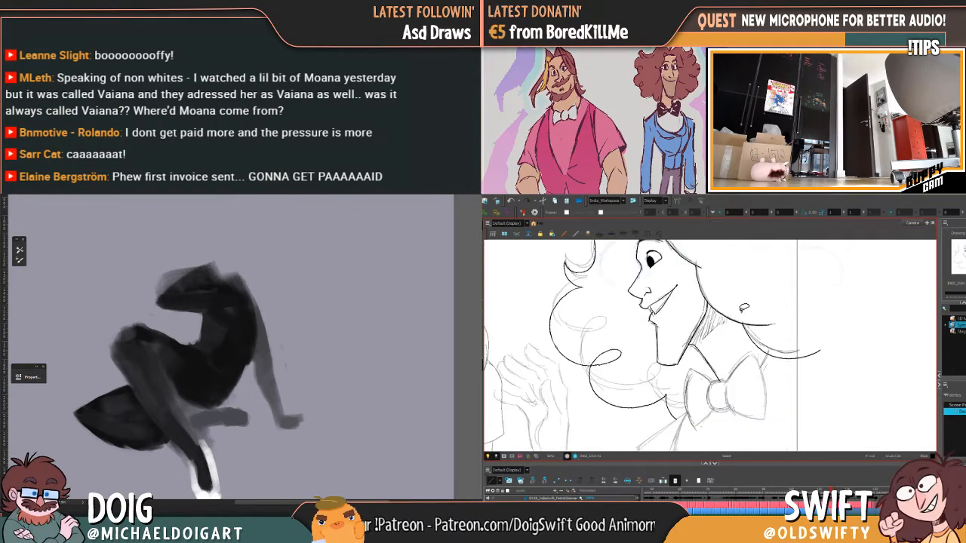
{"action": "key", "text": "g"}
{"action": "key", "text": "f"}
{"action": "key", "text": "g"}
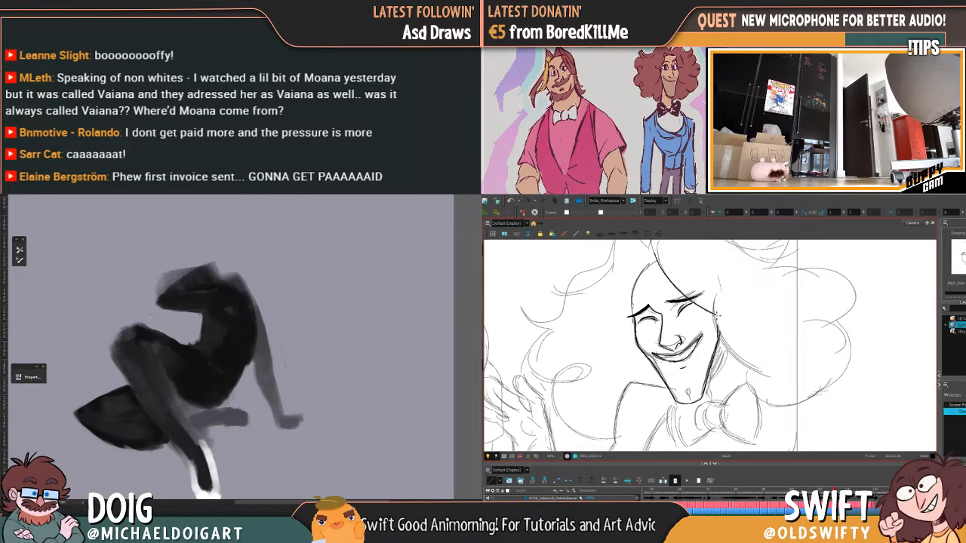
{"action": "mouse_move", "coordinate": [718, 314]}
{"action": "left_mouse_down"}
{"action": "mouse_move", "coordinate": [721, 331]}
{"action": "mouse_move", "coordinate": [778, 366]}
{"action": "left_mouse_up"}
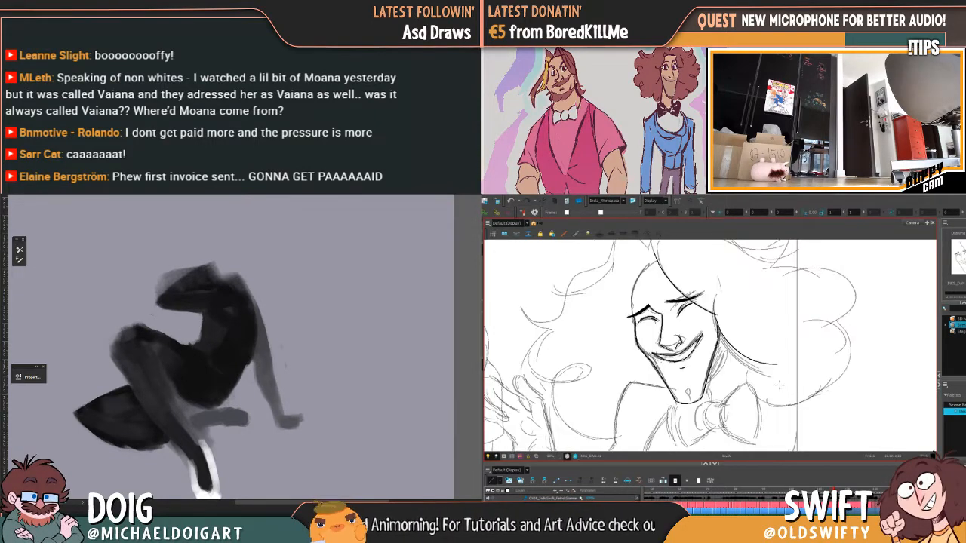
Select the new hair curve beside the jaw and nudge it slightly toward the face
{"action": "key", "text": "period"}
{"action": "key", "text": "comma"}
{"action": "key", "text": "comma"}
{"action": "key", "text": "period"}
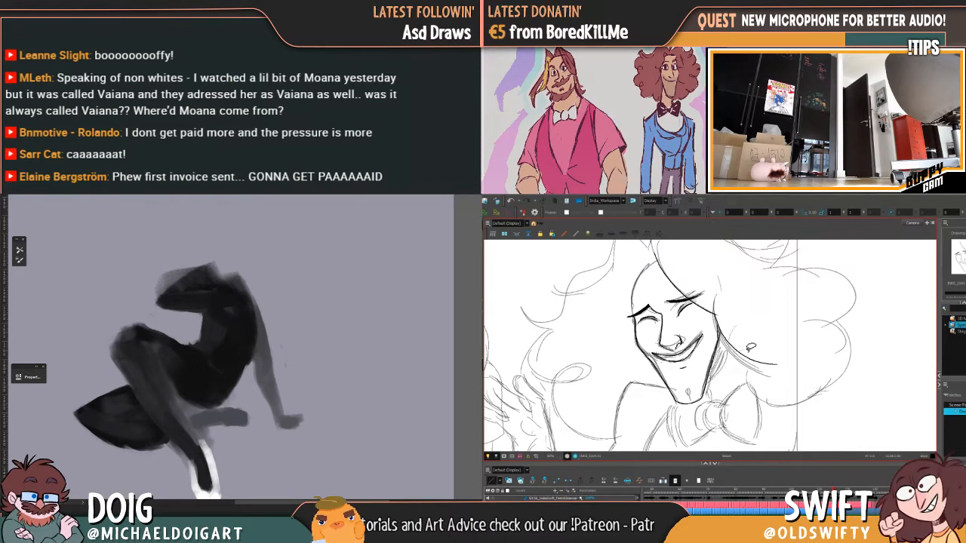
{"action": "key", "text": "alt+s"}
{"action": "left_click", "coordinate": [752, 345]}
{"action": "left_click_drag", "start_coordinate": [757, 364], "coordinate": [752, 364]}
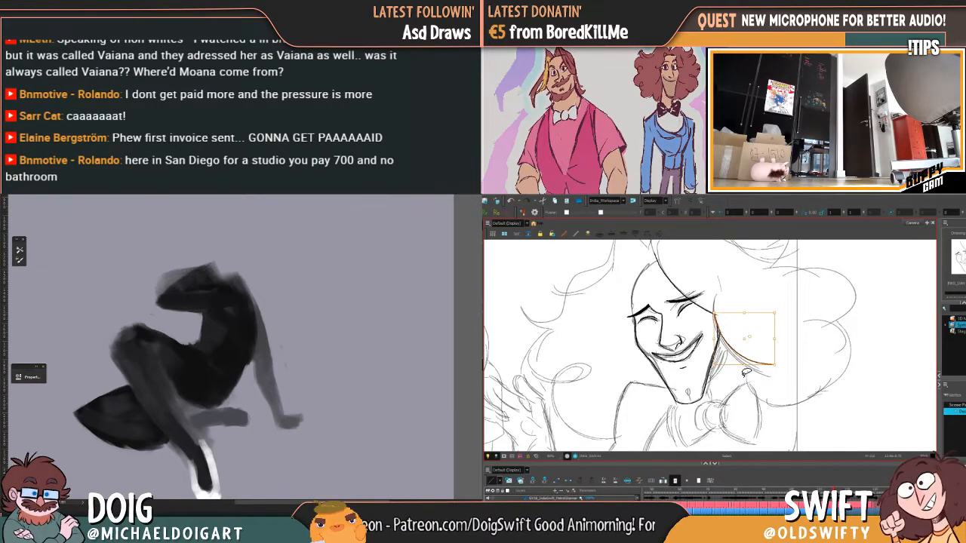
Ink the forehead outline from the hairline down to the left eyebrow, checking it against the neighbouring profile drawing
{"action": "key", "text": "space"}
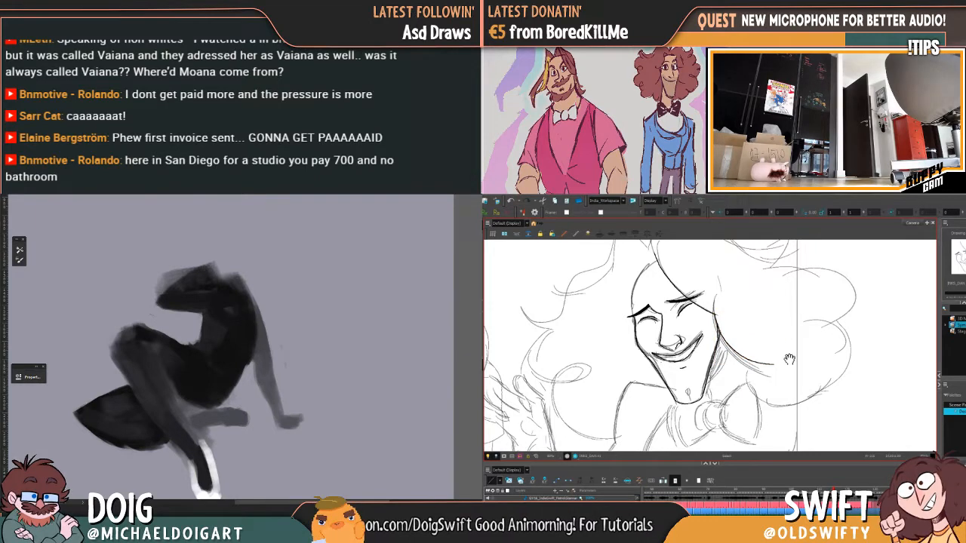
{"action": "left_click_drag", "start_coordinate": [782, 370], "coordinate": [770, 352]}
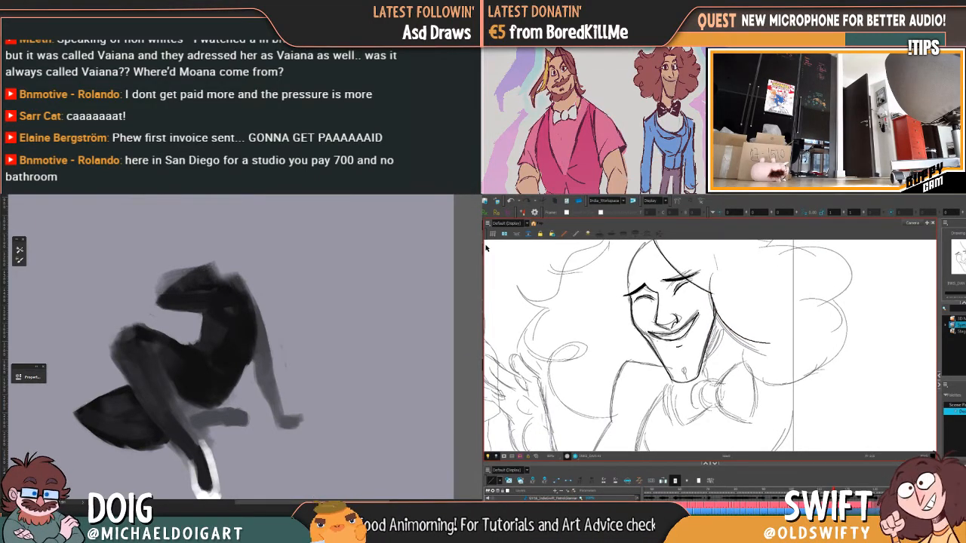
{"action": "key", "text": "comma"}
{"action": "key", "text": "comma"}
{"action": "key", "text": "comma"}
{"action": "key", "text": "comma"}
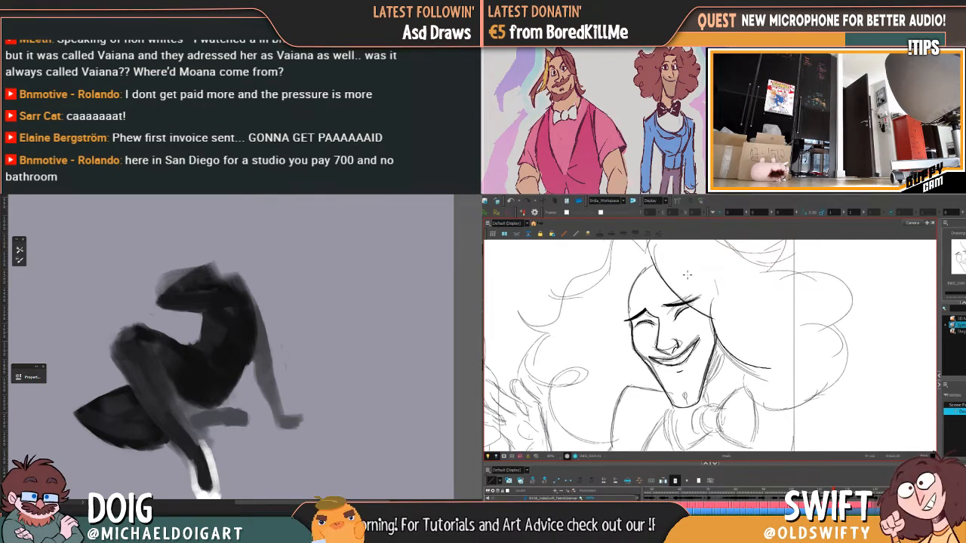
{"action": "key", "text": "period"}
{"action": "key", "text": "comma"}
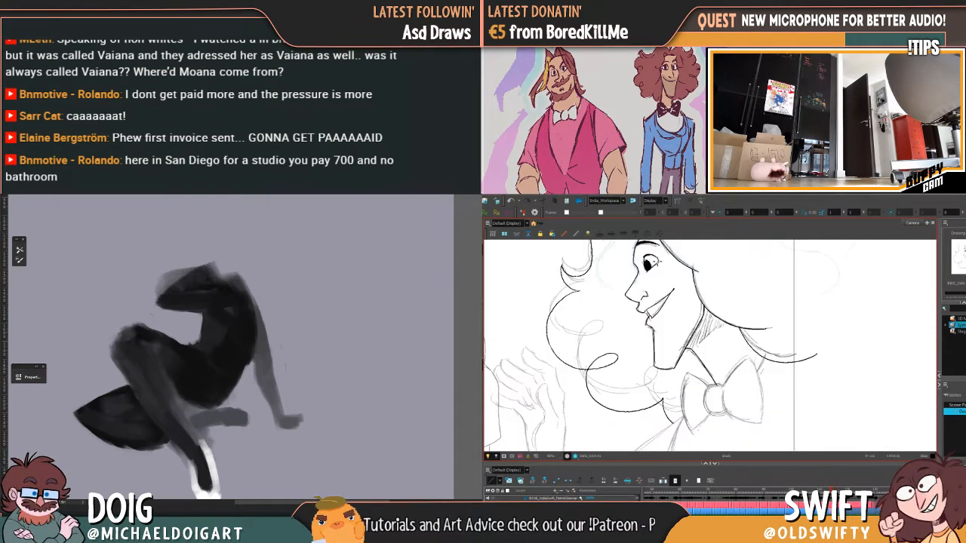
{"action": "key", "text": "period"}
{"action": "left_click_drag", "start_coordinate": [647, 267], "coordinate": [630, 320]}
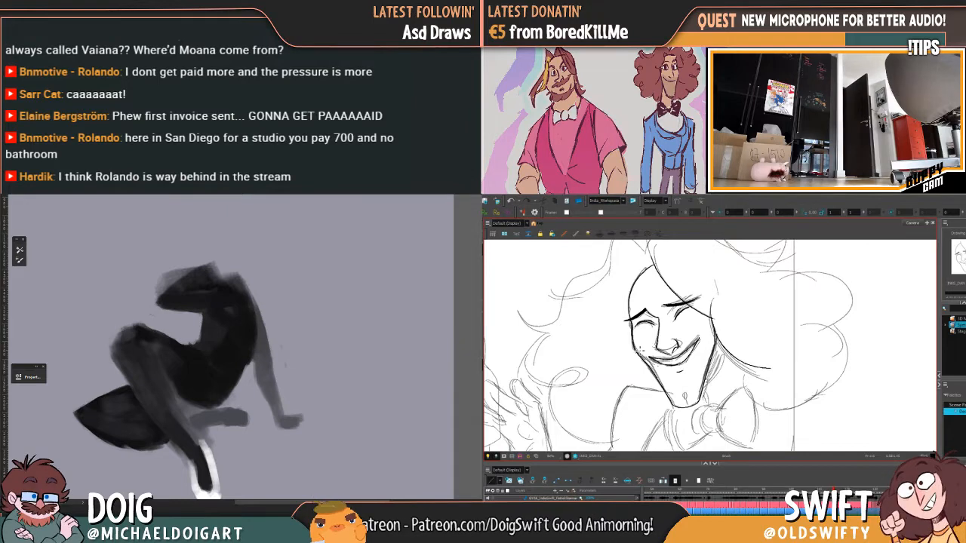
{"action": "key", "text": "f"}
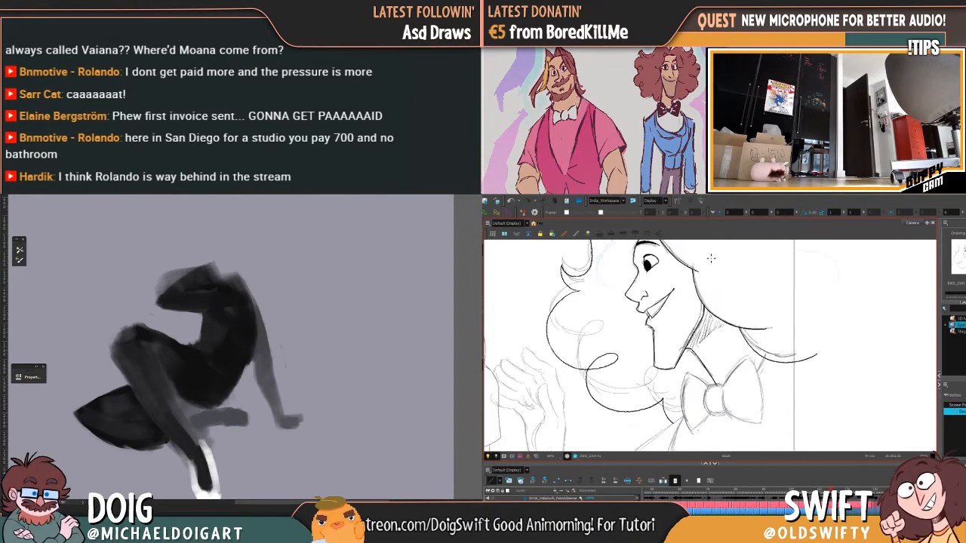
{"action": "key", "text": "g"}
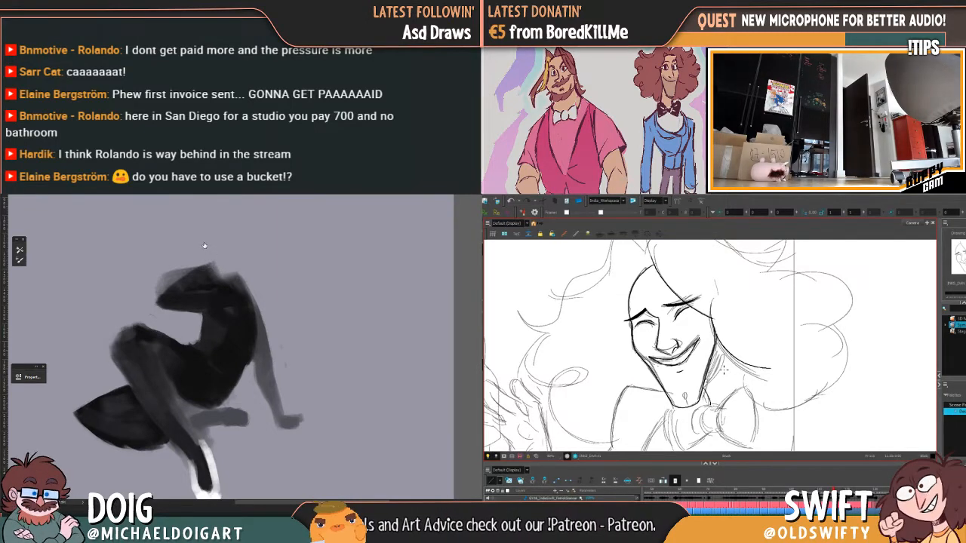
Sample white from the silhouette's foot and fill out its tip, while checking the laughing character's neck line against the profile drawing
{"action": "mouse_move", "coordinate": [210, 413]}
{"action": "left_mouse_down"}
{"action": "mouse_move", "coordinate": [242, 313]}
{"action": "mouse_move", "coordinate": [250, 318]}
{"action": "left_mouse_up"}
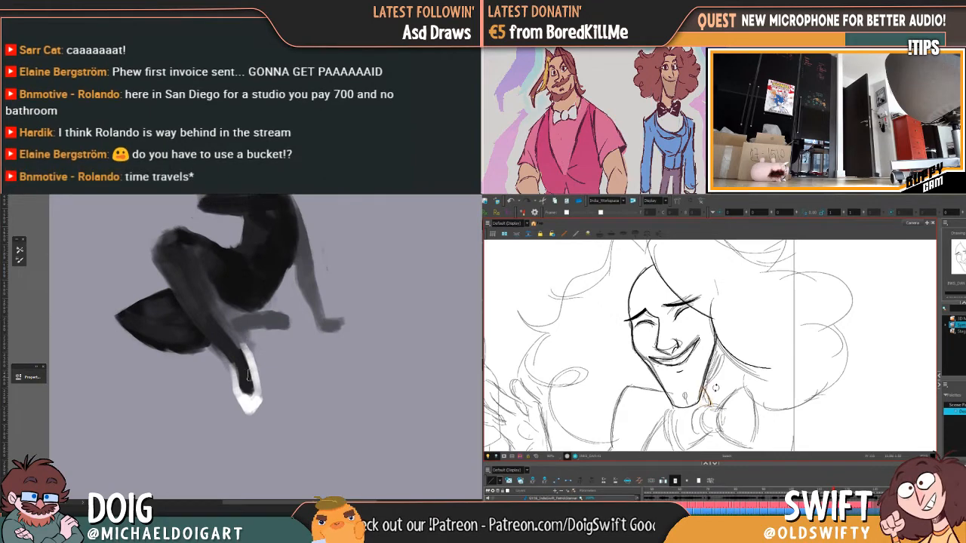
{"action": "left_click", "coordinate": [249, 401], "text": "alt"}
{"action": "left_click", "coordinate": [251, 401], "text": "alt"}
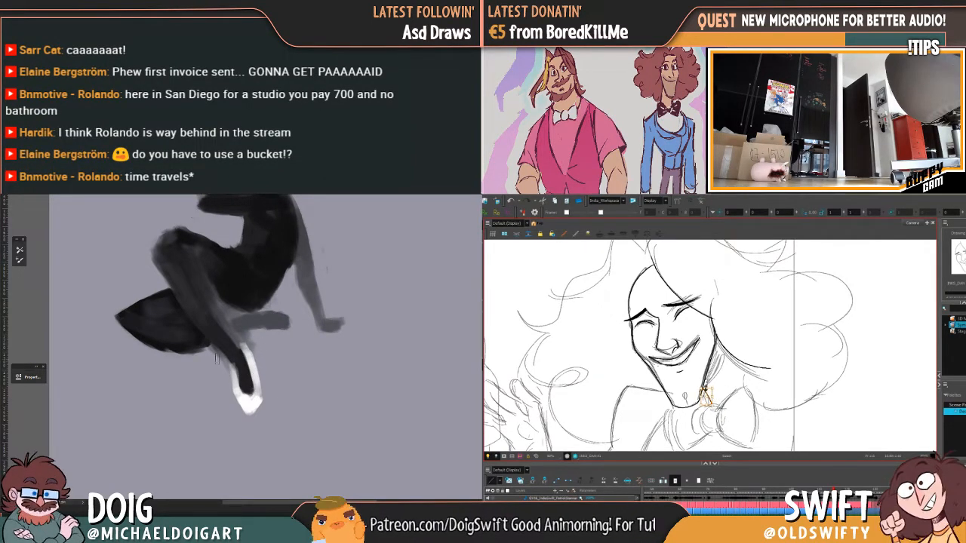
{"action": "key", "text": "g"}
{"action": "key", "text": "f"}
{"action": "key", "text": "g"}
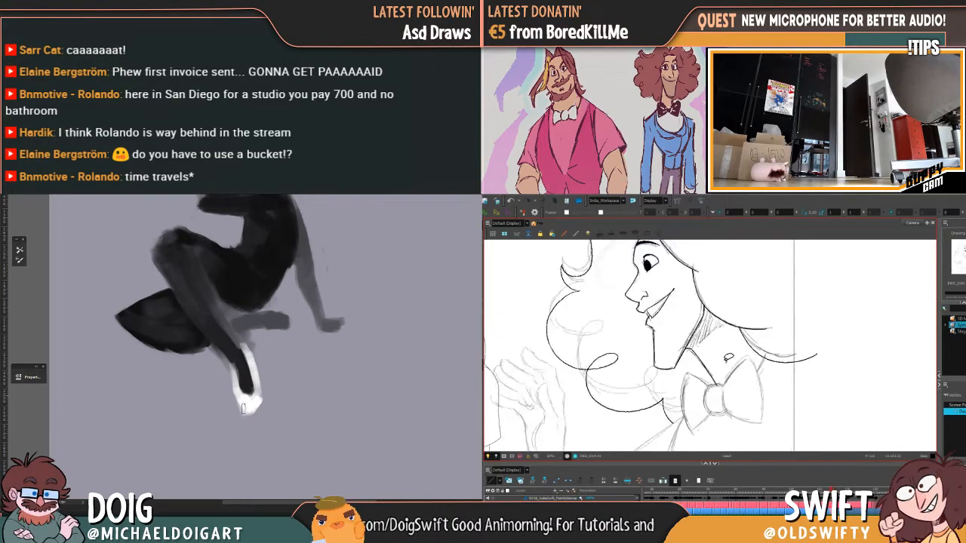
{"action": "key", "text": "f"}
{"action": "left_click_drag", "start_coordinate": [240, 401], "coordinate": [250, 413]}
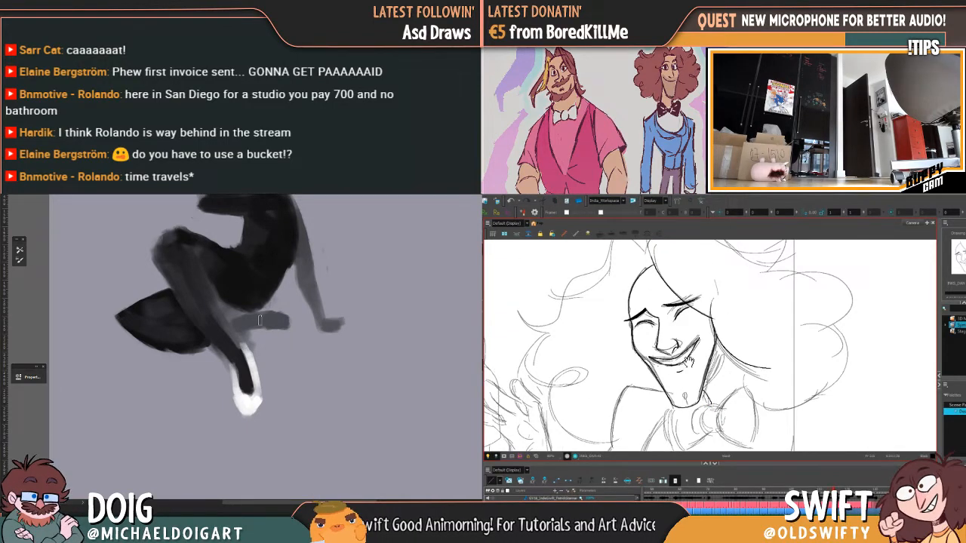
Sample dark tones from the silhouette's pointed shape behind the leg
{"action": "left_click_drag", "start_coordinate": [710, 405], "coordinate": [703, 342]}
{"action": "left_click_drag", "start_coordinate": [258, 312], "coordinate": [274, 354]}
{"action": "mouse_move", "coordinate": [703, 342]}
{"action": "left_mouse_down"}
{"action": "mouse_move", "coordinate": [664, 329]}
{"action": "mouse_move", "coordinate": [688, 335]}
{"action": "mouse_move", "coordinate": [705, 326]}
{"action": "mouse_move", "coordinate": [728, 407]}
{"action": "mouse_move", "coordinate": [780, 294]}
{"action": "left_mouse_up"}
{"action": "left_click", "coordinate": [206, 383], "text": "alt"}
{"action": "left_click", "coordinate": [191, 390], "text": "alt"}
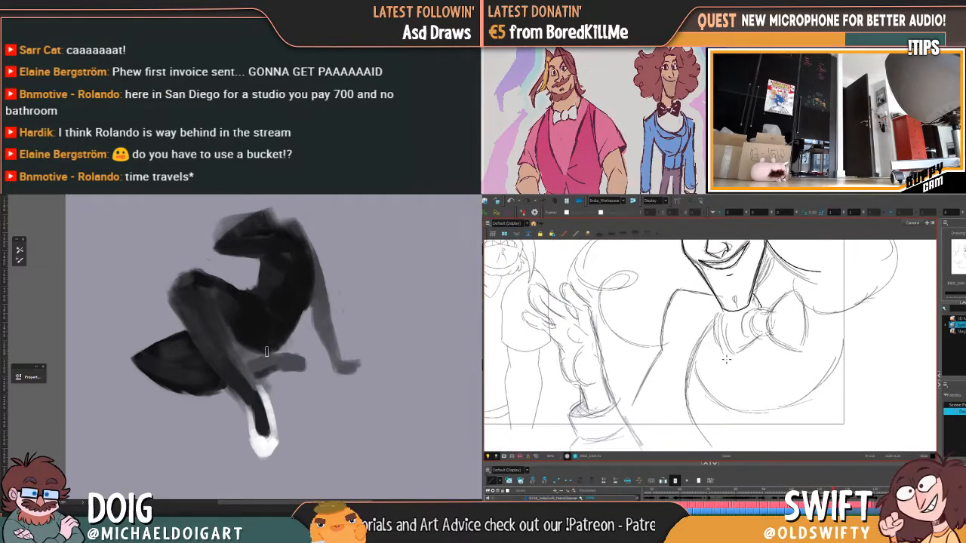
Copy the inked raised hand and cuff from the earlier bow-tie drawing and paste them into the neighbouring drawing
{"action": "key", "text": "comma"}
{"action": "key", "text": "comma"}
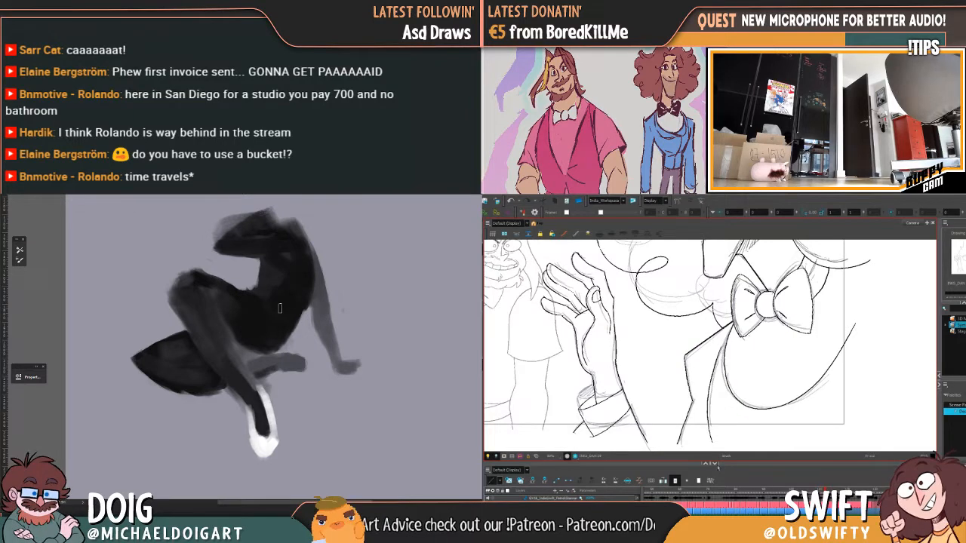
{"action": "key", "text": "period"}
{"action": "key", "text": "comma"}
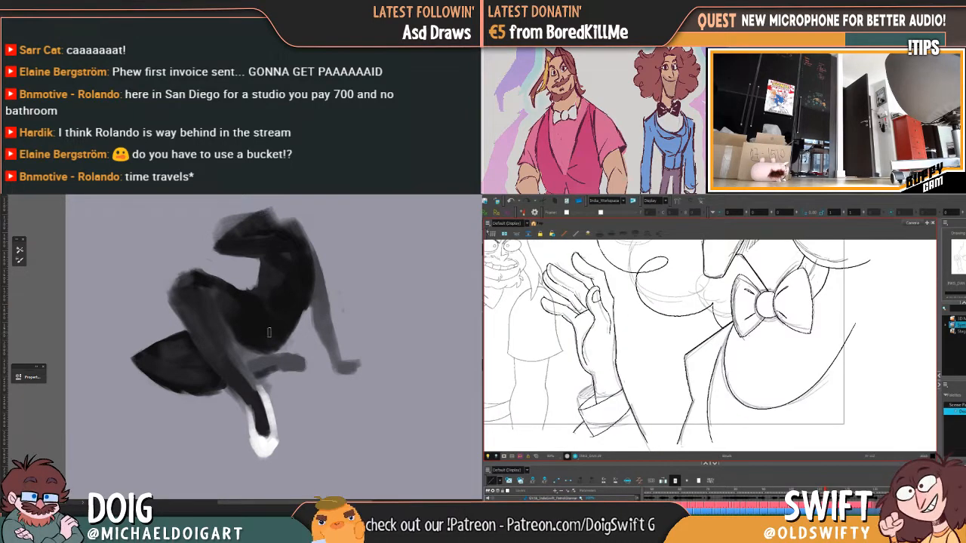
{"action": "mouse_move", "coordinate": [621, 289]}
{"action": "left_mouse_down"}
{"action": "mouse_move", "coordinate": [546, 260]}
{"action": "mouse_move", "coordinate": [539, 341]}
{"action": "mouse_move", "coordinate": [584, 432]}
{"action": "mouse_move", "coordinate": [654, 433]}
{"action": "left_mouse_up"}
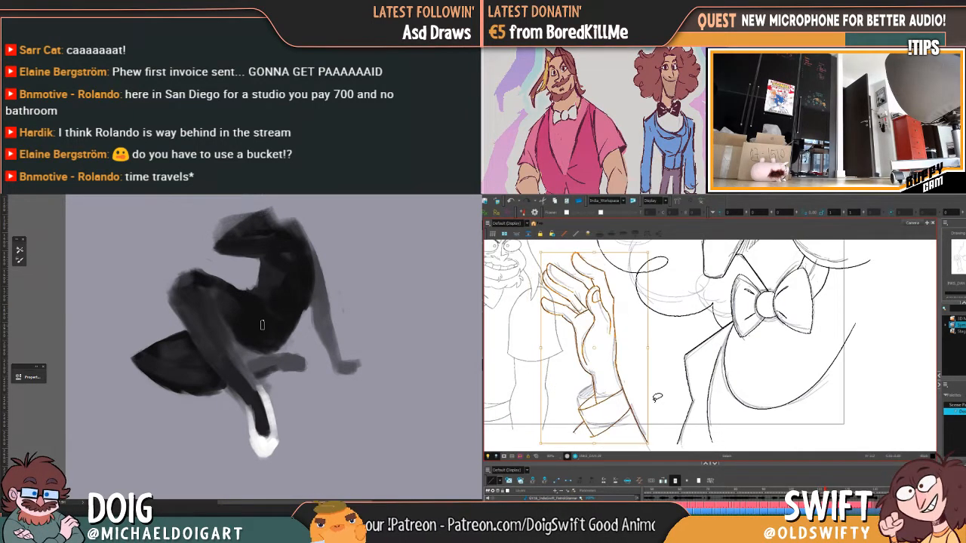
{"action": "key", "text": "period"}
{"action": "key", "text": "ctrl+v"}
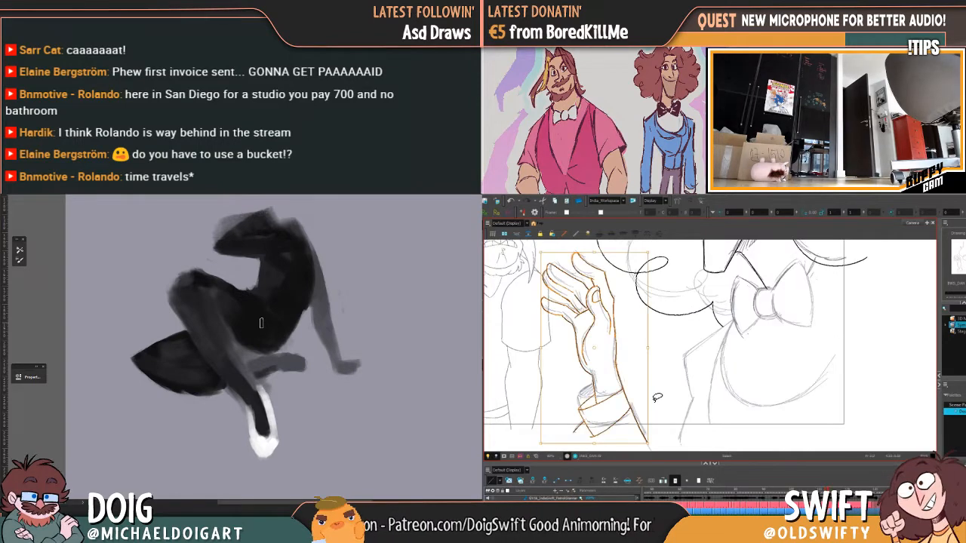
Shift the pasted hand and cuff slightly to line up with the rough sketch of the raised arm
{"action": "left_click_drag", "start_coordinate": [607, 251], "coordinate": [599, 250]}
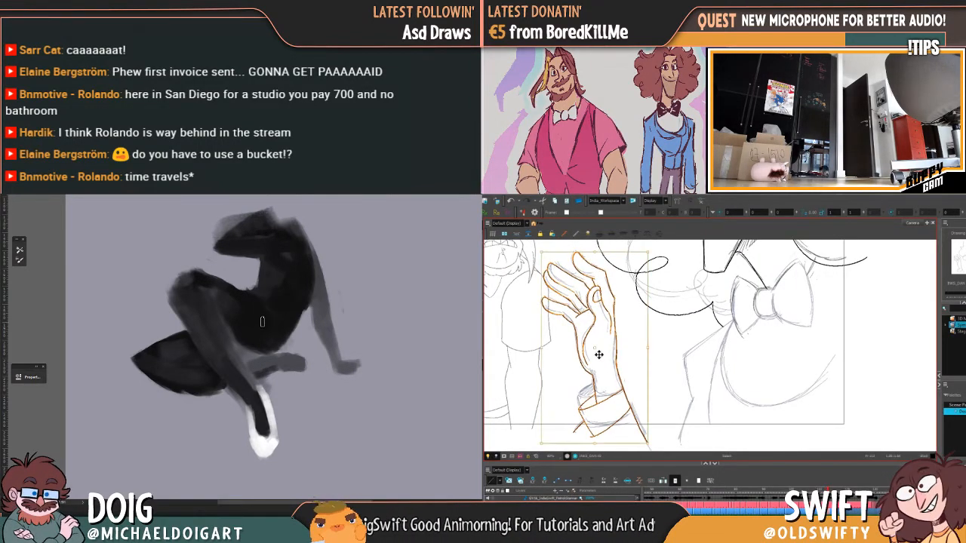
{"action": "left_click_drag", "start_coordinate": [599, 354], "coordinate": [625, 413]}
{"action": "left_click_drag", "start_coordinate": [653, 252], "coordinate": [655, 258]}
{"action": "key", "text": "comma"}
{"action": "key", "text": "comma"}
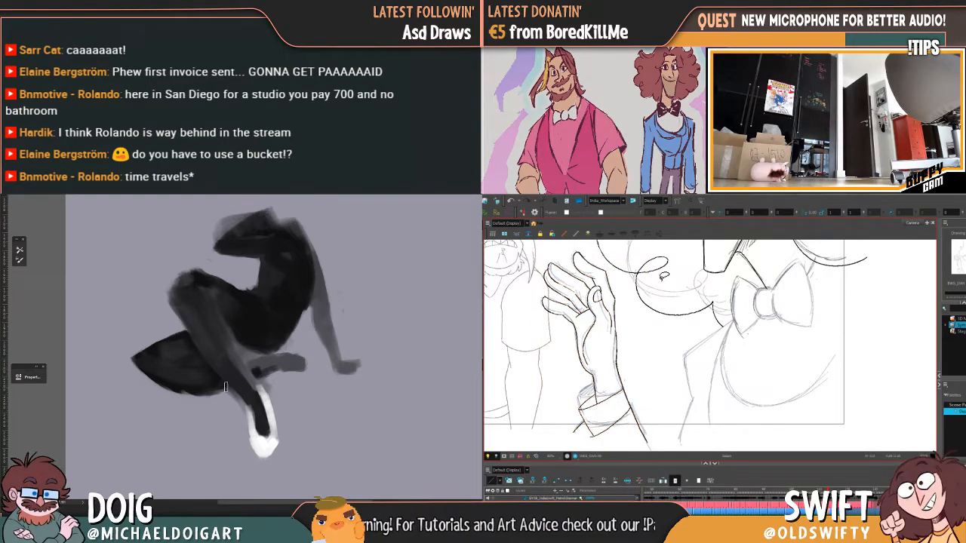
Flip between the neighbouring bow-tie drawings to compare the pasted raised hand and cuff
{"action": "key", "text": "comma"}
{"action": "key", "text": "comma"}
{"action": "mouse_move", "coordinate": [244, 287]}
{"action": "left_mouse_down"}
{"action": "mouse_move", "coordinate": [229, 337]}
{"action": "mouse_move", "coordinate": [191, 307]}
{"action": "mouse_move", "coordinate": [180, 312]}
{"action": "left_mouse_up"}
{"action": "key", "text": "comma"}
{"action": "key", "text": "comma"}
{"action": "key", "text": "comma"}
{"action": "key", "text": "period"}
{"action": "key", "text": "comma"}
{"action": "key", "text": "period"}
{"action": "key", "text": "comma"}
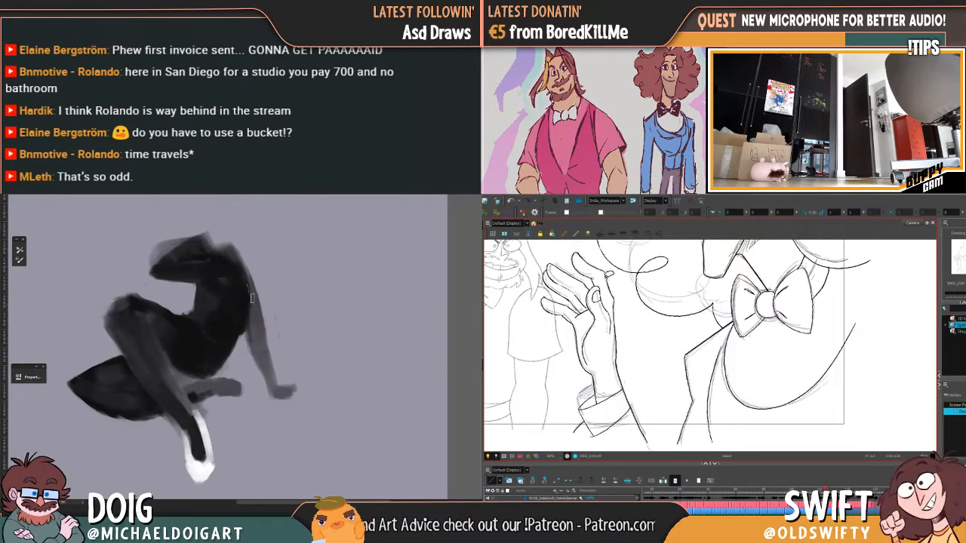
{"action": "key", "text": "period"}
Sample white from the silhouette's foot and paint it down the supporting arm from the shoulder, while comparing the raised-hand drawings
{"action": "left_click_drag", "start_coordinate": [244, 291], "coordinate": [243, 286]}
{"action": "left_click", "coordinate": [204, 468], "text": "alt"}
{"action": "key", "text": "comma"}
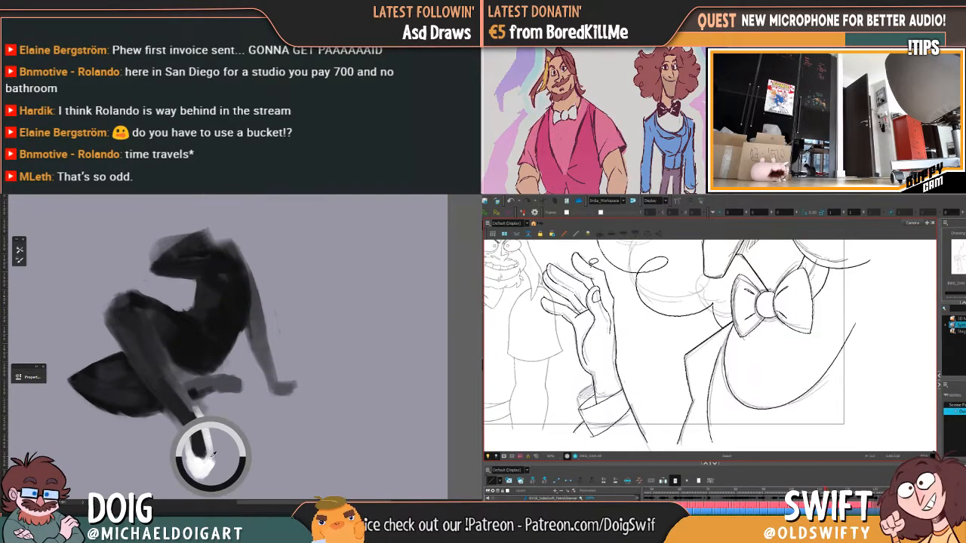
{"action": "key", "text": "period"}
{"action": "mouse_move", "coordinate": [586, 297]}
{"action": "left_mouse_down"}
{"action": "mouse_move", "coordinate": [539, 304]}
{"action": "mouse_move", "coordinate": [571, 251]}
{"action": "mouse_move", "coordinate": [541, 257]}
{"action": "left_mouse_up"}
{"action": "key", "text": "comma"}
{"action": "mouse_move", "coordinate": [251, 272]}
{"action": "left_mouse_down"}
{"action": "mouse_move", "coordinate": [242, 257]}
{"action": "mouse_move", "coordinate": [261, 354]}
{"action": "left_mouse_up"}
{"action": "key", "text": "period"}
{"action": "key", "text": "comma"}
{"action": "key", "text": "period"}
{"action": "left_click_drag", "start_coordinate": [255, 294], "coordinate": [264, 350]}
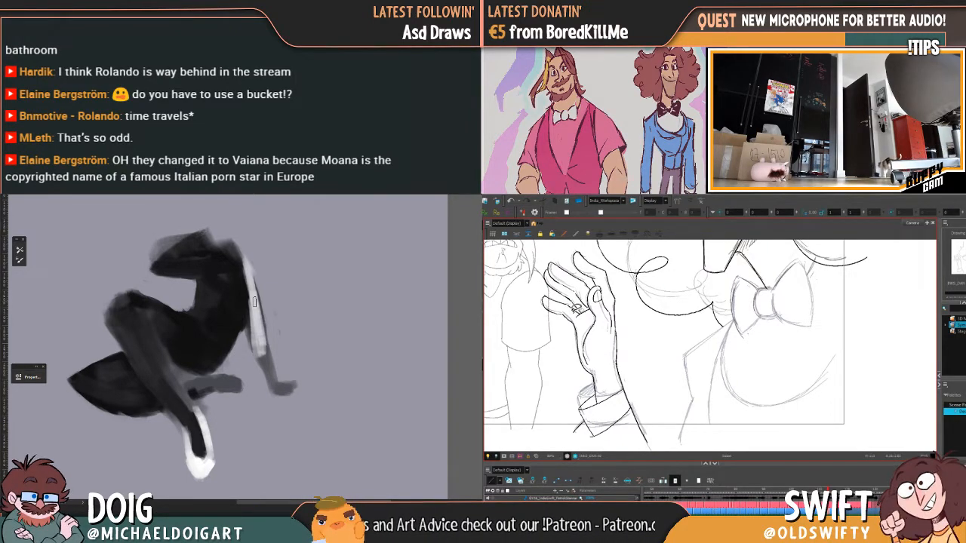
Sample light tones from the supporting arm and smooth its white area, while comparing the two raised-hand drawings
{"action": "key", "text": "comma"}
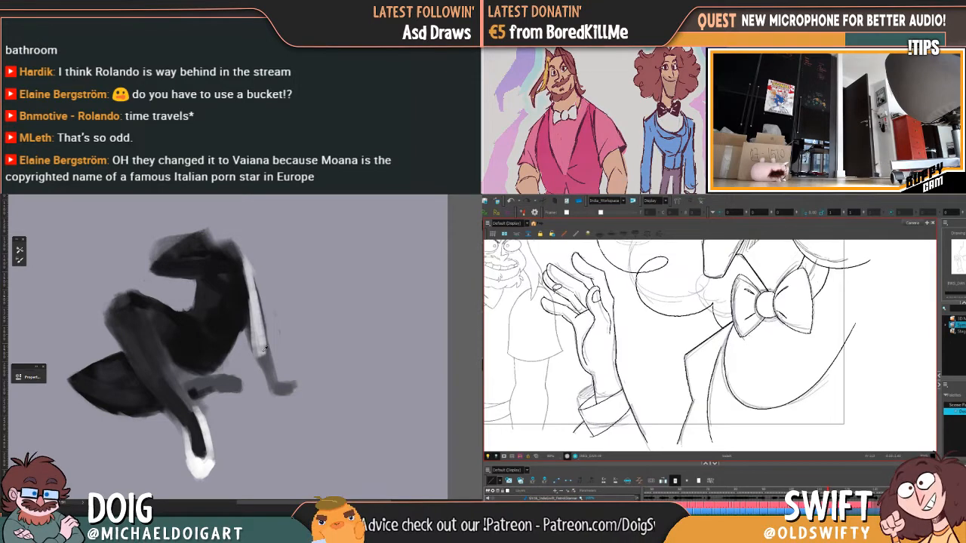
{"action": "key", "text": "period"}
{"action": "left_click", "coordinate": [255, 352], "text": "alt"}
{"action": "key", "text": "comma"}
{"action": "key", "text": "period"}
{"action": "left_click_drag", "start_coordinate": [257, 325], "coordinate": [256, 342]}
{"action": "key", "text": "comma"}
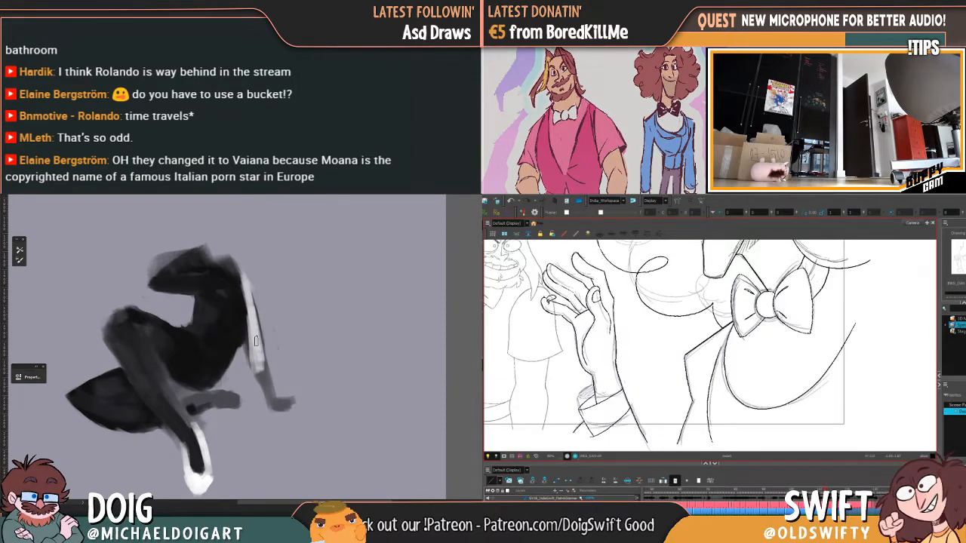
{"action": "key", "text": "period"}
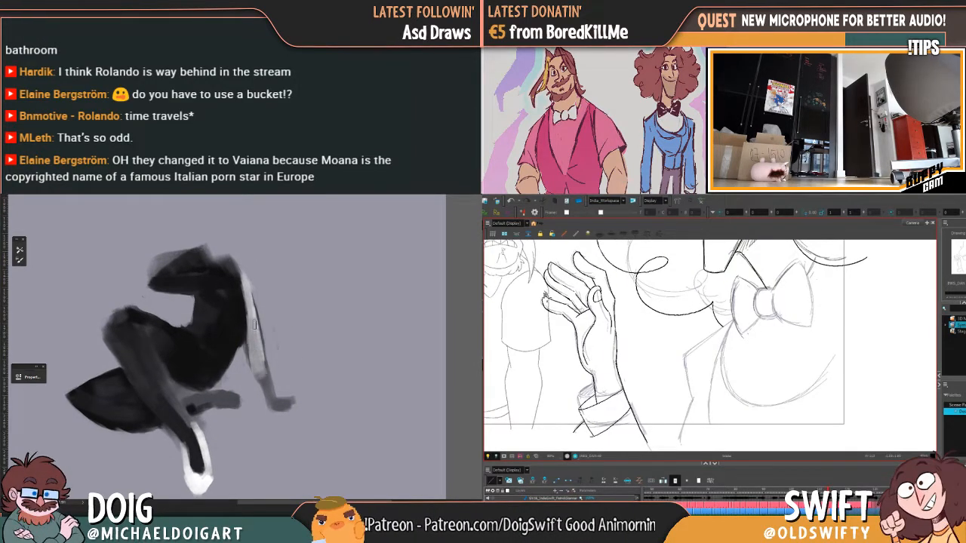
{"action": "left_click", "coordinate": [252, 300], "text": "alt"}
{"action": "key", "text": "comma"}
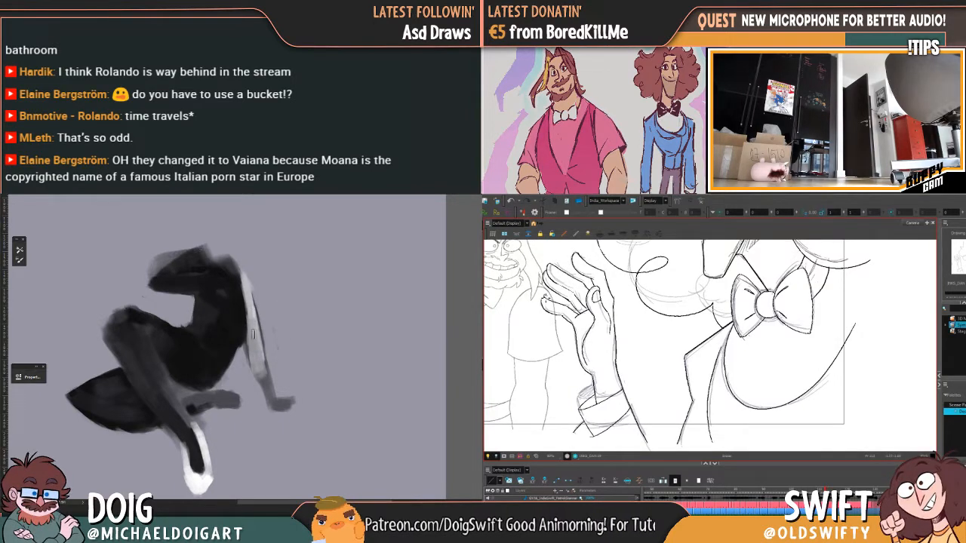
{"action": "key", "text": "period"}
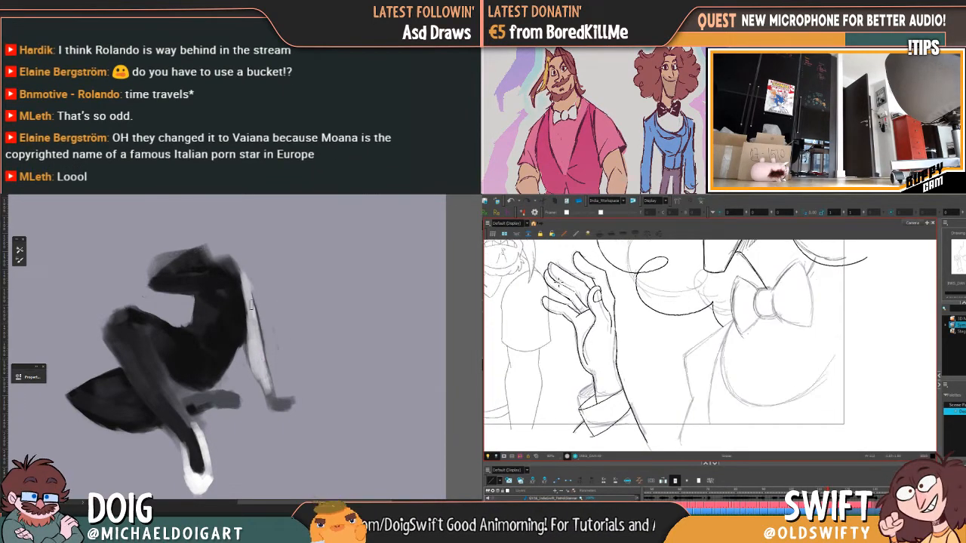
Extend the white down the supporting forearm into the hand, and select a lower finger line of the inked raised hand
{"action": "key", "text": "comma"}
{"action": "key", "text": "period"}
{"action": "key", "text": "period"}
{"action": "key", "text": "comma"}
{"action": "mouse_move", "coordinate": [299, 378]}
{"action": "left_mouse_down"}
{"action": "mouse_move", "coordinate": [298, 366]}
{"action": "mouse_move", "coordinate": [271, 393]}
{"action": "left_mouse_up"}
{"action": "key", "text": "comma"}
{"action": "key", "text": "period"}
{"action": "left_click", "coordinate": [566, 307]}
{"action": "mouse_move", "coordinate": [264, 356]}
{"action": "left_mouse_down"}
{"action": "mouse_move", "coordinate": [273, 394]}
{"action": "mouse_move", "coordinate": [288, 393]}
{"action": "mouse_move", "coordinate": [277, 394]}
{"action": "left_mouse_up"}
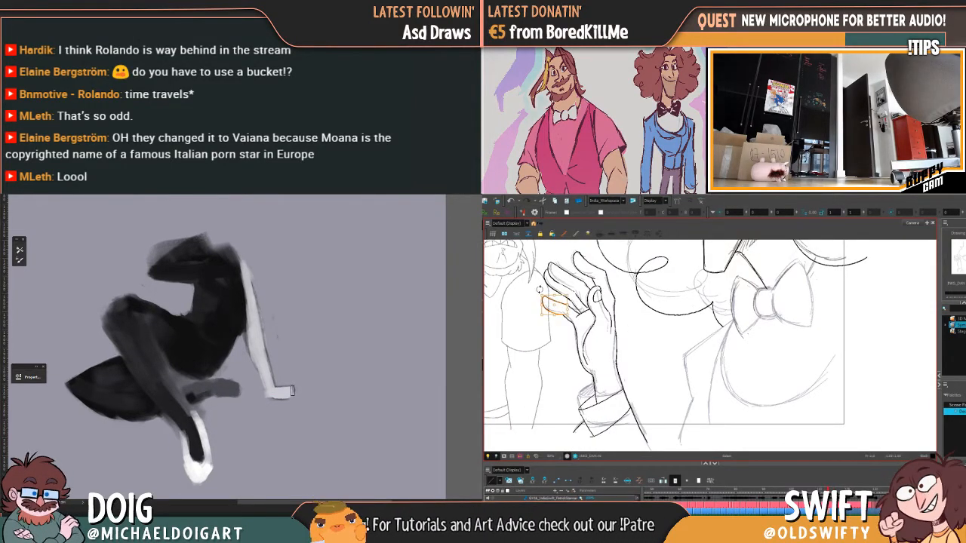
Round off the white supporting hand and wrist, while flipping between the bow-tie drawings to check the inked fingers
{"action": "mouse_move", "coordinate": [268, 337]}
{"action": "left_mouse_down"}
{"action": "mouse_move", "coordinate": [269, 370]}
{"action": "mouse_move", "coordinate": [265, 337]}
{"action": "mouse_move", "coordinate": [279, 360]}
{"action": "left_mouse_up"}
{"action": "key", "text": "comma"}
{"action": "key", "text": "period"}
{"action": "key", "text": "comma"}
{"action": "key", "text": "period"}
{"action": "key", "text": "comma"}
{"action": "key", "text": "period"}
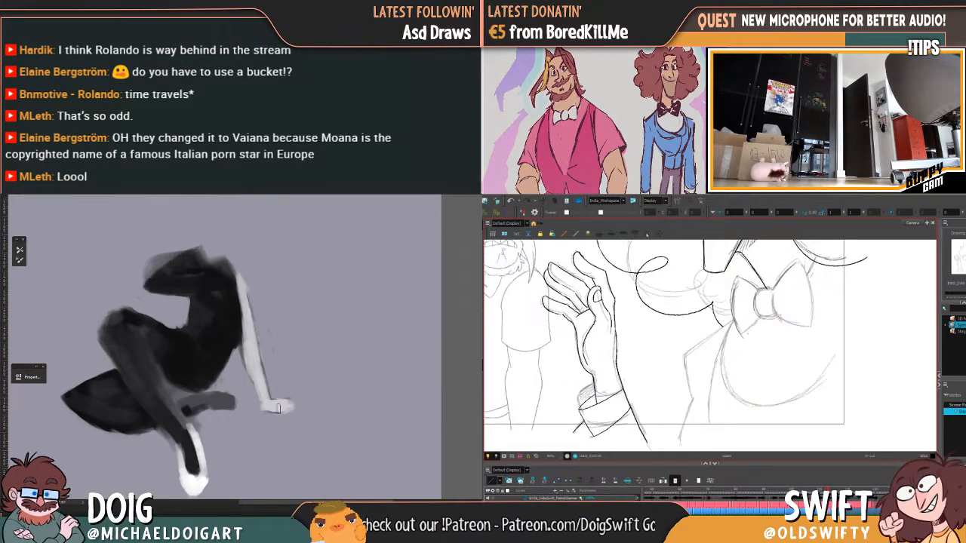
{"action": "key", "text": "comma"}
{"action": "key", "text": "period"}
{"action": "key", "text": "comma"}
{"action": "key", "text": "period"}
Select the inked raised hand and wrist lines, clear the selection, and compare them with the neighbouring drawing
{"action": "mouse_move", "coordinate": [625, 336]}
{"action": "left_mouse_down"}
{"action": "mouse_move", "coordinate": [595, 369]}
{"action": "mouse_move", "coordinate": [544, 300]}
{"action": "left_mouse_up"}
{"action": "mouse_move", "coordinate": [247, 366]}
{"action": "left_mouse_down"}
{"action": "mouse_move", "coordinate": [272, 363]}
{"action": "mouse_move", "coordinate": [270, 378]}
{"action": "left_mouse_up"}
{"action": "mouse_move", "coordinate": [543, 300]}
{"action": "left_mouse_down"}
{"action": "mouse_move", "coordinate": [584, 248]}
{"action": "mouse_move", "coordinate": [630, 316]}
{"action": "left_mouse_up"}
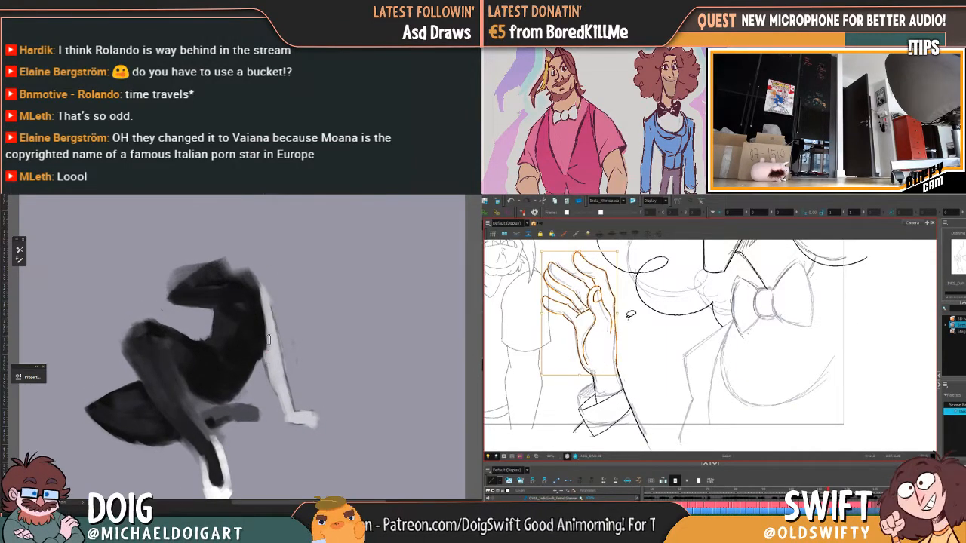
{"action": "key", "text": "Escape"}
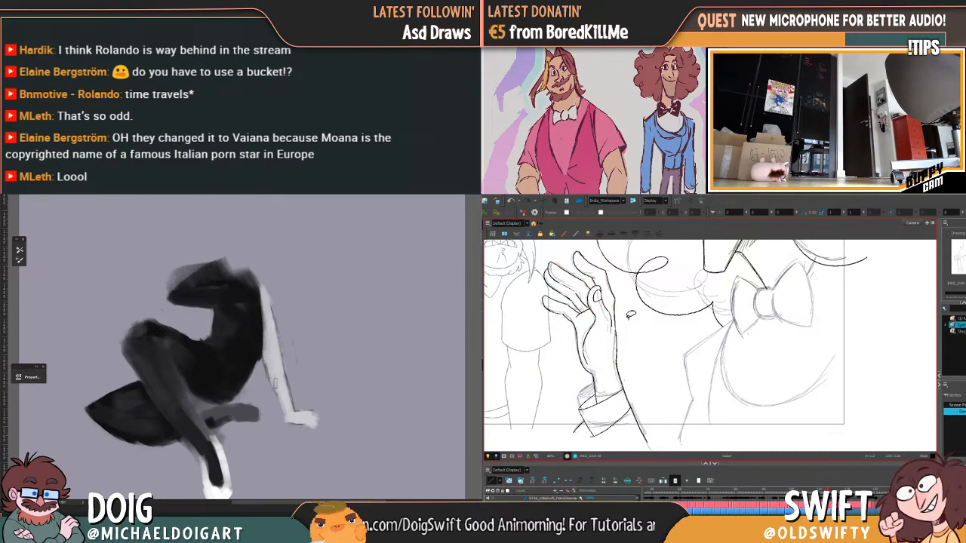
{"action": "key", "text": "comma"}
{"action": "key", "text": "period"}
{"action": "key", "text": "comma"}
{"action": "key", "text": "period"}
{"action": "mouse_move", "coordinate": [284, 333]}
{"action": "left_mouse_down"}
{"action": "mouse_move", "coordinate": [277, 354]}
{"action": "mouse_move", "coordinate": [257, 348]}
{"action": "mouse_move", "coordinate": [264, 330]}
{"action": "mouse_move", "coordinate": [276, 332]}
{"action": "left_mouse_up"}
{"action": "left_click", "coordinate": [596, 376]}
{"action": "key", "text": "Escape"}
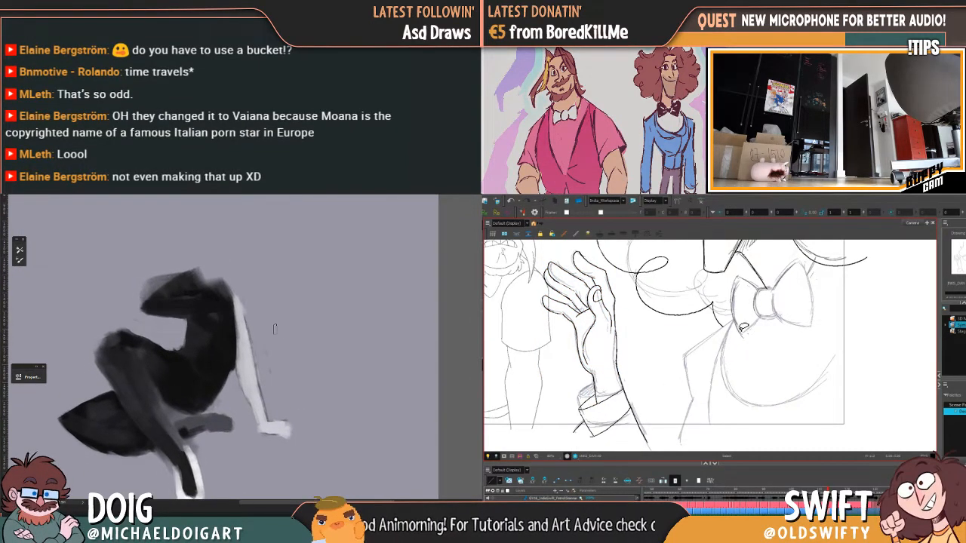
Copy the inked bow tie, collar, lapel and shirt front from the earlier drawing and paste them into the neighbouring drawing
{"action": "left_click_drag", "start_coordinate": [742, 329], "coordinate": [721, 361]}
{"action": "key", "text": "comma"}
{"action": "key", "text": "comma"}
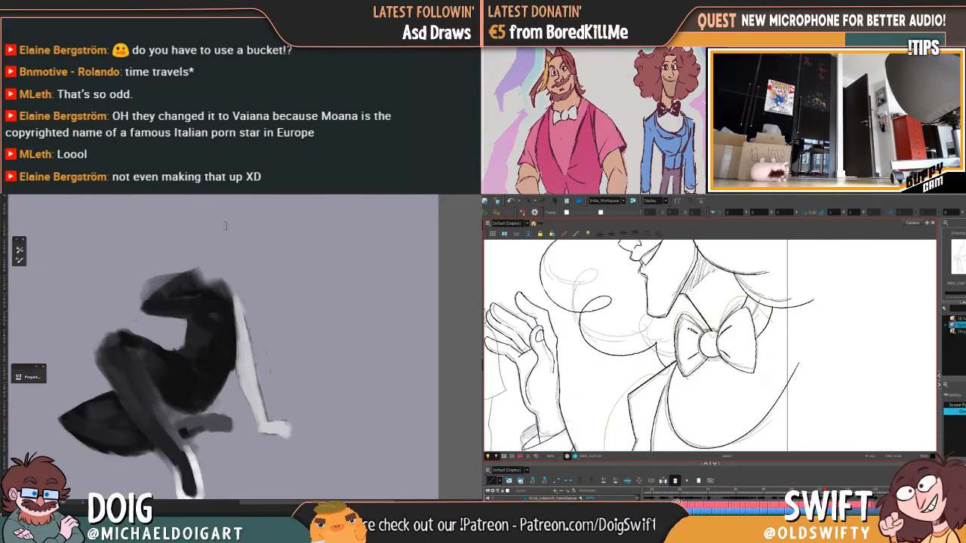
{"action": "mouse_move", "coordinate": [605, 451]}
{"action": "left_mouse_down"}
{"action": "mouse_move", "coordinate": [828, 358]}
{"action": "mouse_move", "coordinate": [819, 362]}
{"action": "left_mouse_up"}
{"action": "left_click_drag", "start_coordinate": [713, 450], "coordinate": [707, 416]}
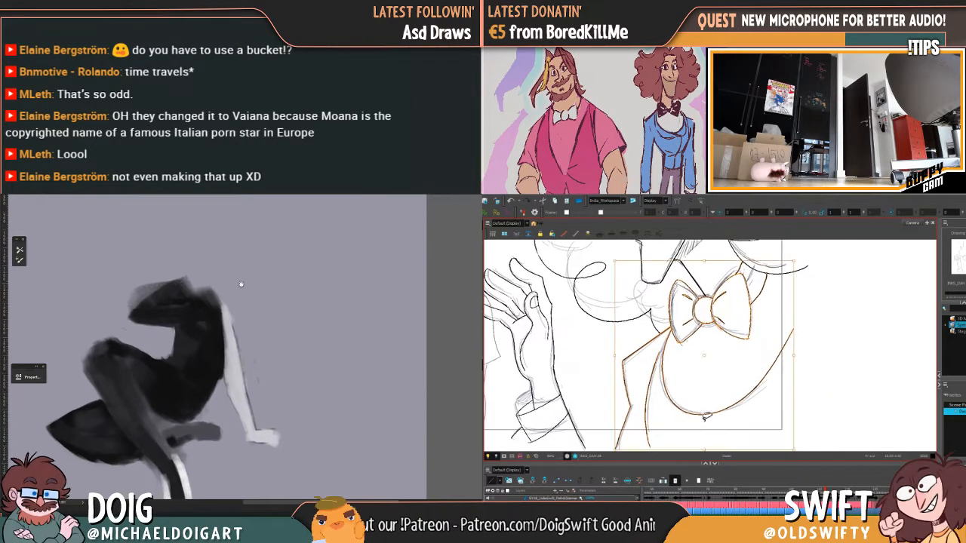
{"action": "left_click_drag", "start_coordinate": [241, 284], "coordinate": [241, 281]}
{"action": "key", "text": "."}
{"action": "key", "text": "ctrl+v"}
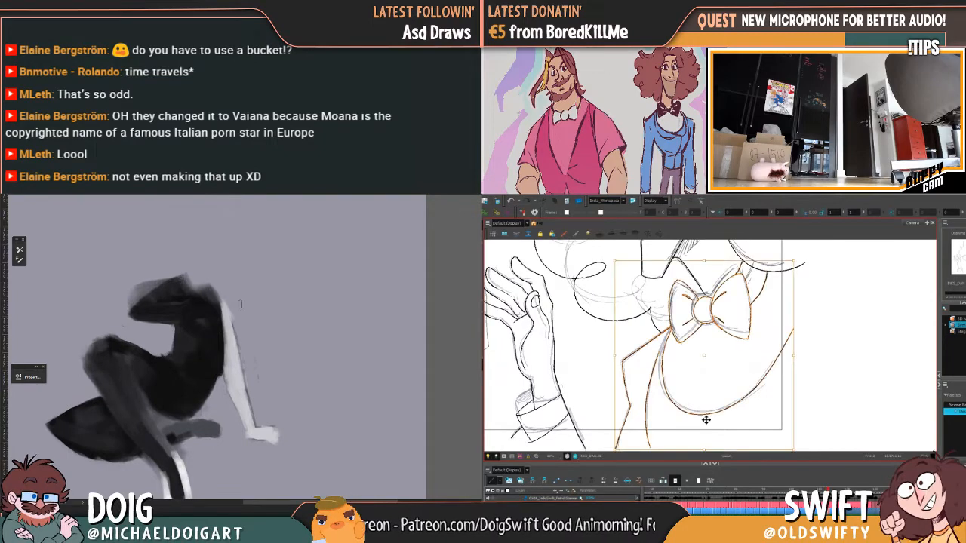
Nudge the pasted bow tie and jacket lines up and left to match the rough sketch, and sample the white arm
{"action": "left_click", "coordinate": [229, 345], "text": "alt"}
{"action": "key", "text": "Up"}
{"action": "key", "text": "Up"}
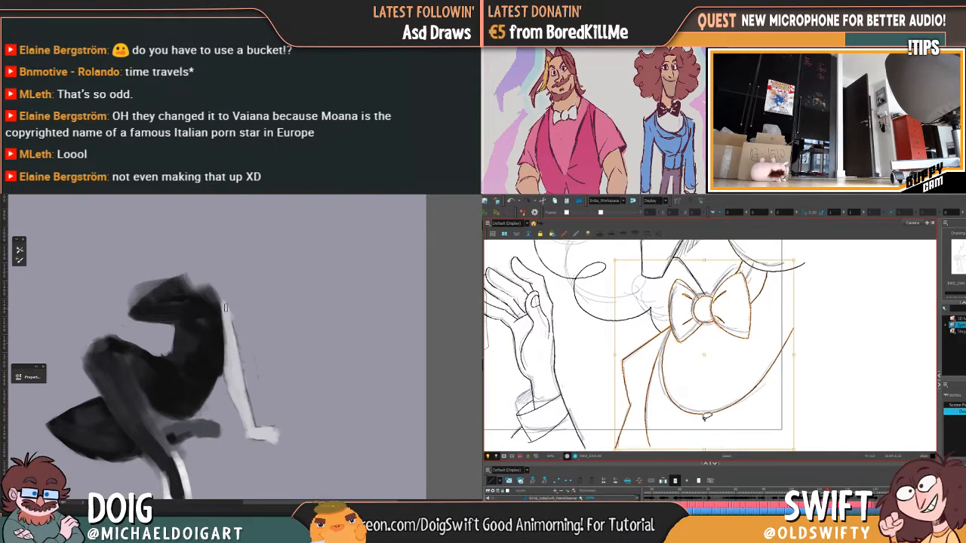
{"action": "key", "text": "Left"}
{"action": "key", "text": "Escape"}
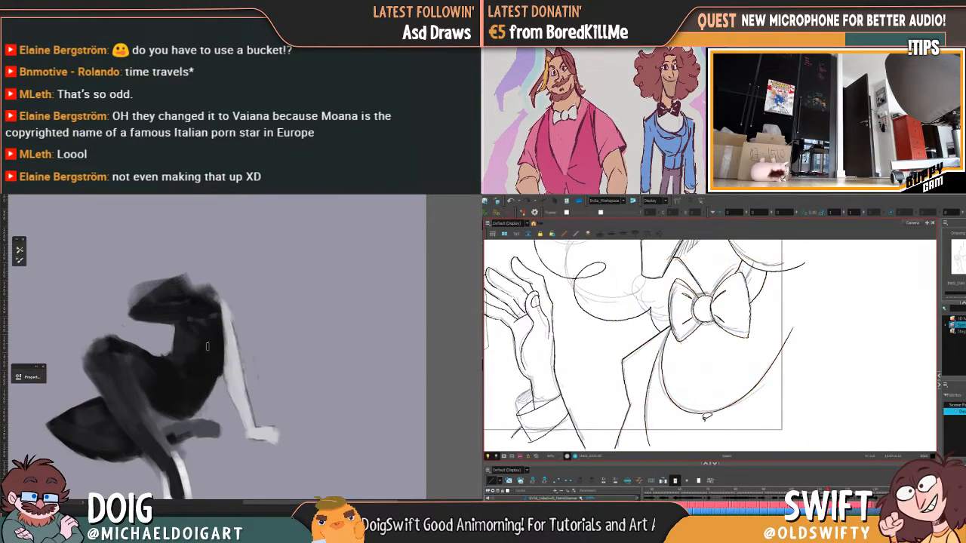
Outline a light V-shaped neckline on the silhouette's chest, while stepping through the bow-tie drawings
{"action": "key", "text": "."}
{"action": "key", "text": "."}
{"action": "mouse_move", "coordinate": [186, 325]}
{"action": "left_mouse_down"}
{"action": "mouse_move", "coordinate": [212, 352]}
{"action": "mouse_move", "coordinate": [221, 320]}
{"action": "mouse_move", "coordinate": [187, 344]}
{"action": "mouse_move", "coordinate": [202, 325]}
{"action": "left_mouse_up"}
{"action": "key", "text": "."}
{"action": "key", "text": "."}
{"action": "key", "text": "."}
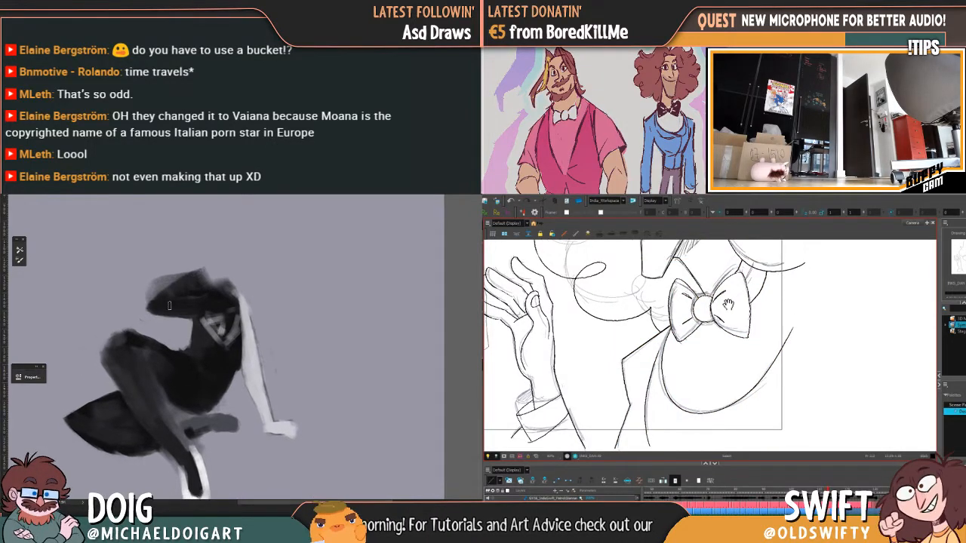
{"action": "left_click_drag", "start_coordinate": [729, 302], "coordinate": [726, 343]}
Paint a light band along the silhouette's raised arm and sample grey from the chest, while stepping through the drawings
{"action": "mouse_move", "coordinate": [155, 310]}
{"action": "left_mouse_down"}
{"action": "mouse_move", "coordinate": [209, 291]}
{"action": "mouse_move", "coordinate": [199, 286]}
{"action": "mouse_move", "coordinate": [237, 323]}
{"action": "mouse_move", "coordinate": [227, 296]}
{"action": "mouse_move", "coordinate": [178, 310]}
{"action": "mouse_move", "coordinate": [234, 310]}
{"action": "mouse_move", "coordinate": [207, 315]}
{"action": "mouse_move", "coordinate": [198, 296]}
{"action": "mouse_move", "coordinate": [218, 290]}
{"action": "mouse_move", "coordinate": [206, 322]}
{"action": "mouse_move", "coordinate": [222, 321]}
{"action": "mouse_move", "coordinate": [162, 316]}
{"action": "mouse_move", "coordinate": [212, 310]}
{"action": "mouse_move", "coordinate": [198, 332]}
{"action": "left_mouse_up"}
{"action": "key", "text": "."}
{"action": "key", "text": "."}
{"action": "key", "text": "."}
{"action": "key", "text": "."}
{"action": "key", "text": "."}
{"action": "left_click", "coordinate": [211, 326], "text": "alt"}
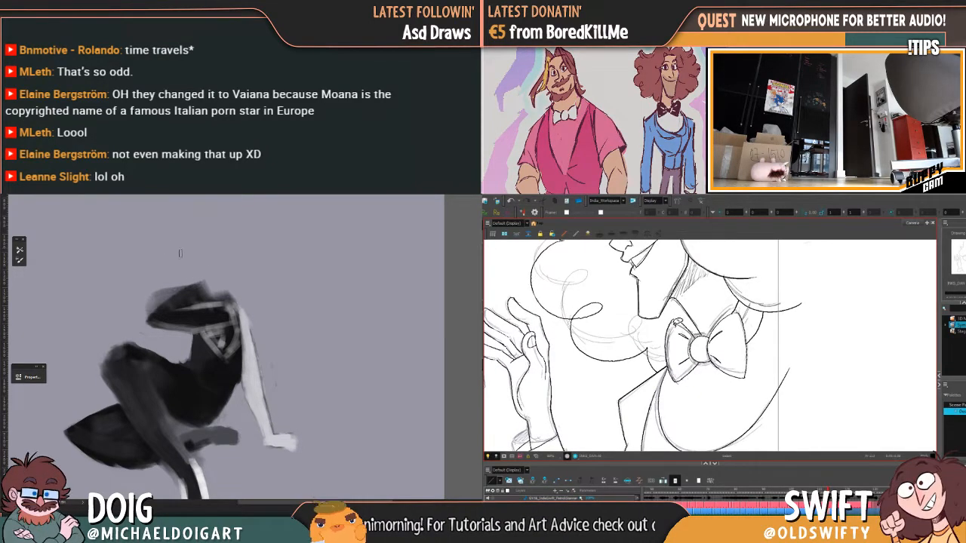
{"action": "left_click_drag", "start_coordinate": [171, 322], "coordinate": [197, 311]}
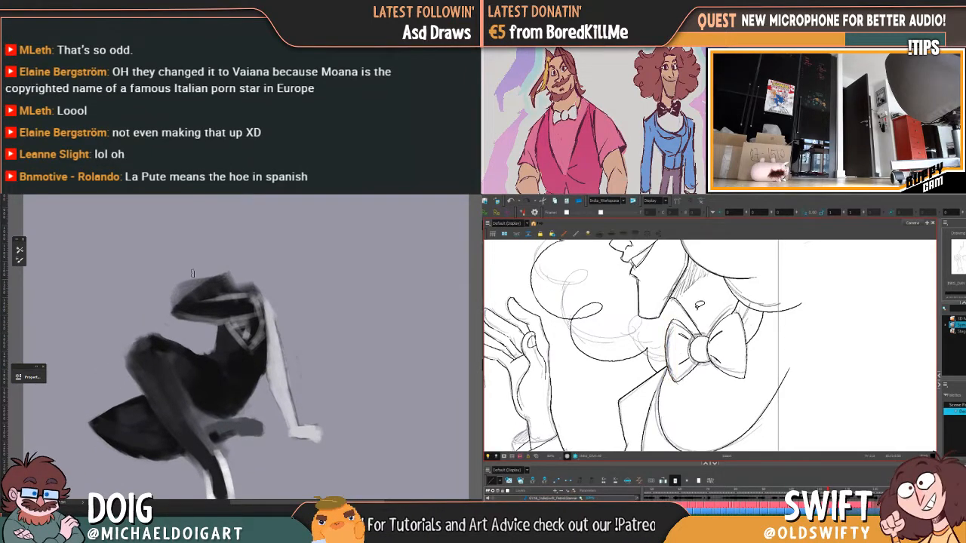
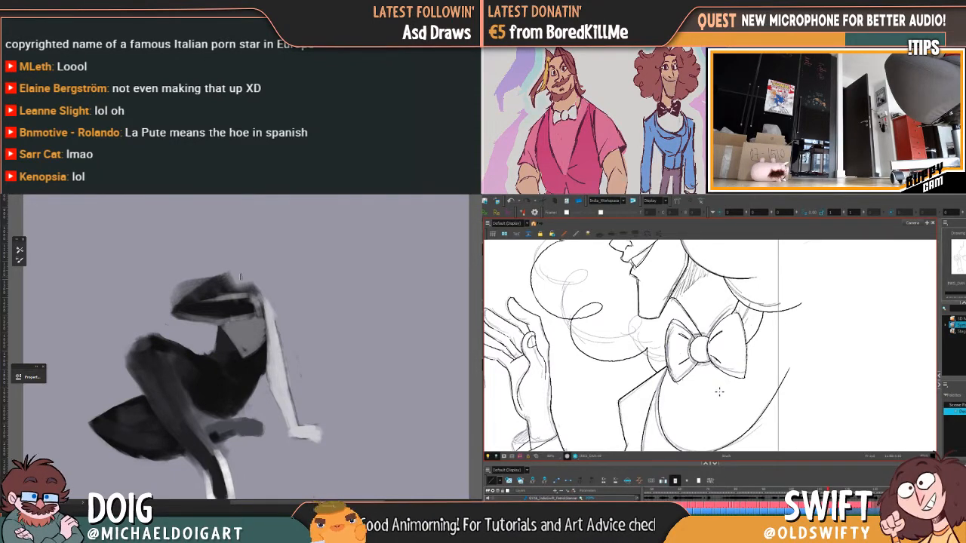
Flip between the inked bow-tie drawings to check the alignment of the bow tie and shirt front
{"action": "key", "text": "comma"}
{"action": "key", "text": "period"}
{"action": "key", "text": "comma"}
{"action": "key", "text": "period"}
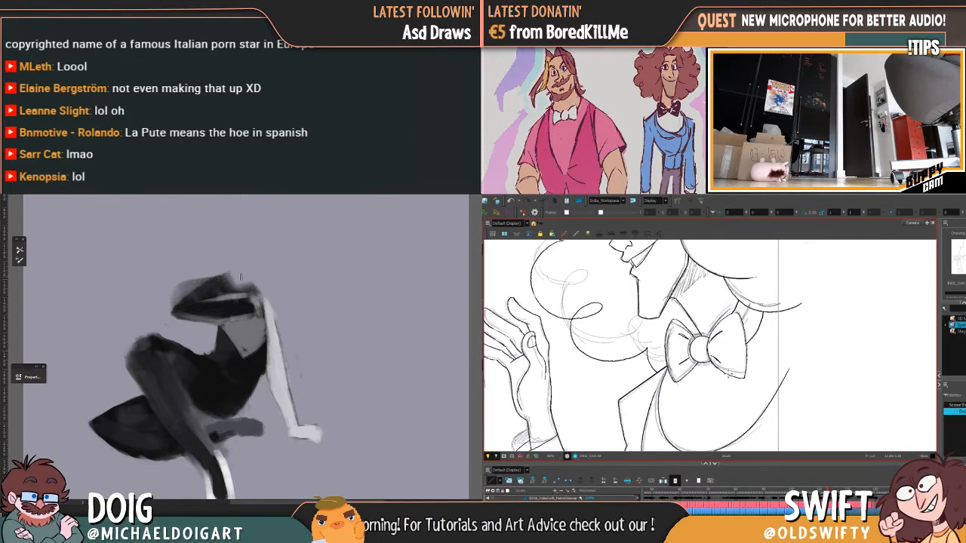
{"action": "key", "text": "comma"}
{"action": "key", "text": "period"}
{"action": "key", "text": "comma"}
{"action": "key", "text": "period"}
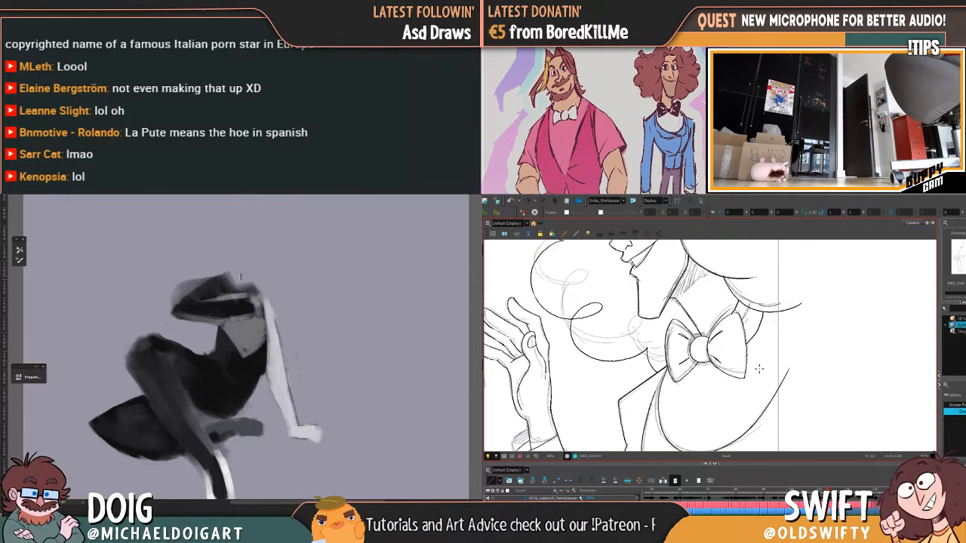
{"action": "key", "text": "comma"}
{"action": "mouse_move", "coordinate": [758, 354]}
{"action": "left_mouse_down"}
{"action": "mouse_move", "coordinate": [767, 400]}
{"action": "mouse_move", "coordinate": [758, 357]}
{"action": "left_mouse_up"}
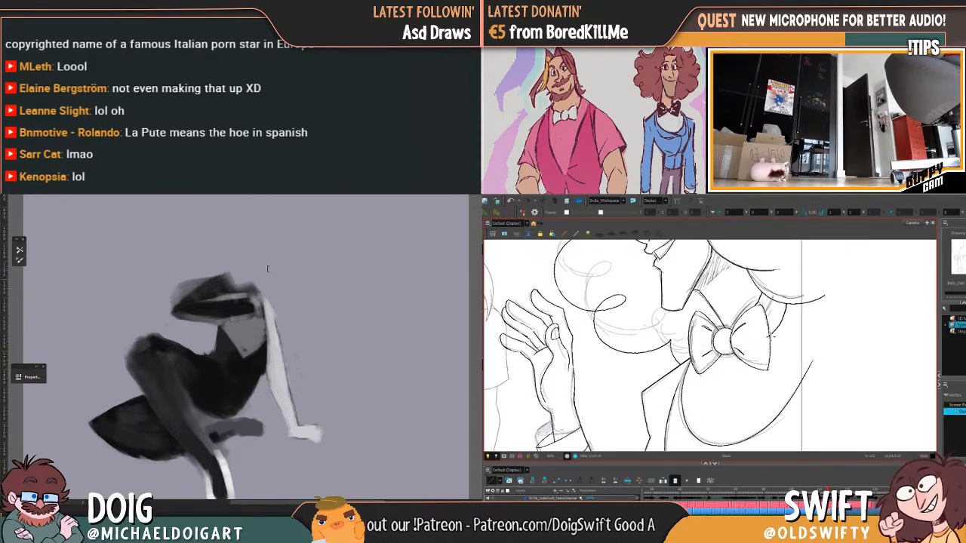
Sample tones from the silhouette's chest and white arm, while inking the laughing character's bow-tie knot and outer loop
{"action": "left_click_drag", "start_coordinate": [220, 347], "coordinate": [226, 316]}
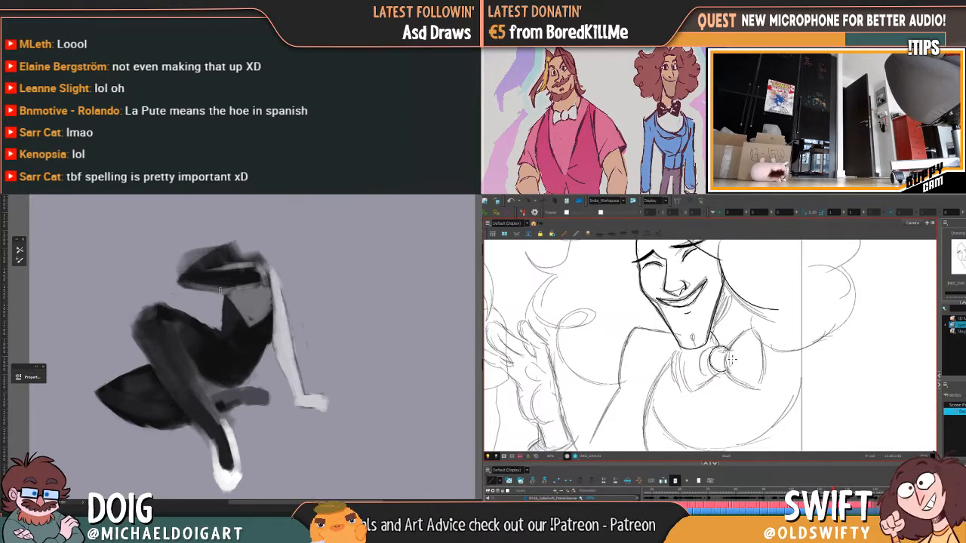
{"action": "left_click_drag", "start_coordinate": [220, 291], "coordinate": [218, 286]}
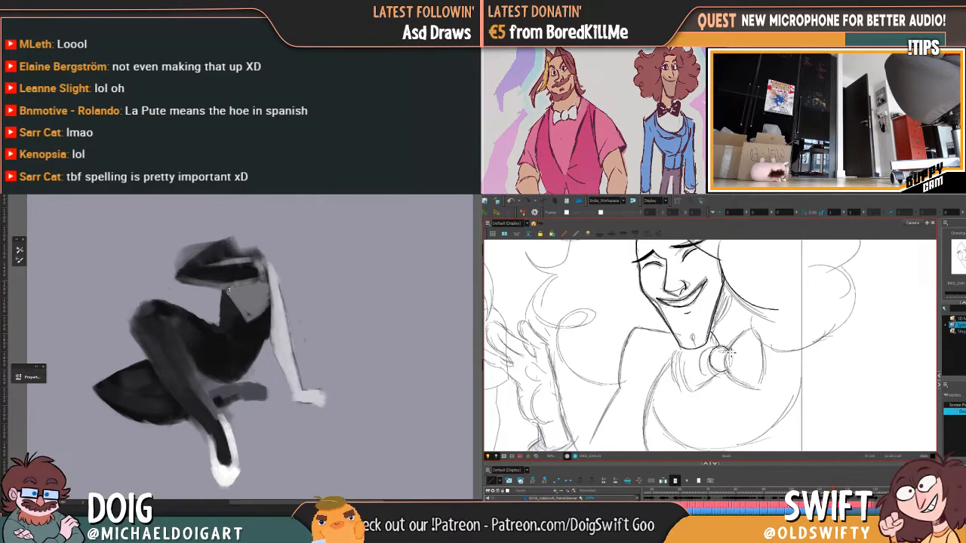
{"action": "mouse_move", "coordinate": [233, 313]}
{"action": "left_mouse_down"}
{"action": "mouse_move", "coordinate": [192, 300]}
{"action": "mouse_move", "coordinate": [189, 333]}
{"action": "left_mouse_up"}
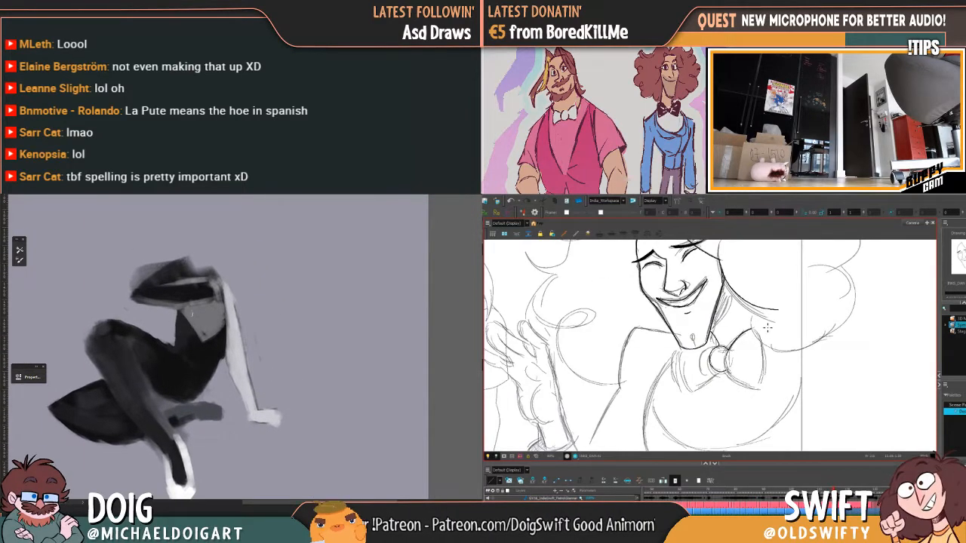
{"action": "left_click", "coordinate": [199, 290], "text": "alt"}
{"action": "left_click", "coordinate": [233, 342], "text": "alt"}
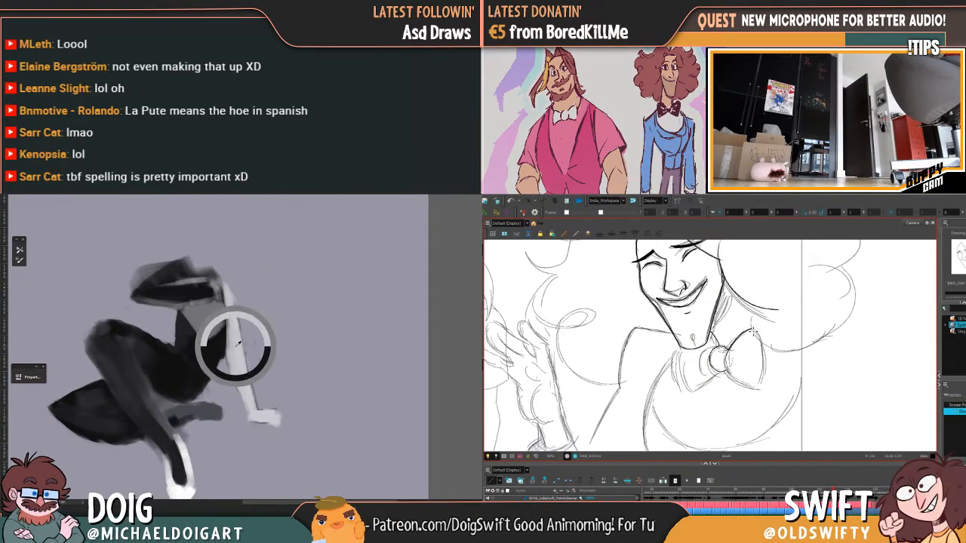
{"action": "left_click_drag", "start_coordinate": [214, 362], "coordinate": [210, 305]}
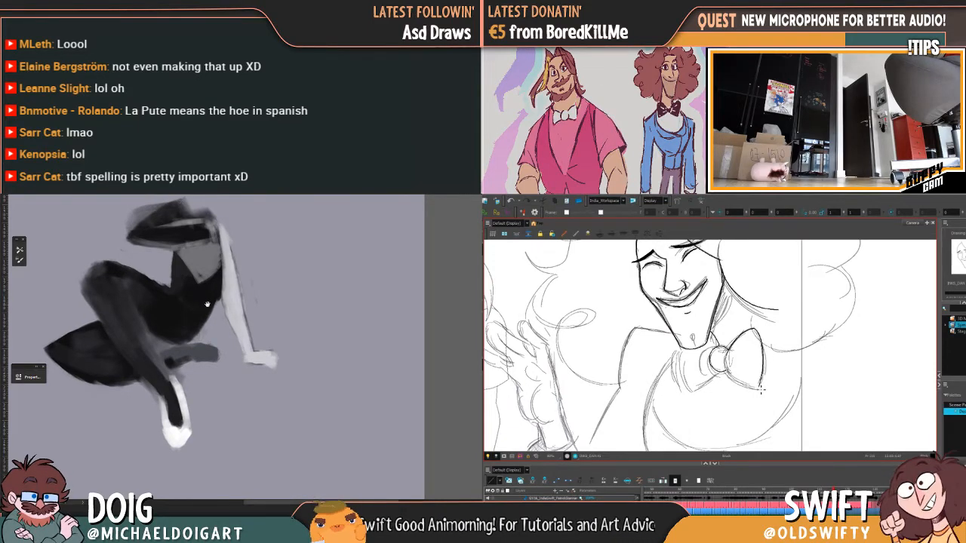
{"action": "left_click_drag", "start_coordinate": [205, 304], "coordinate": [219, 348]}
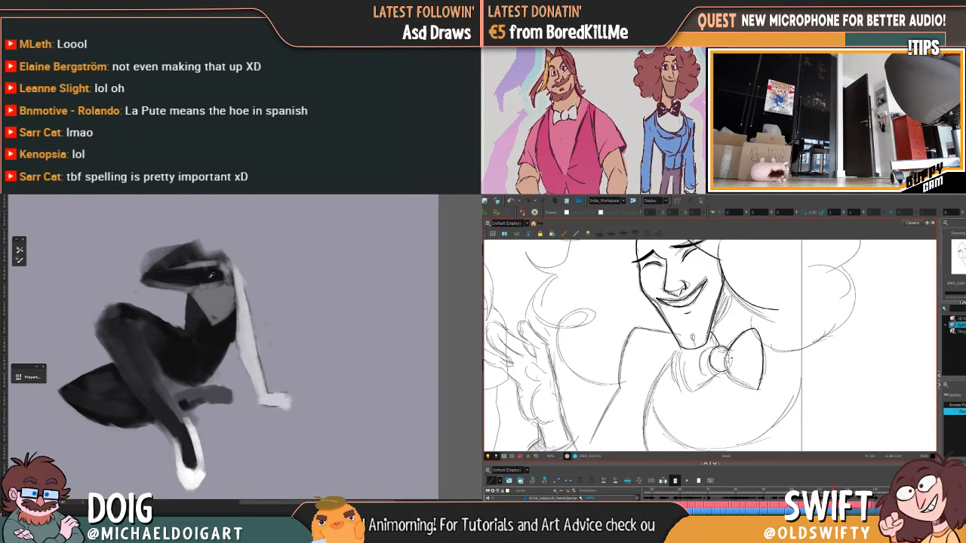
Paint a dark oval head above the silhouette's folded arm, while checking the laughing character's bow tie against the previous drawing
{"action": "mouse_move", "coordinate": [191, 238]}
{"action": "left_mouse_down"}
{"action": "mouse_move", "coordinate": [199, 294]}
{"action": "mouse_move", "coordinate": [217, 298]}
{"action": "mouse_move", "coordinate": [225, 285]}
{"action": "mouse_move", "coordinate": [222, 303]}
{"action": "mouse_move", "coordinate": [219, 280]}
{"action": "mouse_move", "coordinate": [231, 311]}
{"action": "left_mouse_up"}
{"action": "key", "text": "f"}
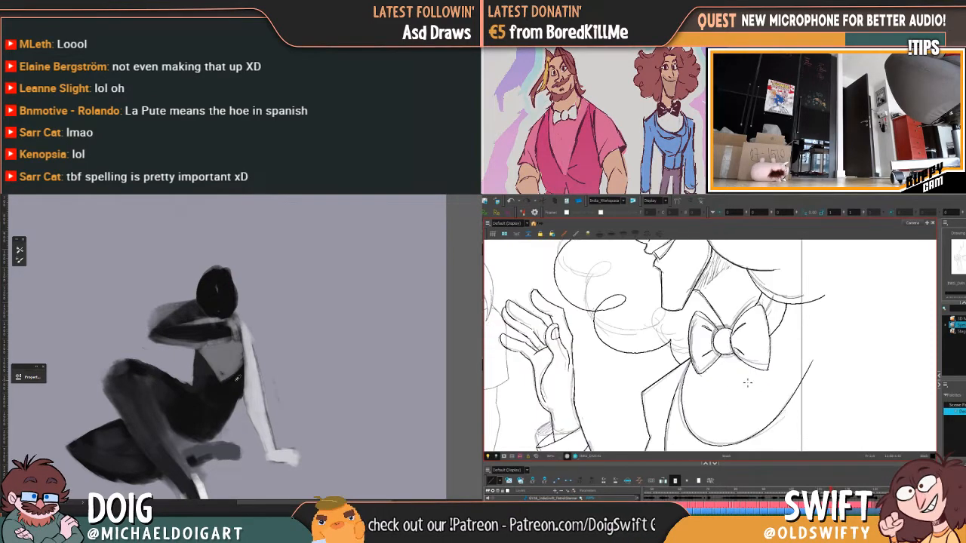
{"action": "key", "text": "g"}
Outline light hair around the silhouette's dark head, and redo the lower edge of the laughing character's bow-tie loop
{"action": "left_click_drag", "start_coordinate": [240, 269], "coordinate": [191, 293]}
{"action": "left_click_drag", "start_coordinate": [730, 371], "coordinate": [748, 385]}
{"action": "left_click_drag", "start_coordinate": [191, 293], "coordinate": [190, 303]}
{"action": "key", "text": "ctrl+z"}
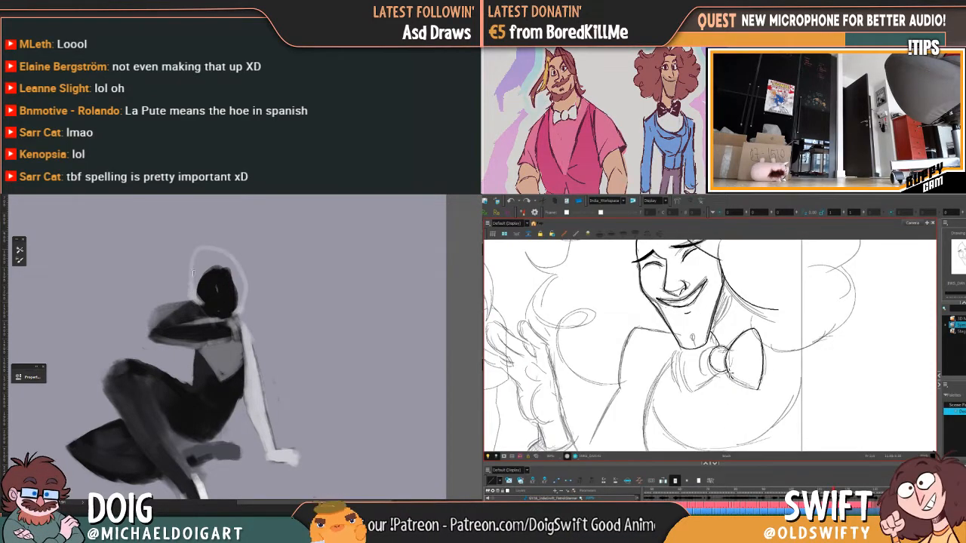
{"action": "mouse_move", "coordinate": [233, 262]}
{"action": "left_mouse_down"}
{"action": "mouse_move", "coordinate": [246, 308]}
{"action": "mouse_move", "coordinate": [238, 322]}
{"action": "left_mouse_up"}
{"action": "left_click_drag", "start_coordinate": [730, 373], "coordinate": [756, 394]}
Lasso the silhouette's white supporting arm and start a free transform, while checking the laughing character's bow tie against the previous drawing
{"action": "left_click_drag", "start_coordinate": [253, 377], "coordinate": [222, 291]}
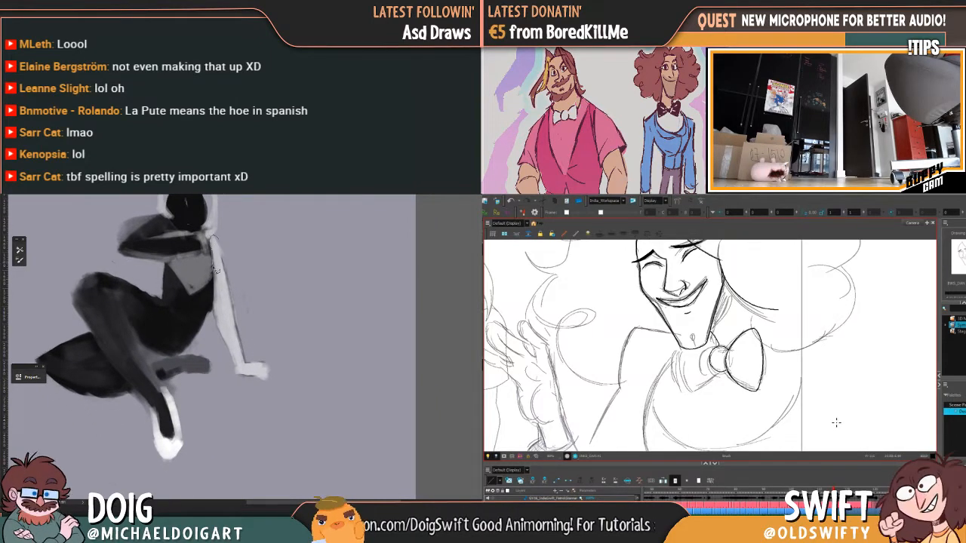
{"action": "mouse_move", "coordinate": [212, 314]}
{"action": "left_mouse_down"}
{"action": "mouse_move", "coordinate": [258, 398]}
{"action": "mouse_move", "coordinate": [273, 301]}
{"action": "mouse_move", "coordinate": [215, 239]}
{"action": "left_mouse_up"}
{"action": "key", "text": "f"}
{"action": "key", "text": "g"}
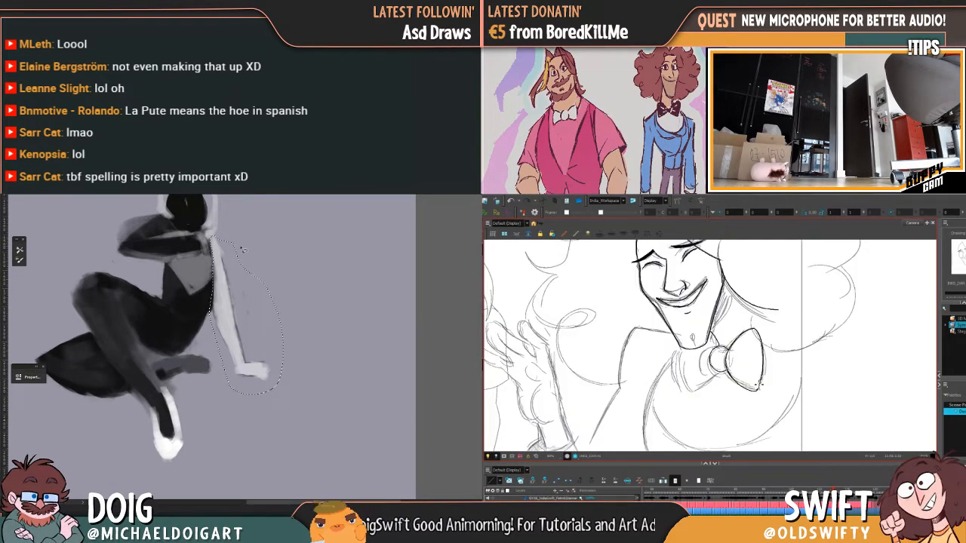
{"action": "key", "text": "ctrl+t"}
{"action": "key", "text": "f"}
{"action": "key", "text": "g"}
Rotate the selected white arm outward so its hand sits higher, and apply the transform while flipping between the bow-tie drawings
{"action": "mouse_move", "coordinate": [246, 394]}
{"action": "left_mouse_down"}
{"action": "mouse_move", "coordinate": [244, 362]}
{"action": "mouse_move", "coordinate": [282, 343]}
{"action": "mouse_move", "coordinate": [261, 353]}
{"action": "mouse_move", "coordinate": [277, 364]}
{"action": "mouse_move", "coordinate": [248, 373]}
{"action": "mouse_move", "coordinate": [240, 357]}
{"action": "mouse_move", "coordinate": [258, 342]}
{"action": "left_mouse_up"}
{"action": "key", "text": "f"}
{"action": "key", "text": "g"}
{"action": "key", "text": "f"}
{"action": "key", "text": "g"}
{"action": "key", "text": "f"}
{"action": "key", "text": "g"}
{"action": "key", "text": "f"}
{"action": "key", "text": "g"}
{"action": "left_click_drag", "start_coordinate": [247, 236], "coordinate": [241, 233]}
{"action": "key", "text": "f"}
{"action": "key", "text": "Return"}
{"action": "key", "text": "g"}
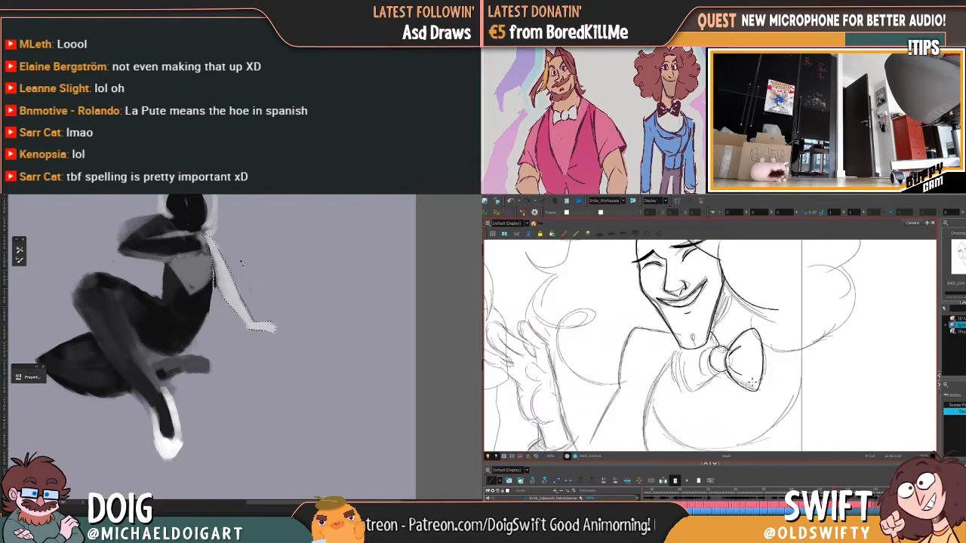
Deselect the white arm and erase its straight lower part up to the shoulder, while comparing the bow-tie drawings
{"action": "key", "text": "f"}
{"action": "key", "text": "g"}
{"action": "key", "text": "ctrl+d"}
{"action": "scroll", "coordinate": [246, 282], "scroll_direction": "up", "scroll_amount": 1}
{"action": "key", "text": "f"}
{"action": "key", "text": "g"}
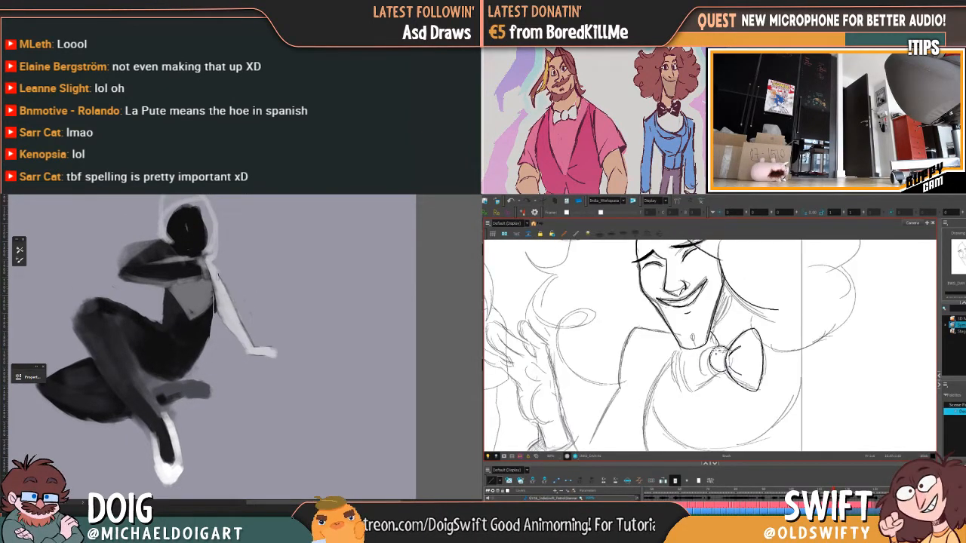
{"action": "key", "text": "f"}
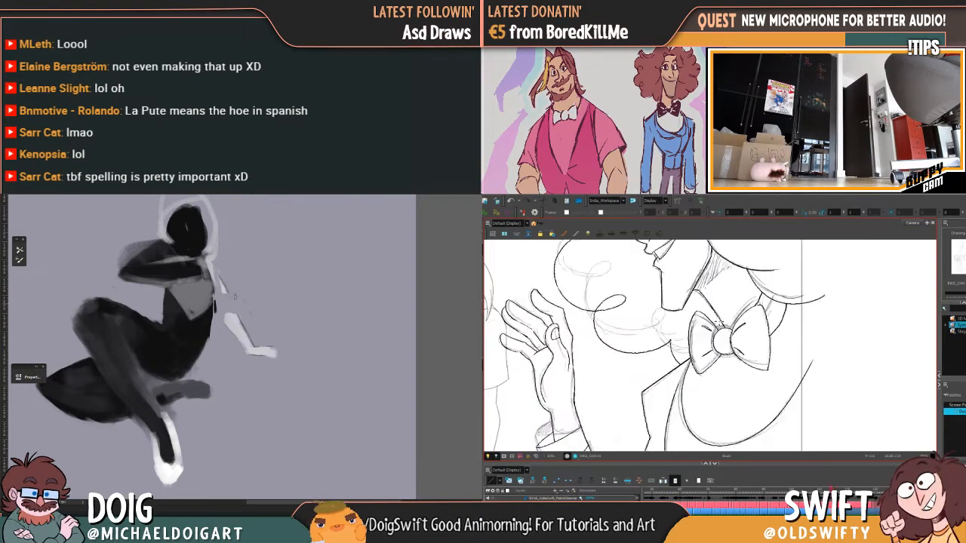
{"action": "key", "text": "g"}
{"action": "mouse_move", "coordinate": [228, 311]}
{"action": "left_mouse_down"}
{"action": "mouse_move", "coordinate": [225, 338]}
{"action": "mouse_move", "coordinate": [234, 326]}
{"action": "mouse_move", "coordinate": [245, 334]}
{"action": "left_mouse_up"}
{"action": "key", "text": "f"}
{"action": "key", "text": "g"}
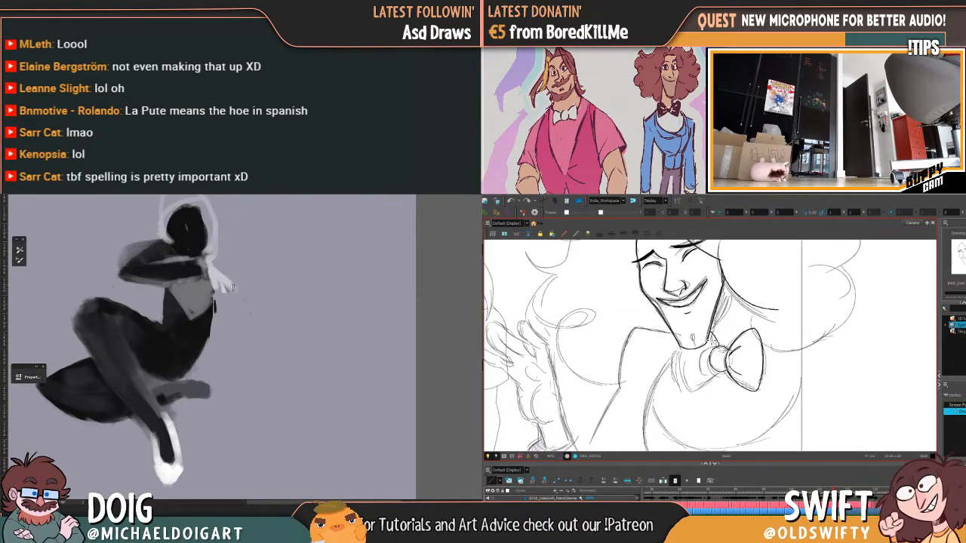
Paint a bent white arm with its elbow pointing away from the torso, and sample the tone at the shoulder
{"action": "mouse_move", "coordinate": [230, 296]}
{"action": "left_mouse_down"}
{"action": "mouse_move", "coordinate": [215, 305]}
{"action": "mouse_move", "coordinate": [220, 297]}
{"action": "left_mouse_up"}
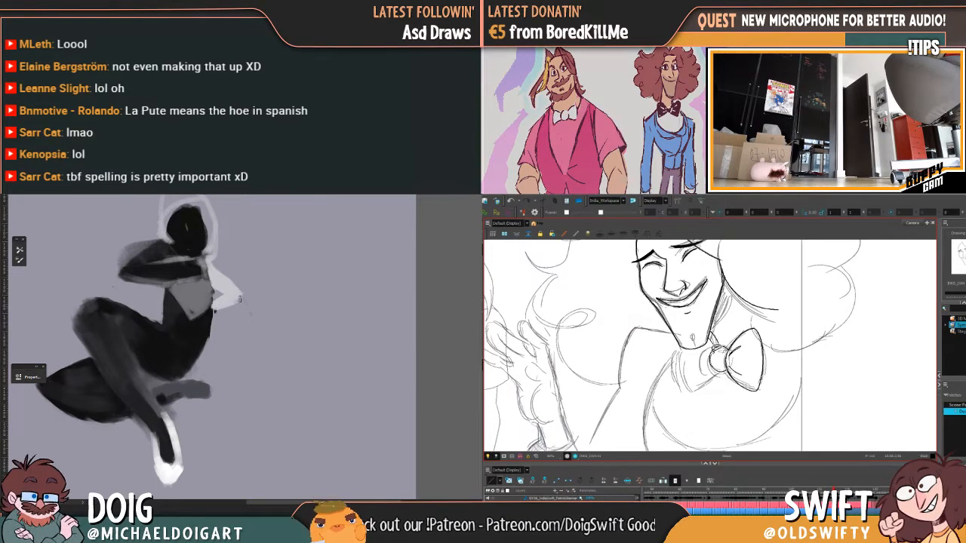
{"action": "mouse_move", "coordinate": [237, 292]}
{"action": "left_mouse_down"}
{"action": "mouse_move", "coordinate": [246, 344]}
{"action": "mouse_move", "coordinate": [215, 355]}
{"action": "mouse_move", "coordinate": [225, 322]}
{"action": "left_mouse_up"}
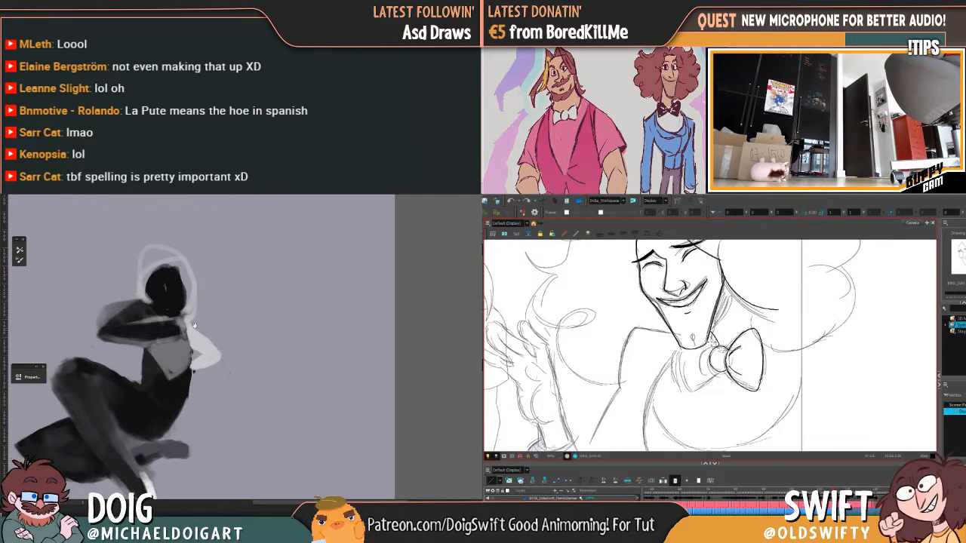
{"action": "left_click_drag", "start_coordinate": [188, 352], "coordinate": [189, 306]}
{"action": "mouse_move", "coordinate": [173, 367]}
{"action": "left_mouse_down"}
{"action": "mouse_move", "coordinate": [197, 345]}
{"action": "mouse_move", "coordinate": [196, 323]}
{"action": "mouse_move", "coordinate": [179, 318]}
{"action": "left_mouse_up"}
{"action": "key", "text": "f"}
{"action": "key", "text": "g"}
{"action": "left_click", "coordinate": [188, 330], "text": "alt"}
Ink the outer edge of the bow tie's left loop, while touching up the silhouette near the folded arm's hand
{"action": "left_click_drag", "start_coordinate": [684, 351], "coordinate": [683, 361]}
{"action": "left_click_drag", "start_coordinate": [179, 319], "coordinate": [179, 326]}
{"action": "left_click_drag", "start_coordinate": [683, 362], "coordinate": [684, 375]}
{"action": "left_click_drag", "start_coordinate": [179, 326], "coordinate": [178, 330]}
{"action": "left_click_drag", "start_coordinate": [683, 376], "coordinate": [690, 392]}
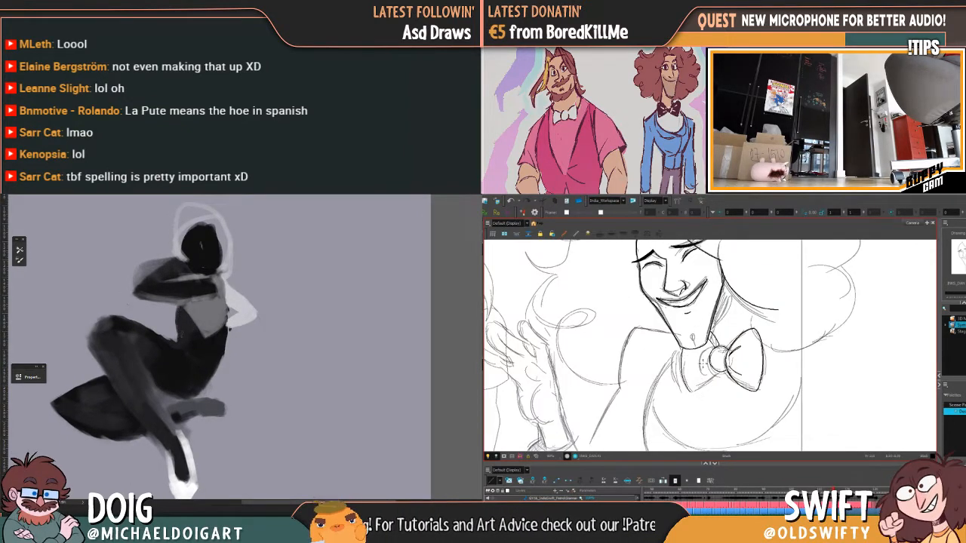
Compare the bow tie's left loop with the previous drawing and undo the last stroke
{"action": "key", "text": "f"}
{"action": "key", "text": "g"}
{"action": "key", "text": "f"}
{"action": "key", "text": "g"}
{"action": "left_click_drag", "start_coordinate": [204, 329], "coordinate": [203, 326]}
{"action": "key", "text": "ctrl+z"}
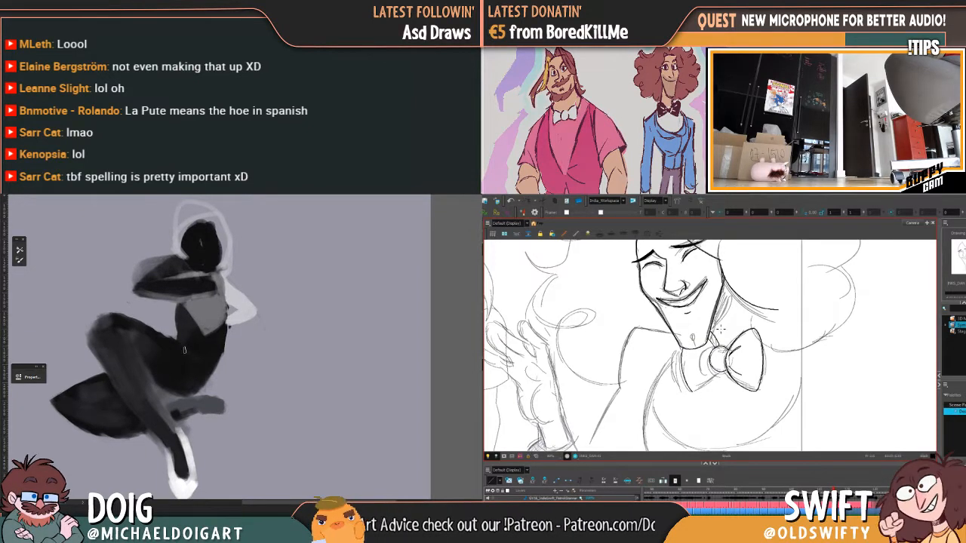
Ink the lower edge of the bow tie's left loop, and sample a dark tone from the silhouette's lower leg
{"action": "key", "text": "f"}
{"action": "left_click_drag", "start_coordinate": [222, 352], "coordinate": [260, 227]}
{"action": "key", "text": "g"}
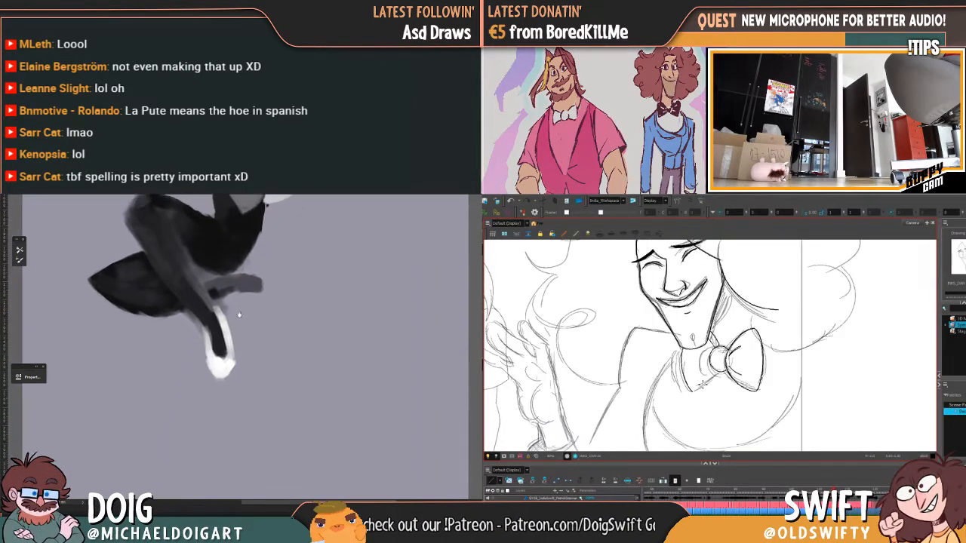
{"action": "mouse_move", "coordinate": [206, 273]}
{"action": "left_mouse_down"}
{"action": "mouse_move", "coordinate": [209, 351]}
{"action": "mouse_move", "coordinate": [177, 349]}
{"action": "left_mouse_up"}
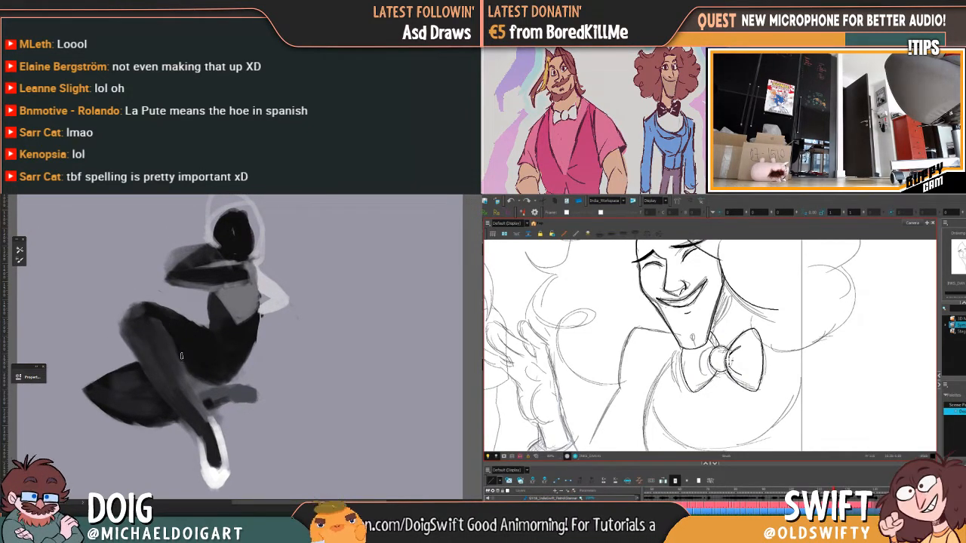
{"action": "left_click_drag", "start_coordinate": [208, 347], "coordinate": [204, 351]}
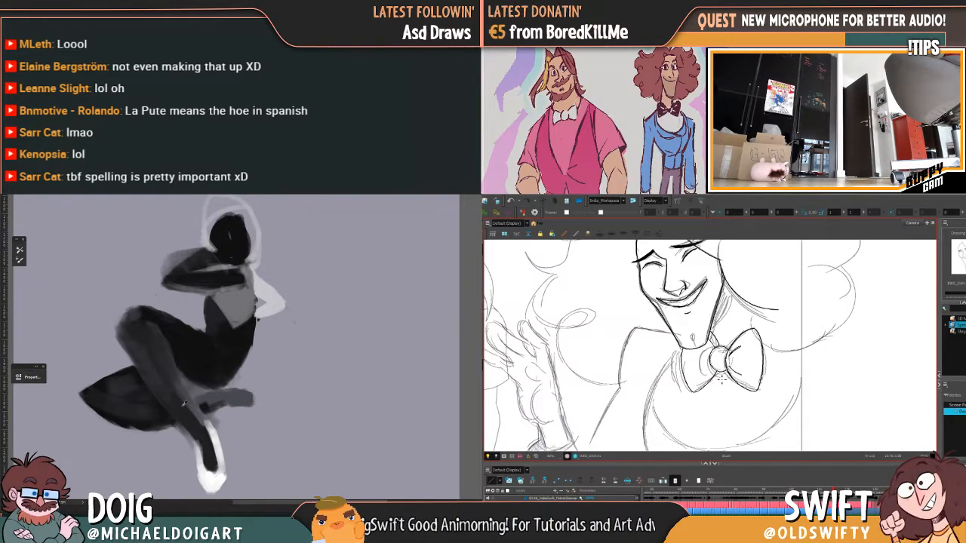
{"action": "key", "text": "f"}
{"action": "key", "text": "g"}
{"action": "left_click", "coordinate": [208, 452], "text": "alt"}
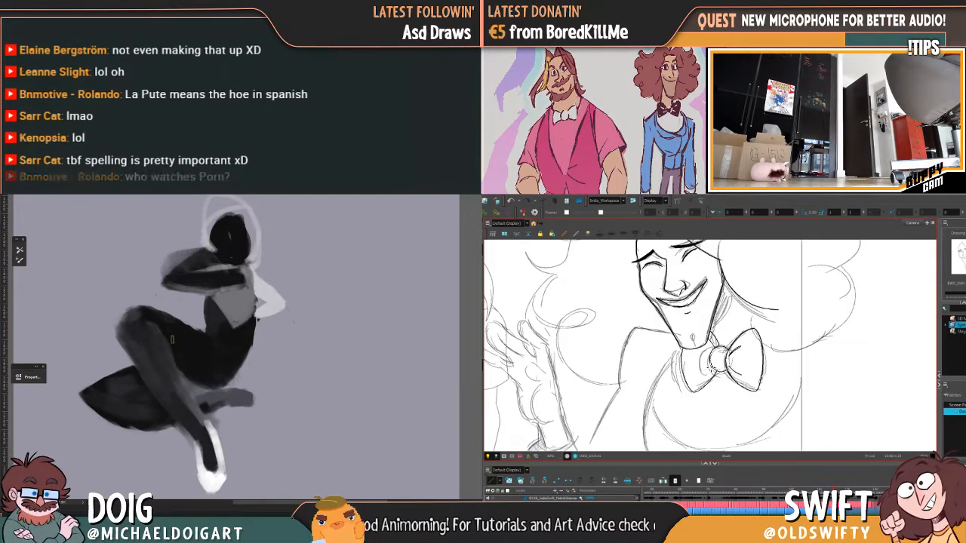
Ink fold marks in the bow tie's left loop against the previous drawing, and lighten the silhouette's chest
{"action": "key", "text": "f"}
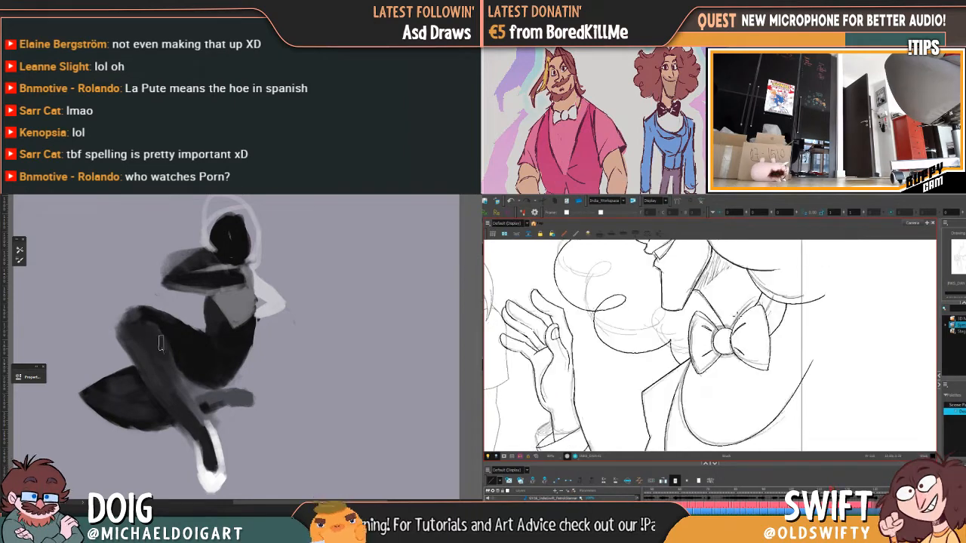
{"action": "key", "text": "g"}
{"action": "key", "text": "f"}
{"action": "key", "text": "g"}
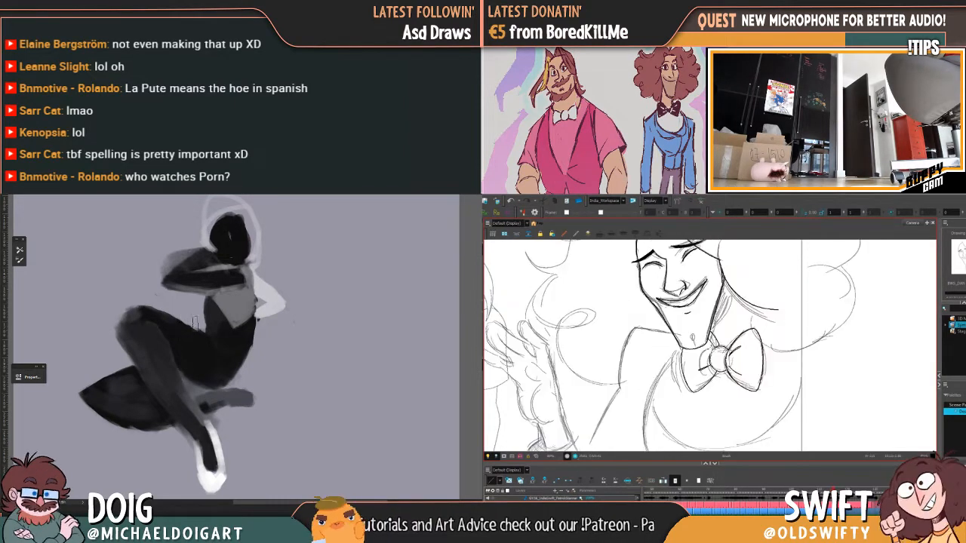
{"action": "key", "text": "f"}
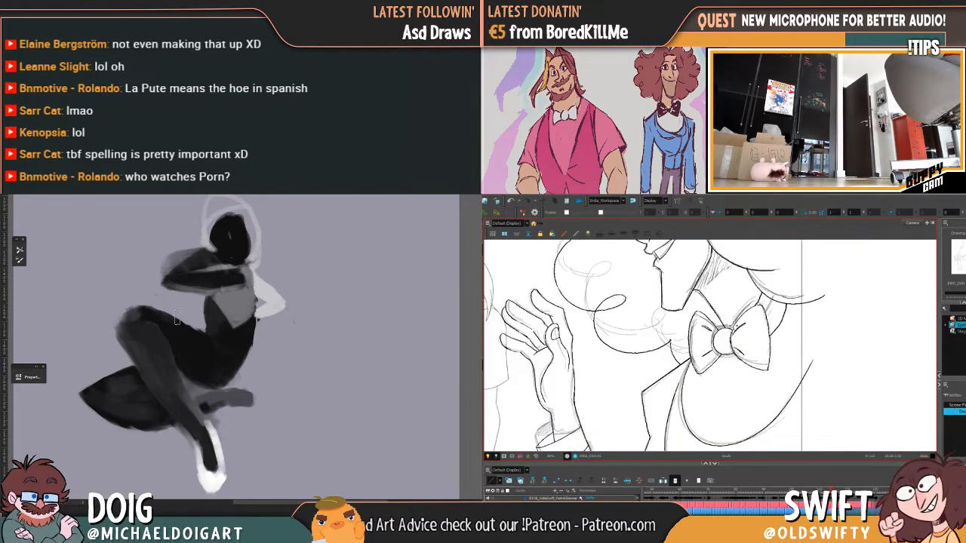
{"action": "key", "text": "g"}
{"action": "key", "text": "f"}
{"action": "key", "text": "g"}
{"action": "left_click_drag", "start_coordinate": [202, 320], "coordinate": [191, 357]}
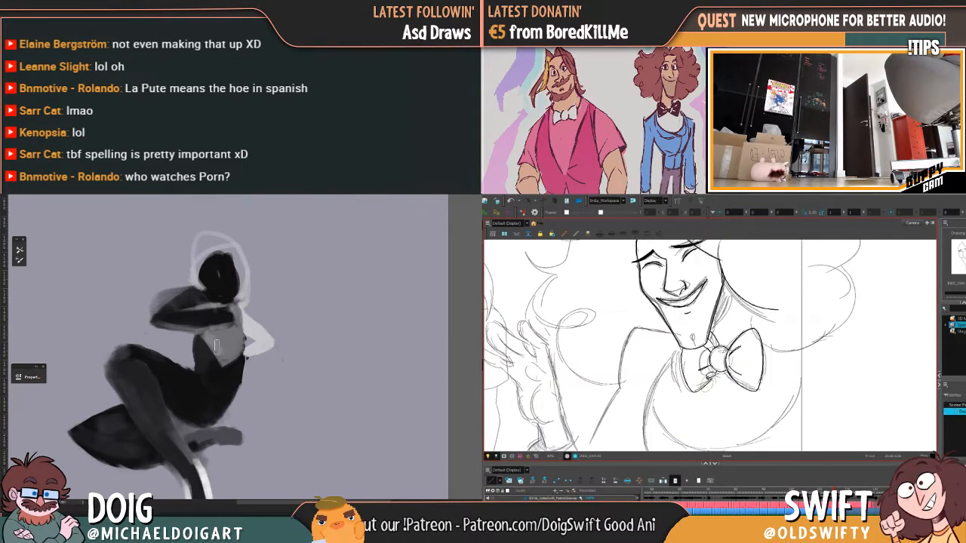
{"action": "mouse_move", "coordinate": [221, 350]}
{"action": "left_mouse_down"}
{"action": "mouse_move", "coordinate": [230, 335]}
{"action": "mouse_move", "coordinate": [218, 336]}
{"action": "mouse_move", "coordinate": [236, 327]}
{"action": "mouse_move", "coordinate": [226, 351]}
{"action": "mouse_move", "coordinate": [233, 340]}
{"action": "mouse_move", "coordinate": [228, 326]}
{"action": "left_mouse_up"}
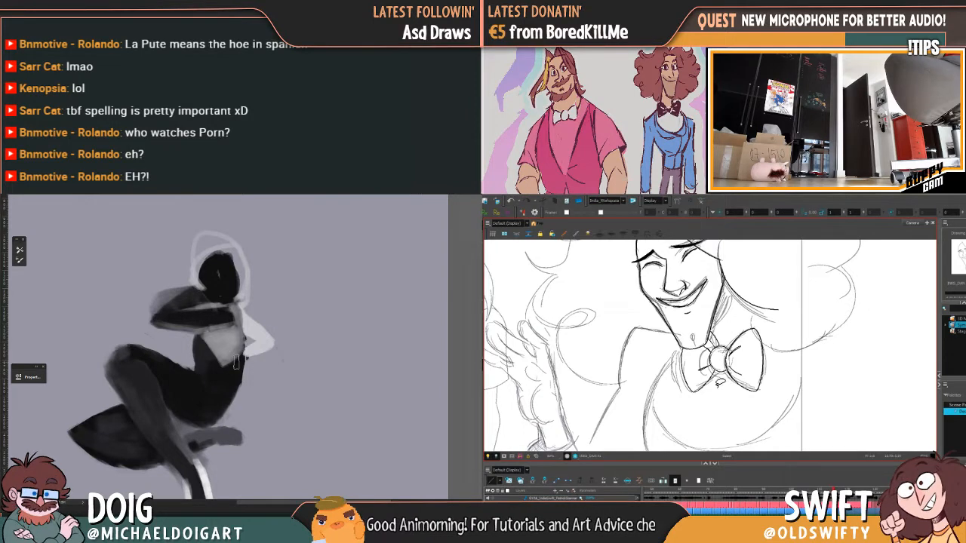
Select the lower-edge stroke of the bow tie's left loop and adjust it, while sharpening the silhouette's dark neckline
{"action": "left_click", "coordinate": [691, 391]}
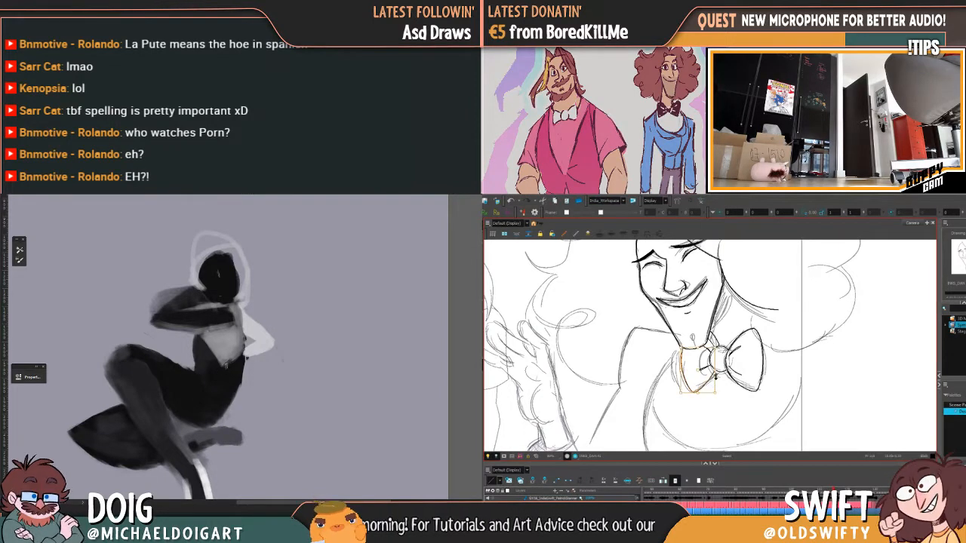
{"action": "left_click", "coordinate": [727, 385]}
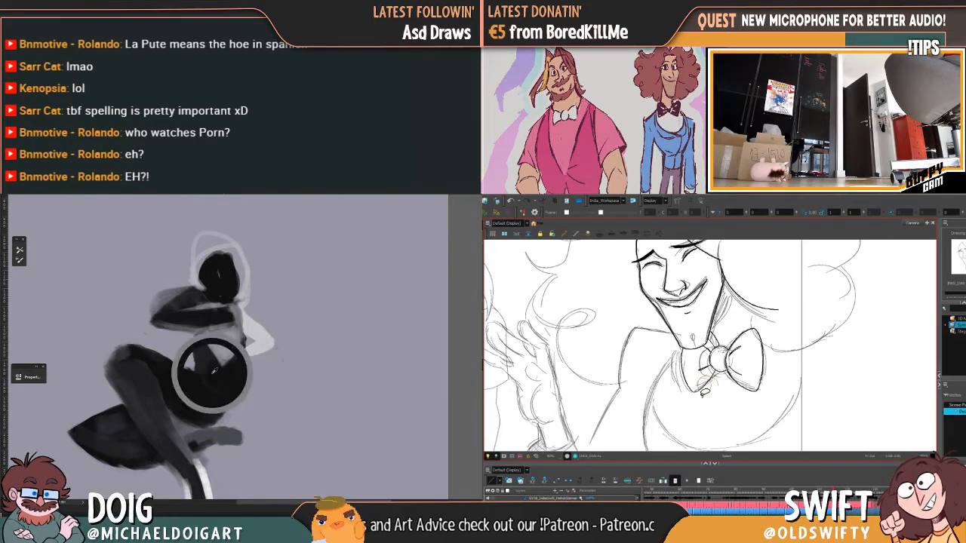
{"action": "left_click", "coordinate": [706, 391]}
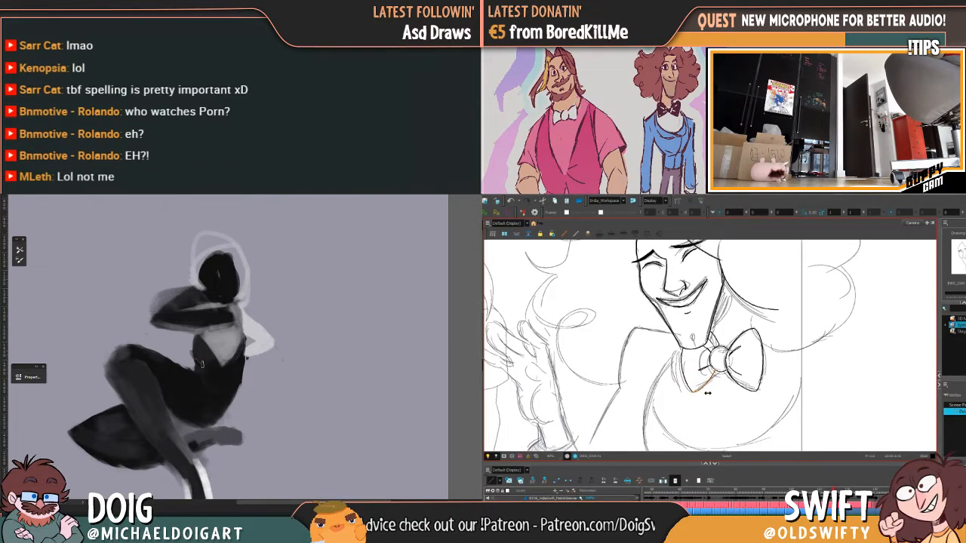
{"action": "left_click", "coordinate": [707, 393]}
{"action": "key", "text": "alt+t"}
{"action": "key", "text": "g"}
{"action": "key", "text": "g"}
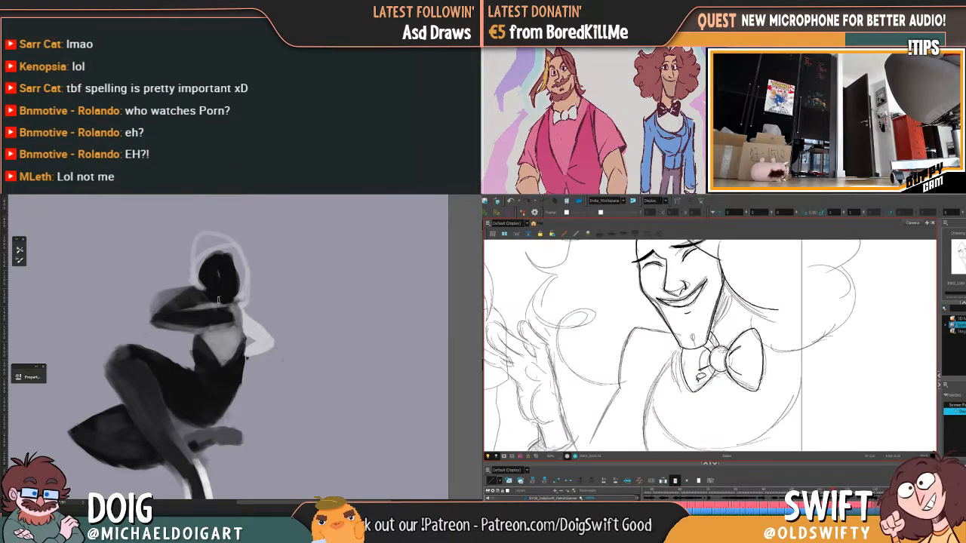
Flip between the current and previous drawings to check the shape of the bow tie's left loop
{"action": "key", "text": "f"}
{"action": "key", "text": "g"}
{"action": "key", "text": "f"}
{"action": "key", "text": "g"}
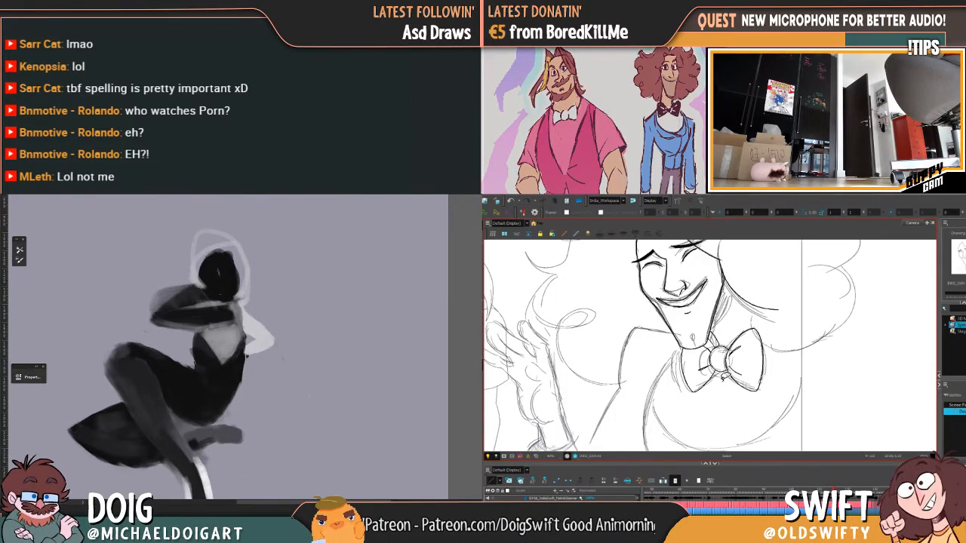
{"action": "key", "text": "f"}
{"action": "key", "text": "g"}
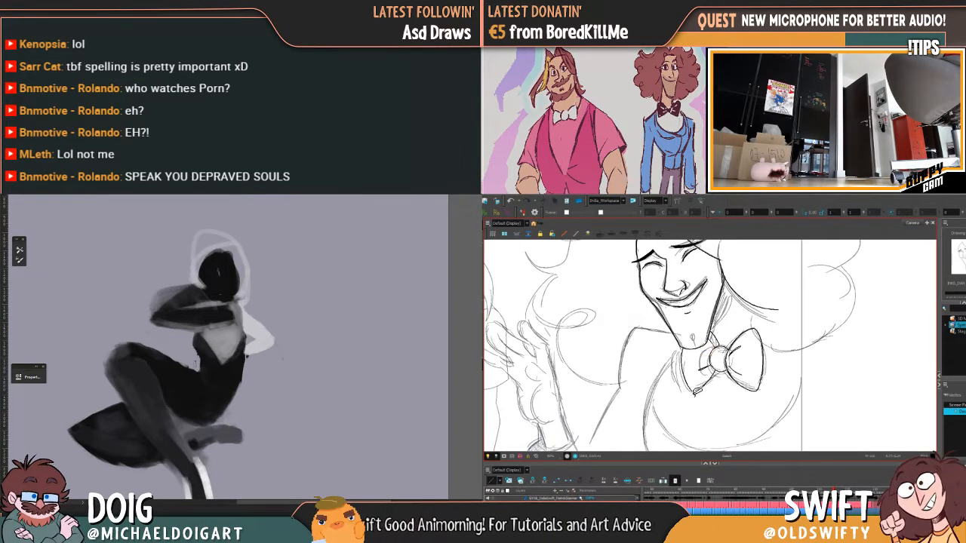
{"action": "key", "text": "f"}
{"action": "key", "text": "g"}
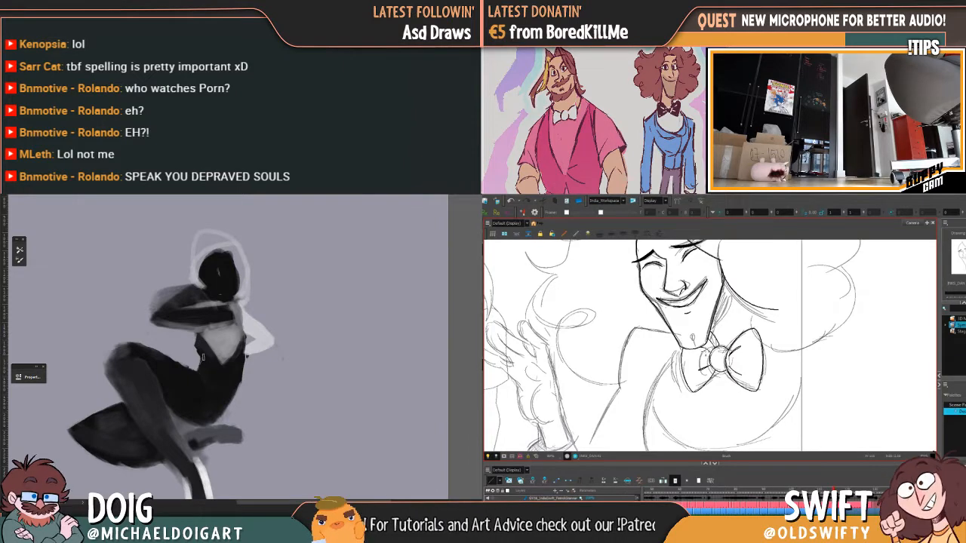
{"action": "key", "text": "f"}
{"action": "key", "text": "g"}
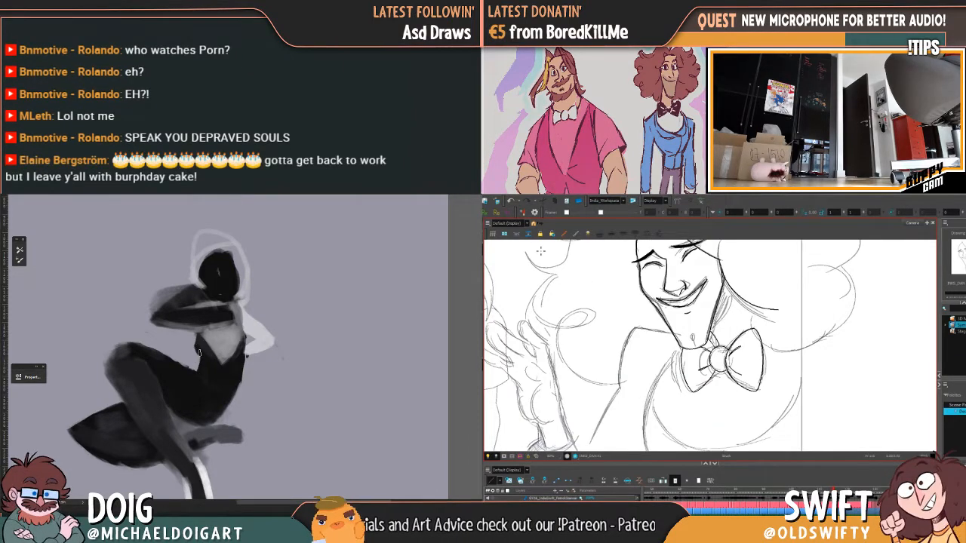
Ink a short fold line beside the bow-tie knot in the left loop and compare it with the previous drawing
{"action": "left_click_drag", "start_coordinate": [702, 344], "coordinate": [706, 364]}
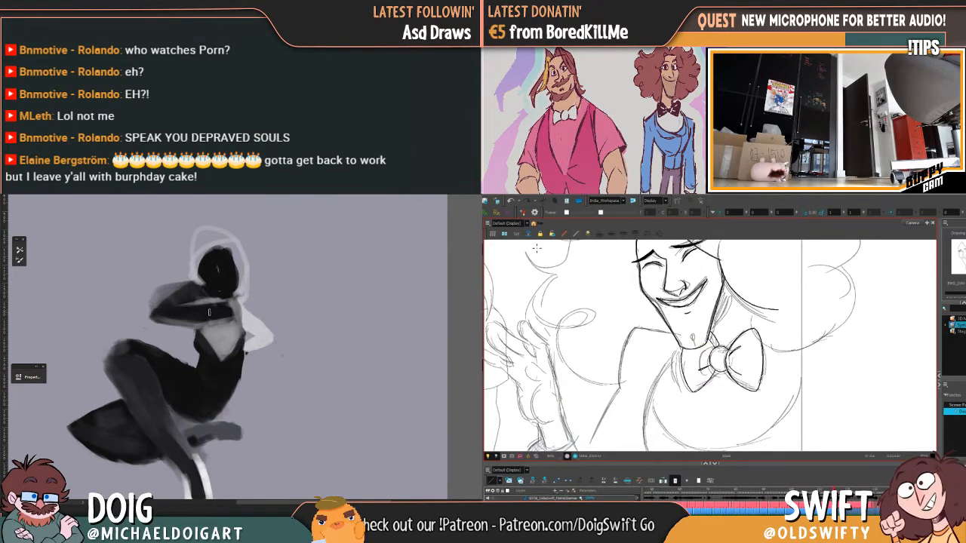
{"action": "key", "text": "f"}
{"action": "key", "text": "g"}
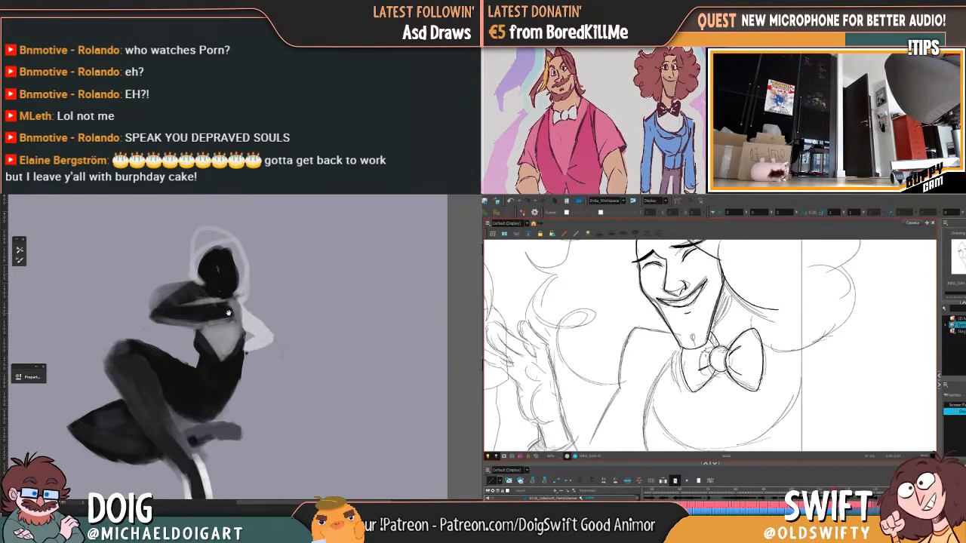
{"action": "left_click_drag", "start_coordinate": [224, 301], "coordinate": [218, 322]}
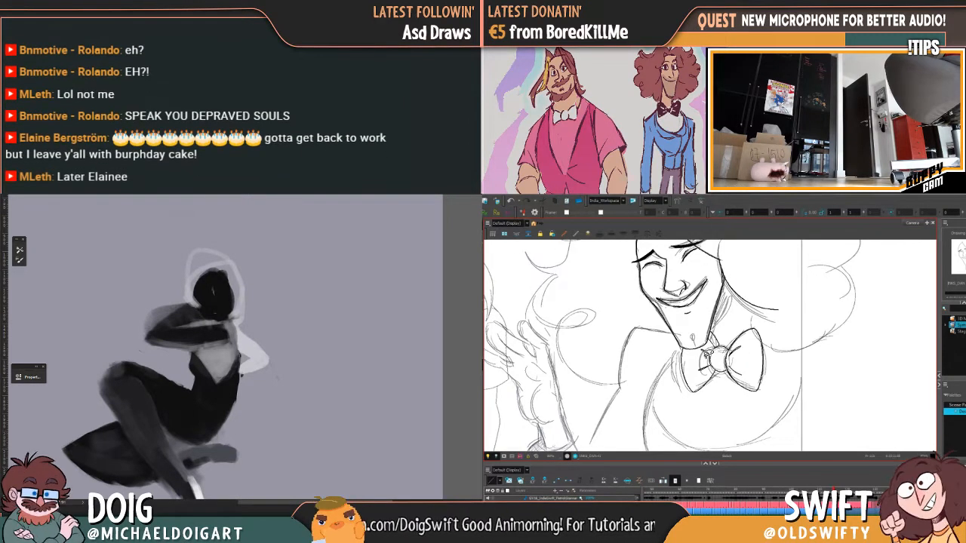
Delete the small strokes above the fold beside the bow-tie knot and check the result against the previous drawing
{"action": "left_click", "coordinate": [709, 353]}
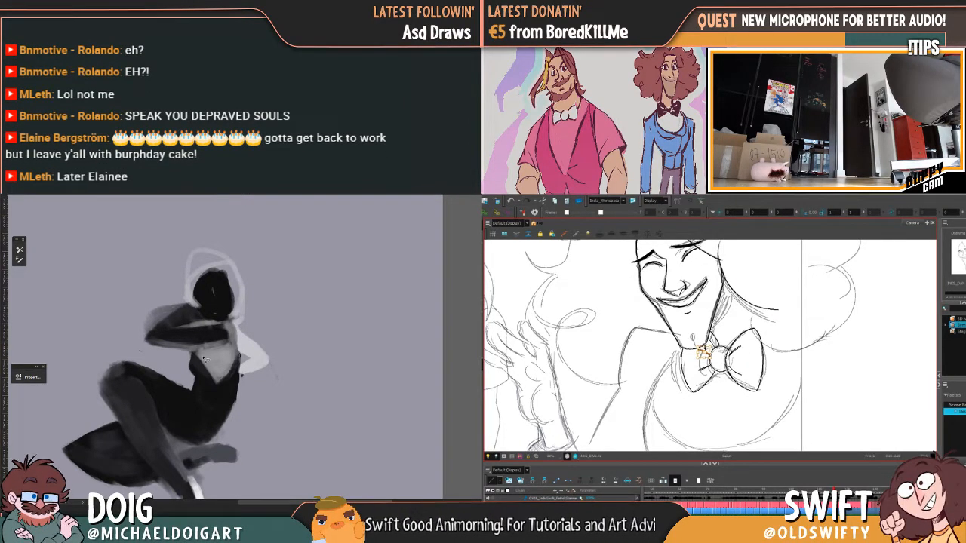
{"action": "key", "text": "Delete"}
{"action": "key", "text": "f"}
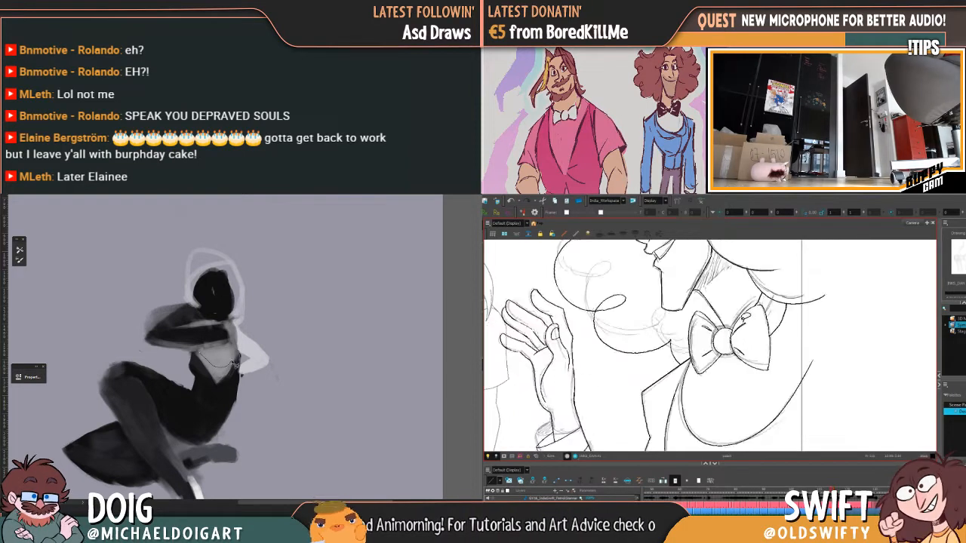
{"action": "key", "text": "g"}
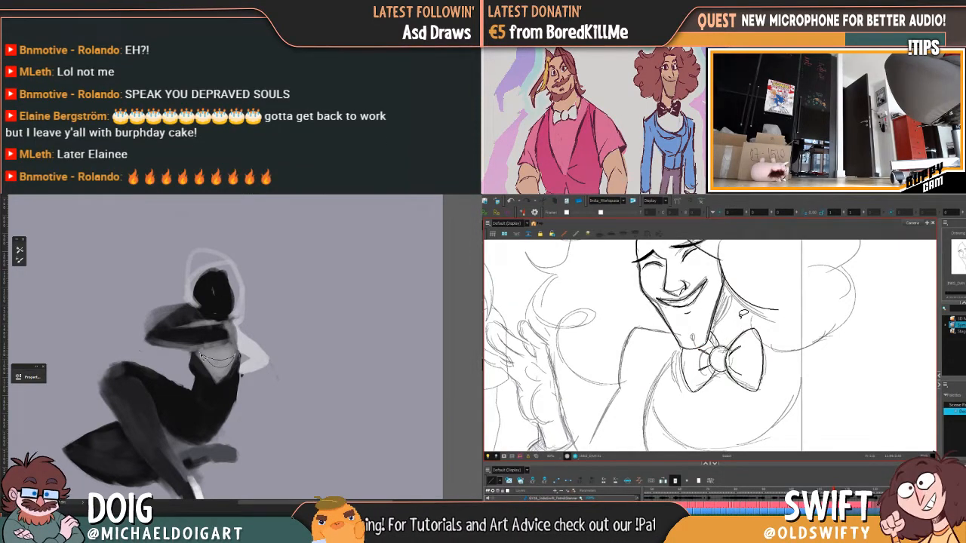
Lasso a crescent across the silhouette's chest, fill it with magenta, and sample the tone beside the chest
{"action": "left_click_drag", "start_coordinate": [202, 356], "coordinate": [241, 342]}
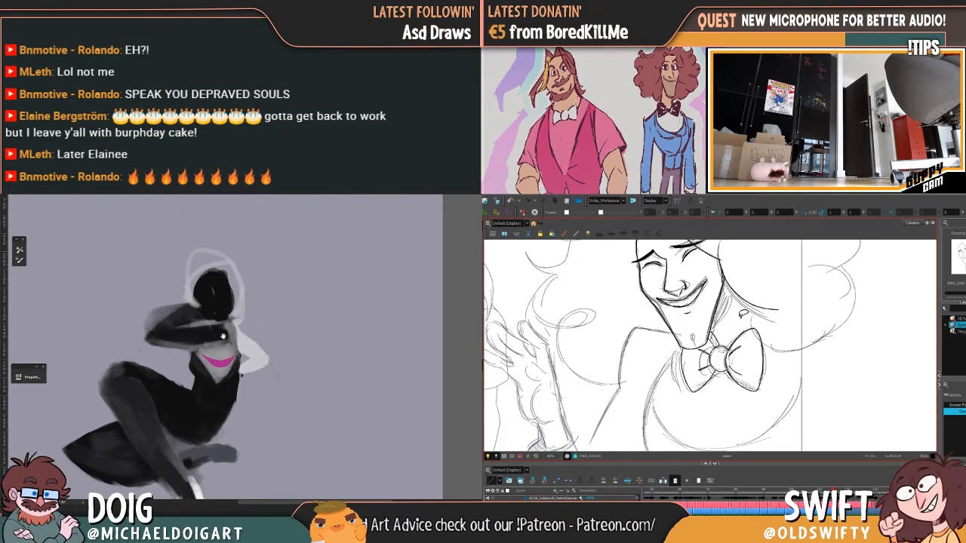
{"action": "left_click_drag", "start_coordinate": [216, 336], "coordinate": [225, 342]}
{"action": "left_click", "coordinate": [241, 355], "text": "alt"}
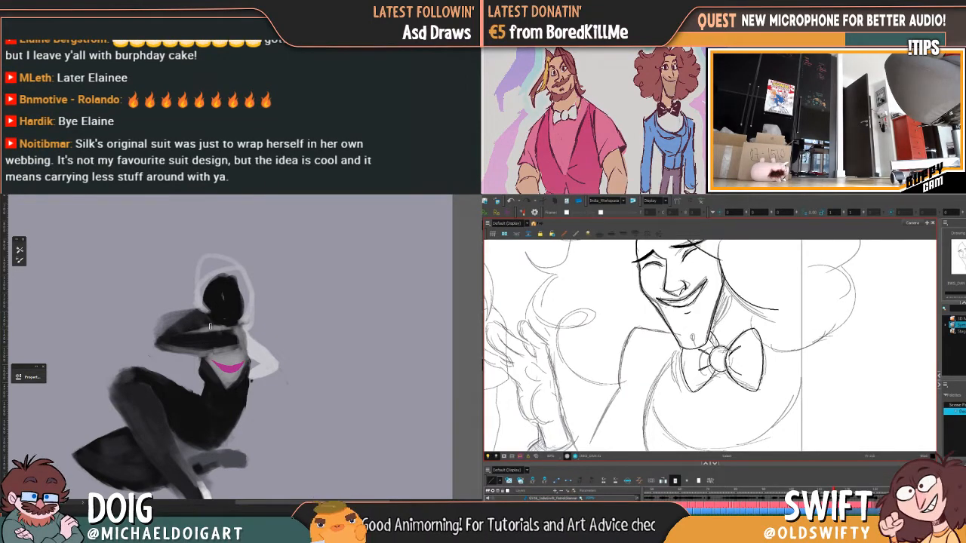
Paint the silhouette's folded forearm and elbow white, sampling tones from the rear arm and the chest
{"action": "mouse_move", "coordinate": [229, 335]}
{"action": "left_mouse_down"}
{"action": "mouse_move", "coordinate": [179, 344]}
{"action": "mouse_move", "coordinate": [241, 332]}
{"action": "mouse_move", "coordinate": [193, 340]}
{"action": "mouse_move", "coordinate": [208, 347]}
{"action": "mouse_move", "coordinate": [159, 343]}
{"action": "mouse_move", "coordinate": [215, 334]}
{"action": "mouse_move", "coordinate": [176, 345]}
{"action": "mouse_move", "coordinate": [262, 345]}
{"action": "mouse_move", "coordinate": [203, 341]}
{"action": "mouse_move", "coordinate": [237, 335]}
{"action": "mouse_move", "coordinate": [164, 349]}
{"action": "mouse_move", "coordinate": [213, 351]}
{"action": "mouse_move", "coordinate": [233, 369]}
{"action": "mouse_move", "coordinate": [175, 353]}
{"action": "mouse_move", "coordinate": [189, 336]}
{"action": "mouse_move", "coordinate": [171, 348]}
{"action": "mouse_move", "coordinate": [189, 335]}
{"action": "mouse_move", "coordinate": [160, 359]}
{"action": "left_mouse_up"}
{"action": "left_click", "coordinate": [259, 350], "text": "alt"}
{"action": "left_click", "coordinate": [230, 372], "text": "alt"}
{"action": "left_click_drag", "start_coordinate": [219, 315], "coordinate": [227, 309]}
{"action": "key", "text": "comma"}
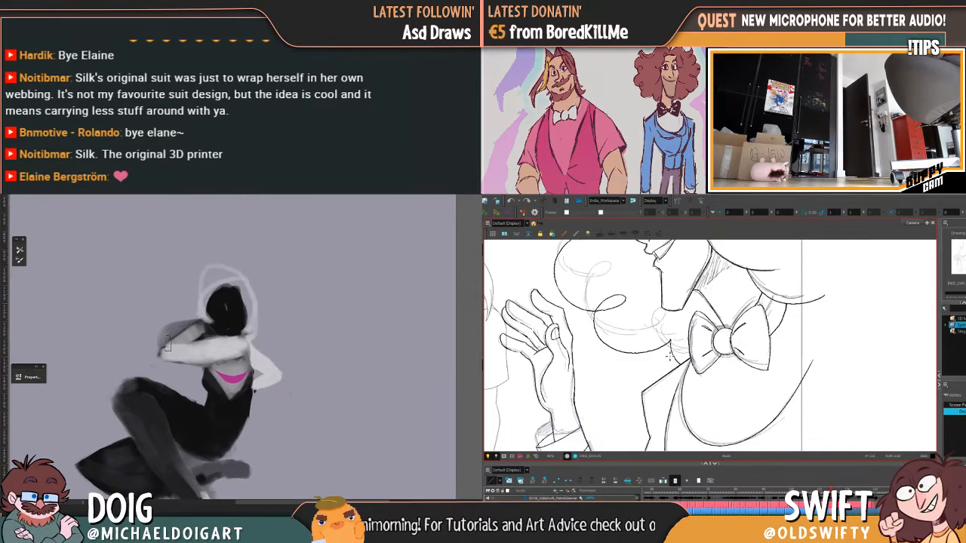
{"action": "key", "text": "comma"}
{"action": "mouse_move", "coordinate": [159, 358]}
{"action": "left_mouse_down"}
{"action": "mouse_move", "coordinate": [197, 320]}
{"action": "mouse_move", "coordinate": [147, 334]}
{"action": "mouse_move", "coordinate": [181, 323]}
{"action": "left_mouse_up"}
Flip between the current and previous drawings to compare the bow tie's folds and loops
{"action": "key", "text": "period"}
{"action": "key", "text": "comma"}
{"action": "key", "text": "period"}
{"action": "key", "text": "comma"}
{"action": "key", "text": "period"}
{"action": "key", "text": "comma"}
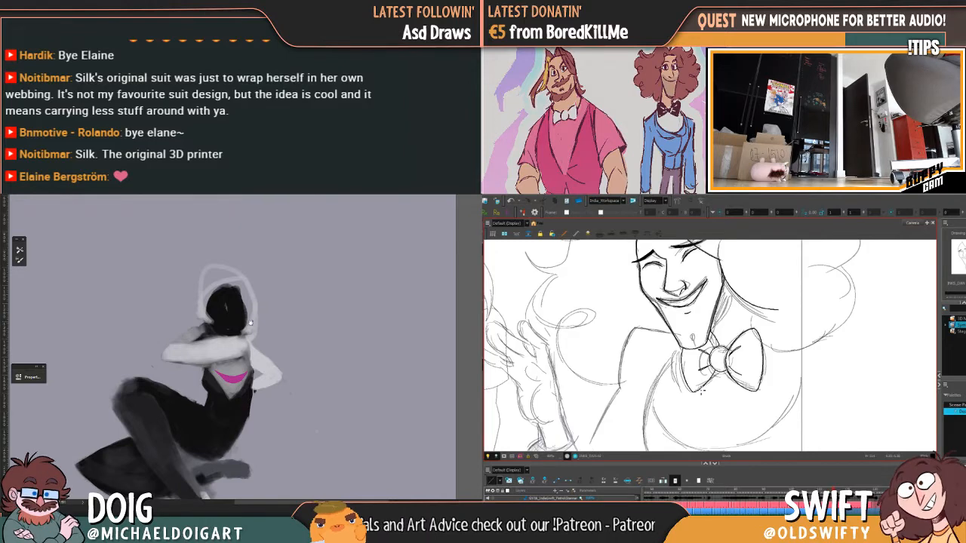
Lasso the silhouette's chest area around the magenta crescent and sample the color there
{"action": "left_click_drag", "start_coordinate": [240, 339], "coordinate": [223, 295]}
{"action": "left_click_drag", "start_coordinate": [702, 397], "coordinate": [724, 366]}
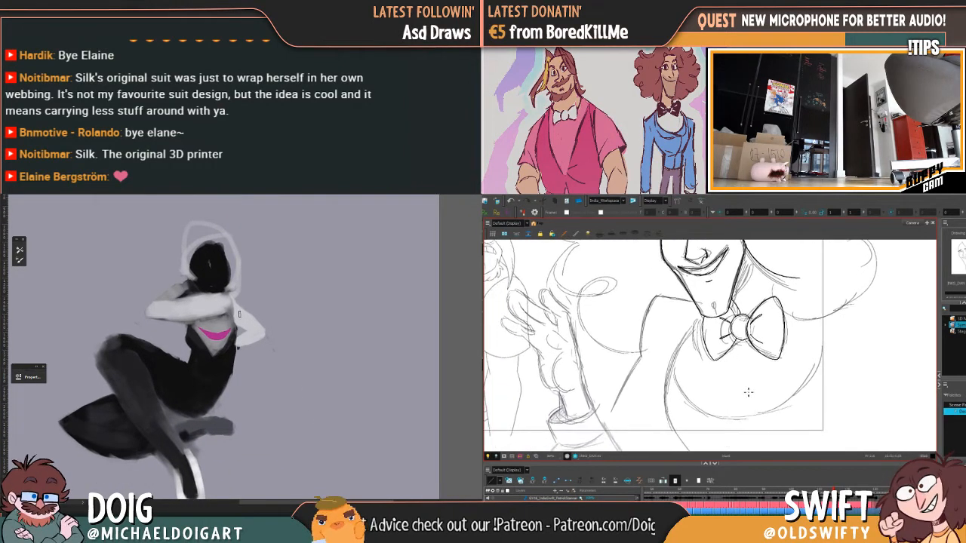
{"action": "left_click_drag", "start_coordinate": [201, 328], "coordinate": [217, 337]}
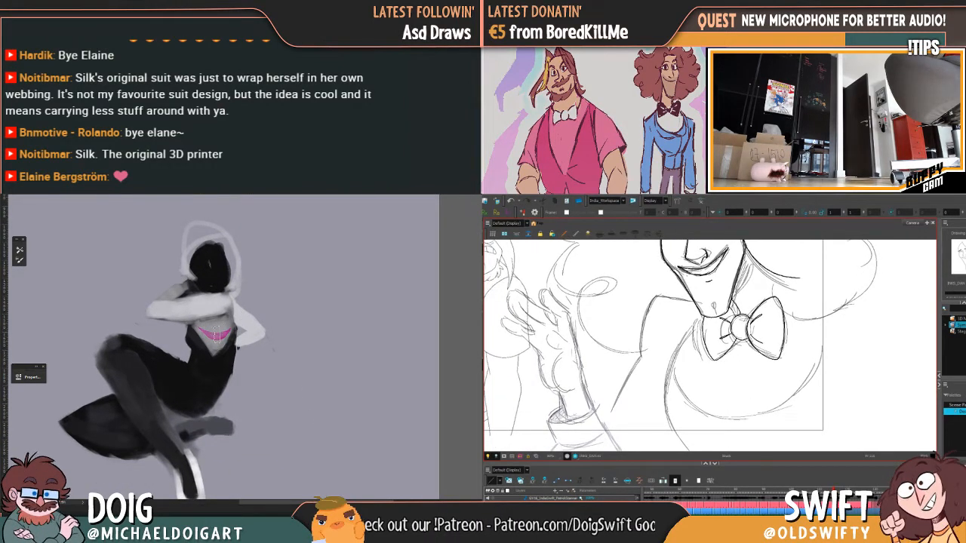
{"action": "left_click", "coordinate": [211, 336], "text": "alt"}
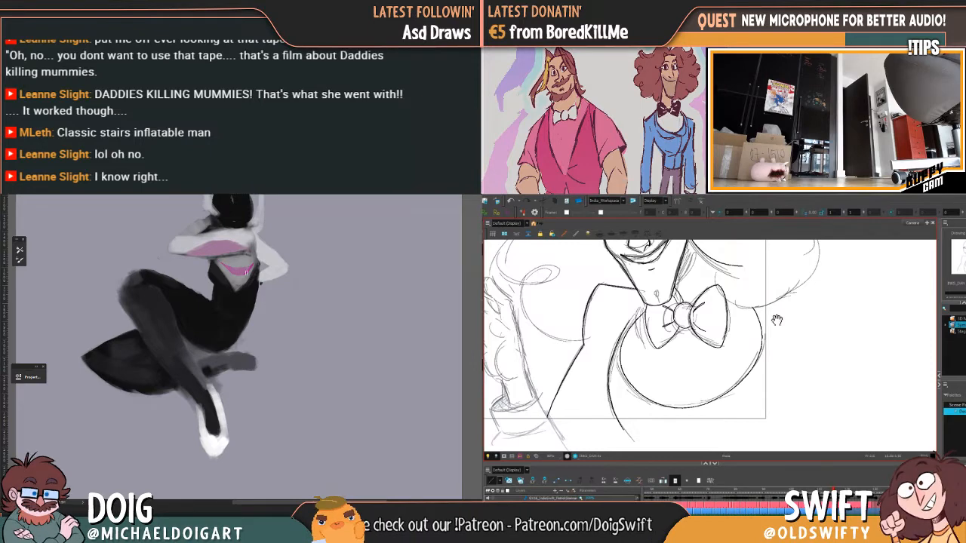
Compare the hair beside the bow tie with the previous drawing and try inking its lower curve
{"action": "mouse_move", "coordinate": [781, 318]}
{"action": "left_mouse_down"}
{"action": "mouse_move", "coordinate": [783, 352]}
{"action": "mouse_move", "coordinate": [752, 363]}
{"action": "left_mouse_up"}
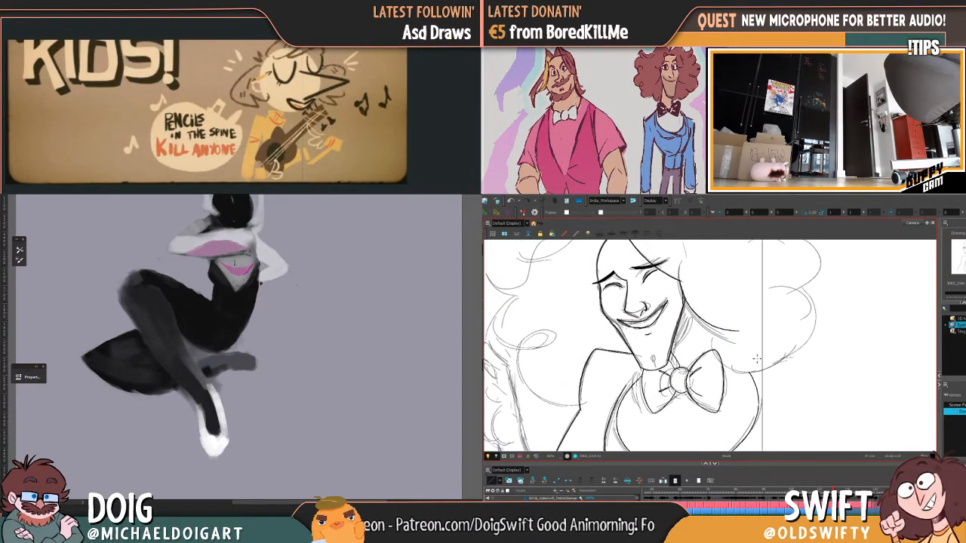
{"action": "key", "text": "f"}
{"action": "key", "text": "g"}
{"action": "key", "text": "f"}
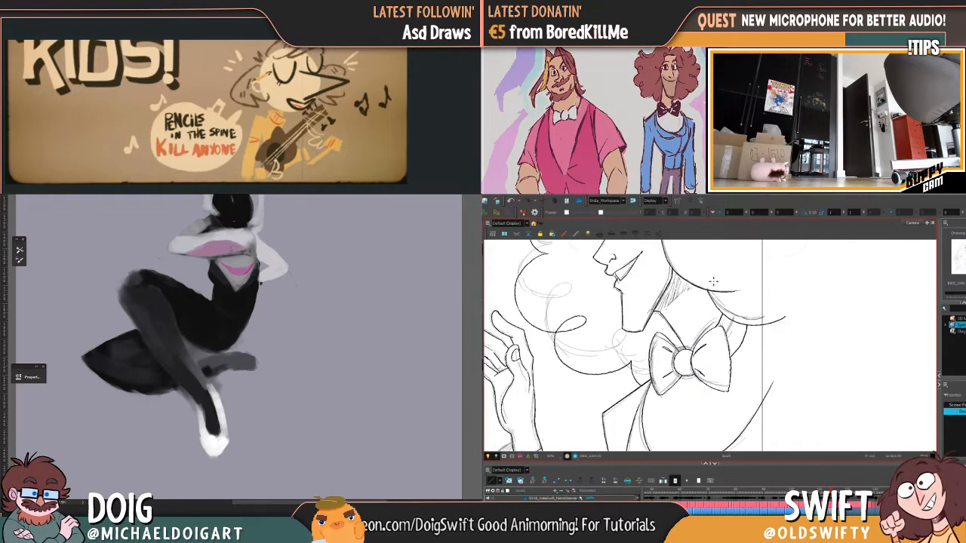
{"action": "key", "text": "g"}
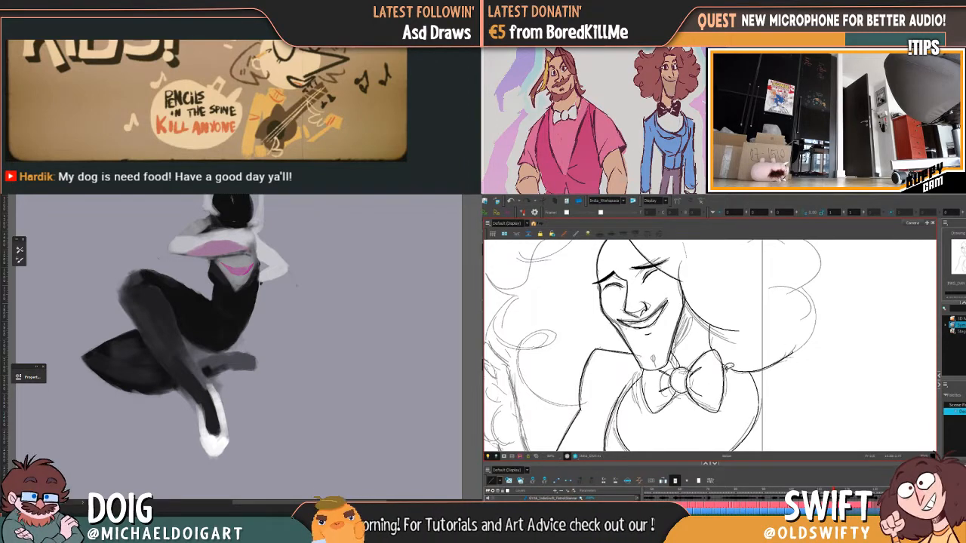
{"action": "mouse_move", "coordinate": [723, 370]}
{"action": "left_mouse_down"}
{"action": "mouse_move", "coordinate": [776, 369]}
{"action": "mouse_move", "coordinate": [793, 354]}
{"action": "left_mouse_up"}
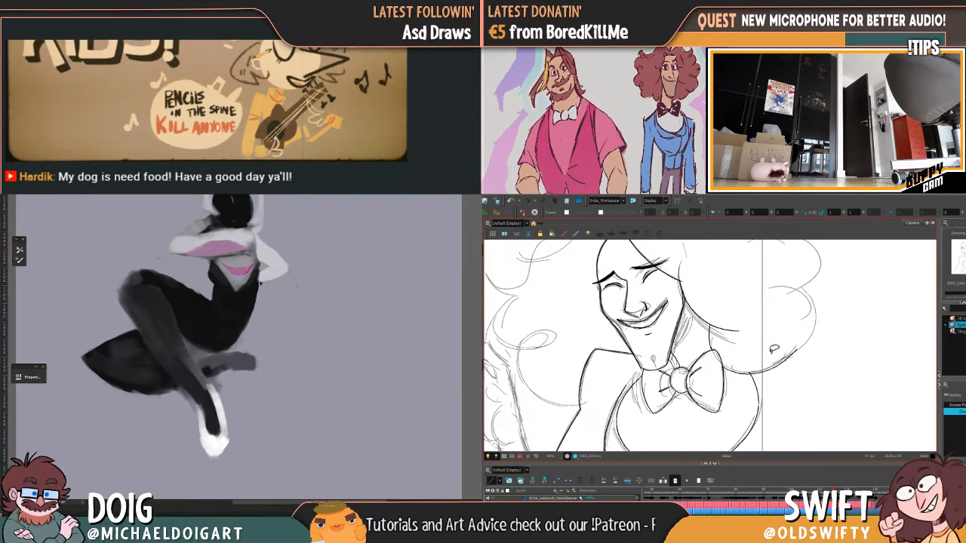
{"action": "key", "text": "ctrl+z"}
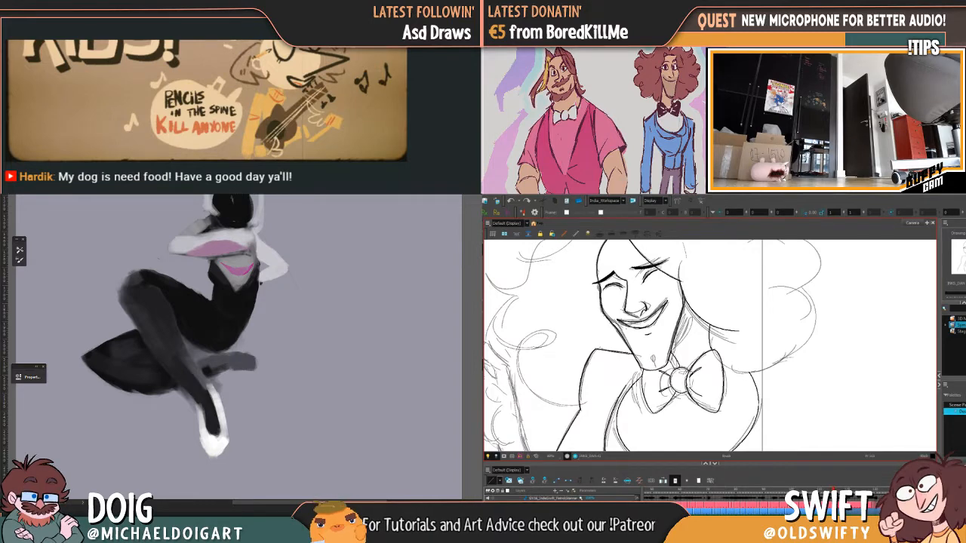
Sample the white from the crouching figure's foot
{"action": "left_click_drag", "start_coordinate": [229, 303], "coordinate": [250, 378]}
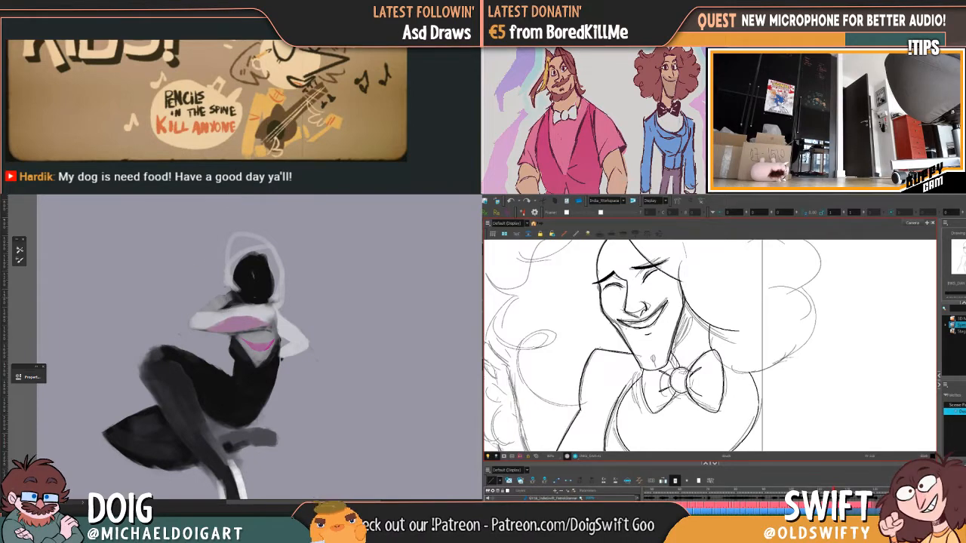
{"action": "left_click_drag", "start_coordinate": [230, 344], "coordinate": [226, 333]}
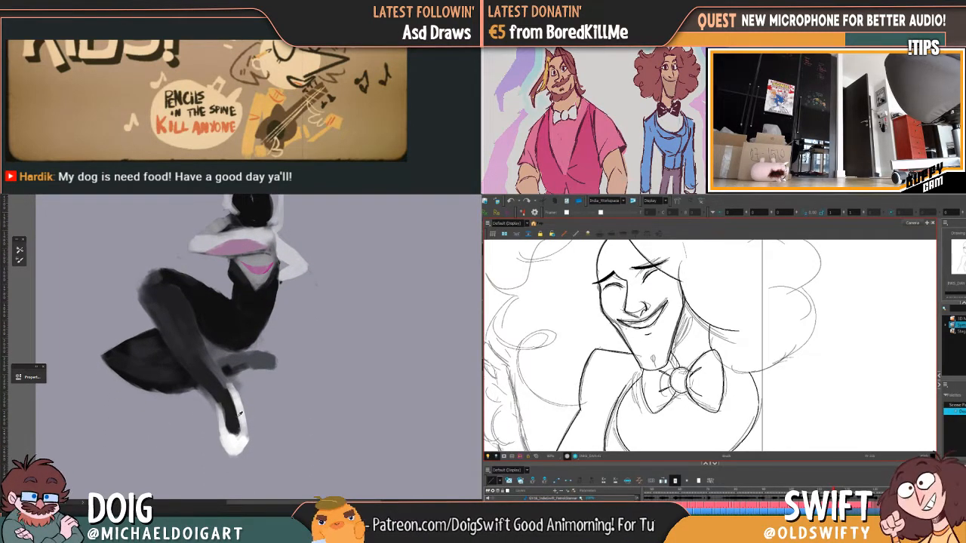
{"action": "left_click", "coordinate": [236, 443], "text": "alt"}
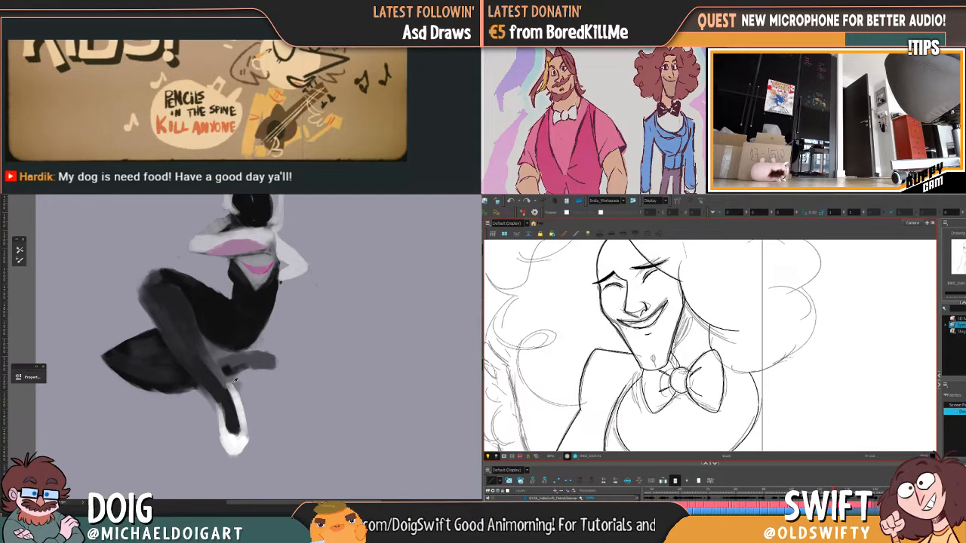
Examine the shoe colours on the other painted figure and compare the laughing-face drawing with its neighbouring drawing
{"action": "left_click_drag", "start_coordinate": [223, 409], "coordinate": [231, 447]}
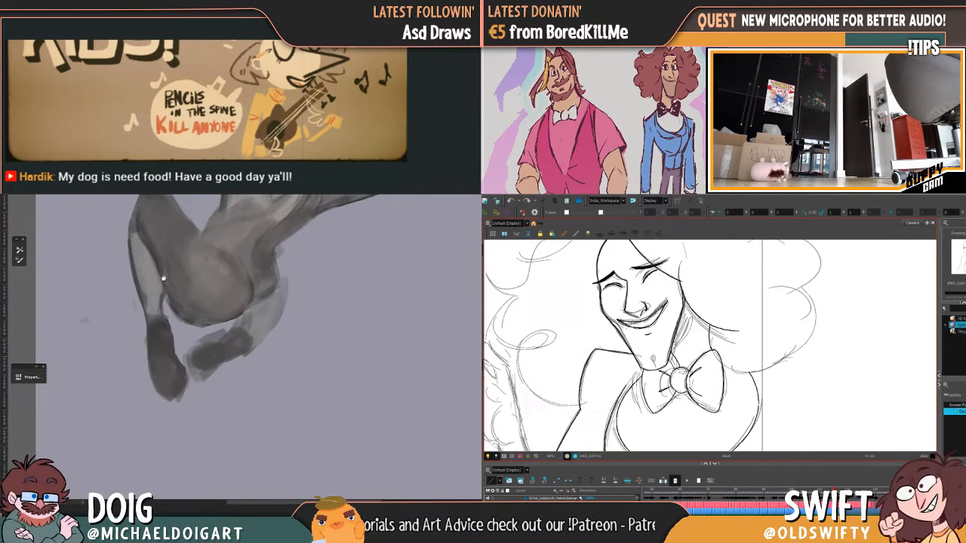
{"action": "left_click_drag", "start_coordinate": [163, 277], "coordinate": [181, 314]}
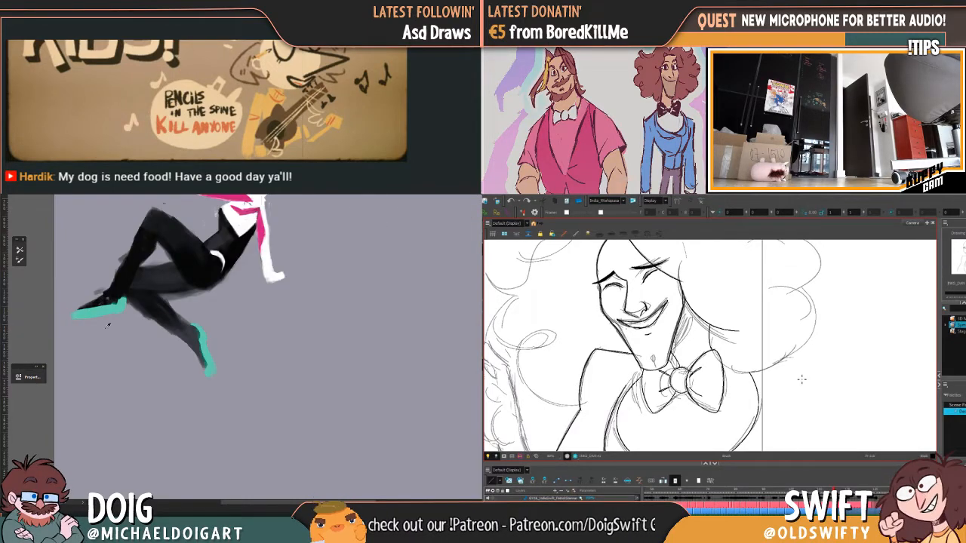
{"action": "key", "text": "comma"}
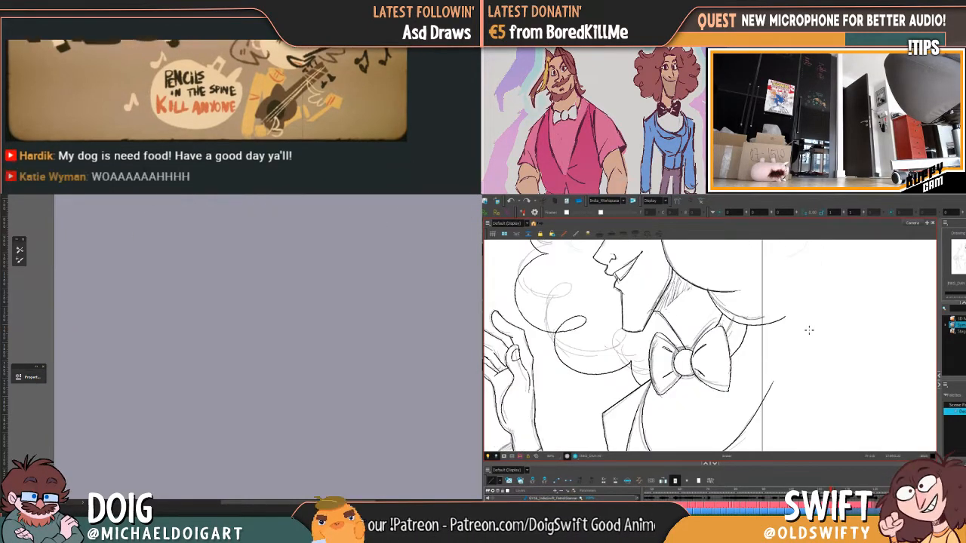
{"action": "key", "text": "period"}
{"action": "left_click_drag", "start_coordinate": [258, 426], "coordinate": [245, 317]}
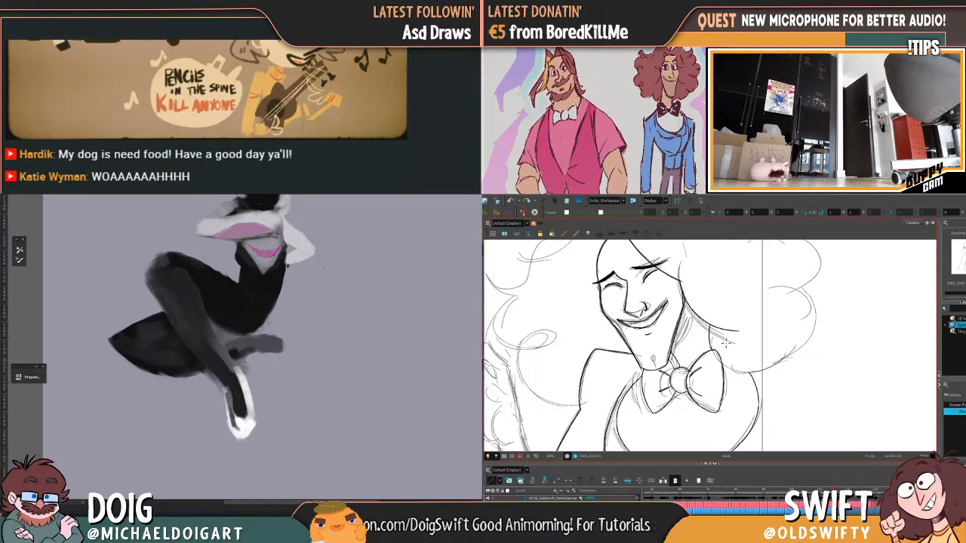
{"action": "key", "text": "comma"}
{"action": "key", "text": "period"}
Paint teal on the seated figure's front heel and rear sole, and darken the hair curve beside the cartoon character's bow tie
{"action": "left_click_drag", "start_coordinate": [237, 368], "coordinate": [248, 405]}
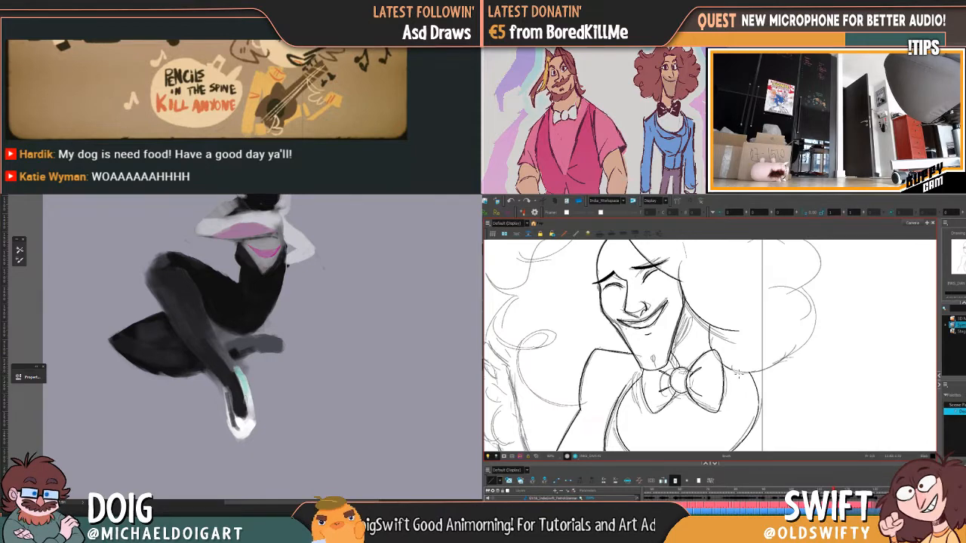
{"action": "left_click_drag", "start_coordinate": [729, 370], "coordinate": [790, 355]}
{"action": "key", "text": "comma"}
{"action": "key", "text": "comma"}
{"action": "key", "text": "comma"}
{"action": "mouse_move", "coordinate": [236, 343]}
{"action": "left_mouse_down"}
{"action": "mouse_move", "coordinate": [228, 363]}
{"action": "mouse_move", "coordinate": [264, 360]}
{"action": "left_mouse_up"}
Compare the laughing face and curly hair with the neighbouring profile drawing
{"action": "key", "text": "period"}
{"action": "key", "text": "comma"}
{"action": "key", "text": "period"}
{"action": "key", "text": "comma"}
{"action": "key", "text": "period"}
{"action": "left_click_drag", "start_coordinate": [789, 316], "coordinate": [798, 391]}
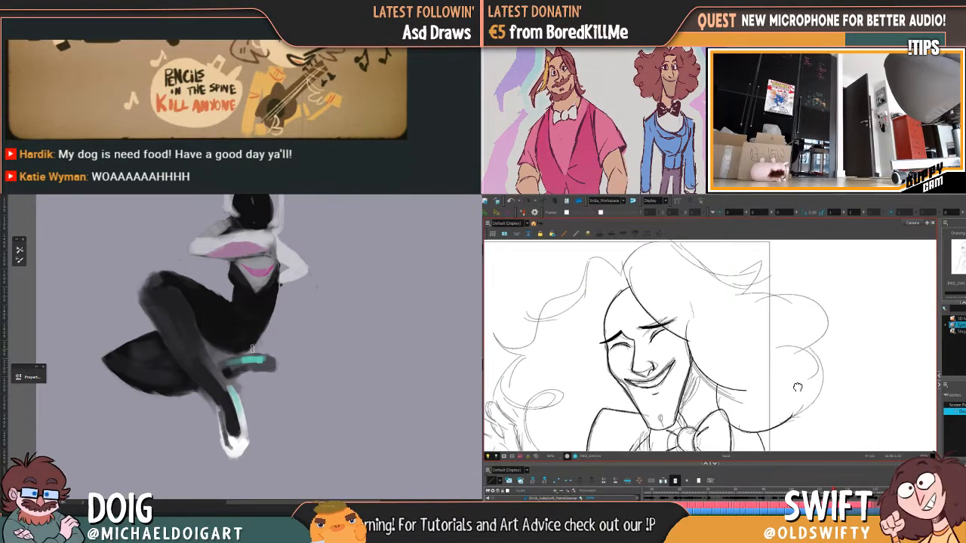
{"action": "key", "text": "comma"}
{"action": "key", "text": "period"}
{"action": "left_click_drag", "start_coordinate": [673, 306], "coordinate": [672, 338]}
{"action": "key", "text": "comma"}
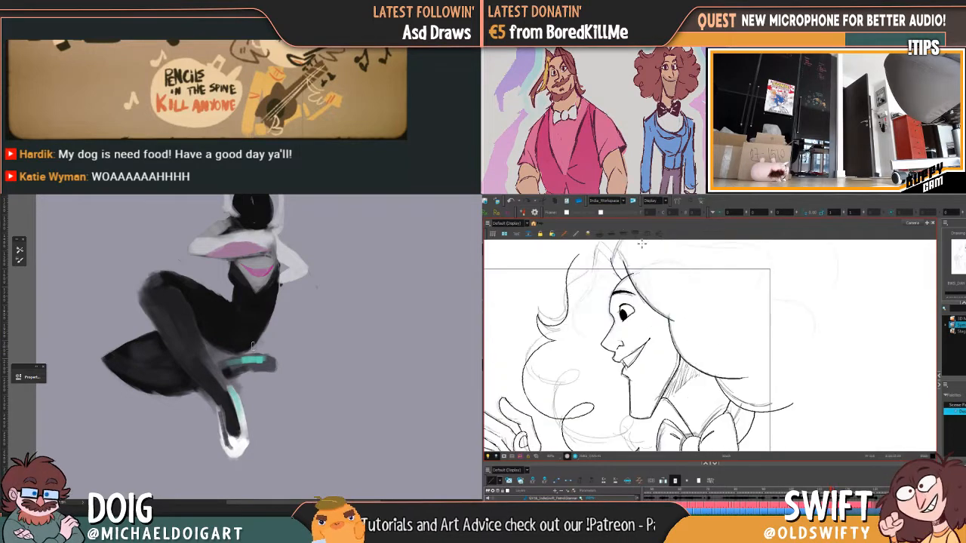
{"action": "key", "text": "period"}
Extend the teal colour over the seated figure's front shoe and along the rear foot's sole
{"action": "left_click_drag", "start_coordinate": [248, 368], "coordinate": [254, 345]}
{"action": "key", "text": "comma"}
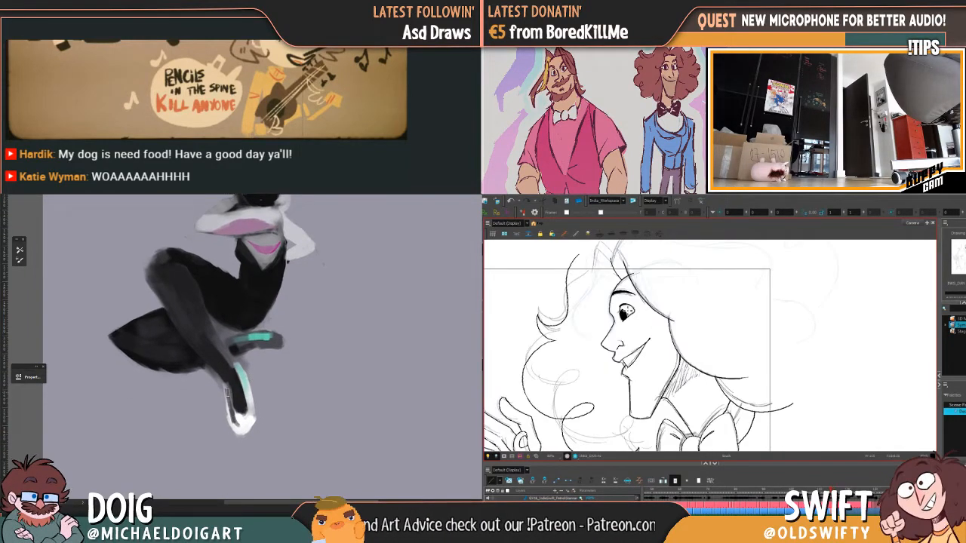
{"action": "key", "text": "period"}
{"action": "mouse_move", "coordinate": [229, 389]}
{"action": "left_mouse_down"}
{"action": "mouse_move", "coordinate": [230, 416]}
{"action": "mouse_move", "coordinate": [238, 425]}
{"action": "mouse_move", "coordinate": [248, 417]}
{"action": "left_mouse_up"}
{"action": "mouse_move", "coordinate": [262, 341]}
{"action": "left_mouse_down"}
{"action": "mouse_move", "coordinate": [254, 357]}
{"action": "mouse_move", "coordinate": [270, 359]}
{"action": "left_mouse_up"}
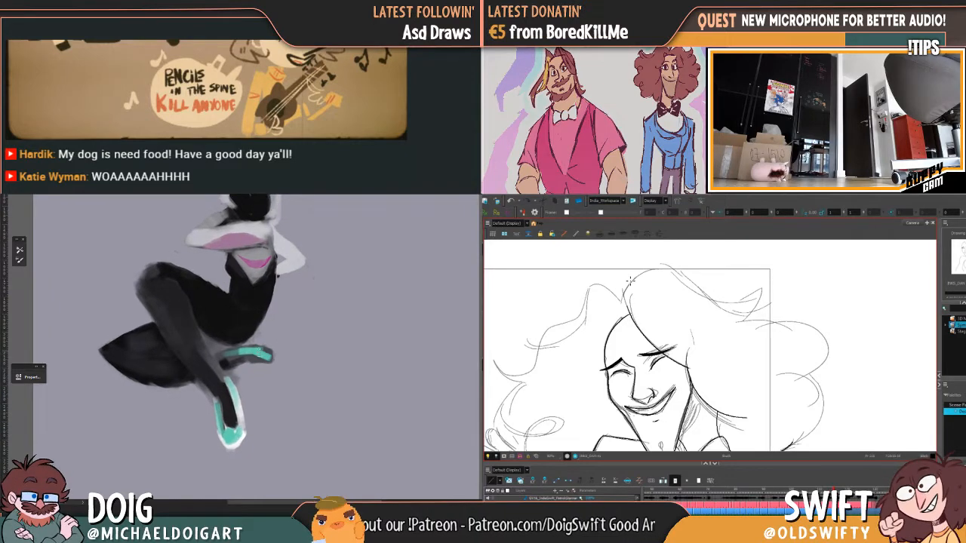
Check the hair and forehead lines of the laughing face against the neighbouring drawing
{"action": "key", "text": "comma"}
{"action": "mouse_move", "coordinate": [251, 312]}
{"action": "left_mouse_down"}
{"action": "mouse_move", "coordinate": [270, 402]}
{"action": "mouse_move", "coordinate": [259, 336]}
{"action": "left_mouse_up"}
{"action": "key", "text": "period"}
{"action": "key", "text": "comma"}
{"action": "key", "text": "period"}
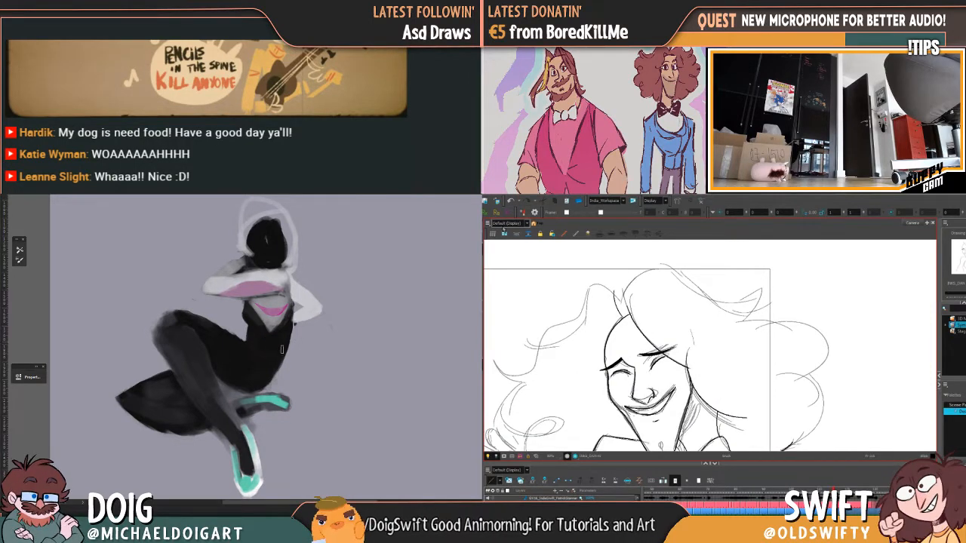
Try deleting the short hairline stroke above the forehead, then undo the deletion and compare the neighbouring drawings
{"action": "mouse_move", "coordinate": [271, 353]}
{"action": "left_mouse_down"}
{"action": "mouse_move", "coordinate": [264, 260]}
{"action": "mouse_move", "coordinate": [239, 266]}
{"action": "mouse_move", "coordinate": [238, 365]}
{"action": "mouse_move", "coordinate": [227, 342]}
{"action": "left_mouse_up"}
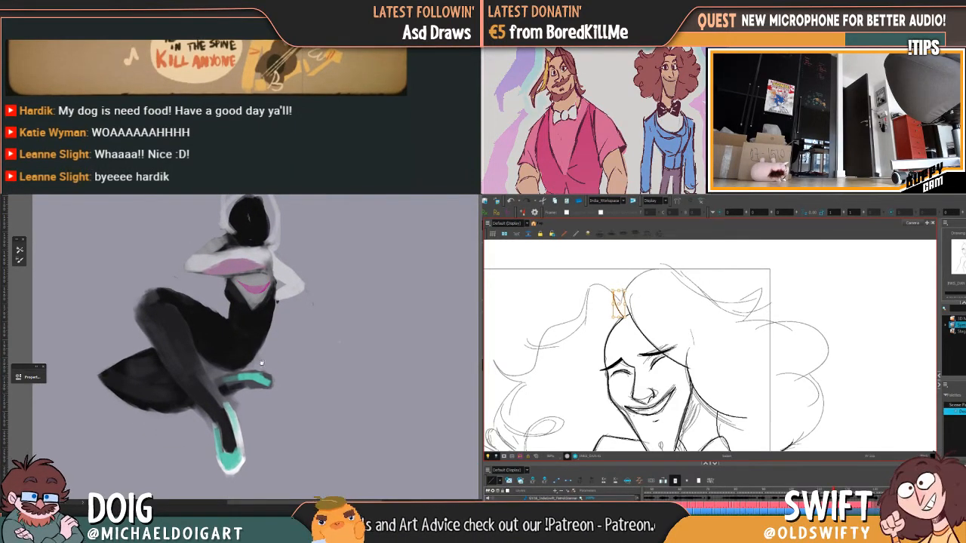
{"action": "left_click_drag", "start_coordinate": [244, 388], "coordinate": [245, 355]}
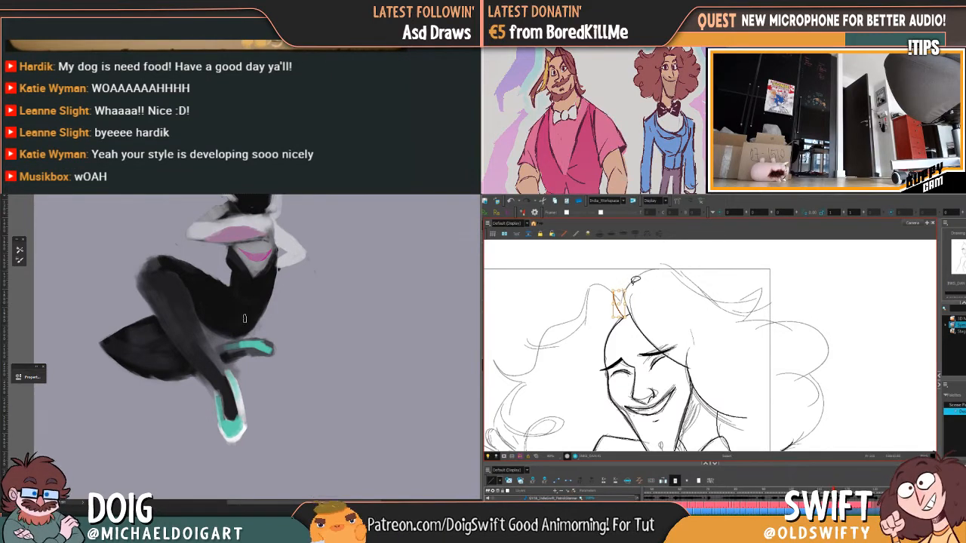
{"action": "key", "text": "Delete"}
{"action": "key", "text": "ctrl+z"}
{"action": "key", "text": "f"}
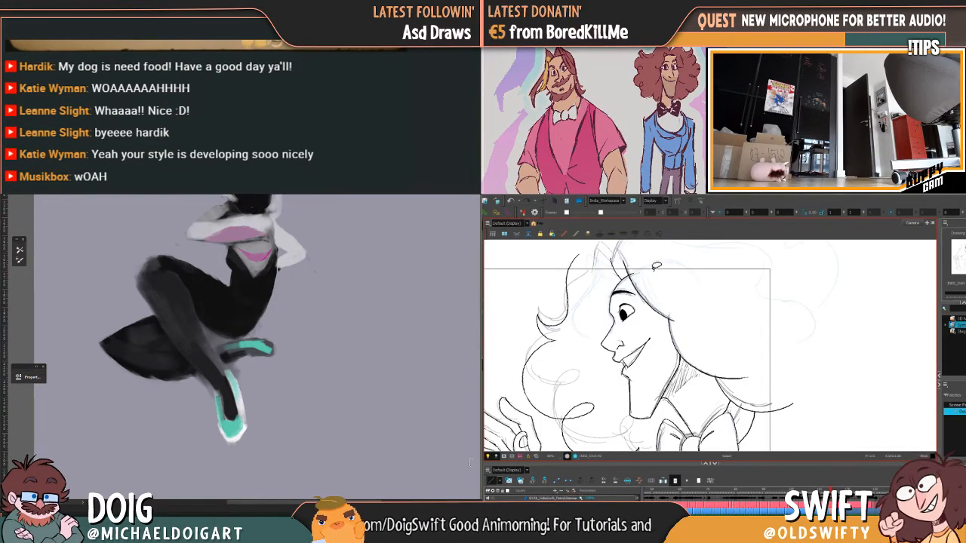
{"action": "key", "text": "g"}
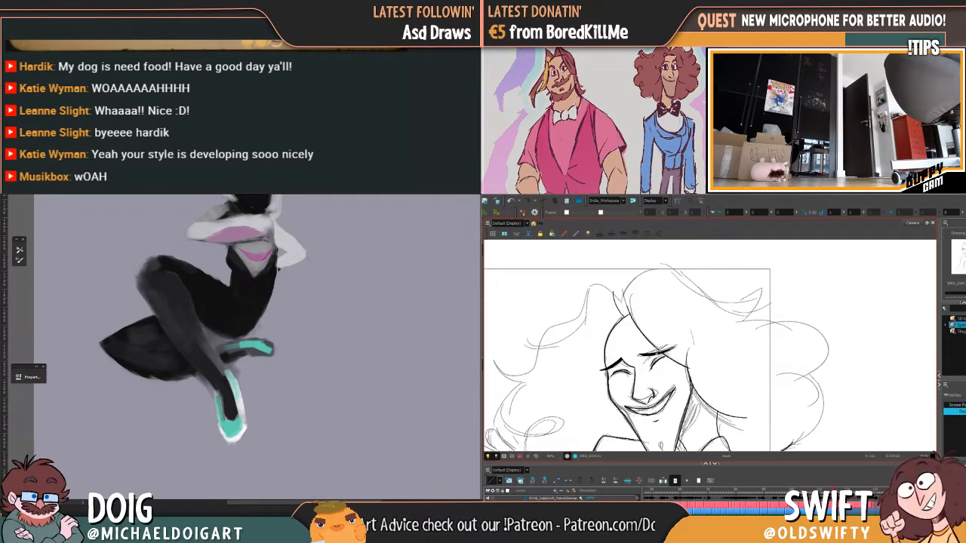
Ink the palm outline of the raised hand over the rough sketch, checking it against the neighbouring drawing
{"action": "mouse_move", "coordinate": [665, 369]}
{"action": "left_mouse_down"}
{"action": "mouse_move", "coordinate": [725, 321]}
{"action": "mouse_move", "coordinate": [708, 325]}
{"action": "mouse_move", "coordinate": [708, 345]}
{"action": "mouse_move", "coordinate": [634, 333]}
{"action": "mouse_move", "coordinate": [665, 325]}
{"action": "mouse_move", "coordinate": [680, 347]}
{"action": "mouse_move", "coordinate": [659, 344]}
{"action": "left_mouse_up"}
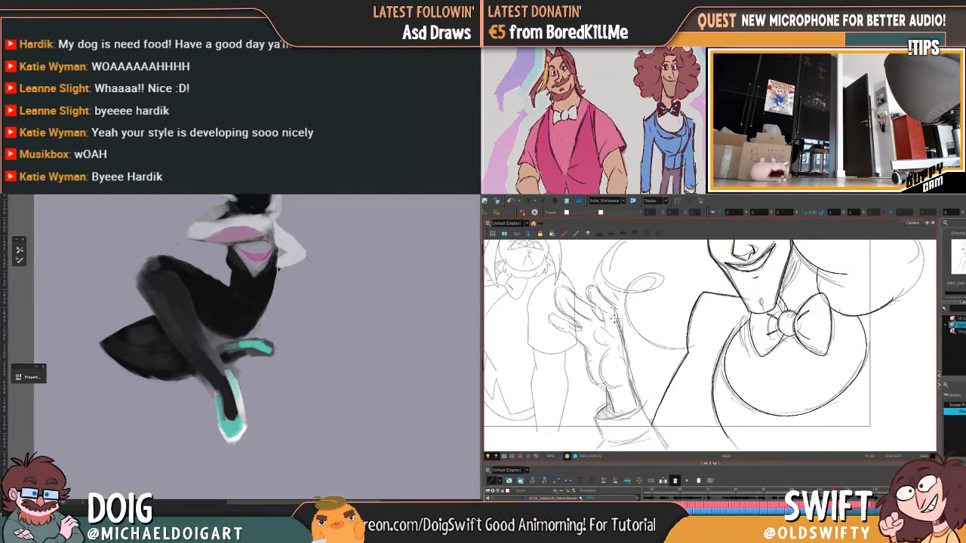
{"action": "mouse_move", "coordinate": [610, 326]}
{"action": "left_mouse_down"}
{"action": "mouse_move", "coordinate": [610, 354]}
{"action": "mouse_move", "coordinate": [612, 332]}
{"action": "mouse_move", "coordinate": [614, 394]}
{"action": "left_mouse_up"}
{"action": "key", "text": "f"}
{"action": "key", "text": "g"}
{"action": "key", "text": "f"}
{"action": "key", "text": "g"}
{"action": "key", "text": "f"}
{"action": "key", "text": "g"}
Refine the raised hand's thumb line, and maximize the browser window showing the "Remember Kids!" image
{"action": "mouse_move", "coordinate": [0, 296]}
{"action": "left_mouse_down"}
{"action": "mouse_move", "coordinate": [148, 302]}
{"action": "mouse_move", "coordinate": [160, 280]}
{"action": "left_mouse_up"}
{"action": "mouse_move", "coordinate": [602, 341]}
{"action": "left_mouse_down"}
{"action": "mouse_move", "coordinate": [598, 318]}
{"action": "mouse_move", "coordinate": [608, 316]}
{"action": "left_mouse_up"}
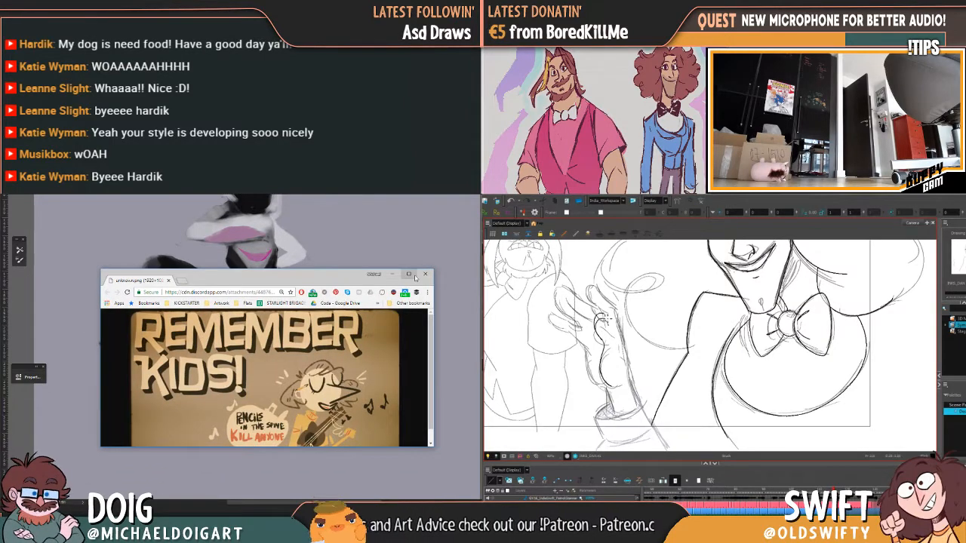
{"action": "left_click", "coordinate": [408, 274]}
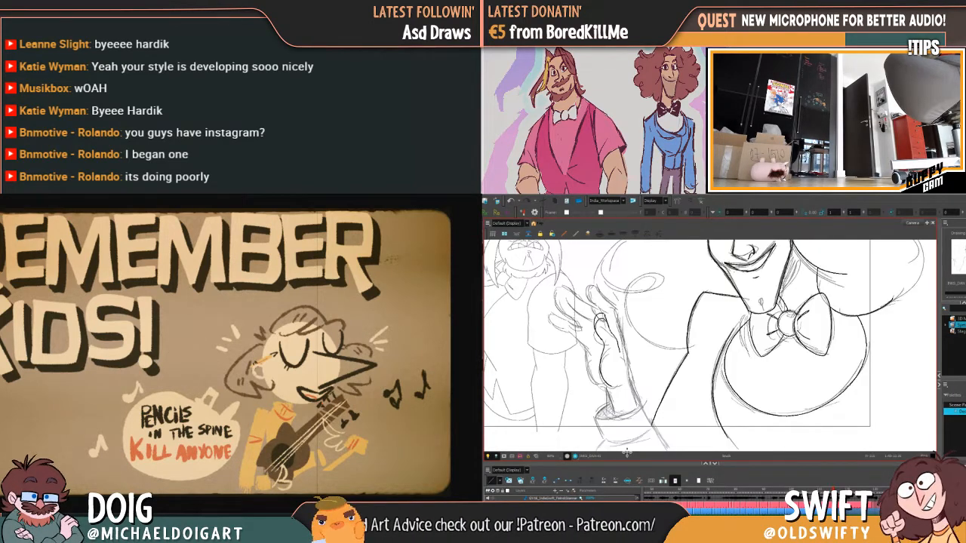
Compare the raised hand, bow tie and collar between the two neighbouring drawings
{"action": "key", "text": "g"}
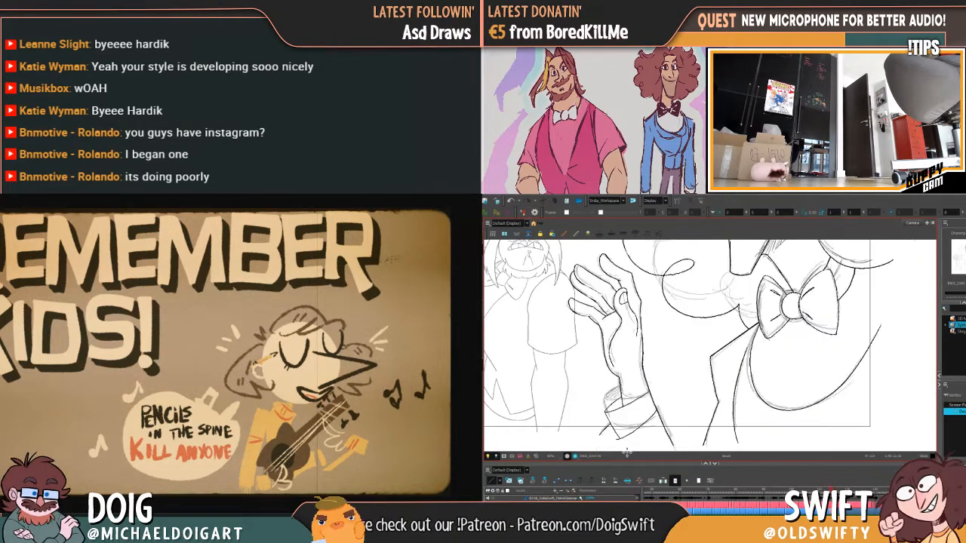
{"action": "key", "text": "f"}
{"action": "key", "text": "g"}
{"action": "key", "text": "f"}
{"action": "key", "text": "g"}
{"action": "key", "text": "f"}
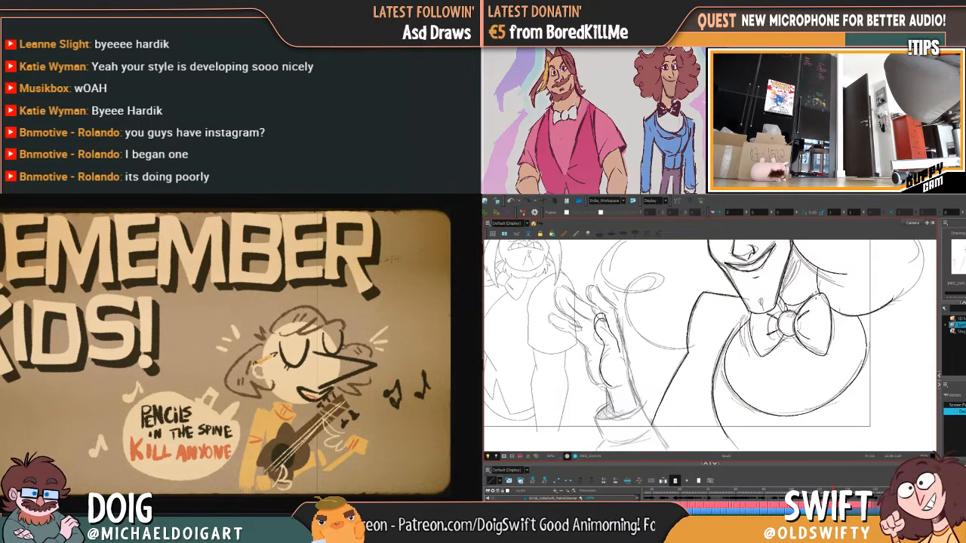
{"action": "key", "text": "g"}
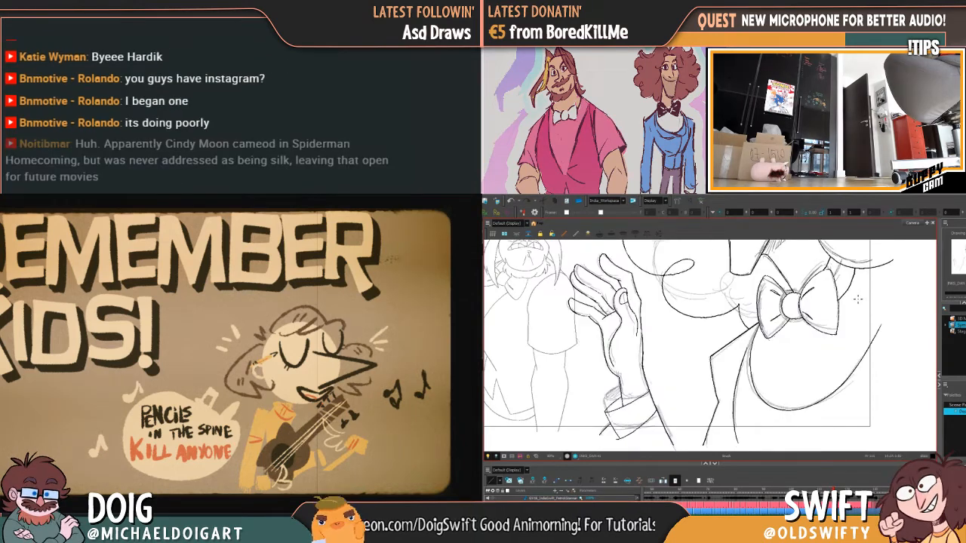
{"action": "key", "text": "f"}
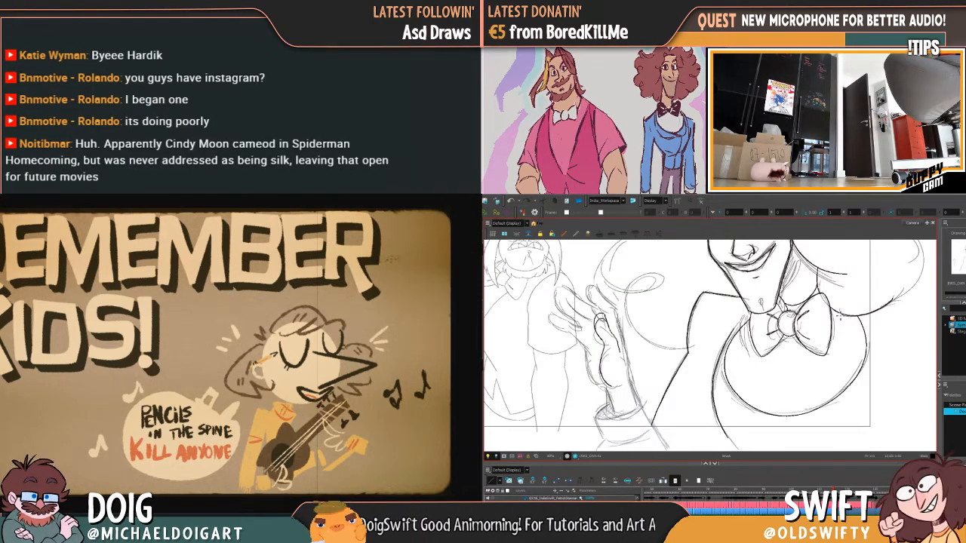
{"action": "key", "text": "g"}
{"action": "key", "text": "f"}
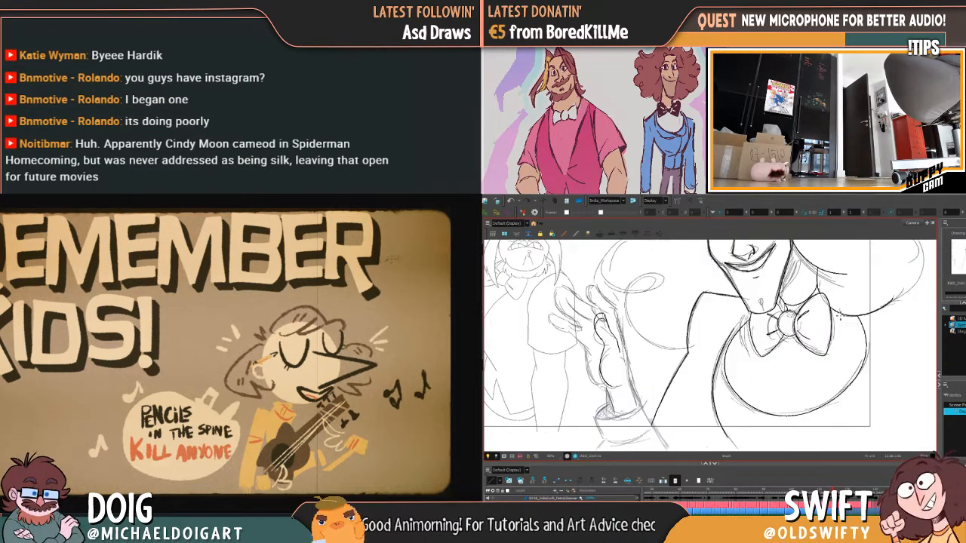
{"action": "key", "text": "g"}
{"action": "key", "text": "f"}
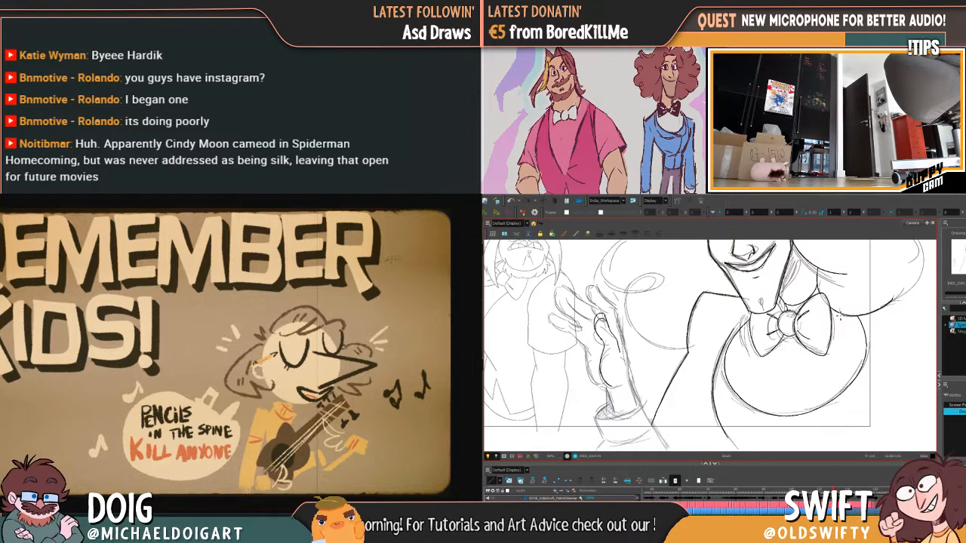
{"action": "key", "text": "f"}
{"action": "key", "text": "g"}
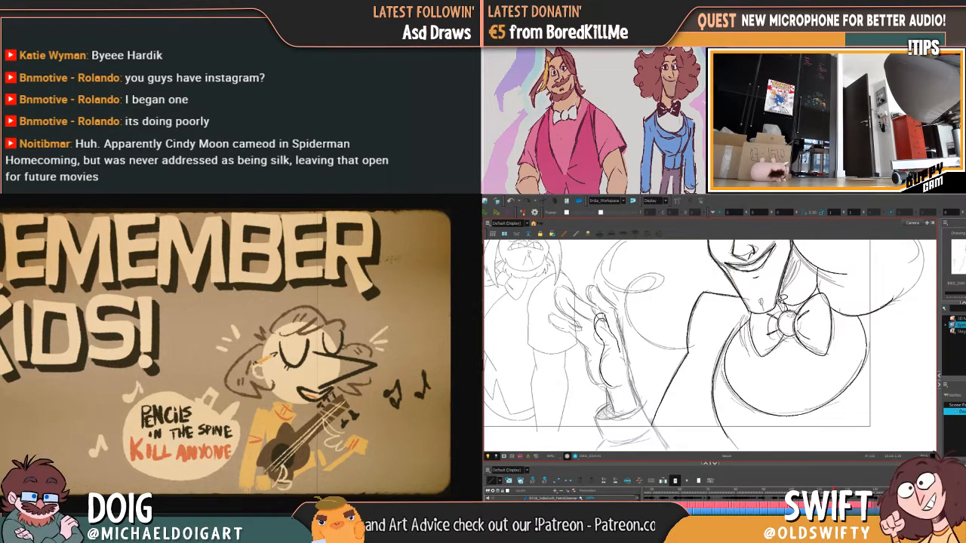
Delete the curved stroke between the chin and the bow tie, and check the collar against the neighbouring drawing
{"action": "left_click", "coordinate": [806, 305]}
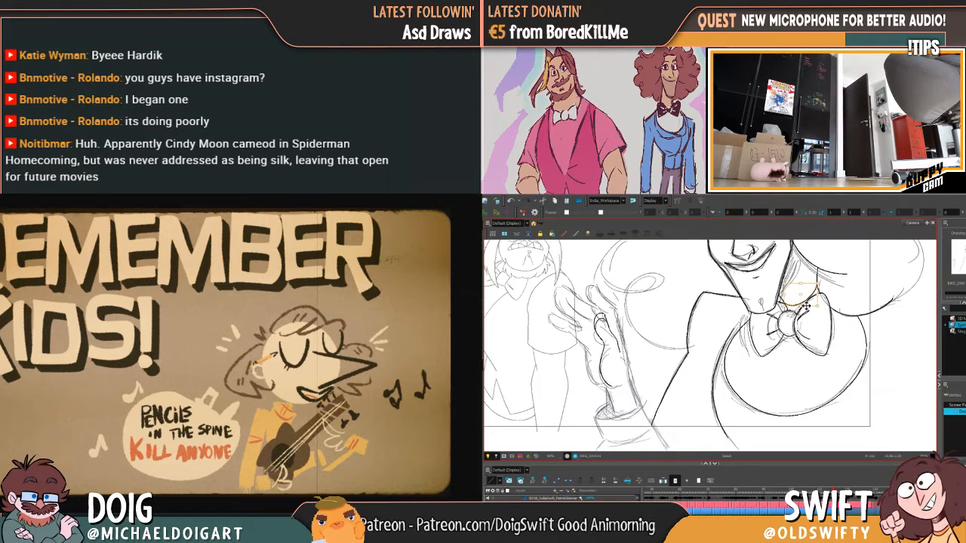
{"action": "key", "text": "Delete"}
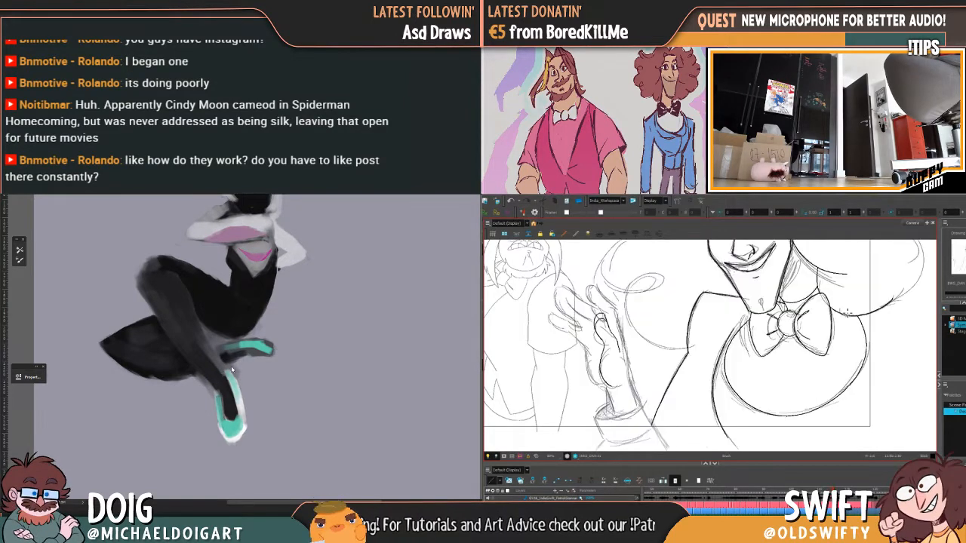
{"action": "key", "text": "comma"}
{"action": "key", "text": "period"}
{"action": "key", "text": "comma"}
{"action": "key", "text": "period"}
Sample a colour near the seated figure's rear foot and touch up the edge of its teal shoe
{"action": "left_click", "coordinate": [252, 345], "text": "alt"}
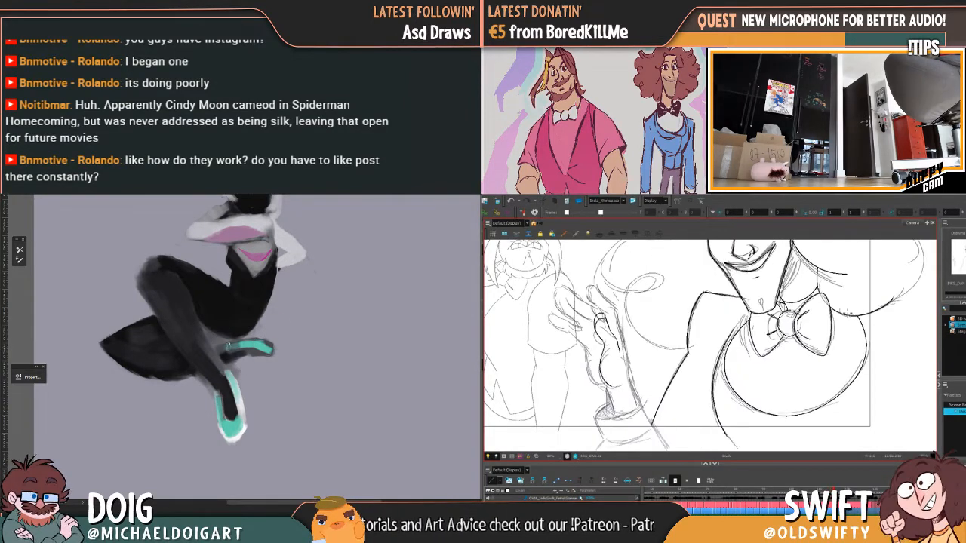
{"action": "mouse_move", "coordinate": [228, 346]}
{"action": "left_mouse_down"}
{"action": "mouse_move", "coordinate": [264, 348]}
{"action": "mouse_move", "coordinate": [242, 346]}
{"action": "mouse_move", "coordinate": [250, 366]}
{"action": "left_mouse_up"}
{"action": "key", "text": "comma"}
{"action": "key", "text": "period"}
{"action": "key", "text": "comma"}
{"action": "key", "text": "period"}
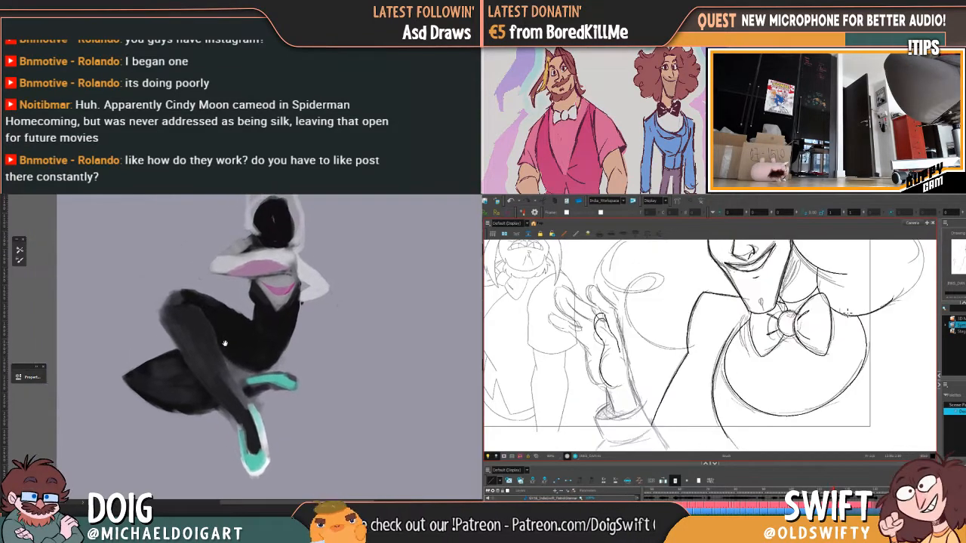
{"action": "key", "text": "comma"}
{"action": "key", "text": "period"}
Cover the front shoe's white rim and toe with teal, and draw a short crease on the cartoon hand's thumb
{"action": "mouse_move", "coordinate": [244, 420]}
{"action": "left_mouse_down"}
{"action": "mouse_move", "coordinate": [229, 343]}
{"action": "mouse_move", "coordinate": [210, 338]}
{"action": "left_mouse_up"}
{"action": "mouse_move", "coordinate": [859, 379]}
{"action": "left_mouse_down"}
{"action": "mouse_move", "coordinate": [899, 338]}
{"action": "mouse_move", "coordinate": [901, 382]}
{"action": "mouse_move", "coordinate": [922, 411]}
{"action": "left_mouse_up"}
{"action": "mouse_move", "coordinate": [227, 362]}
{"action": "left_mouse_down"}
{"action": "mouse_move", "coordinate": [217, 310]}
{"action": "mouse_move", "coordinate": [228, 344]}
{"action": "left_mouse_up"}
{"action": "key", "text": "comma"}
{"action": "key", "text": "period"}
{"action": "left_click_drag", "start_coordinate": [707, 316], "coordinate": [718, 319]}
{"action": "key", "text": "comma"}
{"action": "left_click_drag", "start_coordinate": [227, 343], "coordinate": [225, 378]}
{"action": "key", "text": "period"}
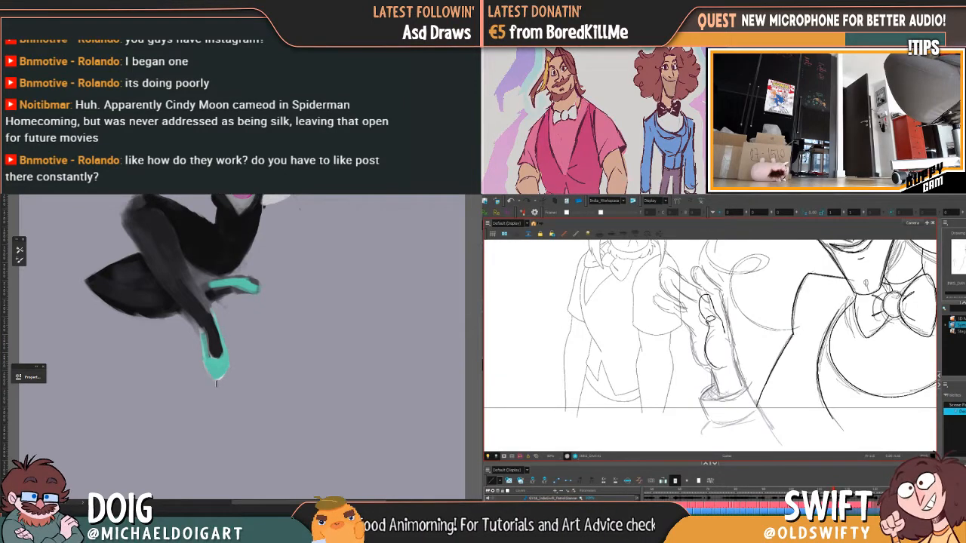
Draw the thumb tip of the raised hand and cut away the excess line beside it
{"action": "left_click_drag", "start_coordinate": [708, 322], "coordinate": [709, 300]}
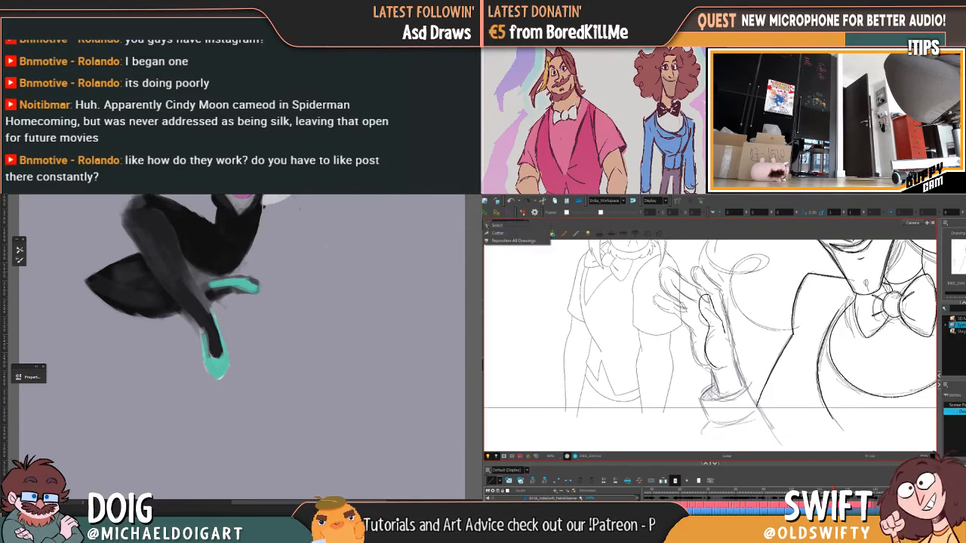
{"action": "left_click_drag", "start_coordinate": [705, 289], "coordinate": [717, 322]}
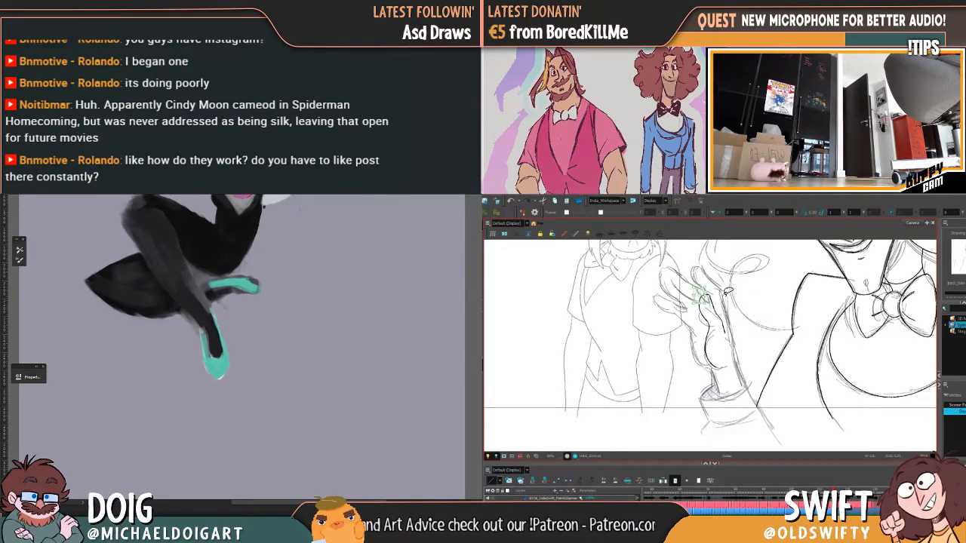
{"action": "key", "text": "Delete"}
Refine the thumb contour of the raised hand and cut away the small excess piece inside it
{"action": "left_click", "coordinate": [484, 225]}
{"action": "left_click", "coordinate": [493, 227]}
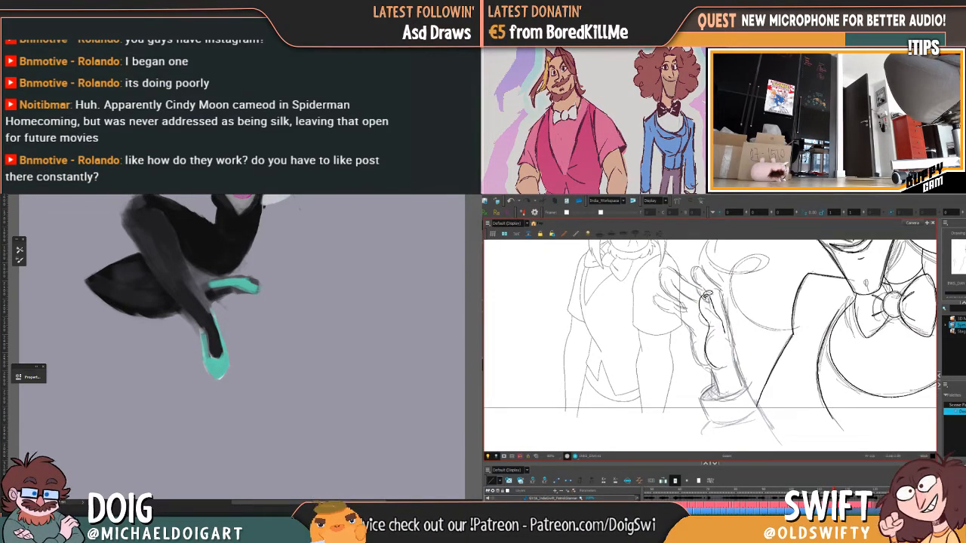
{"action": "left_click_drag", "start_coordinate": [705, 296], "coordinate": [710, 323]}
{"action": "left_click", "coordinate": [711, 301]}
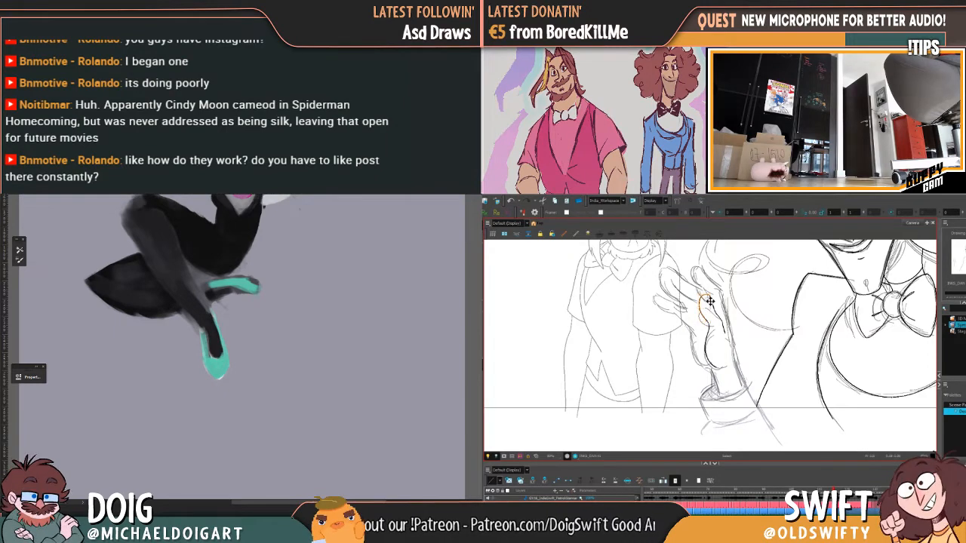
{"action": "left_click_drag", "start_coordinate": [715, 323], "coordinate": [717, 324]}
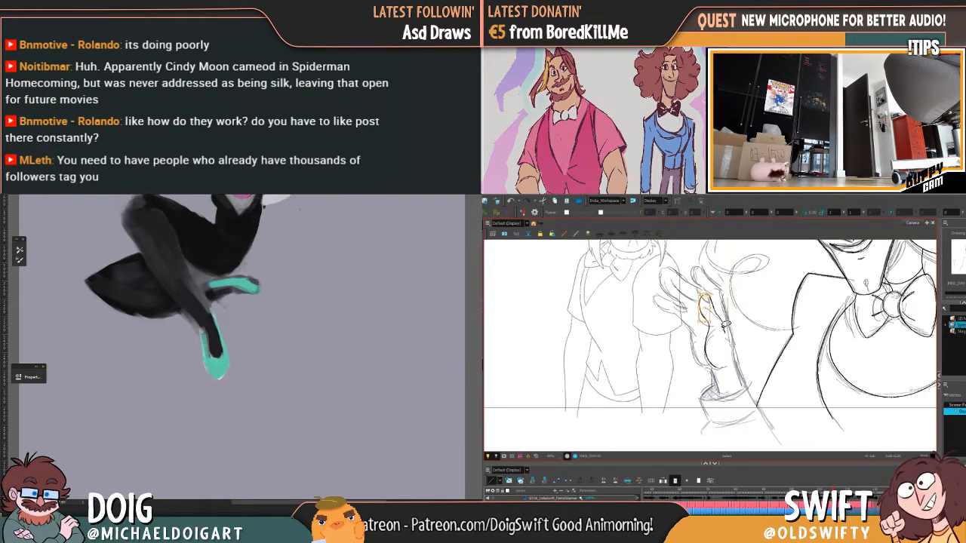
{"action": "left_click", "coordinate": [729, 326]}
{"action": "left_click", "coordinate": [708, 319]}
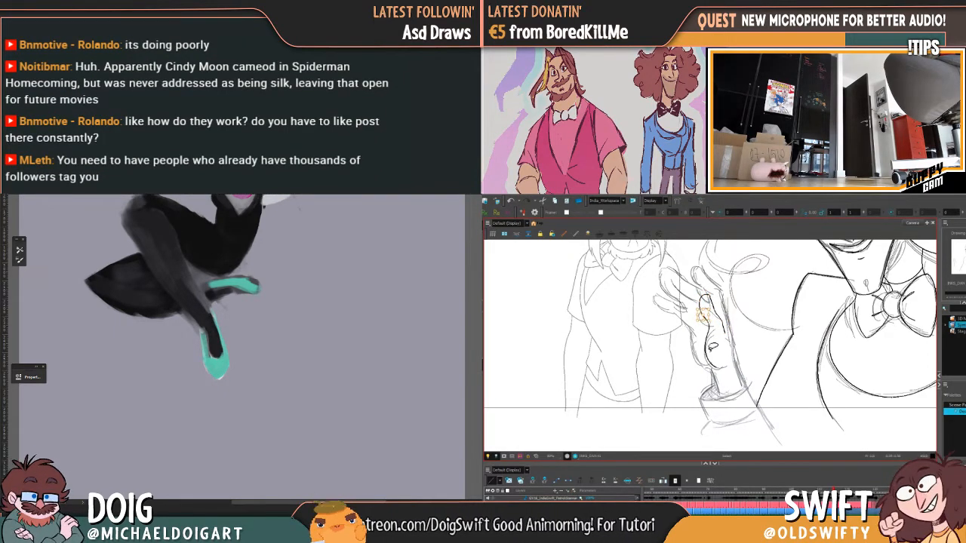
Compare the raised hand's thumb, palm and fingers with the neighbouring drawing
{"action": "key", "text": "comma"}
{"action": "key", "text": "period"}
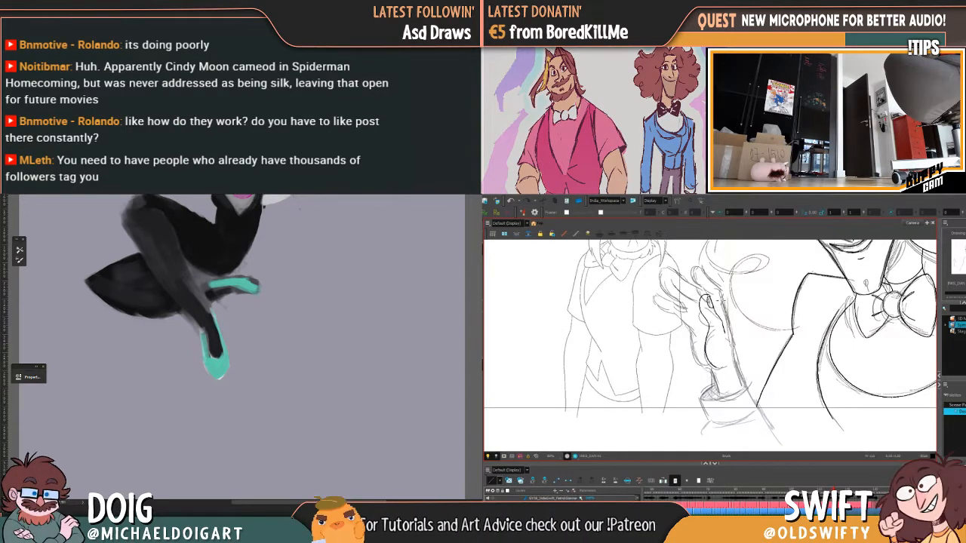
{"action": "key", "text": "comma"}
{"action": "key", "text": "period"}
{"action": "key", "text": "comma"}
{"action": "key", "text": "period"}
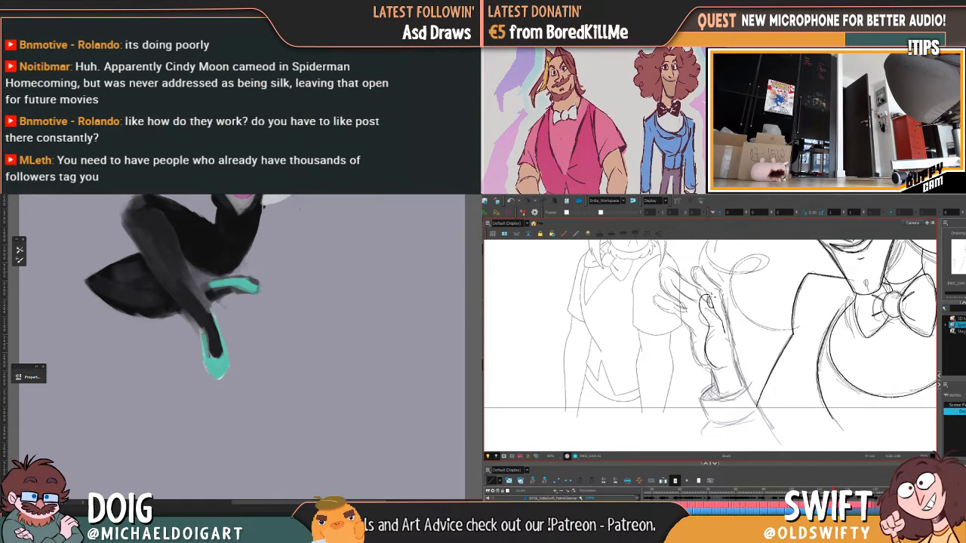
{"action": "key", "text": "comma"}
{"action": "key", "text": "period"}
{"action": "key", "text": "comma"}
{"action": "key", "text": "period"}
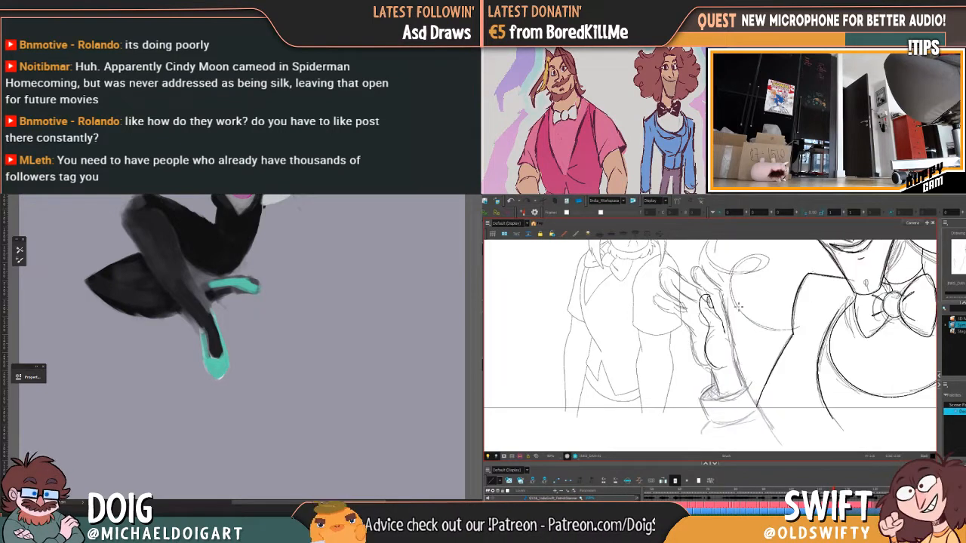
{"action": "key", "text": "comma"}
{"action": "key", "text": "period"}
{"action": "key", "text": "comma"}
{"action": "key", "text": "period"}
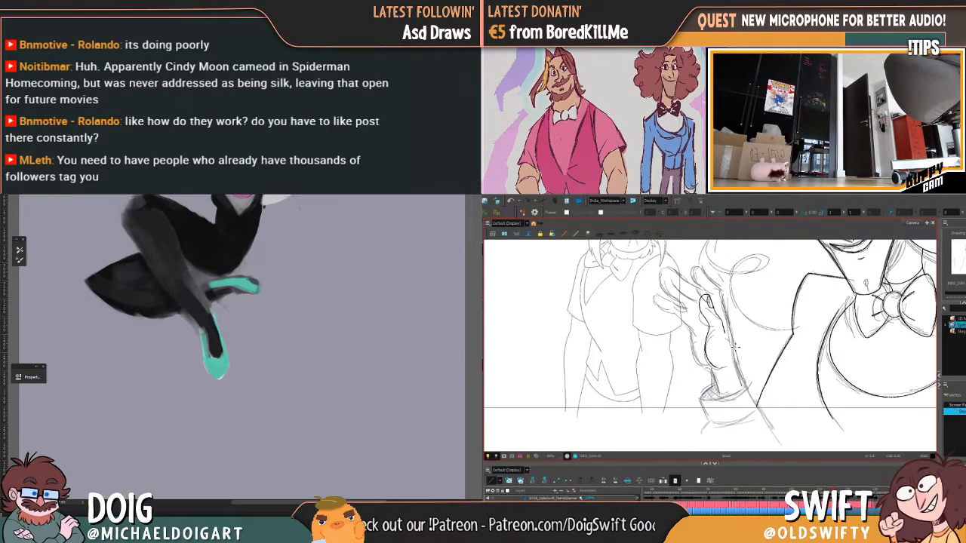
{"action": "left_click_drag", "start_coordinate": [735, 352], "coordinate": [729, 382]}
{"action": "key", "text": "comma"}
{"action": "key", "text": "period"}
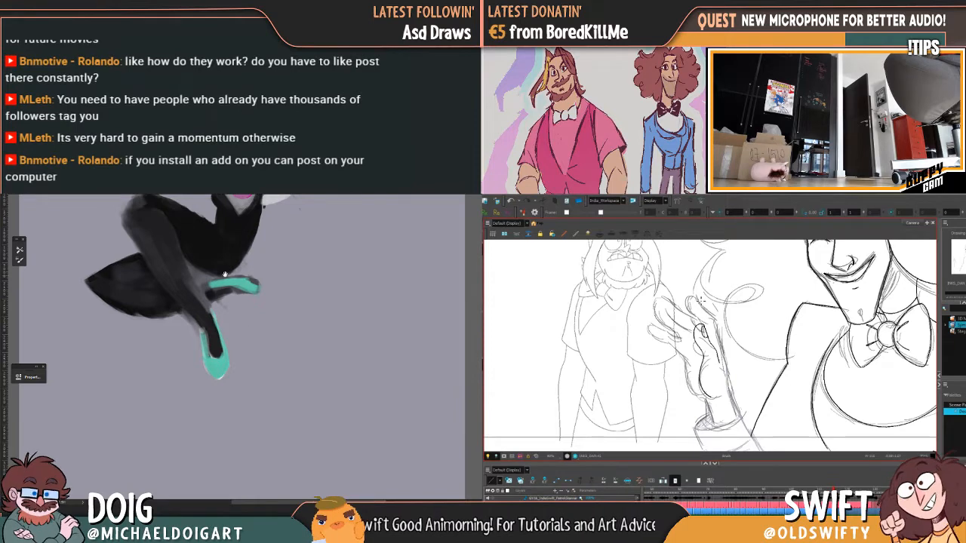
Sample light grey from the seated figure's chest, paint a short curved highlight on the hip, and ink the raised hand's index fingertip
{"action": "mouse_move", "coordinate": [221, 196]}
{"action": "left_mouse_down"}
{"action": "mouse_move", "coordinate": [217, 335]}
{"action": "mouse_move", "coordinate": [269, 326]}
{"action": "mouse_move", "coordinate": [258, 311]}
{"action": "mouse_move", "coordinate": [250, 325]}
{"action": "mouse_move", "coordinate": [257, 273]}
{"action": "mouse_move", "coordinate": [221, 290]}
{"action": "mouse_move", "coordinate": [215, 306]}
{"action": "mouse_move", "coordinate": [218, 286]}
{"action": "left_mouse_up"}
{"action": "key", "text": "comma"}
{"action": "key", "text": "period"}
{"action": "key", "text": "comma"}
{"action": "left_click", "coordinate": [243, 323], "text": "alt"}
{"action": "key", "text": "period"}
{"action": "left_click", "coordinate": [250, 332], "text": "alt"}
{"action": "key", "text": "comma"}
{"action": "key", "text": "period"}
{"action": "key", "text": "comma"}
{"action": "key", "text": "period"}
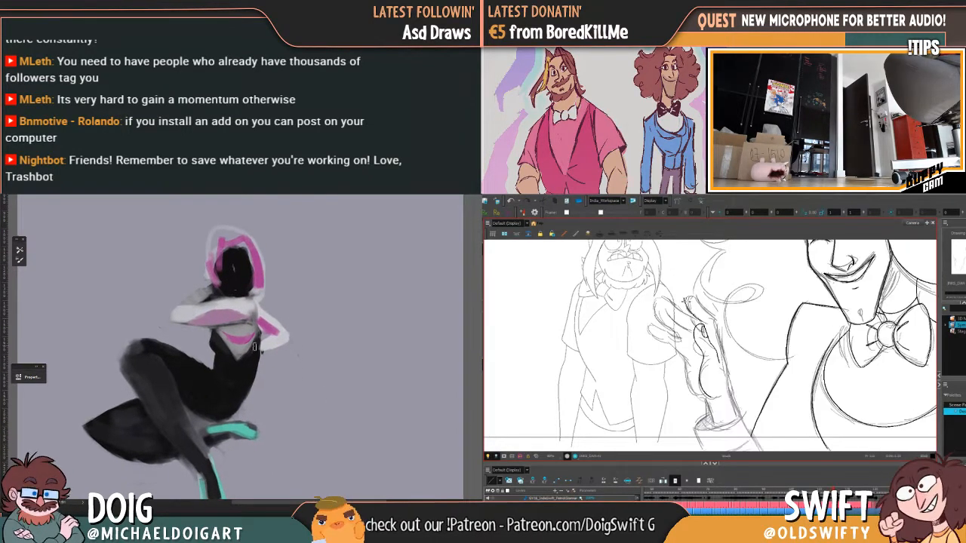
{"action": "left_click_drag", "start_coordinate": [210, 370], "coordinate": [229, 397]}
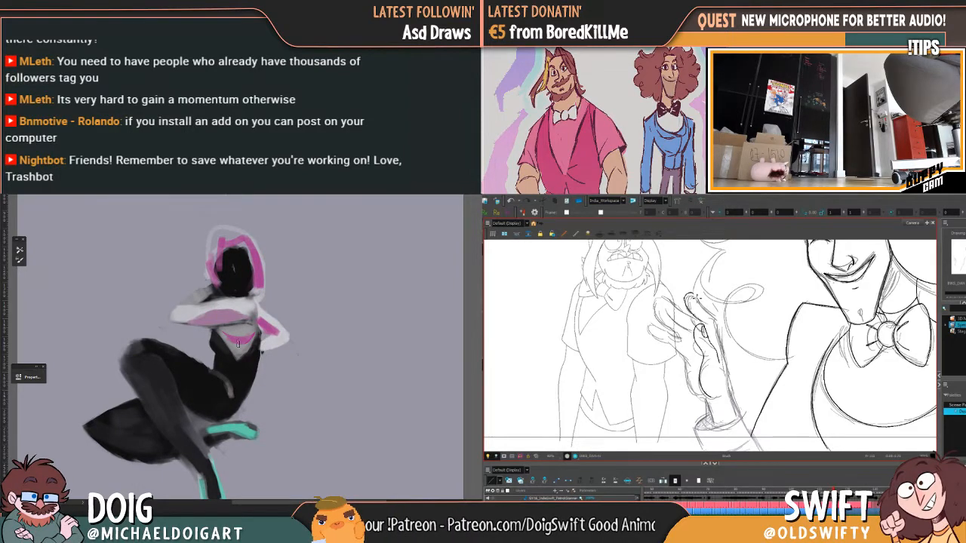
Lighten the shoulder above the crossed arms and continue the index finger's outer contour against the neighbouring drawing
{"action": "key", "text": "comma"}
{"action": "key", "text": "period"}
{"action": "mouse_move", "coordinate": [245, 321]}
{"action": "left_mouse_down"}
{"action": "mouse_move", "coordinate": [244, 341]}
{"action": "mouse_move", "coordinate": [231, 338]}
{"action": "mouse_move", "coordinate": [227, 302]}
{"action": "left_mouse_up"}
{"action": "key", "text": "comma"}
{"action": "key", "text": "period"}
{"action": "key", "text": "comma"}
{"action": "key", "text": "period"}
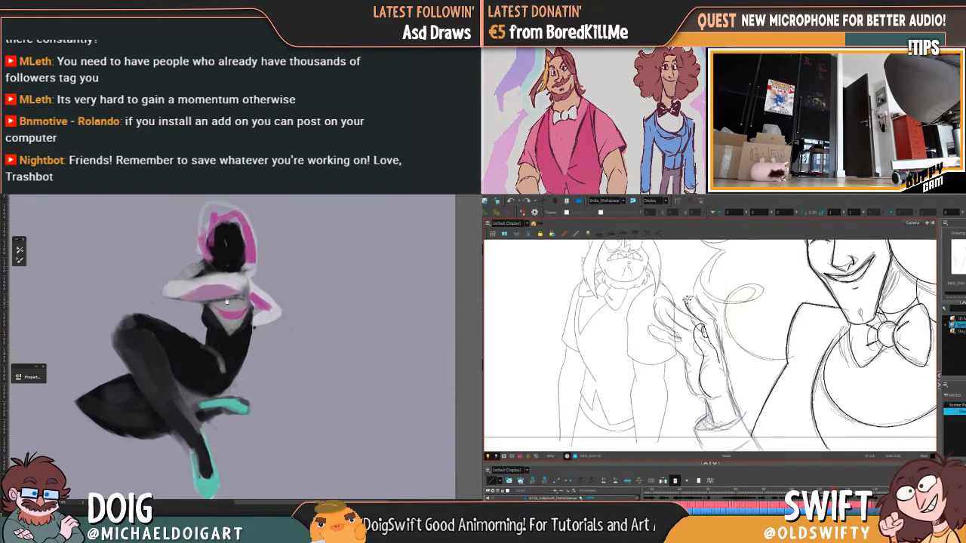
{"action": "mouse_move", "coordinate": [232, 352]}
{"action": "left_mouse_down"}
{"action": "mouse_move", "coordinate": [224, 362]}
{"action": "mouse_move", "coordinate": [234, 412]}
{"action": "left_mouse_up"}
{"action": "left_click", "coordinate": [229, 356], "text": "alt"}
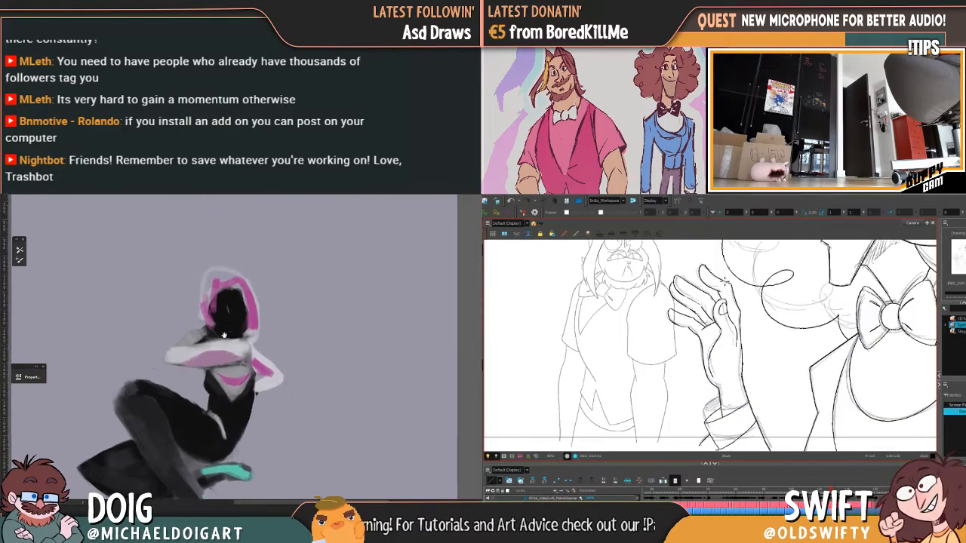
{"action": "mouse_move", "coordinate": [188, 348]}
{"action": "left_mouse_down"}
{"action": "mouse_move", "coordinate": [200, 334]}
{"action": "mouse_move", "coordinate": [185, 342]}
{"action": "left_mouse_up"}
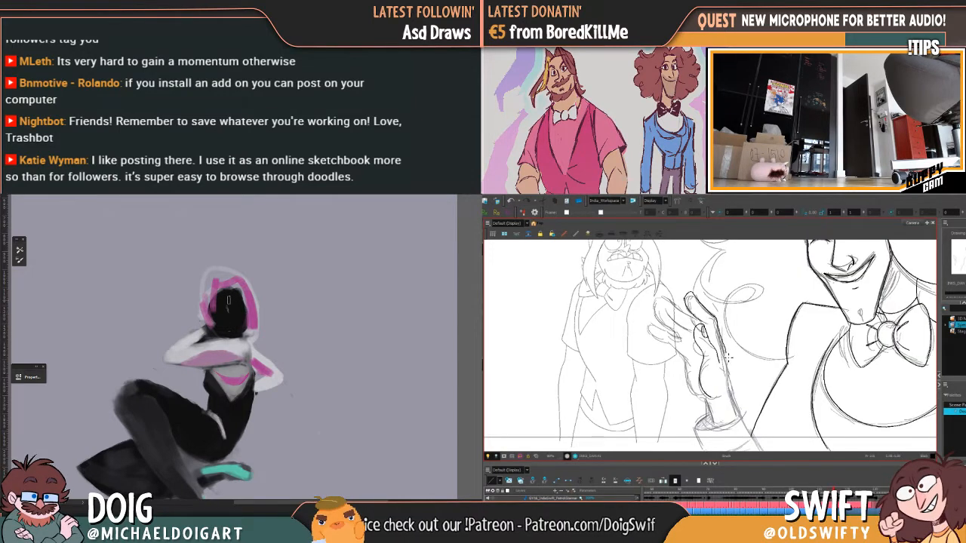
Paint a white mask over the black face using the arm's colour, and select the raised hand's index finger contour
{"action": "key", "text": "f"}
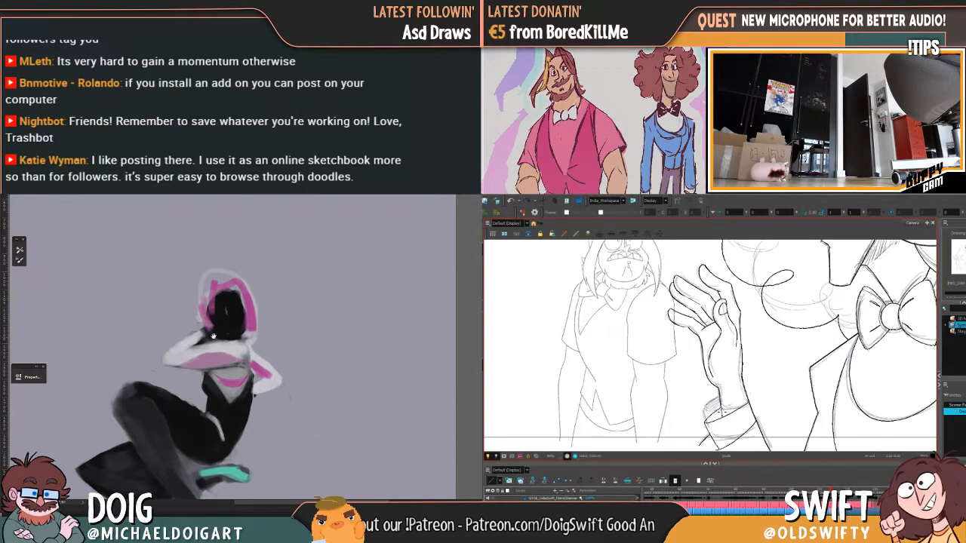
{"action": "key", "text": "g"}
{"action": "key", "text": "f"}
{"action": "key", "text": "g"}
{"action": "left_click", "coordinate": [226, 352], "text": "alt"}
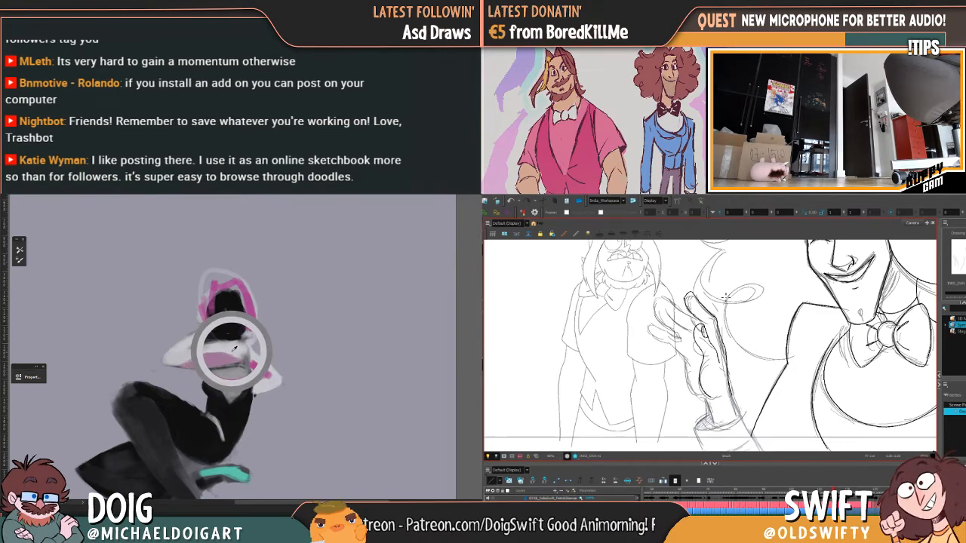
{"action": "key", "text": "f"}
{"action": "key", "text": "g"}
{"action": "mouse_move", "coordinate": [215, 308]}
{"action": "left_mouse_down"}
{"action": "mouse_move", "coordinate": [225, 335]}
{"action": "mouse_move", "coordinate": [240, 290]}
{"action": "mouse_move", "coordinate": [237, 335]}
{"action": "mouse_move", "coordinate": [223, 322]}
{"action": "mouse_move", "coordinate": [230, 337]}
{"action": "mouse_move", "coordinate": [238, 323]}
{"action": "mouse_move", "coordinate": [228, 302]}
{"action": "left_mouse_up"}
{"action": "mouse_move", "coordinate": [681, 281]}
{"action": "left_mouse_down"}
{"action": "mouse_move", "coordinate": [717, 279]}
{"action": "mouse_move", "coordinate": [727, 332]}
{"action": "left_mouse_up"}
Sample the hood's pink and paint two eyes on the white mask, with the index finger contour selected for adjustment
{"action": "left_click", "coordinate": [250, 311], "text": "alt"}
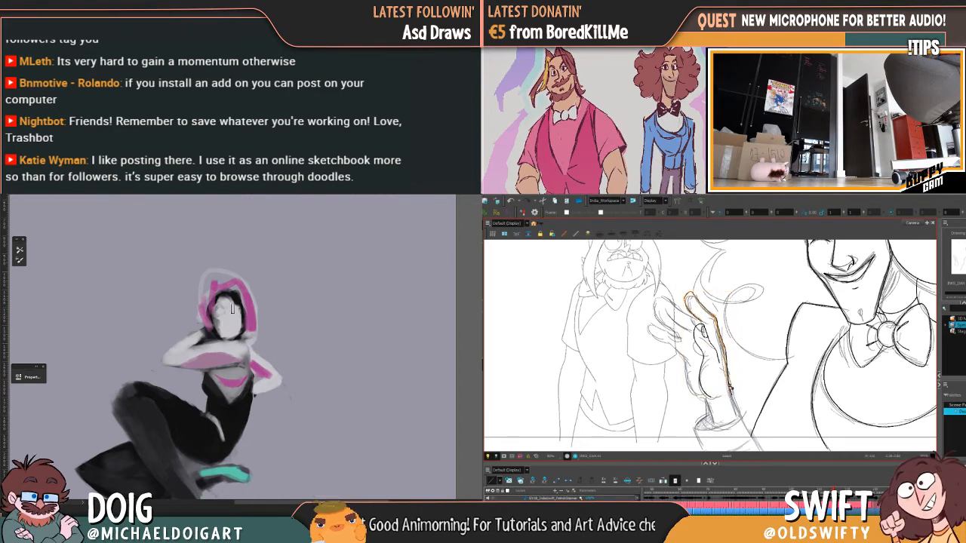
{"action": "key", "text": "f"}
{"action": "key", "text": "g"}
{"action": "mouse_move", "coordinate": [220, 320]}
{"action": "left_mouse_down"}
{"action": "mouse_move", "coordinate": [219, 312]}
{"action": "mouse_move", "coordinate": [239, 317]}
{"action": "left_mouse_up"}
{"action": "key", "text": "f"}
{"action": "key", "text": "g"}
{"action": "key", "text": "ctrl+minus"}
{"action": "left_click_drag", "start_coordinate": [679, 304], "coordinate": [721, 336]}
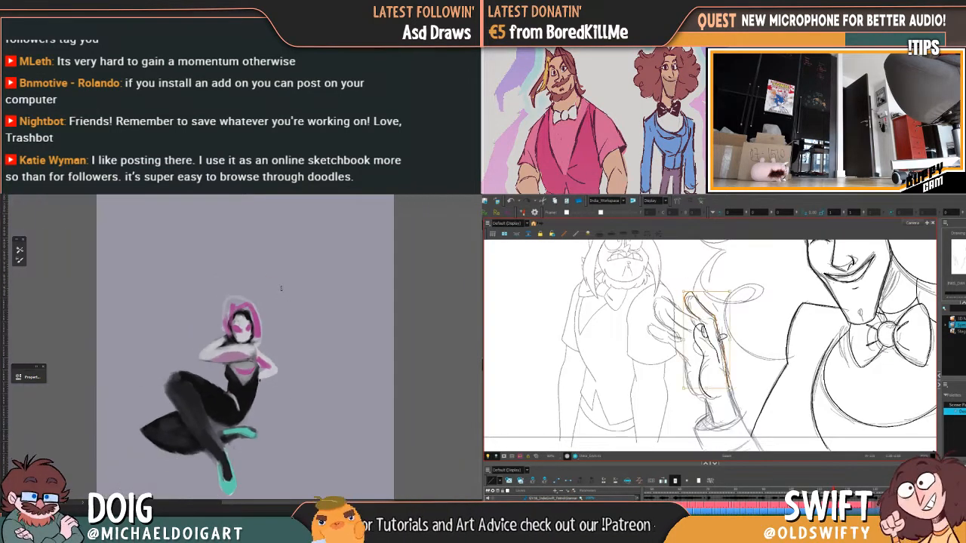
{"action": "key", "text": "ctrl+plus"}
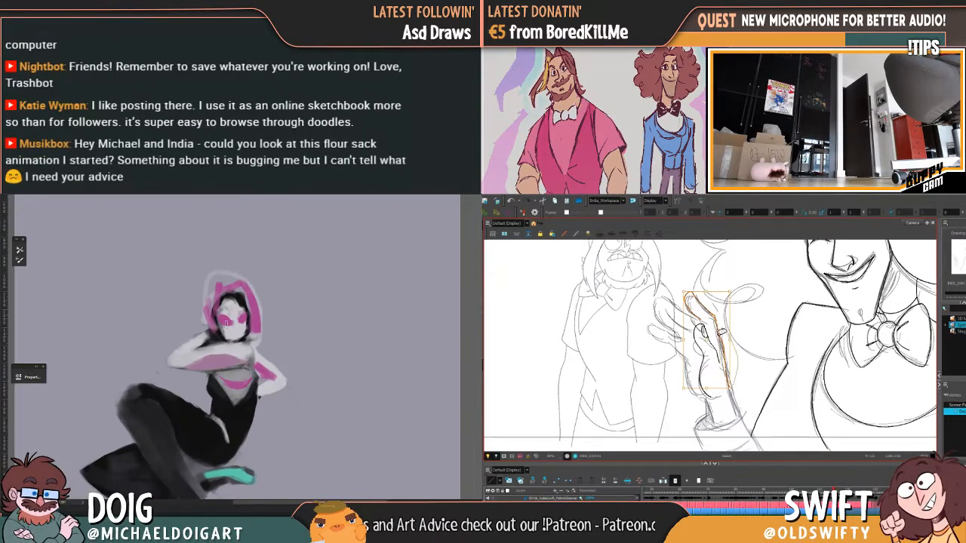
Fill the hood's lining with solid pink and tidy its white outer rim using sampled colours
{"action": "left_click", "coordinate": [253, 314], "text": "alt"}
{"action": "mouse_move", "coordinate": [243, 299]}
{"action": "left_mouse_down"}
{"action": "mouse_move", "coordinate": [247, 334]}
{"action": "mouse_move", "coordinate": [252, 309]}
{"action": "mouse_move", "coordinate": [240, 289]}
{"action": "mouse_move", "coordinate": [218, 292]}
{"action": "mouse_move", "coordinate": [218, 332]}
{"action": "mouse_move", "coordinate": [224, 342]}
{"action": "mouse_move", "coordinate": [257, 329]}
{"action": "mouse_move", "coordinate": [247, 346]}
{"action": "mouse_move", "coordinate": [255, 348]}
{"action": "mouse_move", "coordinate": [260, 337]}
{"action": "mouse_move", "coordinate": [242, 283]}
{"action": "mouse_move", "coordinate": [211, 289]}
{"action": "mouse_move", "coordinate": [239, 278]}
{"action": "mouse_move", "coordinate": [222, 277]}
{"action": "mouse_move", "coordinate": [247, 294]}
{"action": "mouse_move", "coordinate": [259, 343]}
{"action": "mouse_move", "coordinate": [235, 284]}
{"action": "mouse_move", "coordinate": [253, 328]}
{"action": "mouse_move", "coordinate": [241, 290]}
{"action": "left_mouse_up"}
{"action": "key", "text": "f"}
{"action": "key", "text": "g"}
{"action": "left_click", "coordinate": [246, 347], "text": "alt"}
{"action": "left_click", "coordinate": [254, 334], "text": "alt"}
{"action": "key", "text": "f"}
{"action": "key", "text": "g"}
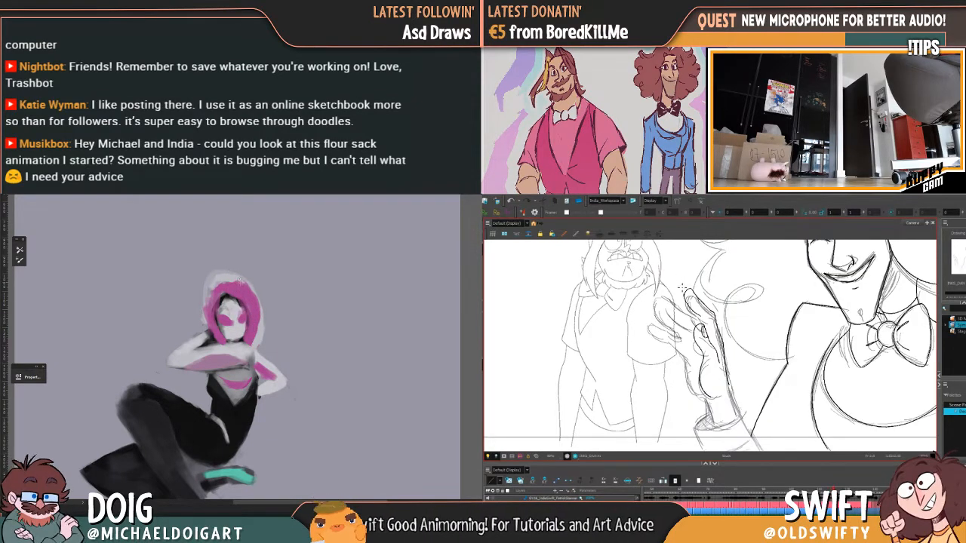
{"action": "key", "text": "f"}
{"action": "key", "text": "g"}
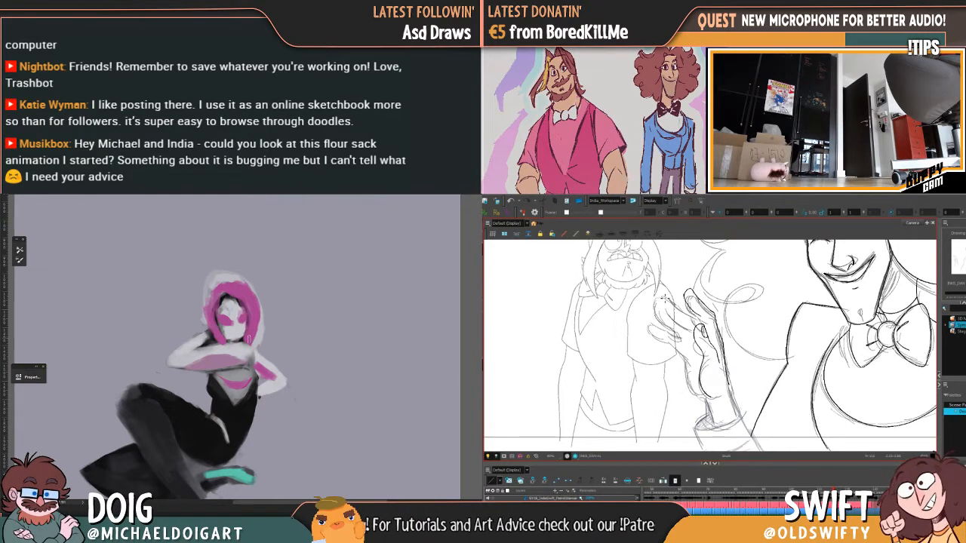
Sample a colour near the forehead and touch up the mask's upper edge, checking the raised hand against the neighbouring drawing
{"action": "key", "text": "f"}
{"action": "key", "text": "g"}
{"action": "left_click", "coordinate": [234, 314], "text": "alt"}
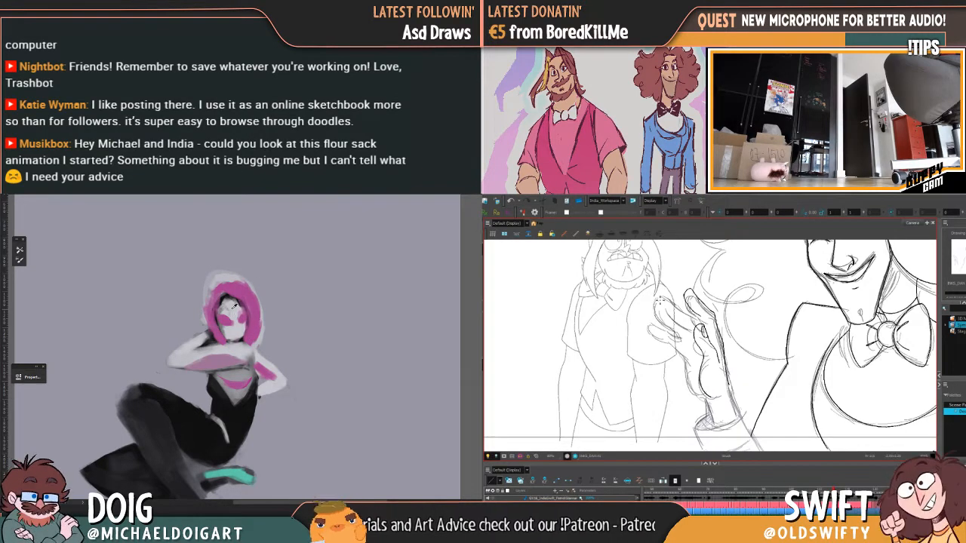
{"action": "key", "text": "f"}
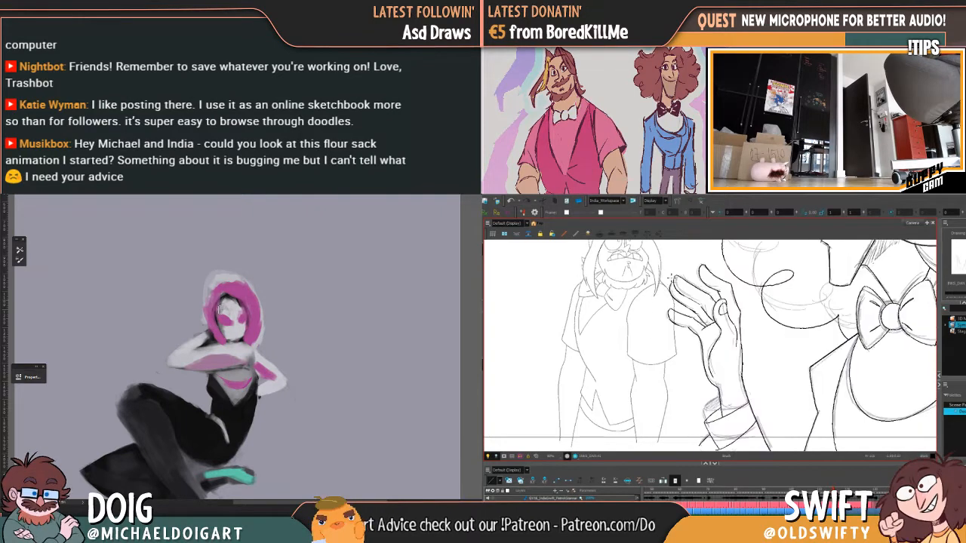
{"action": "key", "text": "g"}
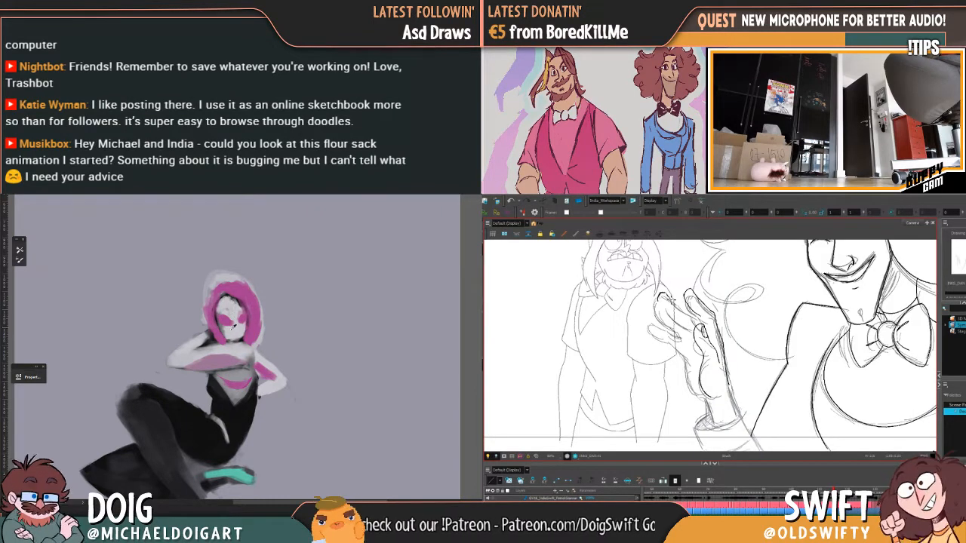
Paint white inside the mask's pink eyes to leave pink outlines, and ink the tip of the raised hand's next finger
{"action": "left_click", "coordinate": [233, 332], "text": "alt"}
{"action": "left_click_drag", "start_coordinate": [673, 300], "coordinate": [695, 319]}
{"action": "key", "text": "ctrl+plus"}
{"action": "key", "text": "f"}
{"action": "key", "text": "g"}
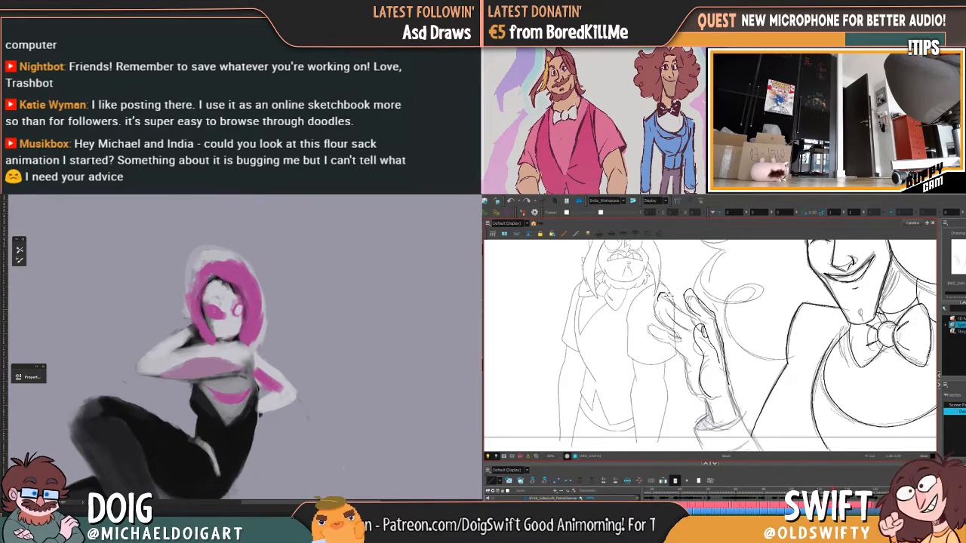
{"action": "mouse_move", "coordinate": [212, 311]}
{"action": "left_mouse_down"}
{"action": "mouse_move", "coordinate": [240, 315]}
{"action": "mouse_move", "coordinate": [215, 281]}
{"action": "mouse_move", "coordinate": [226, 282]}
{"action": "mouse_move", "coordinate": [203, 299]}
{"action": "mouse_move", "coordinate": [208, 314]}
{"action": "mouse_move", "coordinate": [199, 281]}
{"action": "left_mouse_up"}
{"action": "key", "text": "ctrl+minus"}
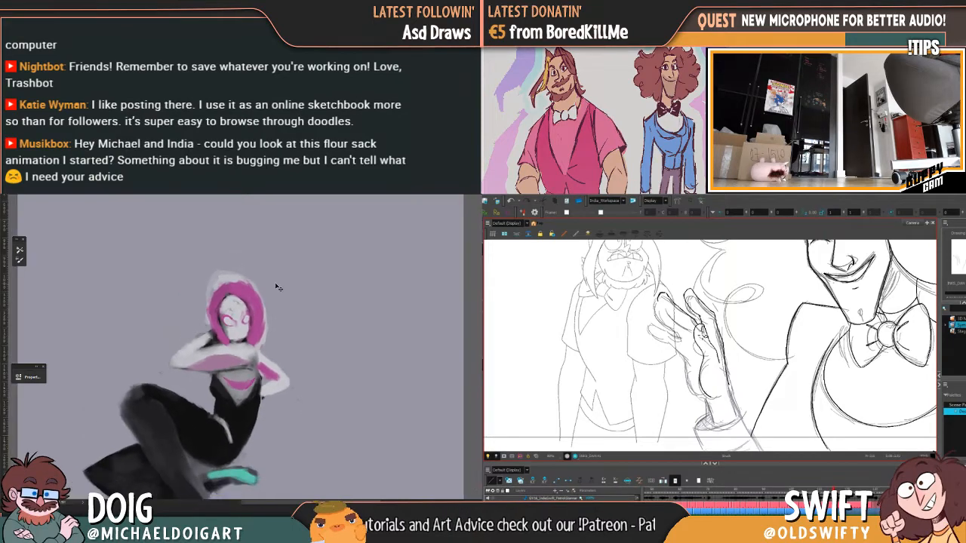
Sample a colour beside the hip highlight and slim down the highlight's edge
{"action": "left_click_drag", "start_coordinate": [234, 387], "coordinate": [220, 336]}
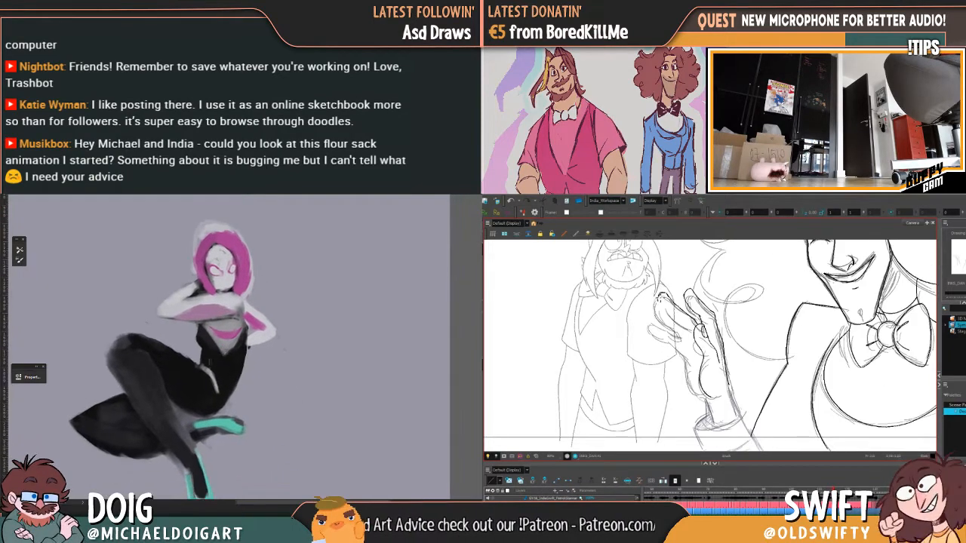
{"action": "left_click", "coordinate": [210, 360], "text": "alt"}
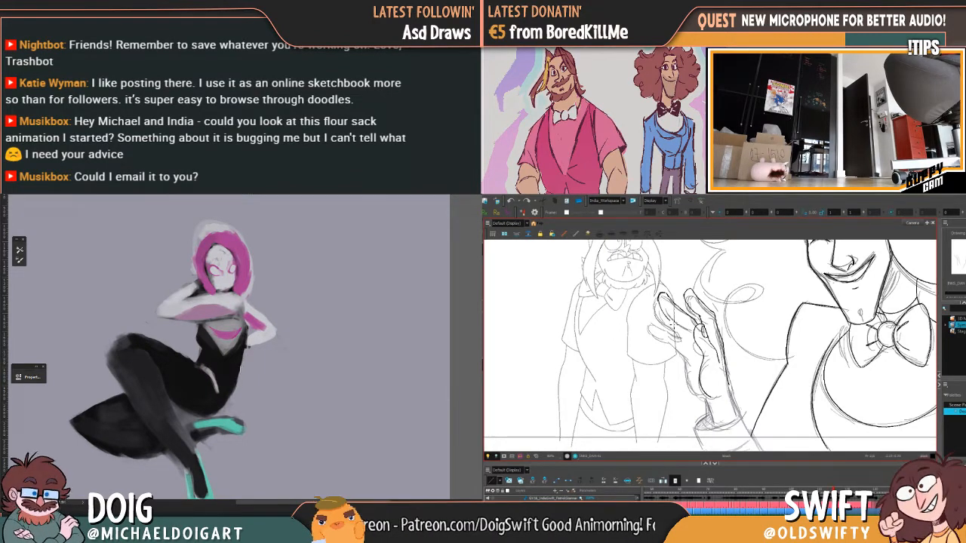
{"action": "left_click_drag", "start_coordinate": [226, 382], "coordinate": [219, 360]}
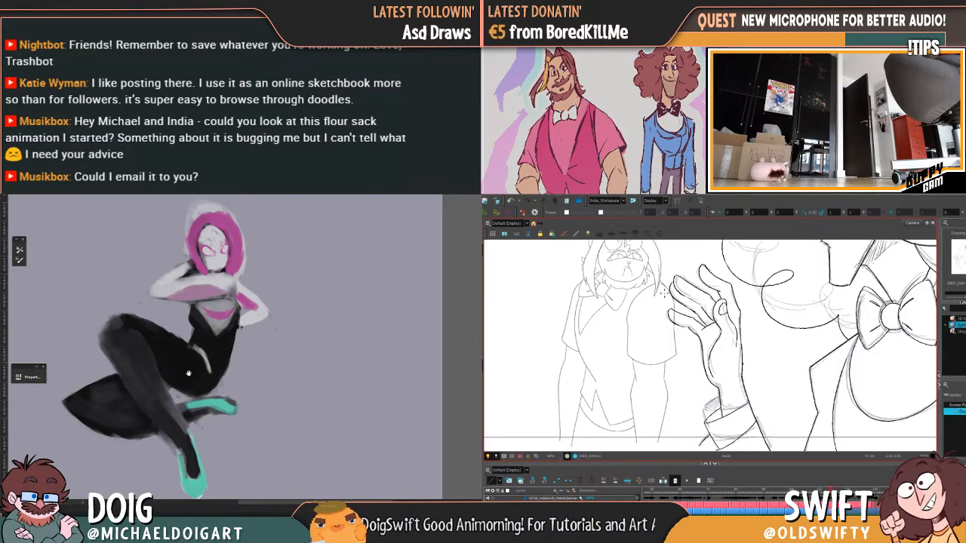
{"action": "mouse_move", "coordinate": [187, 370]}
{"action": "left_mouse_down"}
{"action": "mouse_move", "coordinate": [189, 395]}
{"action": "mouse_move", "coordinate": [214, 347]}
{"action": "mouse_move", "coordinate": [205, 365]}
{"action": "left_mouse_up"}
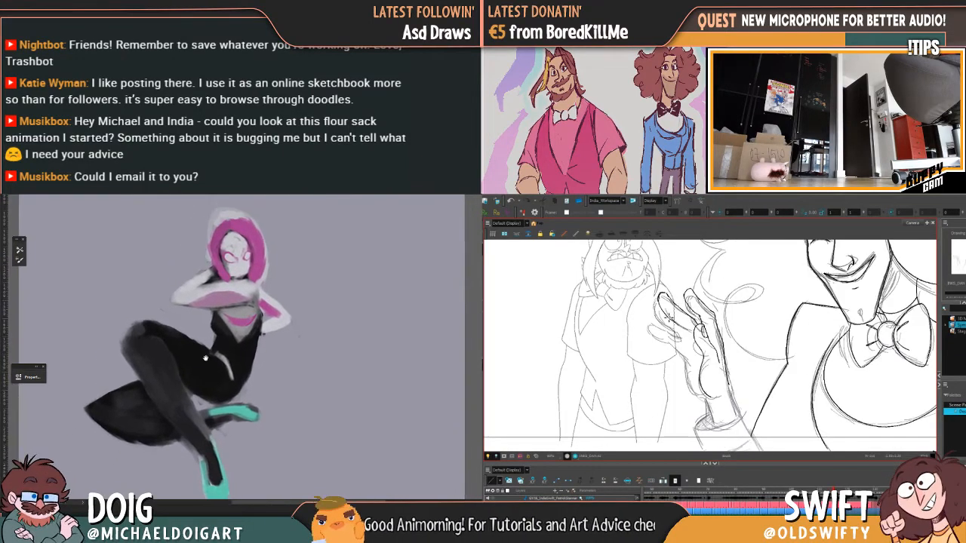
Review the whole seated figure and touch up the dark contour of the bent knee
{"action": "key", "text": "ctrl+minus"}
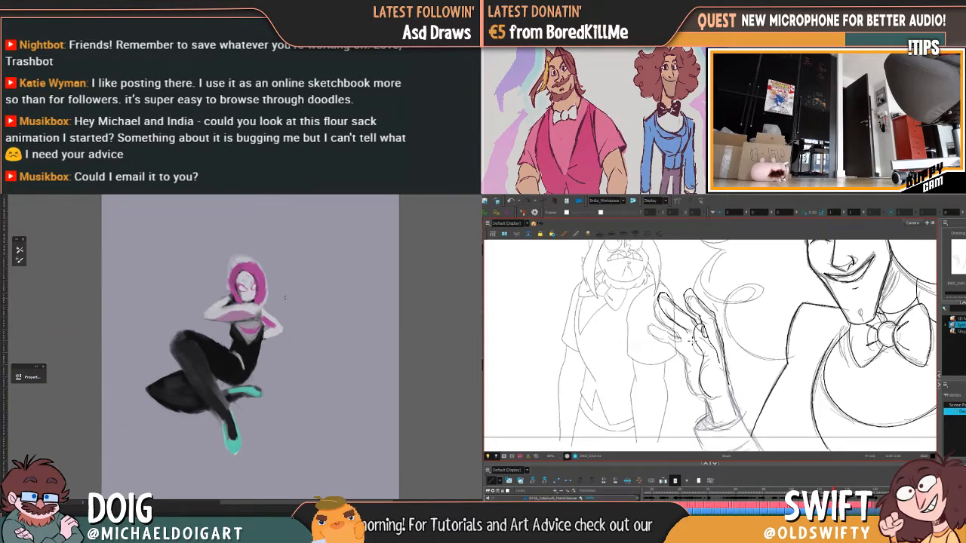
{"action": "key", "text": "ctrl+minus"}
{"action": "key", "text": "ctrl+plus"}
{"action": "key", "text": "ctrl+plus"}
{"action": "left_click_drag", "start_coordinate": [212, 392], "coordinate": [222, 368]}
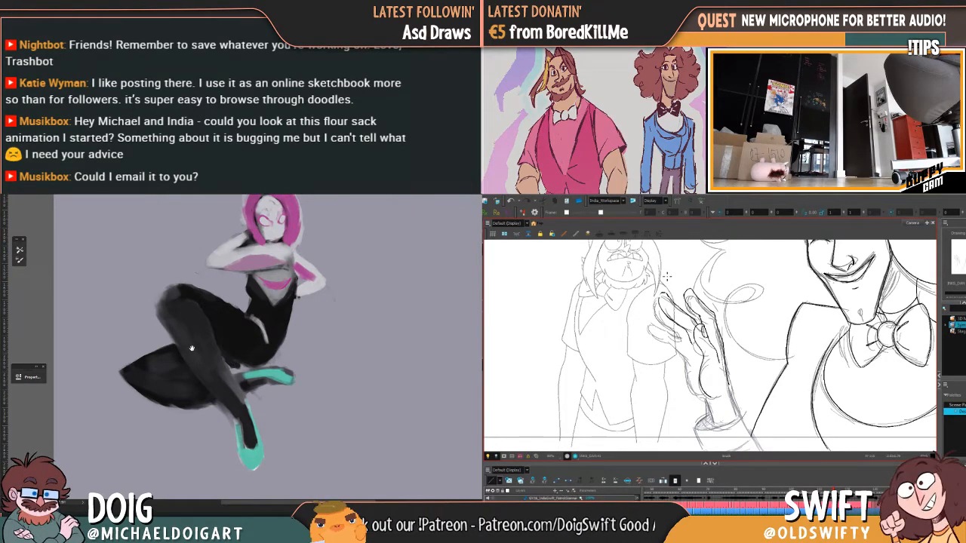
{"action": "left_click_drag", "start_coordinate": [192, 348], "coordinate": [201, 388]}
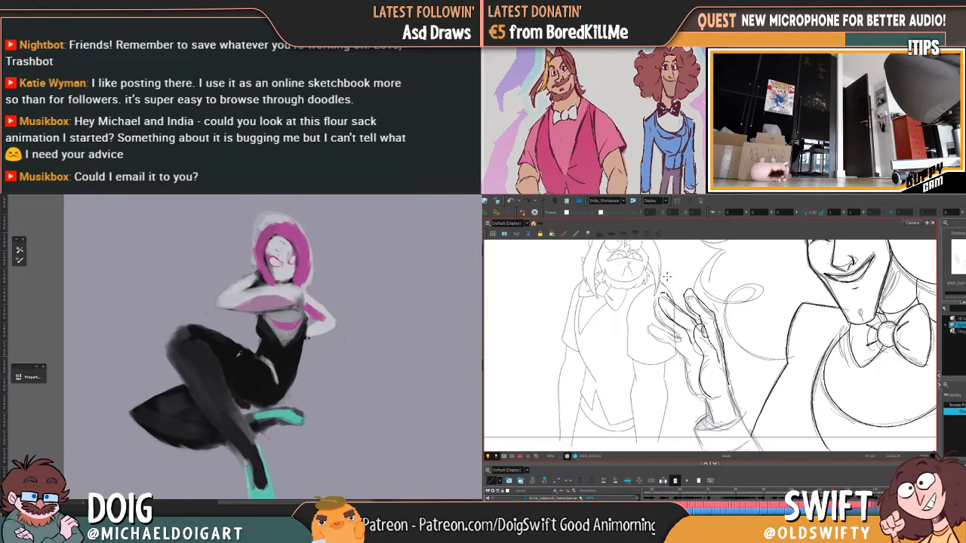
{"action": "left_click_drag", "start_coordinate": [175, 358], "coordinate": [188, 330]}
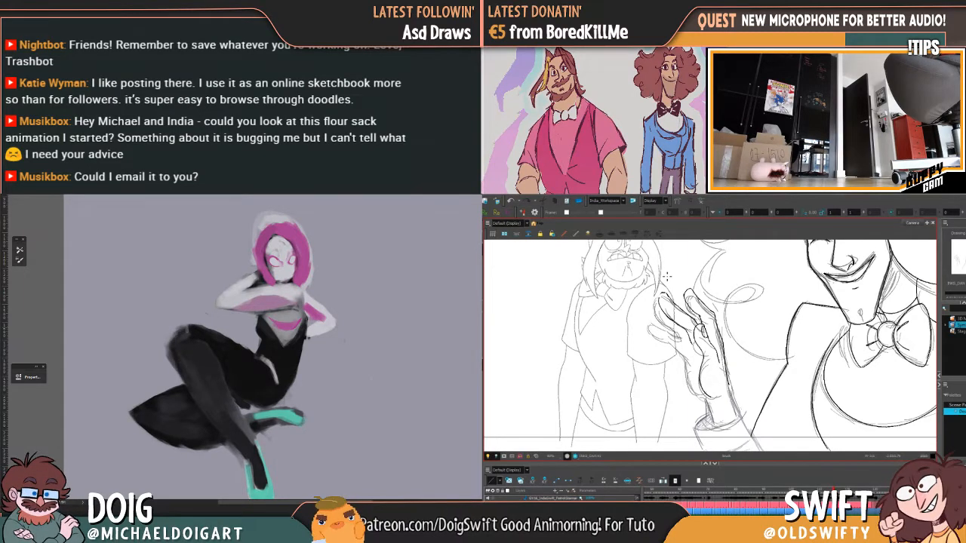
{"action": "left_click_drag", "start_coordinate": [217, 398], "coordinate": [188, 385]}
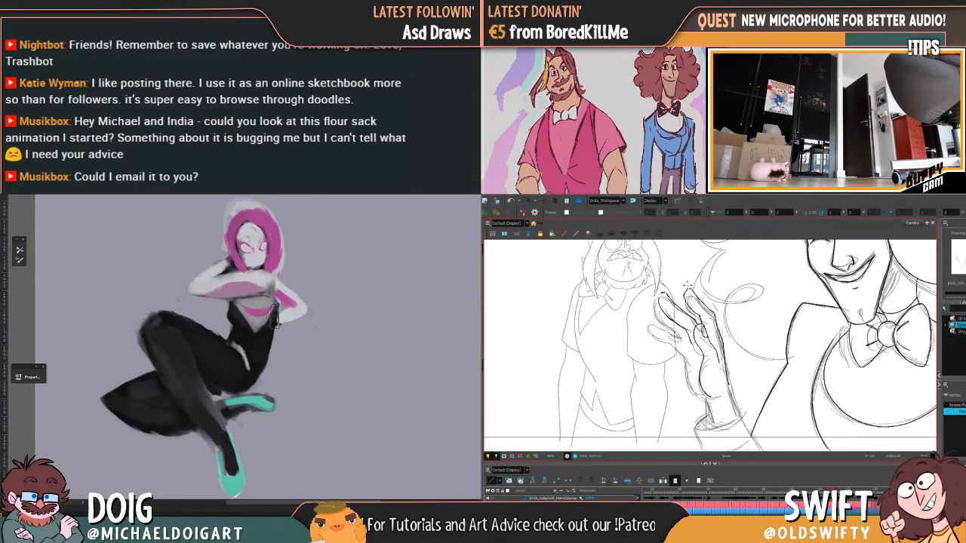
Touch up the dark hip and waist around the light hip highlight on the seated figure
{"action": "left_click_drag", "start_coordinate": [269, 356], "coordinate": [268, 349]}
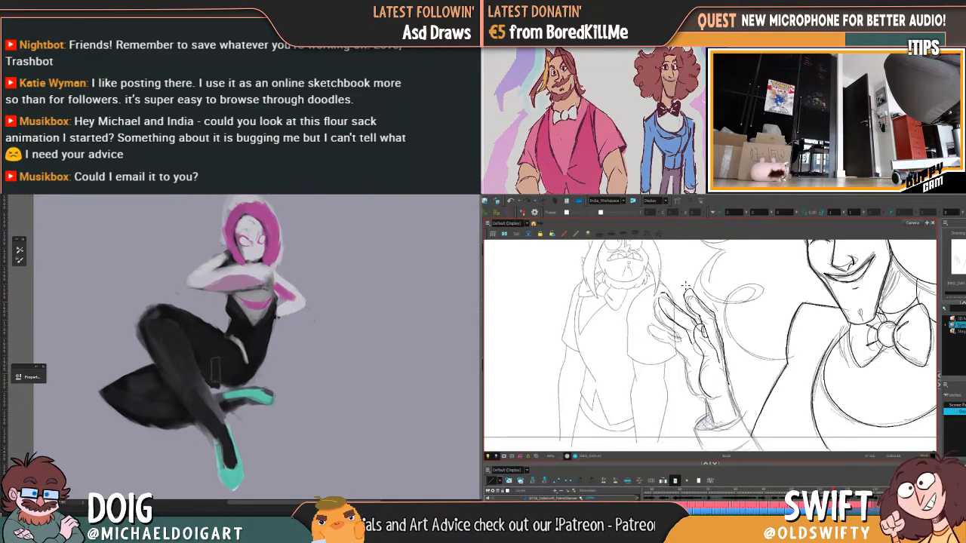
{"action": "mouse_move", "coordinate": [216, 370]}
{"action": "left_mouse_down"}
{"action": "mouse_move", "coordinate": [233, 382]}
{"action": "mouse_move", "coordinate": [253, 374]}
{"action": "left_mouse_up"}
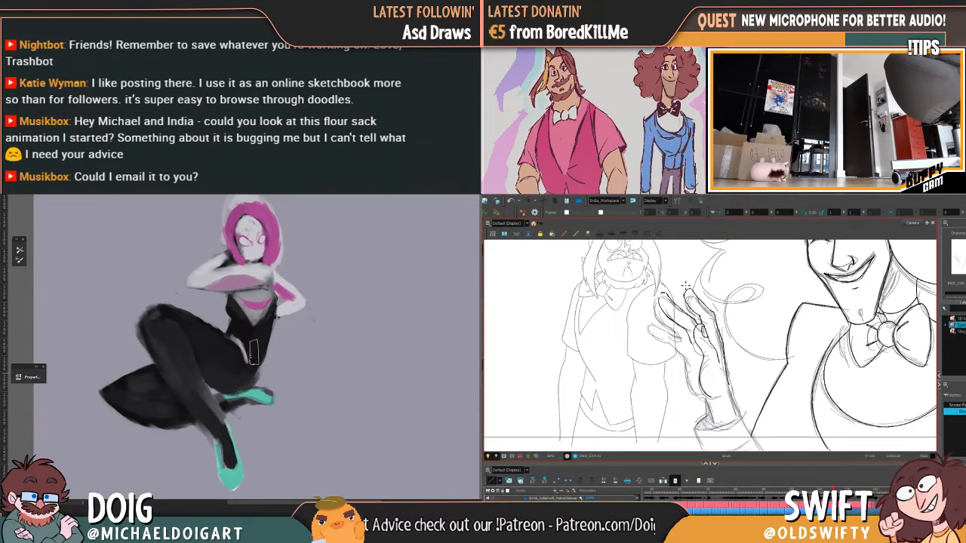
{"action": "left_click_drag", "start_coordinate": [253, 369], "coordinate": [253, 364]}
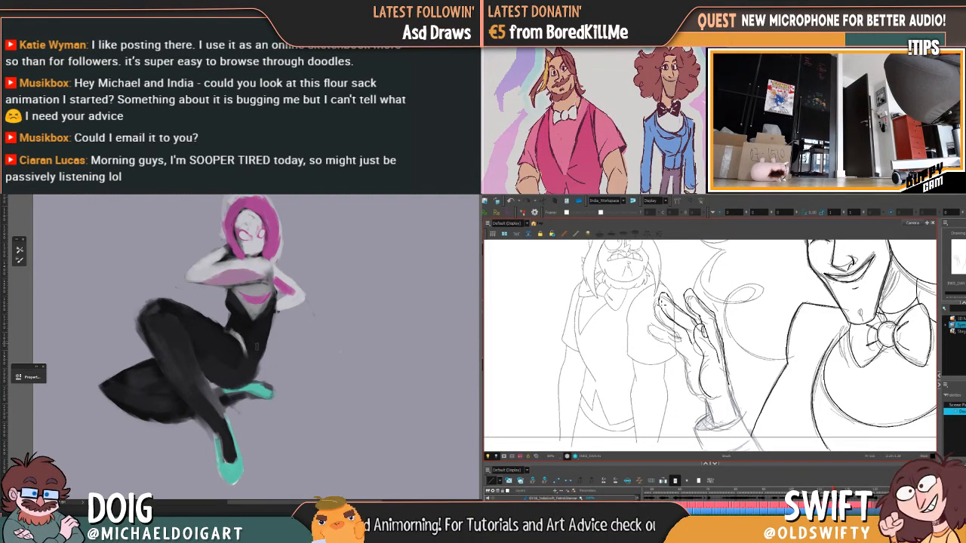
Compare the raised hand with the neighbouring drawing and delete the newly inked outline of its outer long finger
{"action": "key", "text": "f"}
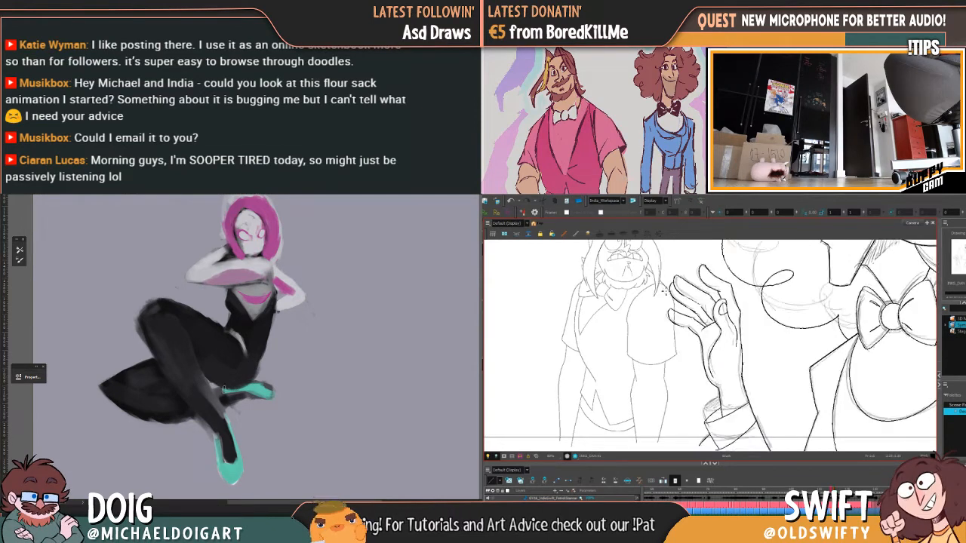
{"action": "key", "text": "g"}
{"action": "left_click_drag", "start_coordinate": [227, 457], "coordinate": [230, 411]}
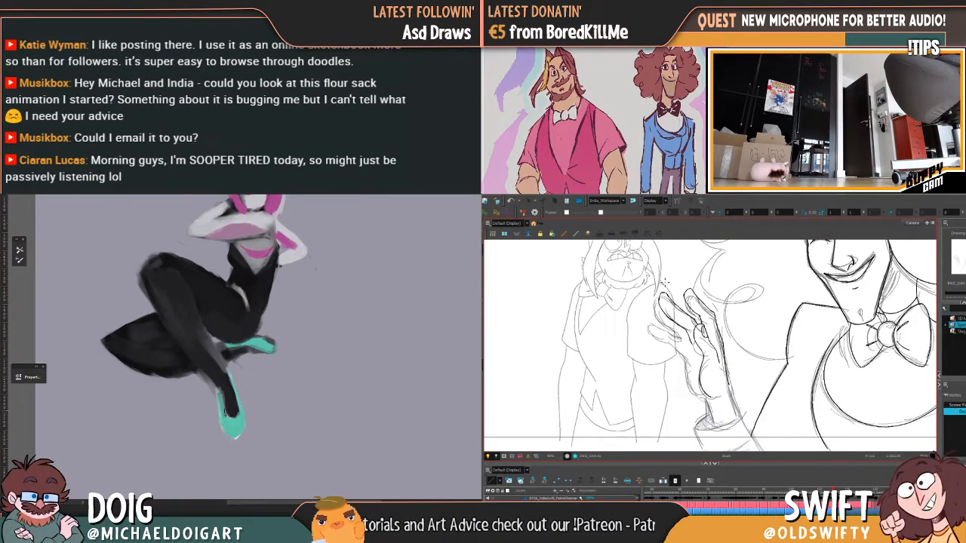
{"action": "key", "text": "f"}
{"action": "key", "text": "g"}
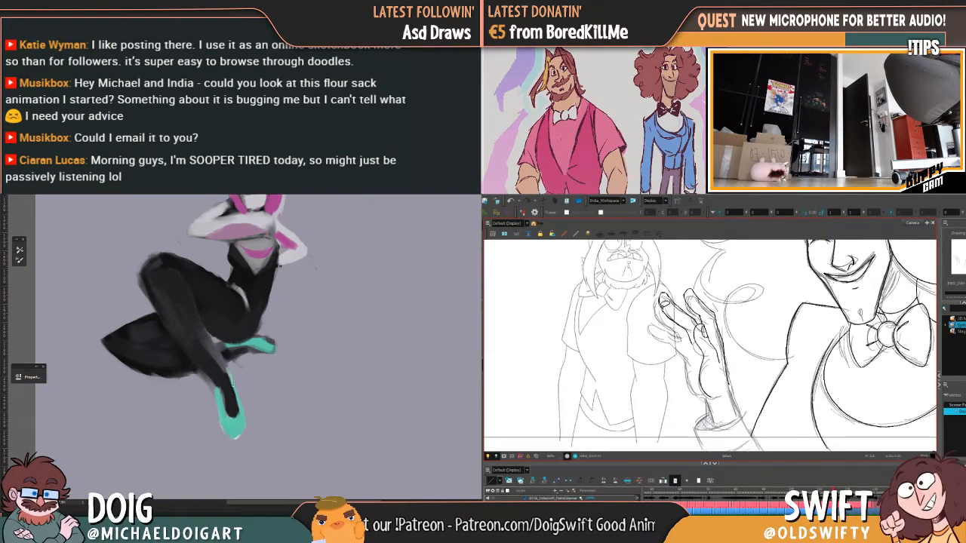
{"action": "key", "text": "alt+s"}
{"action": "left_click", "coordinate": [666, 311]}
{"action": "left_click_drag", "start_coordinate": [222, 393], "coordinate": [201, 370]}
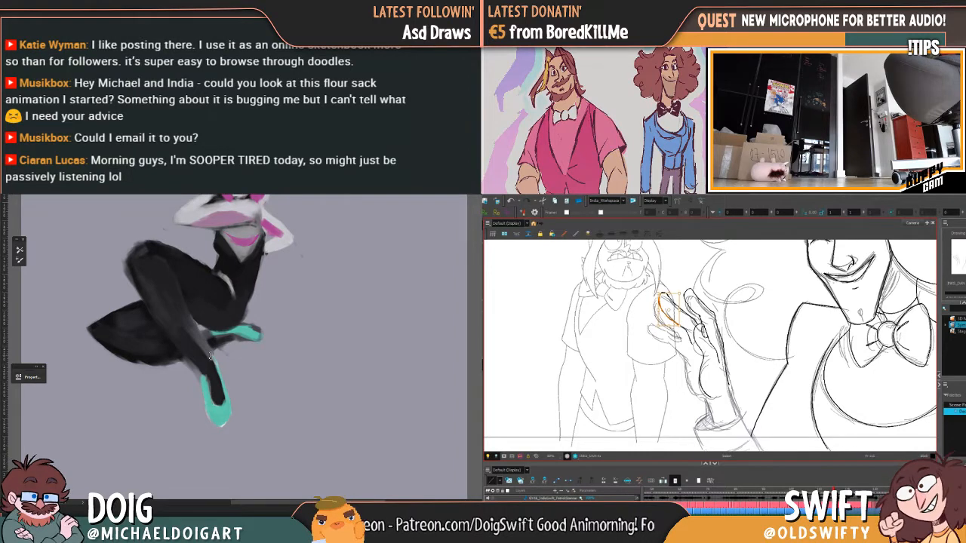
{"action": "key", "text": "Delete"}
{"action": "key", "text": "alt+b"}
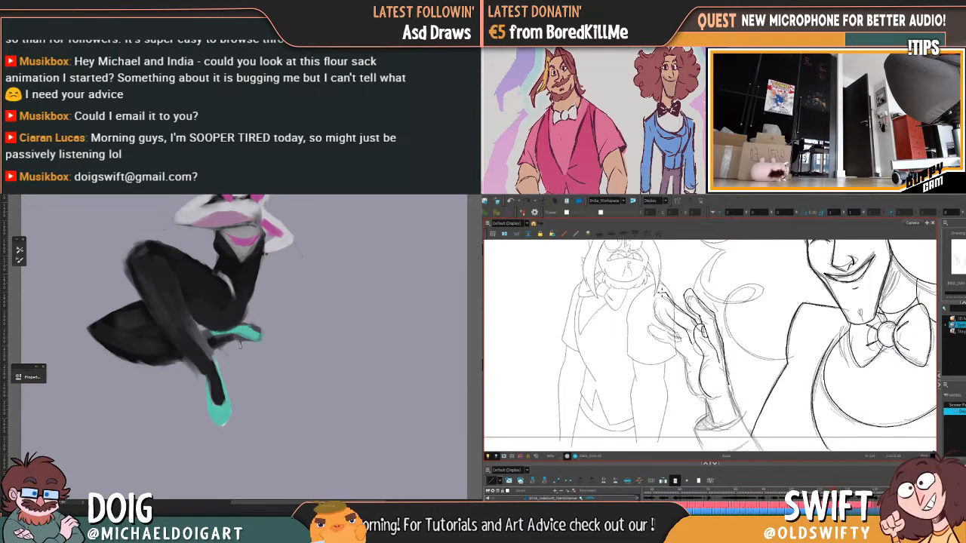
Lasso the seated figure's hooded head, enlarge it slightly and shift it towards the bent-knee side
{"action": "mouse_move", "coordinate": [227, 310]}
{"action": "left_mouse_down"}
{"action": "mouse_move", "coordinate": [216, 340]}
{"action": "mouse_move", "coordinate": [227, 392]}
{"action": "left_mouse_up"}
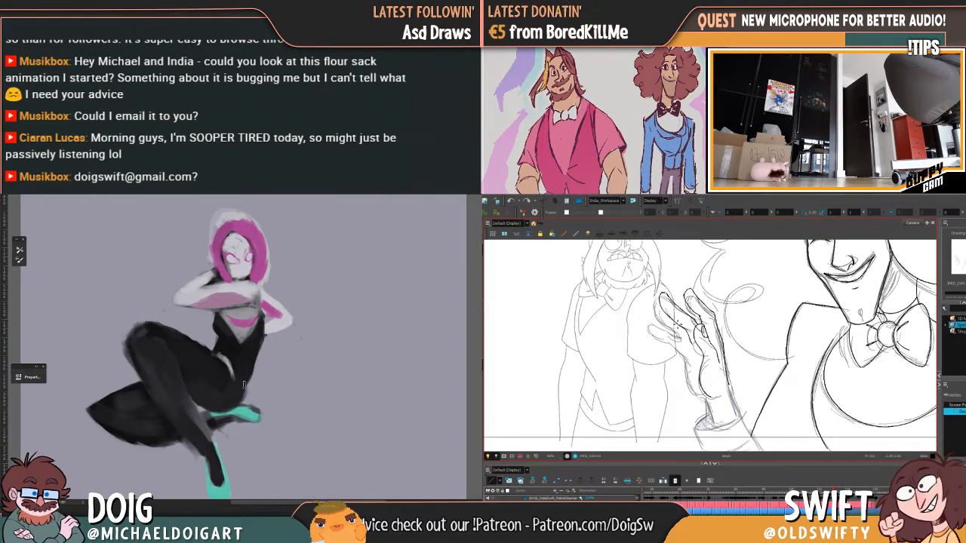
{"action": "mouse_move", "coordinate": [161, 378]}
{"action": "left_mouse_down"}
{"action": "mouse_move", "coordinate": [213, 362]}
{"action": "mouse_move", "coordinate": [246, 392]}
{"action": "left_mouse_up"}
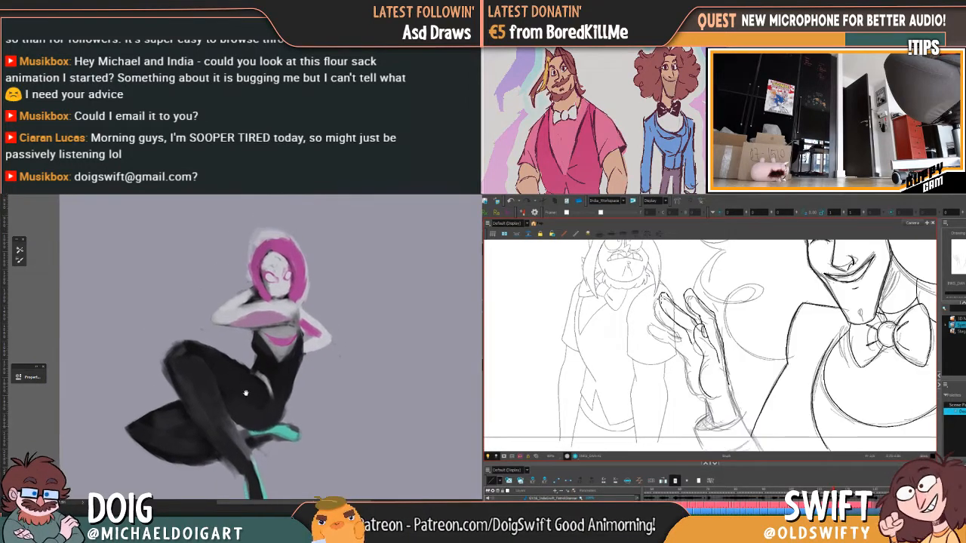
{"action": "left_click_drag", "start_coordinate": [258, 341], "coordinate": [226, 381]}
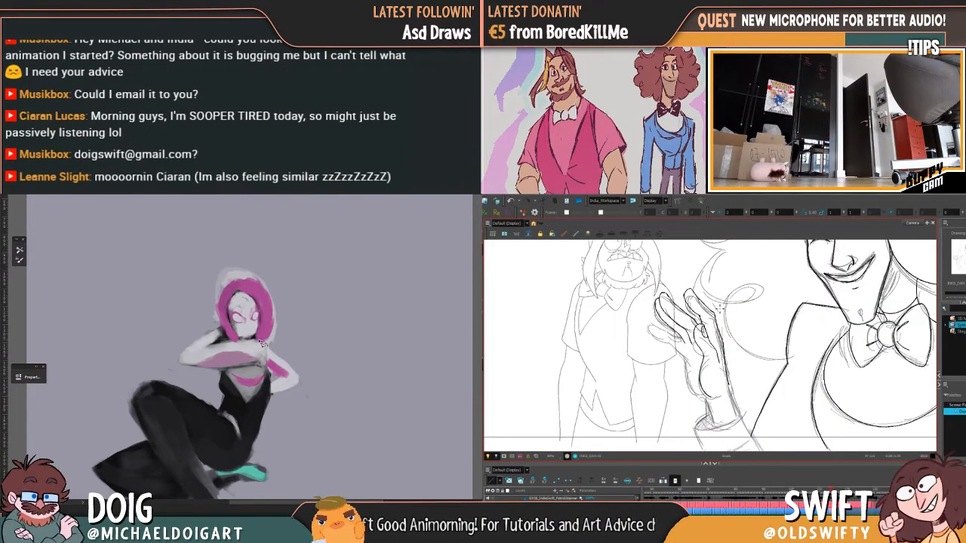
{"action": "mouse_move", "coordinate": [226, 337]}
{"action": "left_mouse_down"}
{"action": "mouse_move", "coordinate": [213, 310]}
{"action": "mouse_move", "coordinate": [273, 264]}
{"action": "mouse_move", "coordinate": [284, 340]}
{"action": "mouse_move", "coordinate": [268, 342]}
{"action": "left_mouse_up"}
{"action": "key", "text": "ctrl+t"}
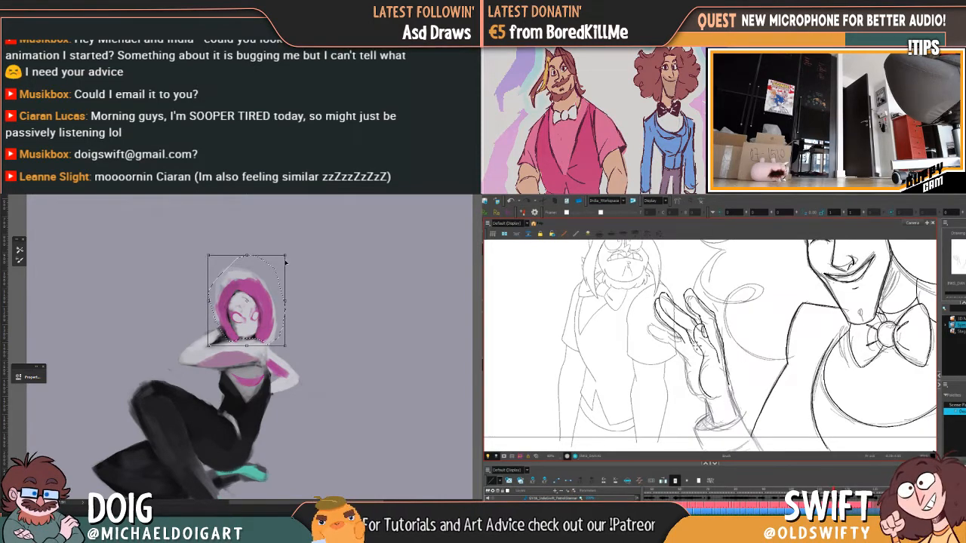
{"action": "left_click_drag", "start_coordinate": [286, 260], "coordinate": [291, 254]}
{"action": "left_click_drag", "start_coordinate": [265, 310], "coordinate": [255, 329]}
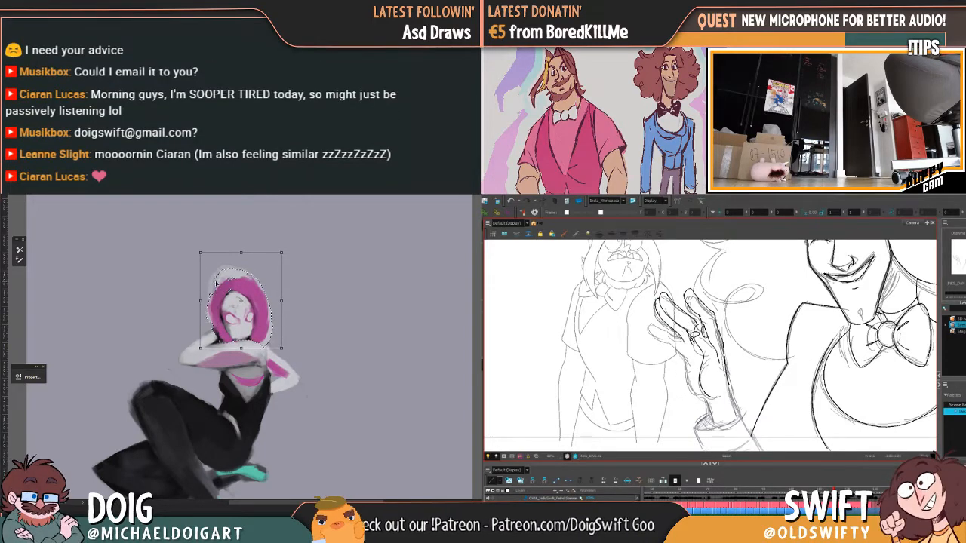
{"action": "key", "text": "Return"}
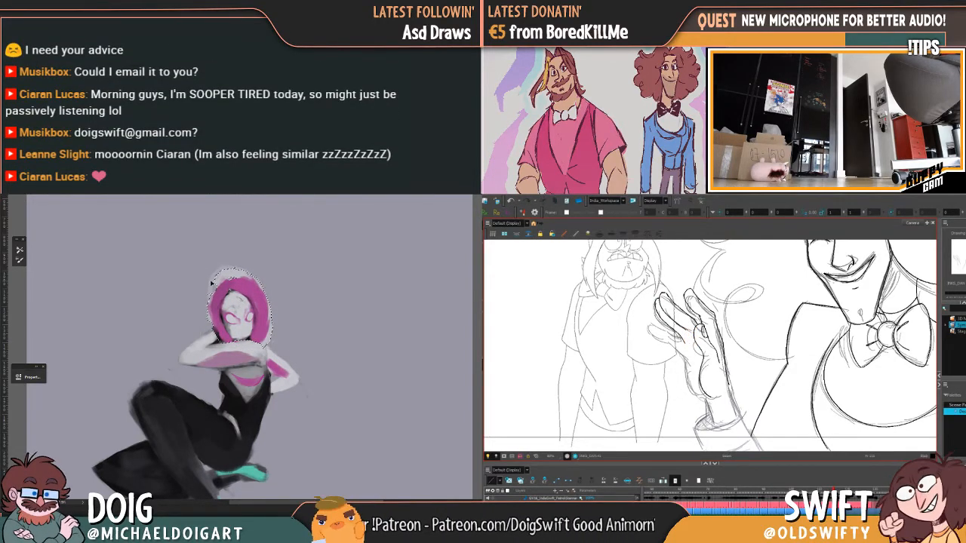
{"action": "key", "text": "ctrl+d"}
Sample a colour beside the rear elbow and refine the edges of the torso and the bent rear arm
{"action": "left_click_drag", "start_coordinate": [223, 412], "coordinate": [216, 355]}
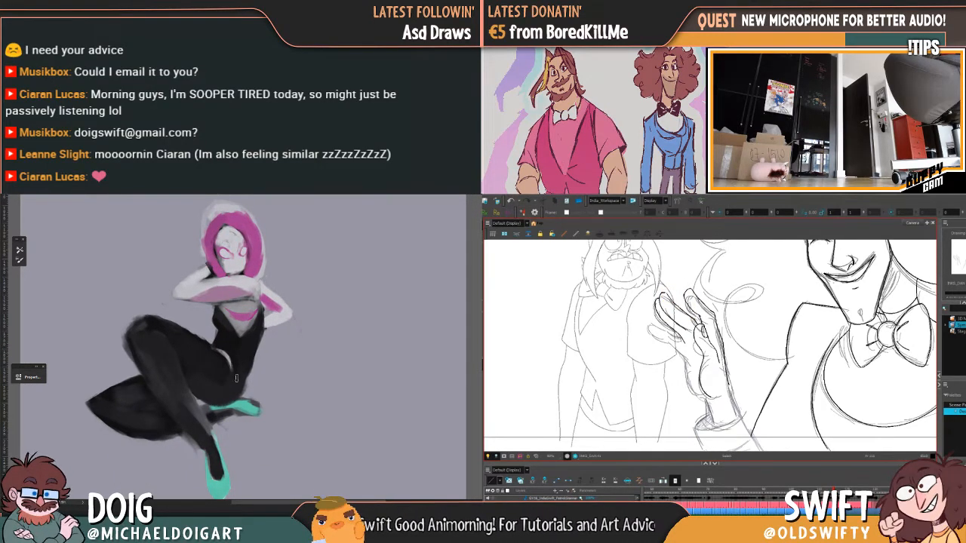
{"action": "left_click_drag", "start_coordinate": [211, 385], "coordinate": [185, 383]}
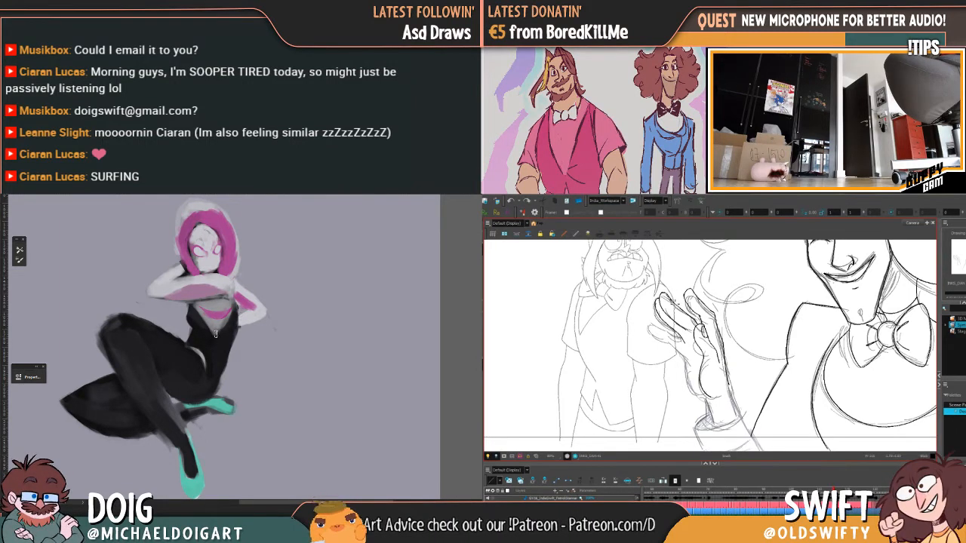
{"action": "left_click_drag", "start_coordinate": [248, 318], "coordinate": [246, 341]}
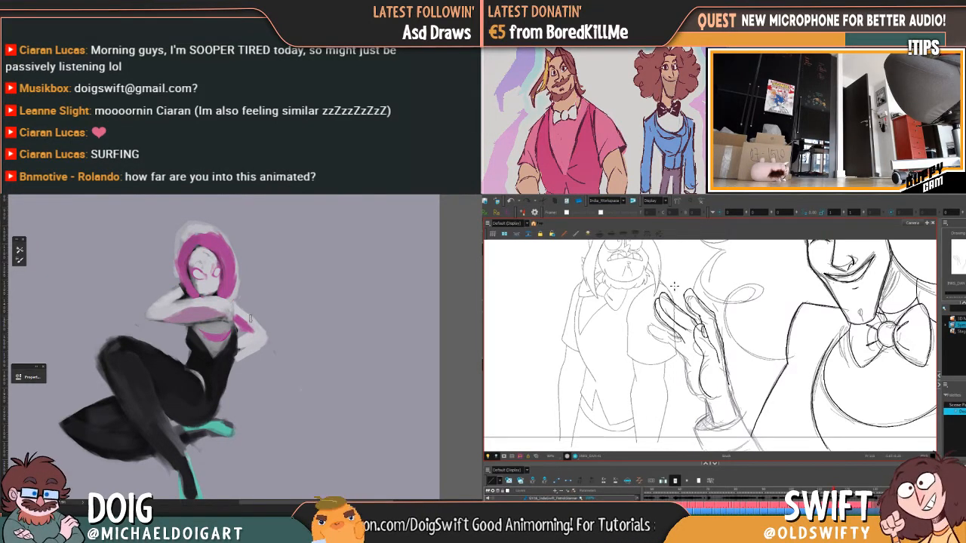
{"action": "mouse_move", "coordinate": [214, 369]}
{"action": "left_mouse_down"}
{"action": "mouse_move", "coordinate": [239, 335]}
{"action": "mouse_move", "coordinate": [217, 360]}
{"action": "left_mouse_up"}
{"action": "left_click", "coordinate": [251, 353], "text": "alt"}
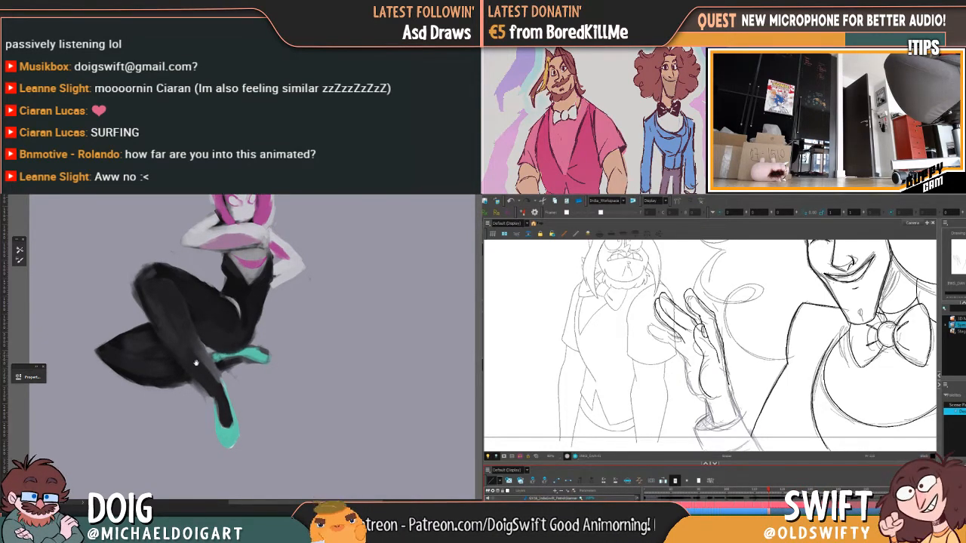
Touch up the edges of both teal shoes and the dark ankle above the front shoe
{"action": "left_click_drag", "start_coordinate": [166, 338], "coordinate": [192, 361]}
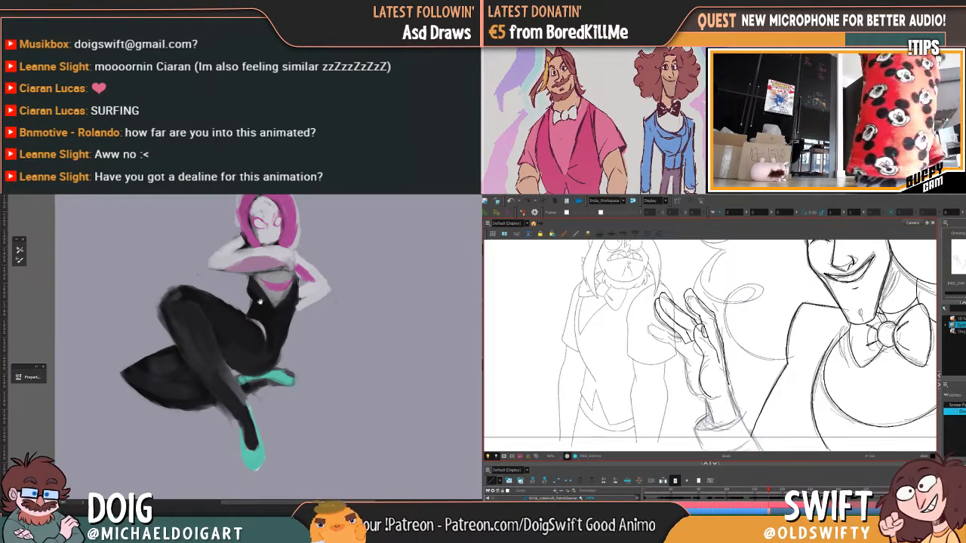
{"action": "left_click_drag", "start_coordinate": [259, 301], "coordinate": [231, 284]}
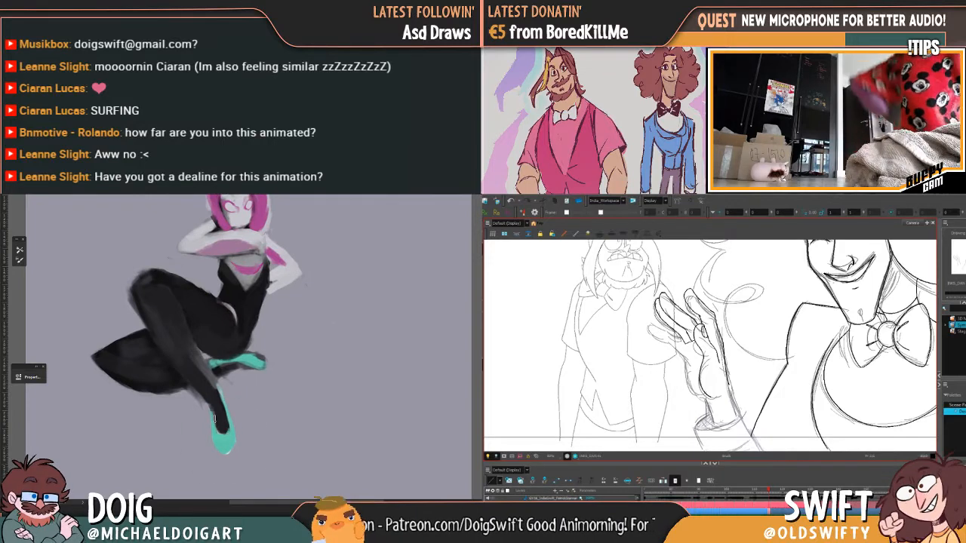
{"action": "mouse_move", "coordinate": [214, 419]}
{"action": "left_mouse_down"}
{"action": "mouse_move", "coordinate": [209, 402]}
{"action": "mouse_move", "coordinate": [223, 383]}
{"action": "mouse_move", "coordinate": [220, 430]}
{"action": "mouse_move", "coordinate": [228, 424]}
{"action": "left_mouse_up"}
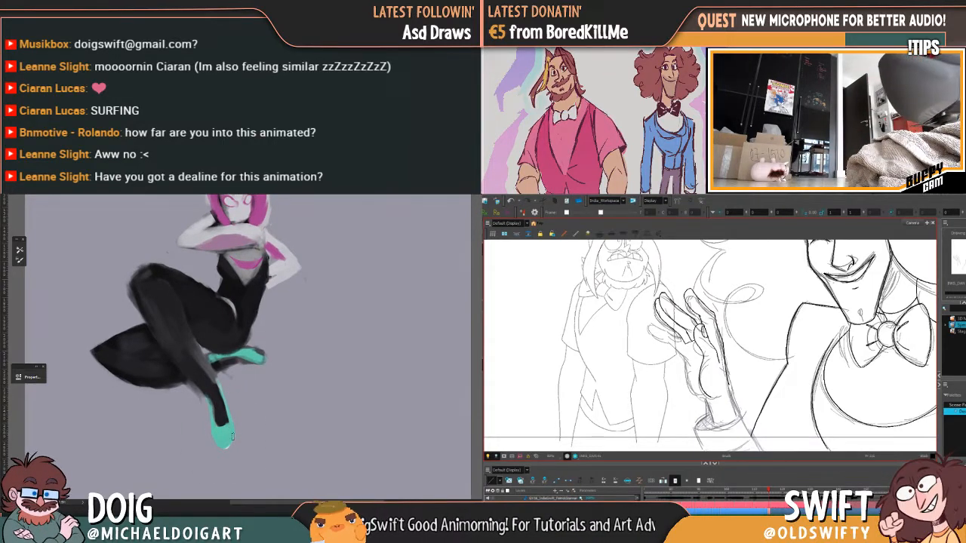
{"action": "left_click_drag", "start_coordinate": [251, 390], "coordinate": [243, 424]}
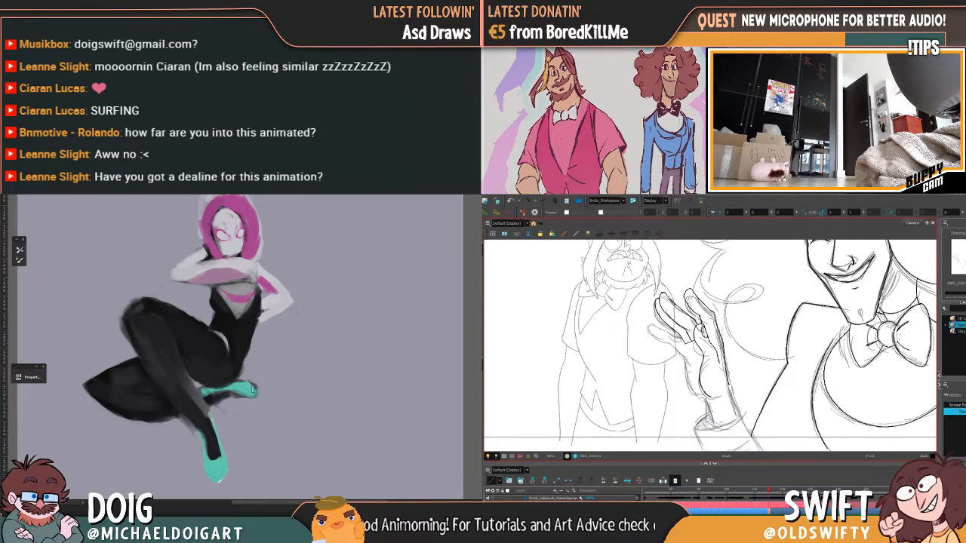
{"action": "left_click_drag", "start_coordinate": [253, 390], "coordinate": [250, 378]}
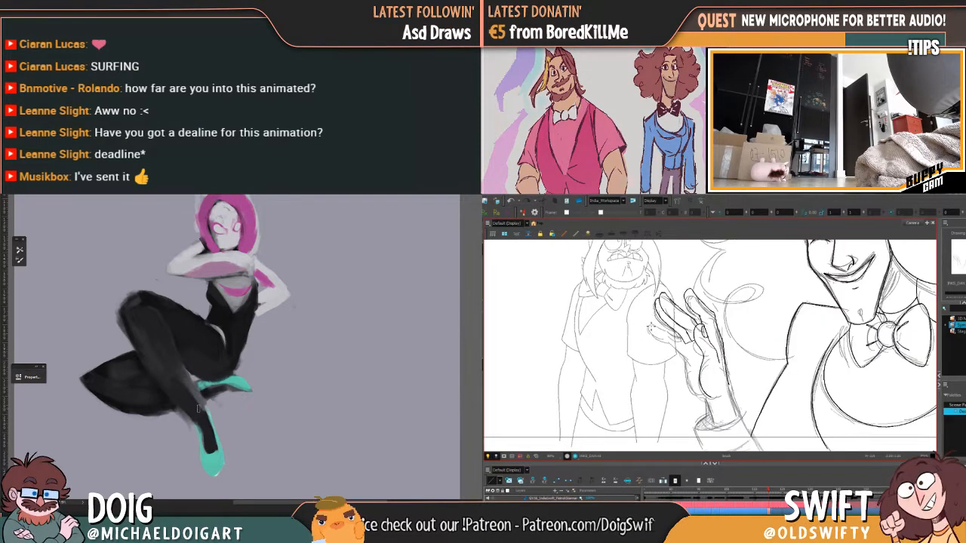
Ink the lowest finger of the raised hand and check it against the neighbouring drawing
{"action": "mouse_move", "coordinate": [651, 328]}
{"action": "left_mouse_down"}
{"action": "mouse_move", "coordinate": [682, 355]}
{"action": "mouse_move", "coordinate": [664, 331]}
{"action": "mouse_move", "coordinate": [685, 342]}
{"action": "left_mouse_up"}
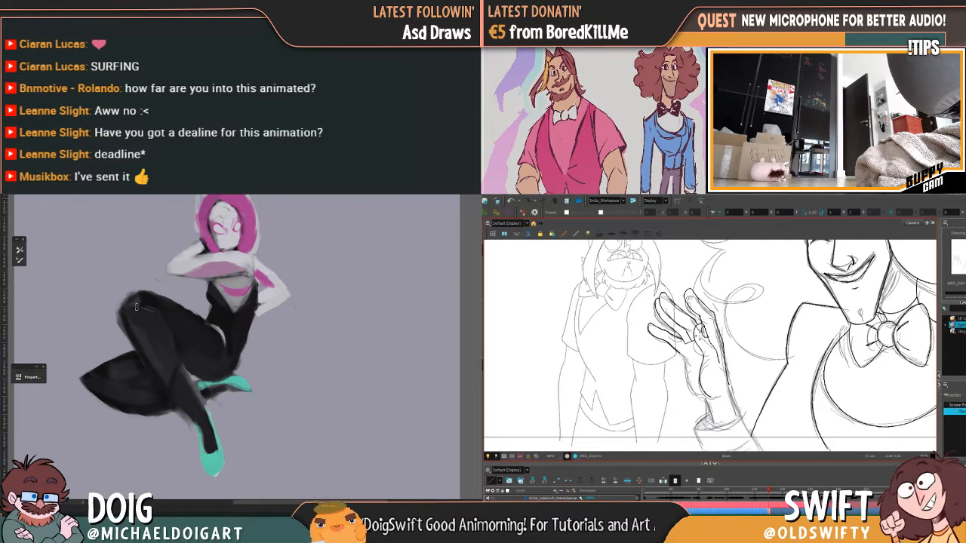
{"action": "key", "text": "f"}
{"action": "key", "text": "g"}
{"action": "key", "text": "f"}
{"action": "key", "text": "g"}
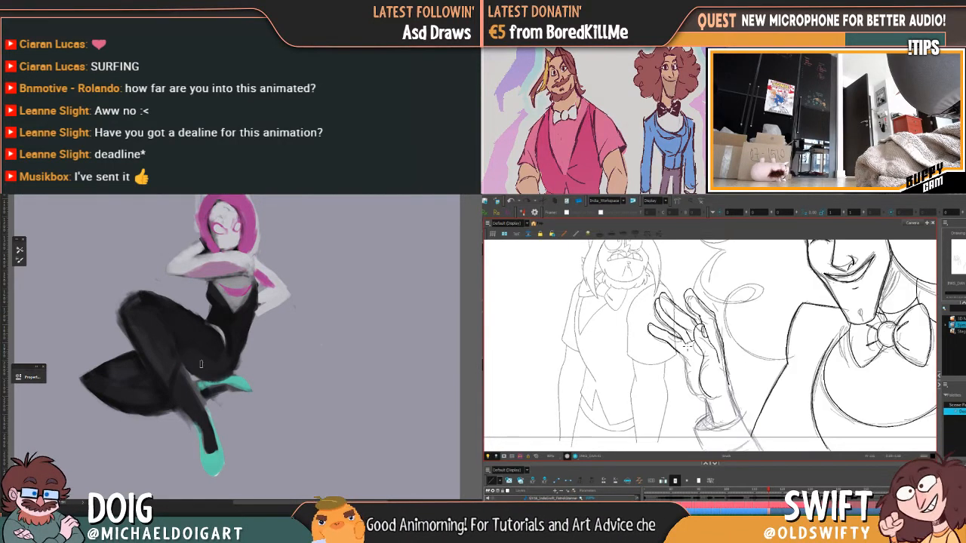
{"action": "key", "text": "f"}
{"action": "key", "text": "g"}
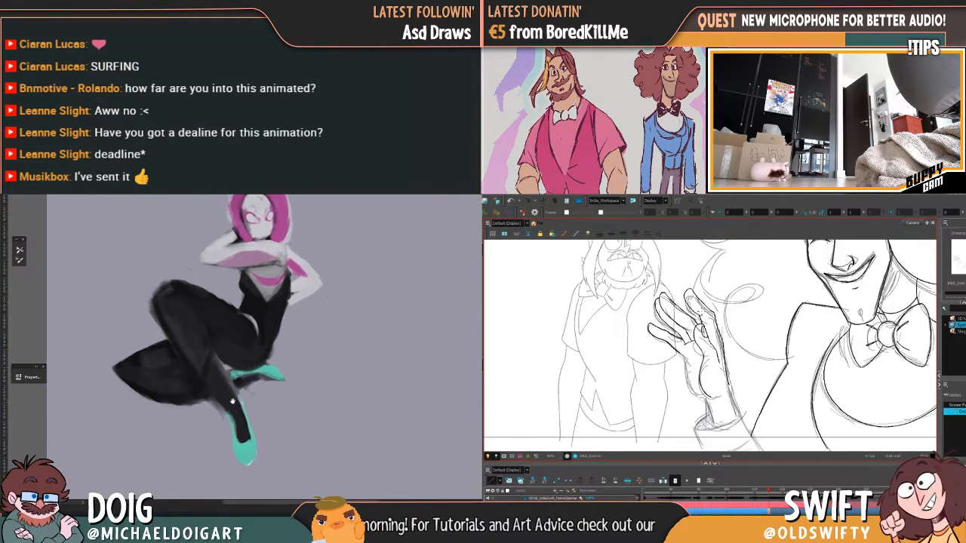
Lasso the front foot and move it closer to the shin, and delete the underside line of the raised hand's lowest finger
{"action": "left_click", "coordinate": [681, 347]}
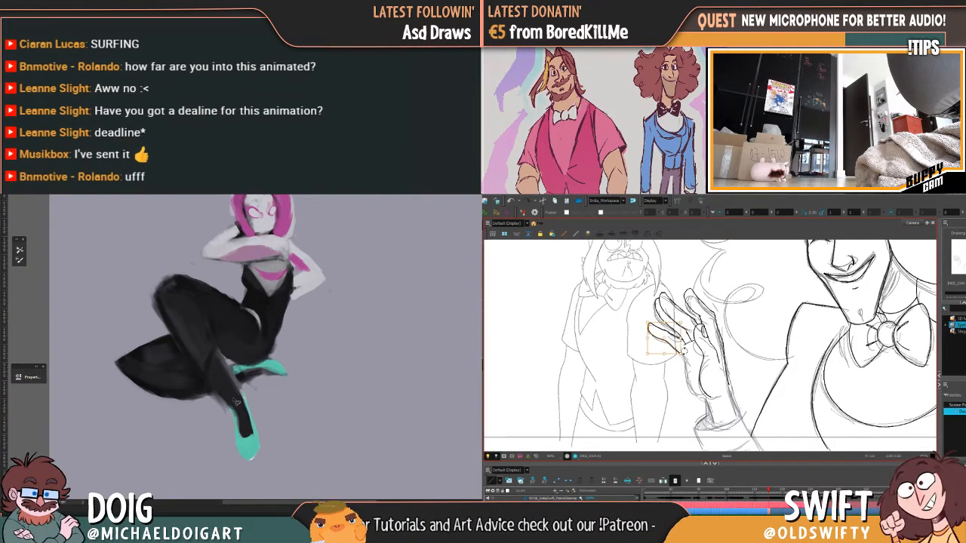
{"action": "left_click_drag", "start_coordinate": [681, 353], "coordinate": [679, 352]}
{"action": "mouse_move", "coordinate": [228, 379]}
{"action": "left_mouse_down"}
{"action": "mouse_move", "coordinate": [224, 414]}
{"action": "mouse_move", "coordinate": [263, 457]}
{"action": "mouse_move", "coordinate": [239, 384]}
{"action": "left_mouse_up"}
{"action": "key", "text": "f"}
{"action": "key", "text": "g"}
{"action": "key", "text": "f"}
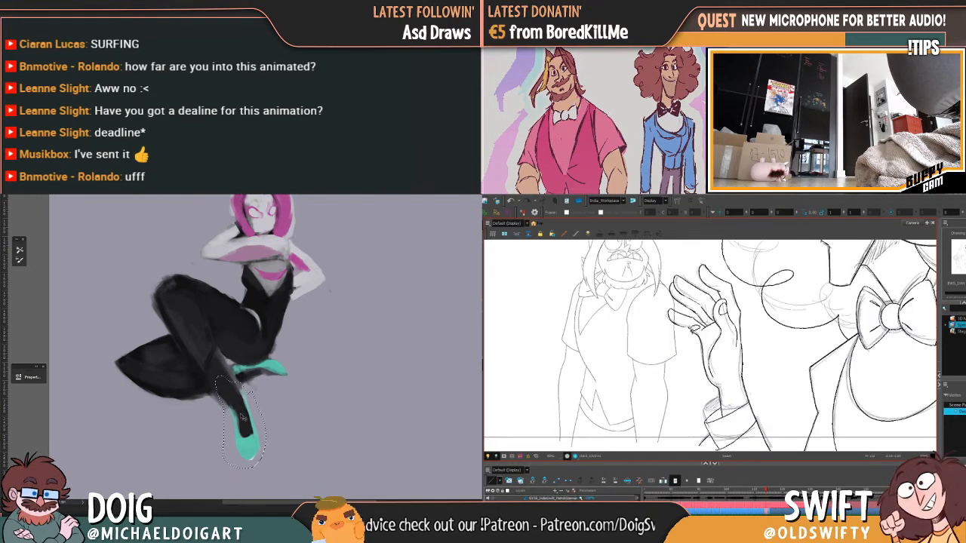
{"action": "key", "text": "g"}
{"action": "left_click_drag", "start_coordinate": [249, 441], "coordinate": [235, 427]}
{"action": "left_click", "coordinate": [677, 342]}
{"action": "key", "text": "Delete"}
{"action": "key", "text": "ctrl+d"}
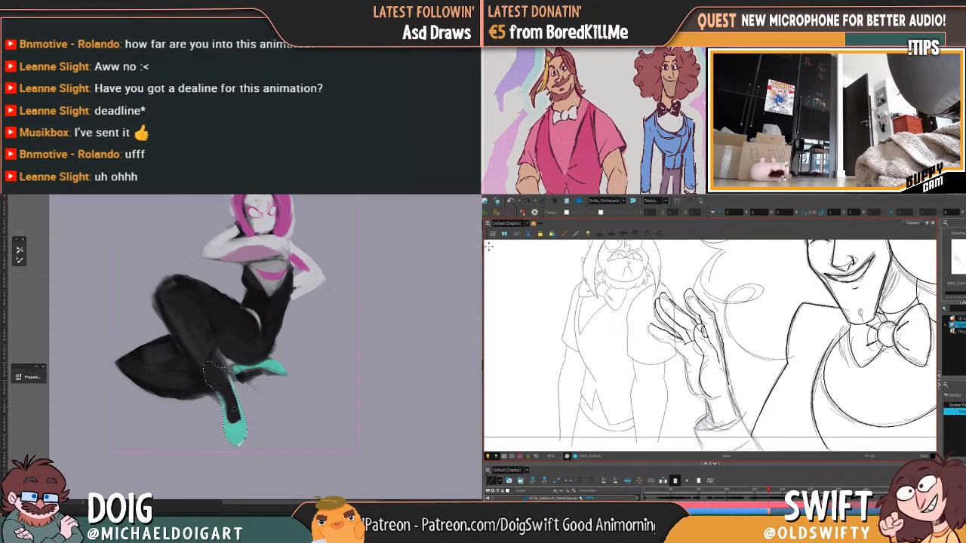
{"action": "key", "text": "b"}
{"action": "key", "text": "alt+b"}
Redraw the underside of the raised hand's lowest finger down to the palm, flipping to the neighbouring drawing to compare
{"action": "key", "text": "f"}
{"action": "mouse_move", "coordinate": [224, 385]}
{"action": "left_mouse_down"}
{"action": "mouse_move", "coordinate": [230, 343]}
{"action": "mouse_move", "coordinate": [246, 379]}
{"action": "left_mouse_up"}
{"action": "key", "text": "g"}
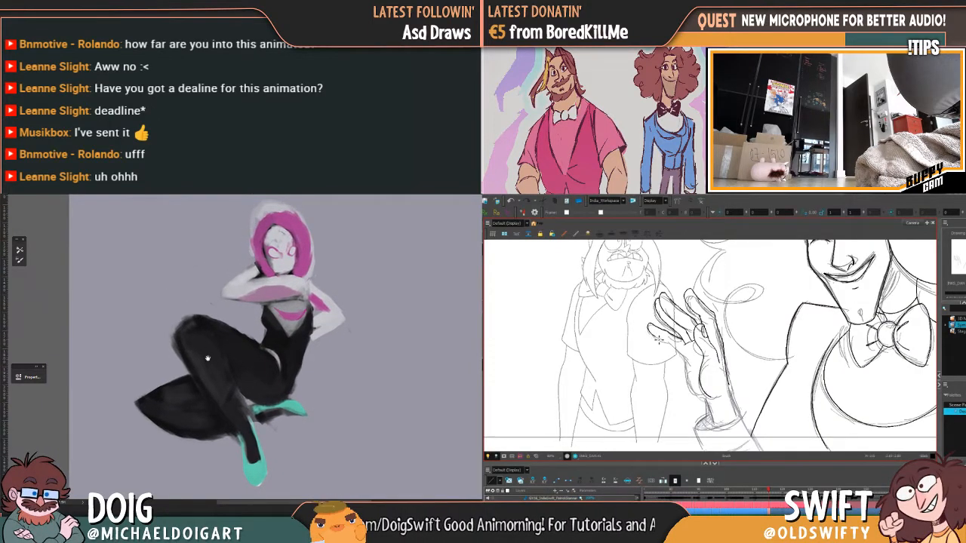
{"action": "left_click_drag", "start_coordinate": [659, 340], "coordinate": [672, 345]}
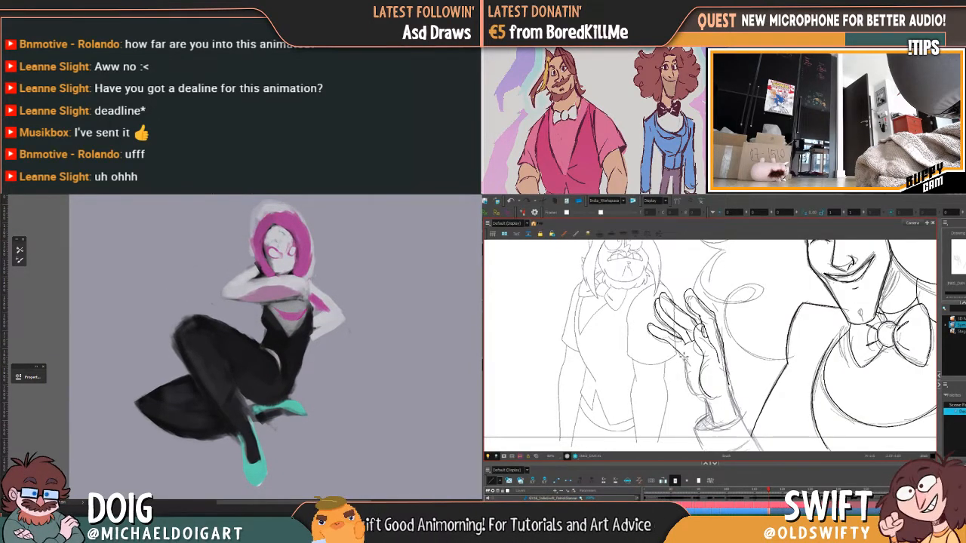
{"action": "key", "text": "f"}
{"action": "key", "text": "g"}
{"action": "key", "text": "f"}
{"action": "key", "text": "g"}
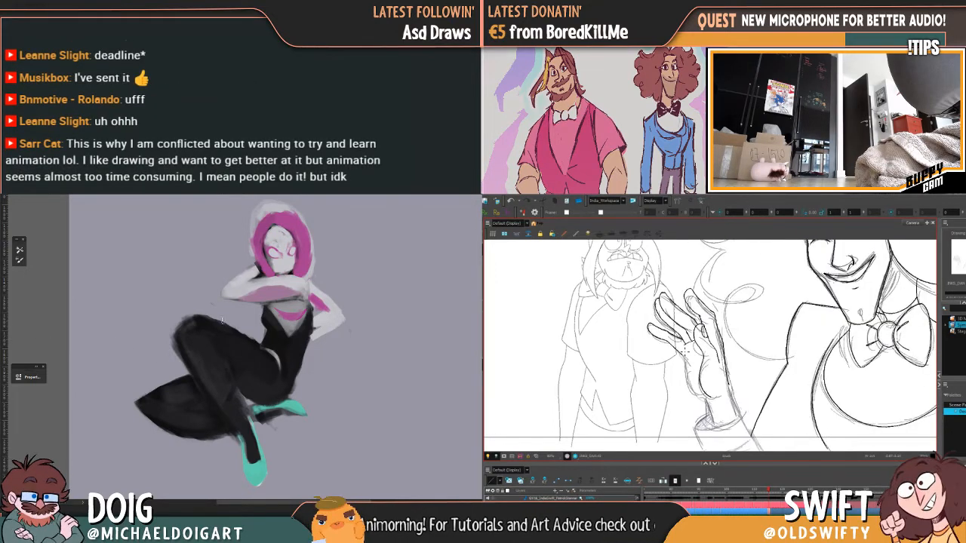
{"action": "left_click_drag", "start_coordinate": [683, 349], "coordinate": [690, 350]}
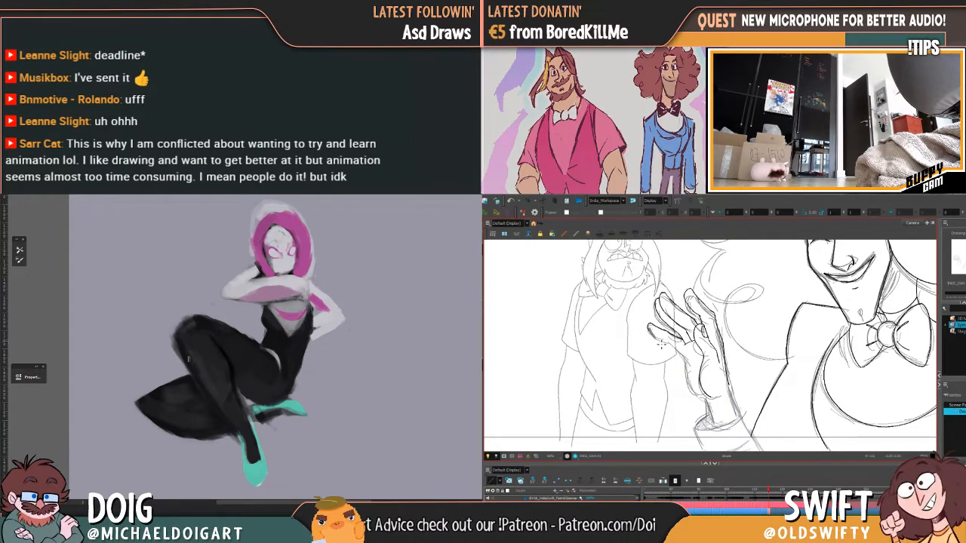
Repaint the bent knee, thigh and shin in dark tones with smoother, cleaner contours
{"action": "left_click_drag", "start_coordinate": [189, 359], "coordinate": [214, 400]}
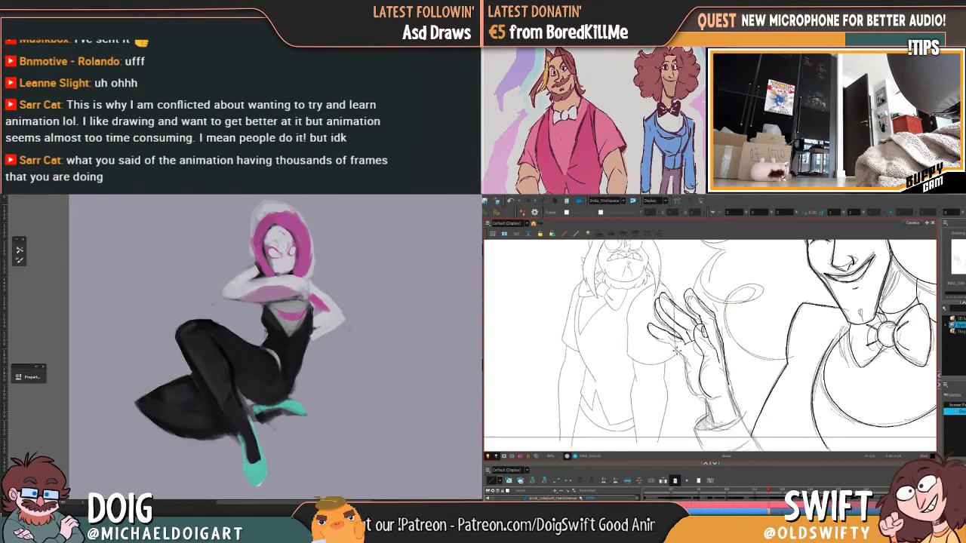
{"action": "mouse_move", "coordinate": [229, 373]}
{"action": "left_mouse_down"}
{"action": "mouse_move", "coordinate": [239, 389]}
{"action": "mouse_move", "coordinate": [264, 321]}
{"action": "mouse_move", "coordinate": [232, 321]}
{"action": "left_mouse_up"}
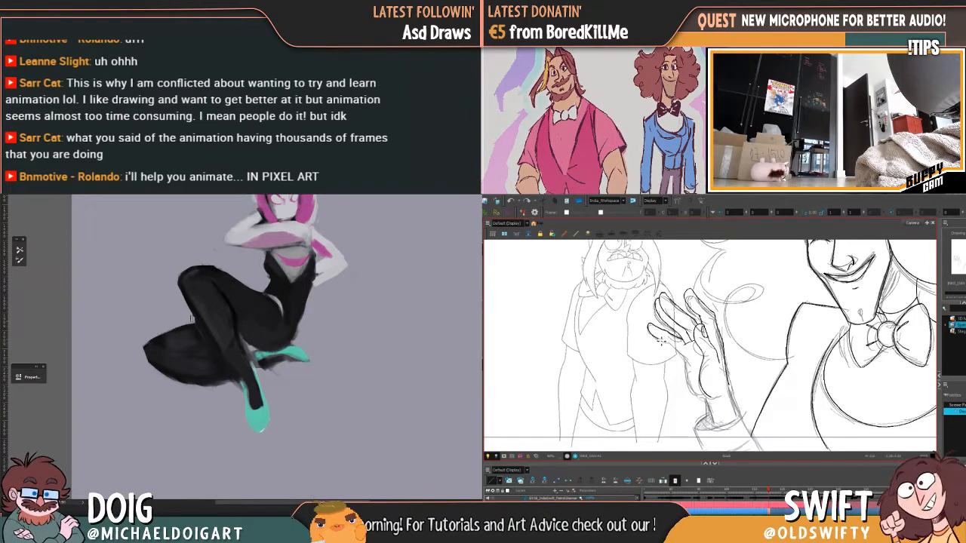
Repaint the underside of the raised thigh in a dark tone where it meets the rear shoe
{"action": "left_click_drag", "start_coordinate": [301, 303], "coordinate": [249, 352]}
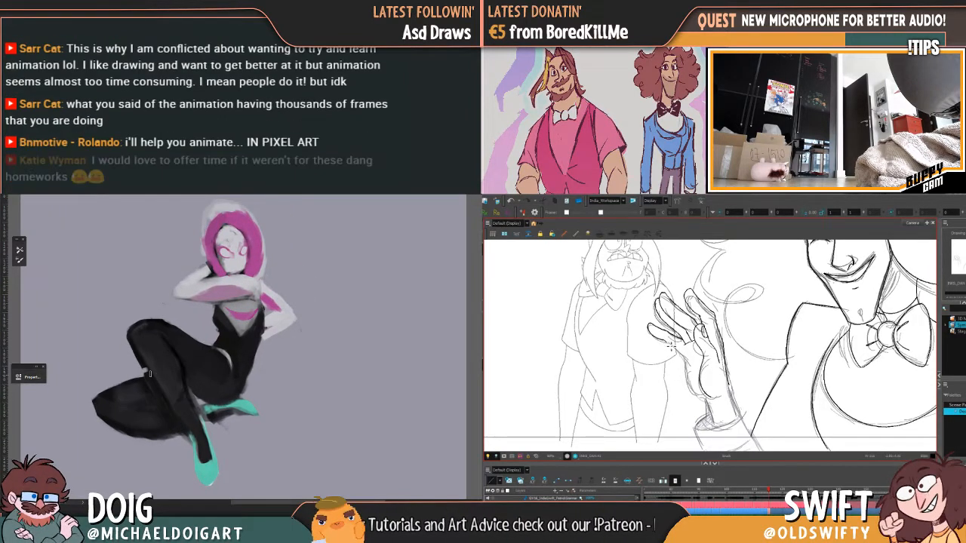
{"action": "left_click_drag", "start_coordinate": [203, 379], "coordinate": [247, 322]}
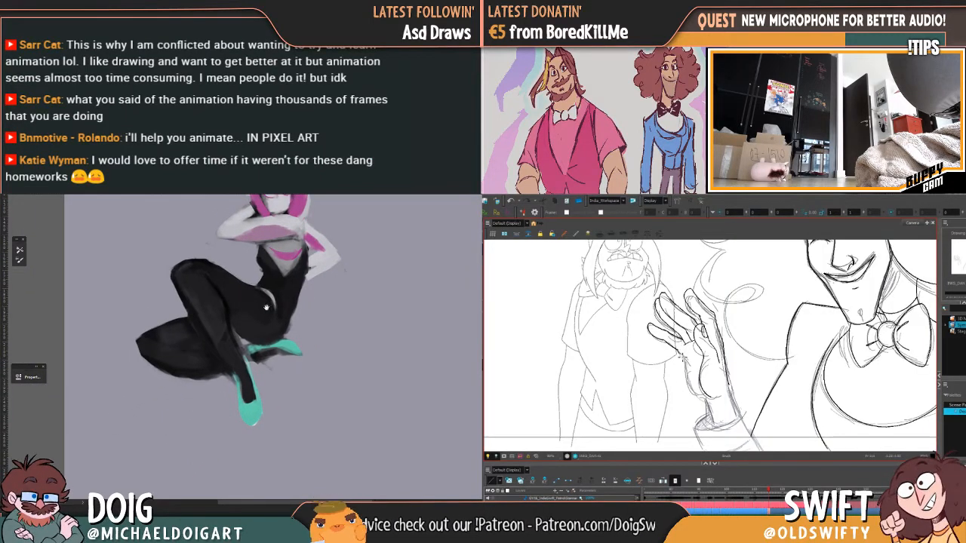
{"action": "left_click_drag", "start_coordinate": [256, 329], "coordinate": [233, 343]}
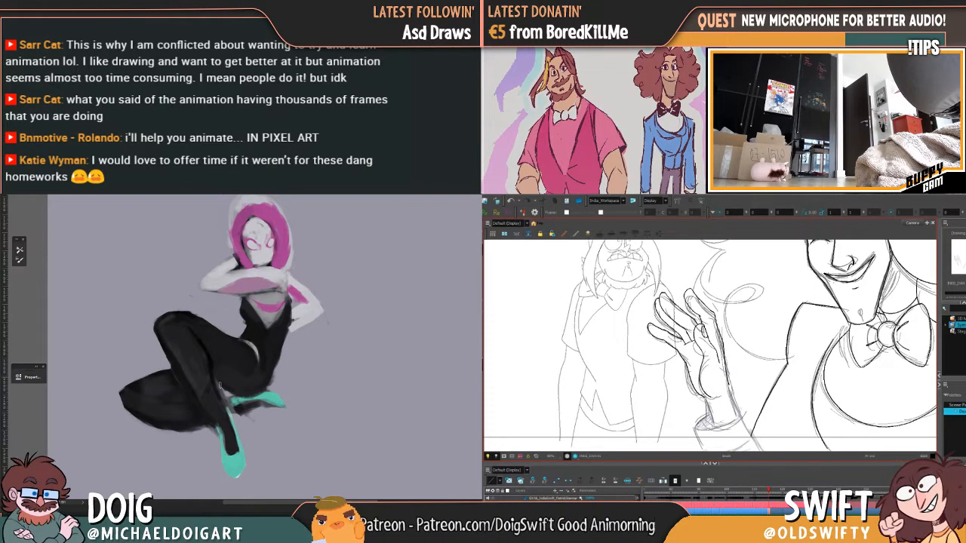
{"action": "left_click_drag", "start_coordinate": [219, 386], "coordinate": [254, 394]}
Select the heel-of-the-palm lines of the raised hand and compare them with the neighbouring drawing
{"action": "left_click", "coordinate": [691, 374]}
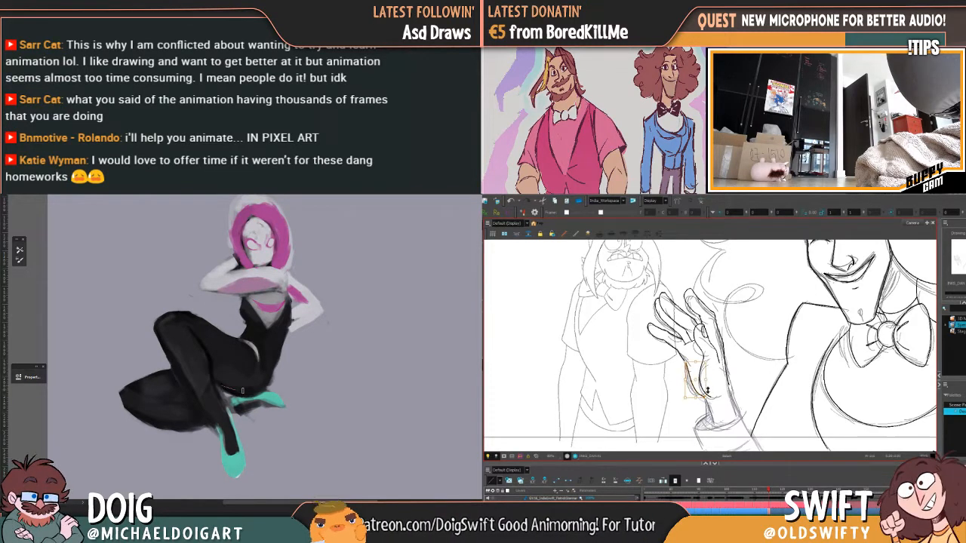
{"action": "left_click", "coordinate": [720, 391]}
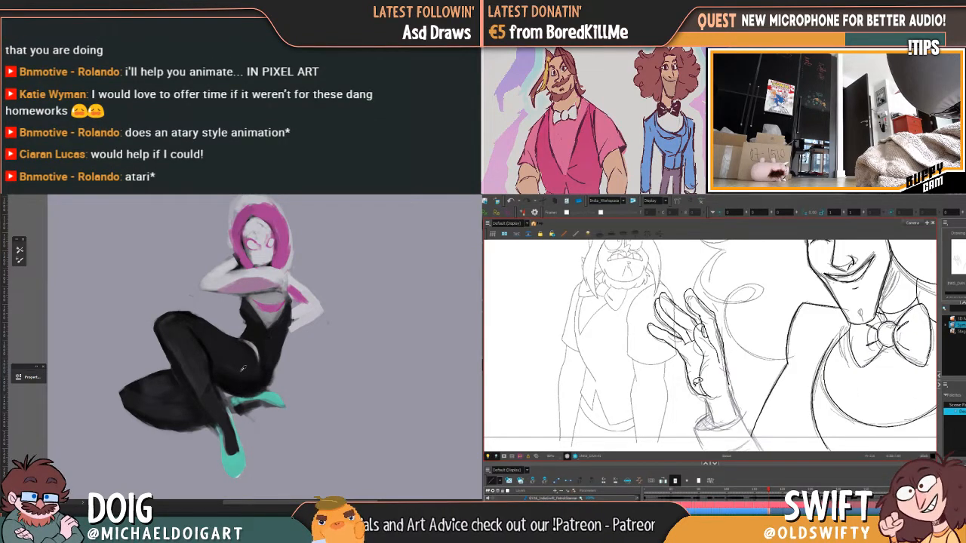
{"action": "left_click", "coordinate": [697, 383]}
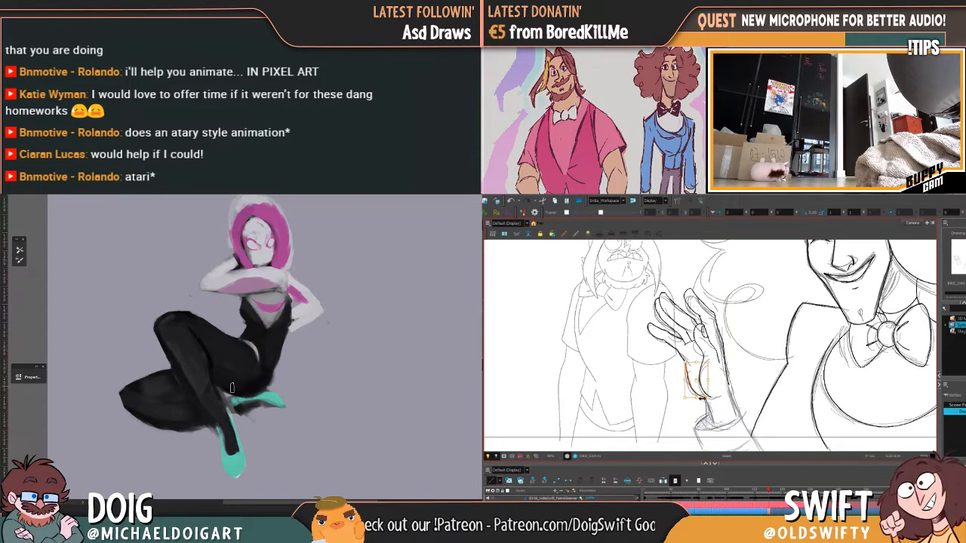
{"action": "left_click", "coordinate": [713, 412]}
{"action": "key", "text": "f"}
{"action": "key", "text": "g"}
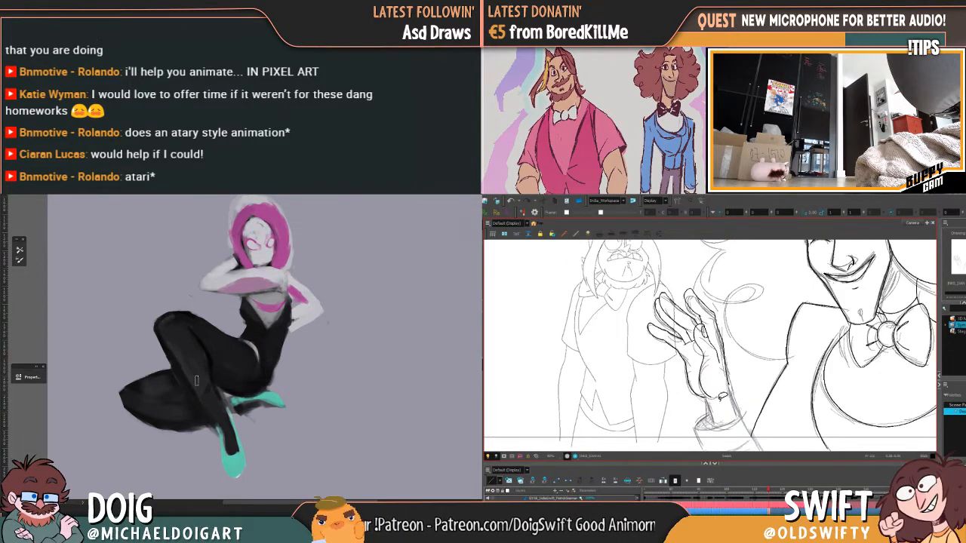
{"action": "key", "text": "f"}
{"action": "key", "text": "g"}
Delete the tip outline of the raised hand's upper finger and redraw it, flipping to the neighbouring drawing to compare
{"action": "left_click", "coordinate": [691, 293]}
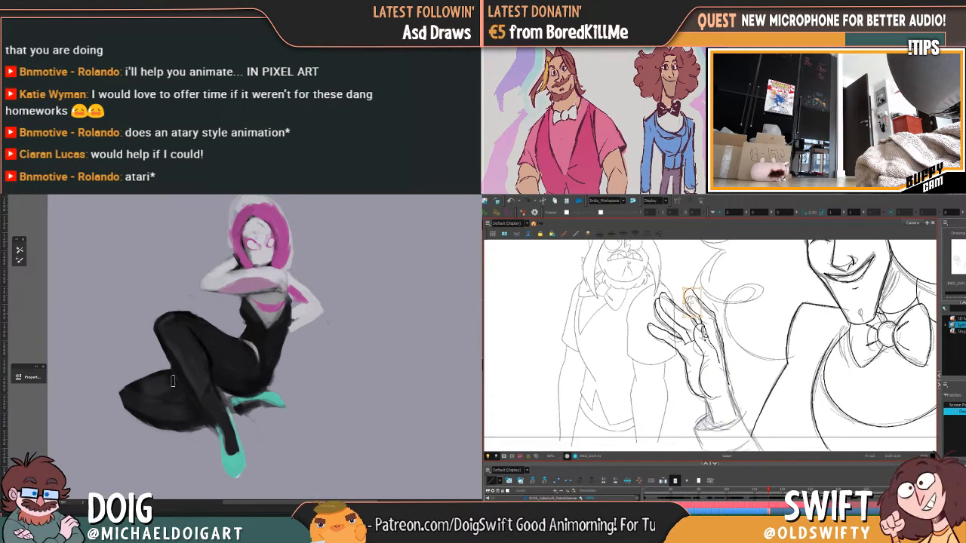
{"action": "key", "text": "Delete"}
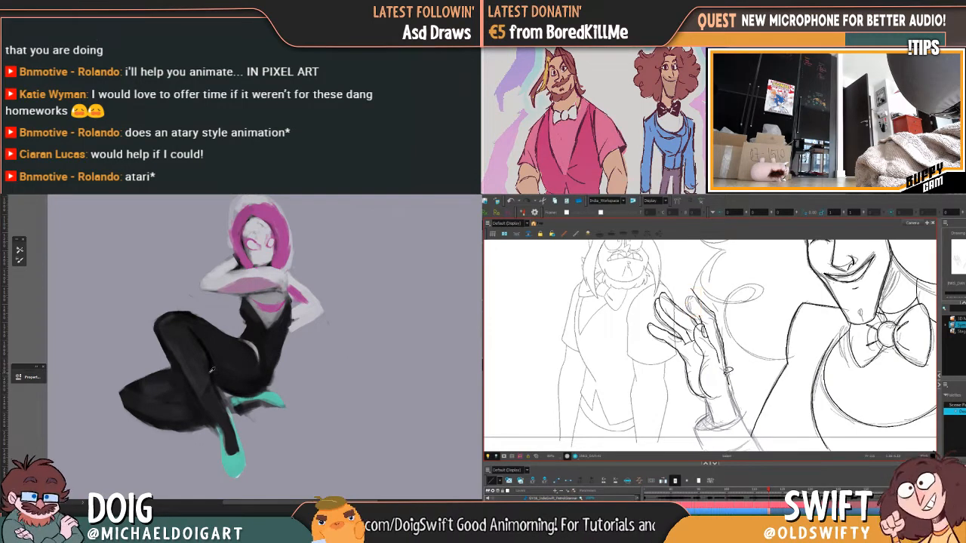
{"action": "key", "text": "g"}
{"action": "key", "text": "f"}
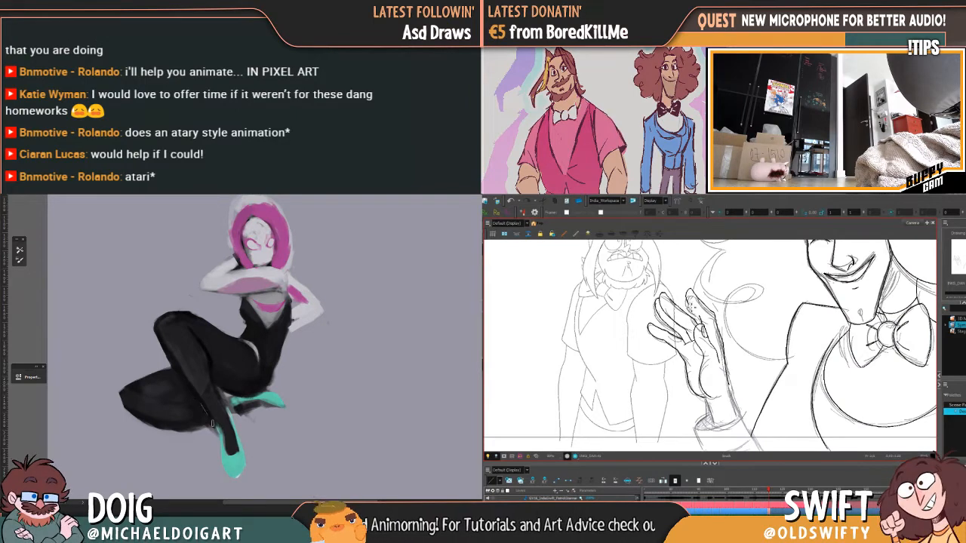
{"action": "key", "text": "g"}
{"action": "key", "text": "f"}
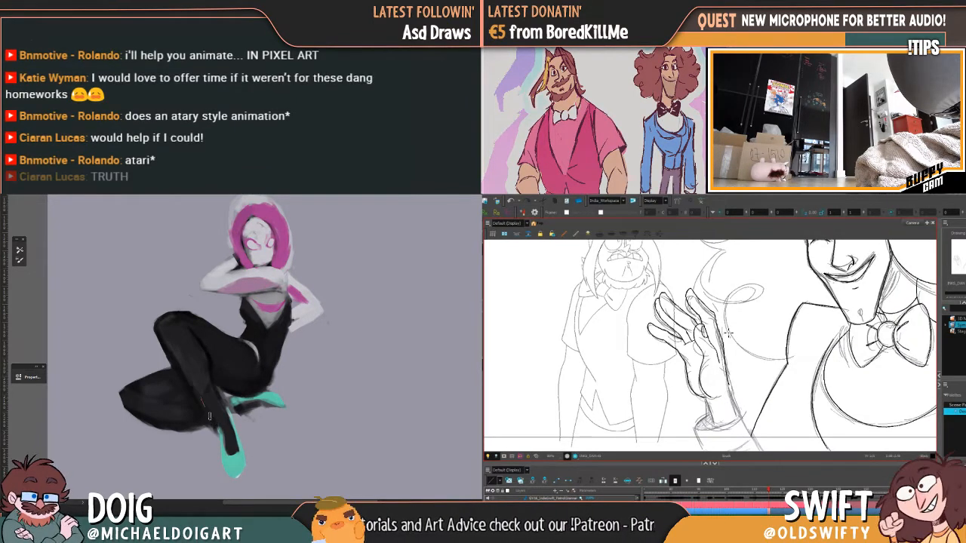
{"action": "key", "text": "ctrl+minus"}
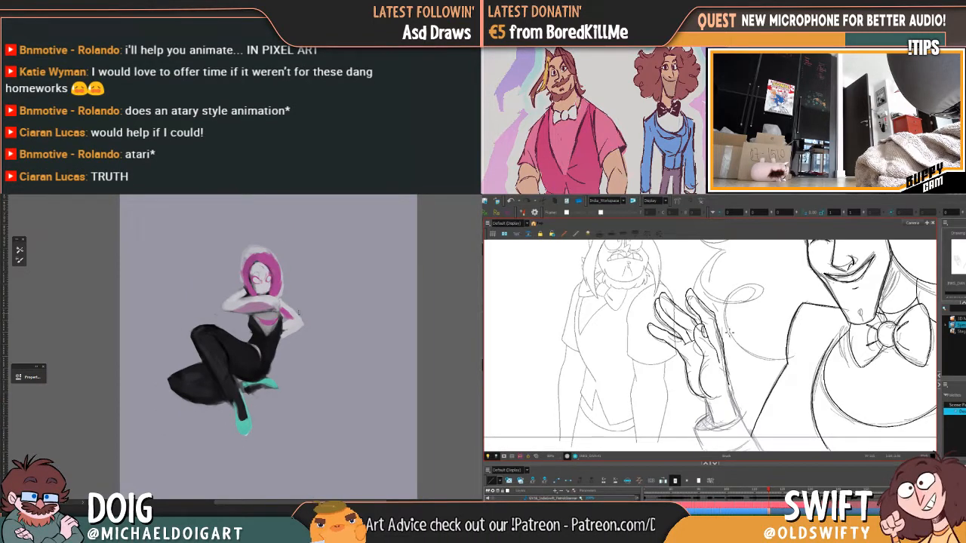
{"action": "key", "text": "ctrl+plus"}
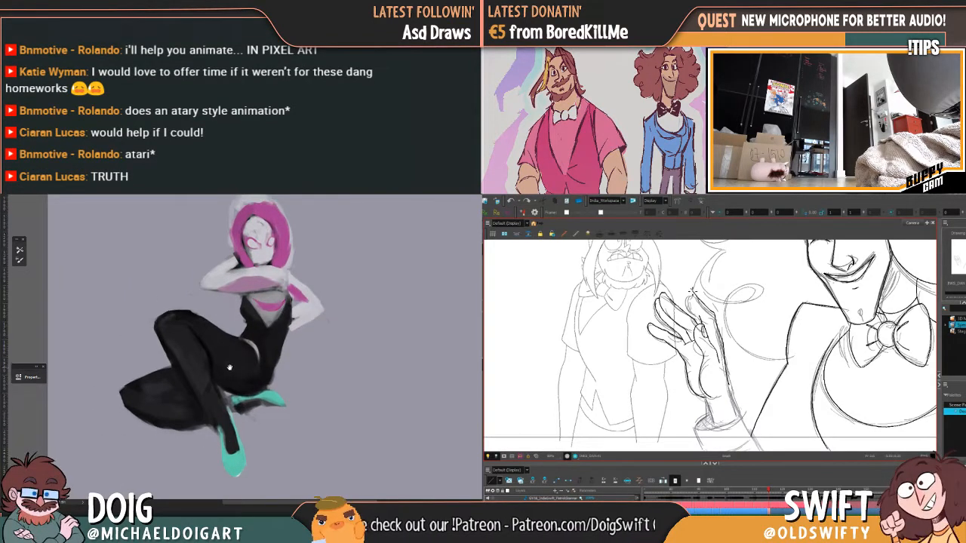
{"action": "mouse_move", "coordinate": [230, 355]}
{"action": "left_mouse_down"}
{"action": "mouse_move", "coordinate": [235, 337]}
{"action": "mouse_move", "coordinate": [252, 369]}
{"action": "left_mouse_up"}
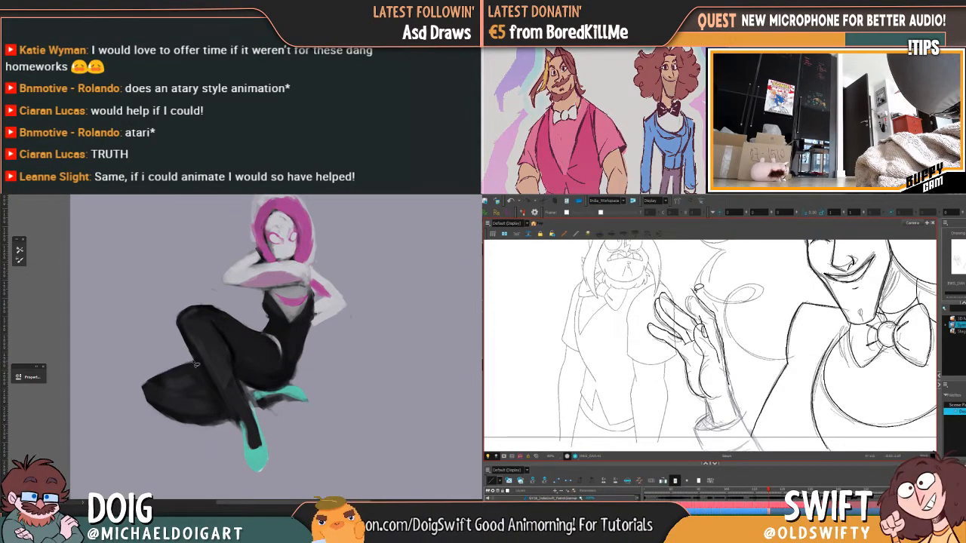
{"action": "mouse_move", "coordinate": [167, 406]}
{"action": "left_mouse_down"}
{"action": "mouse_move", "coordinate": [239, 422]}
{"action": "mouse_move", "coordinate": [195, 445]}
{"action": "mouse_move", "coordinate": [132, 387]}
{"action": "mouse_move", "coordinate": [200, 364]}
{"action": "left_mouse_up"}
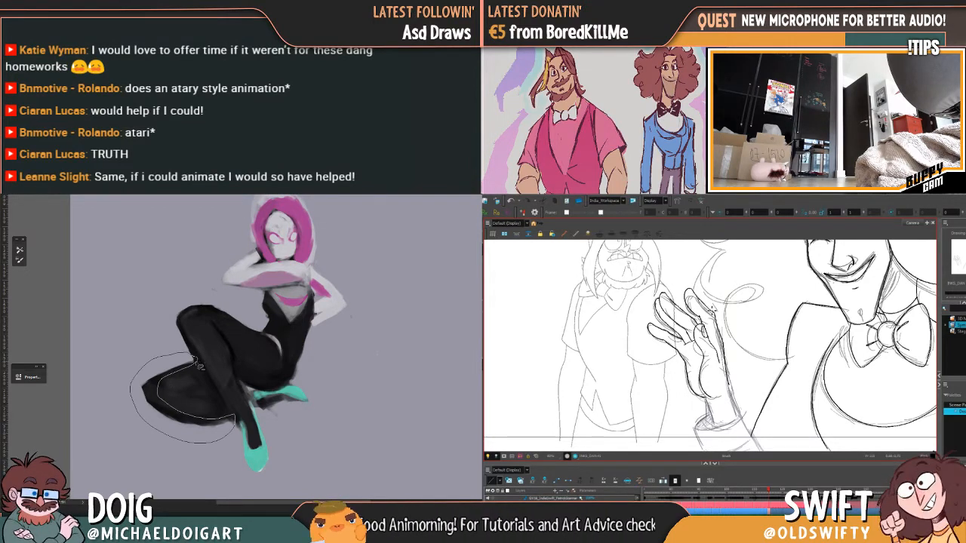
{"action": "key", "text": "ctrl+d"}
{"action": "key", "text": "Delete"}
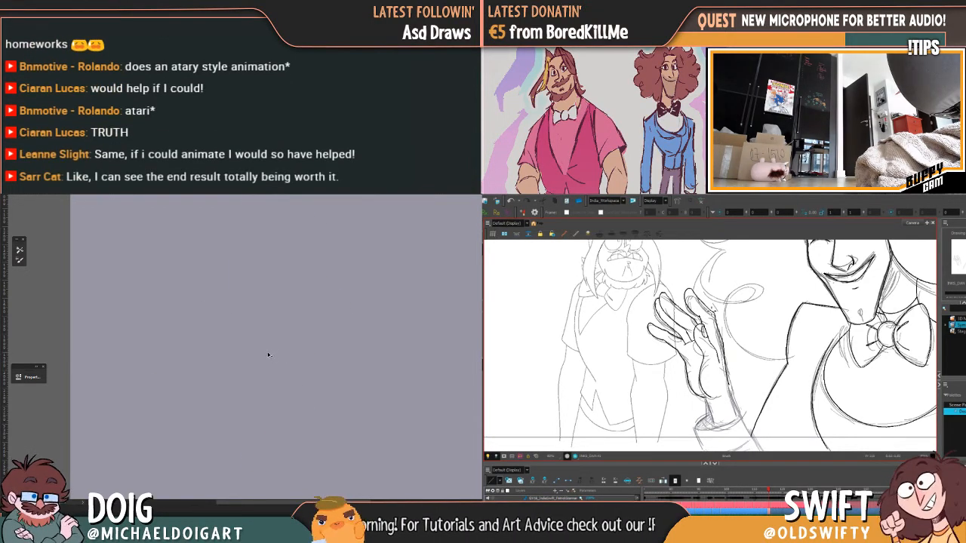
{"action": "key", "text": "ctrl+z"}
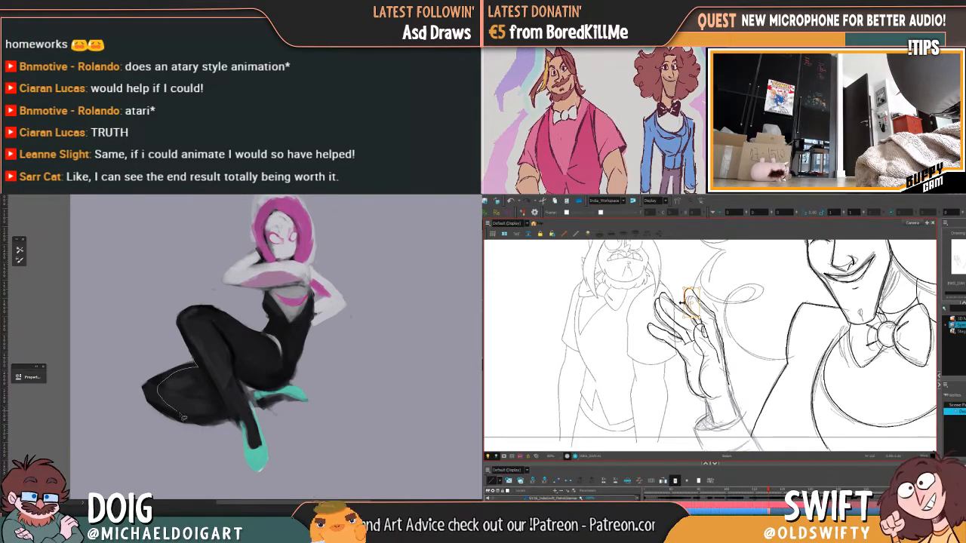
Lasso the outer edge of the folded rear leg and delete it to slim the silhouette
{"action": "mouse_move", "coordinate": [182, 417]}
{"action": "left_mouse_down"}
{"action": "mouse_move", "coordinate": [231, 420]}
{"action": "mouse_move", "coordinate": [206, 444]}
{"action": "mouse_move", "coordinate": [131, 395]}
{"action": "mouse_move", "coordinate": [173, 360]}
{"action": "mouse_move", "coordinate": [204, 363]}
{"action": "left_mouse_up"}
{"action": "key", "text": "Delete"}
{"action": "key", "text": "ctrl+d"}
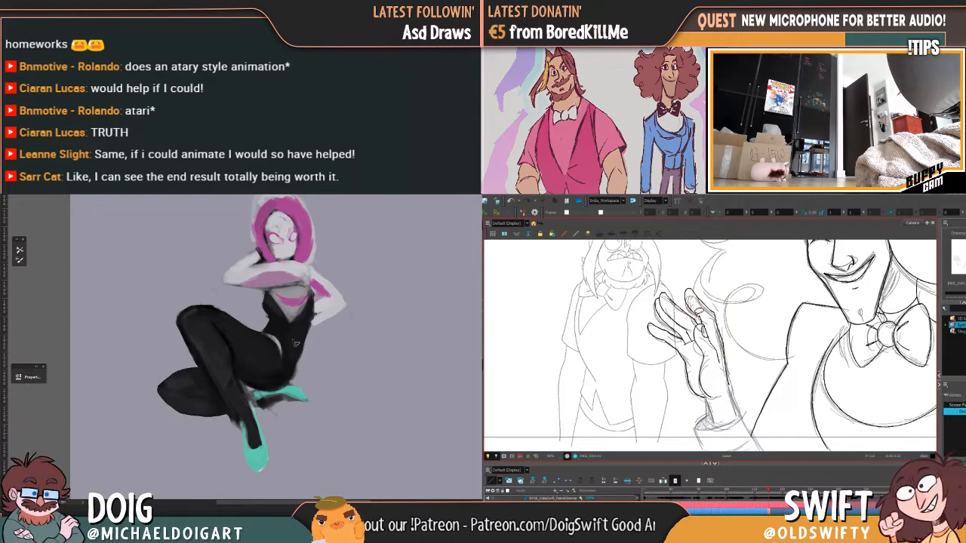
Sample dark tones from the thigh and the folded rear leg and repaint the legs with them
{"action": "left_click_drag", "start_coordinate": [295, 343], "coordinate": [239, 350]}
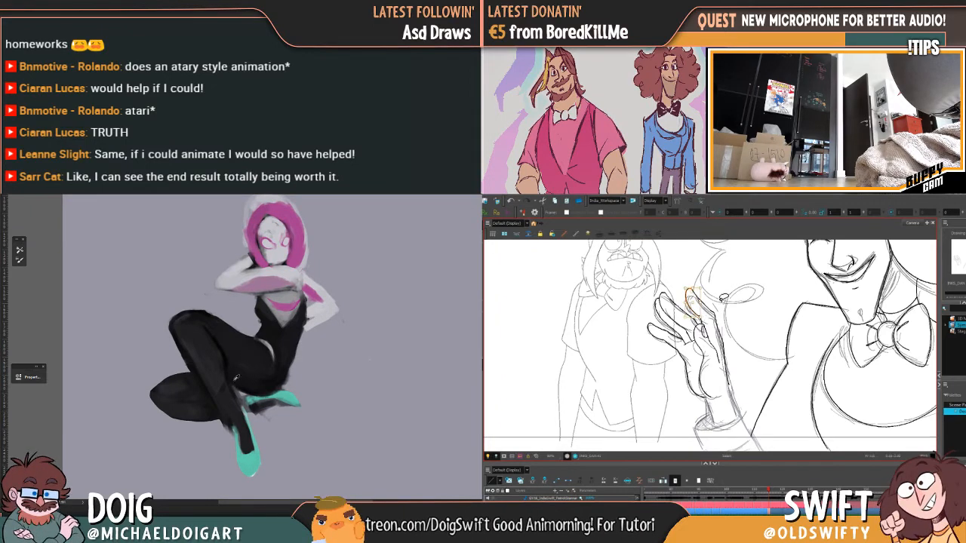
{"action": "left_click", "coordinate": [241, 383], "text": "alt"}
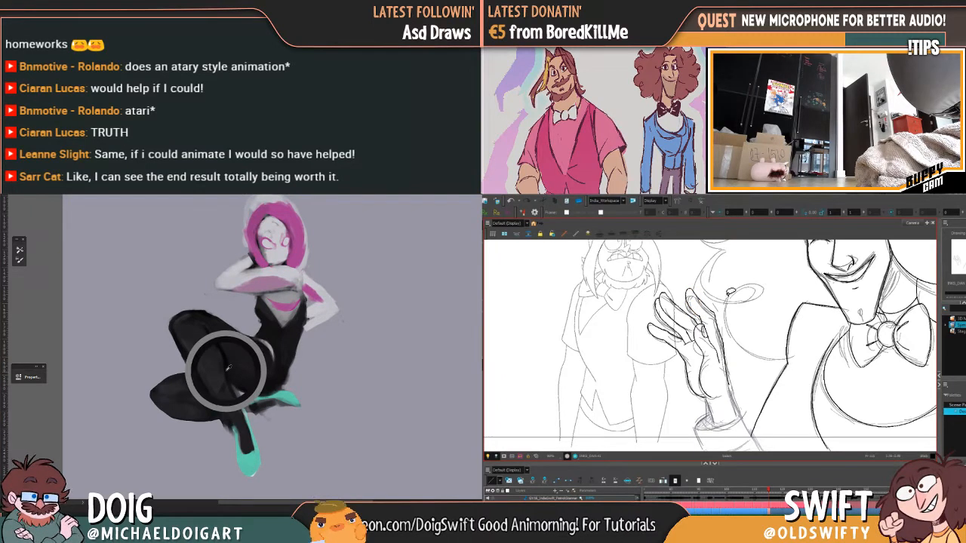
{"action": "left_click", "coordinate": [184, 388], "text": "alt"}
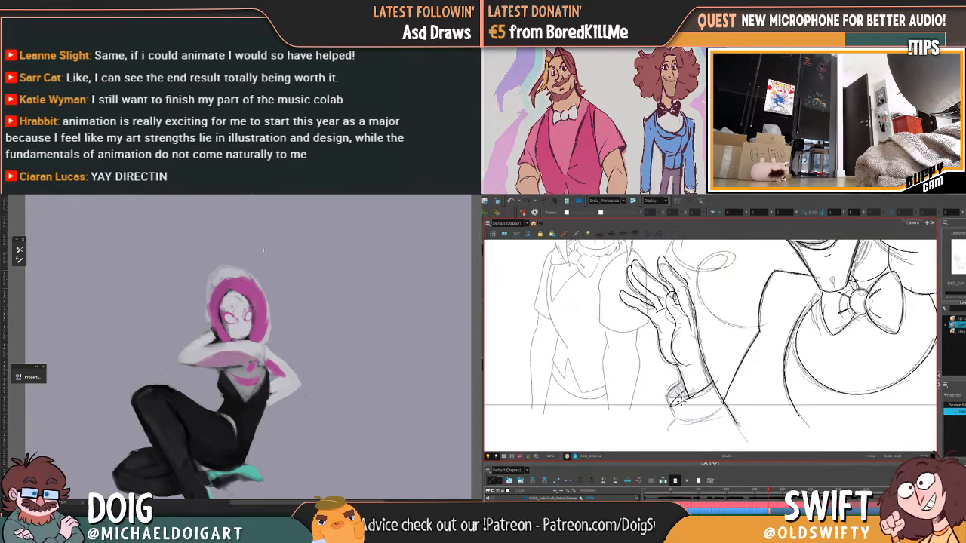
Ink the cuff below the raised hand's wrist, flipping to the neighbouring drawing to compare
{"action": "scroll", "coordinate": [261, 345], "scroll_direction": "up", "scroll_amount": 2}
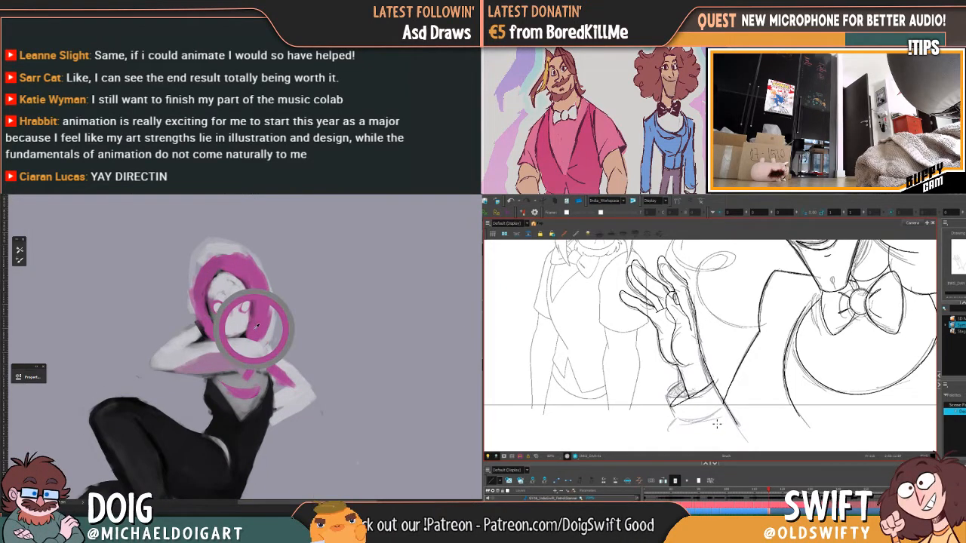
{"action": "left_click_drag", "start_coordinate": [716, 424], "coordinate": [698, 395]}
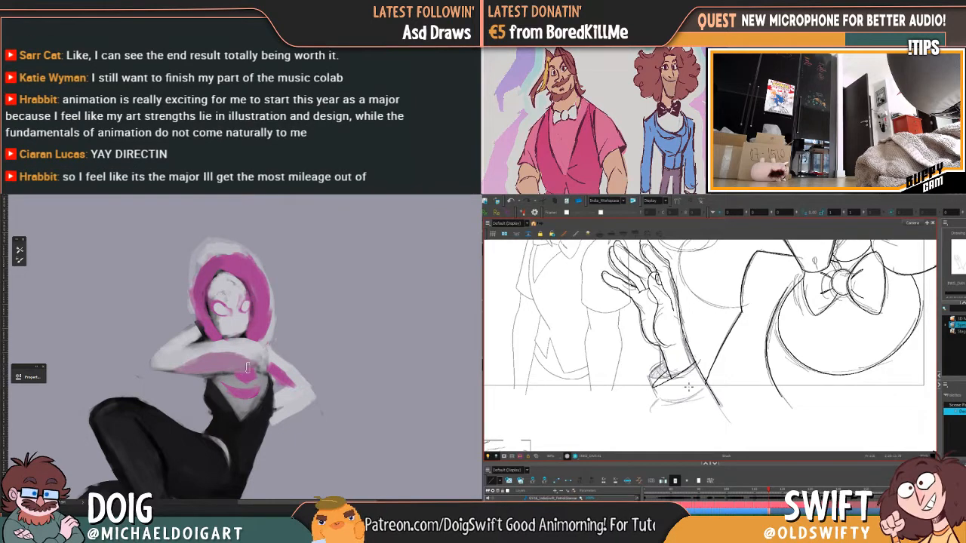
{"action": "key", "text": "comma"}
{"action": "key", "text": "period"}
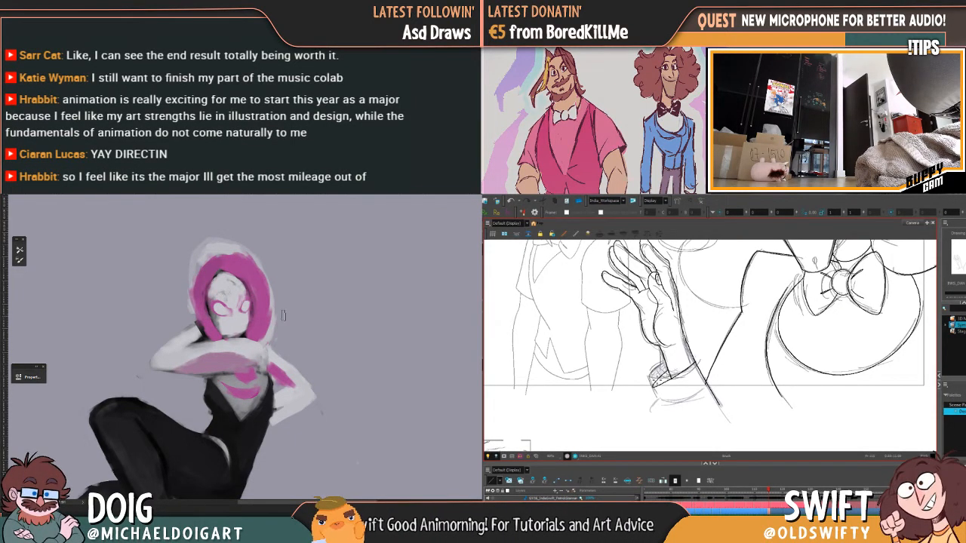
{"action": "key", "text": "comma"}
{"action": "key", "text": "period"}
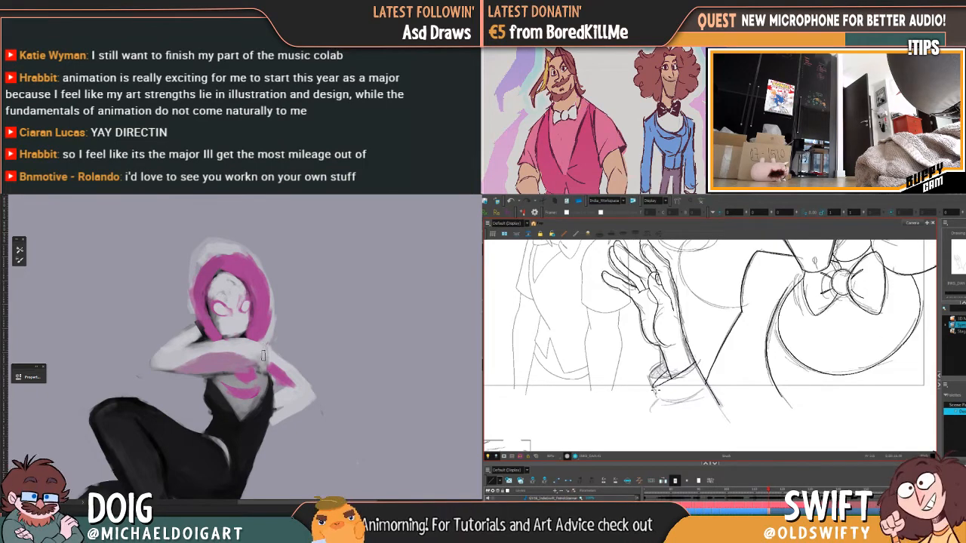
{"action": "key", "text": "comma"}
{"action": "key", "text": "period"}
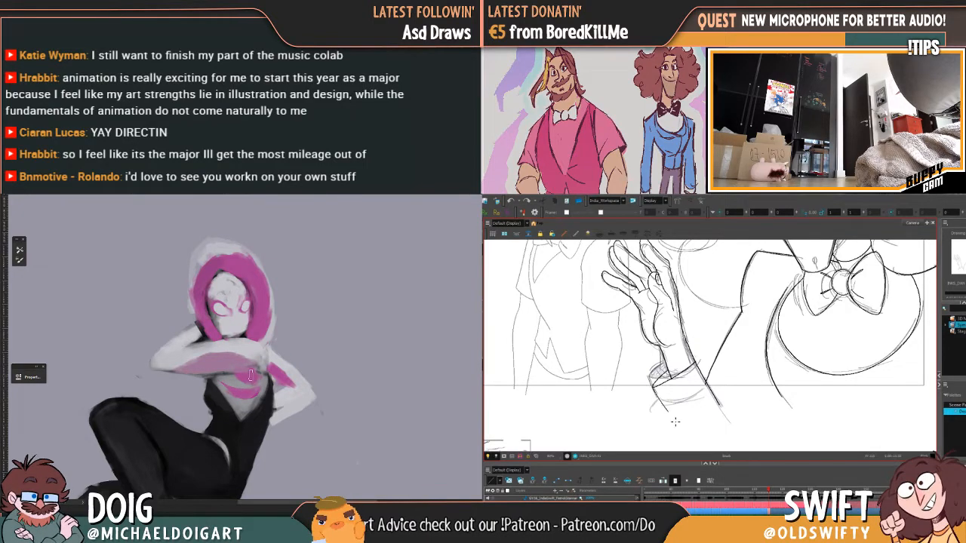
Try to extend the pink chest marking over the crossed forearm, and flip the animation drawings to compare the cuff
{"action": "mouse_move", "coordinate": [246, 365]}
{"action": "left_mouse_down"}
{"action": "mouse_move", "coordinate": [225, 369]}
{"action": "mouse_move", "coordinate": [255, 363]}
{"action": "left_mouse_up"}
{"action": "key", "text": "comma"}
{"action": "key", "text": "period"}
{"action": "key", "text": "comma"}
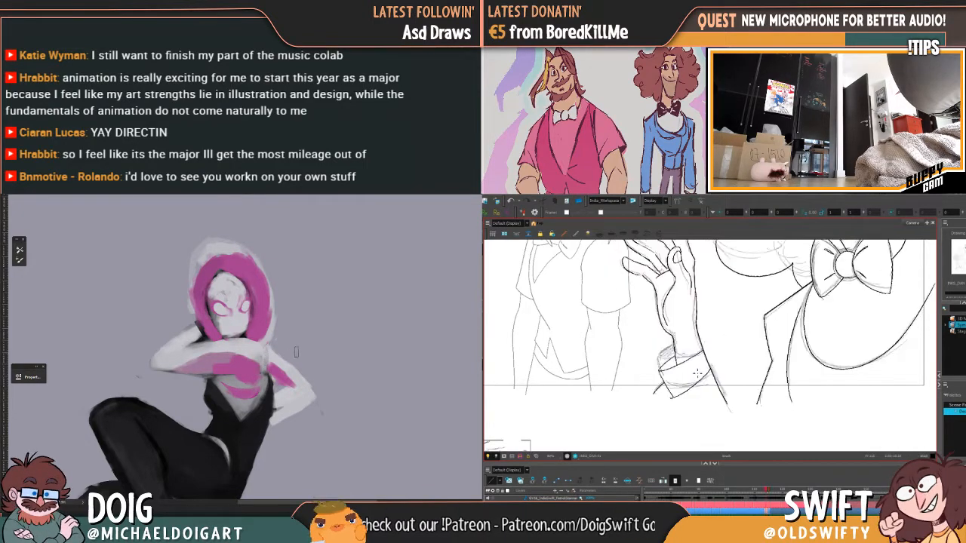
{"action": "key", "text": "period"}
{"action": "key", "text": "ctrl+z"}
Ink the lower edge and corner of the raised arm's cuff, flipping repeatedly to the neighbouring drawing to compare
{"action": "mouse_move", "coordinate": [254, 448]}
{"action": "left_mouse_down"}
{"action": "mouse_move", "coordinate": [271, 359]}
{"action": "mouse_move", "coordinate": [230, 439]}
{"action": "left_mouse_up"}
{"action": "key", "text": "comma"}
{"action": "key", "text": "period"}
{"action": "key", "text": "comma"}
{"action": "key", "text": "period"}
{"action": "key", "text": "comma"}
{"action": "key", "text": "period"}
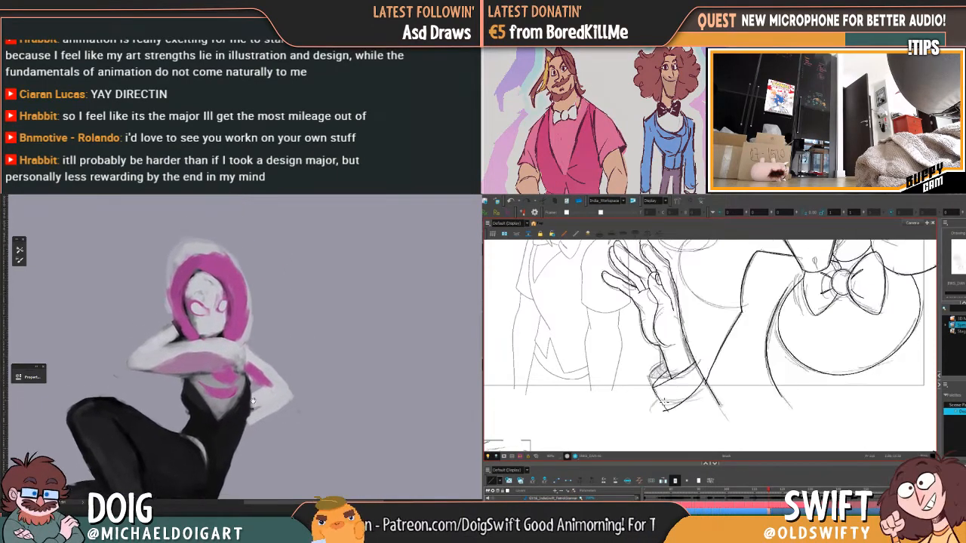
{"action": "key", "text": "comma"}
{"action": "mouse_move", "coordinate": [248, 351]}
{"action": "left_mouse_down"}
{"action": "mouse_move", "coordinate": [243, 405]}
{"action": "mouse_move", "coordinate": [202, 386]}
{"action": "mouse_move", "coordinate": [174, 387]}
{"action": "mouse_move", "coordinate": [148, 333]}
{"action": "mouse_move", "coordinate": [257, 335]}
{"action": "mouse_move", "coordinate": [240, 389]}
{"action": "left_mouse_up"}
{"action": "key", "text": "period"}
{"action": "key", "text": "comma"}
{"action": "key", "text": "period"}
{"action": "key", "text": "comma"}
{"action": "key", "text": "period"}
Lasso the hooded head and transform it, shifting it toward the bent-knee side of the figure
{"action": "left_click_drag", "start_coordinate": [228, 415], "coordinate": [218, 344]}
{"action": "key", "text": "comma"}
{"action": "key", "text": "period"}
{"action": "left_click_drag", "start_coordinate": [209, 306], "coordinate": [229, 307]}
{"action": "key", "text": "comma"}
{"action": "key", "text": "period"}
{"action": "key", "text": "ctrl+t"}
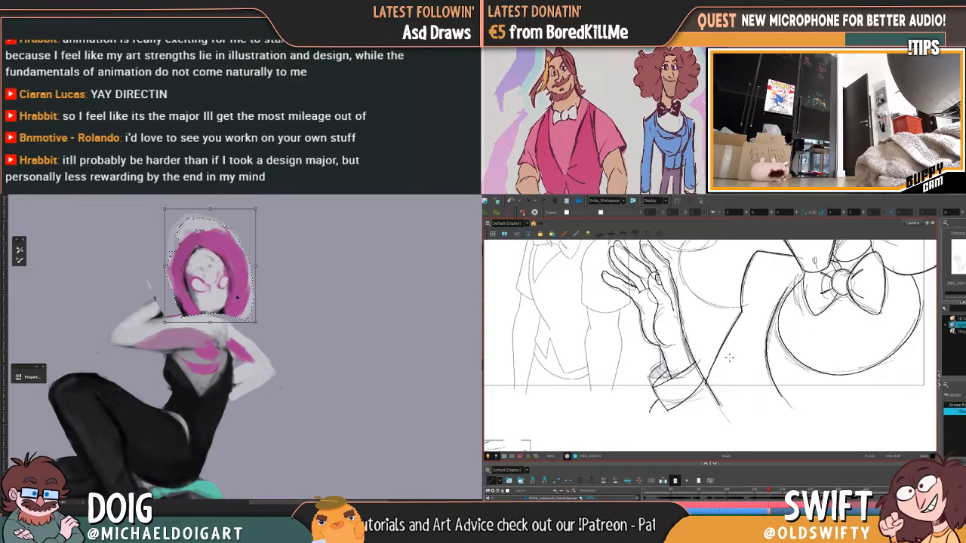
{"action": "key", "text": "comma"}
{"action": "key", "text": "period"}
{"action": "mouse_move", "coordinate": [259, 276]}
{"action": "left_mouse_down"}
{"action": "mouse_move", "coordinate": [160, 270]}
{"action": "mouse_move", "coordinate": [184, 255]}
{"action": "left_mouse_up"}
{"action": "key", "text": "Return"}
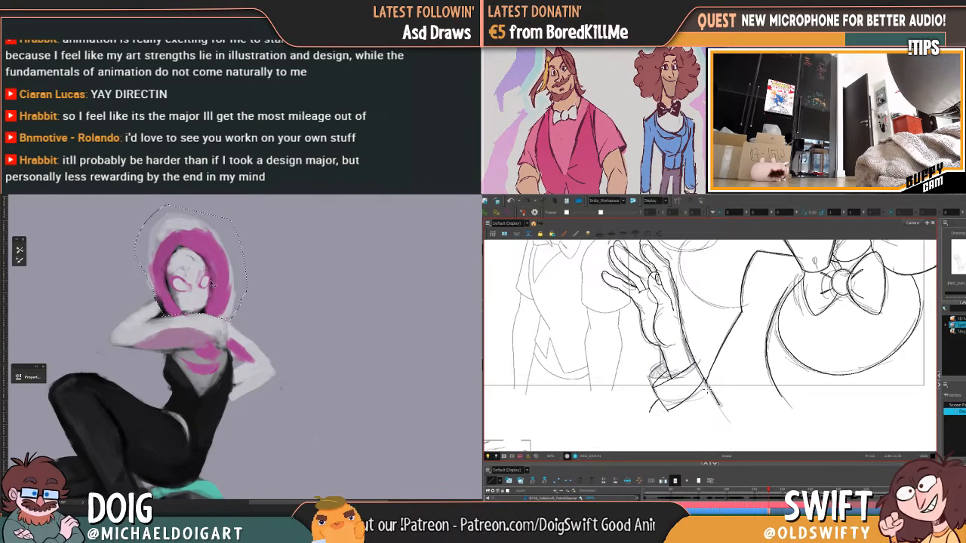
Cut out the selected head, paste it back and reposition it just above the crossed forearm
{"action": "key", "text": "Delete"}
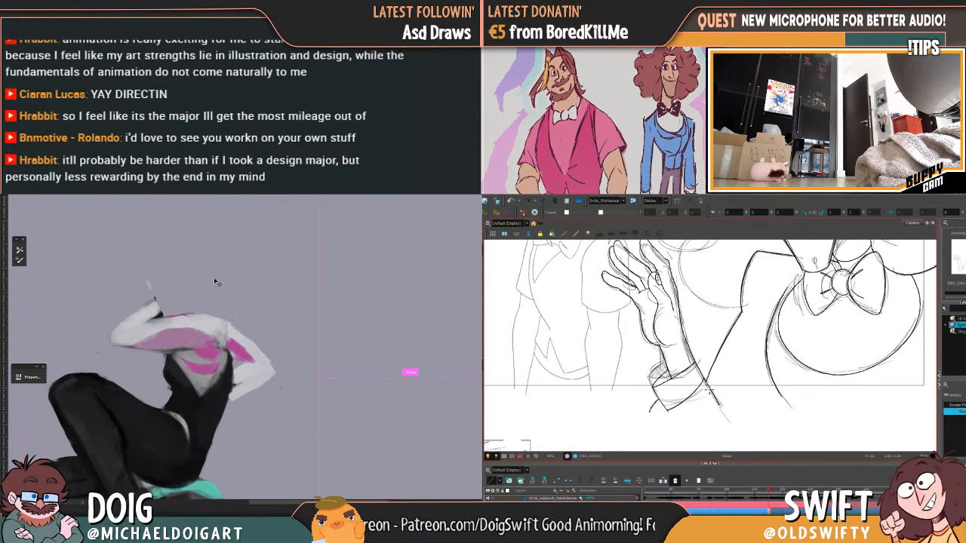
{"action": "key", "text": "ctrl+v"}
{"action": "left_click_drag", "start_coordinate": [265, 358], "coordinate": [210, 309]}
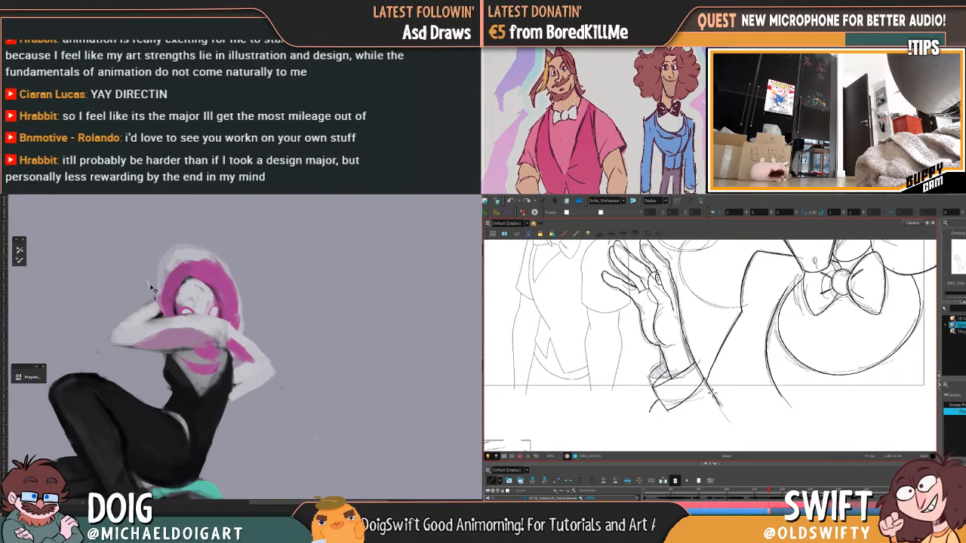
{"action": "left_click_drag", "start_coordinate": [215, 308], "coordinate": [215, 288]}
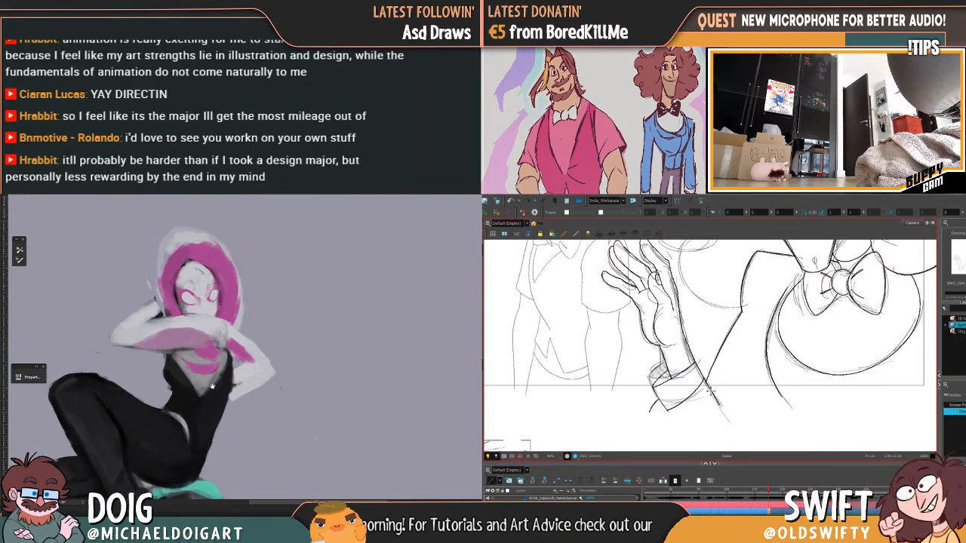
{"action": "left_click_drag", "start_coordinate": [177, 444], "coordinate": [195, 389]}
{"action": "left_click_drag", "start_coordinate": [256, 373], "coordinate": [263, 371]}
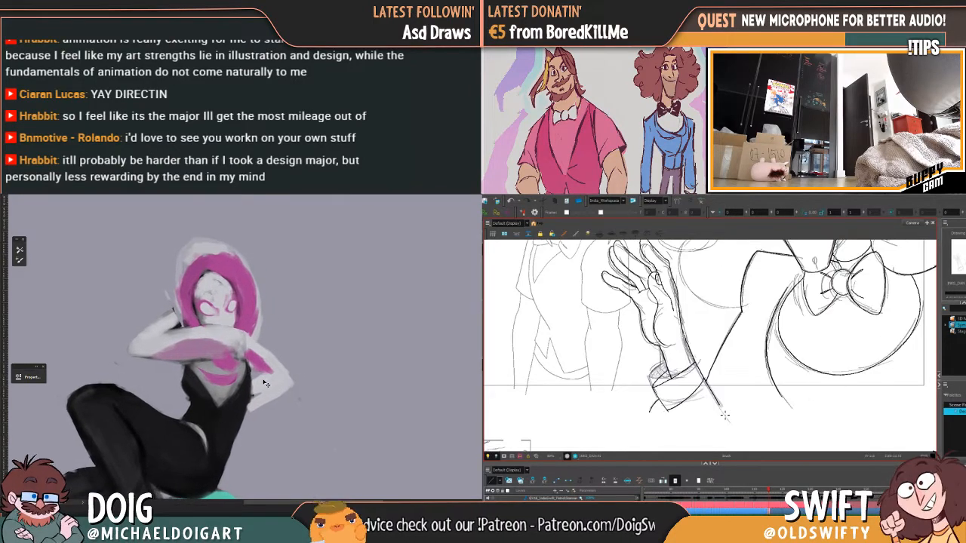
{"action": "mouse_move", "coordinate": [728, 377]}
{"action": "left_mouse_down"}
{"action": "mouse_move", "coordinate": [705, 411]}
{"action": "mouse_move", "coordinate": [712, 397]}
{"action": "mouse_move", "coordinate": [706, 430]}
{"action": "mouse_move", "coordinate": [698, 417]}
{"action": "left_mouse_up"}
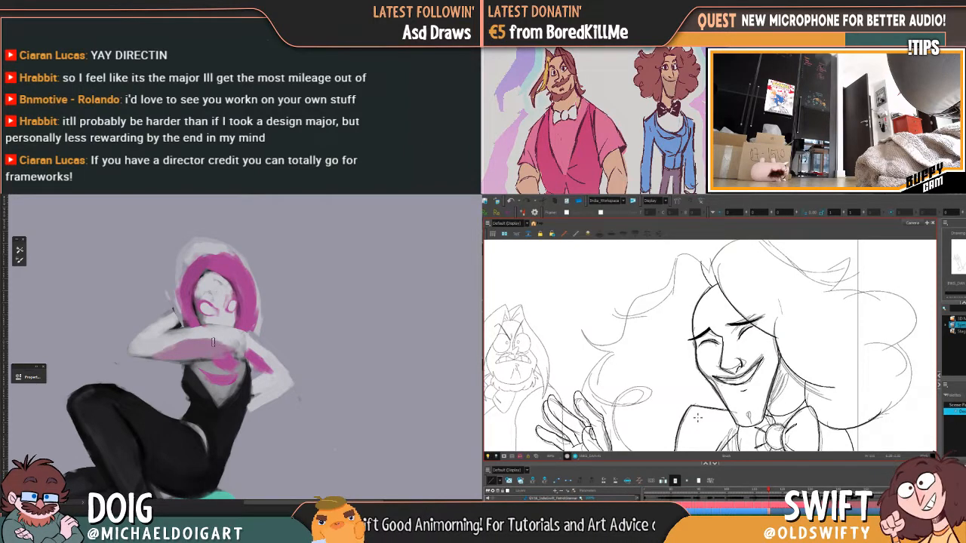
Flip between the laughing pose and the neighbouring drawing to compare the head and hair outlines
{"action": "key", "text": "f"}
{"action": "key", "text": "g"}
{"action": "mouse_move", "coordinate": [795, 348]}
{"action": "left_mouse_down"}
{"action": "mouse_move", "coordinate": [770, 328]}
{"action": "mouse_move", "coordinate": [764, 376]}
{"action": "left_mouse_up"}
{"action": "key", "text": "f"}
{"action": "key", "text": "g"}
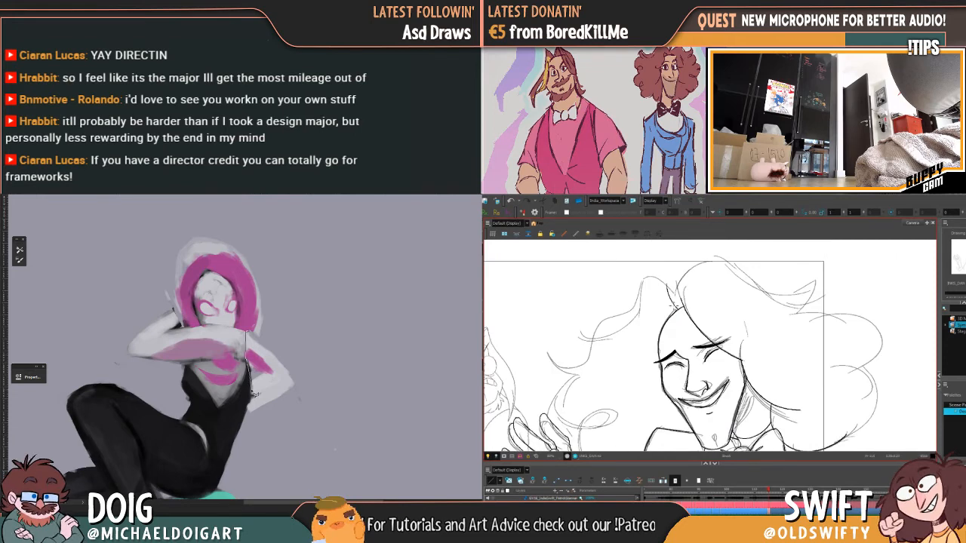
{"action": "key", "text": "f"}
{"action": "key", "text": "g"}
{"action": "key", "text": "f"}
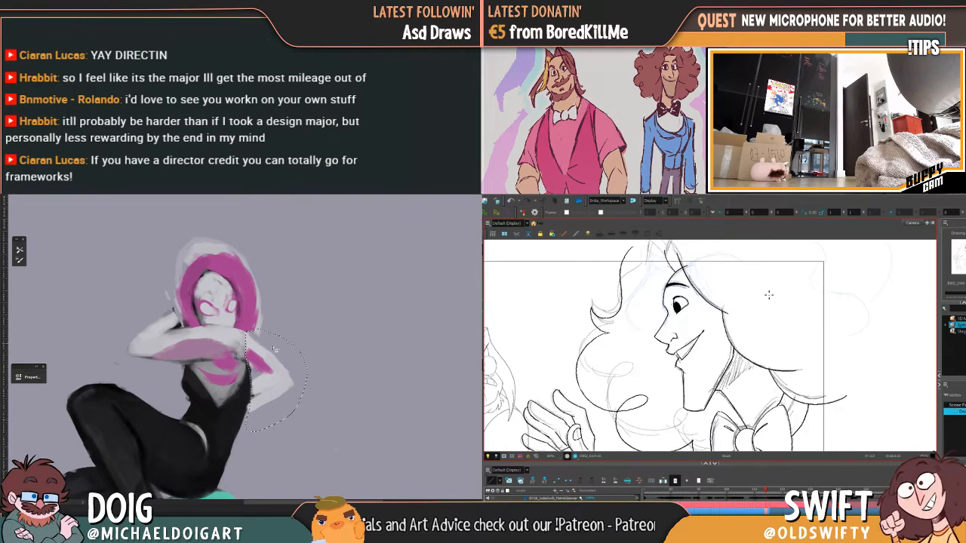
{"action": "key", "text": "g"}
Ink the pointed, flicked hair tip above the laughing face, flipping to the neighbouring drawing to compare
{"action": "left_click_drag", "start_coordinate": [798, 319], "coordinate": [735, 321]}
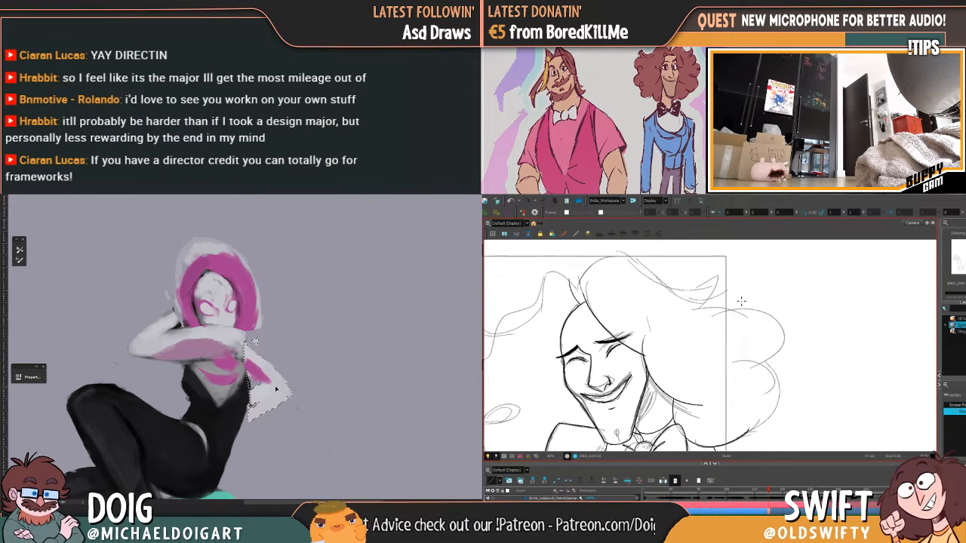
{"action": "key", "text": "f"}
{"action": "key", "text": "g"}
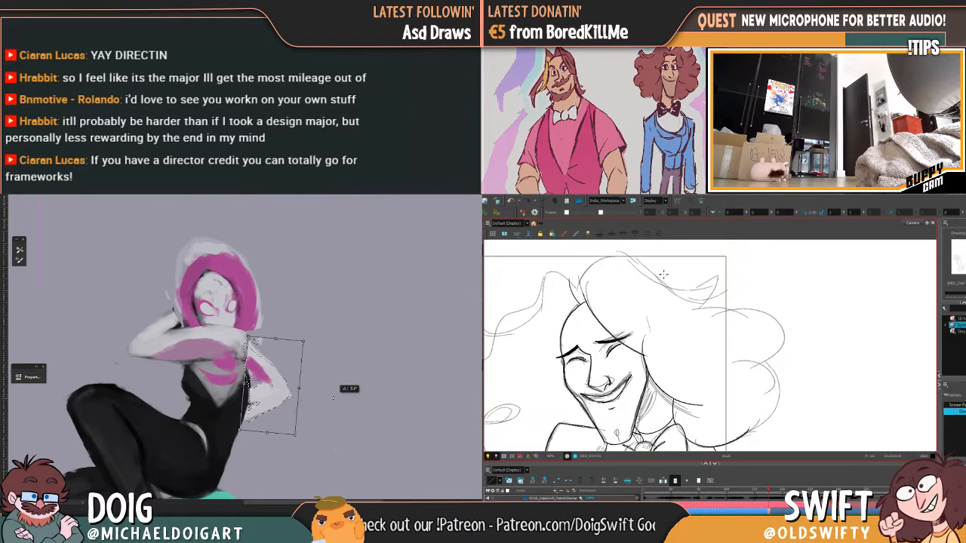
{"action": "mouse_move", "coordinate": [664, 281]}
{"action": "left_mouse_down"}
{"action": "mouse_move", "coordinate": [727, 273]}
{"action": "mouse_move", "coordinate": [709, 300]}
{"action": "left_mouse_up"}
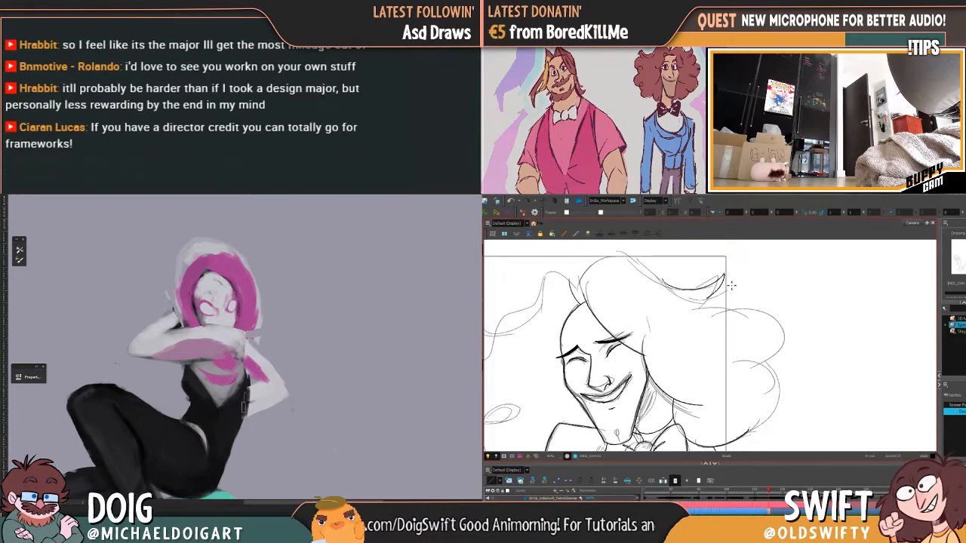
{"action": "key", "text": "f"}
{"action": "key", "text": "g"}
Ink the large outer hair curl from the flicked tip, redrawing it as a smooth curve ending in a small loop
{"action": "mouse_move", "coordinate": [726, 291]}
{"action": "left_mouse_down"}
{"action": "mouse_move", "coordinate": [706, 303]}
{"action": "mouse_move", "coordinate": [777, 298]}
{"action": "mouse_move", "coordinate": [768, 349]}
{"action": "left_mouse_up"}
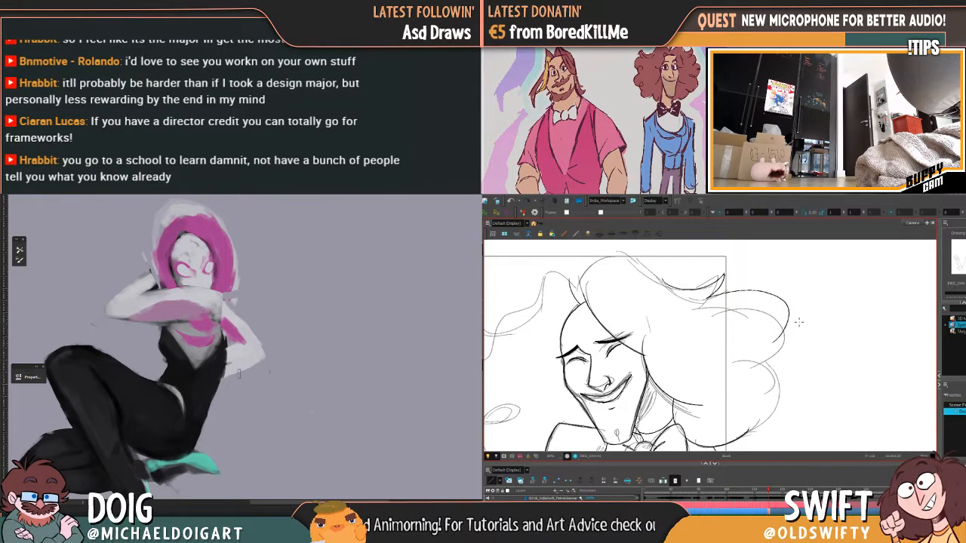
{"action": "key", "text": "f"}
{"action": "key", "text": "g"}
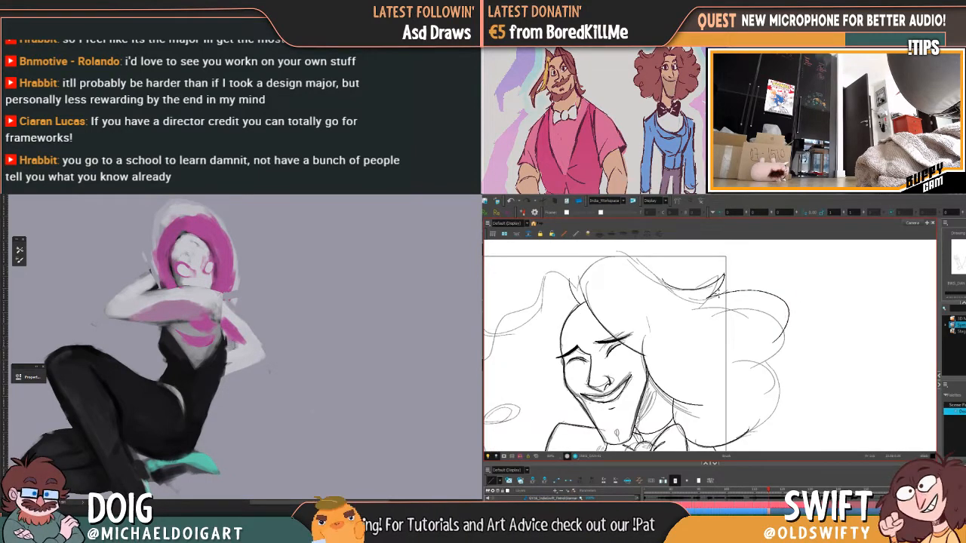
{"action": "key", "text": "ctrl+z"}
{"action": "mouse_move", "coordinate": [708, 299]}
{"action": "left_mouse_down"}
{"action": "mouse_move", "coordinate": [785, 311]}
{"action": "mouse_move", "coordinate": [752, 371]}
{"action": "mouse_move", "coordinate": [776, 367]}
{"action": "left_mouse_up"}
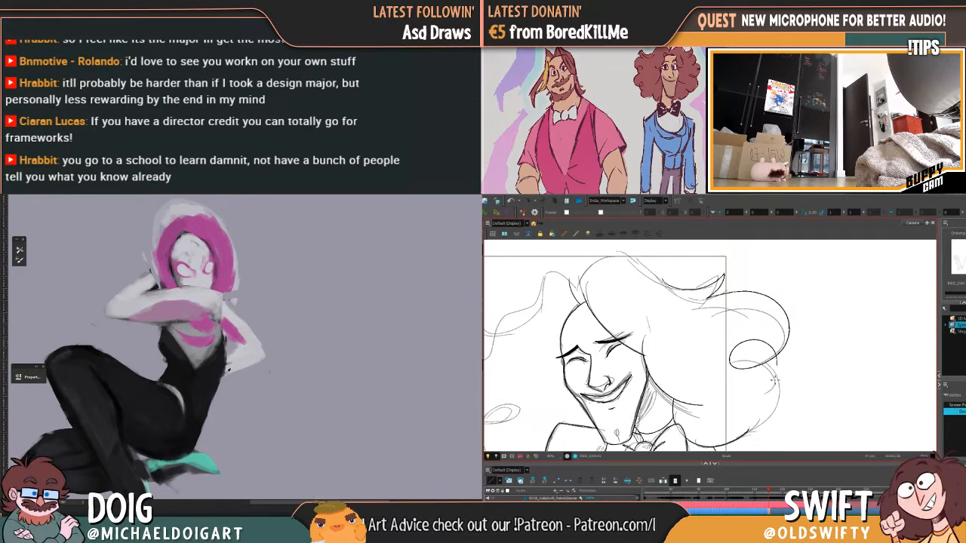
Flip between the laughing pose and the profile drawing to check the inked hair curl
{"action": "key", "text": "f"}
{"action": "key", "text": "g"}
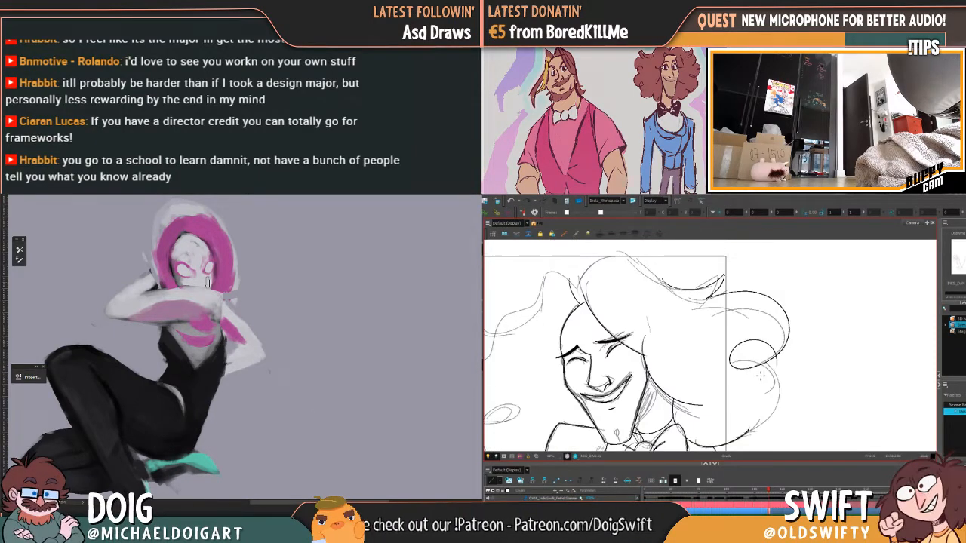
{"action": "mouse_move", "coordinate": [678, 386]}
{"action": "left_mouse_down"}
{"action": "mouse_move", "coordinate": [761, 367]}
{"action": "mouse_move", "coordinate": [762, 415]}
{"action": "left_mouse_up"}
{"action": "key", "text": "f"}
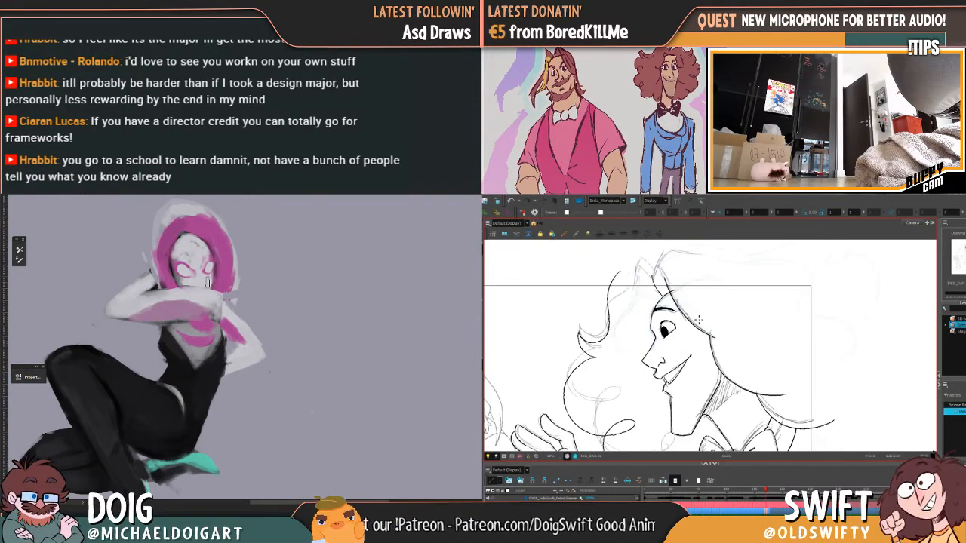
{"action": "key", "text": "g"}
{"action": "key", "text": "f"}
{"action": "key", "text": "g"}
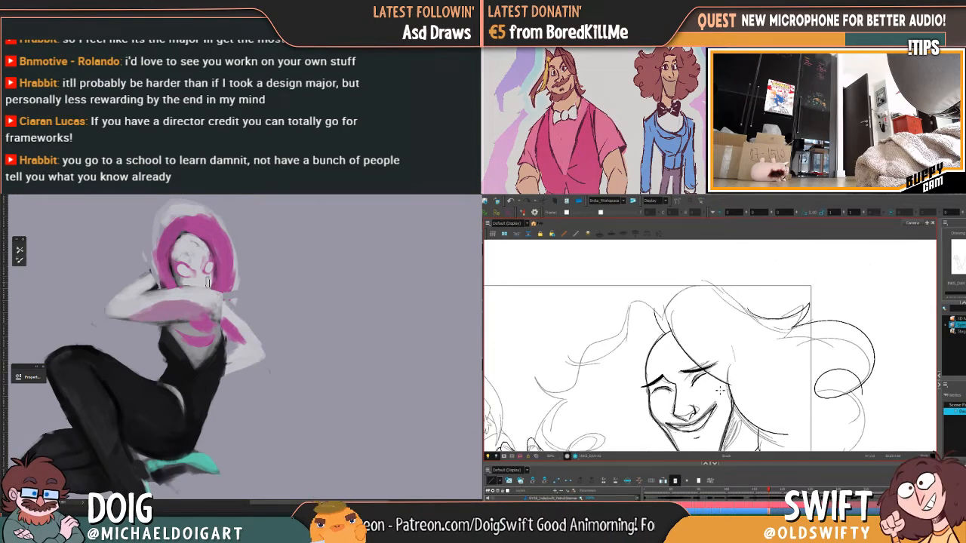
{"action": "mouse_move", "coordinate": [719, 386]}
{"action": "left_mouse_down"}
{"action": "mouse_move", "coordinate": [722, 313]}
{"action": "mouse_move", "coordinate": [712, 338]}
{"action": "left_mouse_up"}
Advance to the next rough drawing of the laughing pose and paste the inked artwork into it
{"action": "key", "text": "g"}
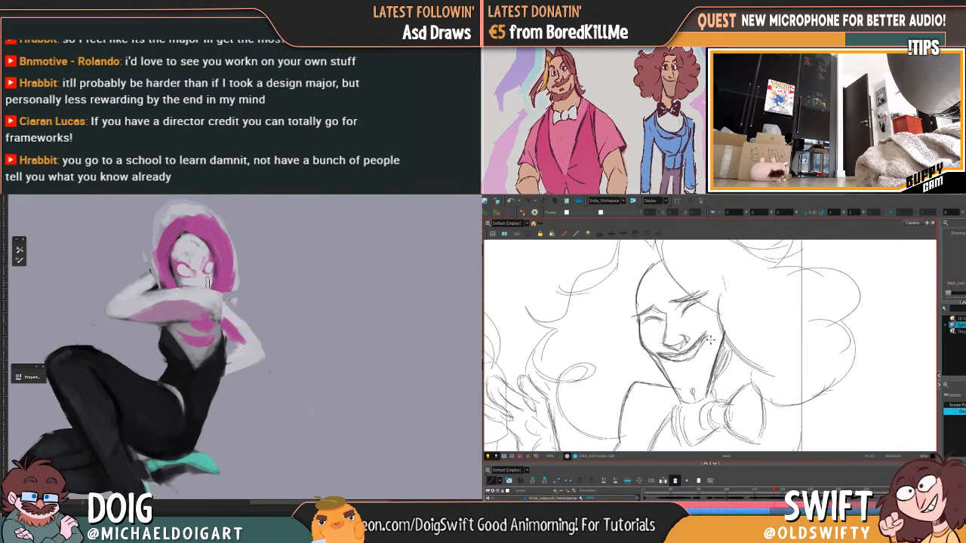
{"action": "key", "text": "g"}
{"action": "key", "text": "g"}
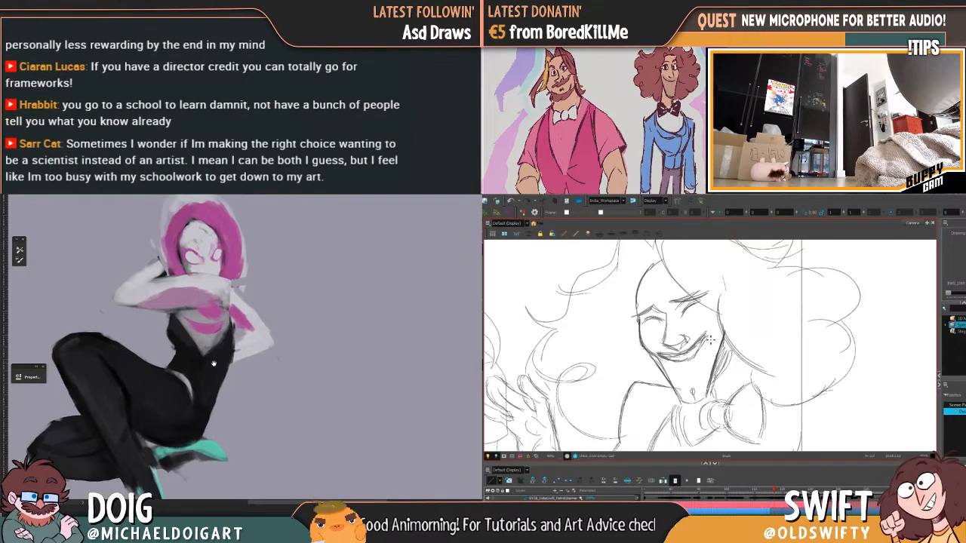
{"action": "key", "text": "ctrl+v"}
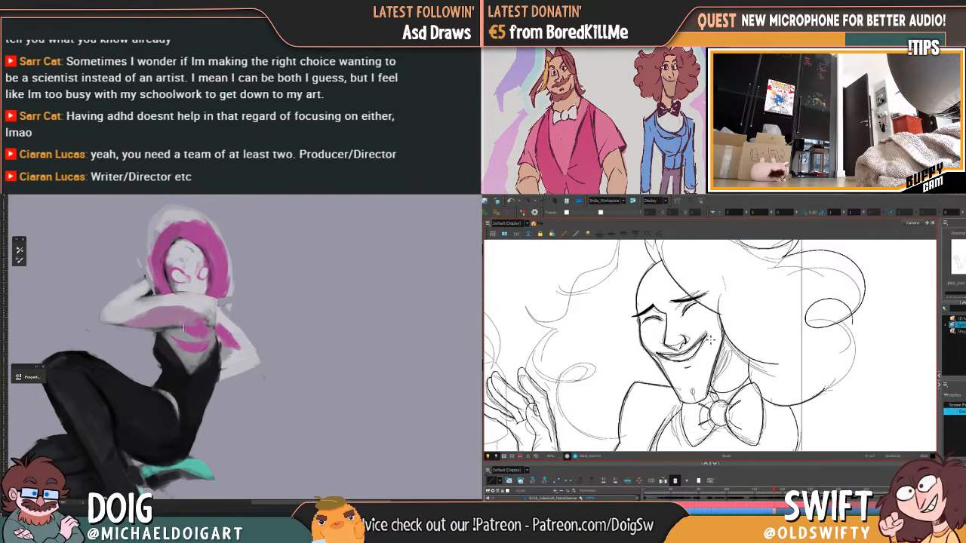
Flip between the pasted pose and the following rough, sample the suit's black in the painting, and ink the rough's hair-side eyebrow
{"action": "key", "text": "comma"}
{"action": "key", "text": "period"}
{"action": "key", "text": "comma"}
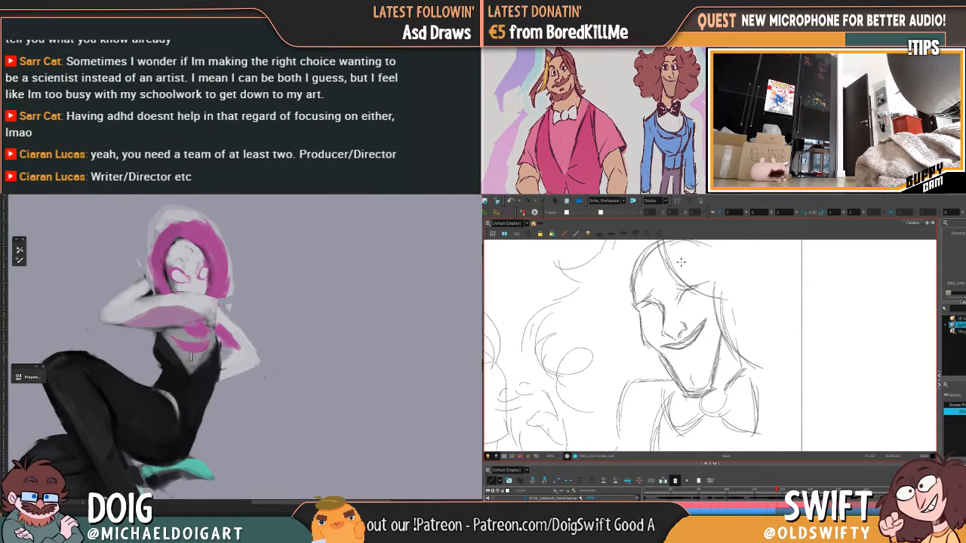
{"action": "key", "text": "period"}
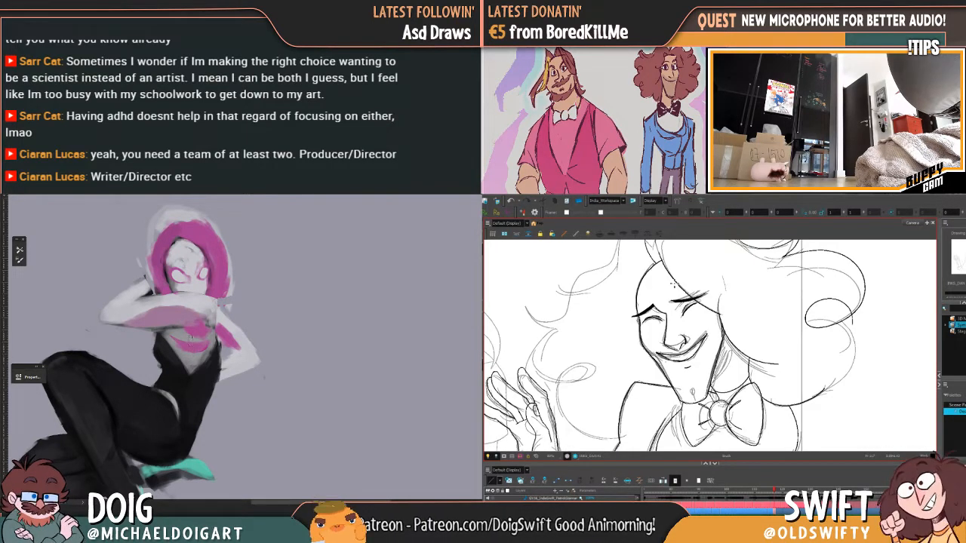
{"action": "key", "text": "comma"}
{"action": "left_click", "coordinate": [207, 380], "text": "alt"}
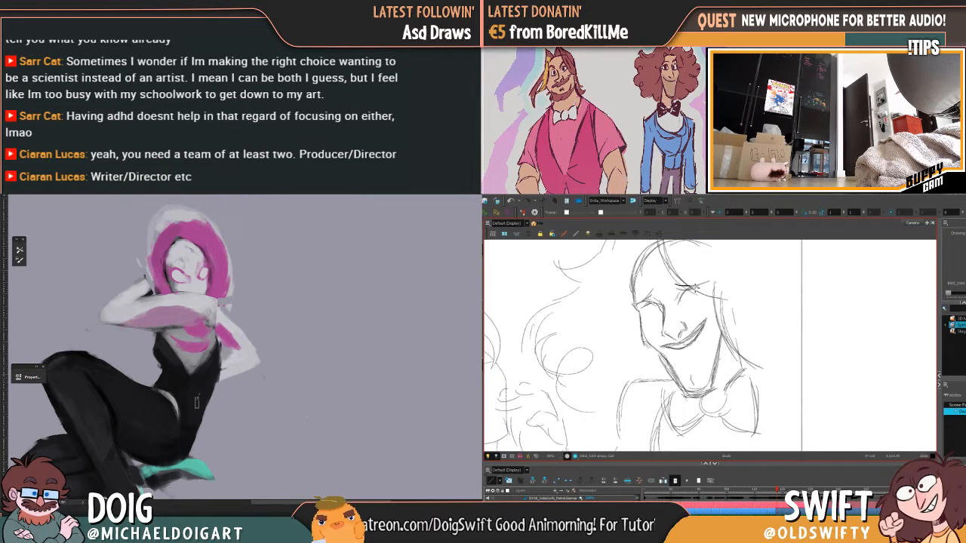
{"action": "left_click_drag", "start_coordinate": [677, 287], "coordinate": [710, 282]}
Refine the black suit's waist contour on the seated hooded figure, sampling the suit colour near the hip
{"action": "left_click_drag", "start_coordinate": [198, 370], "coordinate": [217, 408]}
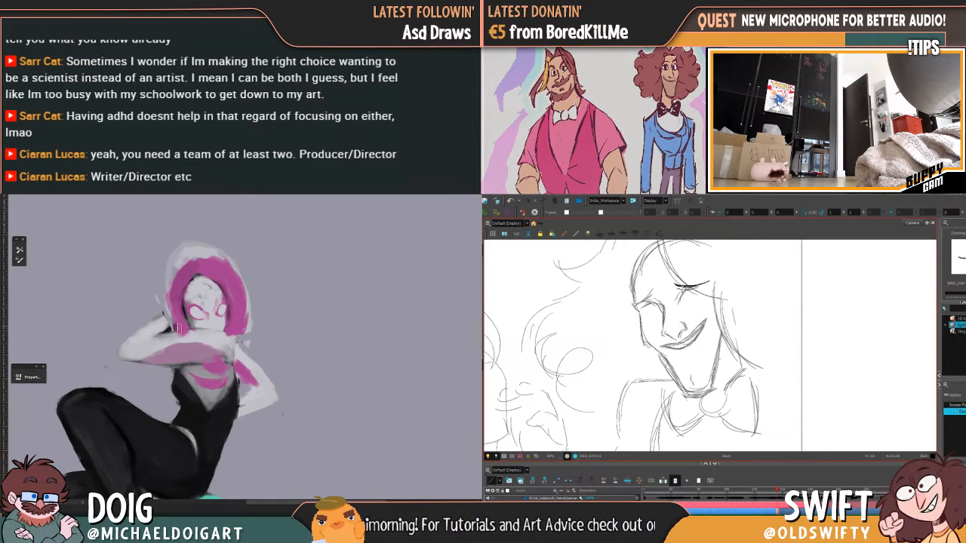
{"action": "mouse_move", "coordinate": [220, 335]}
{"action": "left_mouse_down"}
{"action": "mouse_move", "coordinate": [252, 329]}
{"action": "mouse_move", "coordinate": [191, 382]}
{"action": "left_mouse_up"}
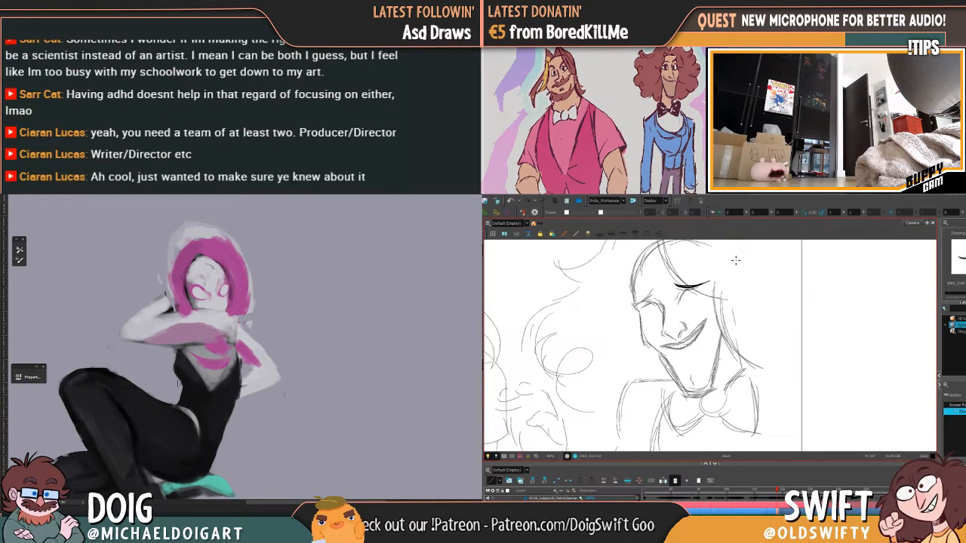
{"action": "left_click_drag", "start_coordinate": [157, 385], "coordinate": [204, 363]}
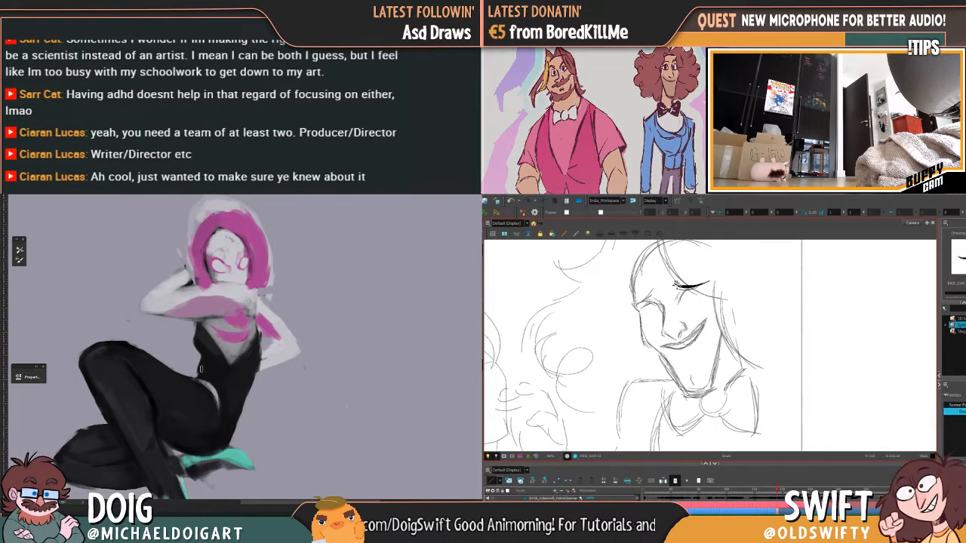
{"action": "mouse_move", "coordinate": [197, 382]}
{"action": "left_mouse_down"}
{"action": "mouse_move", "coordinate": [173, 385]}
{"action": "mouse_move", "coordinate": [195, 348]}
{"action": "mouse_move", "coordinate": [217, 371]}
{"action": "left_mouse_up"}
{"action": "left_click", "coordinate": [213, 354], "text": "alt"}
Rework the inked hair-side eyebrow, flipping repeatedly to the previous drawing to compare
{"action": "key", "text": "comma"}
{"action": "key", "text": "period"}
{"action": "key", "text": "comma"}
{"action": "key", "text": "period"}
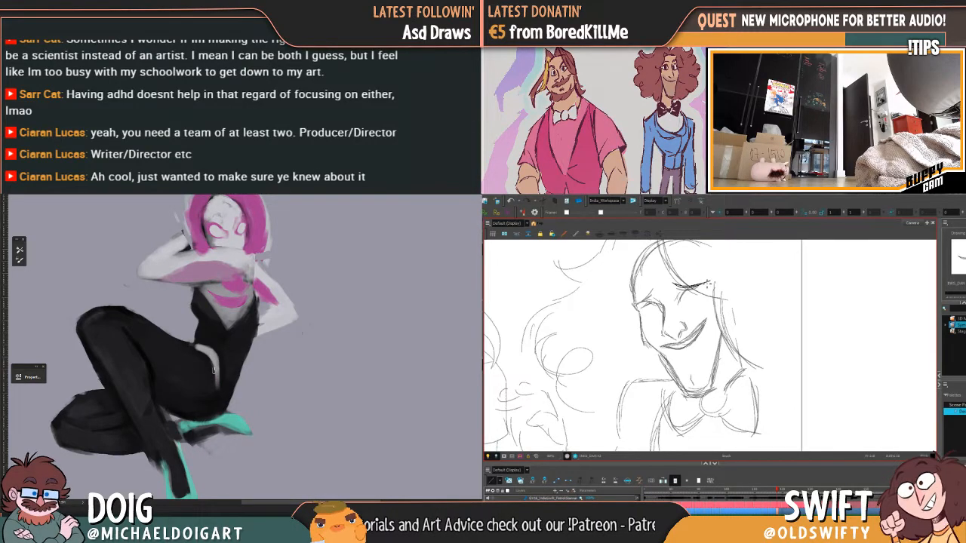
{"action": "key", "text": "period"}
{"action": "key", "text": "comma"}
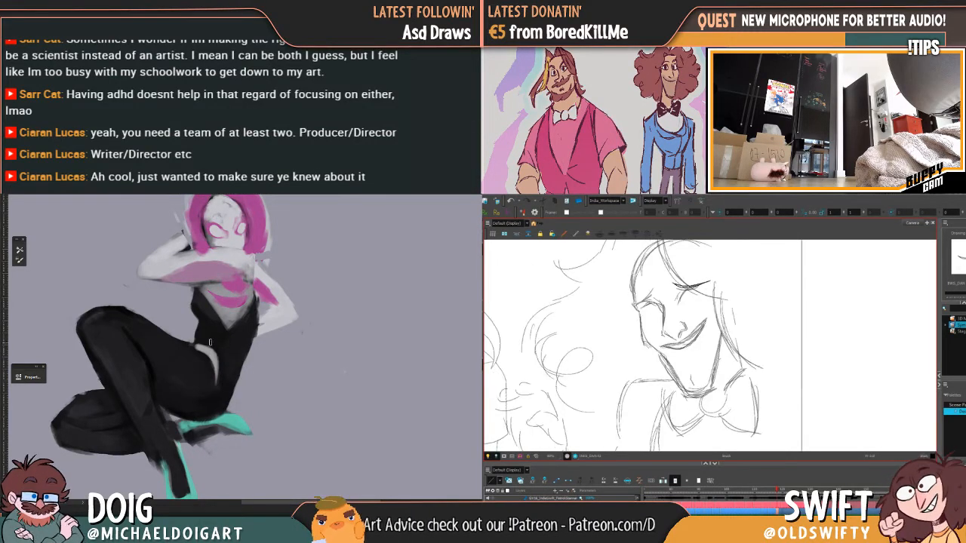
Touch up the seated figure's black waist and crossed lower leg, flipping the animation drawings to compare the eyebrow
{"action": "left_click_drag", "start_coordinate": [209, 342], "coordinate": [211, 327]}
{"action": "left_click_drag", "start_coordinate": [202, 363], "coordinate": [225, 324]}
{"action": "key", "text": "period"}
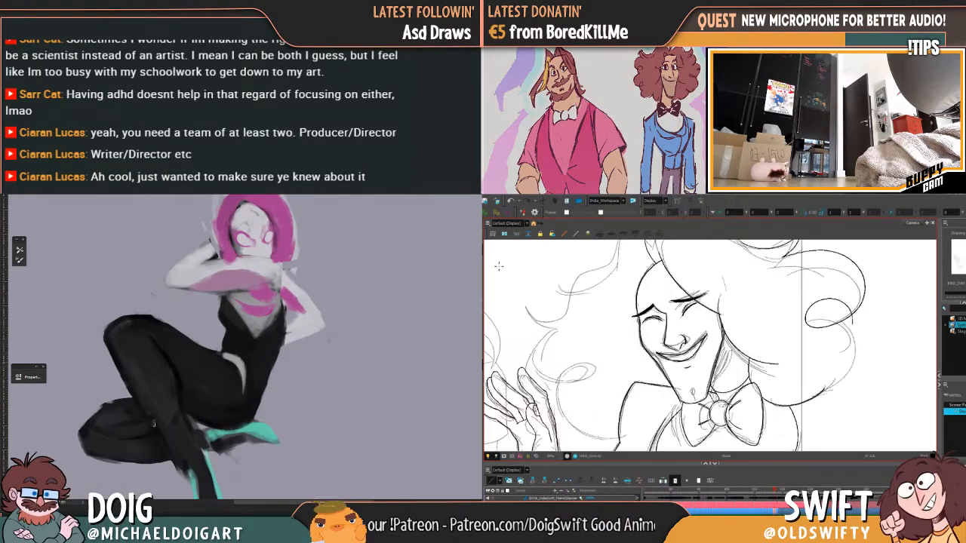
{"action": "key", "text": "comma"}
{"action": "key", "text": "period"}
{"action": "key", "text": "comma"}
{"action": "left_click_drag", "start_coordinate": [175, 423], "coordinate": [179, 398]}
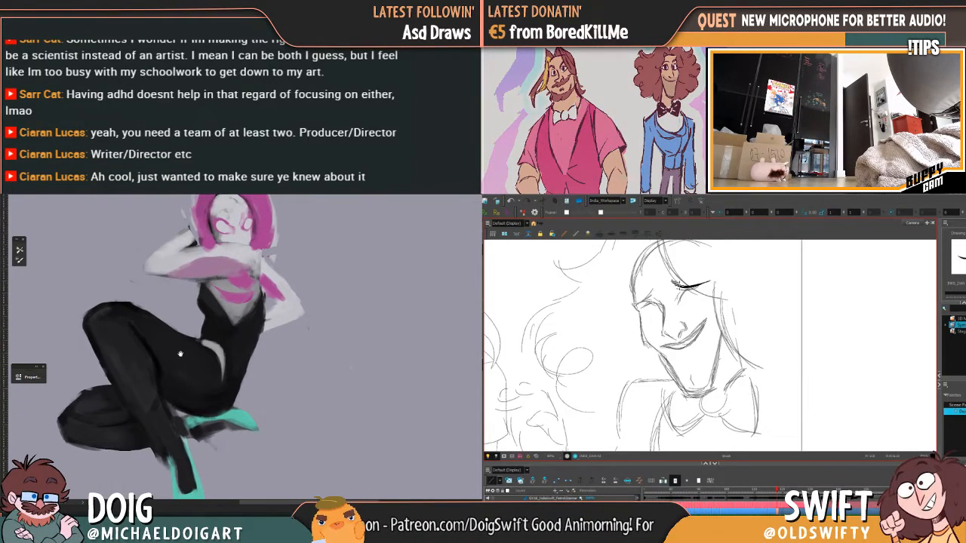
{"action": "mouse_move", "coordinate": [180, 354]}
{"action": "left_mouse_down"}
{"action": "mouse_move", "coordinate": [182, 335]}
{"action": "mouse_move", "coordinate": [161, 380]}
{"action": "left_mouse_up"}
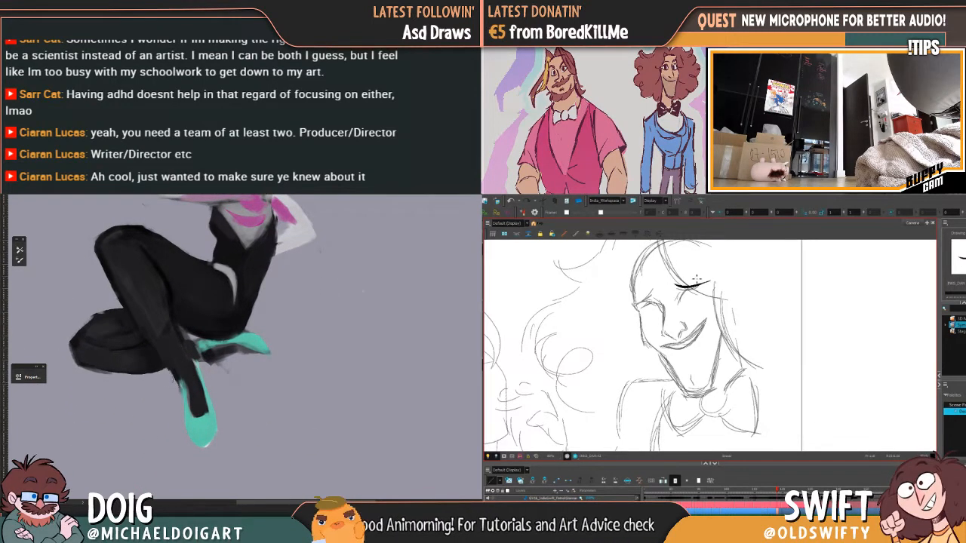
Compare the eyebrow with the neighbouring drawing, and paint the edge of the seated figure's extended shin and ankle
{"action": "key", "text": "period"}
{"action": "key", "text": "comma"}
{"action": "left_click_drag", "start_coordinate": [181, 381], "coordinate": [194, 413]}
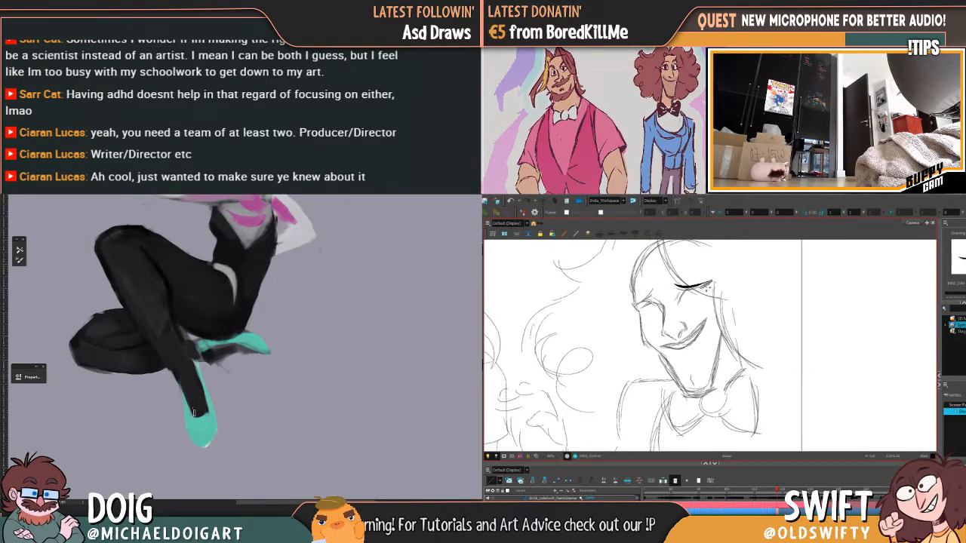
{"action": "left_click_drag", "start_coordinate": [193, 353], "coordinate": [209, 346]}
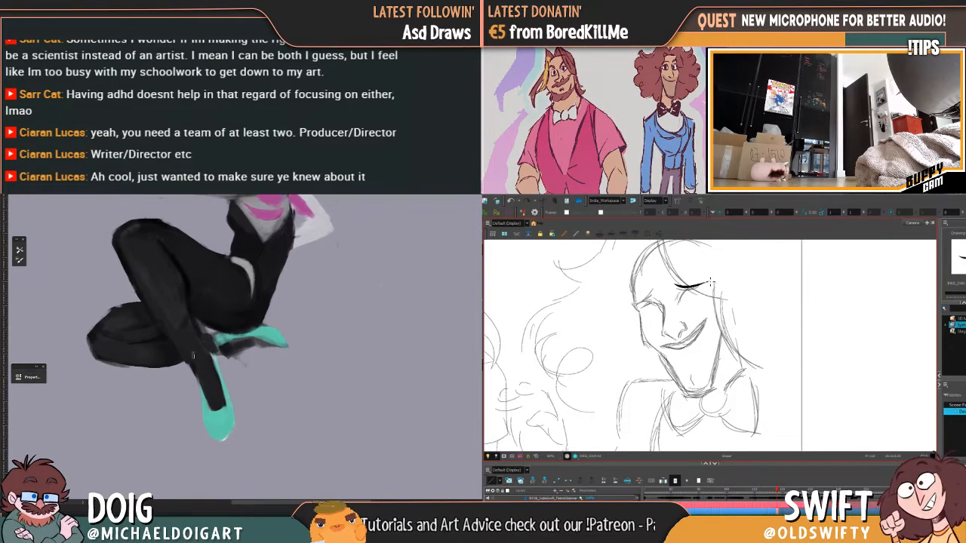
Sample the shoe's teal, reshape the extended foot's shoe around the ankle, and trim the black underside of the rear foot
{"action": "left_click_drag", "start_coordinate": [213, 391], "coordinate": [245, 412]}
{"action": "left_click", "coordinate": [241, 434], "text": "alt"}
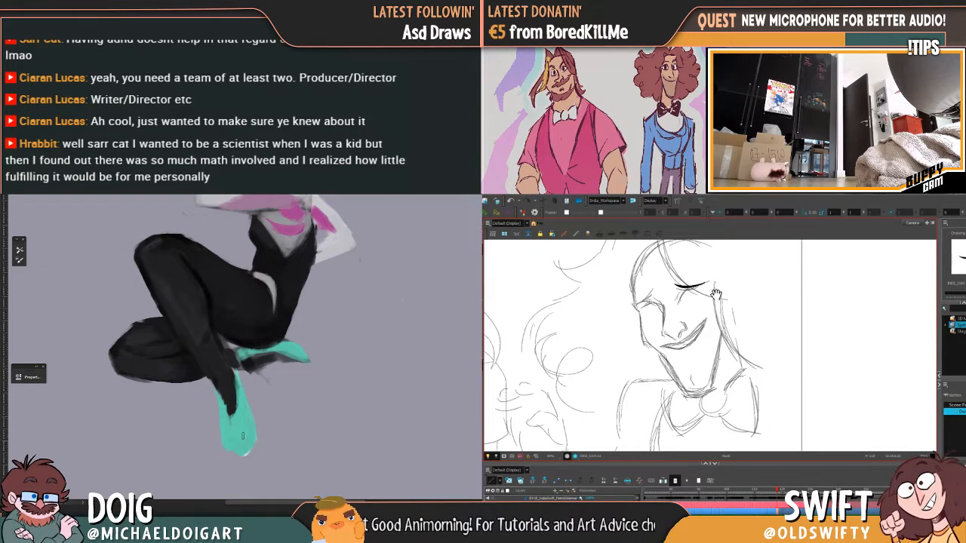
{"action": "left_click_drag", "start_coordinate": [230, 394], "coordinate": [227, 415]}
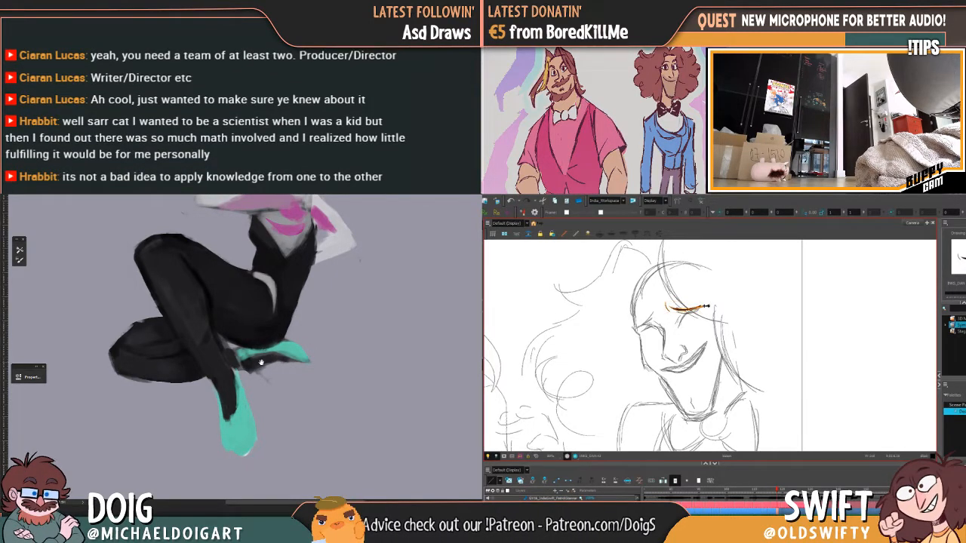
{"action": "left_click_drag", "start_coordinate": [262, 364], "coordinate": [243, 375]}
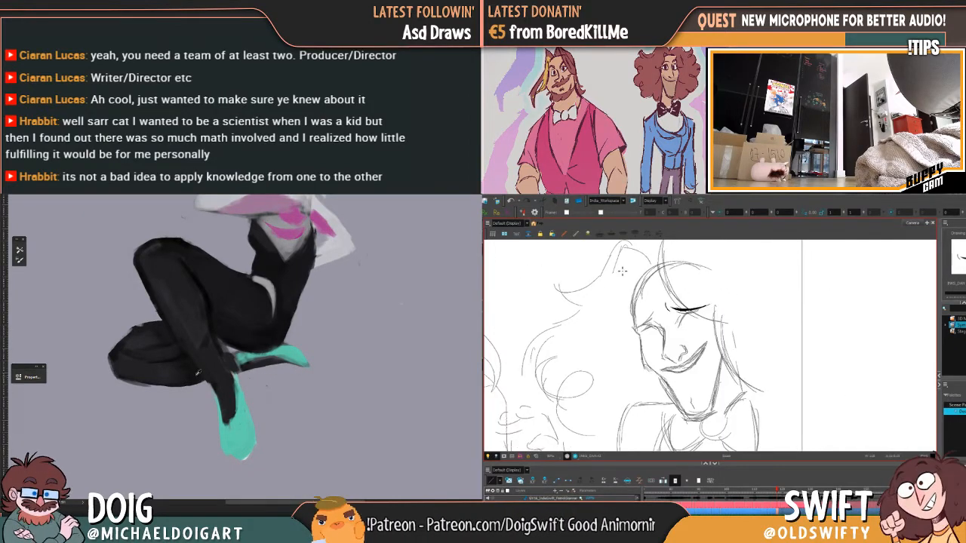
{"action": "left_click_drag", "start_coordinate": [258, 361], "coordinate": [219, 393]}
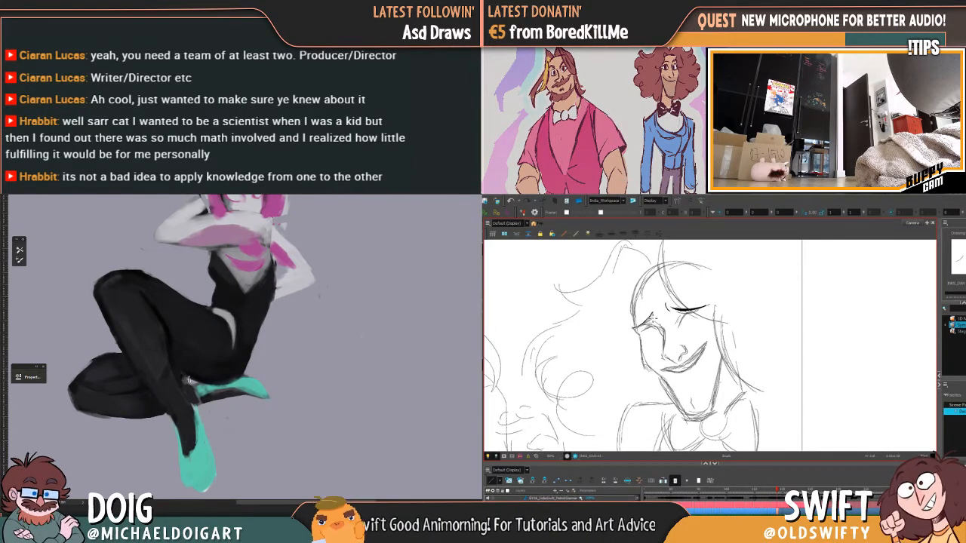
Look over the seated figure's full pose, and flip the animation drawings to compare both inked eyebrows
{"action": "left_click_drag", "start_coordinate": [253, 364], "coordinate": [241, 395]}
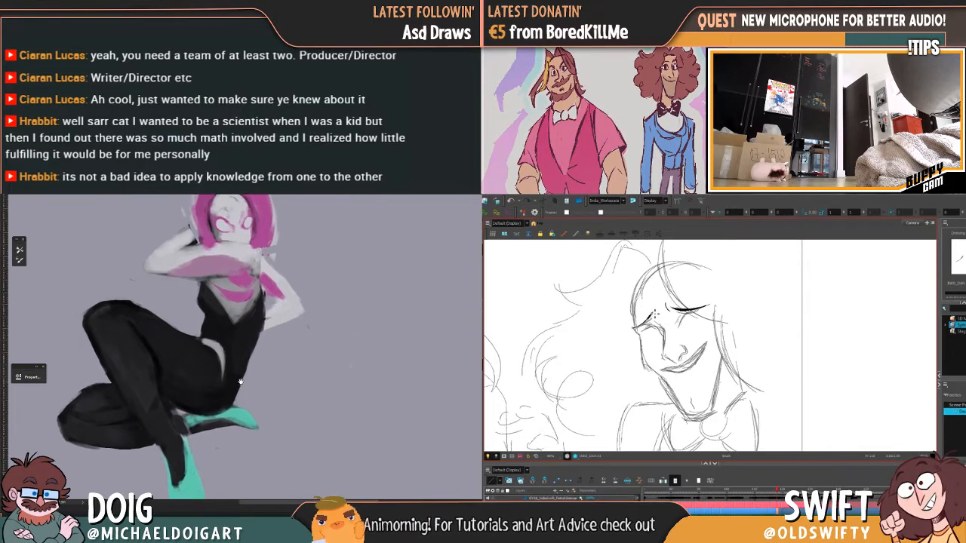
{"action": "left_click_drag", "start_coordinate": [243, 355], "coordinate": [236, 442]}
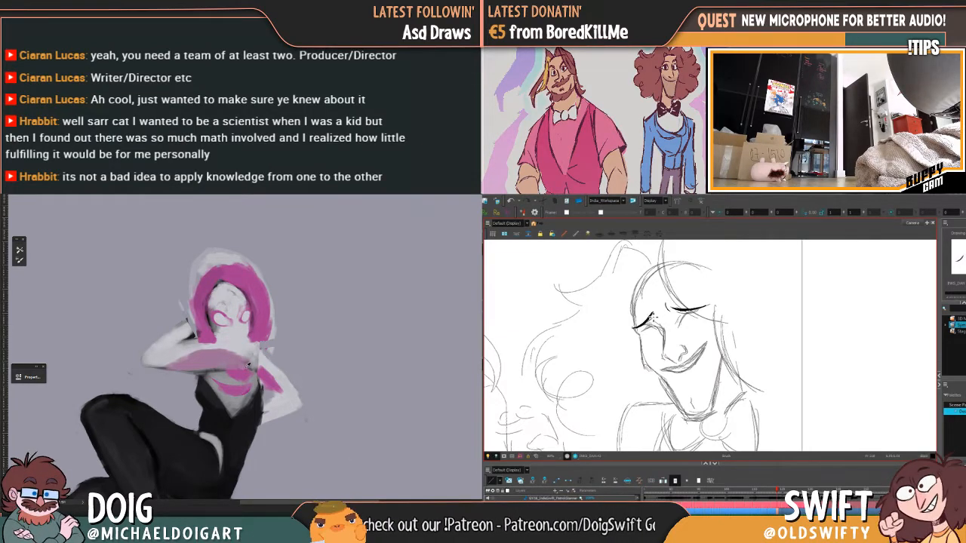
{"action": "key", "text": "f"}
{"action": "mouse_move", "coordinate": [211, 446]}
{"action": "left_mouse_down"}
{"action": "mouse_move", "coordinate": [211, 378]}
{"action": "mouse_move", "coordinate": [235, 368]}
{"action": "mouse_move", "coordinate": [212, 383]}
{"action": "left_mouse_up"}
{"action": "key", "text": "g"}
{"action": "key", "text": "f"}
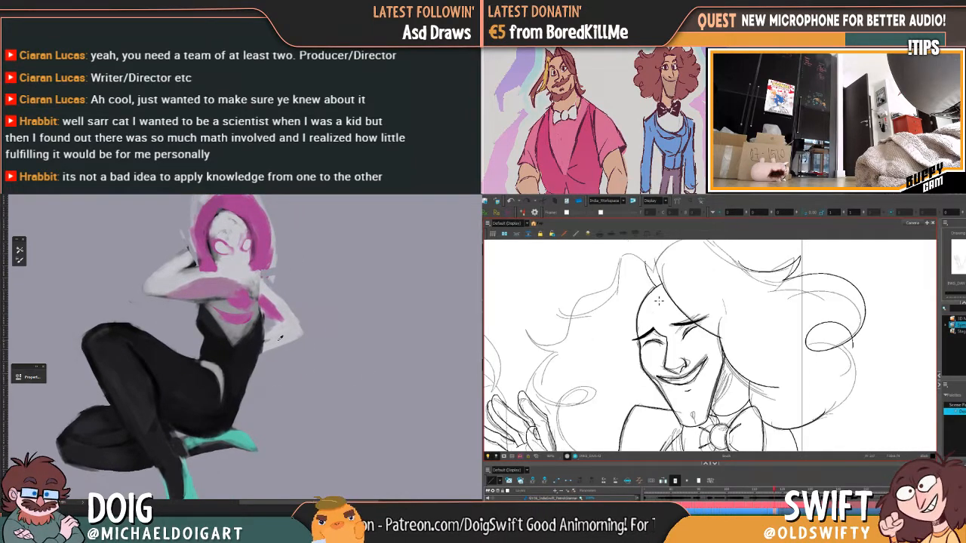
{"action": "key", "text": "g"}
{"action": "left_click_drag", "start_coordinate": [266, 338], "coordinate": [239, 367]}
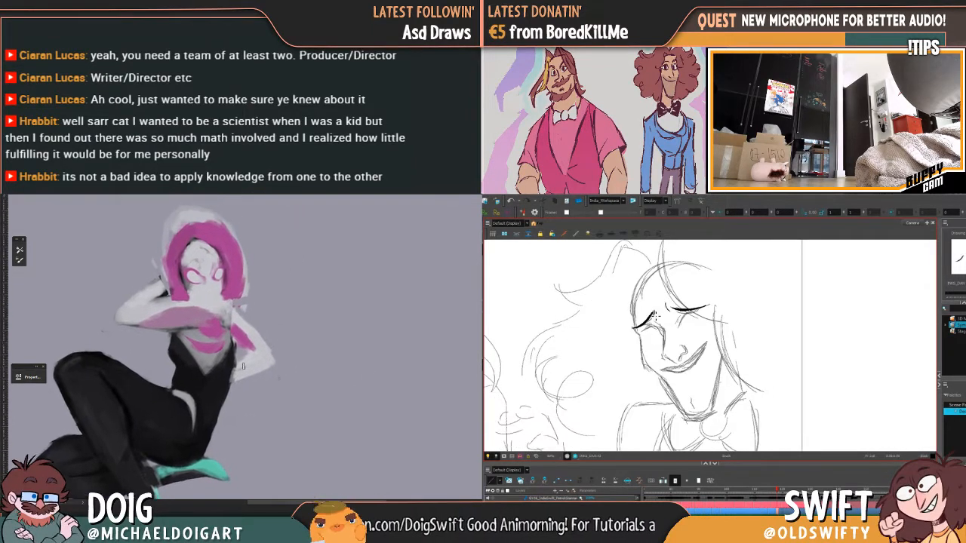
Flip between the animation drawings to compare the inked eyebrows, and look over the seated figure's legs and shoes
{"action": "key", "text": "f"}
{"action": "key", "text": "g"}
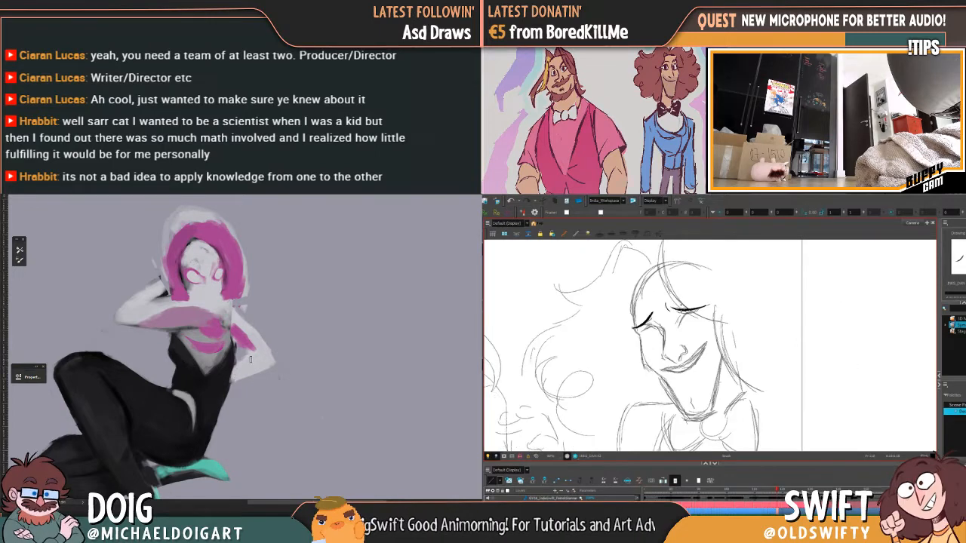
{"action": "key", "text": "f"}
{"action": "key", "text": "g"}
{"action": "left_click_drag", "start_coordinate": [245, 369], "coordinate": [225, 308]}
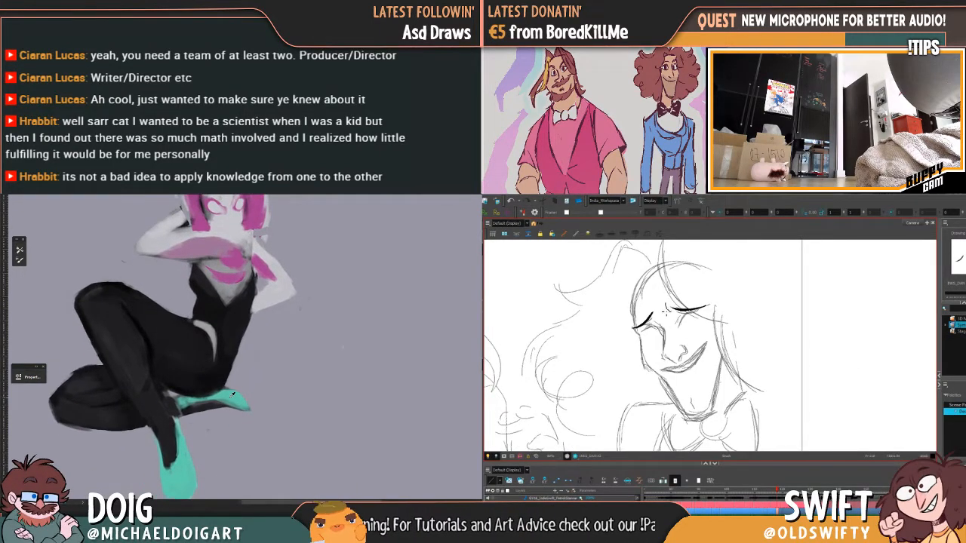
{"action": "left_click_drag", "start_coordinate": [219, 394], "coordinate": [222, 352]}
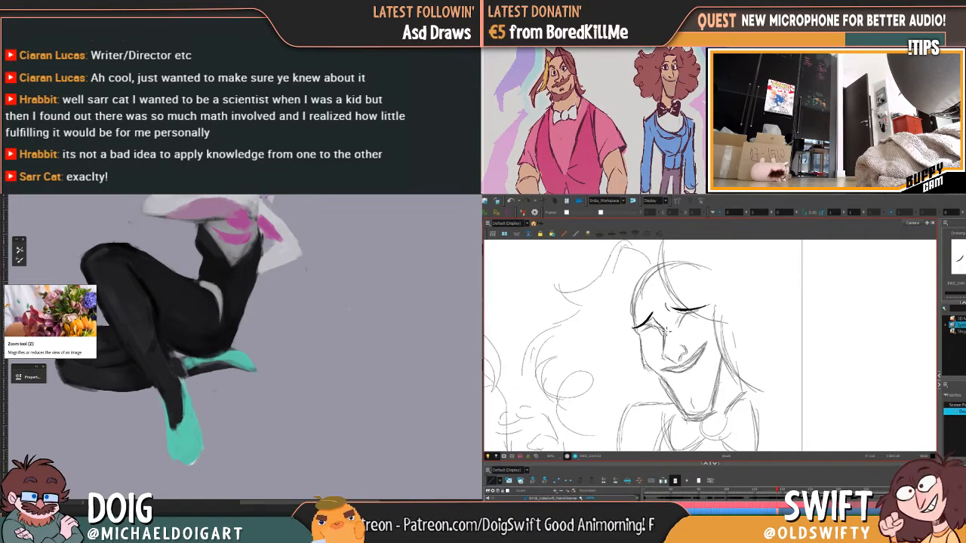
{"action": "key", "text": "f"}
{"action": "key", "text": "g"}
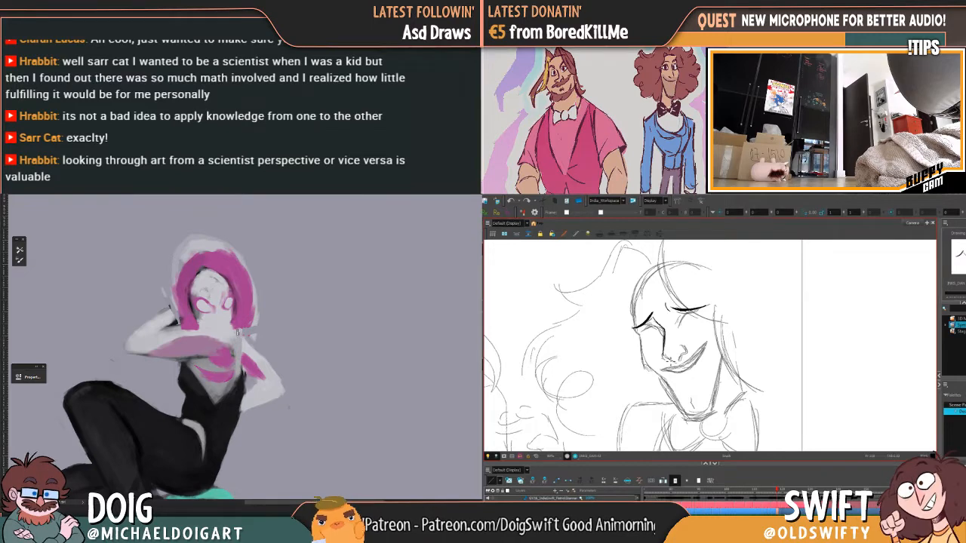
Sample the hood's pink and extend its lower edge beside the seated figure's raised arm
{"action": "left_click_drag", "start_coordinate": [244, 357], "coordinate": [221, 386]}
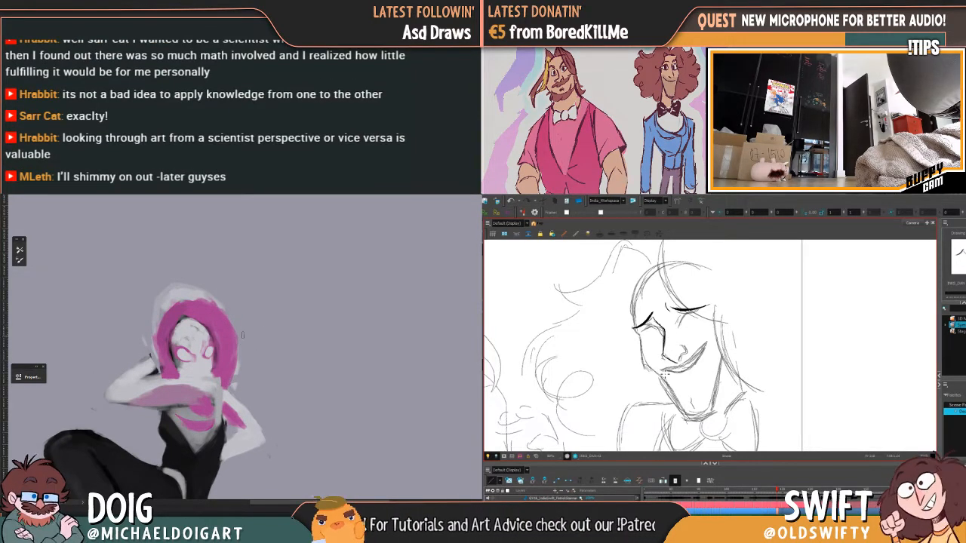
{"action": "left_click_drag", "start_coordinate": [235, 375], "coordinate": [230, 378]}
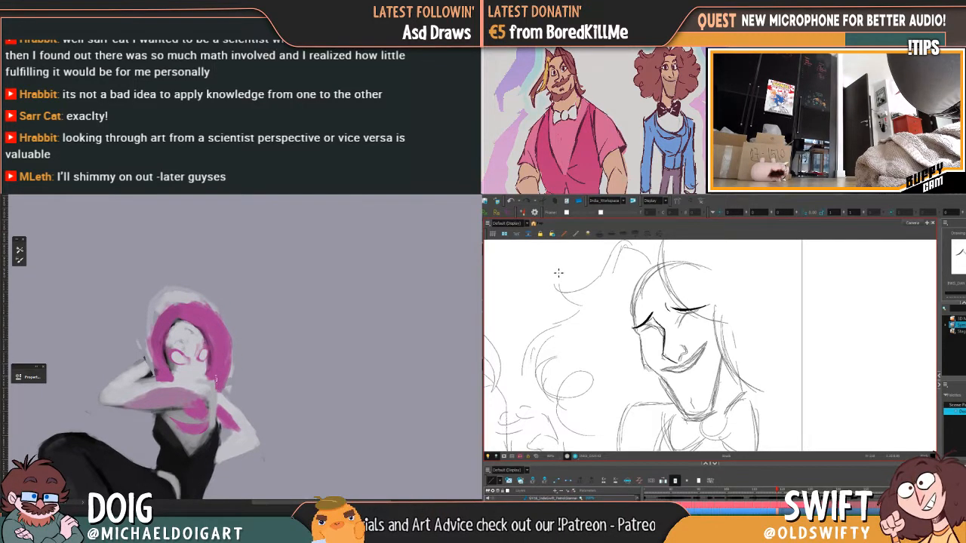
{"action": "left_click", "coordinate": [163, 375], "text": "alt"}
{"action": "left_click_drag", "start_coordinate": [153, 371], "coordinate": [152, 380]}
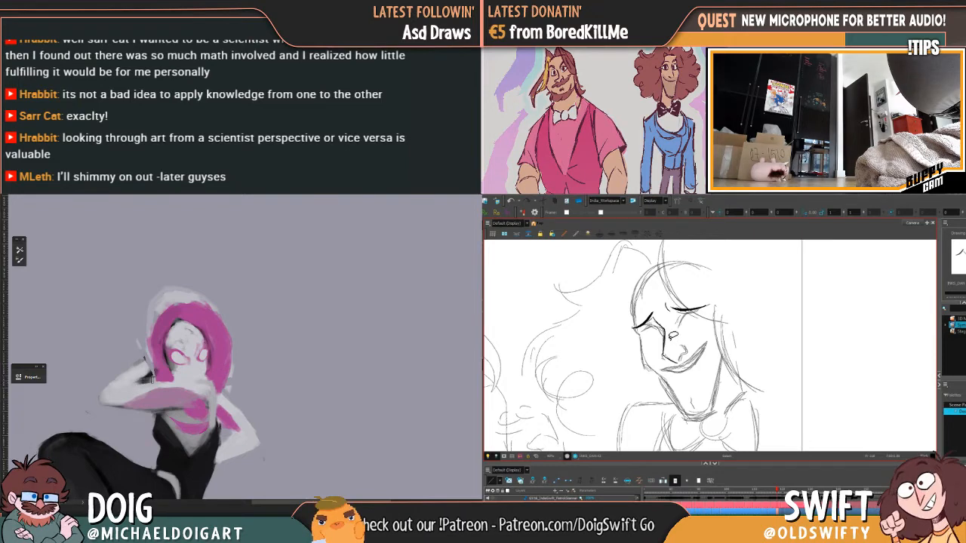
Adjust the lower end of the inked nose line, and touch up the hood's pink edge above the raised arm
{"action": "left_click", "coordinate": [677, 365]}
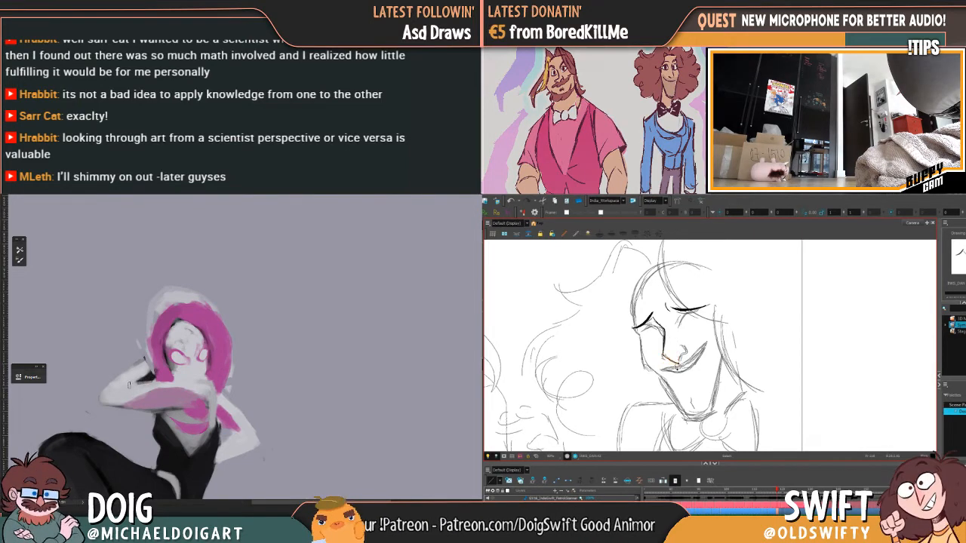
{"action": "left_click_drag", "start_coordinate": [677, 366], "coordinate": [679, 365]}
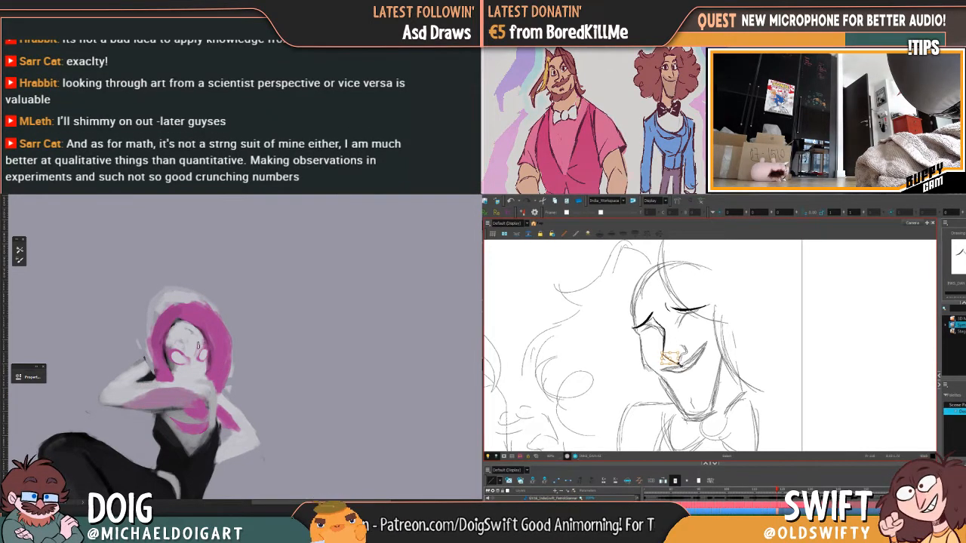
{"action": "left_click_drag", "start_coordinate": [153, 384], "coordinate": [159, 384]}
{"action": "left_click_drag", "start_coordinate": [680, 365], "coordinate": [675, 363]}
{"action": "left_click", "coordinate": [695, 368]}
{"action": "left_click_drag", "start_coordinate": [175, 372], "coordinate": [179, 371]}
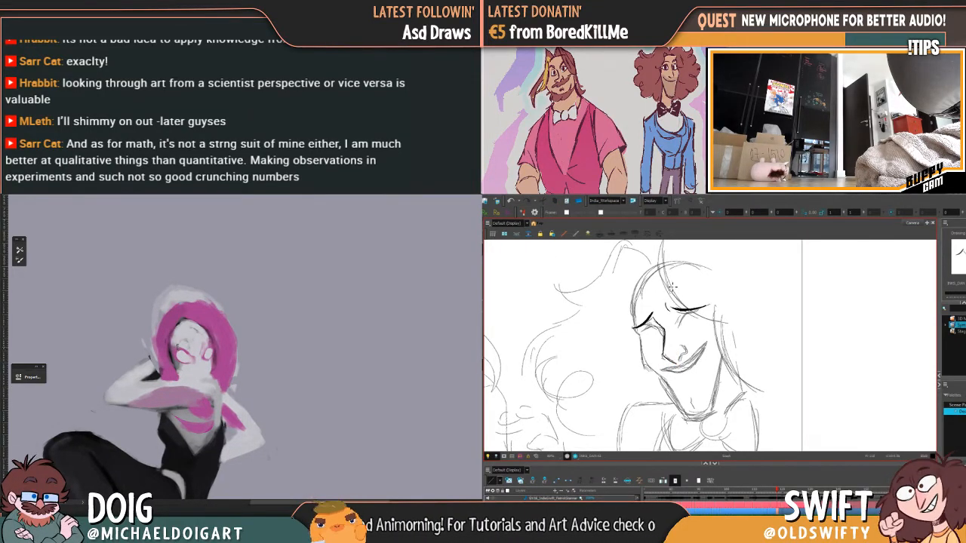
Compare the nose with the neighbouring drawing, and ink the nostril beside the nose tip
{"action": "key", "text": "f"}
{"action": "key", "text": "g"}
{"action": "key", "text": "f"}
{"action": "key", "text": "g"}
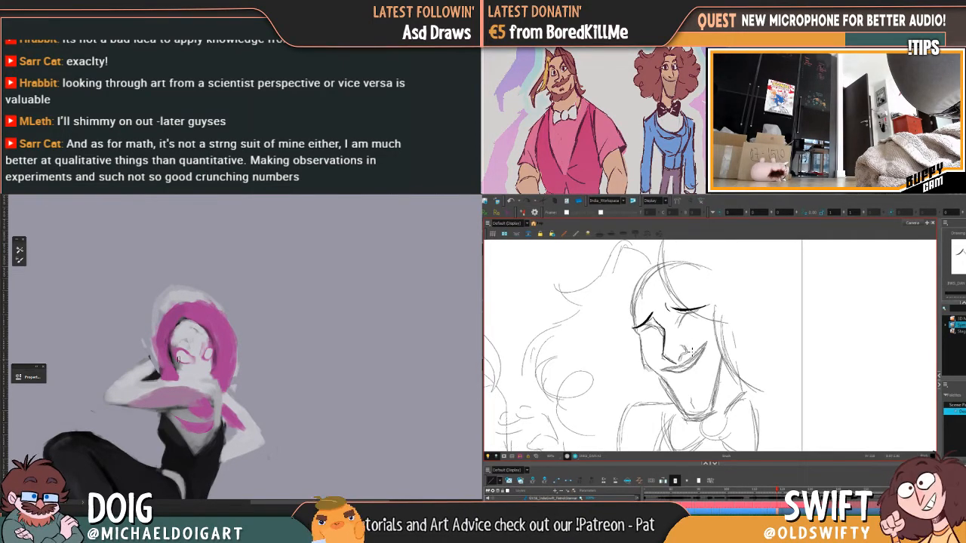
{"action": "key", "text": "f"}
{"action": "key", "text": "g"}
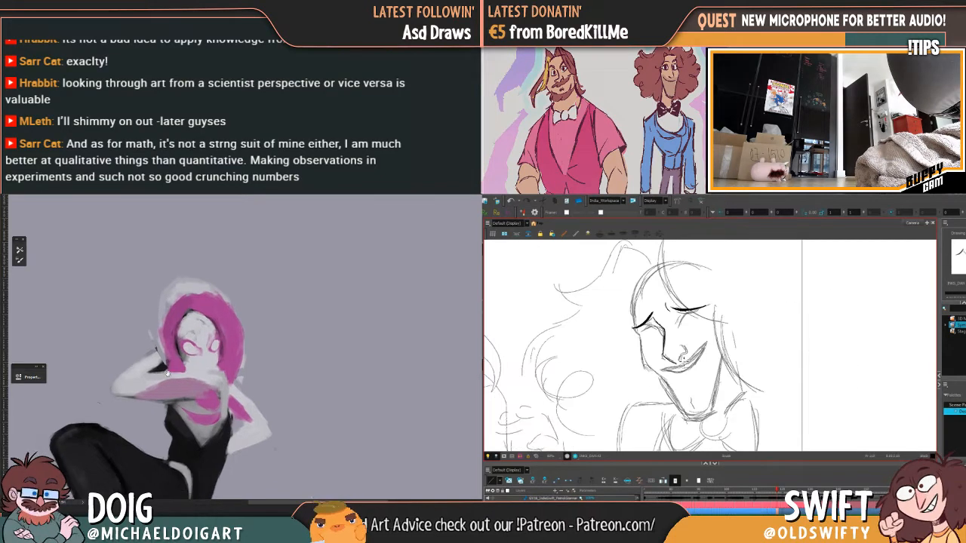
{"action": "left_click_drag", "start_coordinate": [677, 343], "coordinate": [686, 360]}
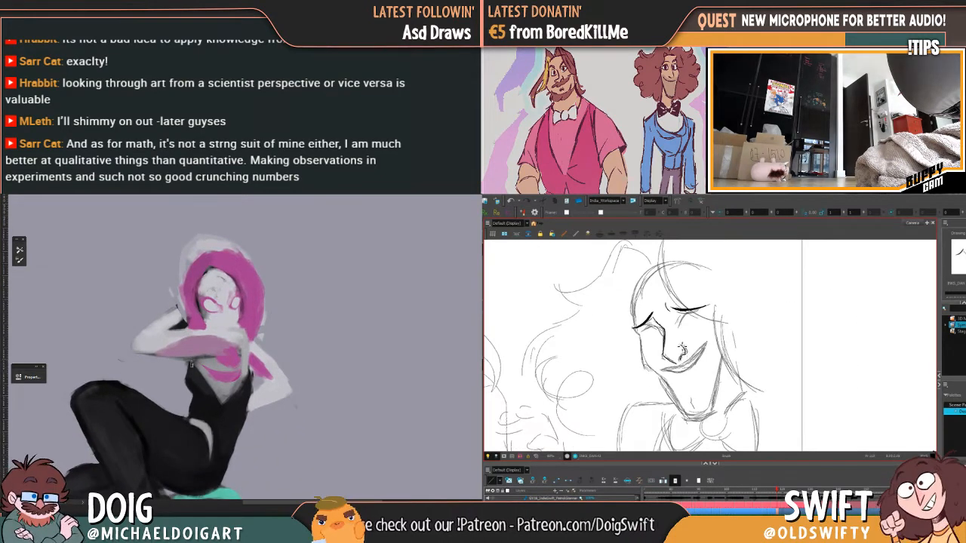
Flip the animation drawings to check the inked nose, and start inking the closed eye under the longer eyebrow
{"action": "key", "text": "f"}
{"action": "key", "text": "g"}
{"action": "key", "text": "f"}
{"action": "key", "text": "g"}
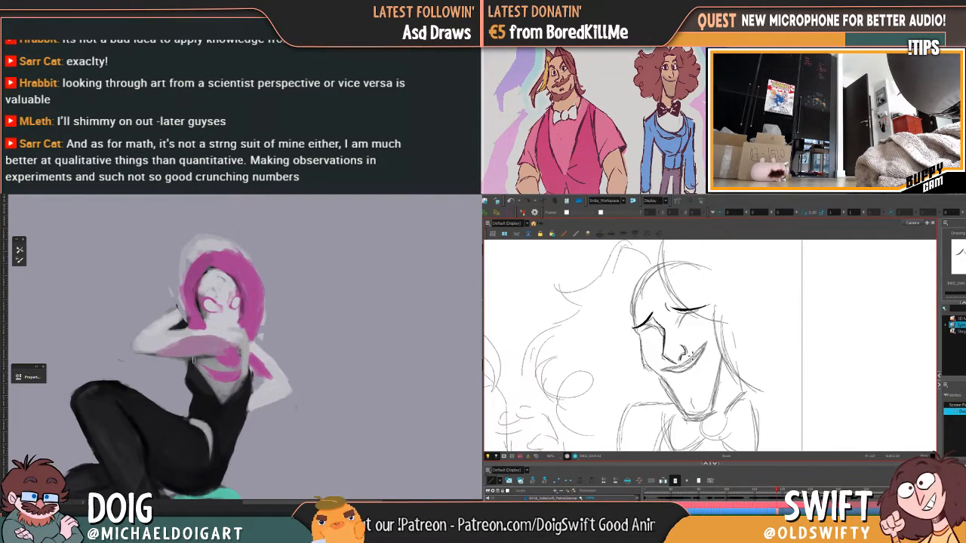
{"action": "key", "text": "f"}
{"action": "key", "text": "g"}
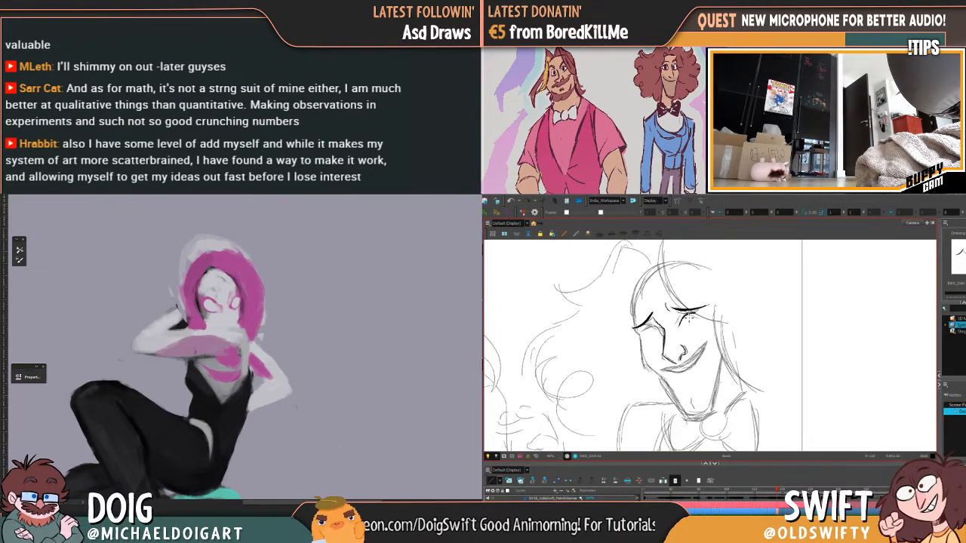
Sample the suit's black and retouch the side of the seated figure's torso, and finish the closed eye's line
{"action": "left_click_drag", "start_coordinate": [223, 387], "coordinate": [230, 332]}
{"action": "left_click", "coordinate": [233, 357], "text": "alt"}
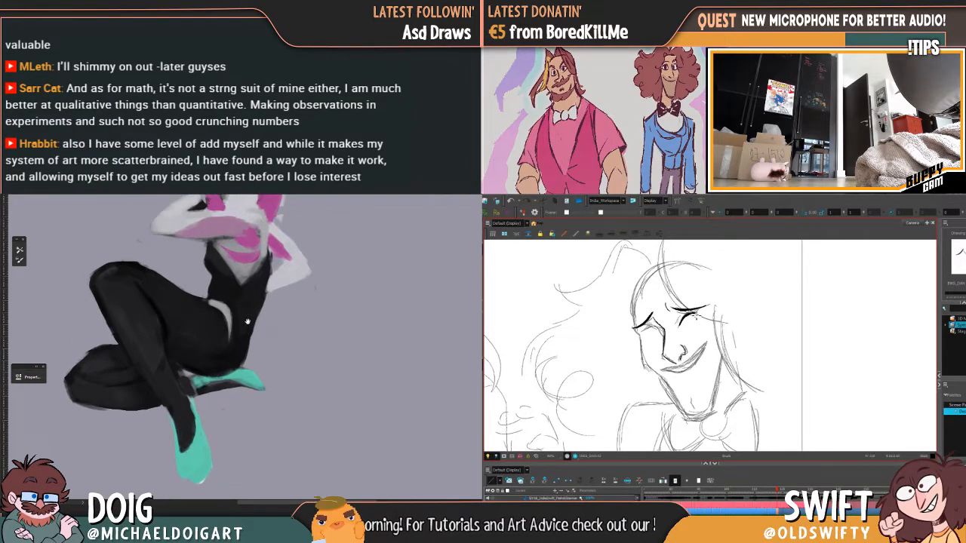
{"action": "left_click_drag", "start_coordinate": [247, 323], "coordinate": [248, 344]}
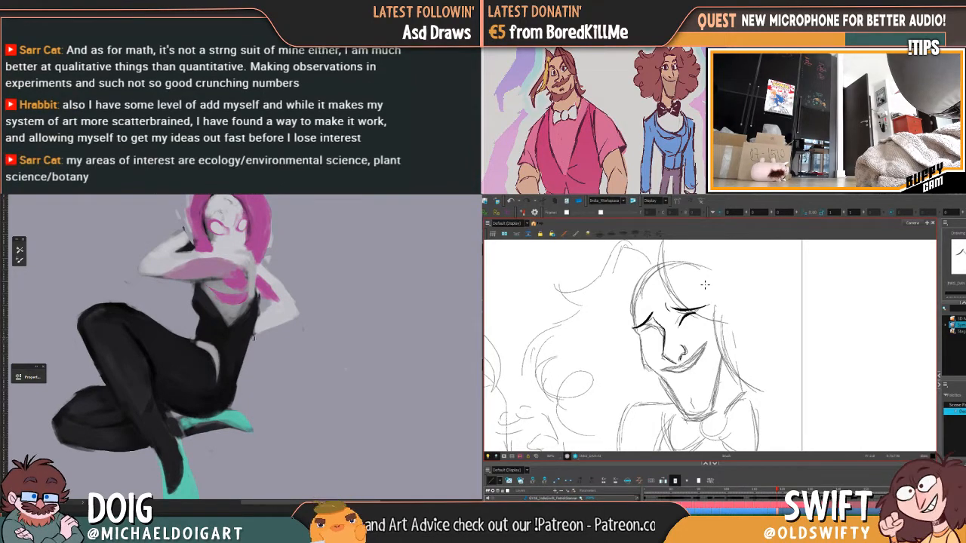
{"action": "left_click_drag", "start_coordinate": [232, 366], "coordinate": [230, 368]}
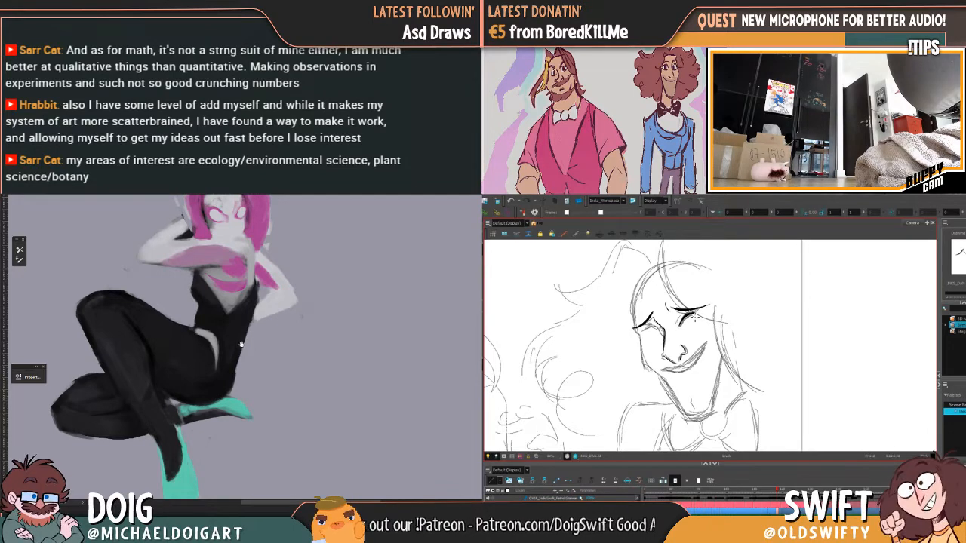
{"action": "mouse_move", "coordinate": [241, 345]}
{"action": "left_mouse_down"}
{"action": "mouse_move", "coordinate": [251, 361]}
{"action": "mouse_move", "coordinate": [222, 370]}
{"action": "left_mouse_up"}
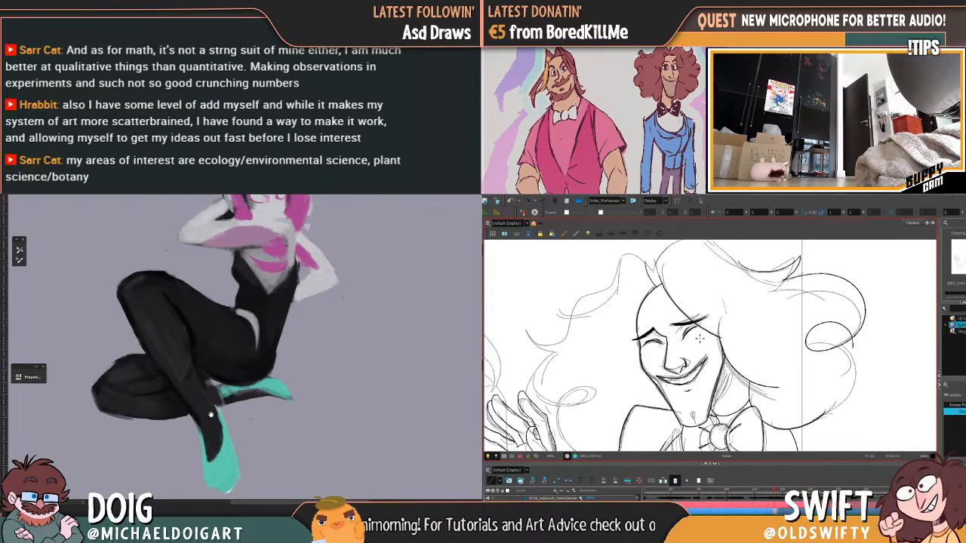
Touch up the black ankle of the seated figure's extended leg, and ink the bow-tied character's second closed eye
{"action": "left_click_drag", "start_coordinate": [212, 369], "coordinate": [210, 426]}
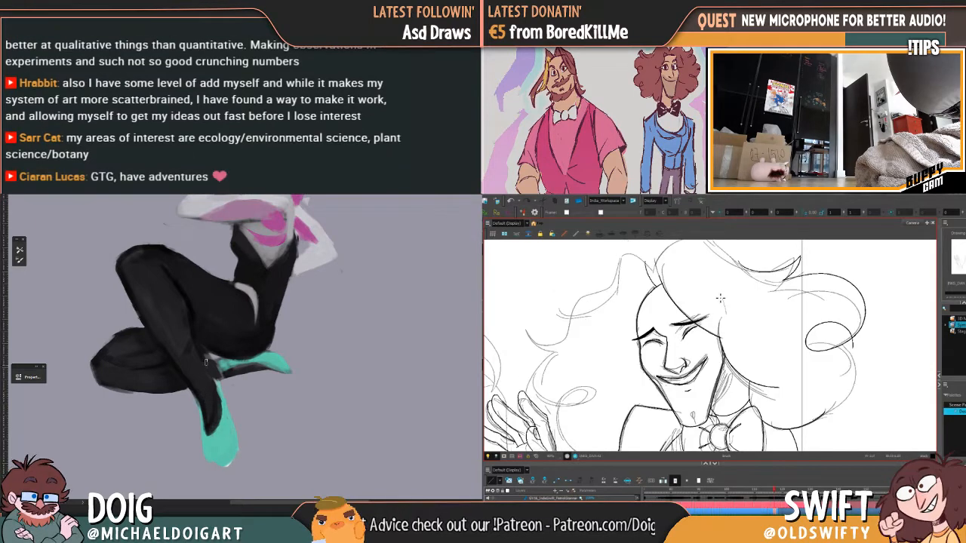
{"action": "mouse_move", "coordinate": [216, 419]}
{"action": "left_mouse_down"}
{"action": "mouse_move", "coordinate": [214, 399]}
{"action": "mouse_move", "coordinate": [208, 407]}
{"action": "left_mouse_up"}
{"action": "left_click_drag", "start_coordinate": [214, 311], "coordinate": [175, 462]}
{"action": "mouse_move", "coordinate": [184, 408]}
{"action": "left_mouse_down"}
{"action": "mouse_move", "coordinate": [227, 375]}
{"action": "mouse_move", "coordinate": [222, 349]}
{"action": "mouse_move", "coordinate": [244, 343]}
{"action": "mouse_move", "coordinate": [199, 352]}
{"action": "left_mouse_up"}
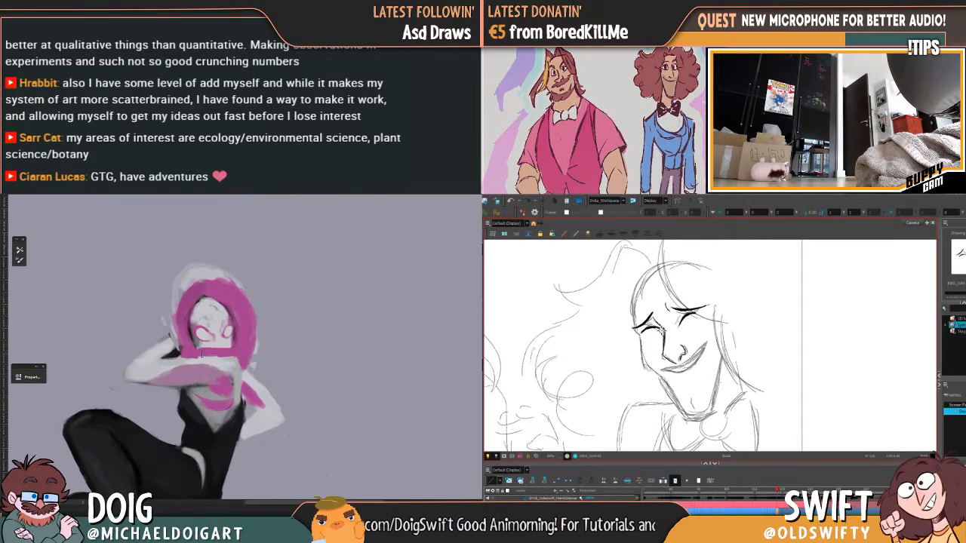
Repaint the seated figure's head with a pink interior and a white hood band, and ink the character's cheek outline against the neighbouring drawing
{"action": "key", "text": "."}
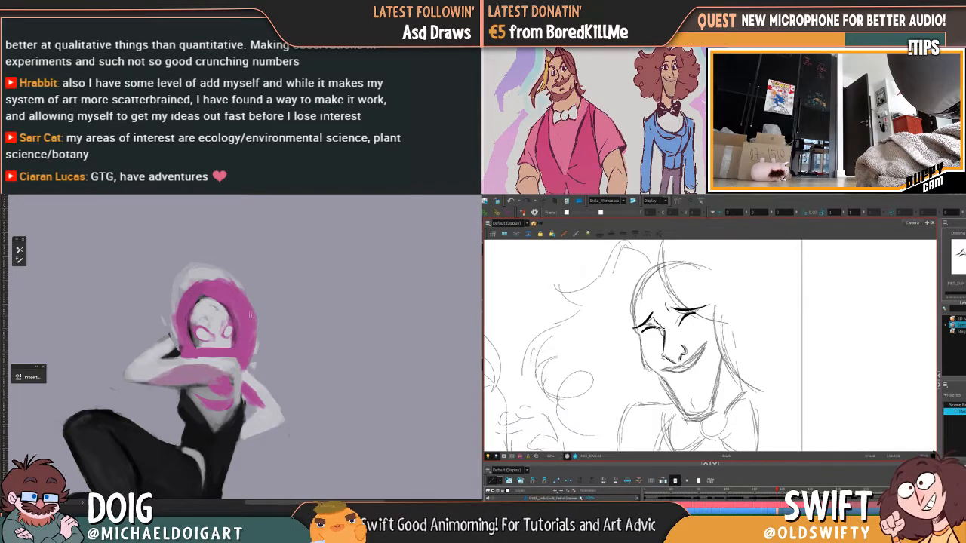
{"action": "mouse_move", "coordinate": [221, 338]}
{"action": "left_mouse_down"}
{"action": "mouse_move", "coordinate": [194, 329]}
{"action": "mouse_move", "coordinate": [231, 330]}
{"action": "mouse_move", "coordinate": [219, 298]}
{"action": "mouse_move", "coordinate": [205, 300]}
{"action": "mouse_move", "coordinate": [248, 336]}
{"action": "mouse_move", "coordinate": [243, 310]}
{"action": "mouse_move", "coordinate": [255, 347]}
{"action": "mouse_move", "coordinate": [249, 355]}
{"action": "mouse_move", "coordinate": [232, 305]}
{"action": "mouse_move", "coordinate": [236, 330]}
{"action": "mouse_move", "coordinate": [223, 337]}
{"action": "mouse_move", "coordinate": [236, 325]}
{"action": "mouse_move", "coordinate": [238, 336]}
{"action": "mouse_move", "coordinate": [239, 326]}
{"action": "mouse_move", "coordinate": [196, 342]}
{"action": "mouse_move", "coordinate": [243, 314]}
{"action": "mouse_move", "coordinate": [191, 262]}
{"action": "mouse_move", "coordinate": [222, 299]}
{"action": "mouse_move", "coordinate": [221, 273]}
{"action": "mouse_move", "coordinate": [236, 316]}
{"action": "mouse_move", "coordinate": [227, 296]}
{"action": "mouse_move", "coordinate": [178, 269]}
{"action": "mouse_move", "coordinate": [206, 279]}
{"action": "mouse_move", "coordinate": [239, 326]}
{"action": "mouse_move", "coordinate": [195, 285]}
{"action": "mouse_move", "coordinate": [232, 311]}
{"action": "mouse_move", "coordinate": [242, 305]}
{"action": "mouse_move", "coordinate": [253, 327]}
{"action": "mouse_move", "coordinate": [245, 344]}
{"action": "mouse_move", "coordinate": [250, 313]}
{"action": "mouse_move", "coordinate": [241, 348]}
{"action": "left_mouse_up"}
{"action": "key", "text": "."}
{"action": "key", "text": "."}
{"action": "key", "text": "."}
{"action": "key", "text": "."}
{"action": "key", "text": "."}
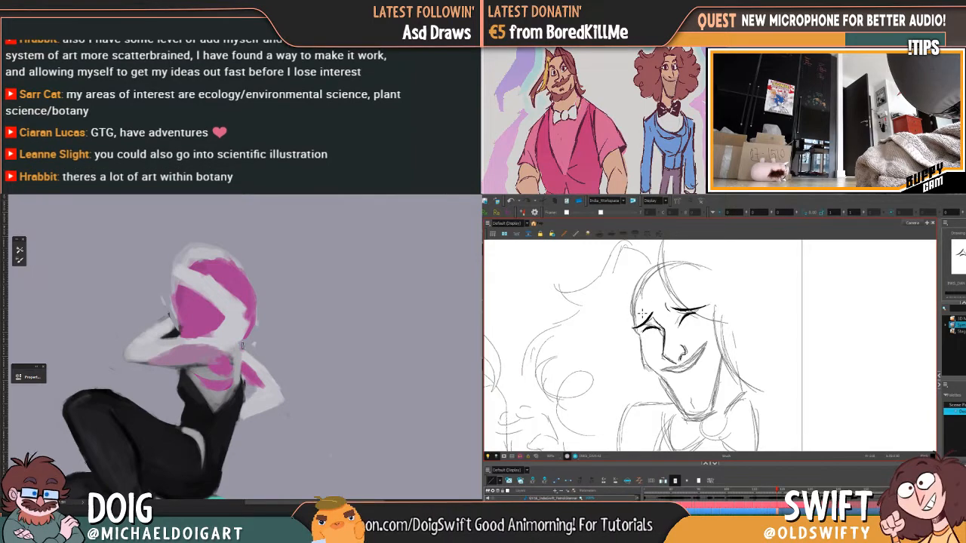
{"action": "key", "text": "."}
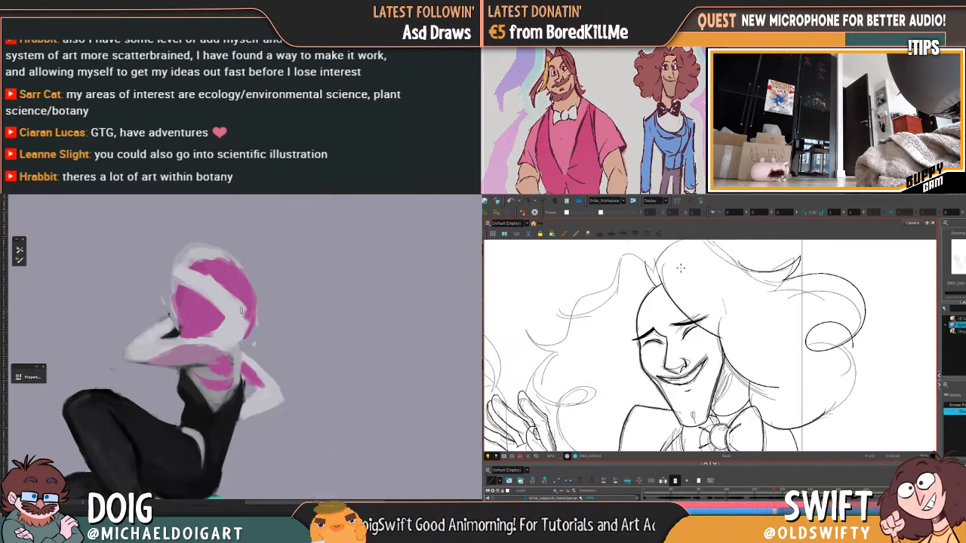
{"action": "key", "text": "."}
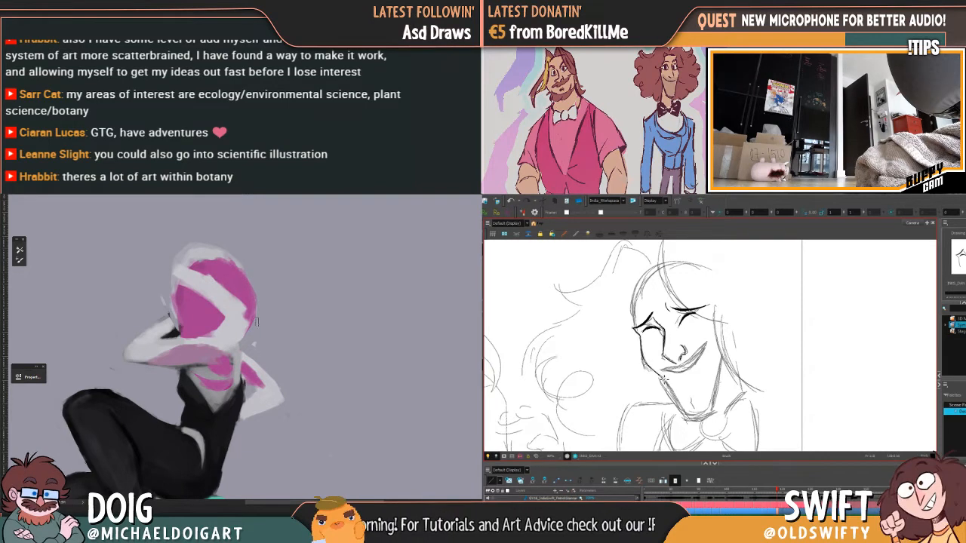
Trim the back of the pink hood with the background colour, and paint a pale face inside the hood's opening
{"action": "left_click_drag", "start_coordinate": [257, 322], "coordinate": [247, 332]}
{"action": "left_click_drag", "start_coordinate": [253, 296], "coordinate": [251, 325]}
{"action": "mouse_move", "coordinate": [198, 251]}
{"action": "left_mouse_down"}
{"action": "mouse_move", "coordinate": [242, 279]}
{"action": "mouse_move", "coordinate": [249, 313]}
{"action": "left_mouse_up"}
{"action": "scroll", "coordinate": [282, 295], "scroll_direction": "down", "scroll_amount": 3}
{"action": "mouse_move", "coordinate": [236, 344]}
{"action": "left_mouse_down"}
{"action": "mouse_move", "coordinate": [268, 273]}
{"action": "mouse_move", "coordinate": [261, 396]}
{"action": "left_mouse_up"}
{"action": "key", "text": "."}
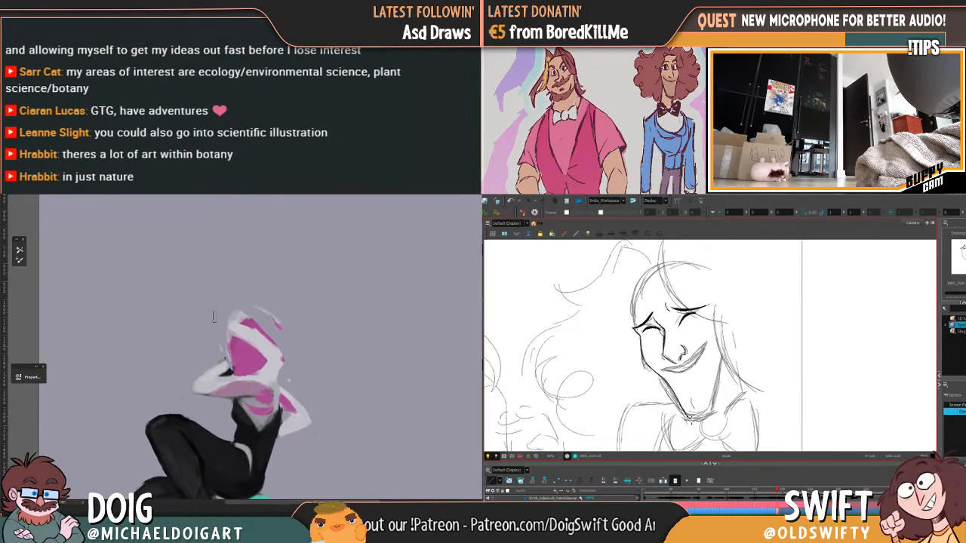
{"action": "scroll", "coordinate": [249, 355], "scroll_direction": "up", "scroll_amount": 3}
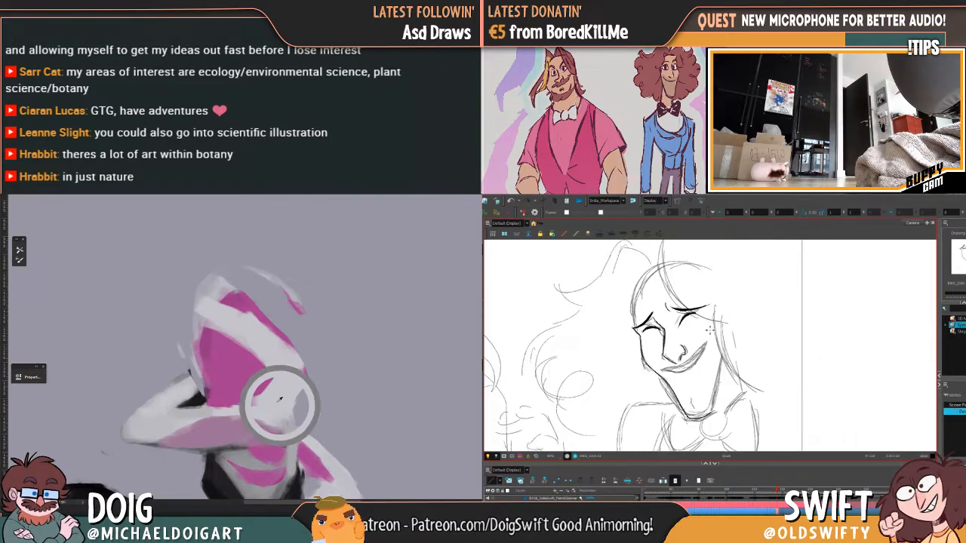
{"action": "mouse_move", "coordinate": [226, 393]}
{"action": "left_mouse_down"}
{"action": "mouse_move", "coordinate": [215, 370]}
{"action": "mouse_move", "coordinate": [220, 353]}
{"action": "mouse_move", "coordinate": [250, 392]}
{"action": "mouse_move", "coordinate": [227, 347]}
{"action": "mouse_move", "coordinate": [215, 377]}
{"action": "mouse_move", "coordinate": [264, 455]}
{"action": "left_mouse_up"}
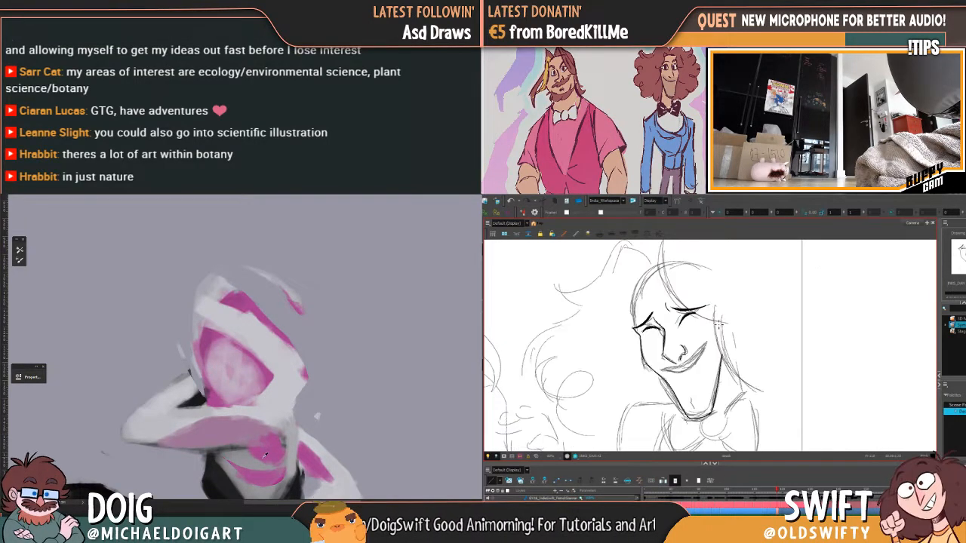
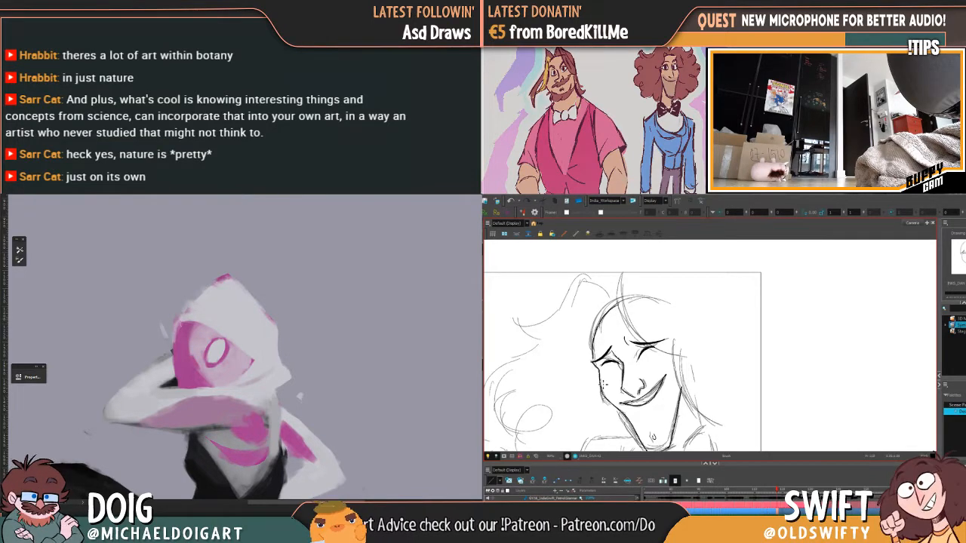
Slim the teal shoe on the extended foot, and check the seated figure's full pose
{"action": "key", "text": "ctrl+minus"}
{"action": "key", "text": "ctrl+minus"}
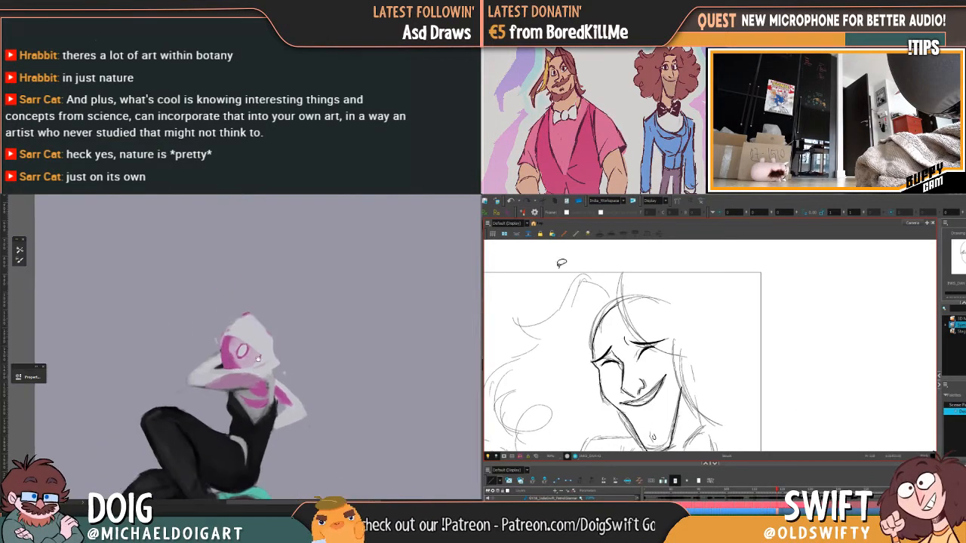
{"action": "mouse_move", "coordinate": [236, 419]}
{"action": "left_mouse_down"}
{"action": "mouse_move", "coordinate": [237, 346]}
{"action": "mouse_move", "coordinate": [219, 363]}
{"action": "mouse_move", "coordinate": [228, 283]}
{"action": "left_mouse_up"}
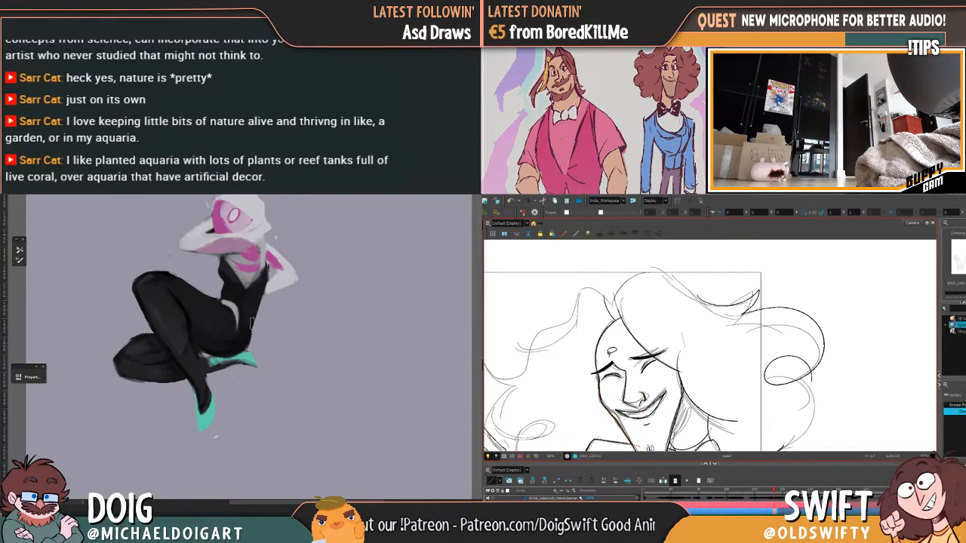
{"action": "scroll", "coordinate": [255, 353], "scroll_direction": "up", "scroll_amount": 2}
{"action": "scroll", "coordinate": [257, 354], "scroll_direction": "up", "scroll_amount": 1}
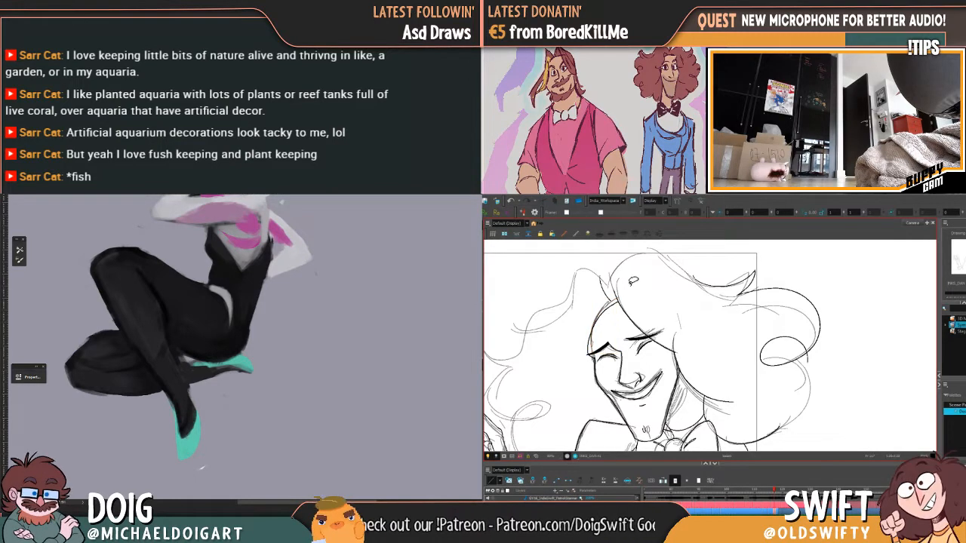
Clean up the overlapping sketch strokes where the bow-tied character's hair parting meets the forehead
{"action": "left_click", "coordinate": [608, 289]}
{"action": "key", "text": "Delete"}
{"action": "left_click", "coordinate": [608, 289]}
{"action": "key", "text": "Delete"}
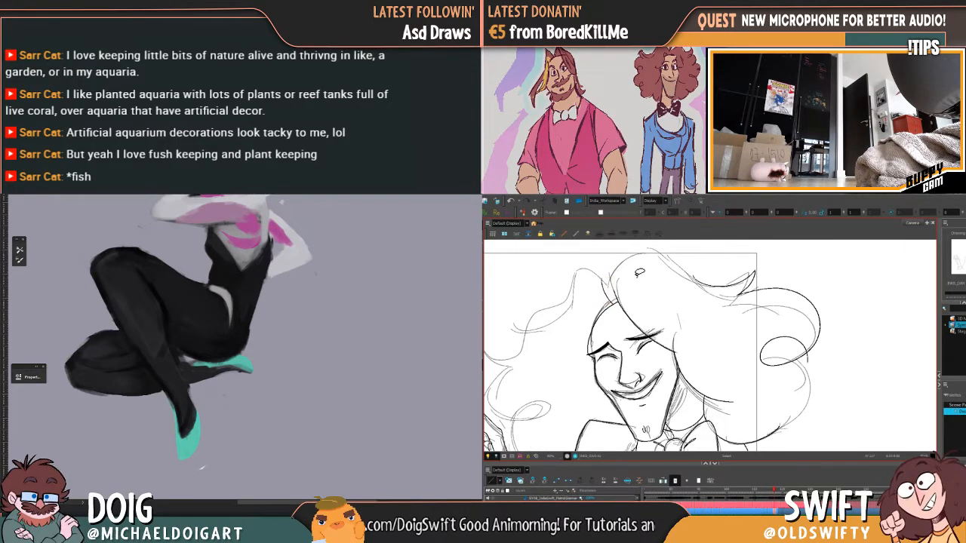
{"action": "key", "text": "."}
{"action": "left_click", "coordinate": [610, 289]}
{"action": "key", "text": "Delete"}
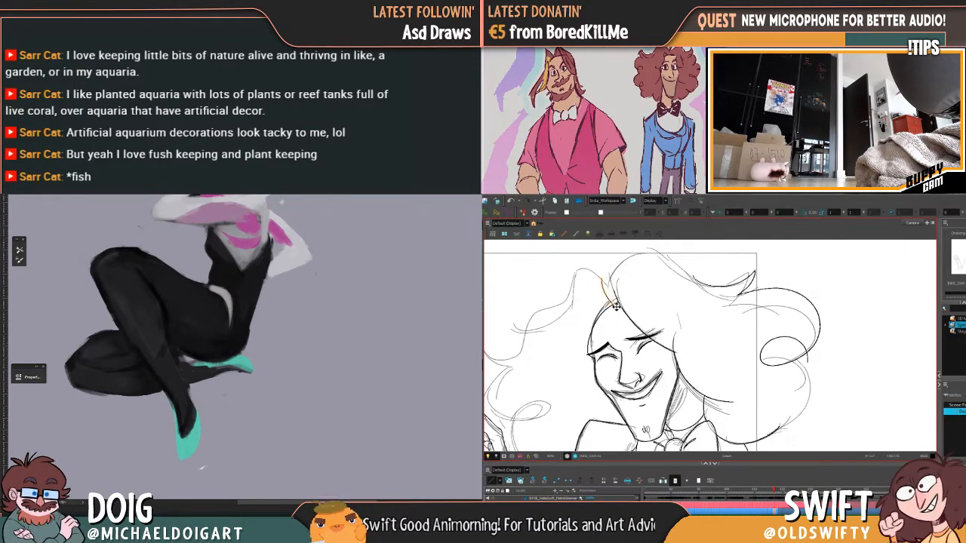
{"action": "left_click", "coordinate": [613, 300]}
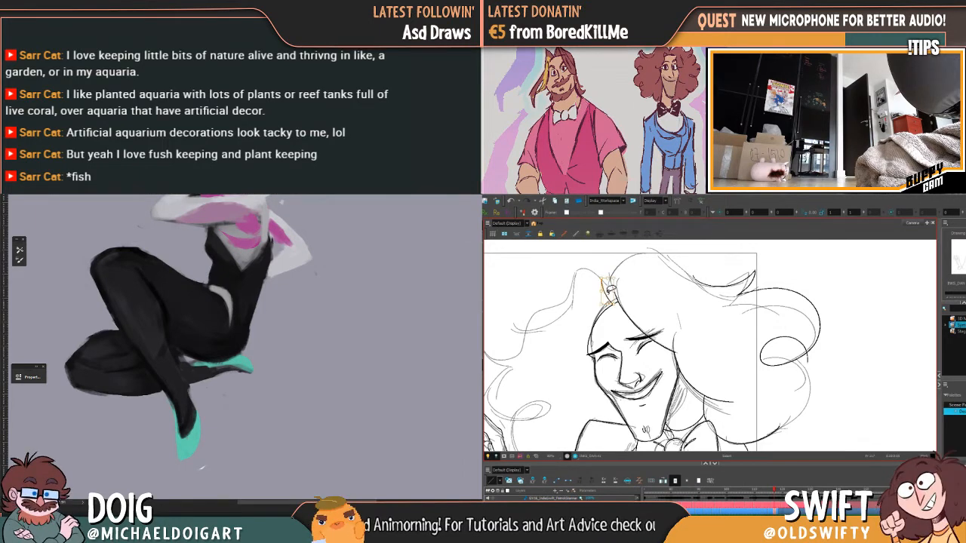
{"action": "left_click_drag", "start_coordinate": [617, 278], "coordinate": [629, 274]}
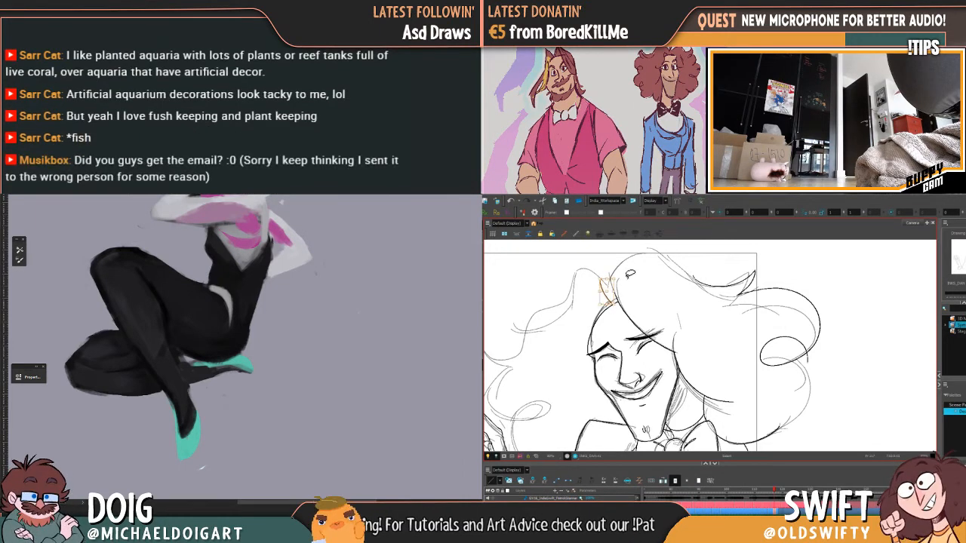
{"action": "left_click", "coordinate": [629, 276]}
Delete the extra forehead outline stroke above the brow, and compare the cleaned face with the neighbouring drawings
{"action": "key", "text": "."}
{"action": "left_click", "coordinate": [595, 333]}
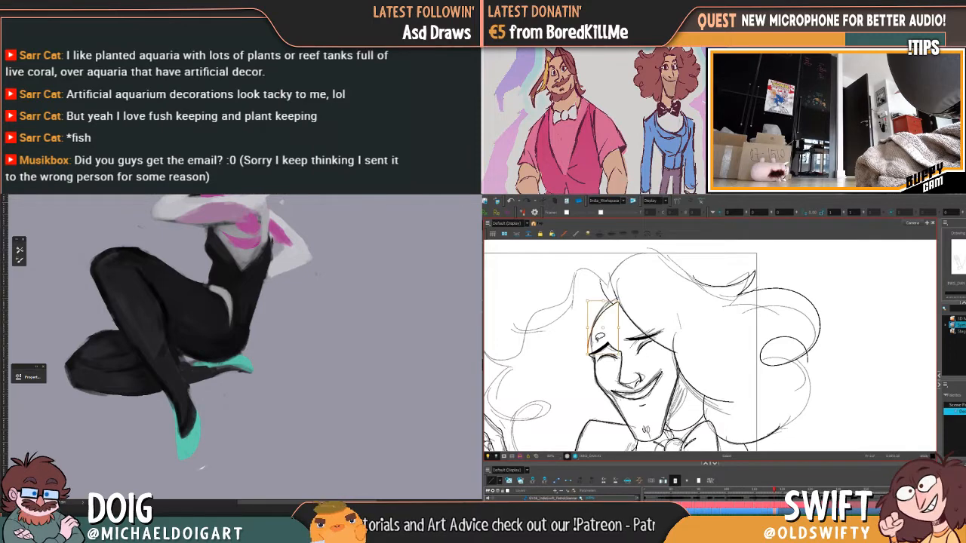
{"action": "key", "text": "Delete"}
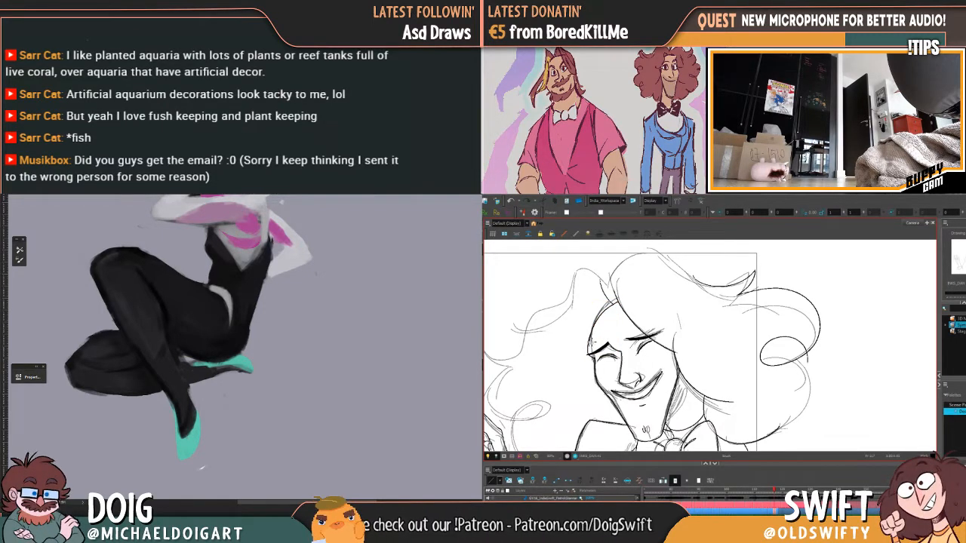
{"action": "key", "text": "."}
{"action": "key", "text": "."}
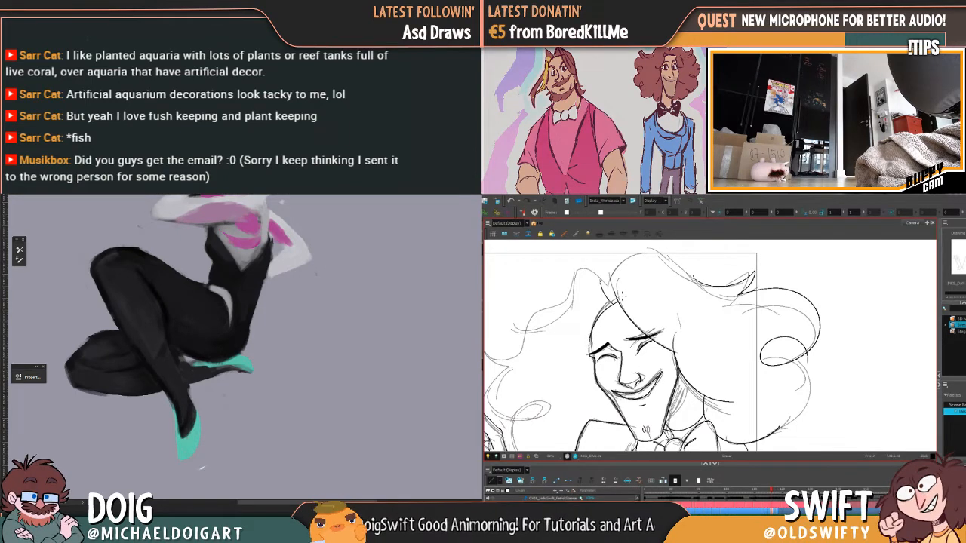
{"action": "key", "text": "."}
{"action": "key", "text": "."}
{"action": "key", "text": "."}
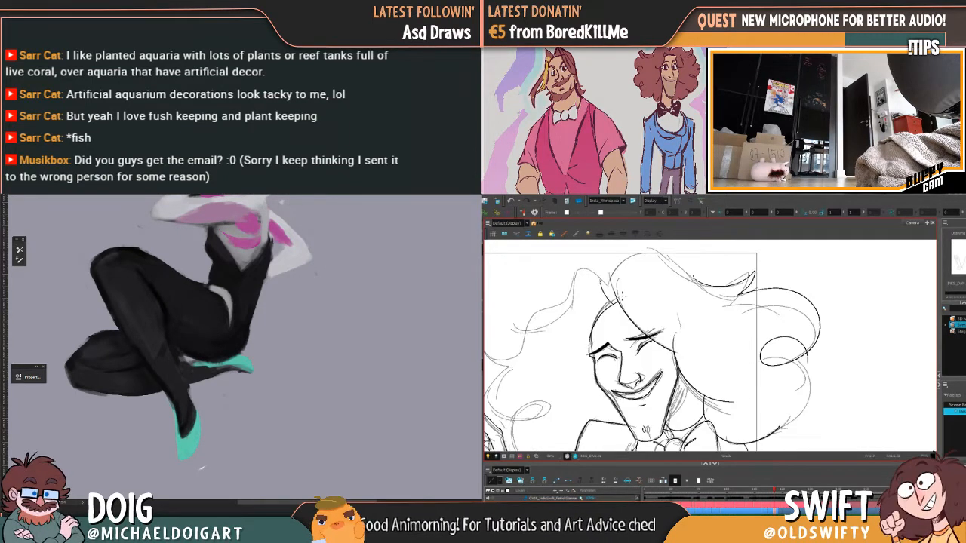
{"action": "key", "text": "."}
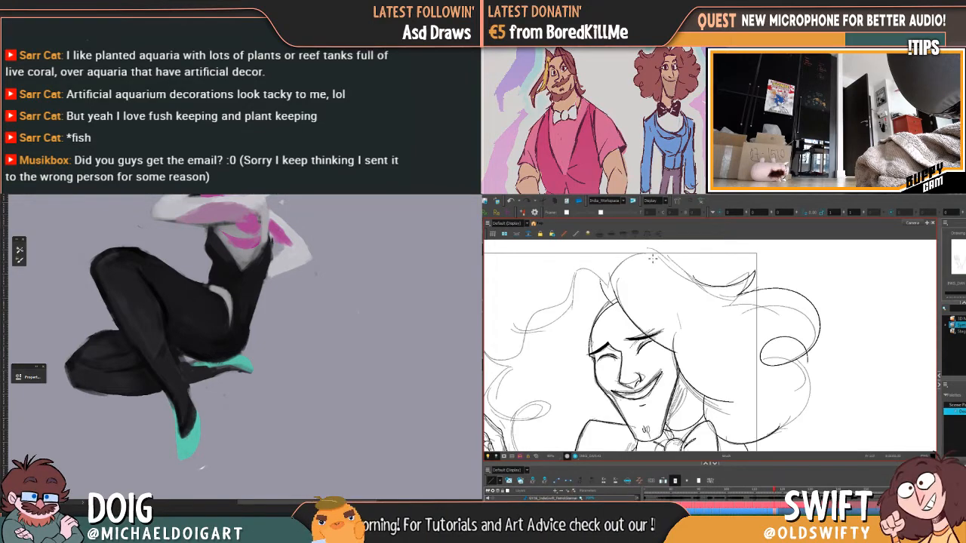
Go to the rougher drawing with the tilted smiling face and ink the hair strand crossing its forehead
{"action": "key", "text": "."}
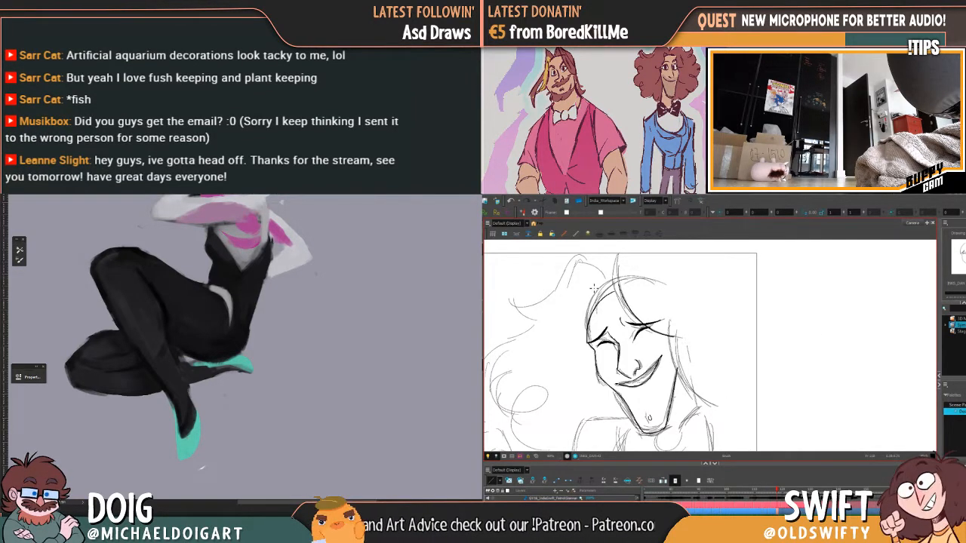
{"action": "key", "text": "."}
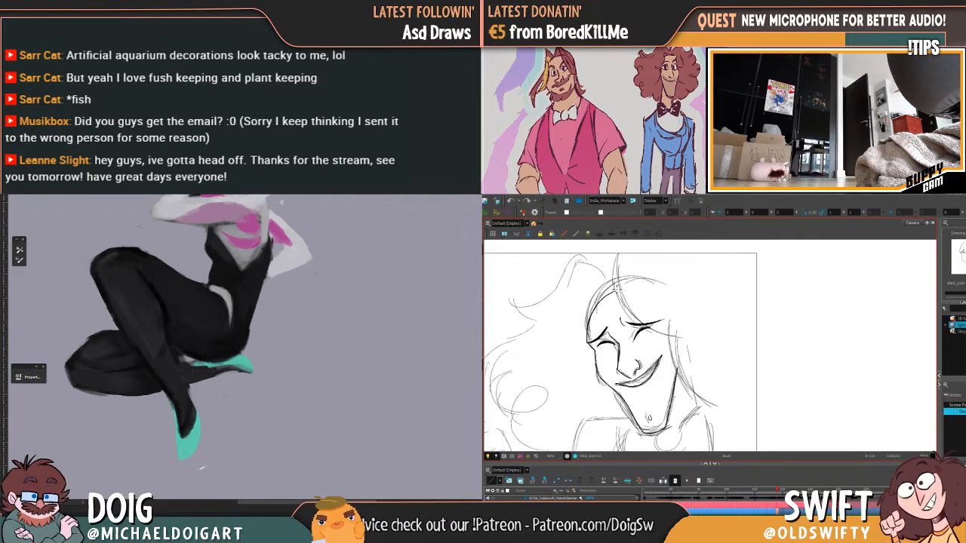
{"action": "left_click_drag", "start_coordinate": [626, 310], "coordinate": [671, 338]}
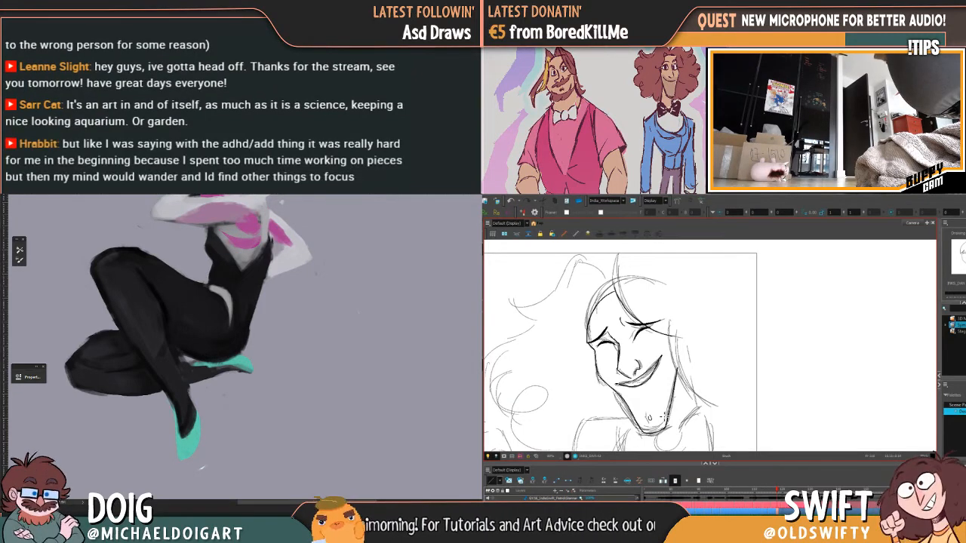
Enlarge the flour sack wave animation, and sketch a sack with a raised arm and rightward arrow beside the character
{"action": "mouse_move", "coordinate": [1, 264]}
{"action": "left_mouse_down"}
{"action": "mouse_move", "coordinate": [57, 259]}
{"action": "mouse_move", "coordinate": [198, 198]}
{"action": "left_mouse_up"}
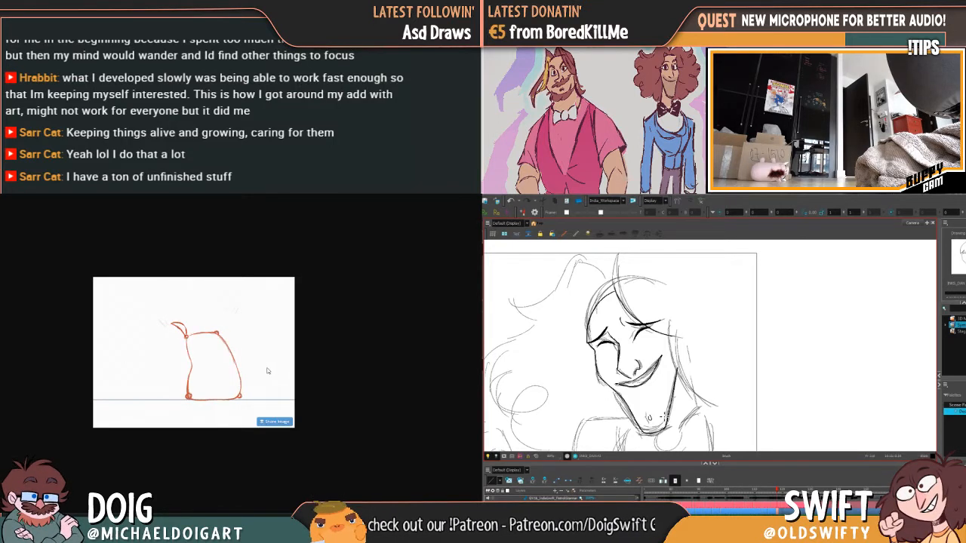
{"action": "scroll", "coordinate": [310, 373], "scroll_direction": "up", "scroll_amount": 5}
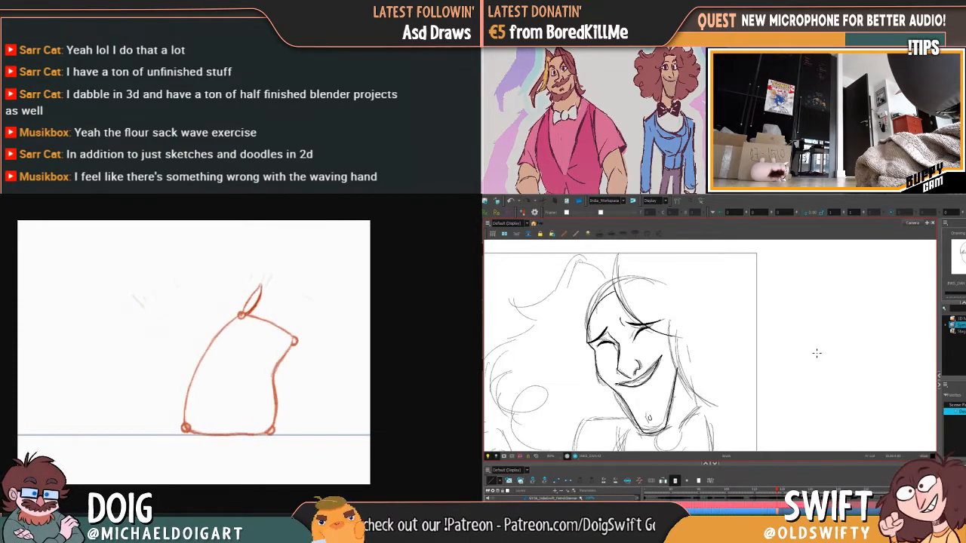
{"action": "mouse_move", "coordinate": [816, 352]}
{"action": "left_mouse_down"}
{"action": "mouse_move", "coordinate": [820, 333]}
{"action": "mouse_move", "coordinate": [843, 335]}
{"action": "mouse_move", "coordinate": [846, 355]}
{"action": "left_mouse_up"}
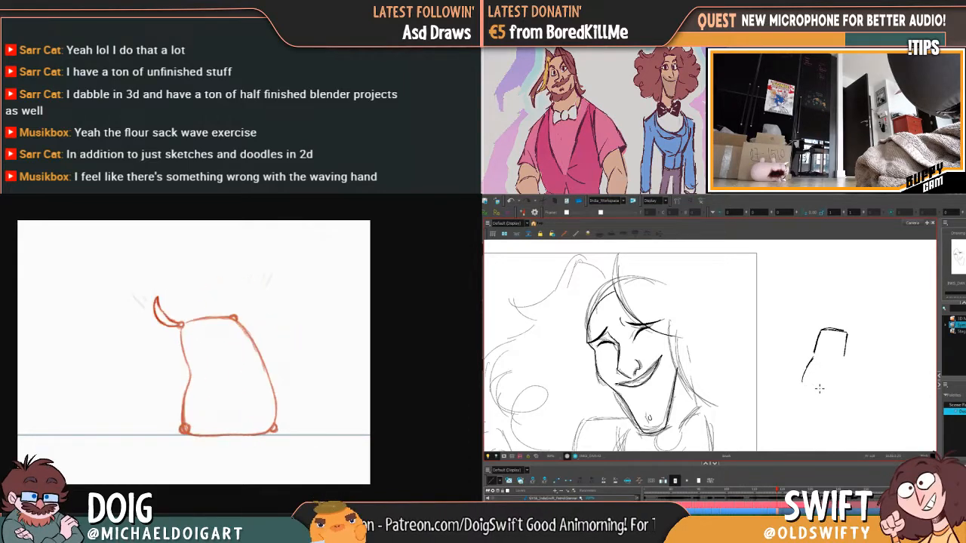
{"action": "mouse_move", "coordinate": [806, 383]}
{"action": "left_mouse_down"}
{"action": "mouse_move", "coordinate": [841, 386]}
{"action": "mouse_move", "coordinate": [813, 386]}
{"action": "mouse_move", "coordinate": [848, 380]}
{"action": "mouse_move", "coordinate": [845, 358]}
{"action": "mouse_move", "coordinate": [828, 388]}
{"action": "left_mouse_up"}
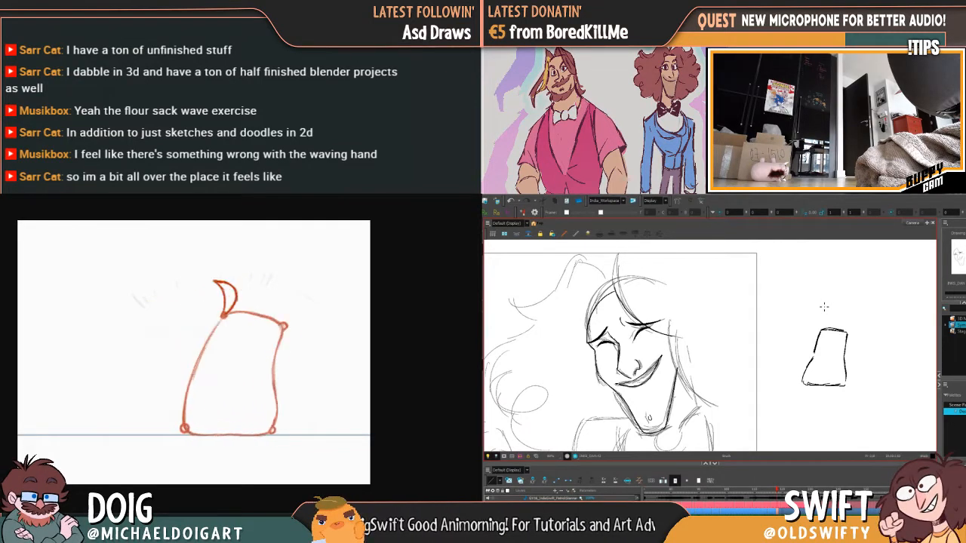
{"action": "left_click_drag", "start_coordinate": [822, 332], "coordinate": [824, 310]}
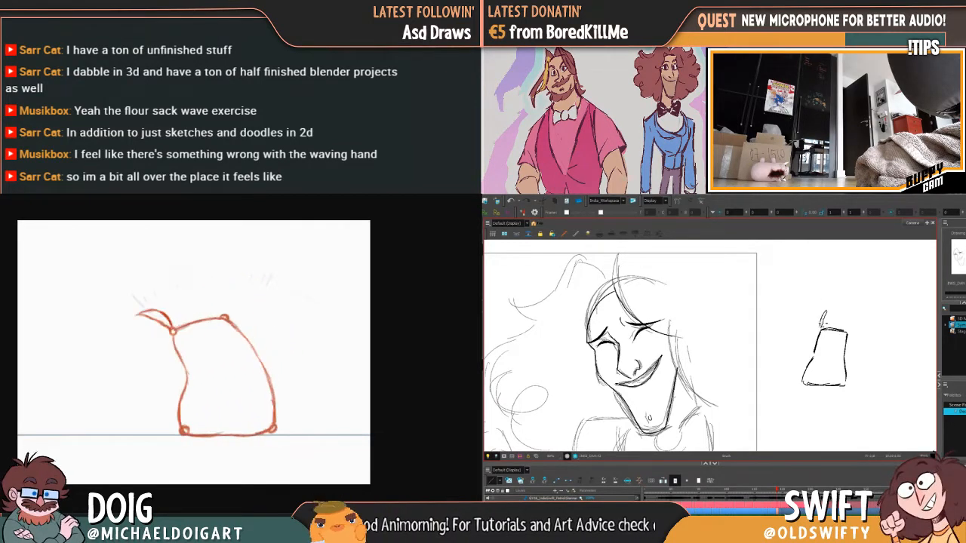
{"action": "left_click_drag", "start_coordinate": [821, 303], "coordinate": [825, 310]}
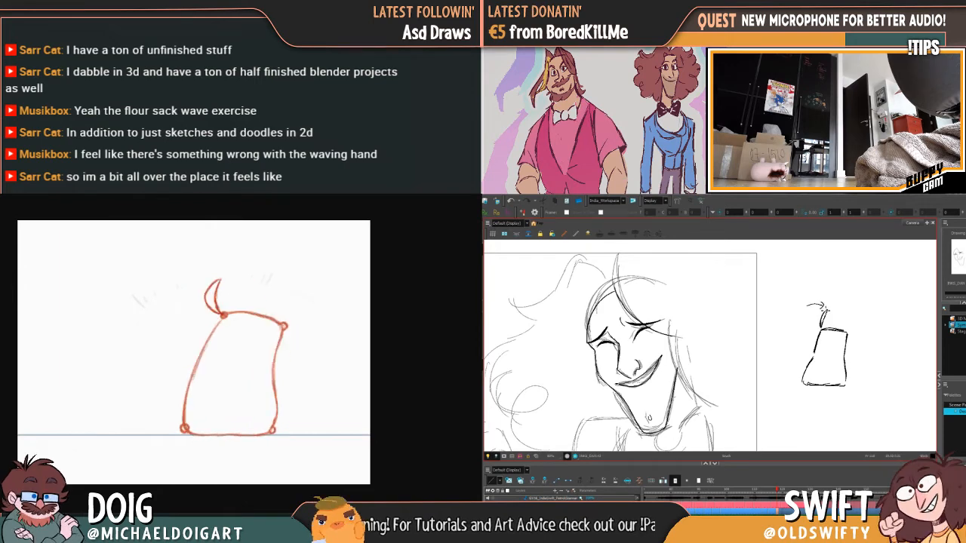
Sketch a second flour sack beside the first, with its arm bent outward to the left and a leftward arrow
{"action": "mouse_move", "coordinate": [877, 363]}
{"action": "left_mouse_down"}
{"action": "mouse_move", "coordinate": [836, 352]}
{"action": "mouse_move", "coordinate": [852, 333]}
{"action": "mouse_move", "coordinate": [847, 376]}
{"action": "mouse_move", "coordinate": [889, 373]}
{"action": "left_mouse_up"}
{"action": "mouse_move", "coordinate": [849, 323]}
{"action": "left_mouse_down"}
{"action": "mouse_move", "coordinate": [884, 325]}
{"action": "mouse_move", "coordinate": [891, 372]}
{"action": "left_mouse_up"}
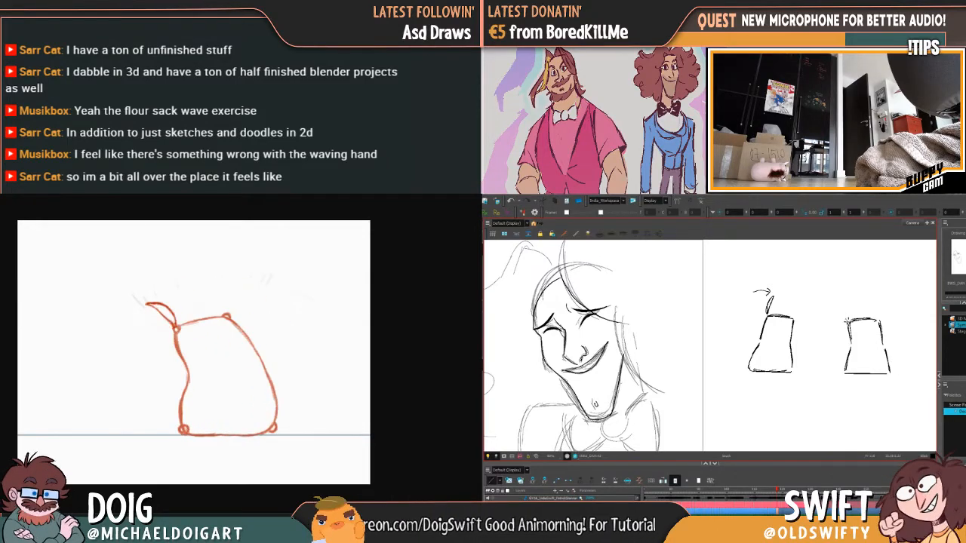
{"action": "mouse_move", "coordinate": [834, 305]}
{"action": "left_mouse_down"}
{"action": "mouse_move", "coordinate": [845, 319]}
{"action": "mouse_move", "coordinate": [862, 305]}
{"action": "mouse_move", "coordinate": [881, 308]}
{"action": "left_mouse_up"}
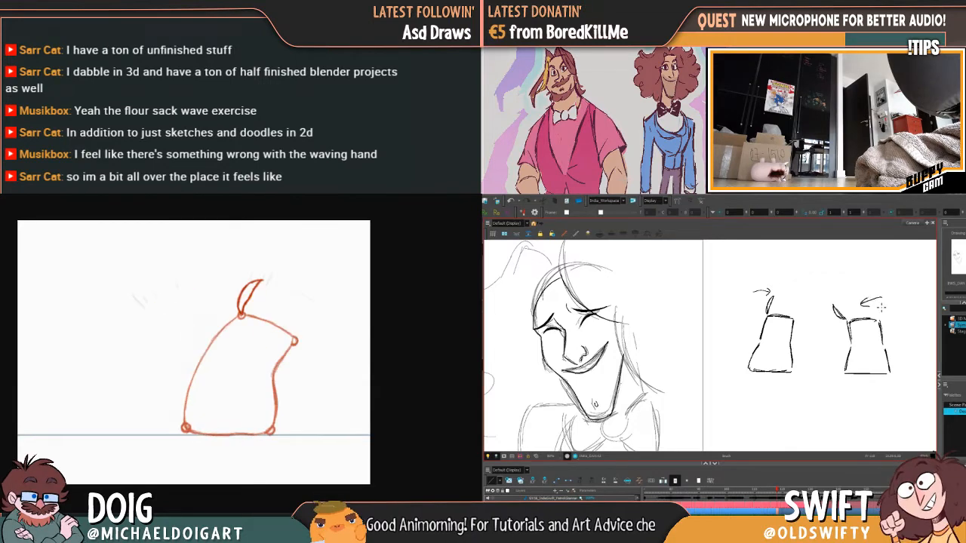
{"action": "left_click_drag", "start_coordinate": [755, 283], "coordinate": [800, 283]}
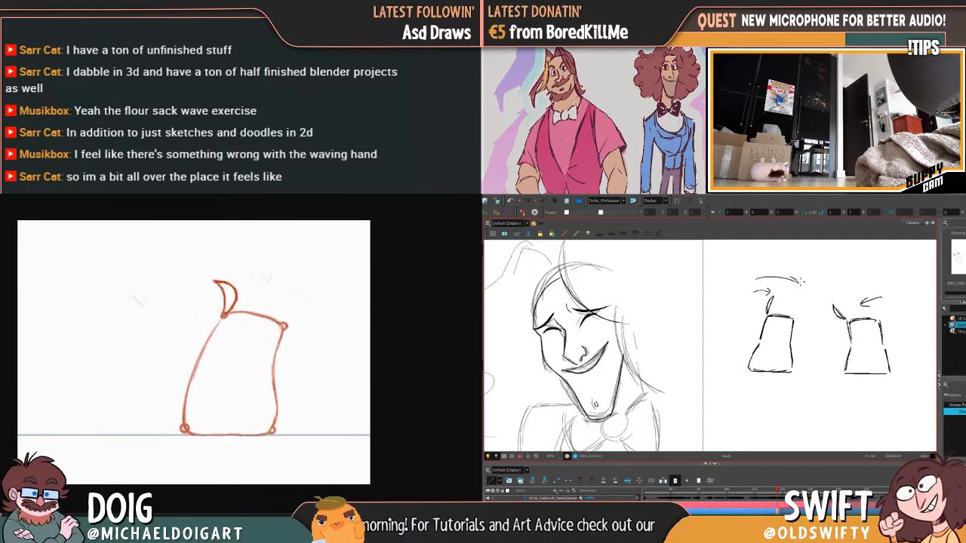
{"action": "left_click_drag", "start_coordinate": [889, 283], "coordinate": [851, 285]}
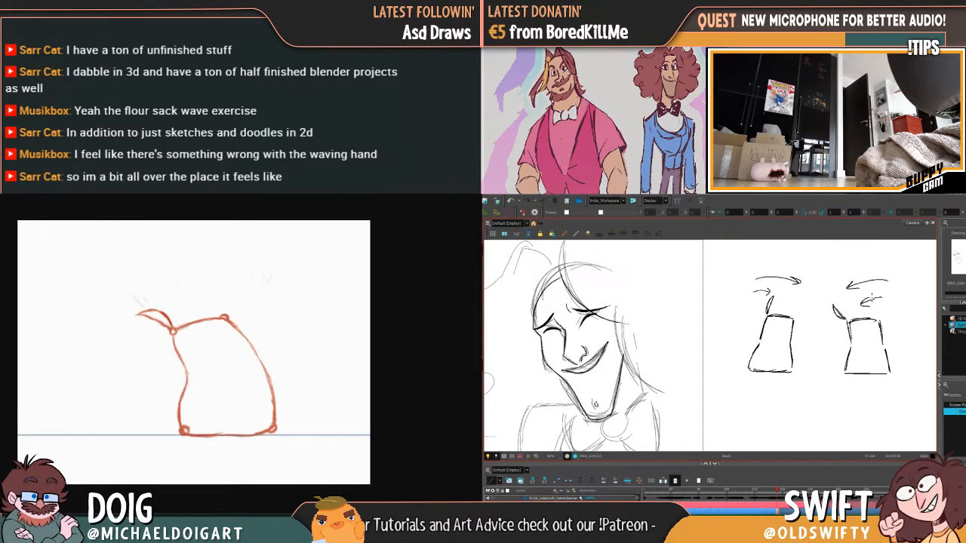
{"action": "key", "text": "ctrl+z"}
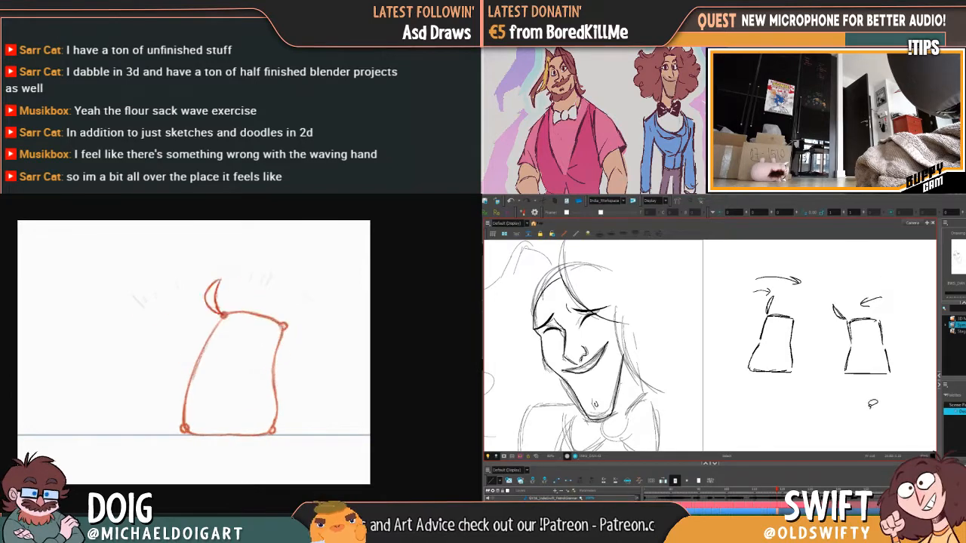
{"action": "key", "text": "ctrl+z"}
Add a pink rightward arrow and a pink trailing arm to the first sack, and minimise the reference animation window
{"action": "mouse_move", "coordinate": [871, 407]}
{"action": "left_mouse_down"}
{"action": "mouse_move", "coordinate": [824, 376]}
{"action": "mouse_move", "coordinate": [832, 369]}
{"action": "left_mouse_up"}
{"action": "left_click_drag", "start_coordinate": [775, 273], "coordinate": [769, 325]}
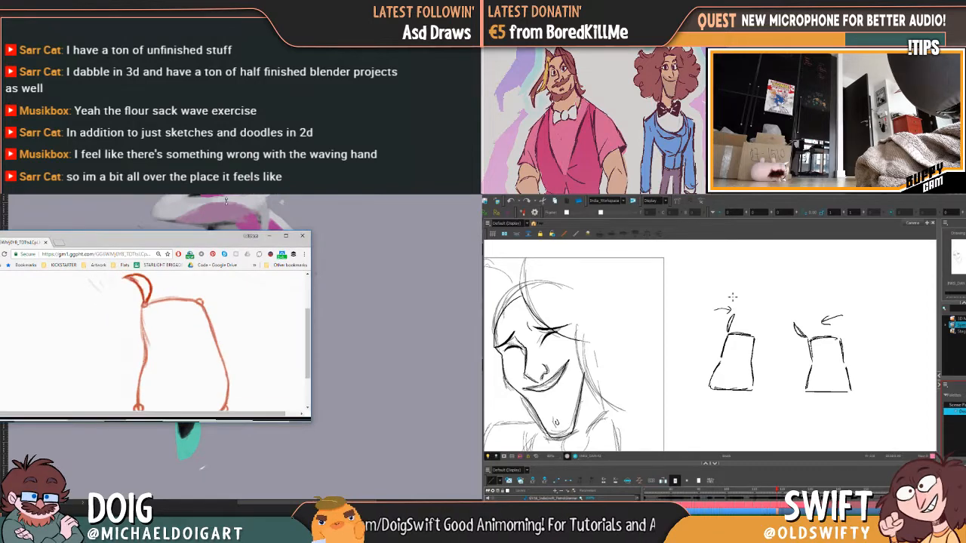
{"action": "left_click_drag", "start_coordinate": [198, 234], "coordinate": [390, 235]}
{"action": "left_click_drag", "start_coordinate": [701, 305], "coordinate": [685, 310]}
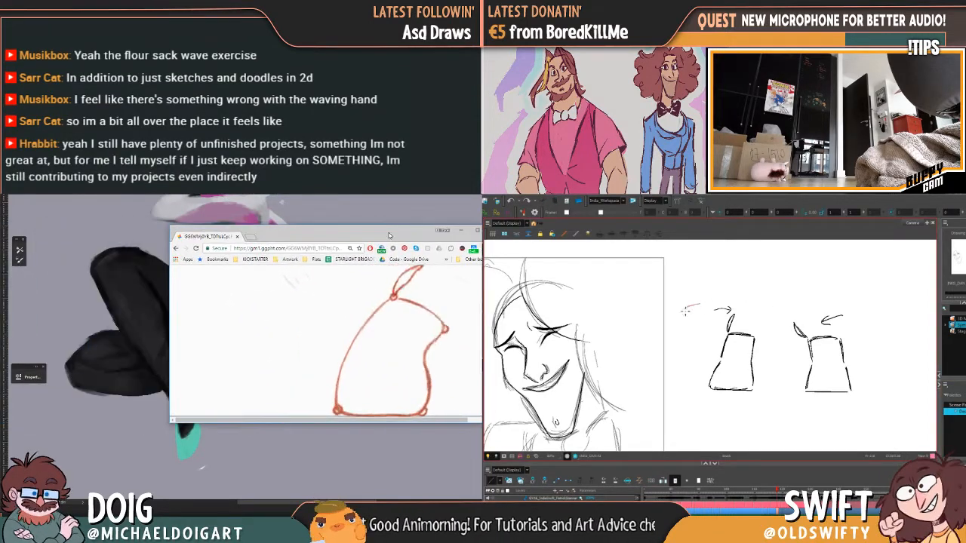
{"action": "left_click", "coordinate": [457, 232]}
{"action": "left_click_drag", "start_coordinate": [718, 322], "coordinate": [726, 333]}
Add a pink arm leaning the opposite way to the second sack, with small pink arrows marking its motion
{"action": "mouse_move", "coordinate": [258, 267]}
{"action": "left_mouse_down"}
{"action": "mouse_move", "coordinate": [253, 328]}
{"action": "mouse_move", "coordinate": [232, 348]}
{"action": "mouse_move", "coordinate": [222, 344]}
{"action": "left_mouse_up"}
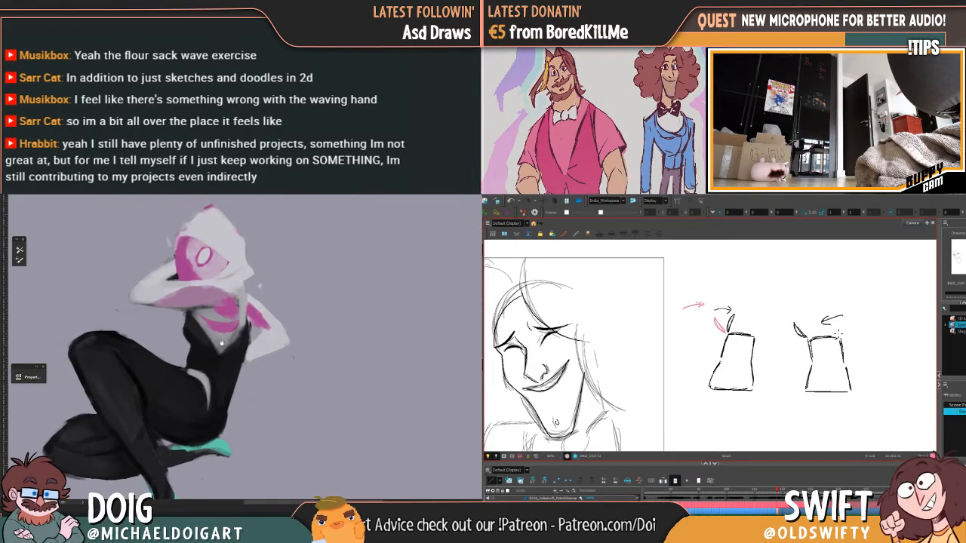
{"action": "left_click_drag", "start_coordinate": [226, 379], "coordinate": [230, 373]}
{"action": "left_click_drag", "start_coordinate": [846, 305], "coordinate": [830, 308]}
{"action": "left_click_drag", "start_coordinate": [834, 303], "coordinate": [835, 311]}
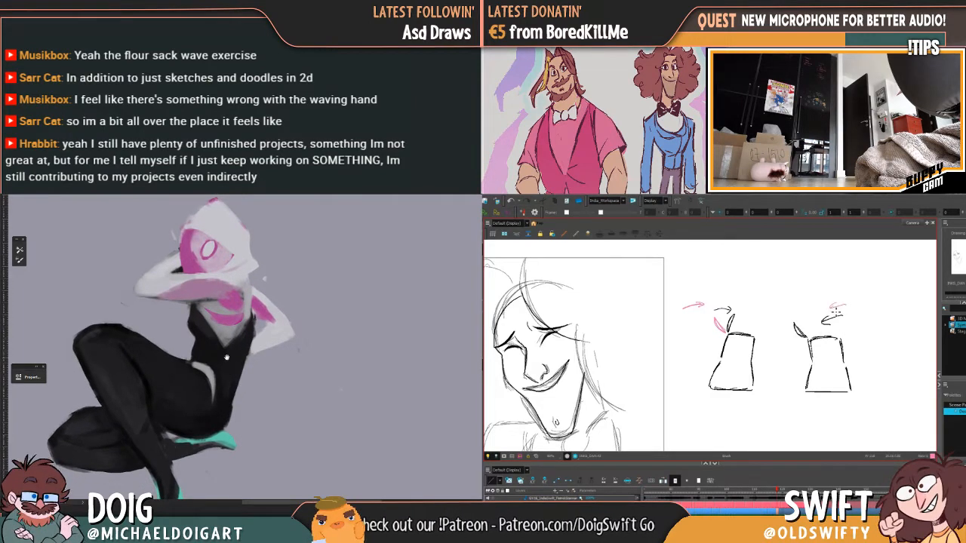
{"action": "left_click_drag", "start_coordinate": [227, 357], "coordinate": [227, 360]}
{"action": "mouse_move", "coordinate": [811, 334]}
{"action": "left_mouse_down"}
{"action": "mouse_move", "coordinate": [818, 318]}
{"action": "mouse_move", "coordinate": [811, 335]}
{"action": "left_mouse_up"}
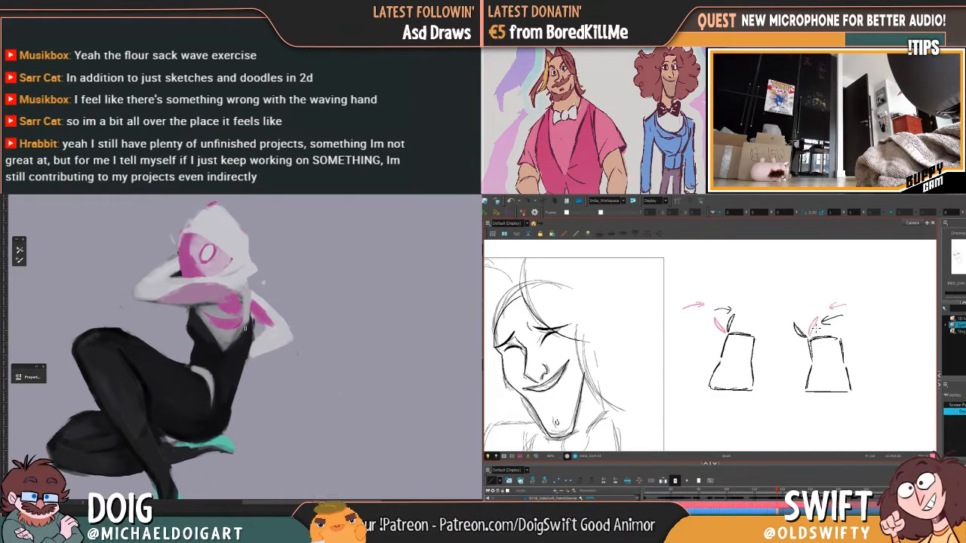
{"action": "left_click_drag", "start_coordinate": [240, 336], "coordinate": [250, 319]}
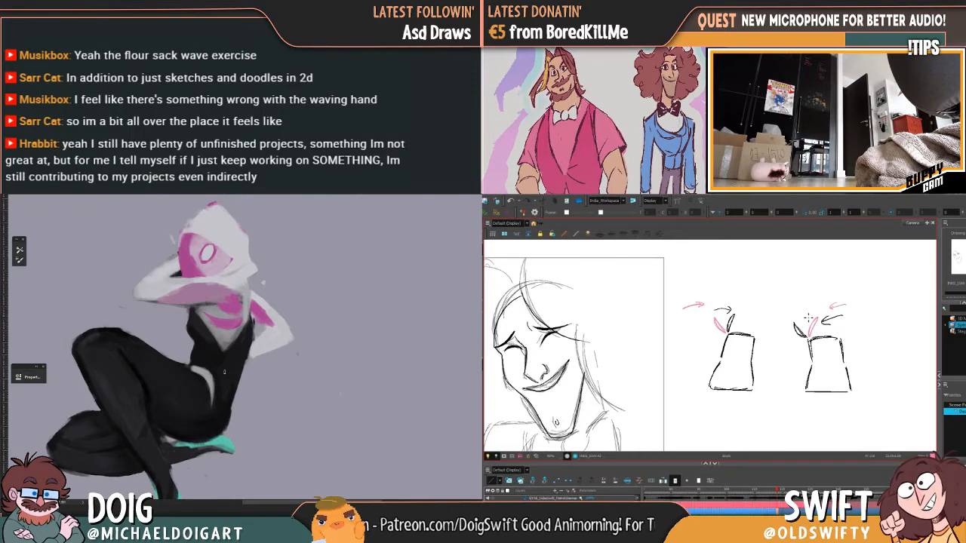
{"action": "left_click_drag", "start_coordinate": [225, 372], "coordinate": [219, 402]}
{"action": "left_click_drag", "start_coordinate": [802, 313], "coordinate": [811, 316]}
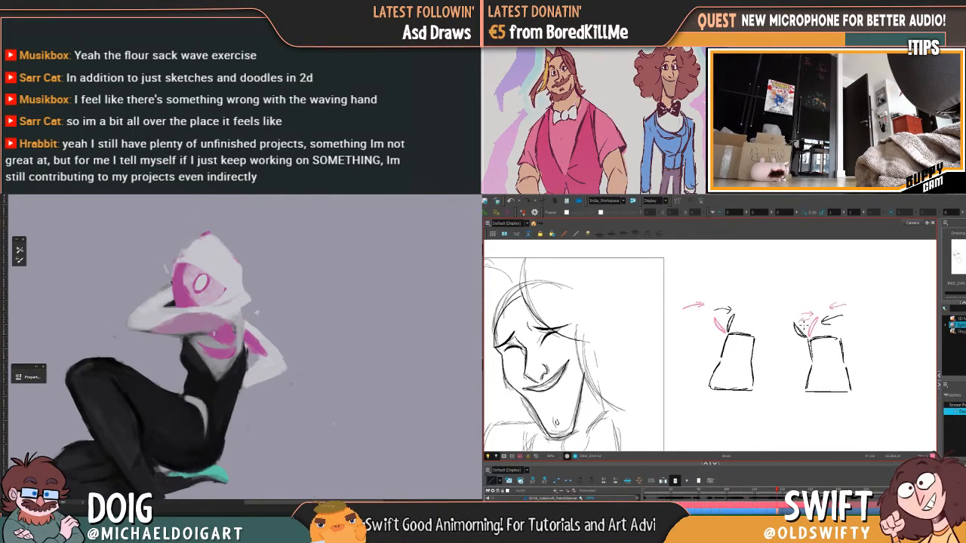
Sketch a row of four small pink flour sacks beneath the two larger sacks
{"action": "scroll", "coordinate": [831, 325], "scroll_direction": "down", "scroll_amount": 4}
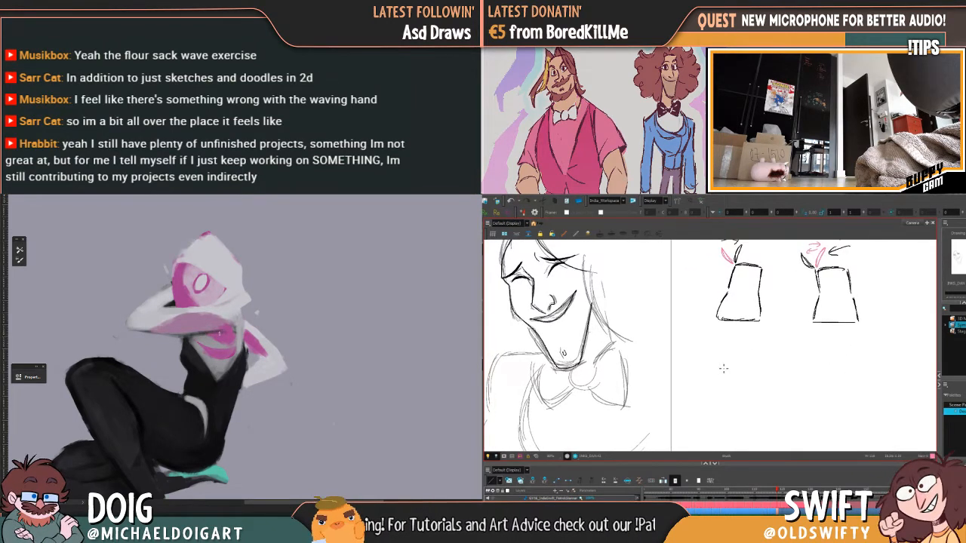
{"action": "left_click_drag", "start_coordinate": [218, 314], "coordinate": [211, 328]}
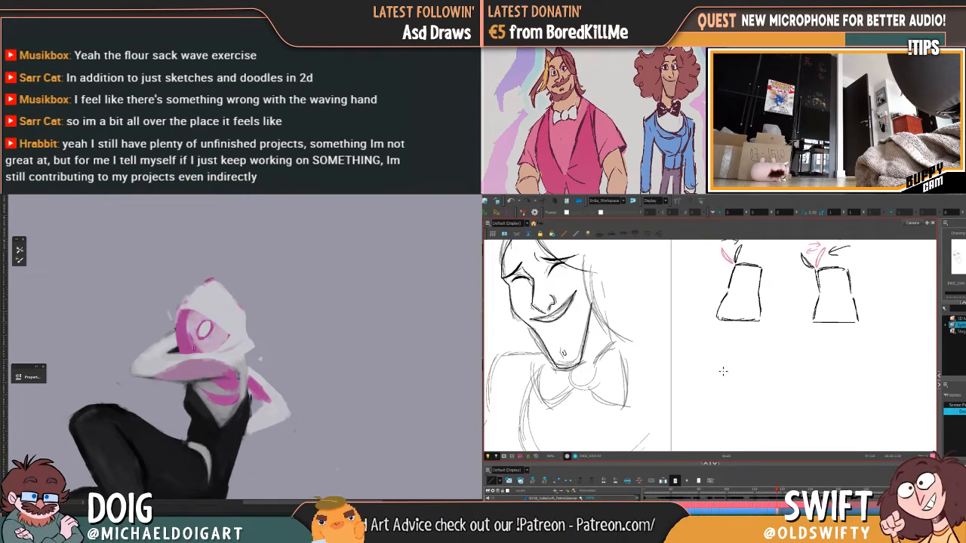
{"action": "mouse_move", "coordinate": [719, 386]}
{"action": "left_mouse_down"}
{"action": "mouse_move", "coordinate": [737, 360]}
{"action": "mouse_move", "coordinate": [747, 389]}
{"action": "left_mouse_up"}
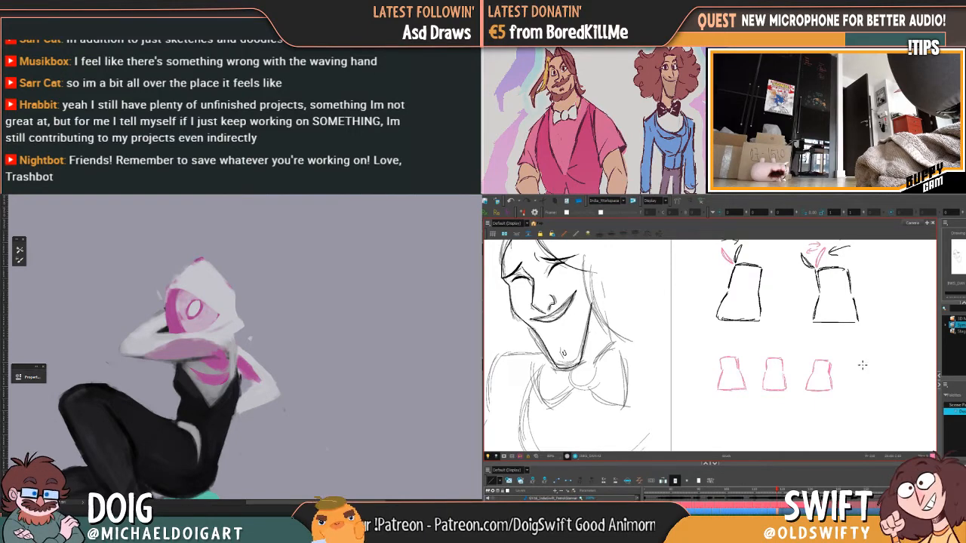
{"action": "mouse_move", "coordinate": [859, 361]}
{"action": "left_mouse_down"}
{"action": "mouse_move", "coordinate": [857, 376]}
{"action": "mouse_move", "coordinate": [875, 378]}
{"action": "left_mouse_up"}
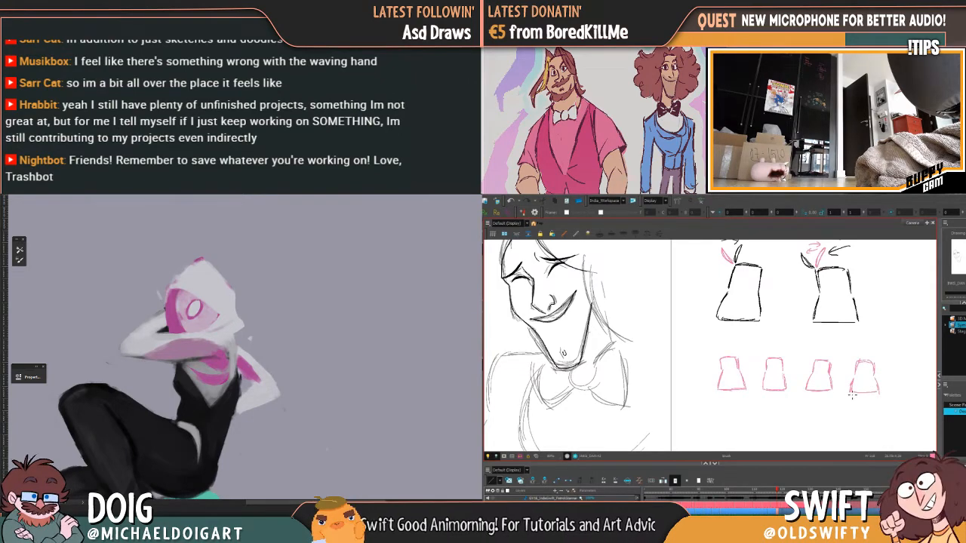
{"action": "left_click_drag", "start_coordinate": [909, 382], "coordinate": [849, 373]}
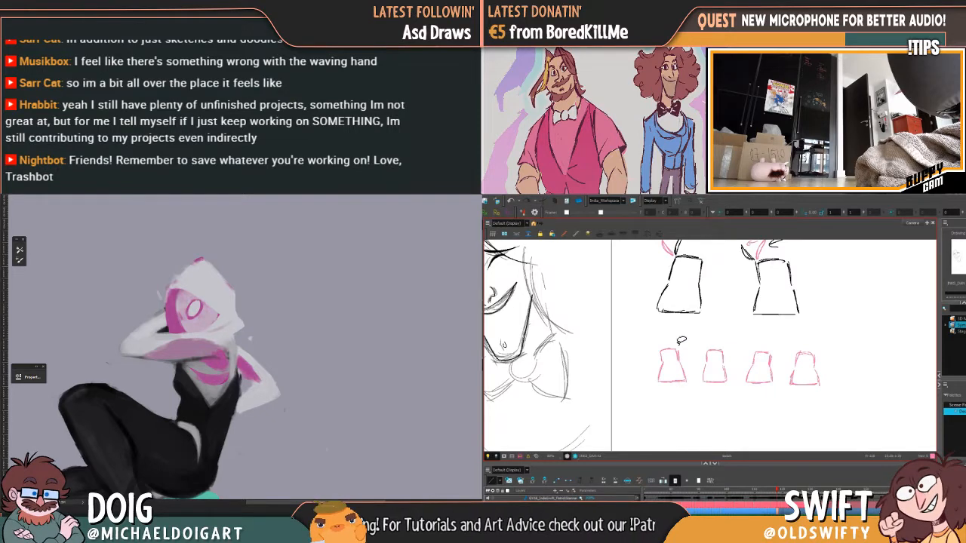
Duplicate the first small flour sack and place the copy at the end of the row as a fifth sack
{"action": "left_click_drag", "start_coordinate": [680, 344], "coordinate": [699, 351]}
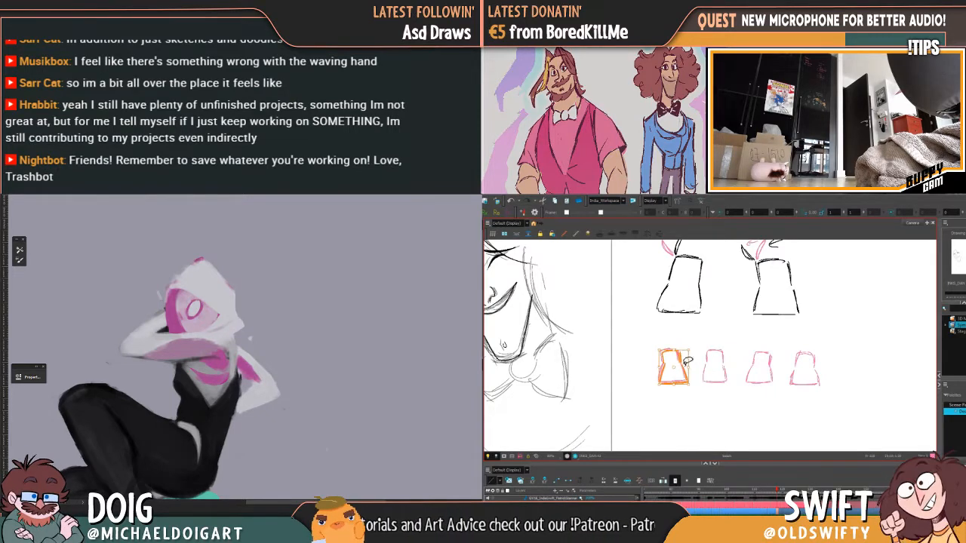
{"action": "left_click", "coordinate": [688, 363]}
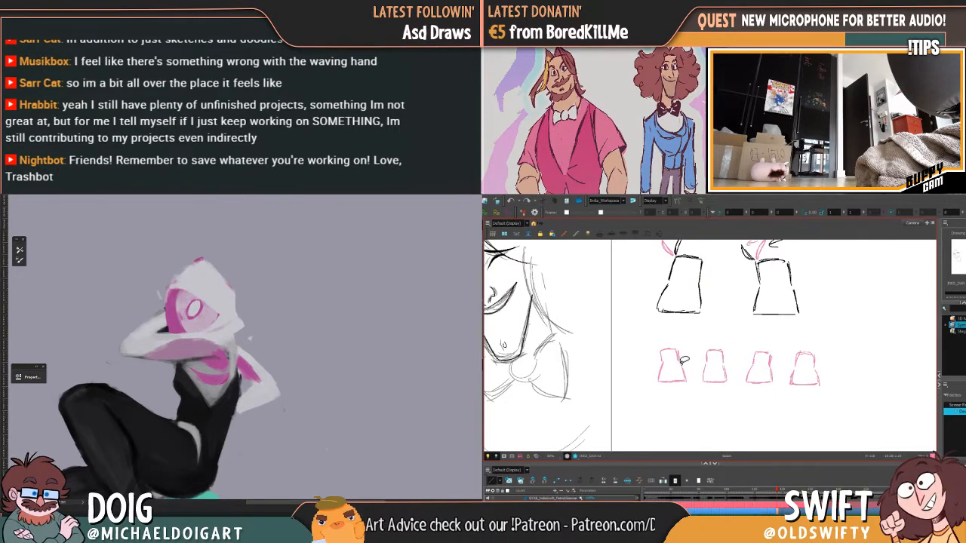
{"action": "left_click", "coordinate": [683, 363]}
{"action": "mouse_move", "coordinate": [678, 369]}
{"action": "left_mouse_down"}
{"action": "mouse_move", "coordinate": [809, 361]}
{"action": "mouse_move", "coordinate": [857, 370]}
{"action": "mouse_move", "coordinate": [797, 356]}
{"action": "mouse_move", "coordinate": [832, 359]}
{"action": "left_mouse_up"}
{"action": "left_click", "coordinate": [887, 336]}
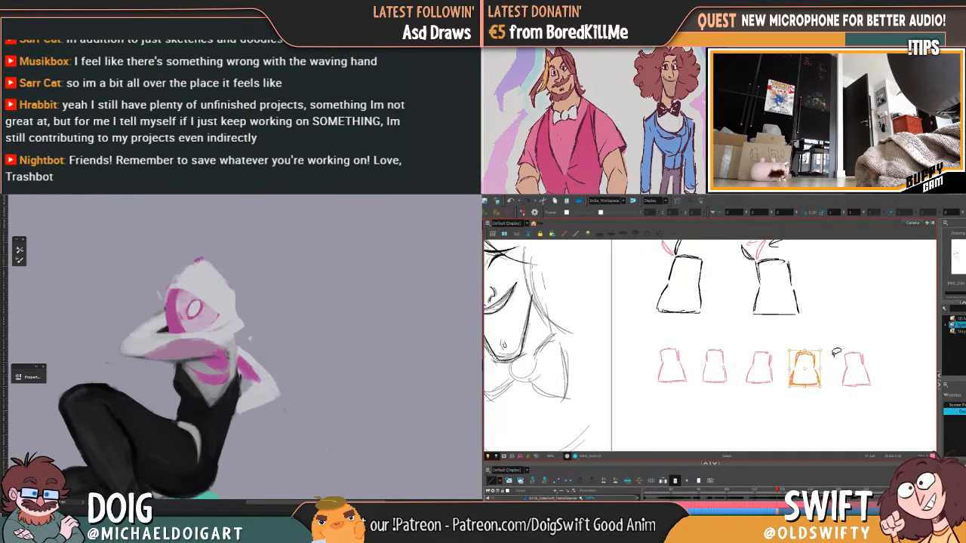
Delete the fourth small sack and put a copy of the second small sack in its place
{"action": "key", "text": "Delete"}
{"action": "mouse_move", "coordinate": [734, 379]}
{"action": "left_mouse_down"}
{"action": "mouse_move", "coordinate": [703, 366]}
{"action": "mouse_move", "coordinate": [728, 384]}
{"action": "mouse_move", "coordinate": [757, 367]}
{"action": "mouse_move", "coordinate": [807, 368]}
{"action": "left_mouse_up"}
{"action": "key", "text": "ctrl+c"}
{"action": "key", "text": "ctrl+v"}
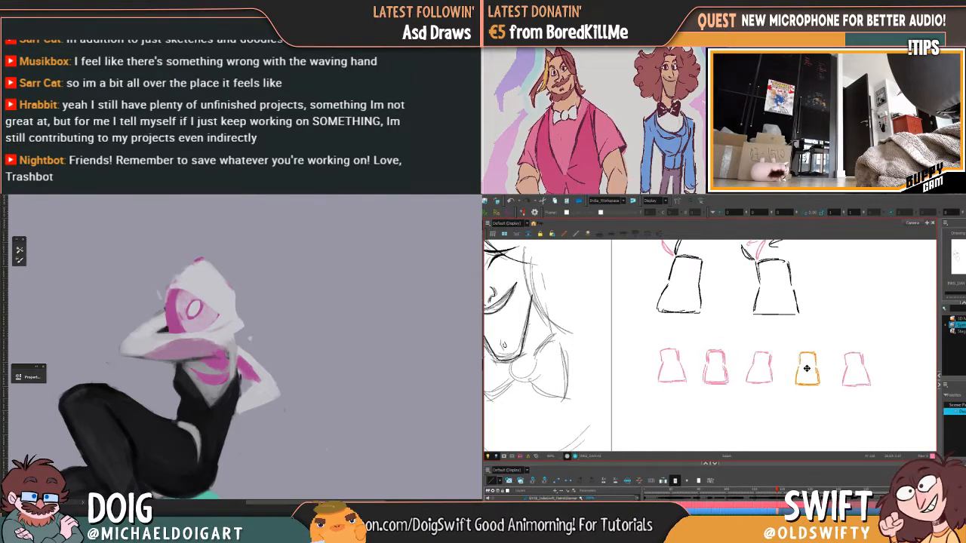
{"action": "left_click", "coordinate": [843, 340]}
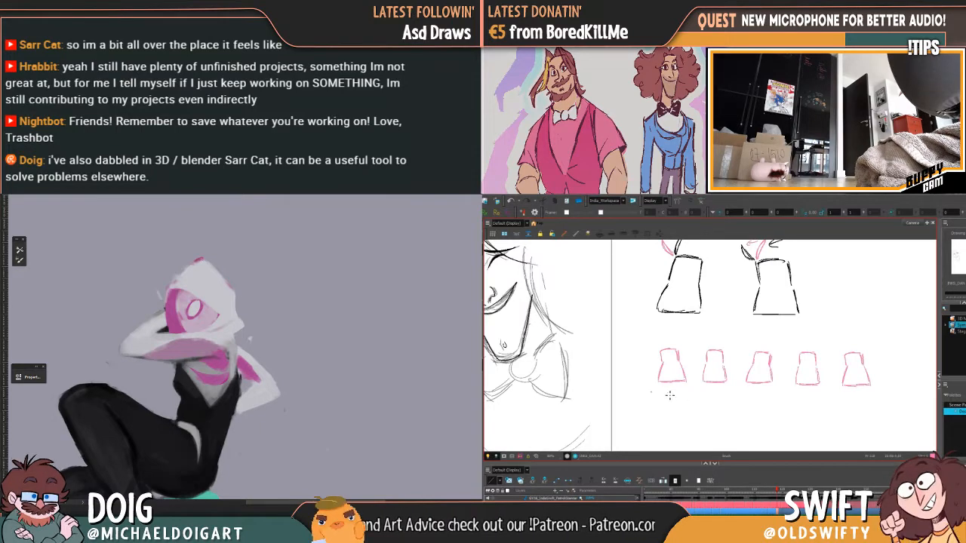
Sketch a small waving arm on each of the five sacks, with opposing arrows around the fourth
{"action": "left_click_drag", "start_coordinate": [670, 394], "coordinate": [757, 393]}
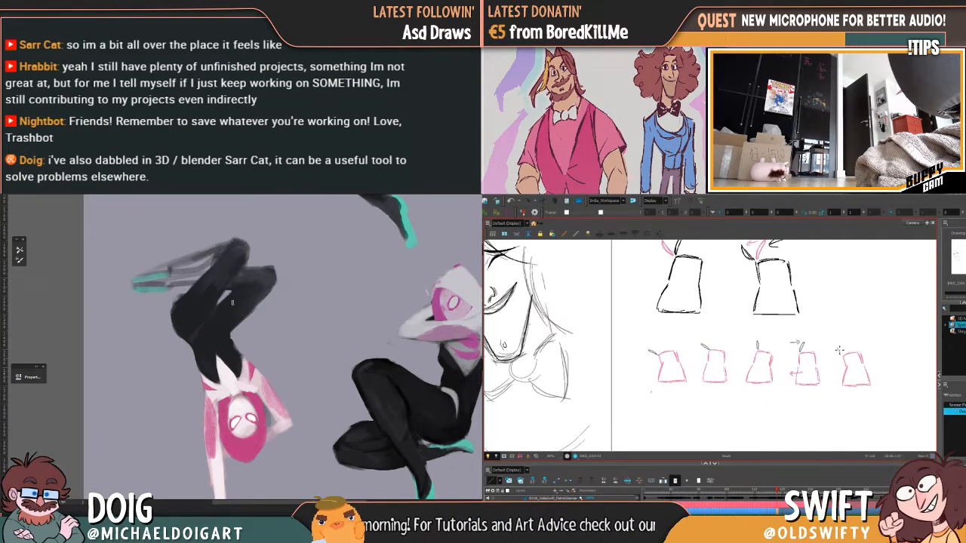
{"action": "left_click_drag", "start_coordinate": [232, 303], "coordinate": [236, 273]}
{"action": "left_click_drag", "start_coordinate": [837, 348], "coordinate": [841, 354]}
Move the kneeling figure's selected legs below her torso, and paste a copy of the second sack with its arm as a sixth sack
{"action": "mouse_move", "coordinate": [278, 317]}
{"action": "left_mouse_down"}
{"action": "mouse_move", "coordinate": [194, 360]}
{"action": "mouse_move", "coordinate": [225, 369]}
{"action": "mouse_move", "coordinate": [249, 332]}
{"action": "mouse_move", "coordinate": [242, 319]}
{"action": "mouse_move", "coordinate": [271, 331]}
{"action": "mouse_move", "coordinate": [200, 334]}
{"action": "mouse_move", "coordinate": [260, 451]}
{"action": "mouse_move", "coordinate": [307, 345]}
{"action": "left_mouse_up"}
{"action": "left_click_drag", "start_coordinate": [640, 288], "coordinate": [636, 292]}
{"action": "left_click_drag", "start_coordinate": [306, 345], "coordinate": [291, 337]}
{"action": "mouse_move", "coordinate": [698, 377]}
{"action": "left_mouse_down"}
{"action": "mouse_move", "coordinate": [712, 396]}
{"action": "mouse_move", "coordinate": [699, 383]}
{"action": "left_mouse_up"}
{"action": "mouse_move", "coordinate": [273, 364]}
{"action": "left_mouse_down"}
{"action": "mouse_move", "coordinate": [277, 391]}
{"action": "mouse_move", "coordinate": [277, 375]}
{"action": "left_mouse_up"}
{"action": "key", "text": "ctrl+v"}
{"action": "left_click_drag", "start_coordinate": [717, 350], "coordinate": [783, 350]}
{"action": "left_click_drag", "start_coordinate": [277, 375], "coordinate": [277, 373]}
{"action": "left_click_drag", "start_coordinate": [783, 350], "coordinate": [910, 354]}
{"action": "left_click_drag", "start_coordinate": [277, 373], "coordinate": [277, 374]}
{"action": "left_click_drag", "start_coordinate": [910, 353], "coordinate": [902, 355]}
{"action": "left_click_drag", "start_coordinate": [277, 374], "coordinate": [277, 373]}
{"action": "left_click_drag", "start_coordinate": [902, 354], "coordinate": [904, 355]}
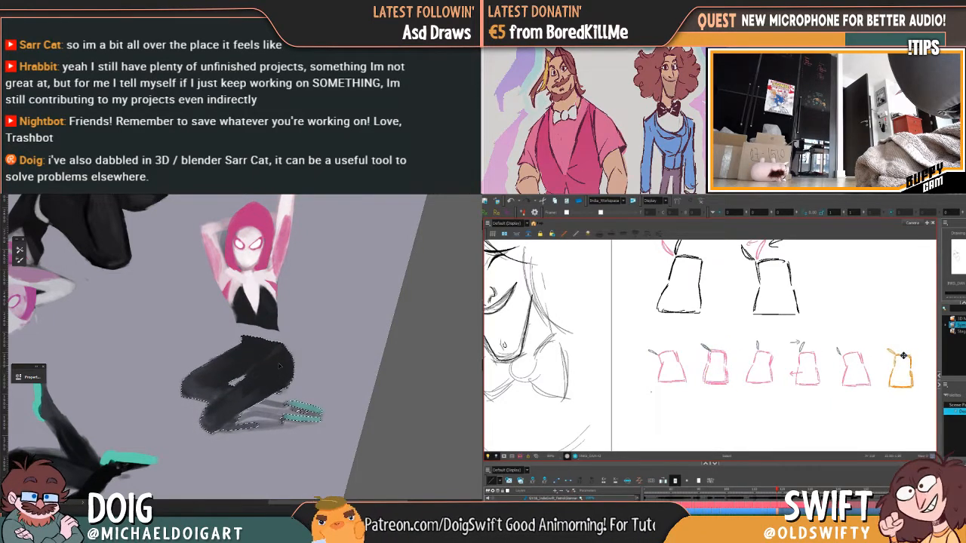
Deselect the kneeling figure's legs and paint a black waist joining them to the torso
{"action": "left_click", "coordinate": [872, 384]}
{"action": "key", "text": "ctrl+d"}
{"action": "left_click_drag", "start_coordinate": [875, 398], "coordinate": [823, 391]}
{"action": "left_click_drag", "start_coordinate": [255, 321], "coordinate": [263, 338]}
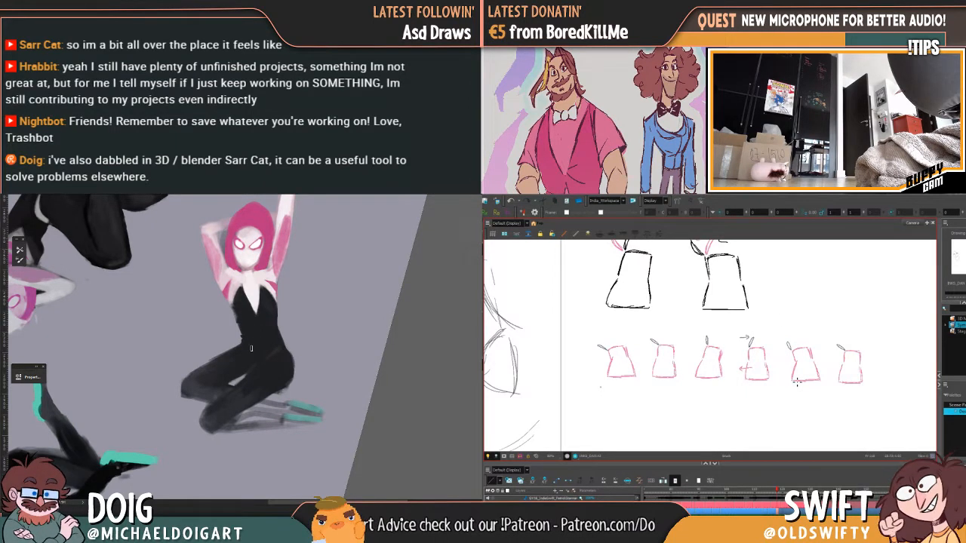
Sample the black of the reclining figure's suit for painting the kneeling figure
{"action": "mouse_move", "coordinate": [278, 290]}
{"action": "left_mouse_down"}
{"action": "mouse_move", "coordinate": [277, 334]}
{"action": "mouse_move", "coordinate": [289, 297]}
{"action": "left_mouse_up"}
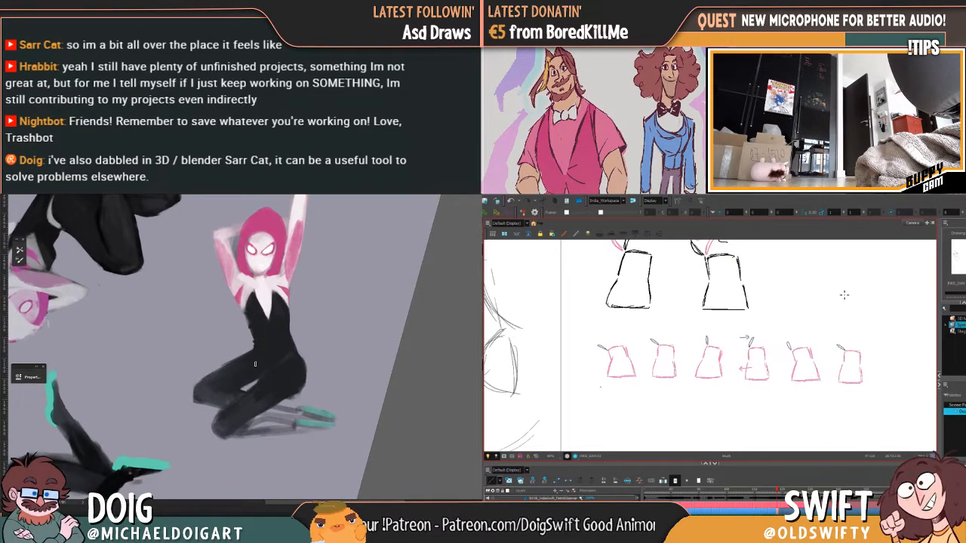
{"action": "left_click_drag", "start_coordinate": [218, 230], "coordinate": [270, 357]}
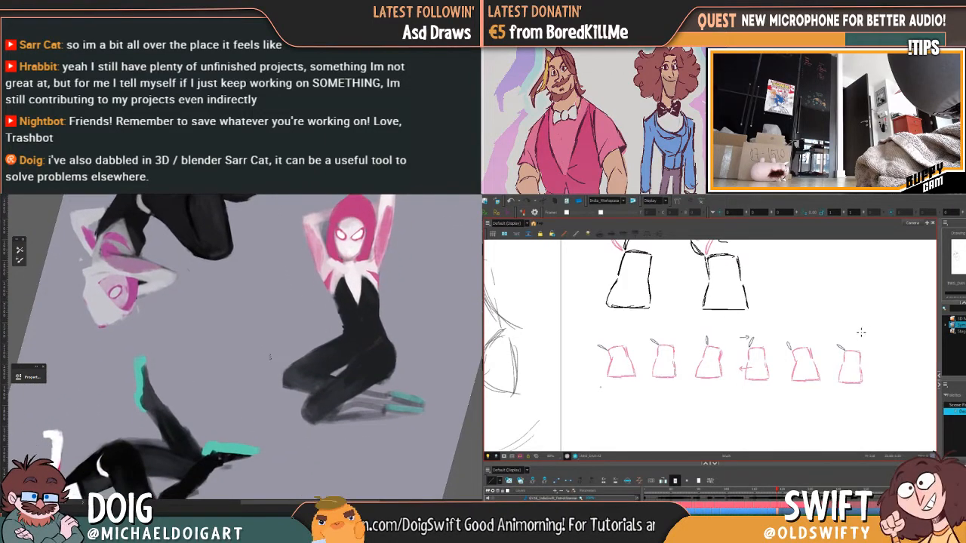
{"action": "left_click_drag", "start_coordinate": [225, 431], "coordinate": [256, 339]}
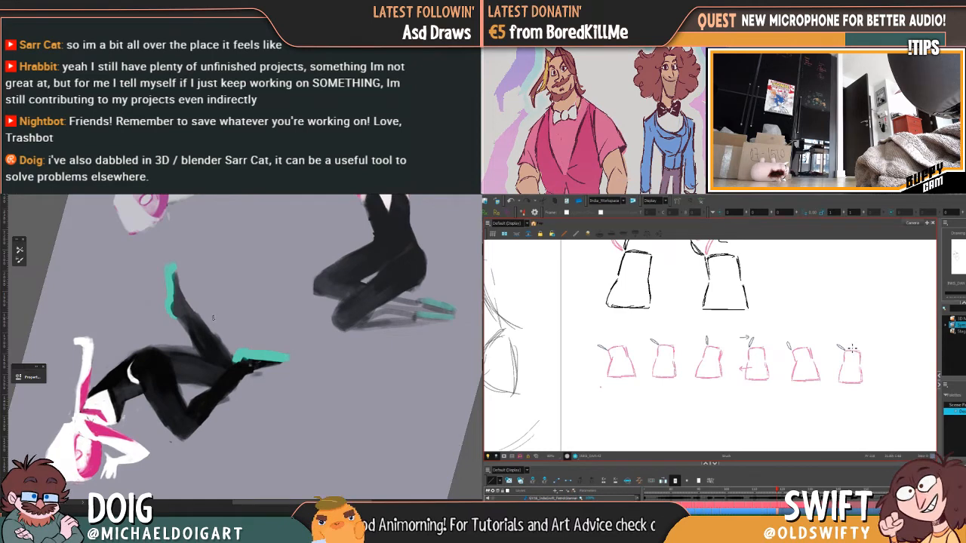
{"action": "left_click_drag", "start_coordinate": [354, 226], "coordinate": [257, 368]}
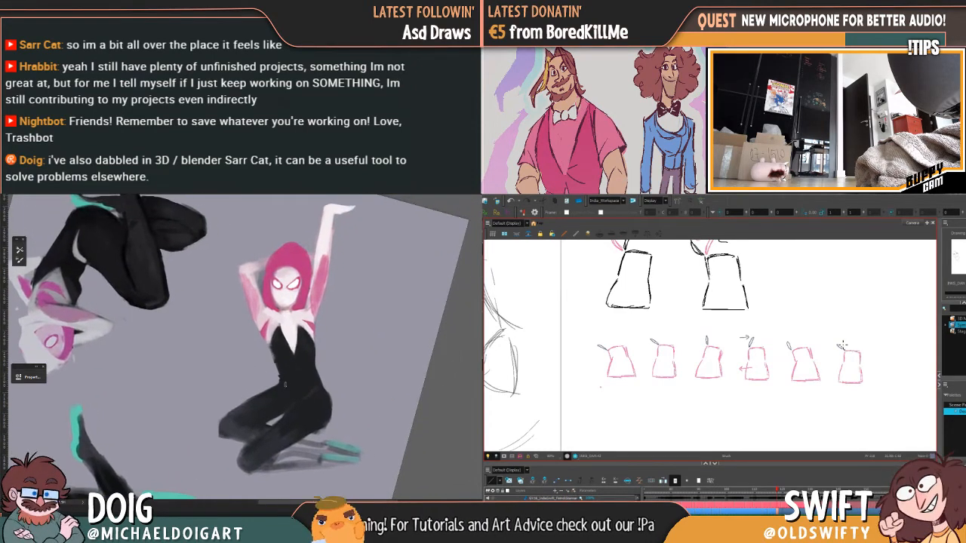
{"action": "left_click_drag", "start_coordinate": [127, 455], "coordinate": [143, 406]}
{"action": "left_click", "coordinate": [88, 453], "text": "alt"}
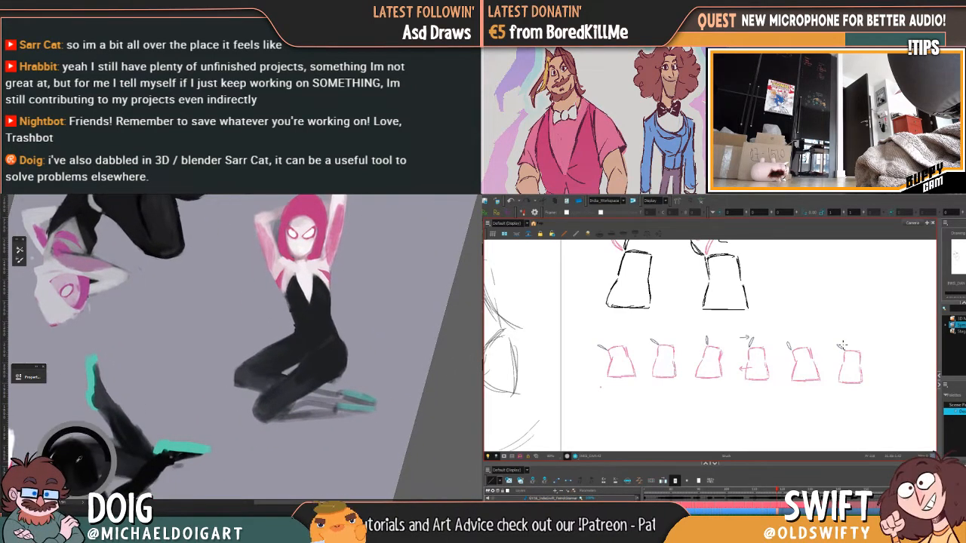
Delete the row of small sacks and the two larger flour sacks above it
{"action": "mouse_move", "coordinate": [643, 336]}
{"action": "left_mouse_down"}
{"action": "mouse_move", "coordinate": [607, 336]}
{"action": "mouse_move", "coordinate": [784, 409]}
{"action": "mouse_move", "coordinate": [872, 377]}
{"action": "mouse_move", "coordinate": [682, 333]}
{"action": "mouse_move", "coordinate": [615, 338]}
{"action": "left_mouse_up"}
{"action": "key", "text": "Delete"}
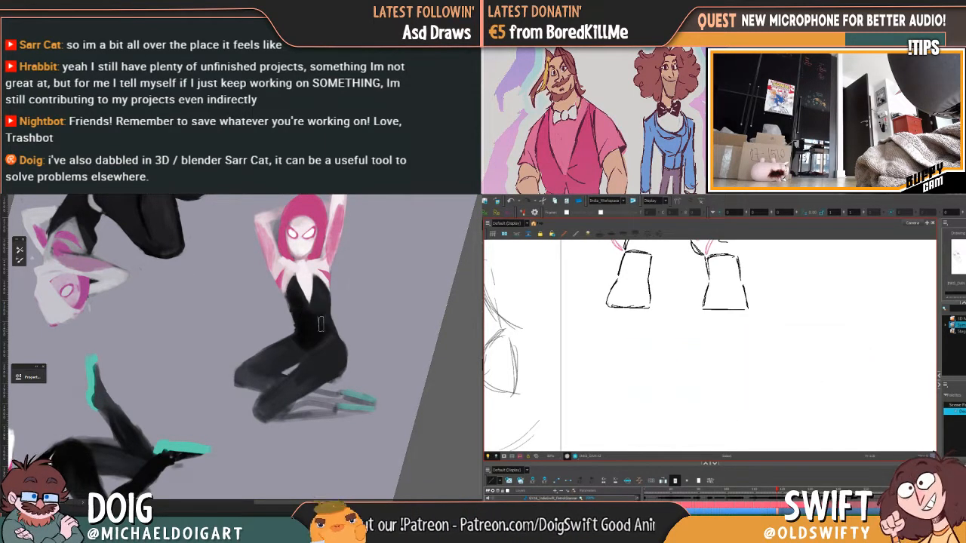
{"action": "mouse_move", "coordinate": [756, 353]}
{"action": "left_mouse_down"}
{"action": "mouse_move", "coordinate": [790, 405]}
{"action": "mouse_move", "coordinate": [817, 334]}
{"action": "mouse_move", "coordinate": [616, 299]}
{"action": "mouse_move", "coordinate": [754, 404]}
{"action": "mouse_move", "coordinate": [748, 395]}
{"action": "mouse_move", "coordinate": [891, 371]}
{"action": "mouse_move", "coordinate": [824, 398]}
{"action": "left_mouse_up"}
{"action": "key", "text": "Delete"}
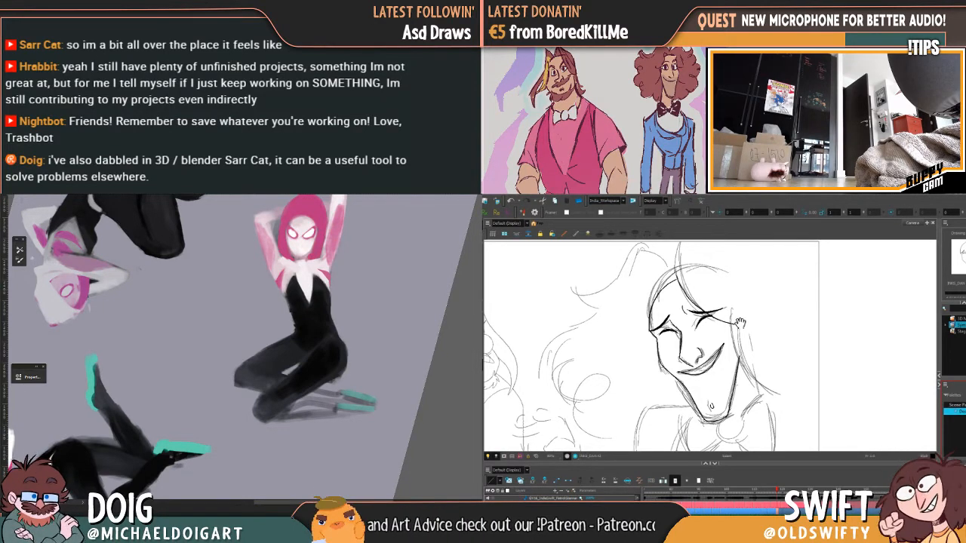
Ink the line running down behind the bow-tied character's jaw, comparing it with the neighbouring drawing
{"action": "left_click_drag", "start_coordinate": [741, 323], "coordinate": [761, 310]}
{"action": "key", "text": "f"}
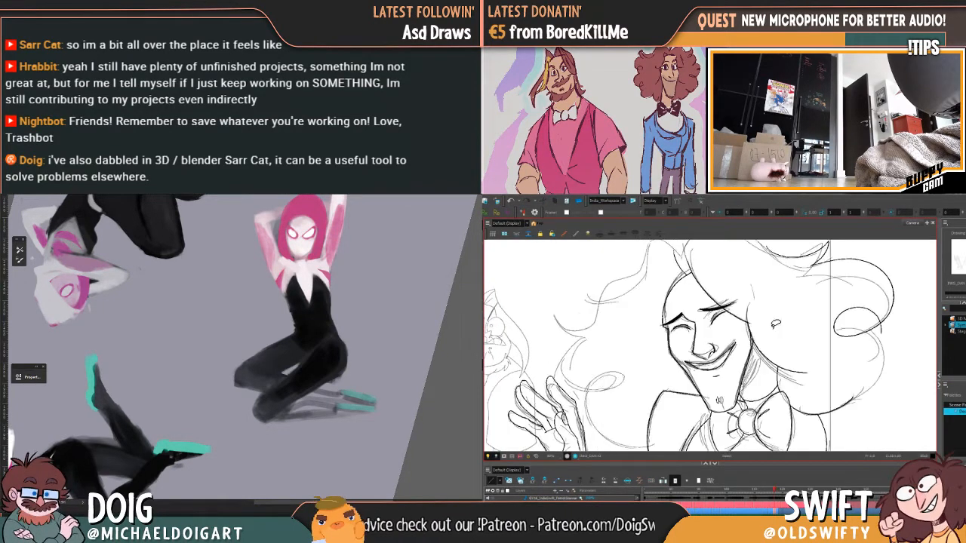
{"action": "key", "text": "g"}
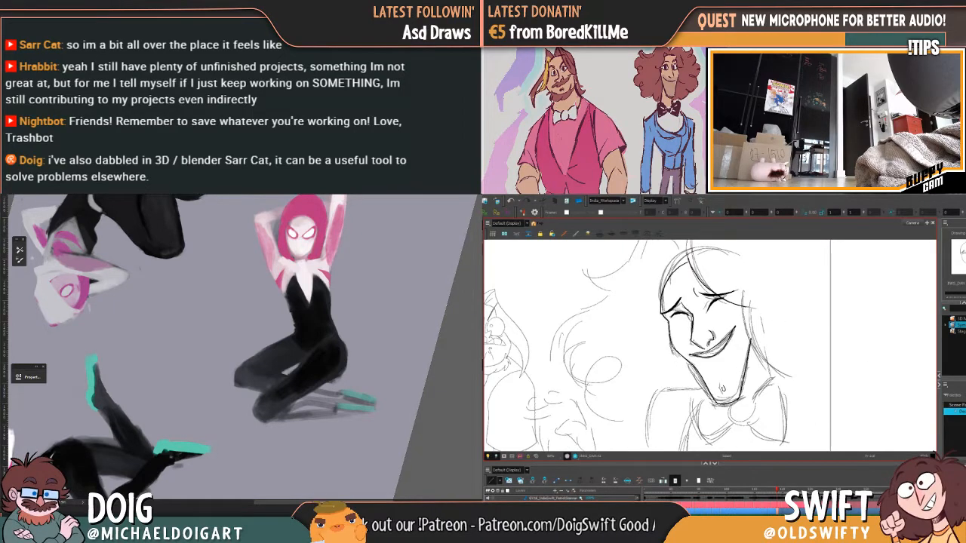
{"action": "key", "text": "f"}
{"action": "key", "text": "g"}
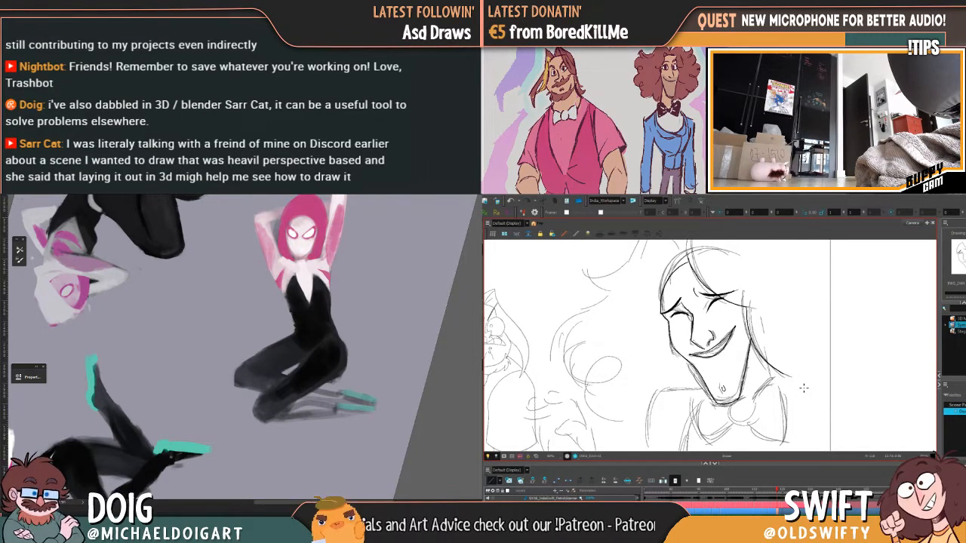
{"action": "left_click_drag", "start_coordinate": [775, 381], "coordinate": [790, 348]}
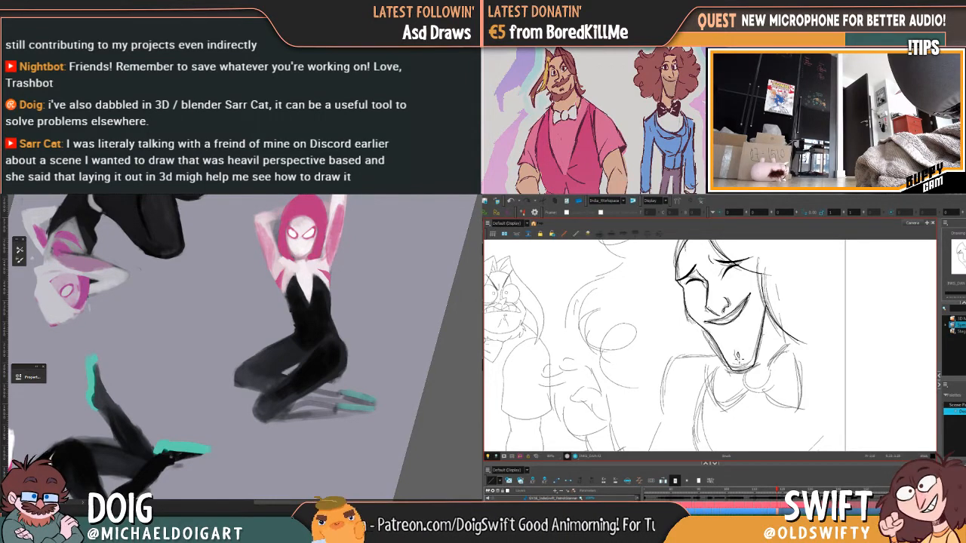
{"action": "mouse_move", "coordinate": [768, 332]}
{"action": "left_mouse_down"}
{"action": "mouse_move", "coordinate": [782, 369]}
{"action": "mouse_move", "coordinate": [795, 343]}
{"action": "mouse_move", "coordinate": [790, 283]}
{"action": "mouse_move", "coordinate": [823, 309]}
{"action": "mouse_move", "coordinate": [819, 339]}
{"action": "left_mouse_up"}
Ink the bent lower finger and palm crease of the bow-tied character's raised hand, checking against the neighbouring drawing
{"action": "key", "text": "f"}
{"action": "key", "text": "g"}
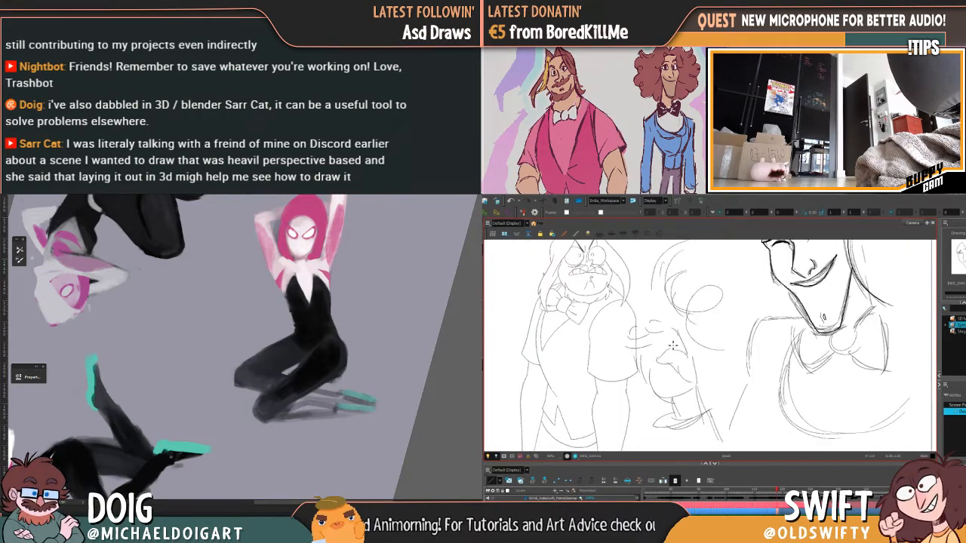
{"action": "key", "text": "f"}
{"action": "key", "text": "g"}
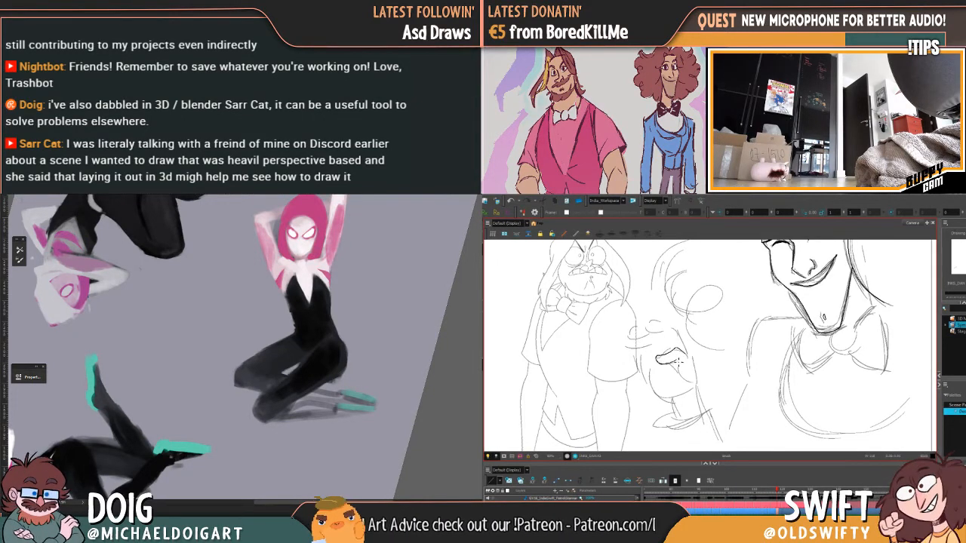
{"action": "key", "text": "f"}
{"action": "key", "text": "g"}
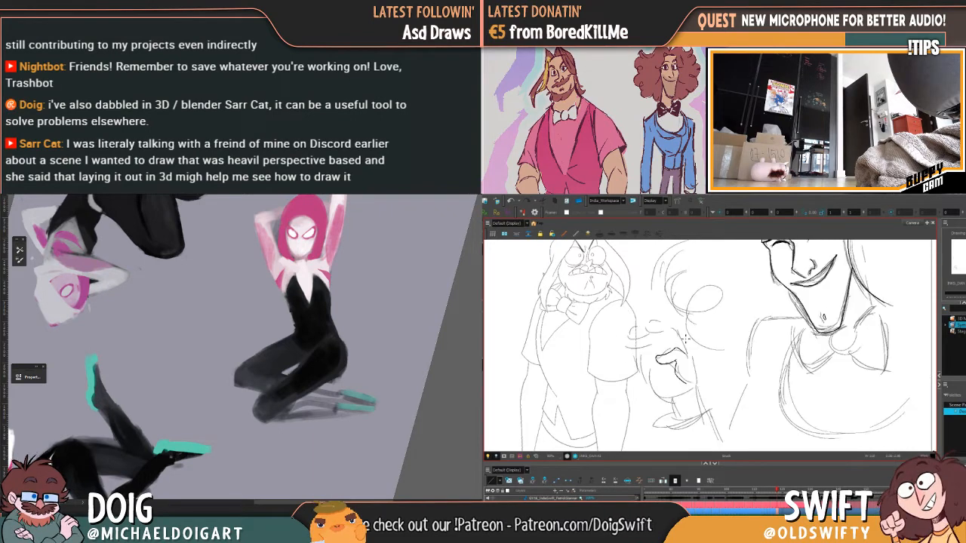
{"action": "key", "text": "f"}
{"action": "key", "text": "g"}
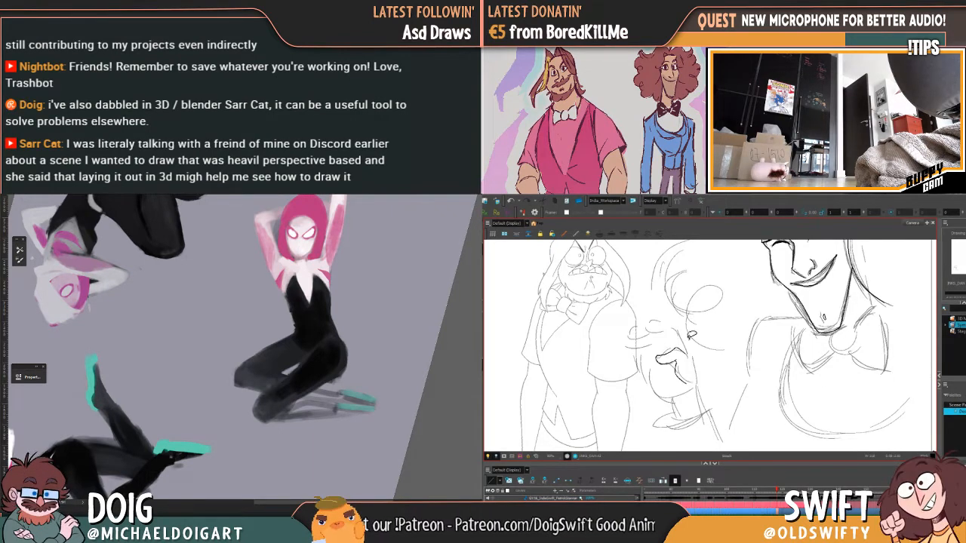
{"action": "key", "text": "f"}
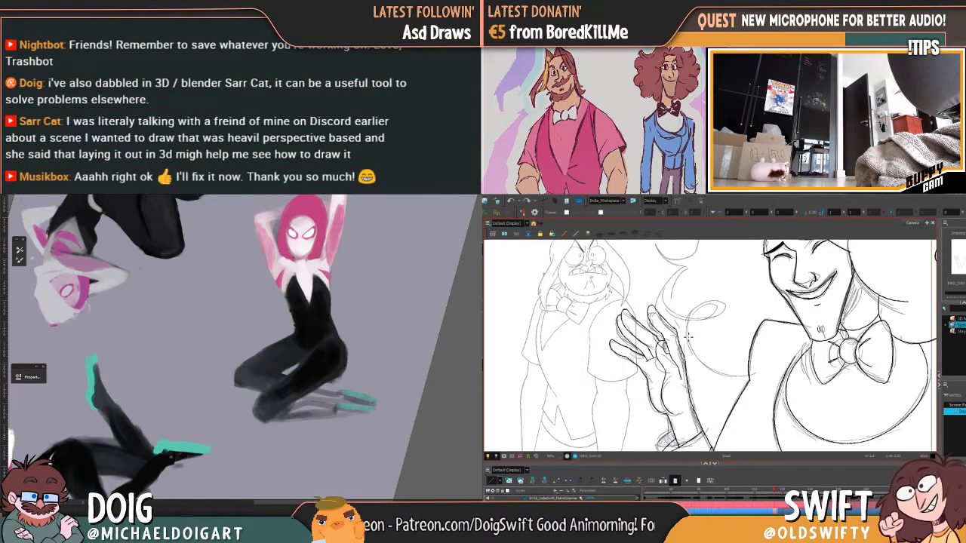
{"action": "key", "text": "g"}
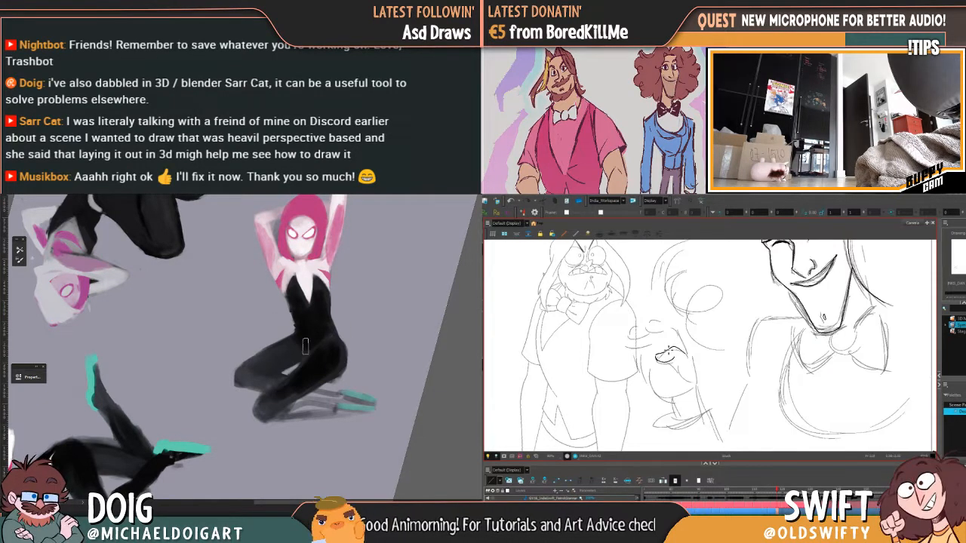
Undo the last stroke on the raised hand and rework the bent finger's tip
{"action": "key", "text": "f"}
{"action": "key", "text": "g"}
{"action": "key", "text": "ctrl+z"}
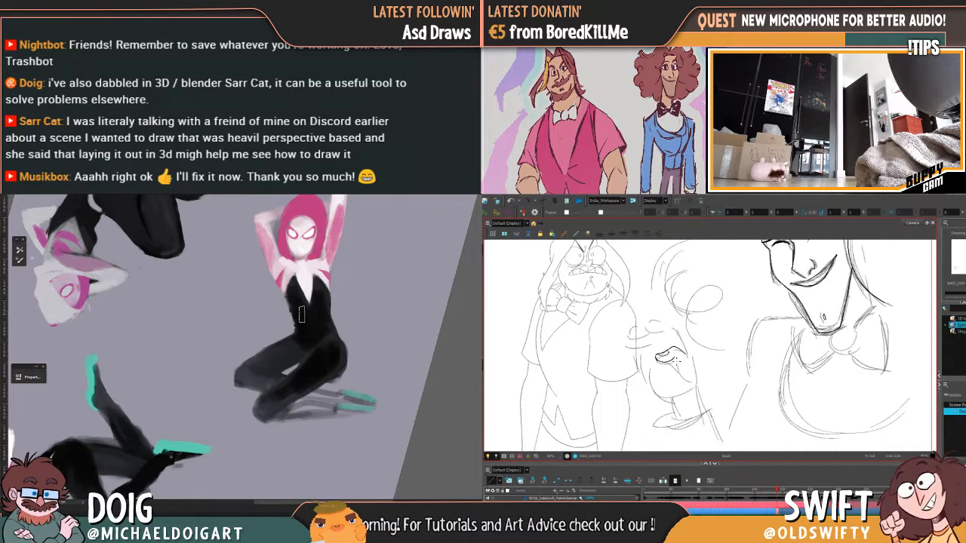
{"action": "key", "text": "f"}
{"action": "key", "text": "g"}
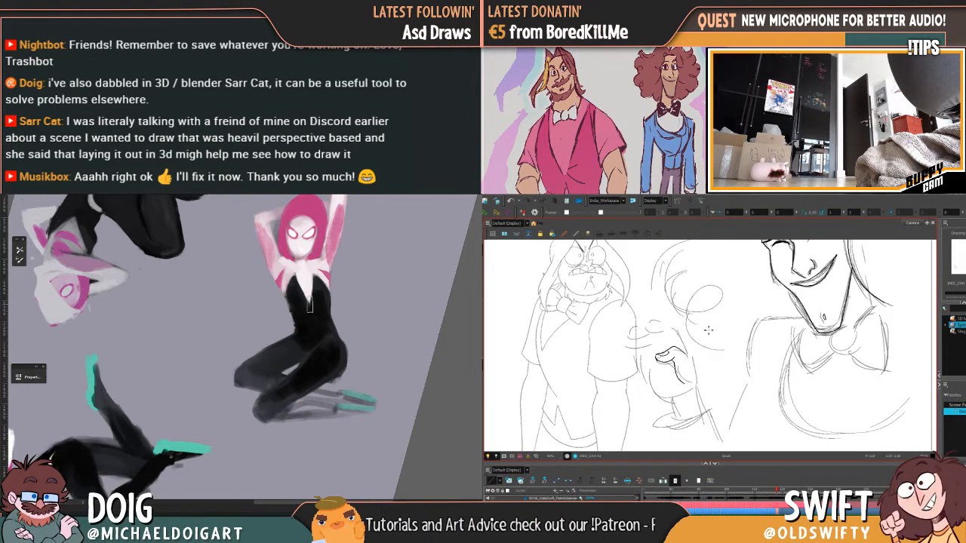
Flip repeatedly between the two neighbouring drawings to compare the raised hand's finger positions
{"action": "key", "text": "f"}
{"action": "key", "text": "g"}
{"action": "key", "text": "f"}
{"action": "key", "text": "g"}
{"action": "key", "text": "f"}
{"action": "key", "text": "g"}
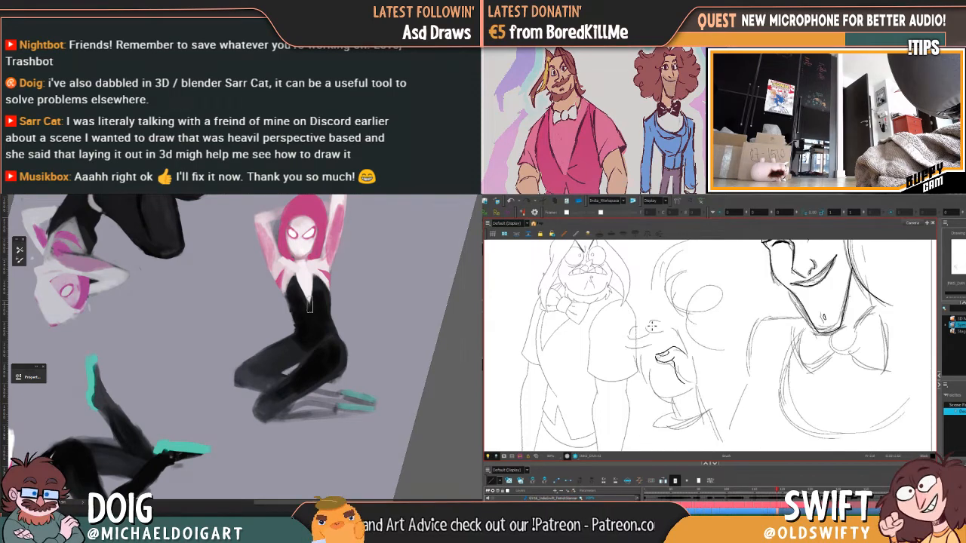
{"action": "key", "text": "f"}
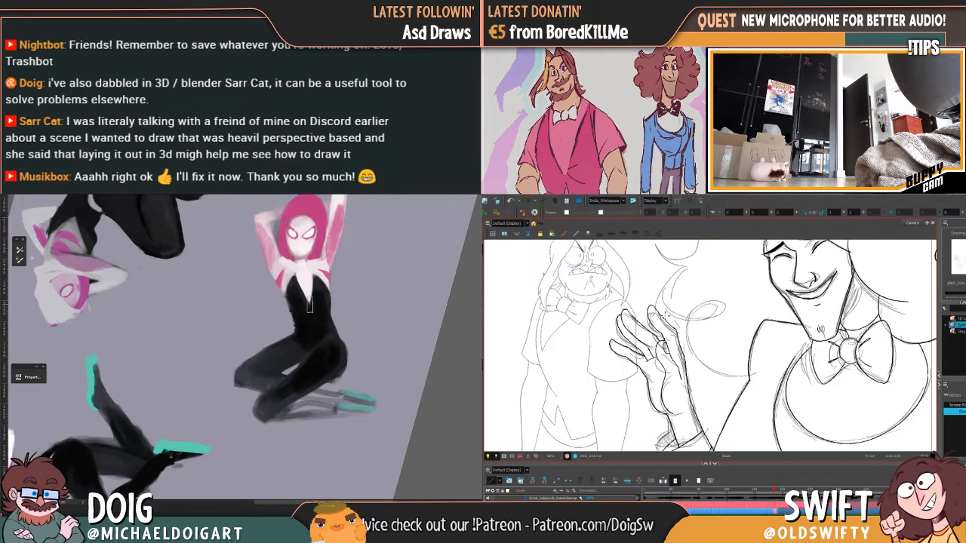
{"action": "key", "text": "g"}
{"action": "key", "text": "f"}
{"action": "key", "text": "g"}
{"action": "scroll", "coordinate": [309, 337], "scroll_direction": "up", "scroll_amount": 2}
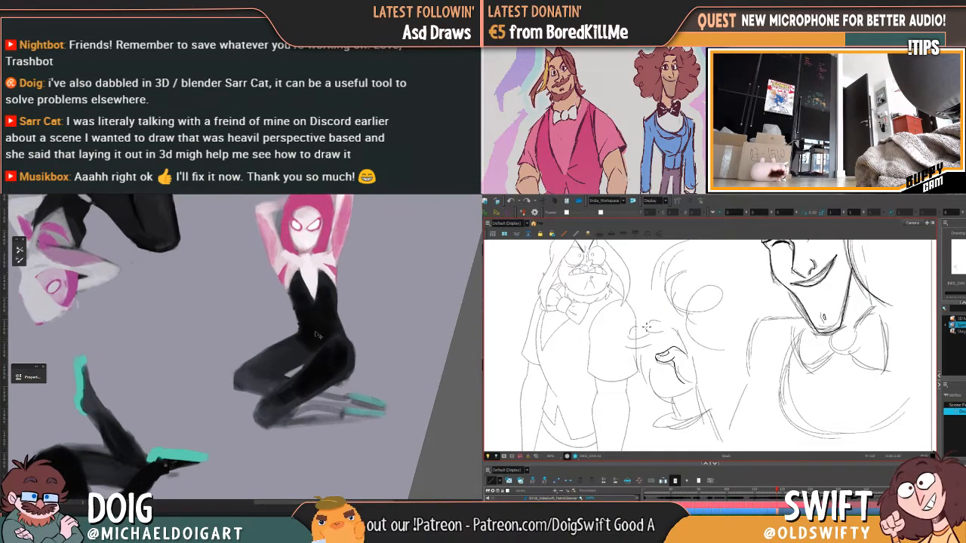
Ink the upper finger of the raised hand from its tip to the knuckle
{"action": "key", "text": "f"}
{"action": "key", "text": "g"}
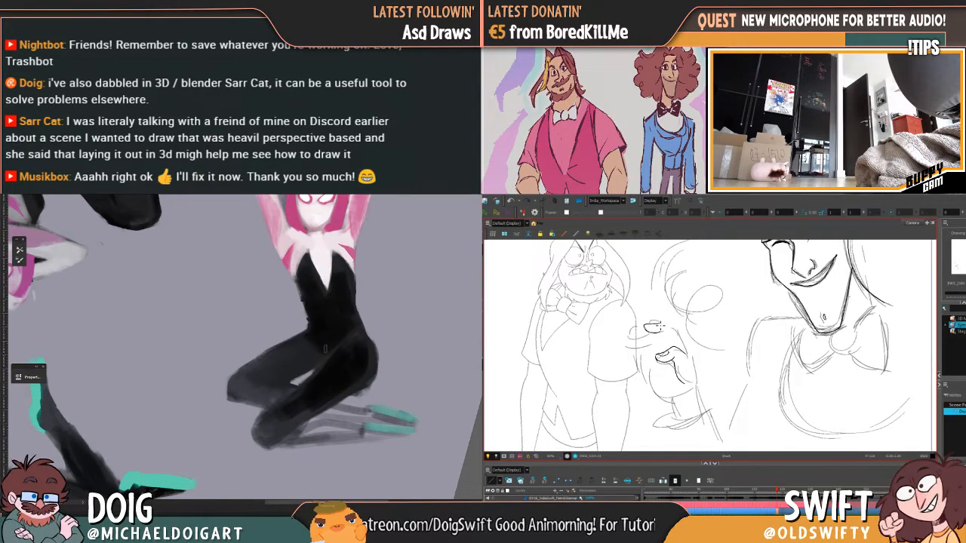
{"action": "key", "text": "f"}
{"action": "key", "text": "g"}
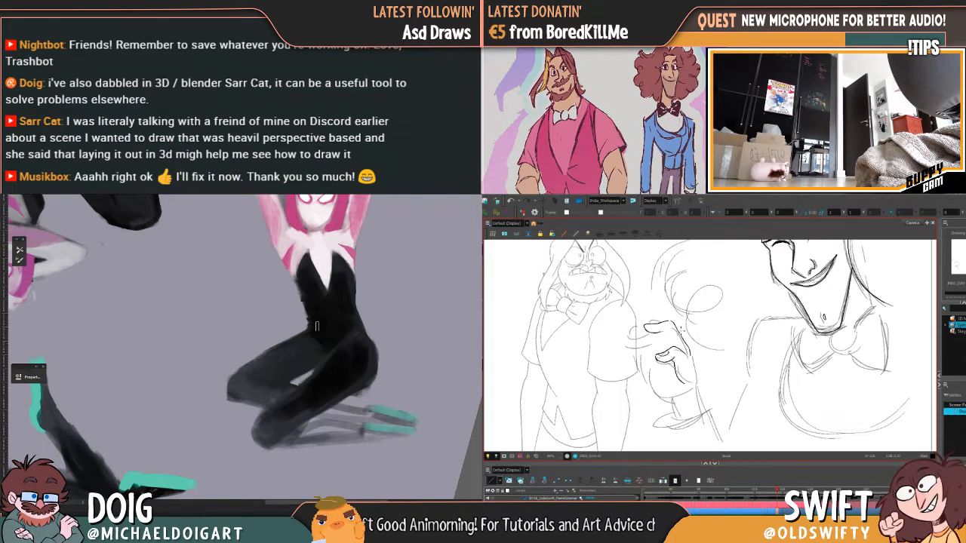
Ink the upper finger's knuckle and the back of the raised hand down towards the wrist, checking against the neighbouring drawing
{"action": "mouse_move", "coordinate": [336, 342]}
{"action": "left_mouse_down"}
{"action": "mouse_move", "coordinate": [332, 353]}
{"action": "mouse_move", "coordinate": [302, 359]}
{"action": "left_mouse_up"}
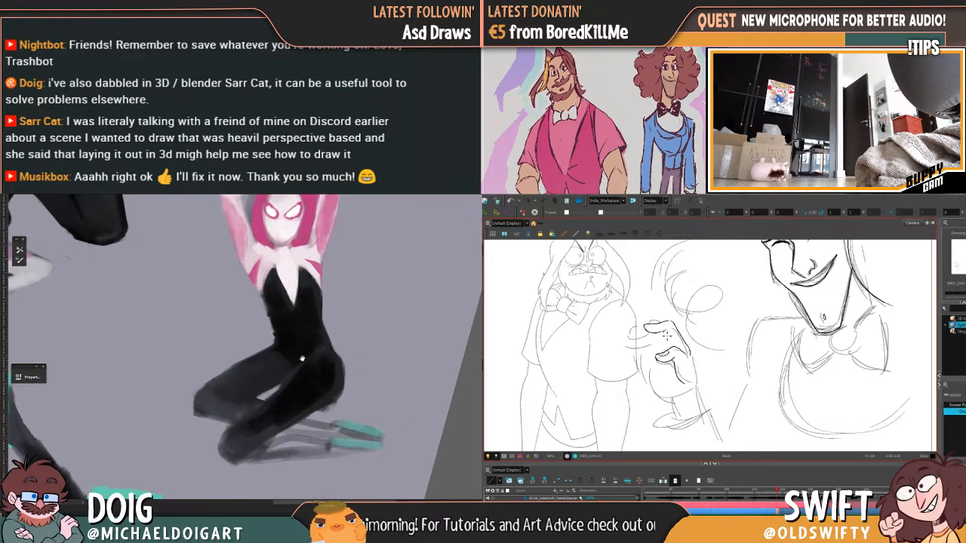
{"action": "key", "text": "f"}
{"action": "key", "text": "g"}
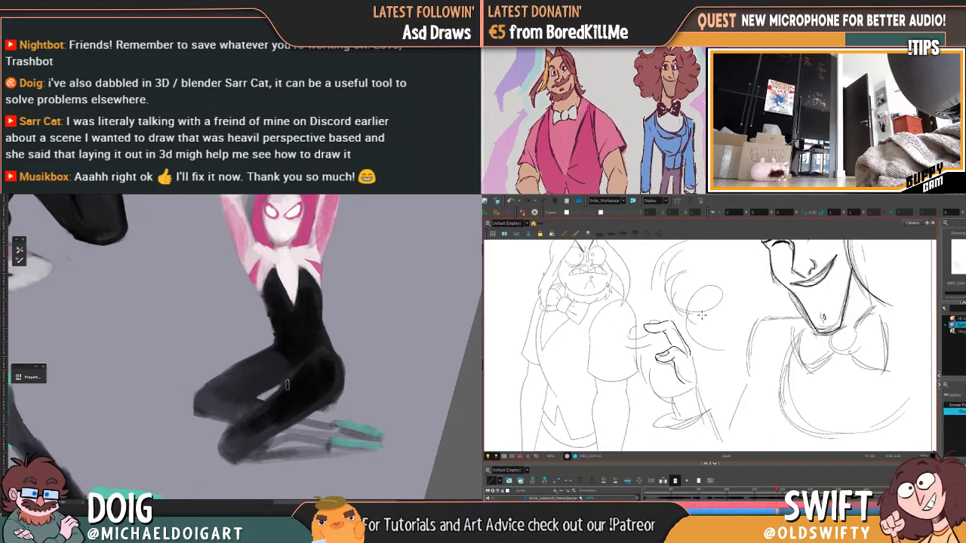
{"action": "key", "text": "f"}
{"action": "key", "text": "g"}
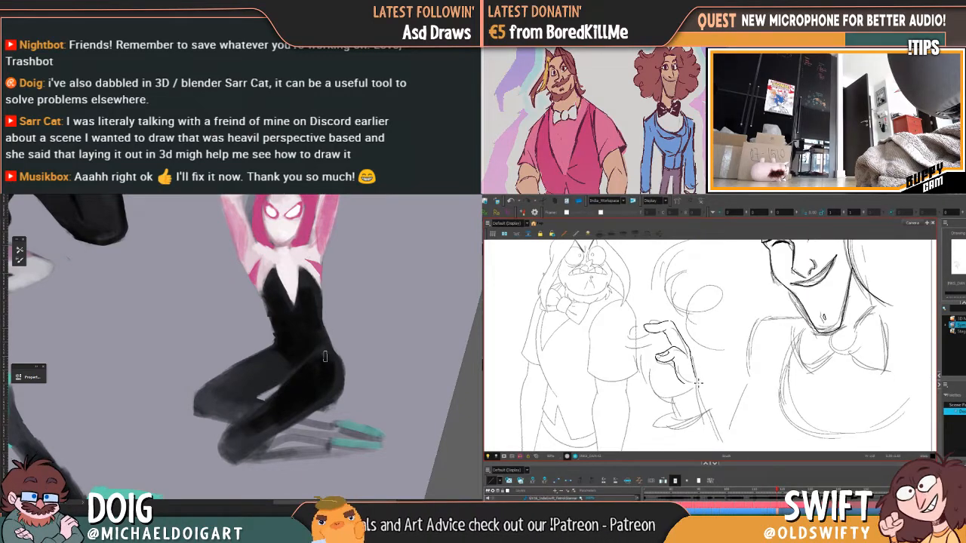
Refine the heel of the raised hand near the wrist, undoing the last stroke and comparing with the neighbouring drawing
{"action": "mouse_move", "coordinate": [698, 384]}
{"action": "left_mouse_down"}
{"action": "mouse_move", "coordinate": [698, 397]}
{"action": "mouse_move", "coordinate": [683, 393]}
{"action": "left_mouse_up"}
{"action": "key", "text": "f"}
{"action": "key", "text": "g"}
{"action": "key", "text": "f"}
{"action": "key", "text": "g"}
{"action": "key", "text": "f"}
{"action": "key", "text": "g"}
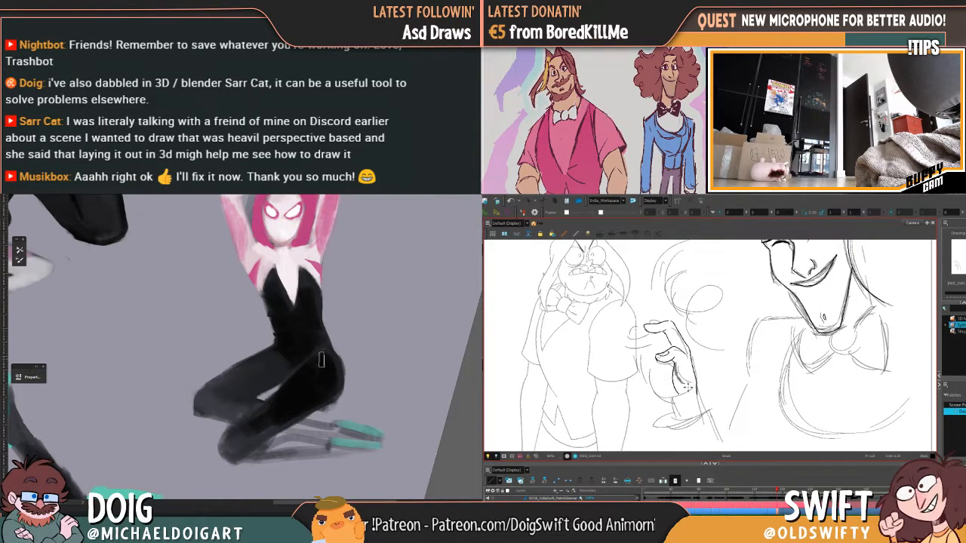
{"action": "key", "text": "ctrl+z"}
{"action": "key", "text": "f"}
{"action": "key", "text": "g"}
{"action": "key", "text": "f"}
{"action": "key", "text": "g"}
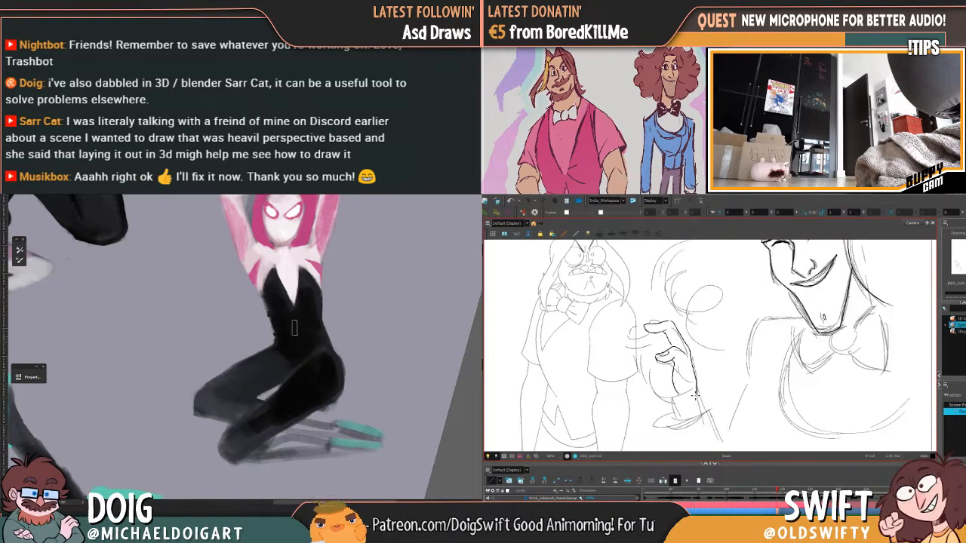
Flip between the two neighbouring drawings to compare the raised hand's wrist and finger placement
{"action": "key", "text": "f"}
{"action": "key", "text": "g"}
{"action": "key", "text": "f"}
{"action": "key", "text": "g"}
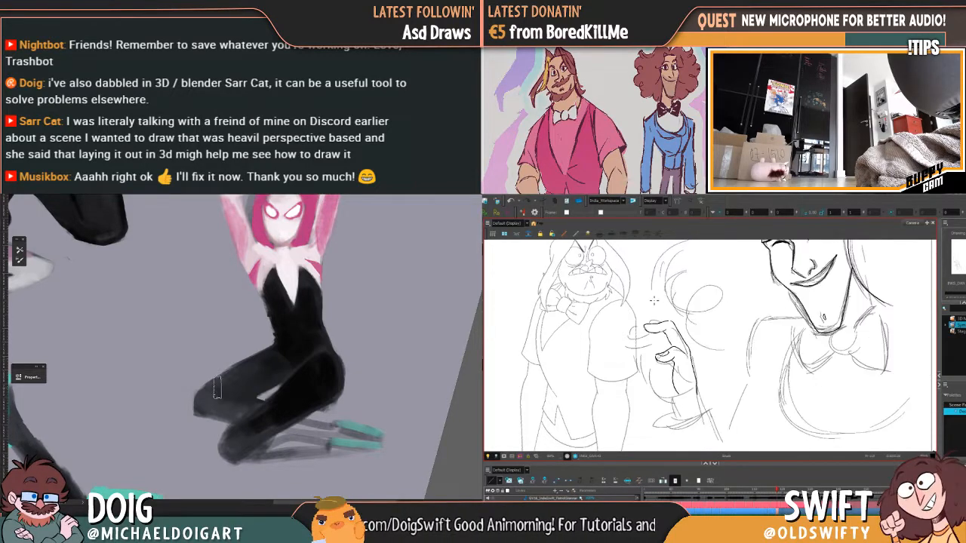
{"action": "key", "text": "f"}
{"action": "key", "text": "g"}
{"action": "key", "text": "f"}
{"action": "key", "text": "g"}
{"action": "key", "text": "ctrl+minus"}
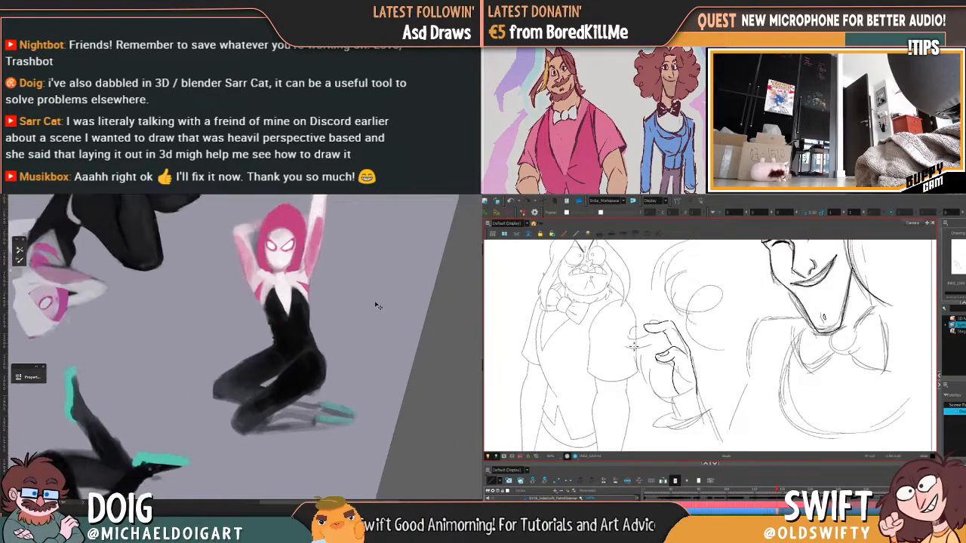
Ink the outstretched upper finger of the bow-tied character's raised hand out to its tip, checking against the neighbouring drawing
{"action": "key", "text": "f"}
{"action": "key", "text": "ctrl+minus"}
{"action": "key", "text": "ctrl+minus"}
{"action": "key", "text": "g"}
{"action": "key", "text": "f"}
{"action": "key", "text": "g"}
{"action": "key", "text": "ctrl+plus"}
{"action": "key", "text": "ctrl+plus"}
{"action": "key", "text": "ctrl+plus"}
{"action": "key", "text": "f"}
{"action": "key", "text": "g"}
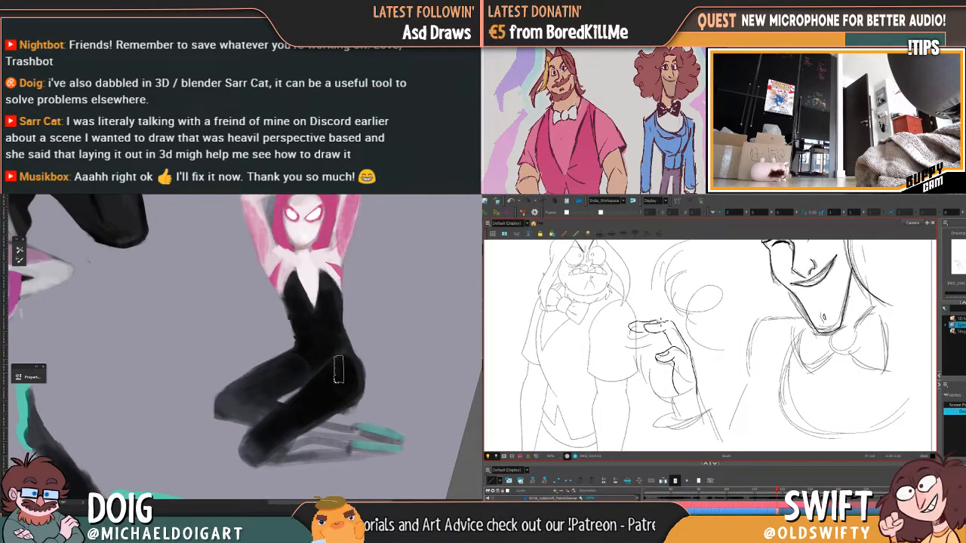
{"action": "key", "text": "f"}
{"action": "key", "text": "g"}
Sample the dark suit colour and fill in the kneeling figure's folded near lower leg
{"action": "left_click", "coordinate": [288, 379], "text": "alt"}
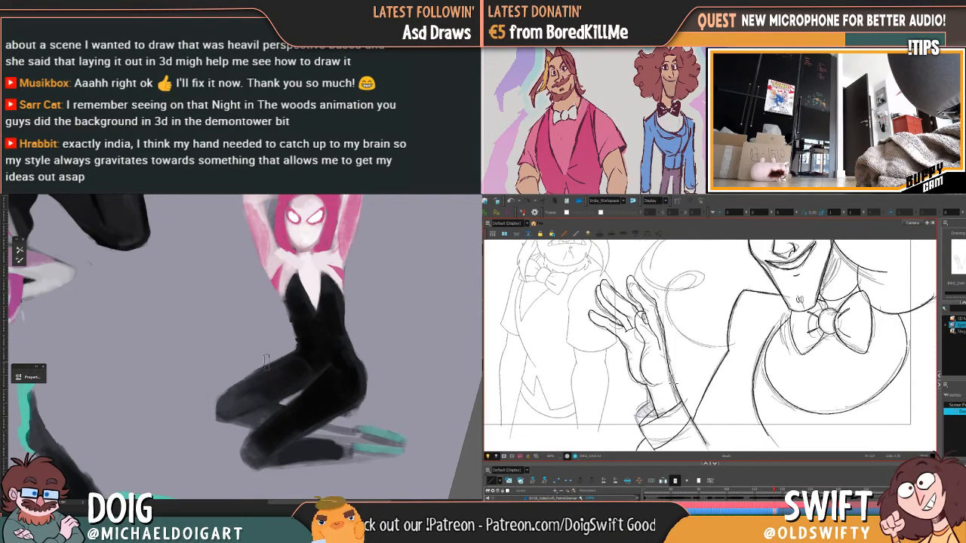
{"action": "mouse_move", "coordinate": [302, 364]}
{"action": "left_mouse_down"}
{"action": "mouse_move", "coordinate": [294, 374]}
{"action": "mouse_move", "coordinate": [291, 359]}
{"action": "mouse_move", "coordinate": [286, 387]}
{"action": "left_mouse_up"}
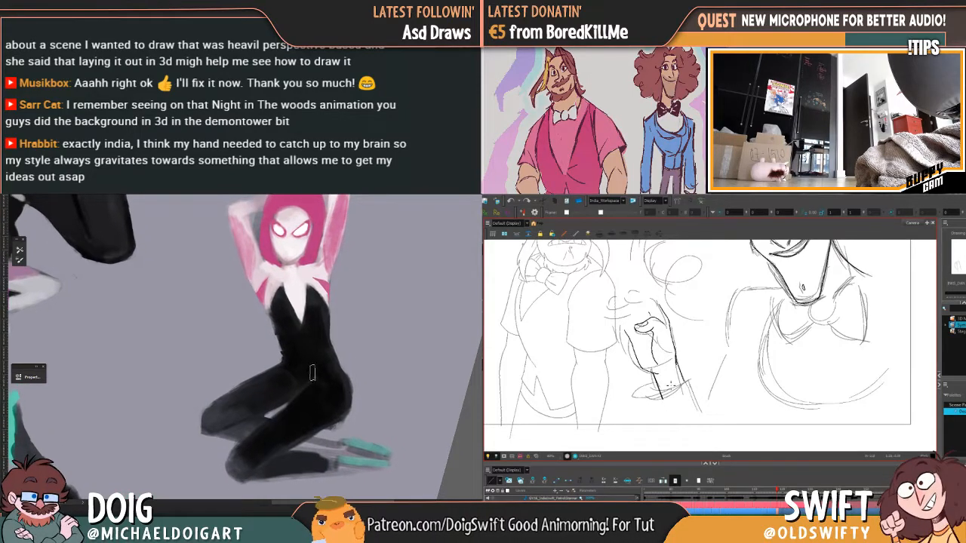
Ink the cuff opening across the raised hand's wrist, replacing the rounded first stroke and checking against the neighbouring drawing
{"action": "key", "text": "f"}
{"action": "key", "text": "g"}
{"action": "key", "text": "f"}
{"action": "key", "text": "g"}
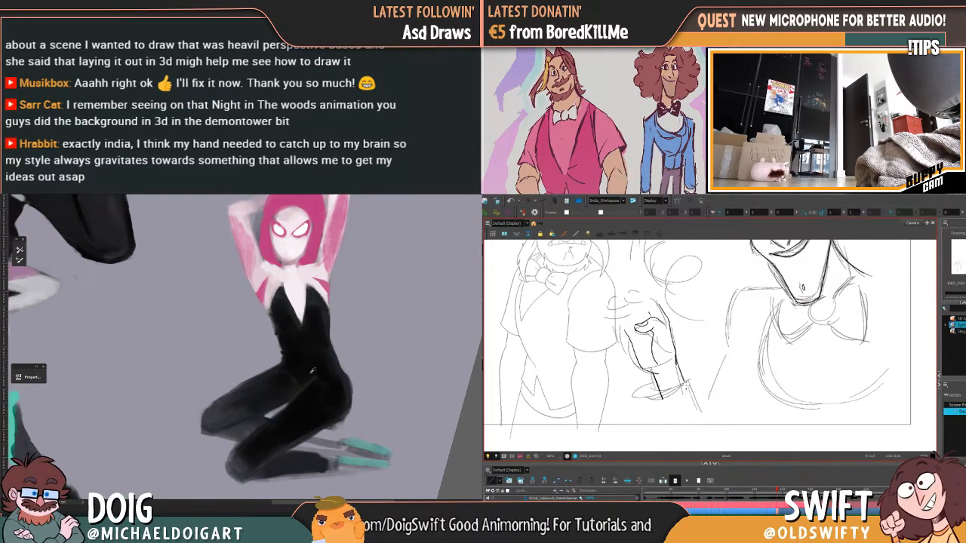
{"action": "left_click_drag", "start_coordinate": [684, 391], "coordinate": [655, 405]}
{"action": "key", "text": "f"}
{"action": "key", "text": "g"}
{"action": "key", "text": "f"}
{"action": "key", "text": "g"}
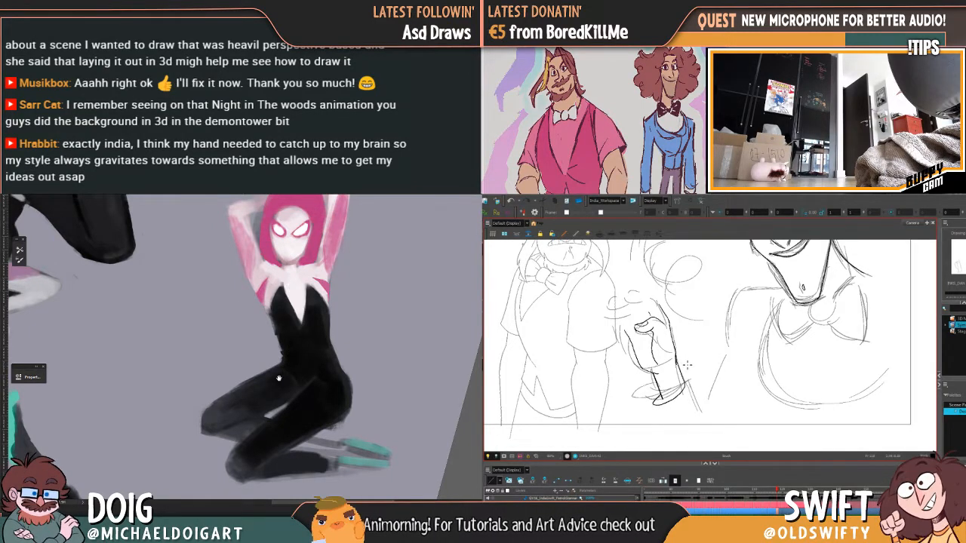
{"action": "mouse_move", "coordinate": [279, 367]}
{"action": "left_mouse_down"}
{"action": "mouse_move", "coordinate": [272, 390]}
{"action": "mouse_move", "coordinate": [246, 348]}
{"action": "left_mouse_up"}
{"action": "key", "text": "ctrl+z"}
{"action": "mouse_move", "coordinate": [664, 397]}
{"action": "left_mouse_down"}
{"action": "mouse_move", "coordinate": [651, 408]}
{"action": "mouse_move", "coordinate": [690, 381]}
{"action": "left_mouse_up"}
{"action": "key", "text": "f"}
{"action": "key", "text": "g"}
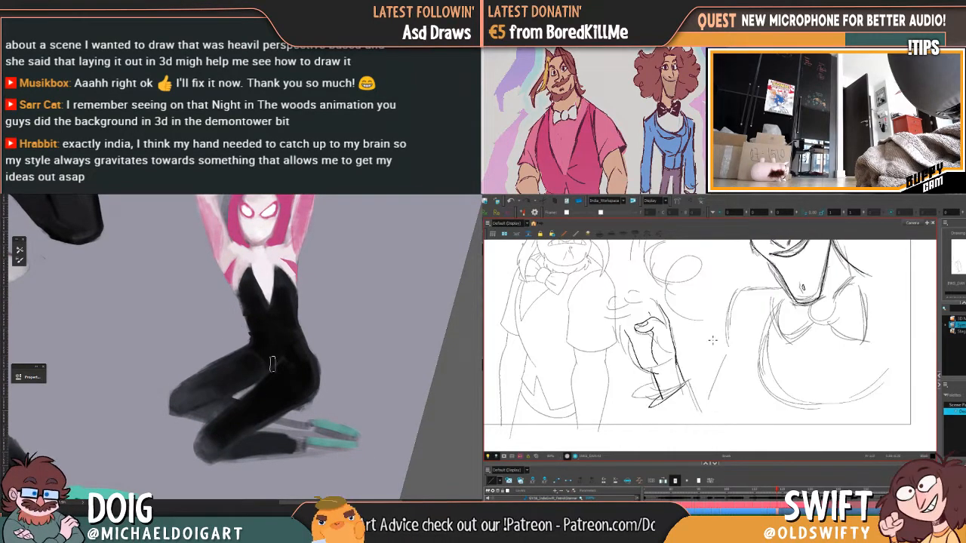
Darken the gap between the kneeling figure's thighs and check the whole pose
{"action": "left_click_drag", "start_coordinate": [242, 400], "coordinate": [264, 382]}
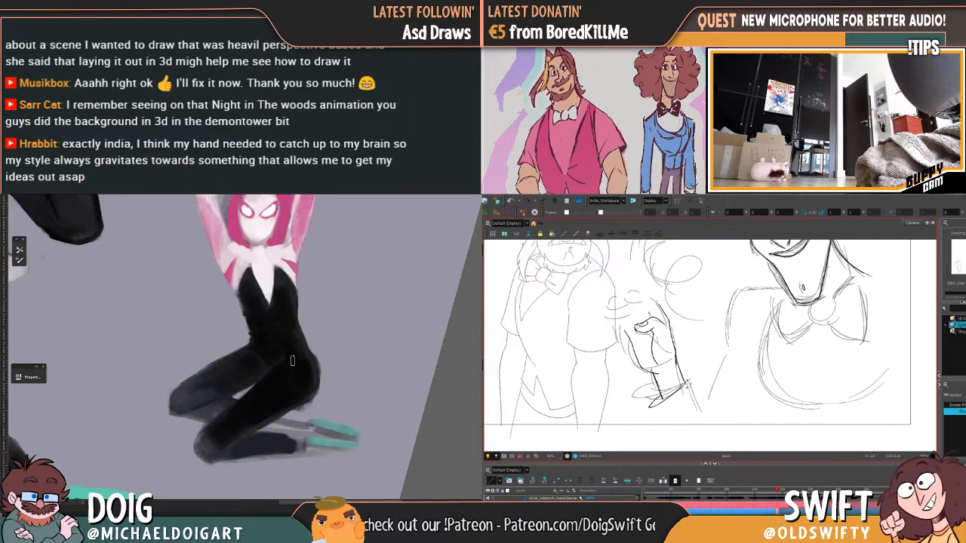
{"action": "key", "text": "f"}
{"action": "key", "text": "g"}
{"action": "key", "text": "ctrl+minus"}
{"action": "key", "text": "ctrl+minus"}
Ink the outer edge of the raised arm's sleeve below the wrist, comparing it with the neighbouring drawing
{"action": "left_click_drag", "start_coordinate": [687, 384], "coordinate": [700, 413]}
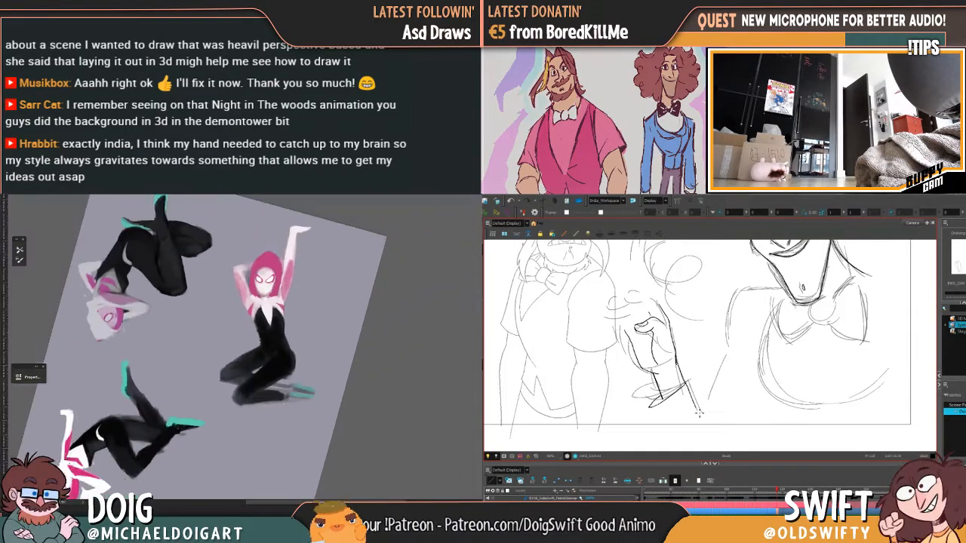
{"action": "key", "text": "ctrl+plus"}
{"action": "key", "text": "ctrl+plus"}
{"action": "key", "text": "ctrl+plus"}
{"action": "key", "text": "f"}
{"action": "key", "text": "g"}
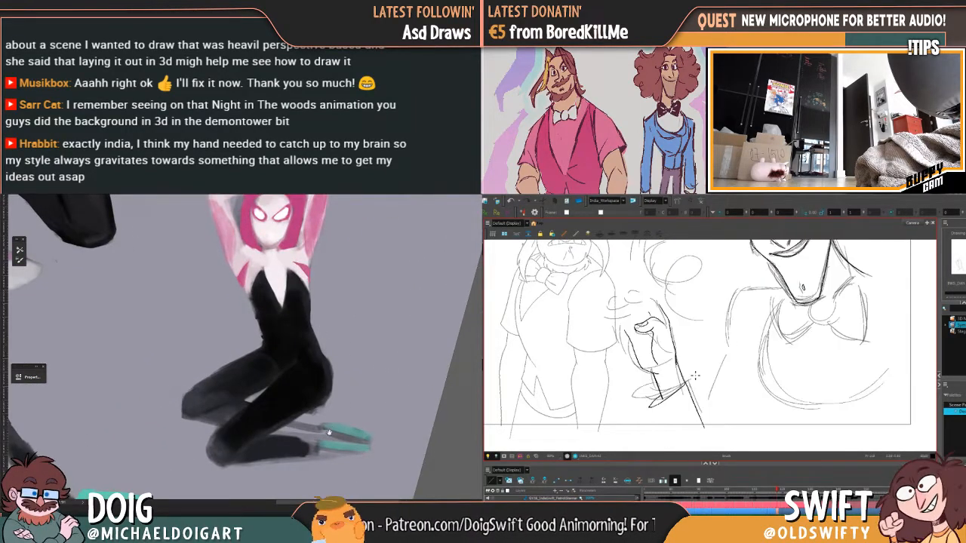
{"action": "key", "text": "f"}
{"action": "left_click_drag", "start_coordinate": [329, 433], "coordinate": [337, 380]}
{"action": "key", "text": "g"}
{"action": "left_click_drag", "start_coordinate": [679, 419], "coordinate": [704, 391]}
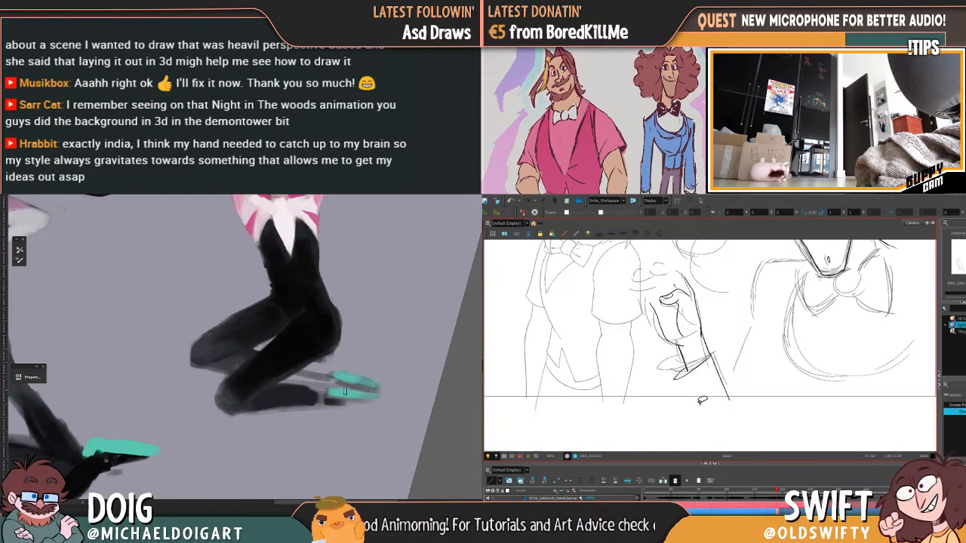
Stretch the cuff stroke slightly outward at its lower corner and compare it with the neighbouring drawing
{"action": "left_click_drag", "start_coordinate": [282, 399], "coordinate": [286, 398]}
{"action": "left_click", "coordinate": [344, 377], "text": "alt"}
{"action": "left_click", "coordinate": [686, 374]}
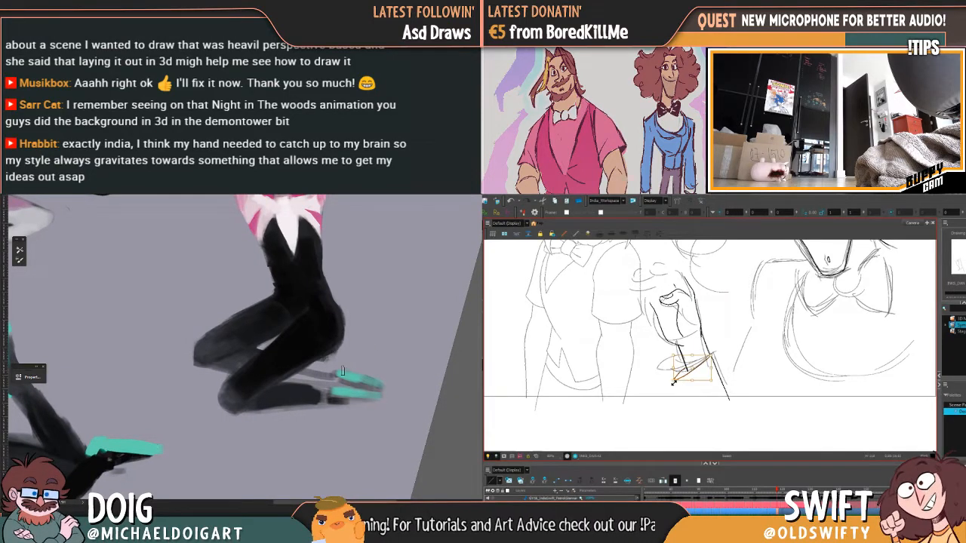
{"action": "left_click_drag", "start_coordinate": [674, 382], "coordinate": [673, 384]}
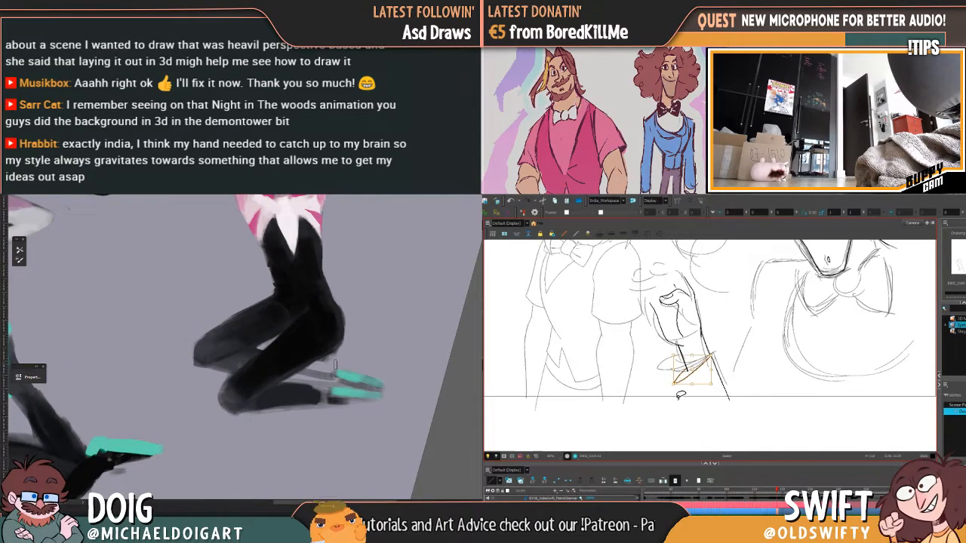
{"action": "left_click", "coordinate": [683, 395]}
{"action": "key", "text": "f"}
{"action": "key", "text": "g"}
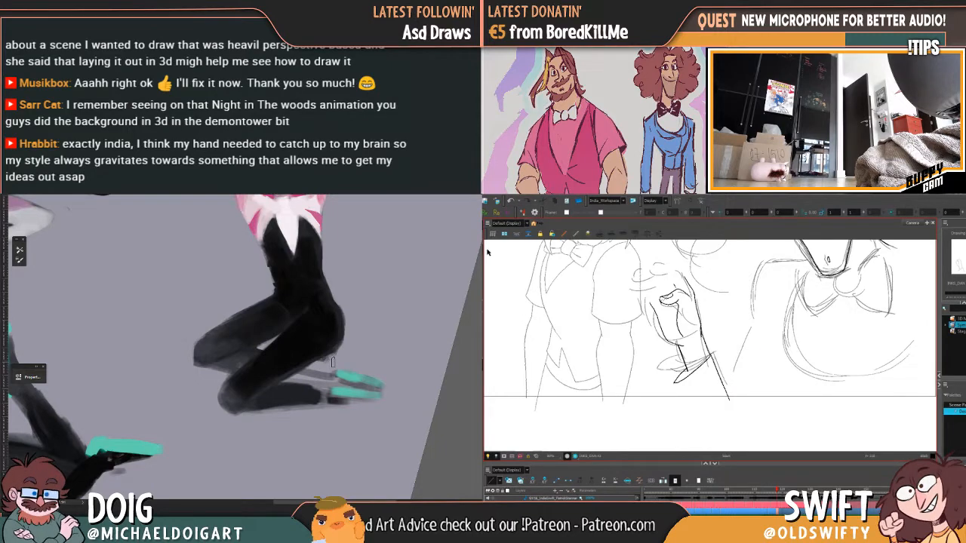
{"action": "key", "text": "f"}
{"action": "key", "text": "g"}
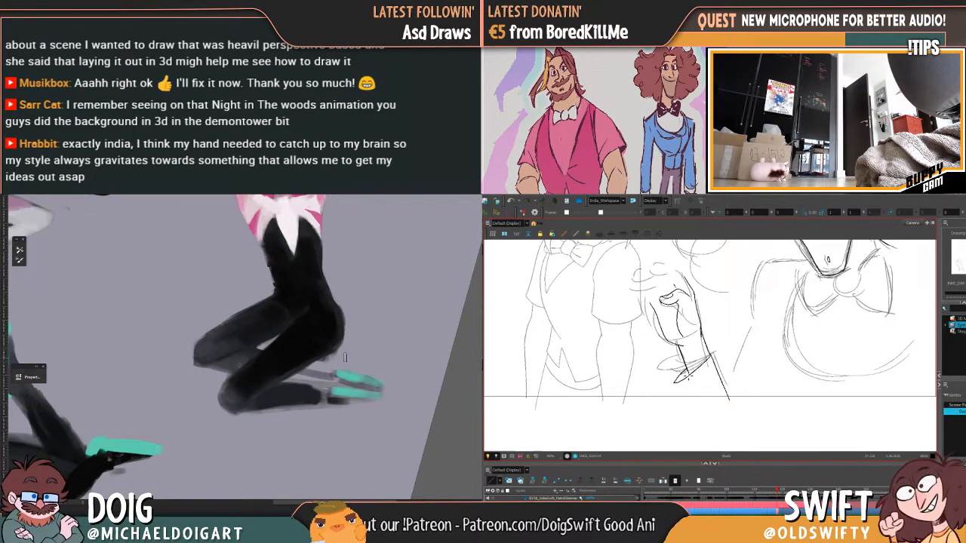
Ink the front rim and inner side of the raised arm's cuff, checking its shape against the neighbouring drawing
{"action": "left_click_drag", "start_coordinate": [688, 375], "coordinate": [714, 354]}
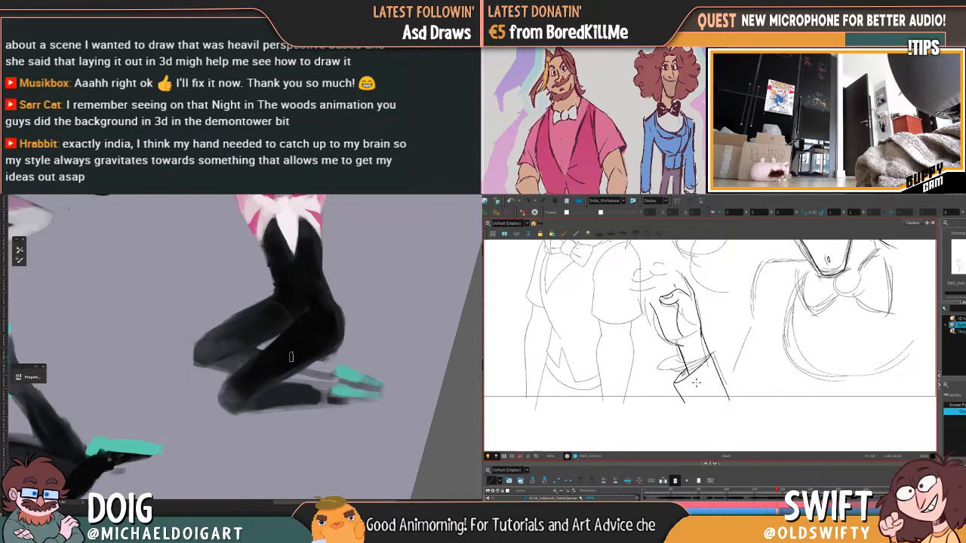
{"action": "key", "text": "f"}
{"action": "key", "text": "g"}
{"action": "key", "text": "f"}
{"action": "key", "text": "g"}
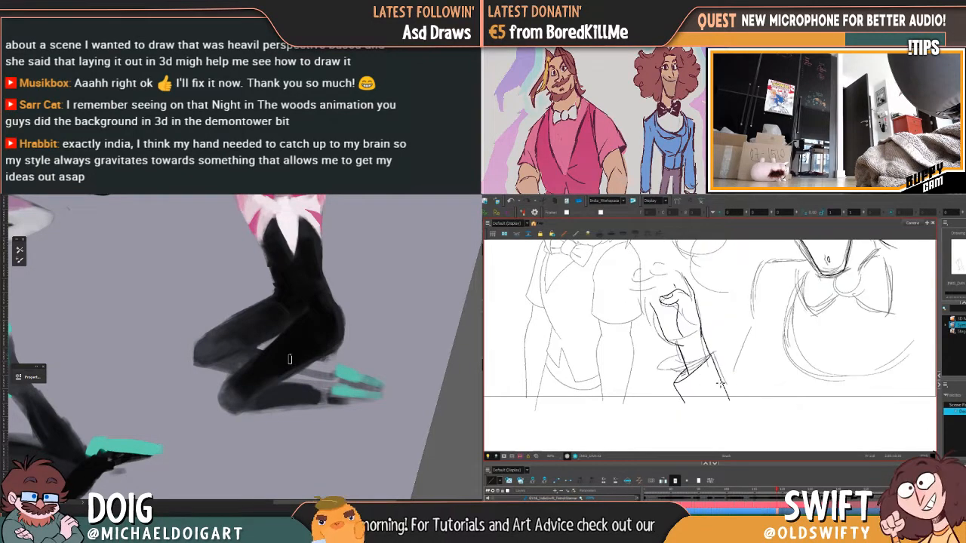
{"action": "key", "text": "f"}
{"action": "key", "text": "g"}
{"action": "key", "text": "f"}
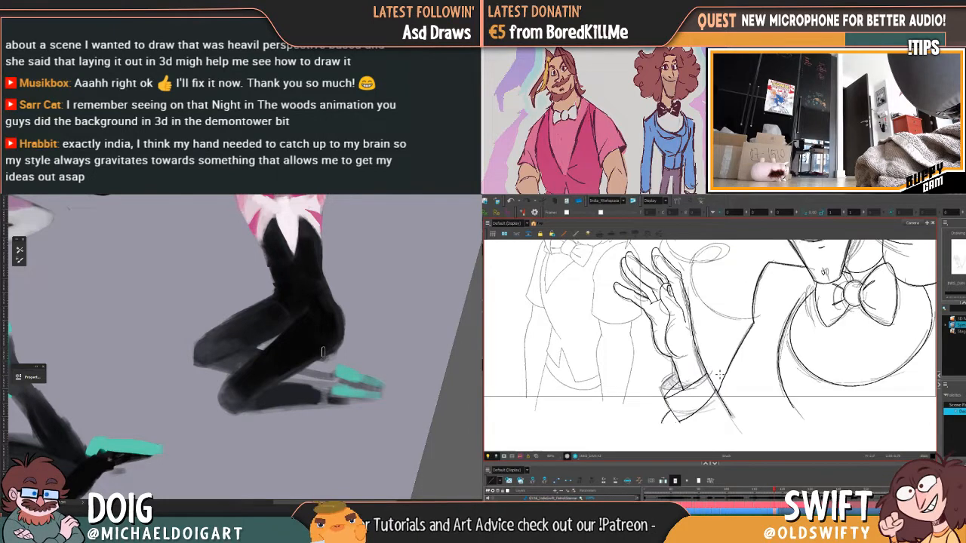
{"action": "key", "text": "g"}
Close the cuff with a curved lower edge across the sleeve and check it against the neighbouring drawing
{"action": "left_click_drag", "start_coordinate": [708, 401], "coordinate": [698, 405]}
{"action": "left_click", "coordinate": [258, 385], "text": "alt"}
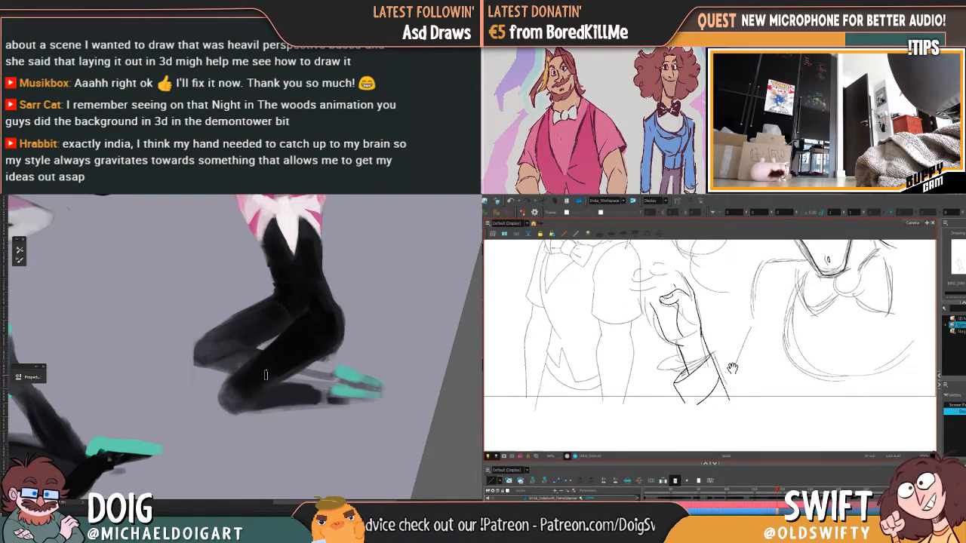
{"action": "left_click_drag", "start_coordinate": [733, 369], "coordinate": [732, 421]}
{"action": "key", "text": "f"}
{"action": "key", "text": "g"}
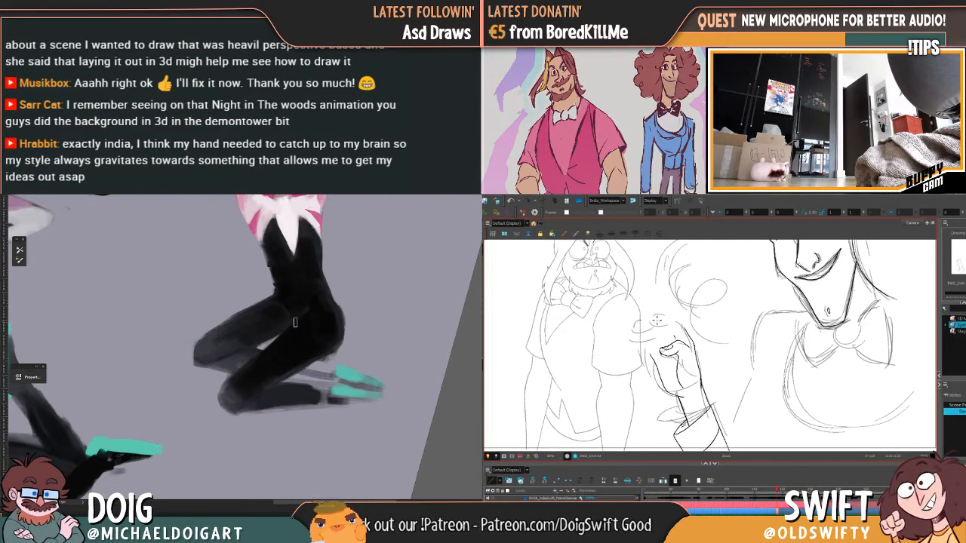
Sample the dark suit tone and deepen the shading along the kneeling figure's far thigh
{"action": "left_click", "coordinate": [280, 359], "text": "alt"}
{"action": "mouse_move", "coordinate": [658, 318]}
{"action": "left_mouse_down"}
{"action": "mouse_move", "coordinate": [663, 328]}
{"action": "mouse_move", "coordinate": [656, 317]}
{"action": "mouse_move", "coordinate": [673, 318]}
{"action": "mouse_move", "coordinate": [690, 337]}
{"action": "left_mouse_up"}
{"action": "key", "text": "f"}
{"action": "key", "text": "g"}
{"action": "left_click_drag", "start_coordinate": [282, 337], "coordinate": [249, 367]}
{"action": "key", "text": "ctrl+minus"}
{"action": "key", "text": "ctrl+plus"}
Flip between the two neighbouring drawings to compare the finger positions of the raised hand
{"action": "key", "text": "f"}
{"action": "key", "text": "g"}
{"action": "key", "text": "f"}
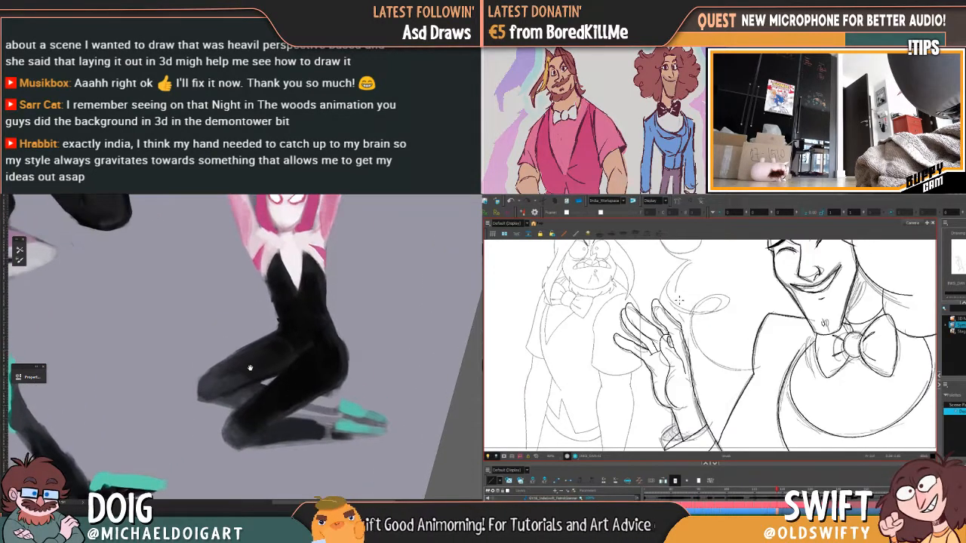
{"action": "key", "text": "g"}
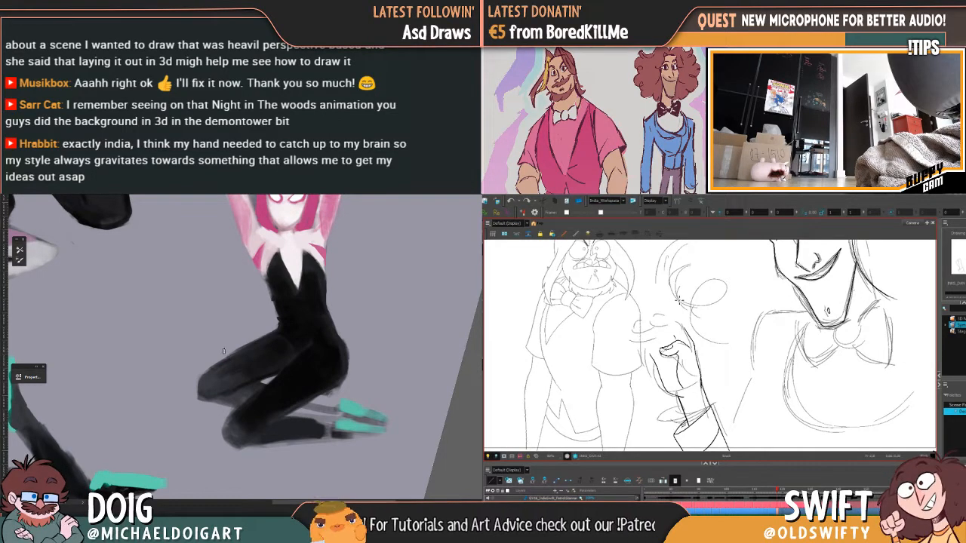
{"action": "key", "text": "f"}
{"action": "key", "text": "g"}
{"action": "key", "text": "f"}
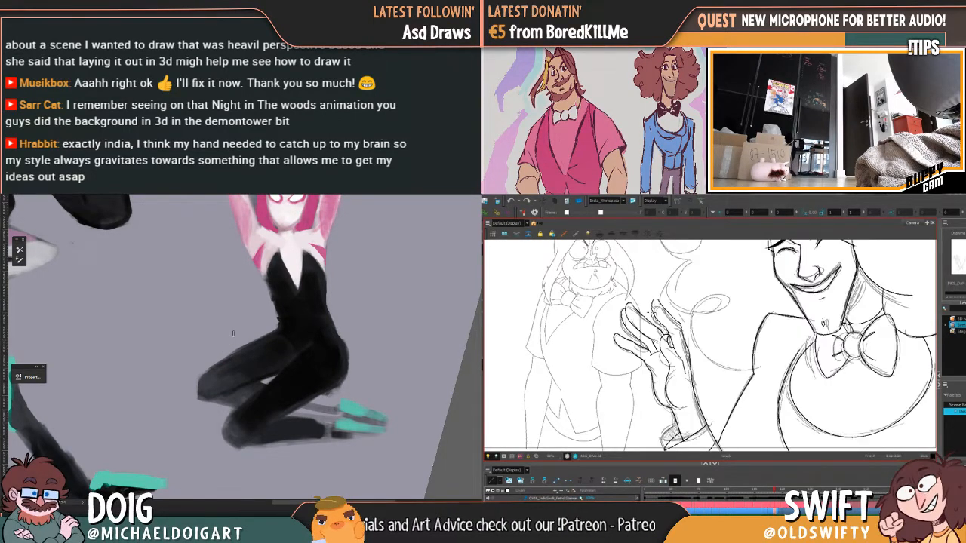
{"action": "key", "text": "g"}
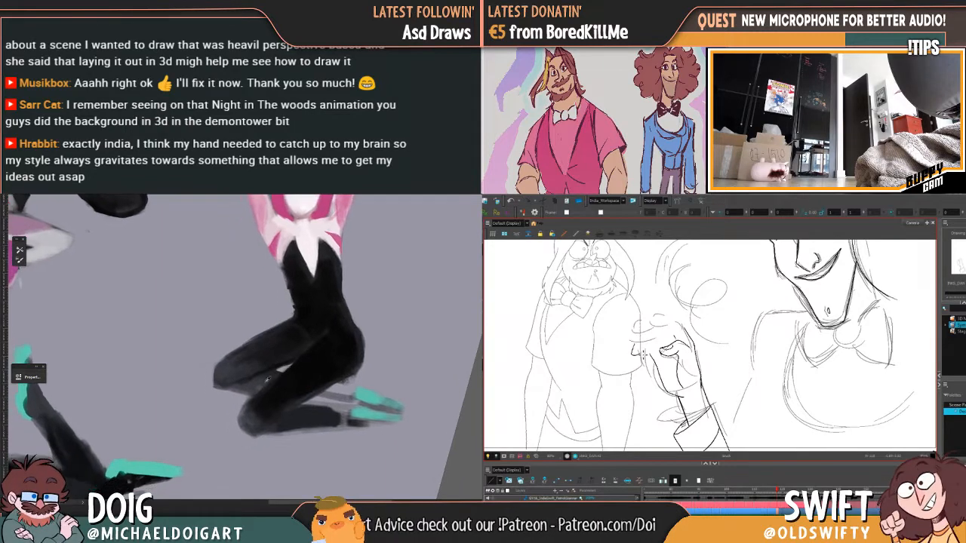
Ink the small curled fingertip in front of the raised hand, flipping to the neighbouring drawing as a guide
{"action": "key", "text": "f"}
{"action": "key", "text": "g"}
{"action": "key", "text": "f"}
{"action": "key", "text": "g"}
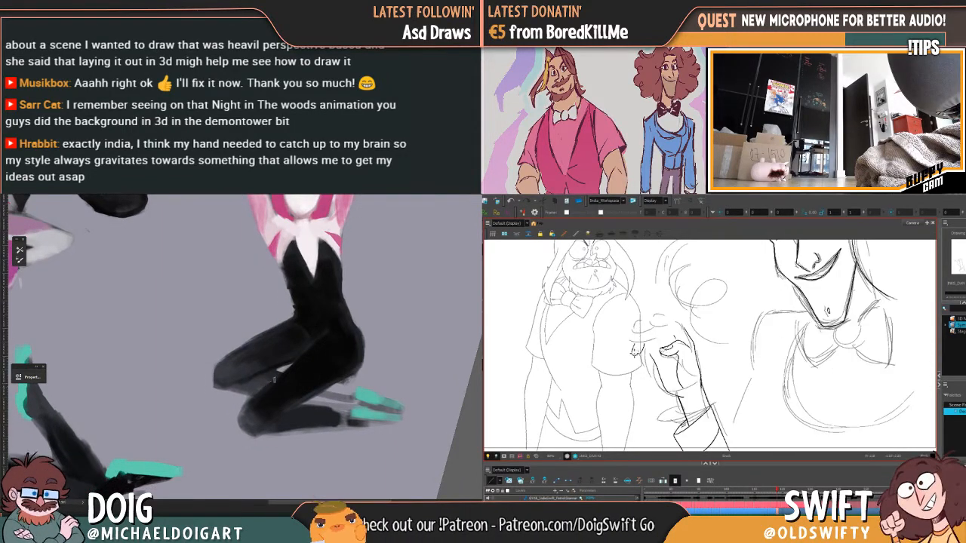
{"action": "key", "text": "f"}
{"action": "key", "text": "g"}
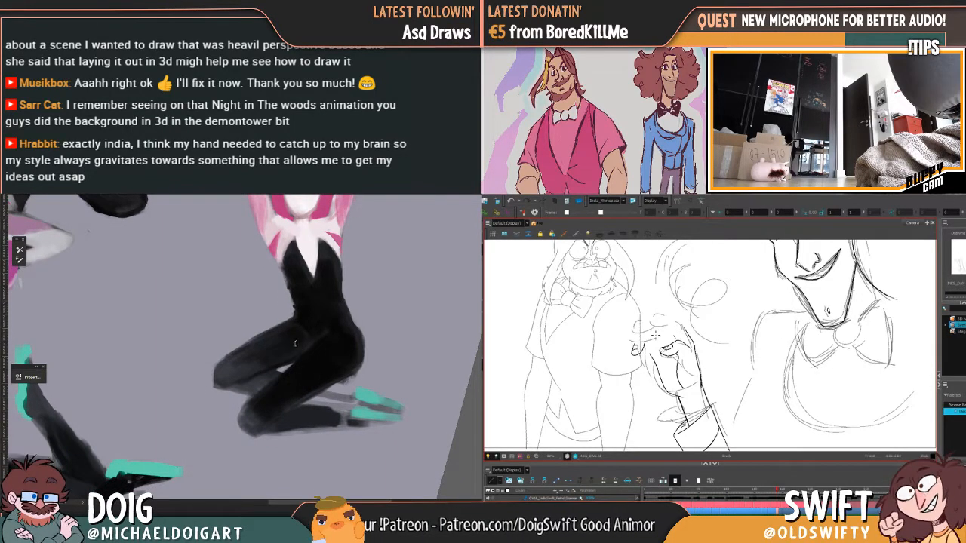
Touch up the inner edge of the kneeling figure's far thigh and ink the foremost fingertips of the raised hand
{"action": "left_click_drag", "start_coordinate": [267, 369], "coordinate": [269, 379]}
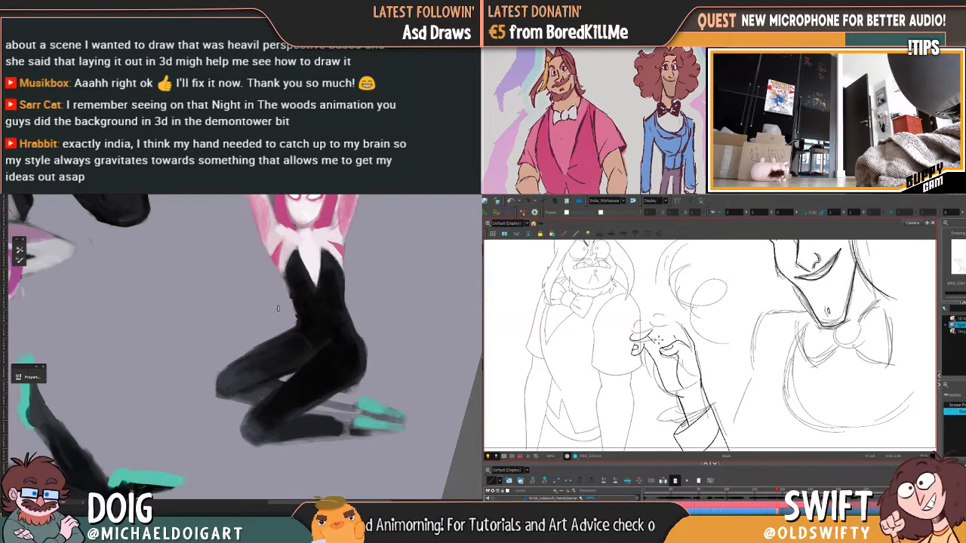
{"action": "key", "text": "f"}
{"action": "key", "text": "g"}
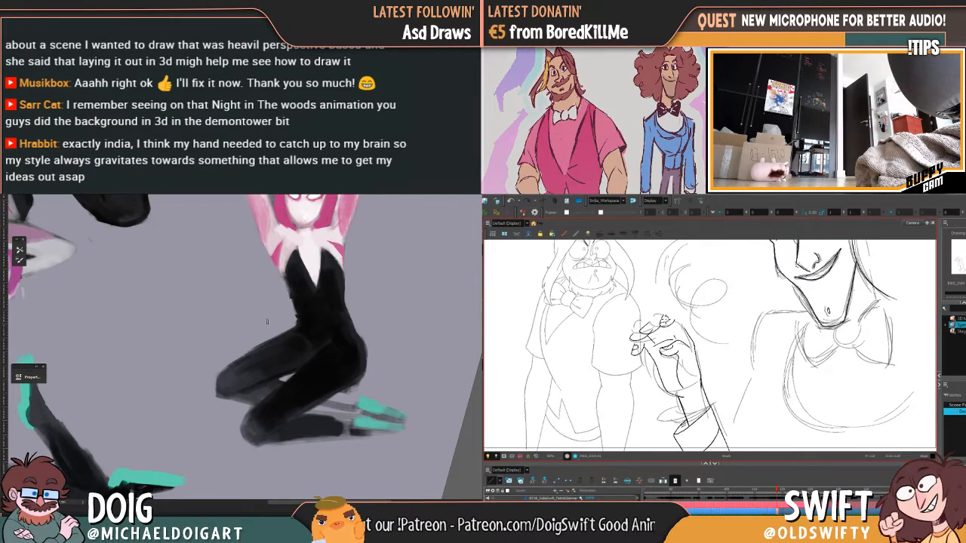
Sample the dark suit tones and rework the kneeling figure's near thigh and the lower leg behind it
{"action": "mouse_move", "coordinate": [269, 344]}
{"action": "left_mouse_down"}
{"action": "mouse_move", "coordinate": [261, 326]}
{"action": "mouse_move", "coordinate": [249, 331]}
{"action": "mouse_move", "coordinate": [261, 314]}
{"action": "left_mouse_up"}
{"action": "left_click", "coordinate": [276, 353], "text": "alt"}
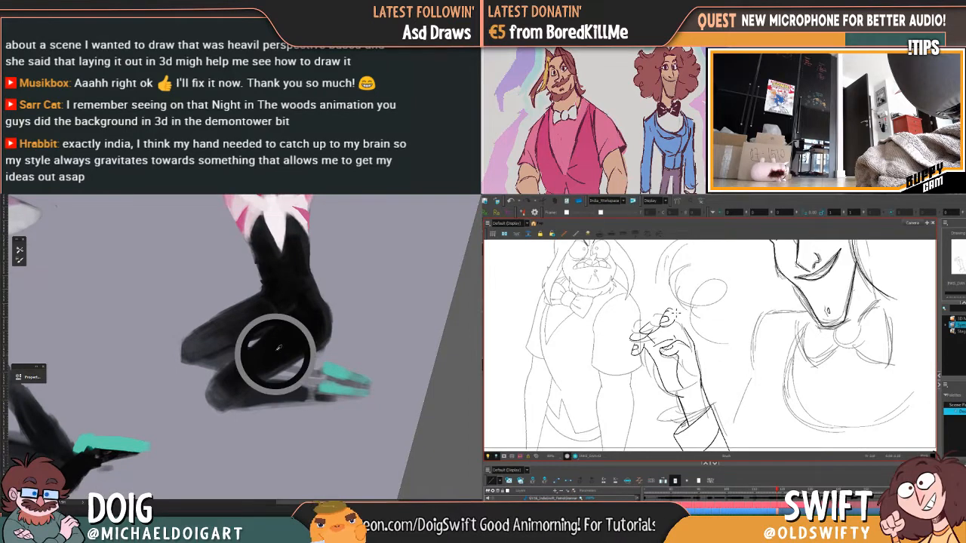
{"action": "mouse_move", "coordinate": [283, 348]}
{"action": "left_mouse_down"}
{"action": "mouse_move", "coordinate": [288, 338]}
{"action": "mouse_move", "coordinate": [285, 364]}
{"action": "mouse_move", "coordinate": [318, 359]}
{"action": "mouse_move", "coordinate": [284, 342]}
{"action": "left_mouse_up"}
{"action": "left_click", "coordinate": [288, 378], "text": "alt"}
{"action": "left_click", "coordinate": [300, 360], "text": "alt"}
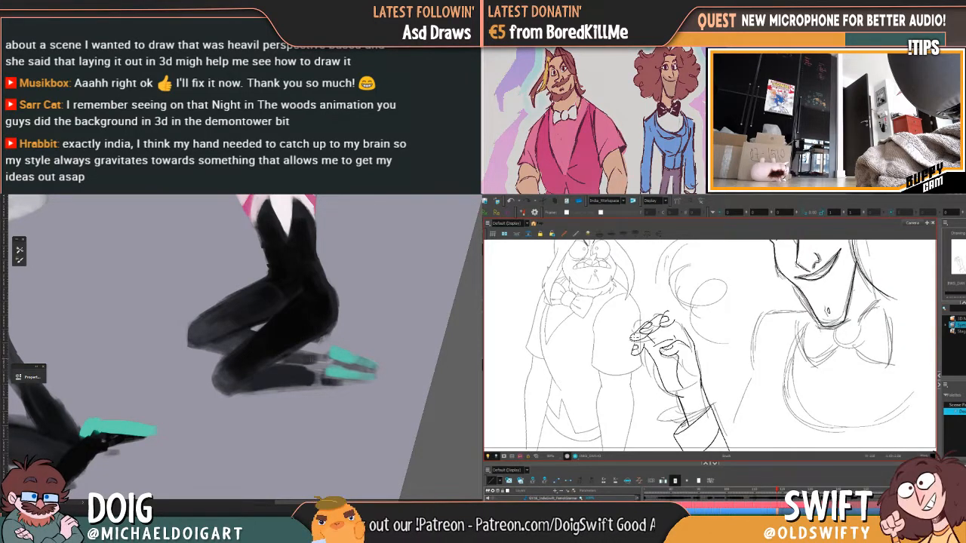
{"action": "left_click_drag", "start_coordinate": [307, 361], "coordinate": [330, 362]}
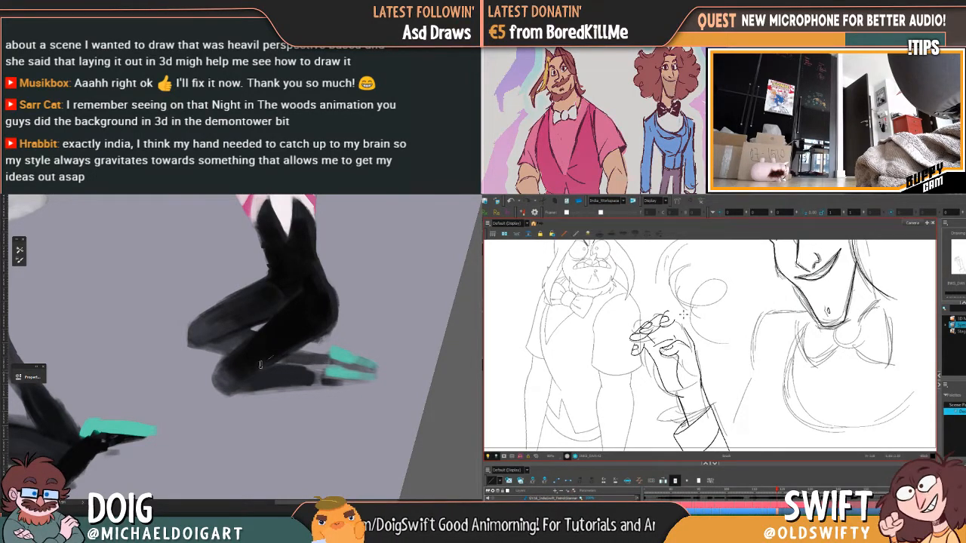
Blend the dark shading of the kneeling figure's far thigh where it meets the hip, resampling the suit tone
{"action": "mouse_move", "coordinate": [267, 324]}
{"action": "left_mouse_down"}
{"action": "mouse_move", "coordinate": [283, 354]}
{"action": "mouse_move", "coordinate": [264, 363]}
{"action": "mouse_move", "coordinate": [269, 338]}
{"action": "left_mouse_up"}
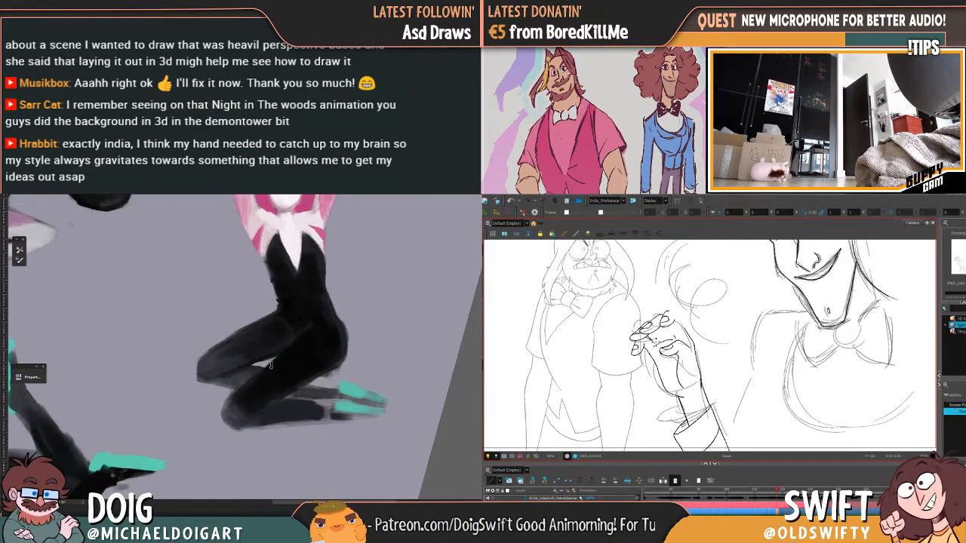
{"action": "mouse_move", "coordinate": [256, 351]}
{"action": "left_mouse_down"}
{"action": "mouse_move", "coordinate": [212, 383]}
{"action": "mouse_move", "coordinate": [242, 378]}
{"action": "mouse_move", "coordinate": [239, 367]}
{"action": "left_mouse_up"}
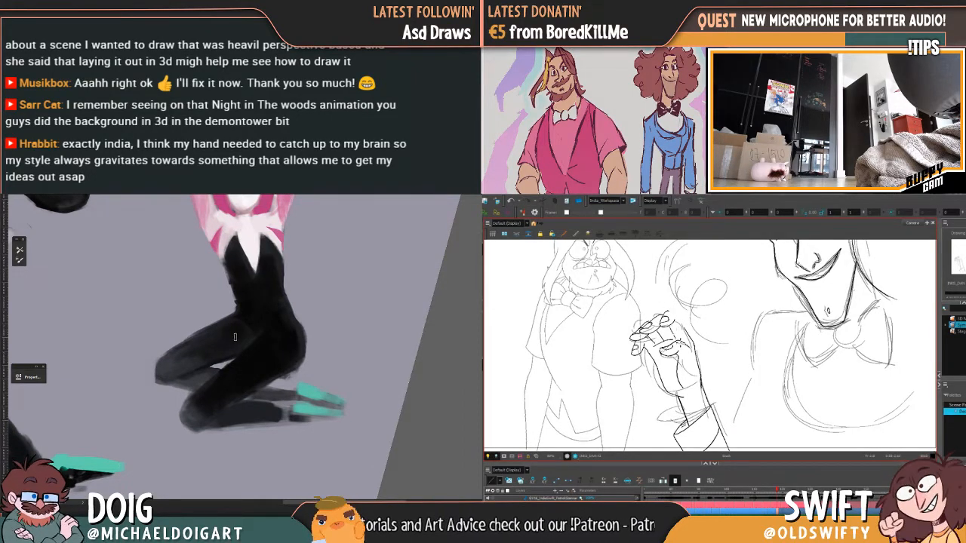
{"action": "left_click_drag", "start_coordinate": [235, 337], "coordinate": [238, 342]}
{"action": "left_click", "coordinate": [196, 385], "text": "alt"}
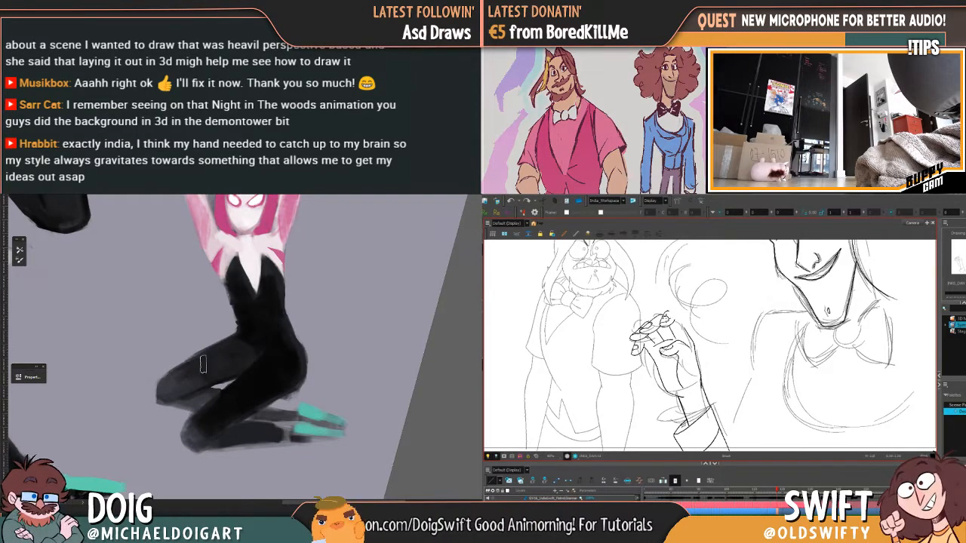
Refine the curve of the kneeling figure's hip and darken the near knee with the black suit tone
{"action": "mouse_move", "coordinate": [264, 331]}
{"action": "left_mouse_down"}
{"action": "mouse_move", "coordinate": [258, 356]}
{"action": "mouse_move", "coordinate": [266, 316]}
{"action": "left_mouse_up"}
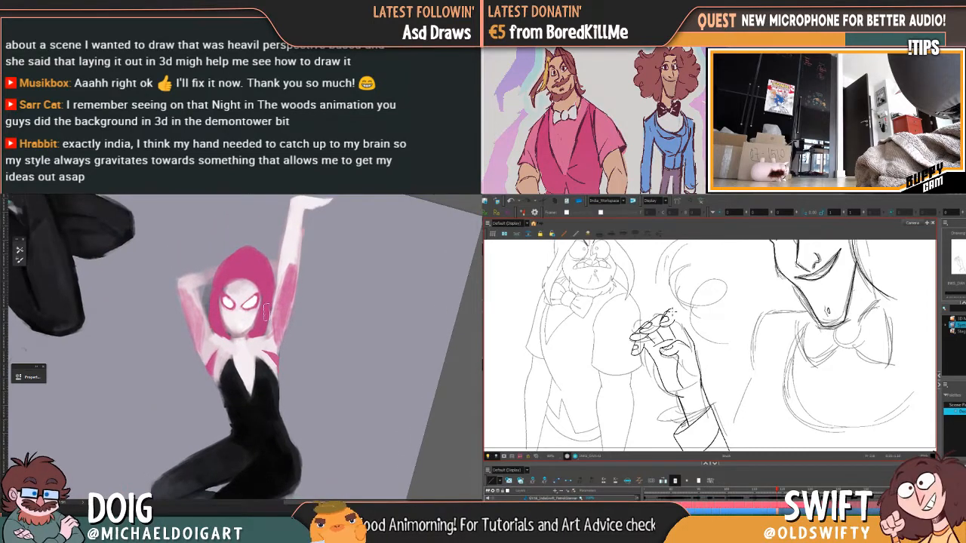
{"action": "left_click_drag", "start_coordinate": [273, 401], "coordinate": [262, 330]}
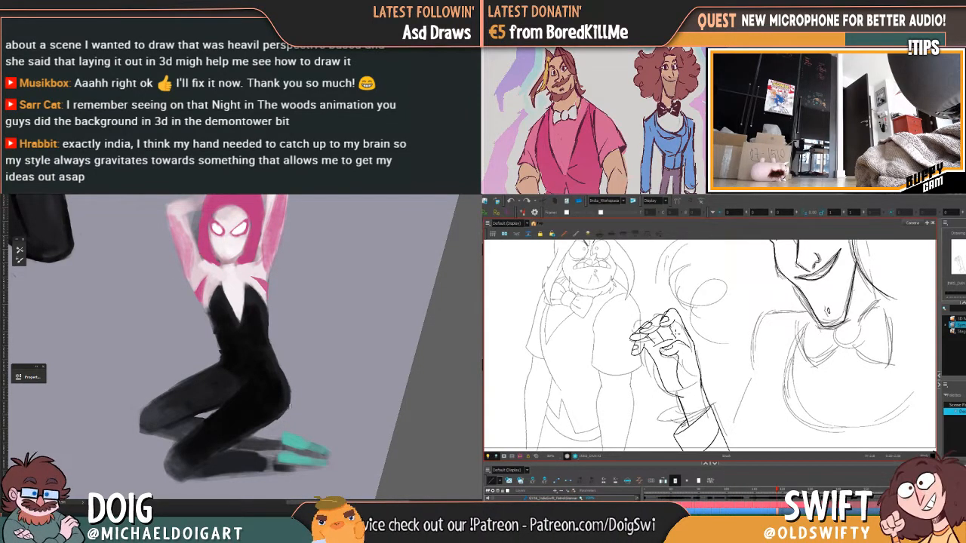
{"action": "left_click_drag", "start_coordinate": [290, 406], "coordinate": [288, 373]}
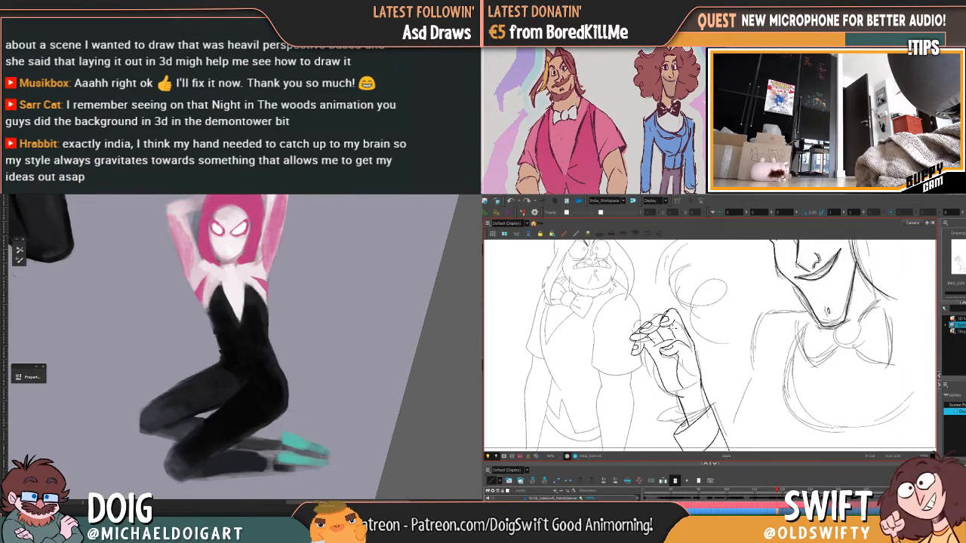
{"action": "left_click_drag", "start_coordinate": [227, 423], "coordinate": [240, 386]}
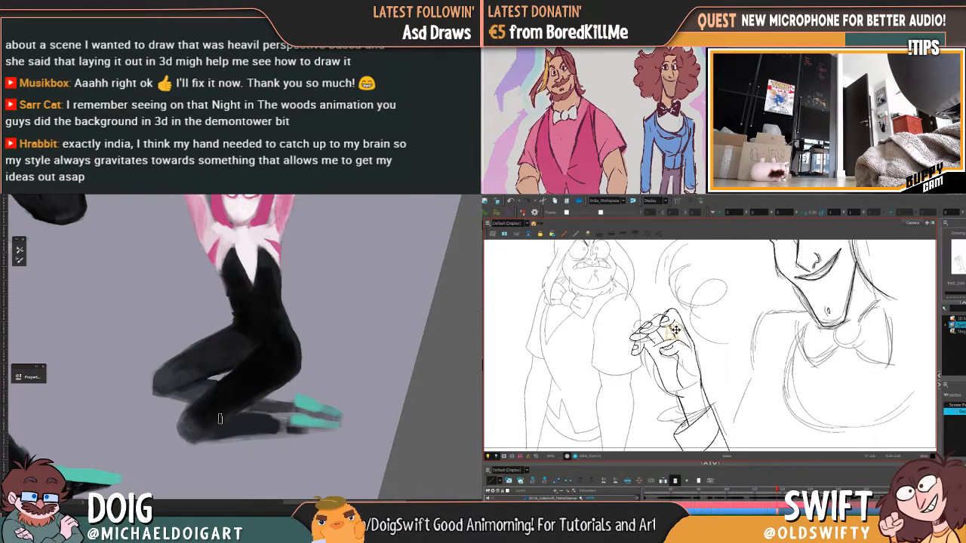
{"action": "mouse_move", "coordinate": [219, 421]}
{"action": "left_mouse_down"}
{"action": "mouse_move", "coordinate": [193, 434]}
{"action": "mouse_move", "coordinate": [260, 389]}
{"action": "mouse_move", "coordinate": [200, 435]}
{"action": "mouse_move", "coordinate": [182, 434]}
{"action": "mouse_move", "coordinate": [181, 424]}
{"action": "mouse_move", "coordinate": [211, 403]}
{"action": "mouse_move", "coordinate": [192, 418]}
{"action": "left_mouse_up"}
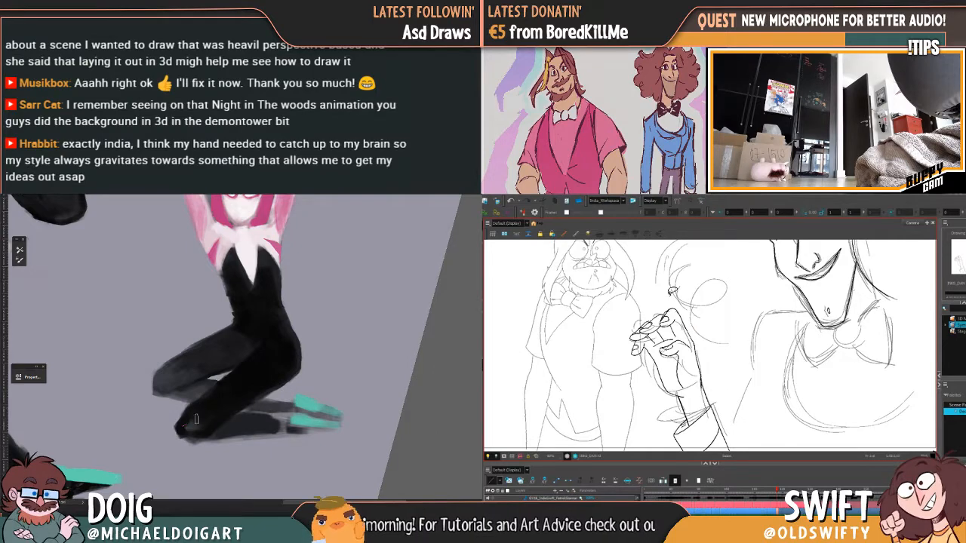
Delete the excess line pieces around the topmost fingertip of the raised hand
{"action": "left_click", "coordinate": [665, 317]}
{"action": "key", "text": "Delete"}
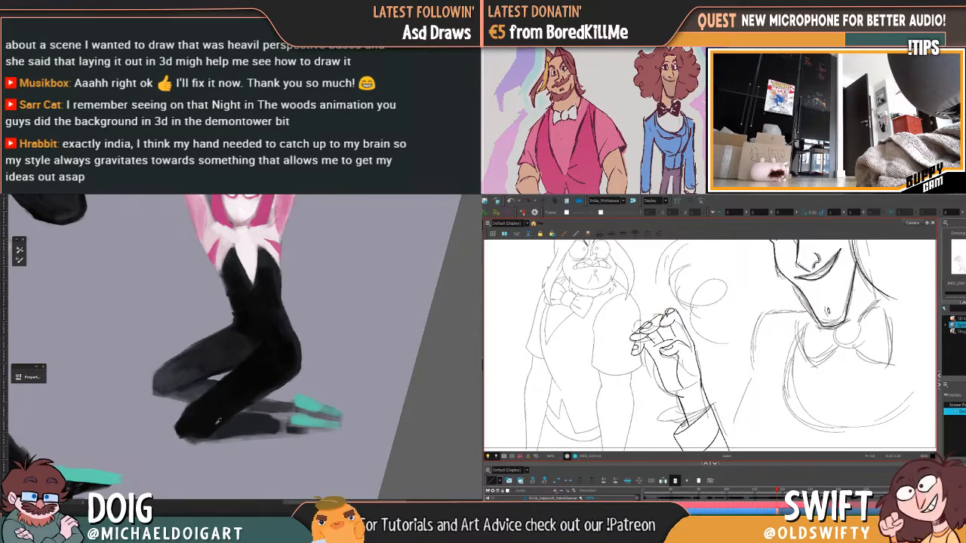
{"action": "left_click", "coordinate": [666, 314]}
{"action": "key", "text": "Delete"}
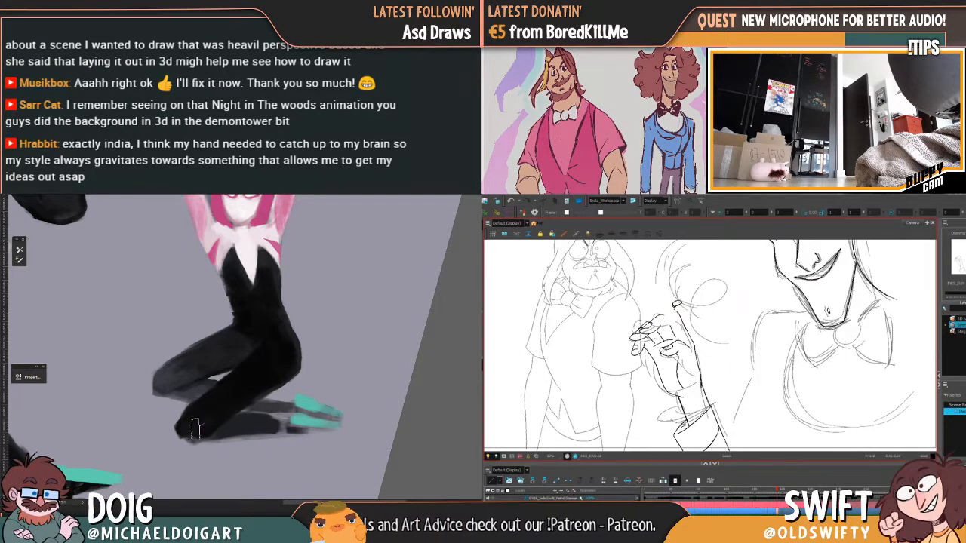
{"action": "key", "text": "ctrl+minus"}
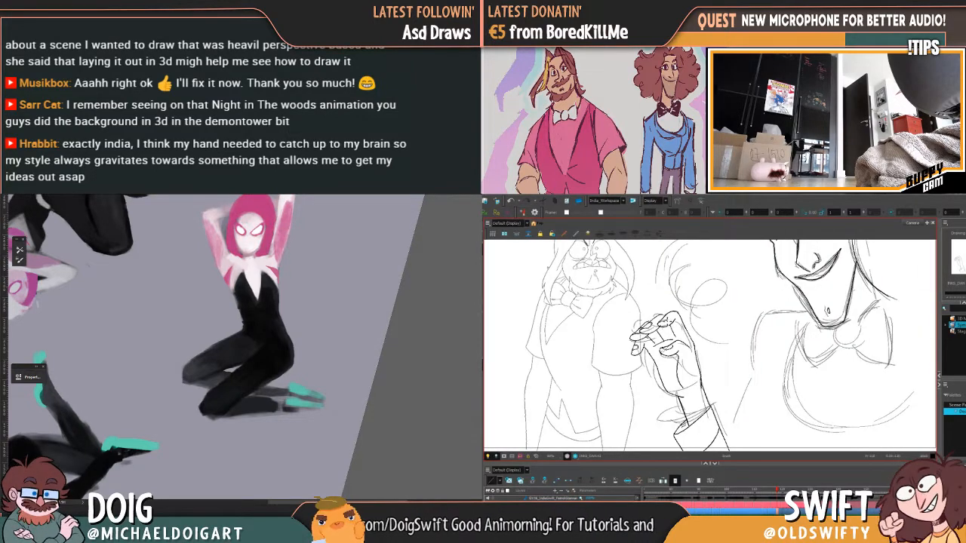
Flip back and forth between the neighbouring drawings to check the curled fingers against the open-hand pose
{"action": "key", "text": "super+d"}
{"action": "key", "text": "super+d"}
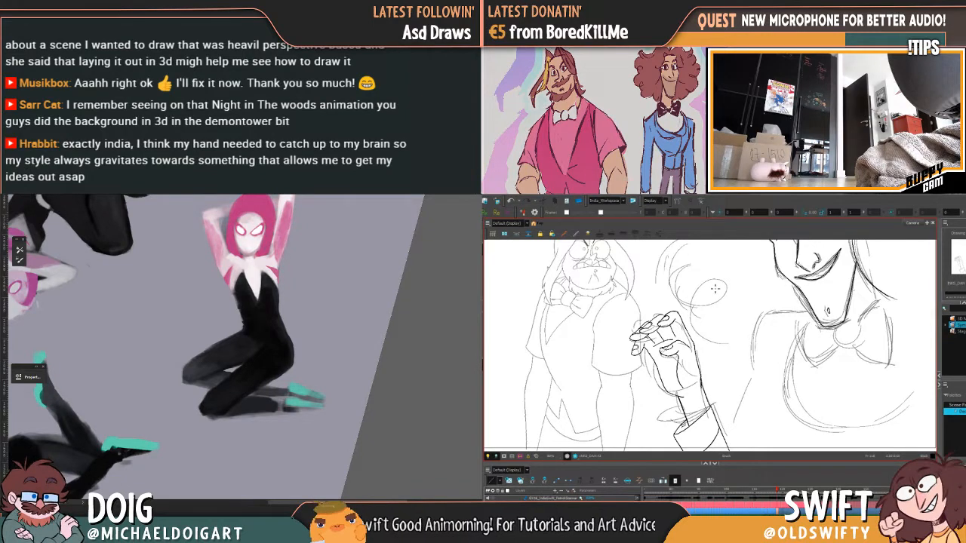
{"action": "key", "text": "comma"}
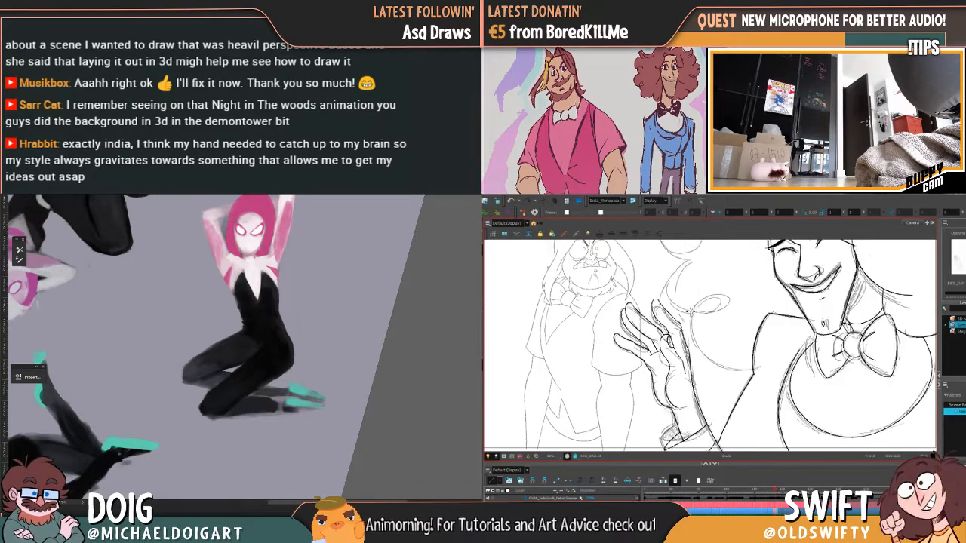
{"action": "key", "text": "period"}
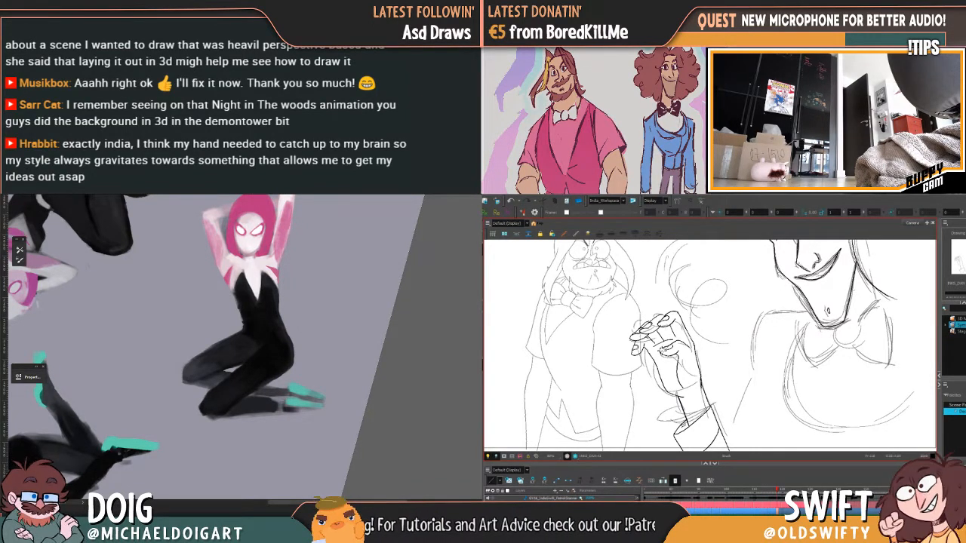
{"action": "key", "text": "comma"}
{"action": "key", "text": "period"}
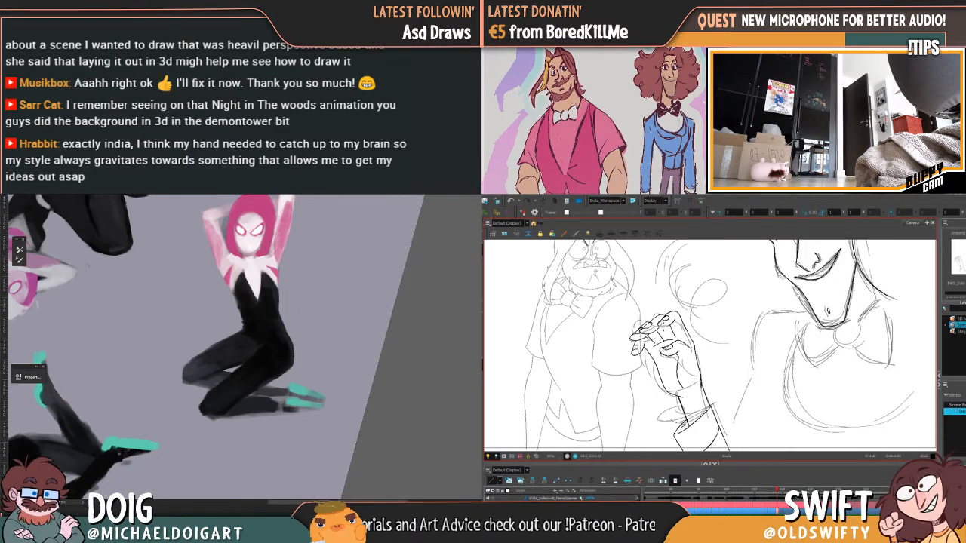
{"action": "key", "text": "period"}
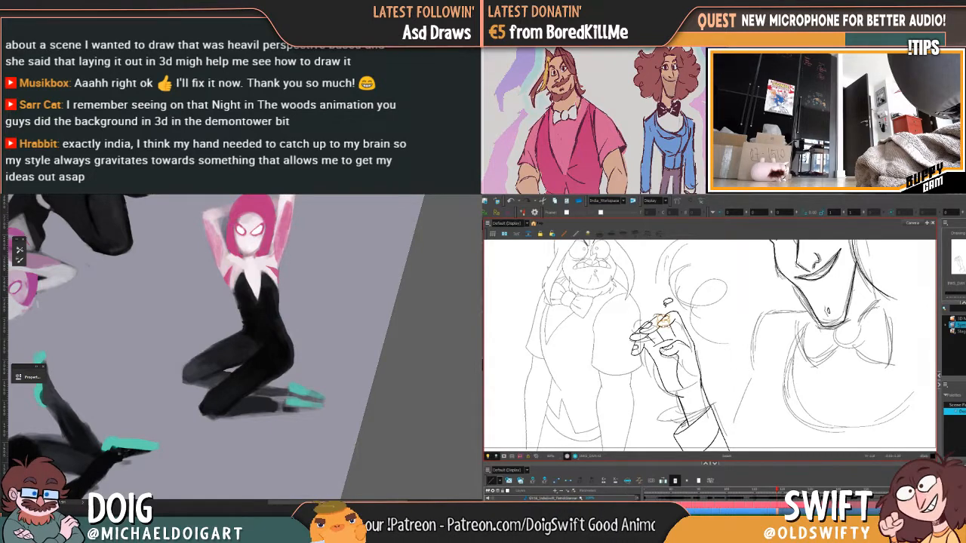
{"action": "key", "text": "comma"}
{"action": "key", "text": "period"}
{"action": "key", "text": "comma"}
{"action": "key", "text": "period"}
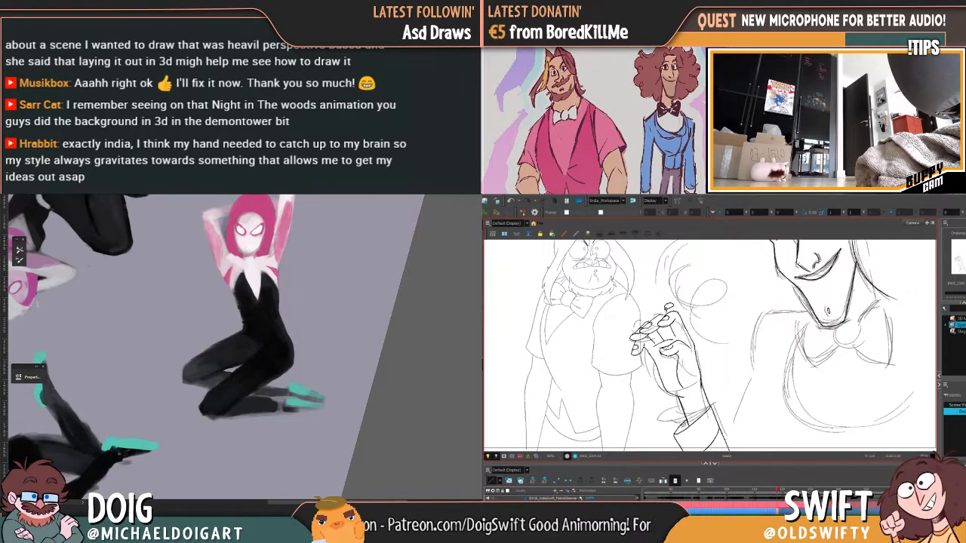
{"action": "key", "text": "comma"}
{"action": "key", "text": "period"}
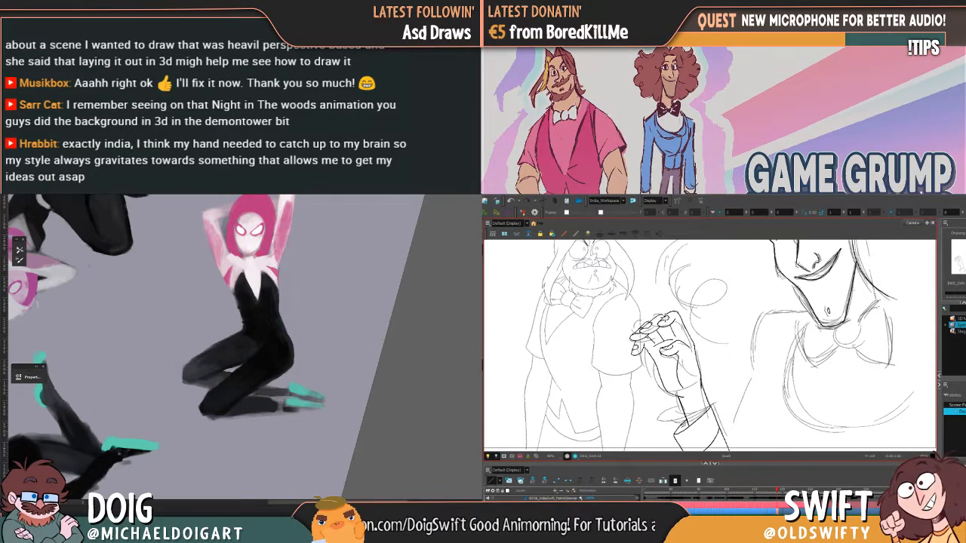
{"action": "key", "text": "comma"}
{"action": "key", "text": "period"}
{"action": "key", "text": "comma"}
{"action": "key", "text": "period"}
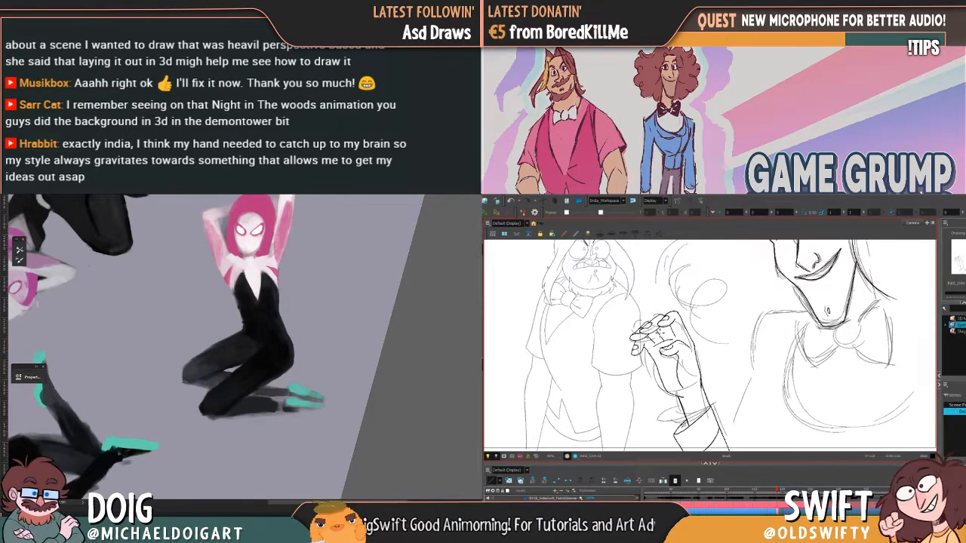